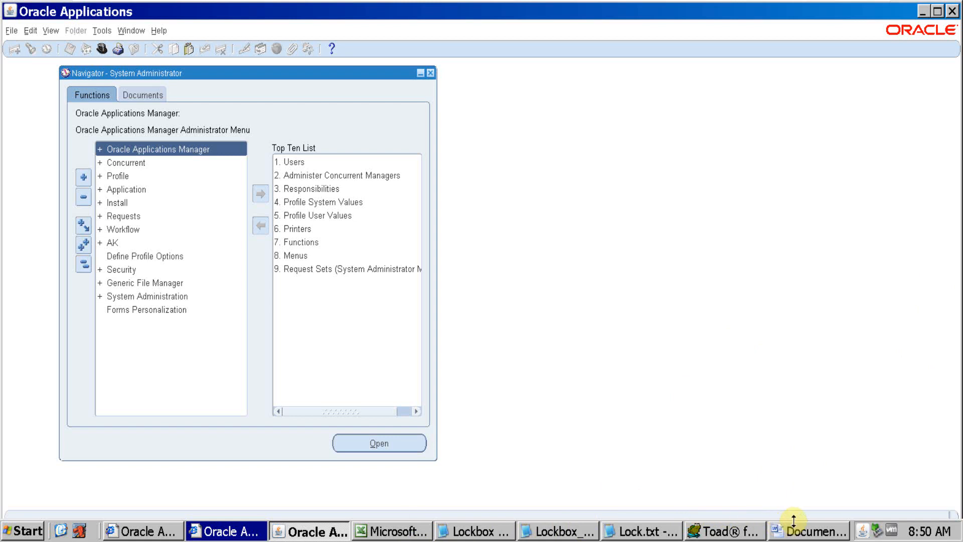
Switch to the blank Word document and start a numbered list with "Transmission Format" as the first item
left_click(802, 535)
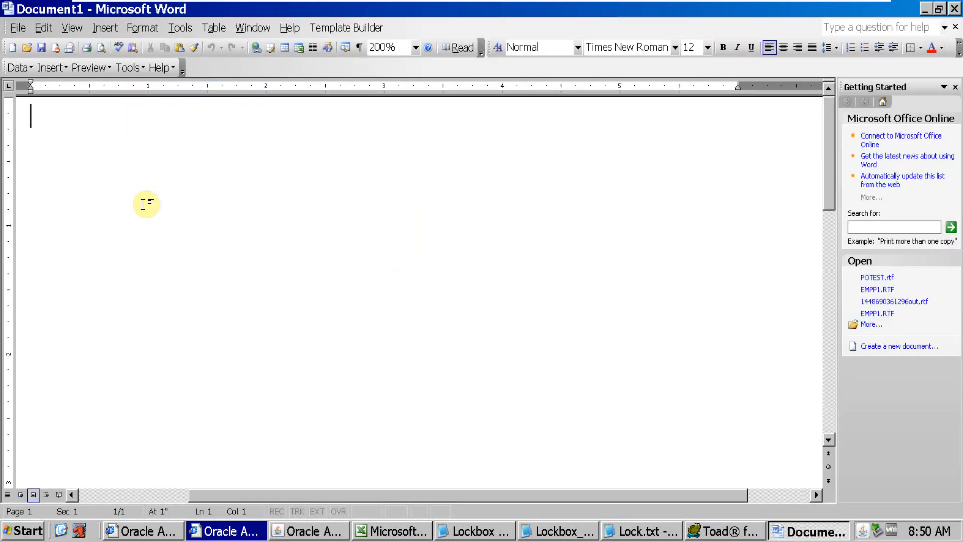
type("1.")
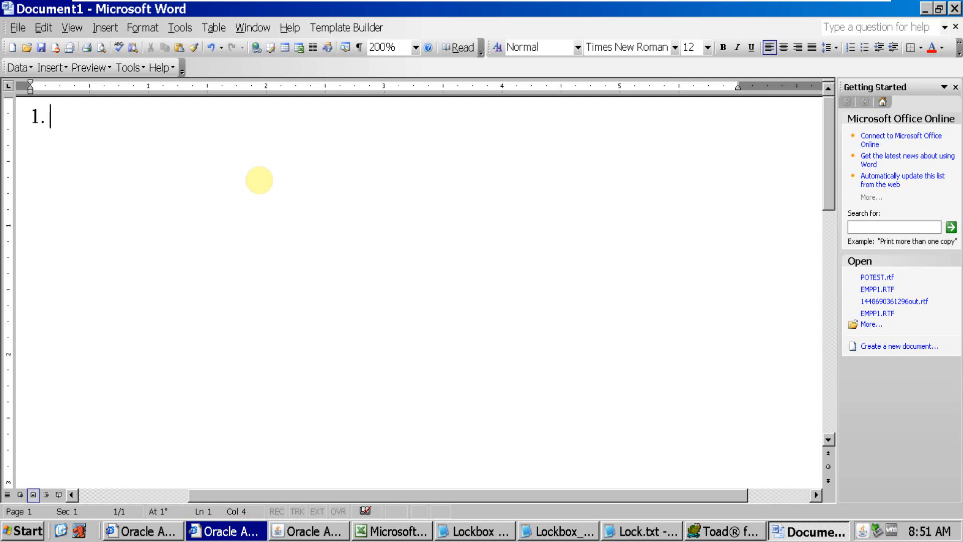
type("Transmission ")
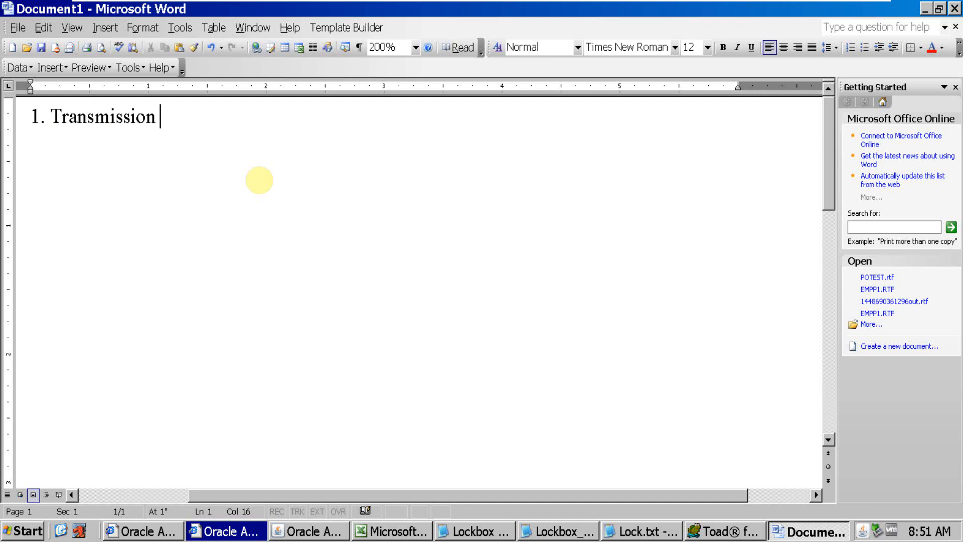
type("Format")
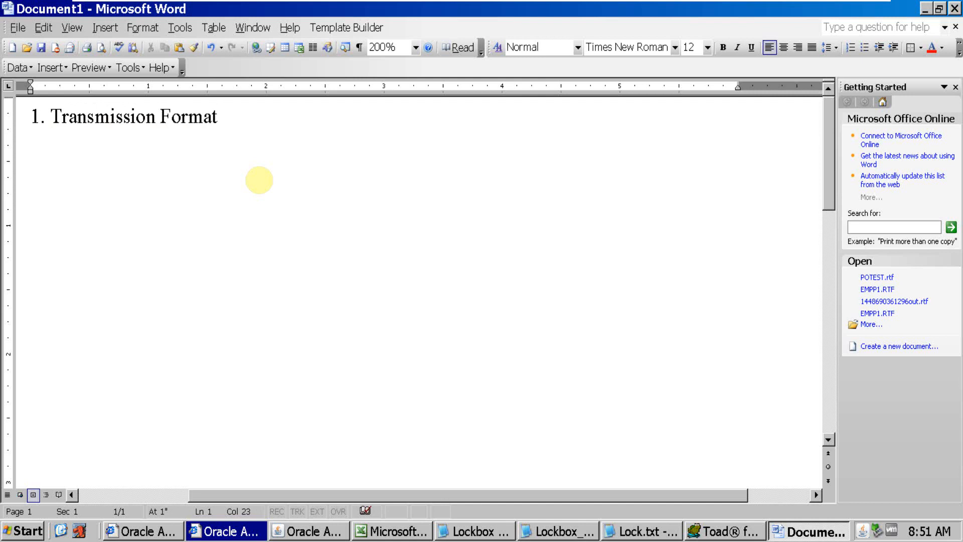
key("Return")
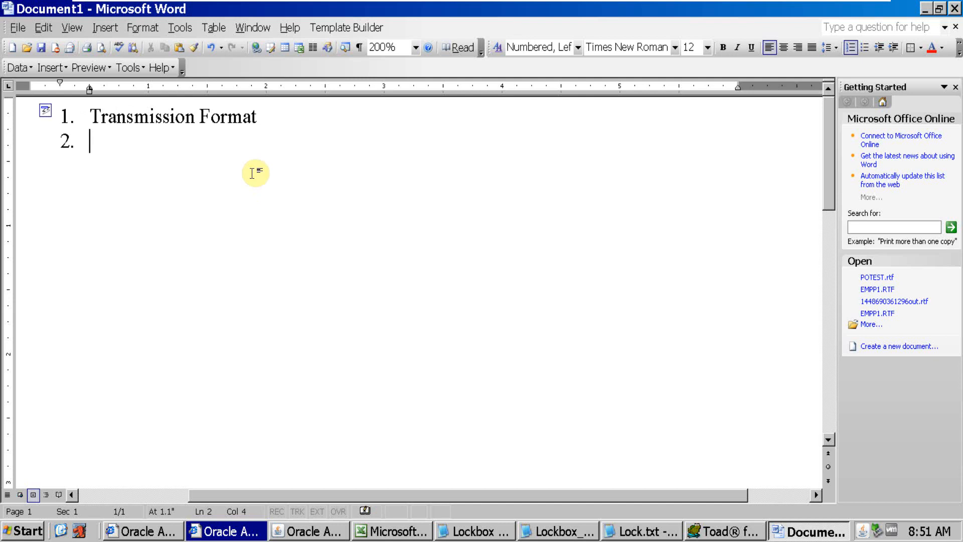
Add "Control File" and "BAI2 format" as the second and third items of the numbered list
type("Control D")
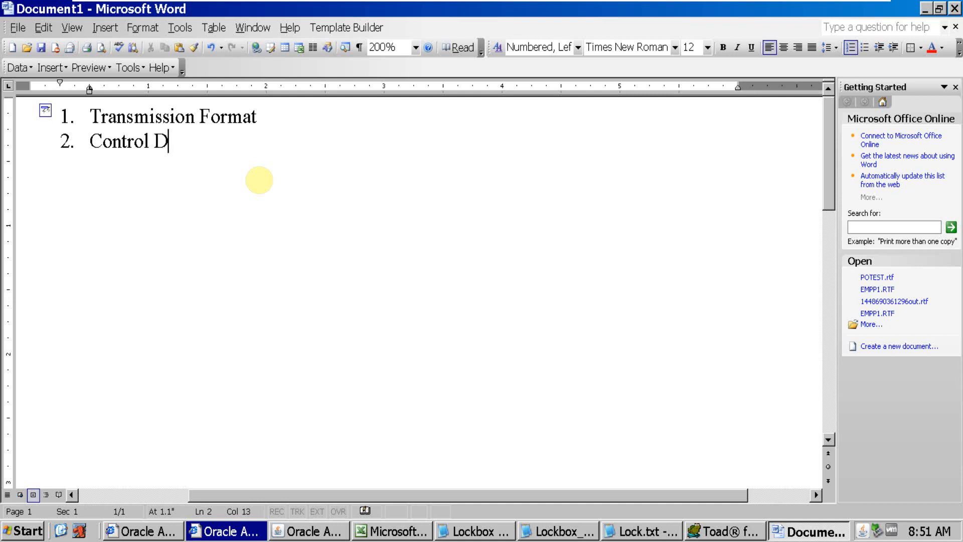
key("BackSpace")
type("File")
key("Return")
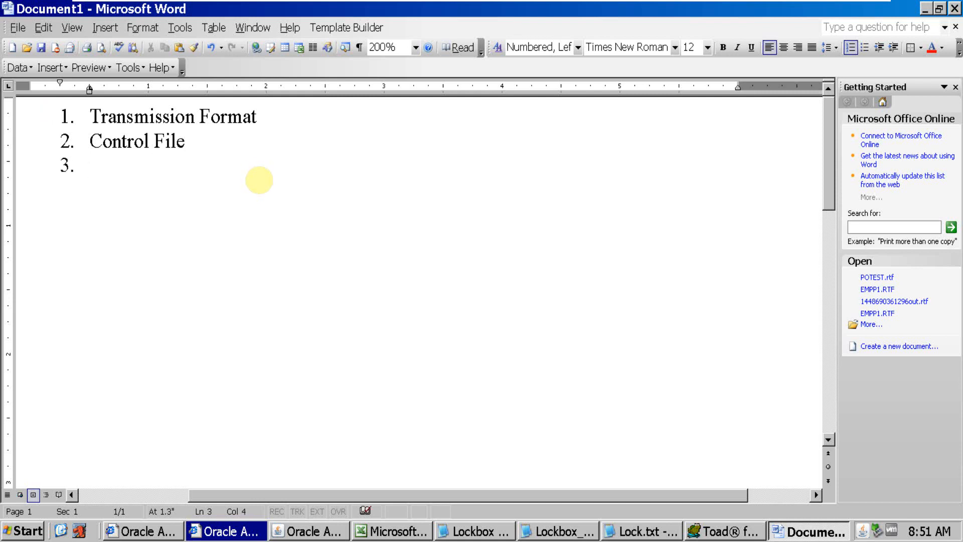
type("BAI2")
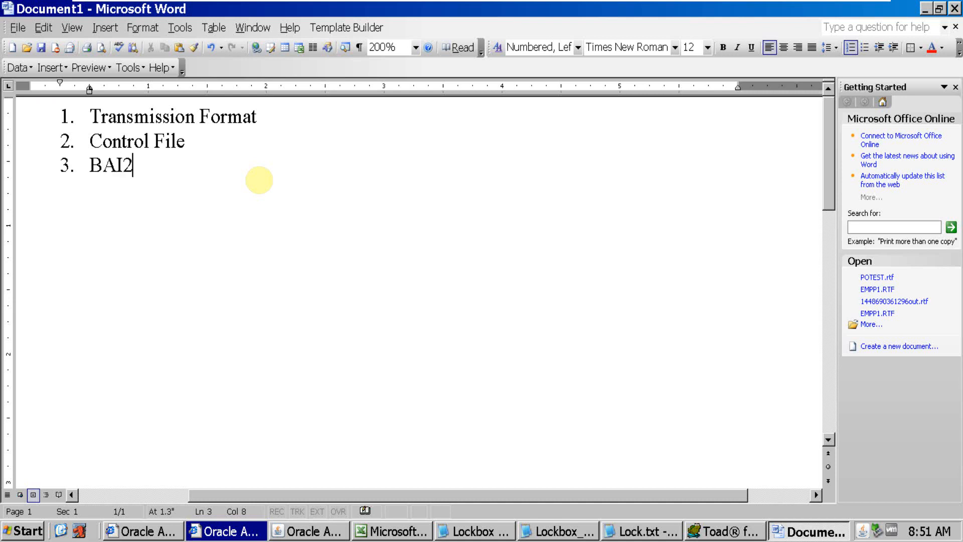
type(" format")
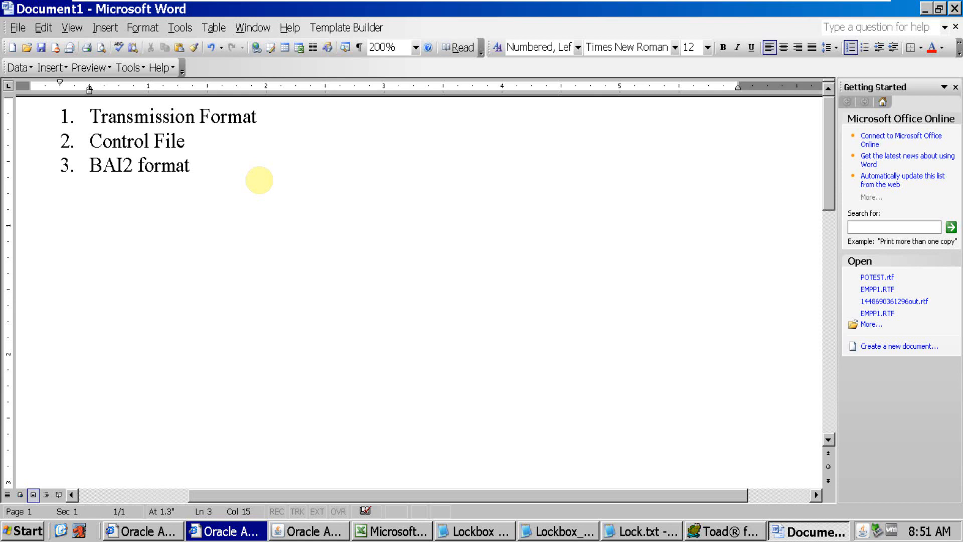
Add "Technical Tables" as the fourth item of the numbered list
key("Return")
type("Tecg")
key("BackSpace")
type("hnical ")
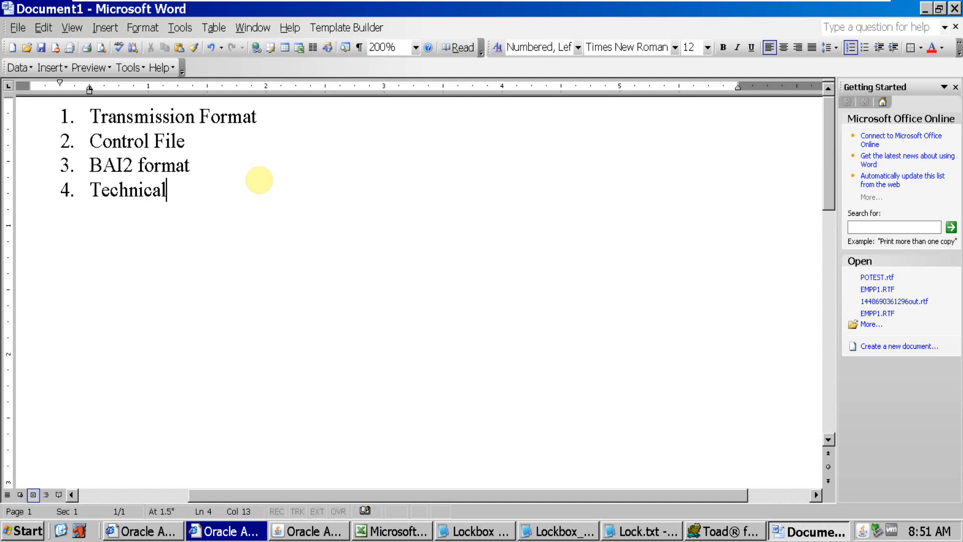
type("Tables")
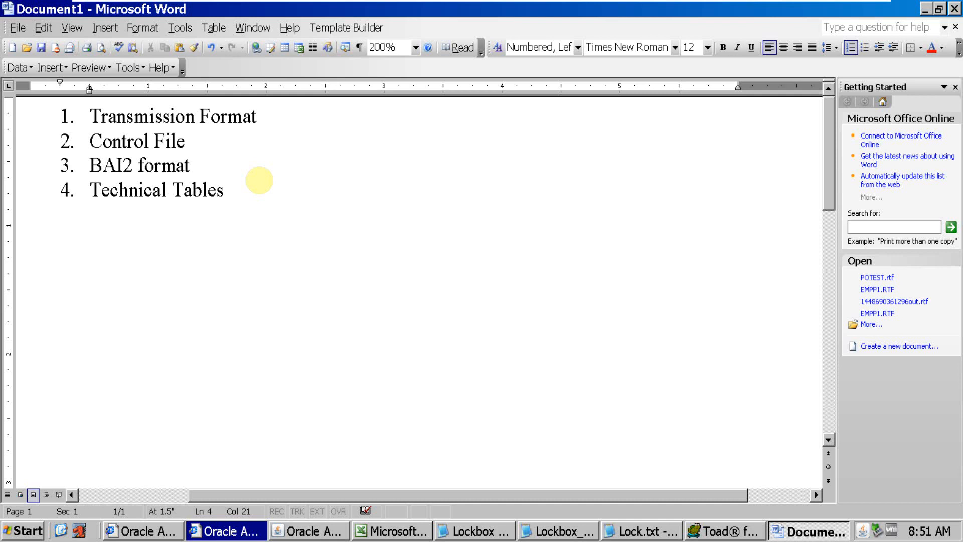
Add "Solution to integrate Lockbox file with any bank" as the fifth item, and highlight the "Transmission Format" item
key("Return")
type("Solution ")
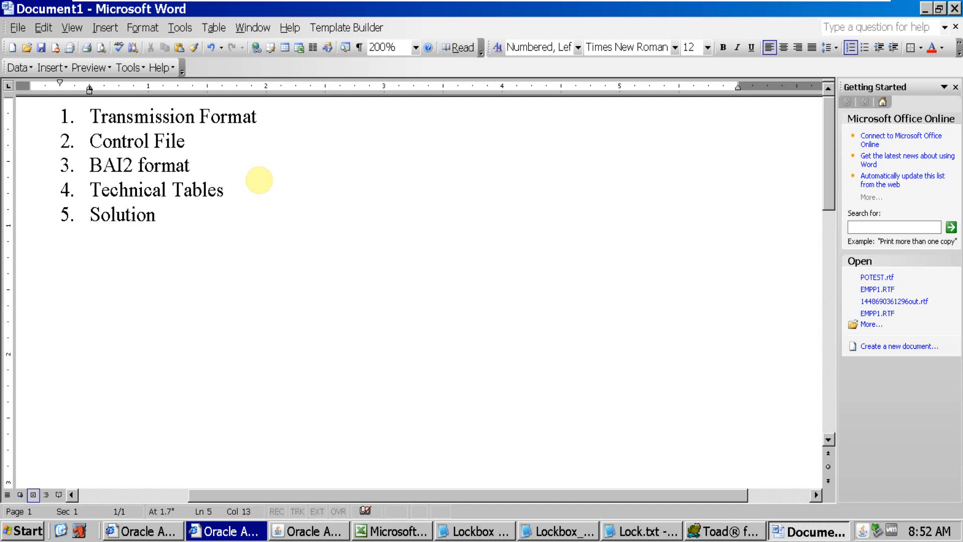
type("to integrate")
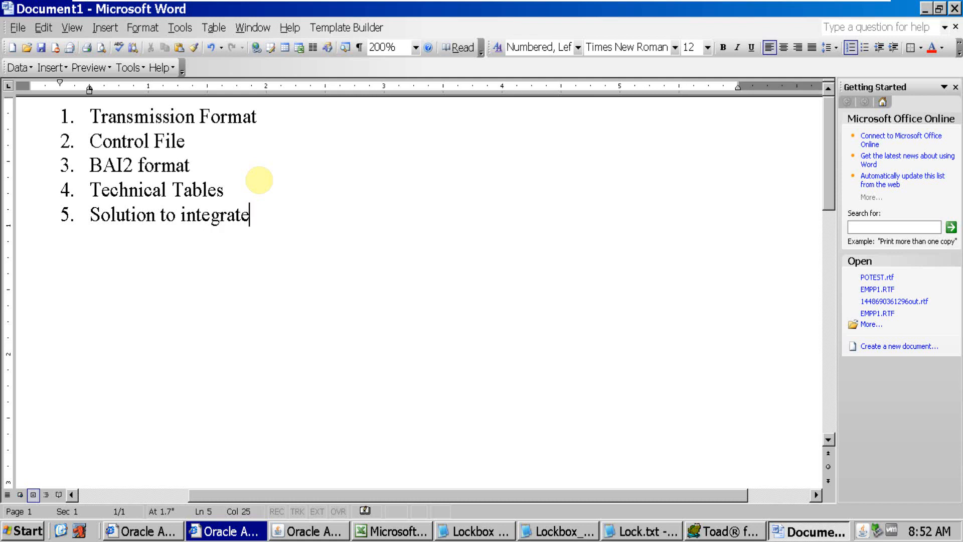
type(" Locobox")
key("BackSpace")
key("BackSpace")
key("BackSpace")
key("BackSpace")
key("BackSpace")
type("kbox file with ")
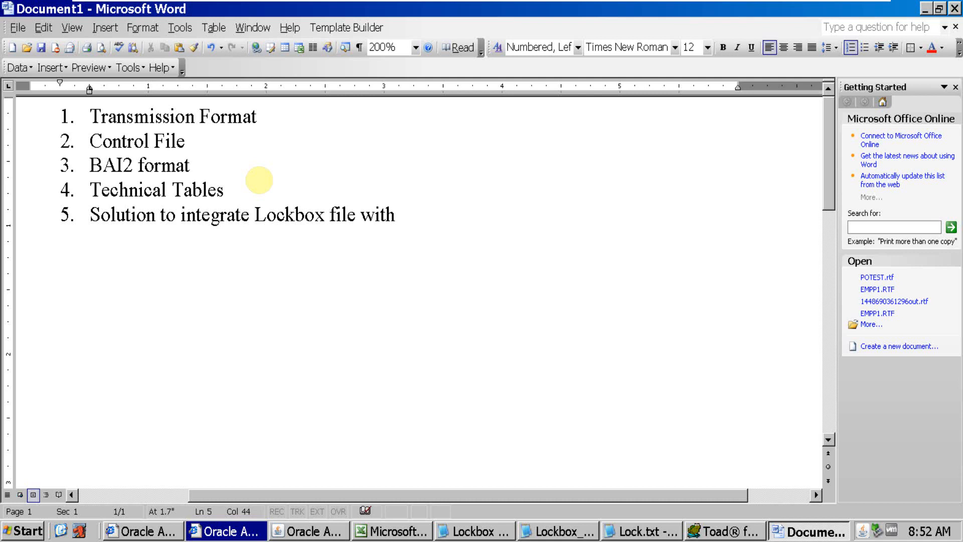
type("any bank")
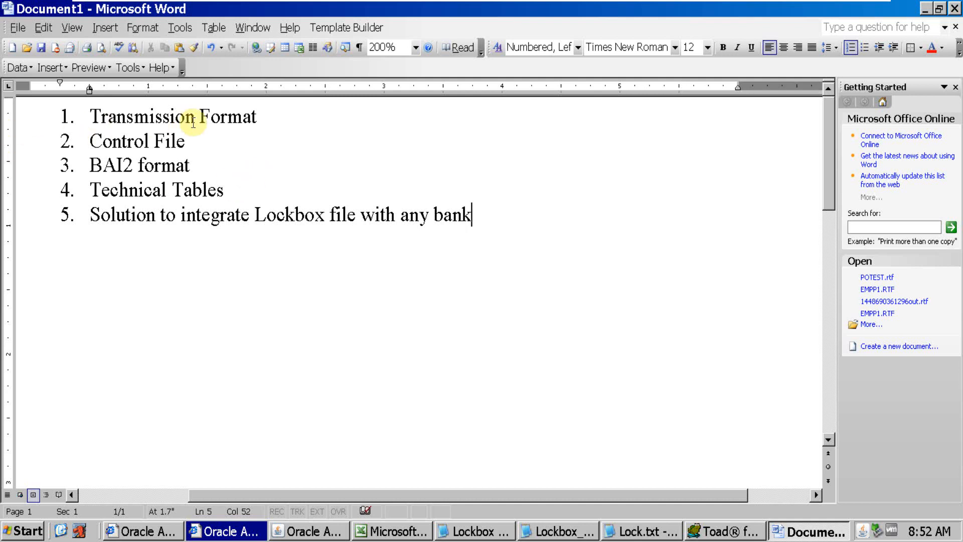
left_click_drag(263, 119, 179, 120)
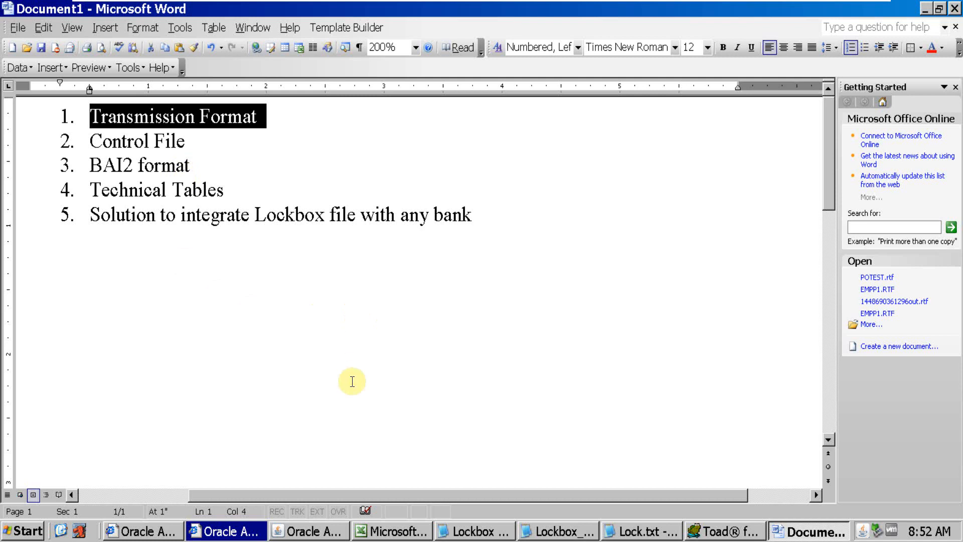
Switch to Oracle Applications and change the responsibility to Receivables, Vision Operations (USA), searching with %rece
left_click(319, 534)
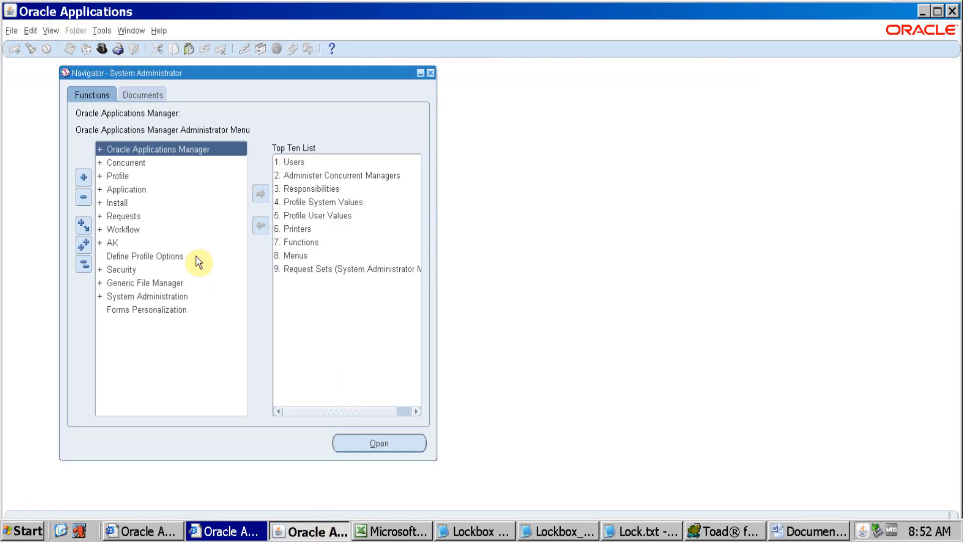
type("%rece")
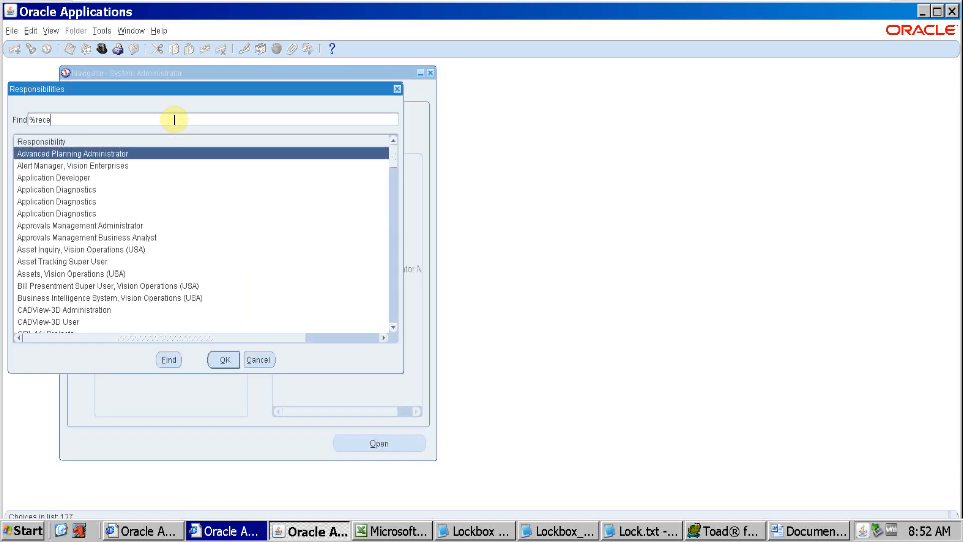
key("Return")
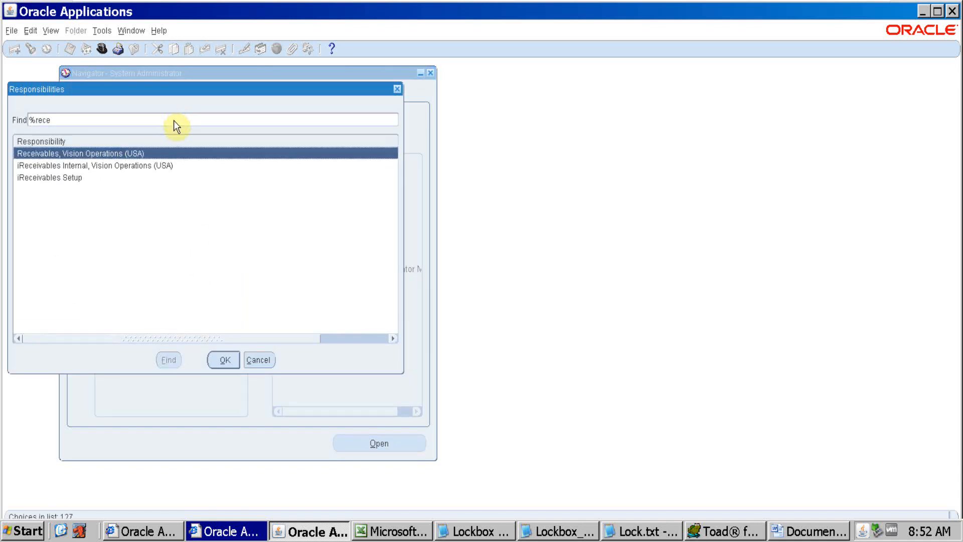
key("Return")
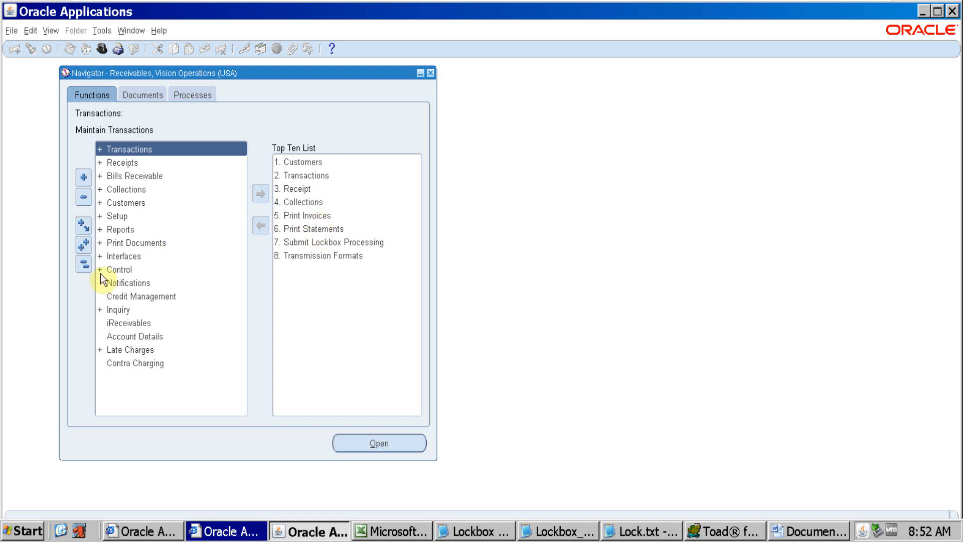
Open the Transmission Formats form from the Lockboxes functions of the Receipts setup
double_click(109, 215)
left_click(130, 228)
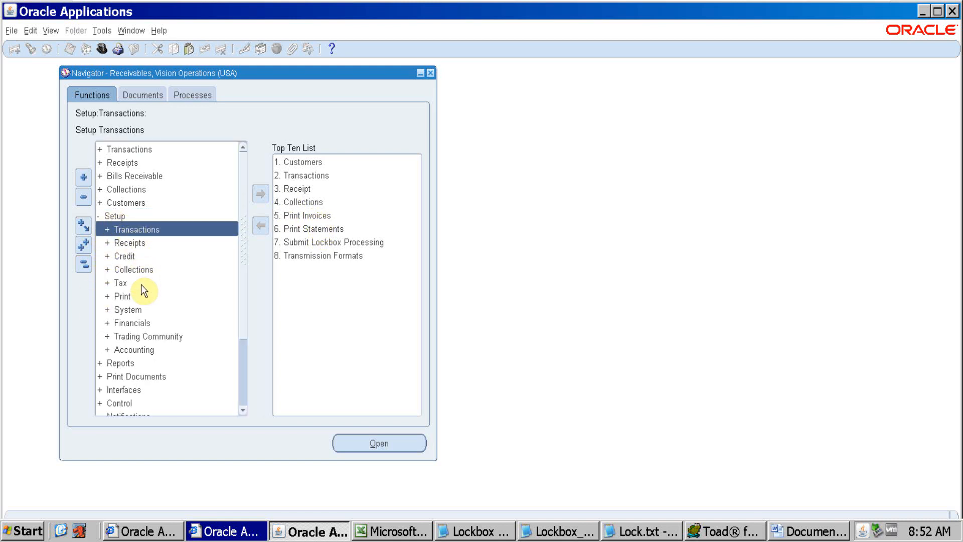
double_click(131, 241)
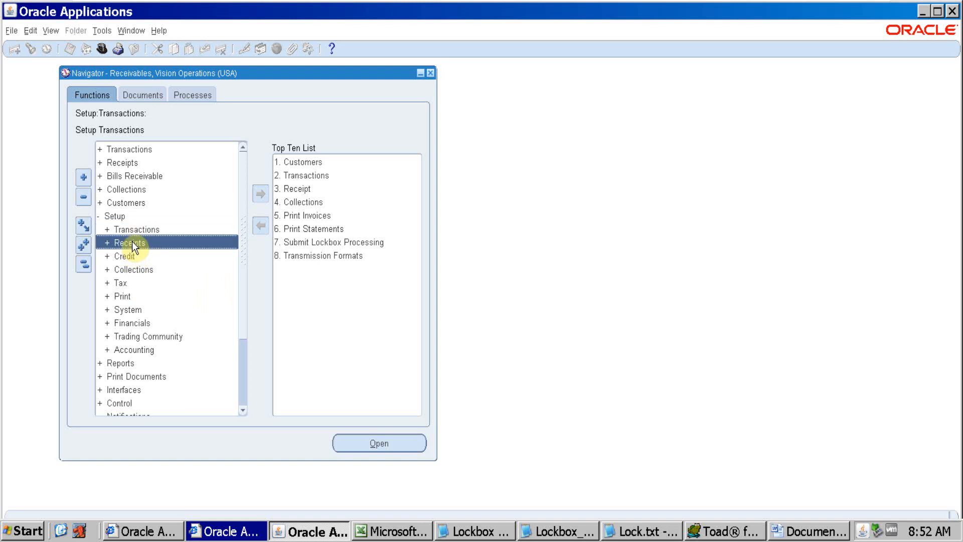
left_click(154, 255)
double_click(155, 349)
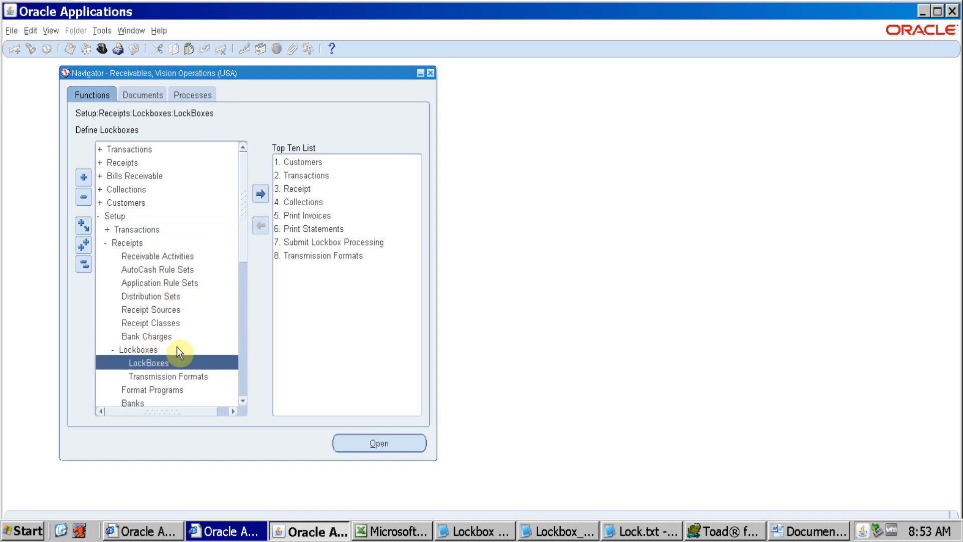
left_click(194, 376)
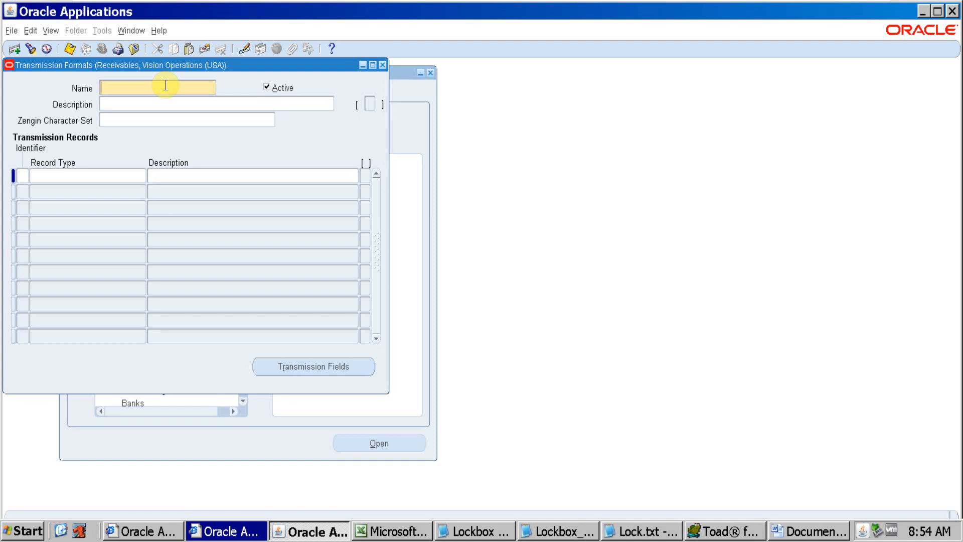
Query all transmission formats and browse through the records to the DEFAULT format
key("ctrl+F11")
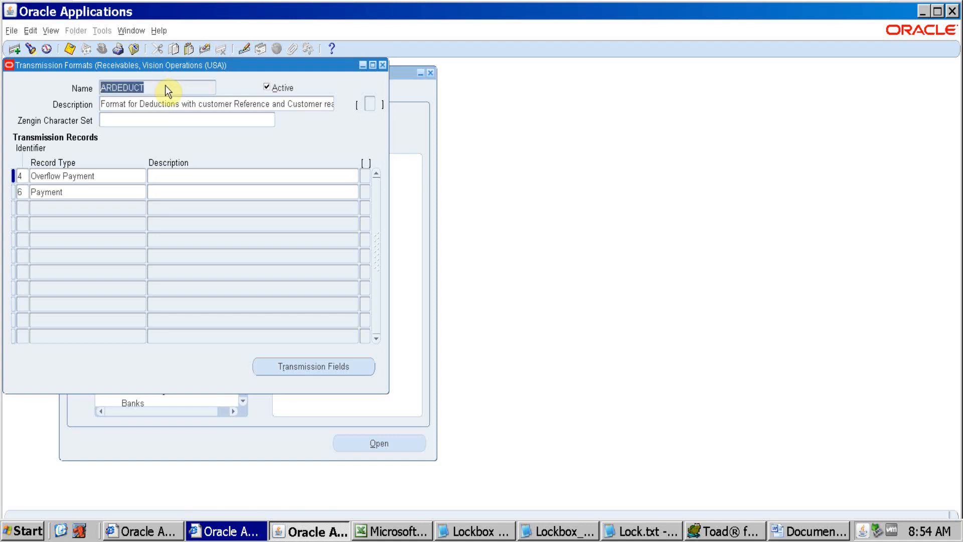
key("Down")
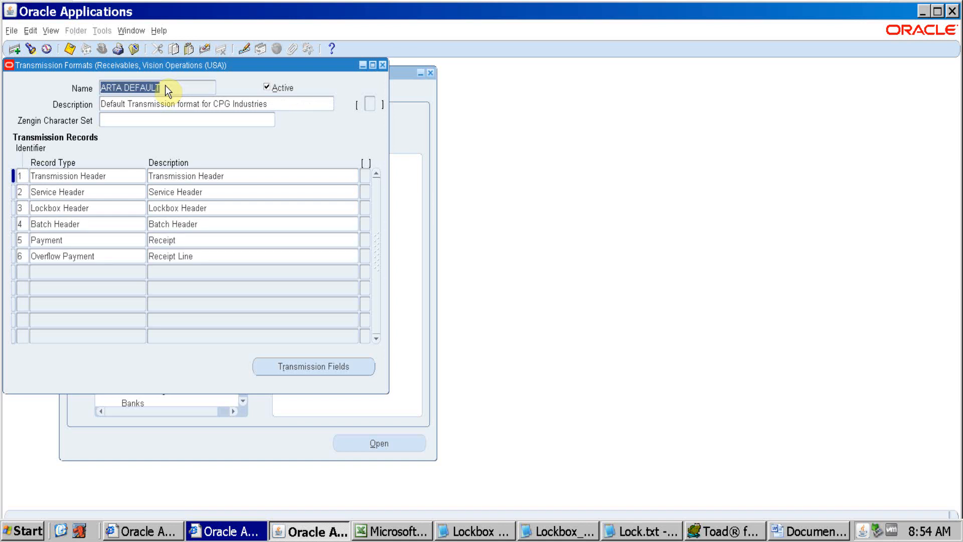
key("Down")
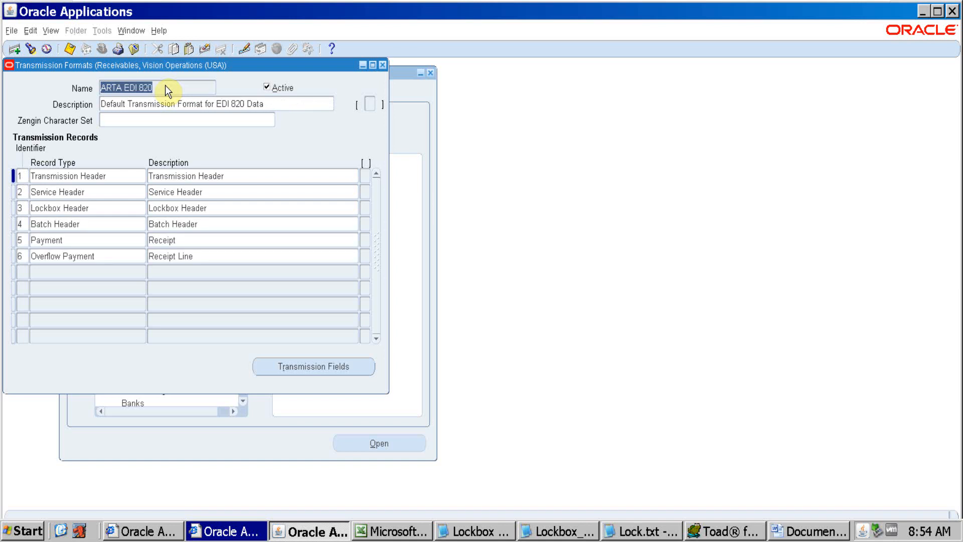
key("Down")
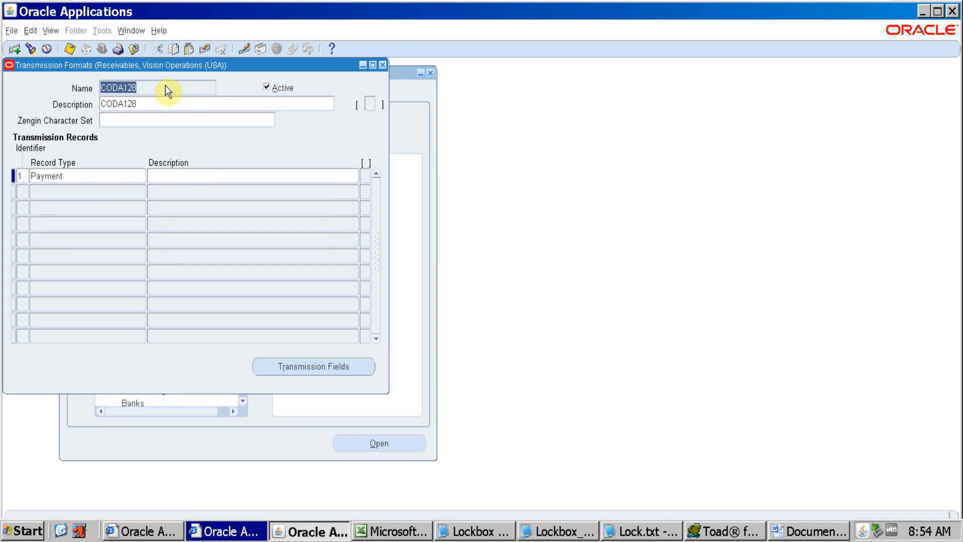
key("Down")
key("Down")
key("Down")
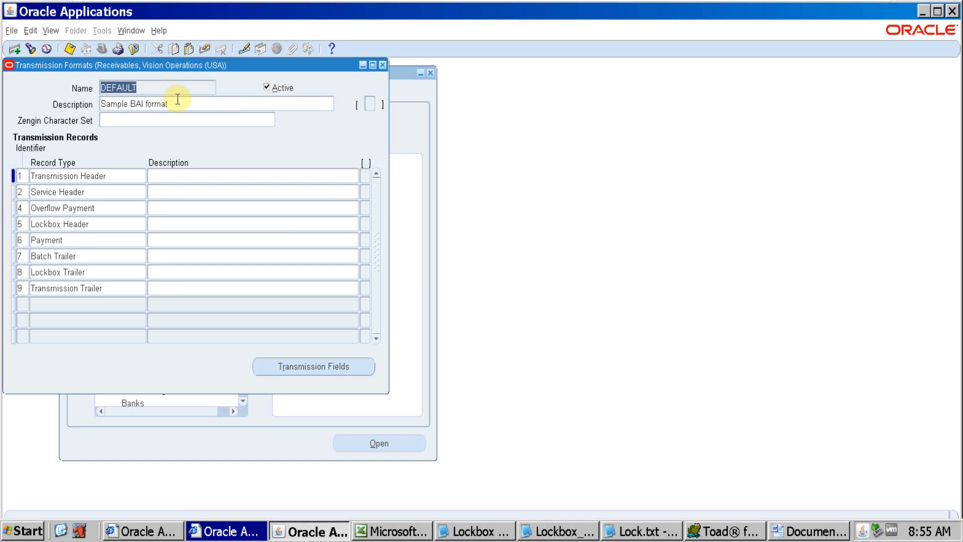
Examine the DEFAULT format's description and the identifier and record type of its Transmission Header record
key("Tab")
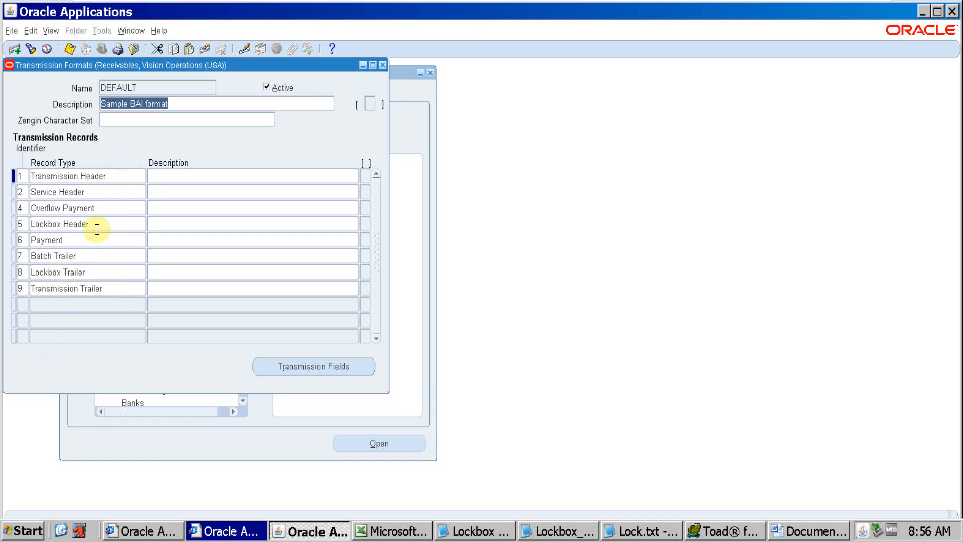
left_click(117, 171)
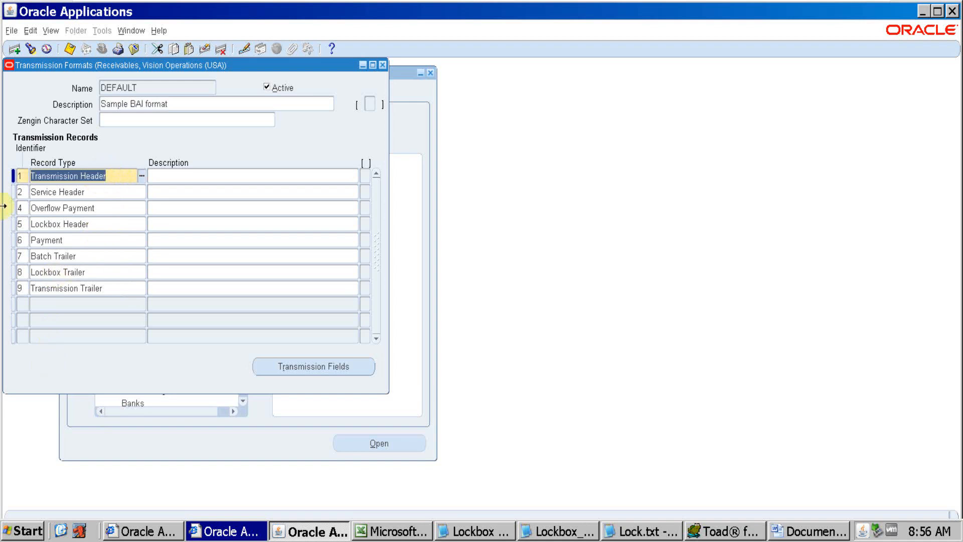
left_click(24, 177)
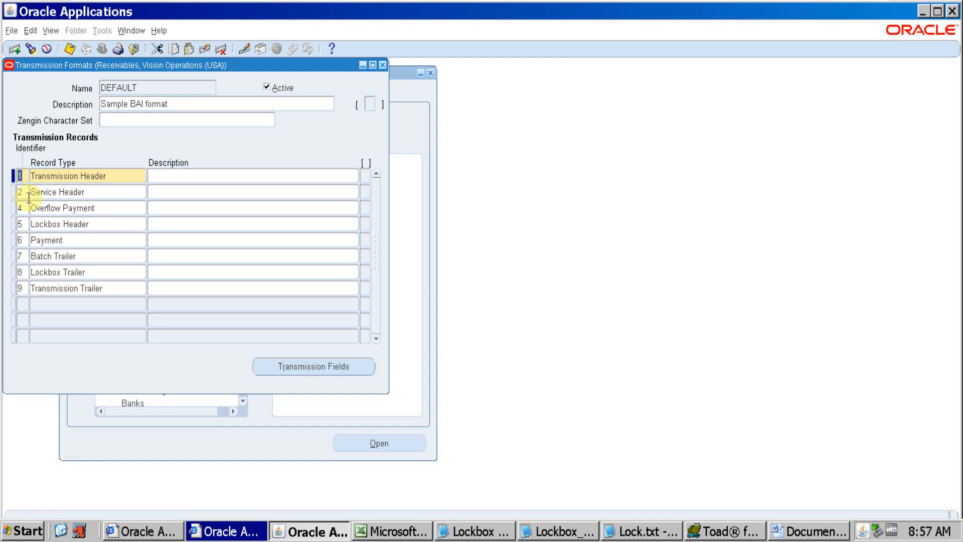
left_click(120, 179)
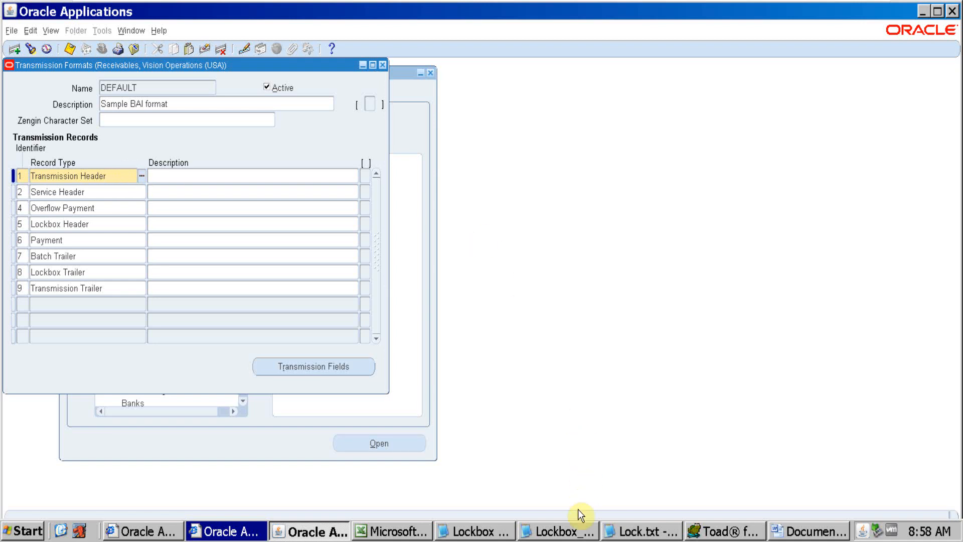
Switch to Lockbox_Testing_1.dat in Notepad and highlight all of its record lines for review
left_click(580, 535)
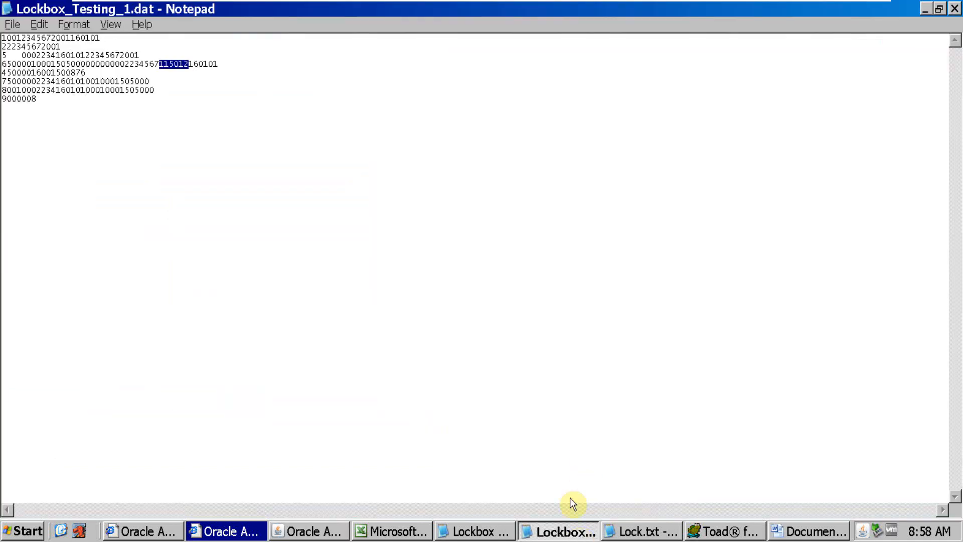
left_click(41, 99)
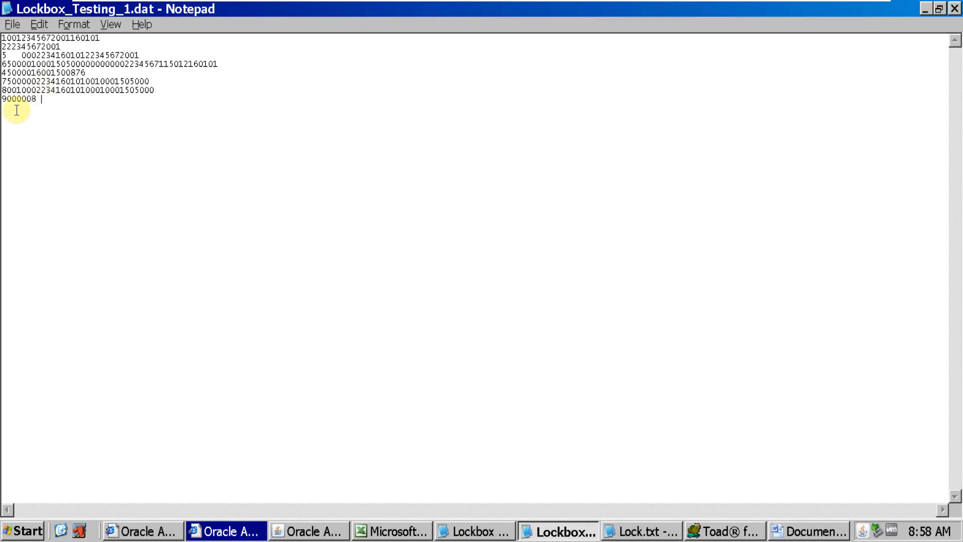
left_click_drag(54, 103, 7, 35)
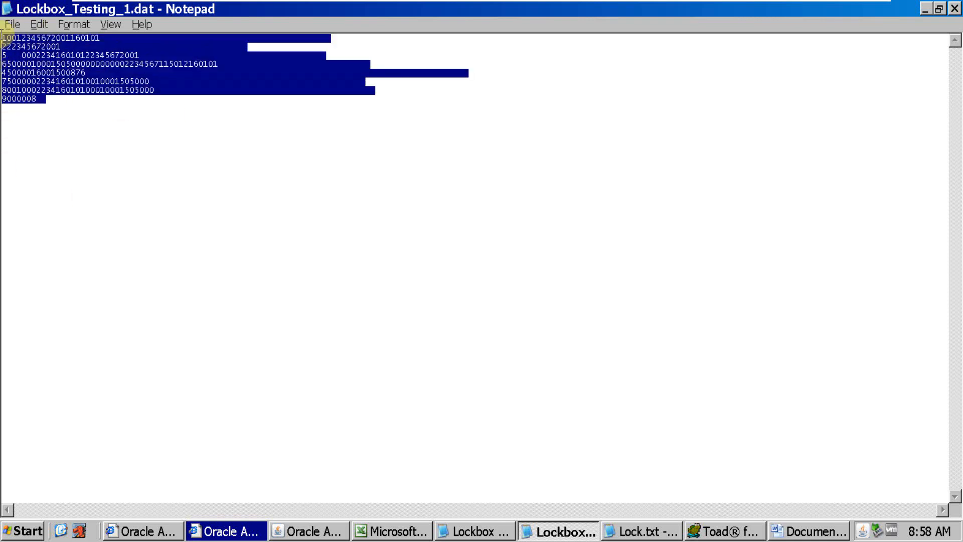
Compare the leading digit of each line in Lockbox_Testing_1.dat with the record identifiers of the DEFAULT transmission format
left_click(49, 111)
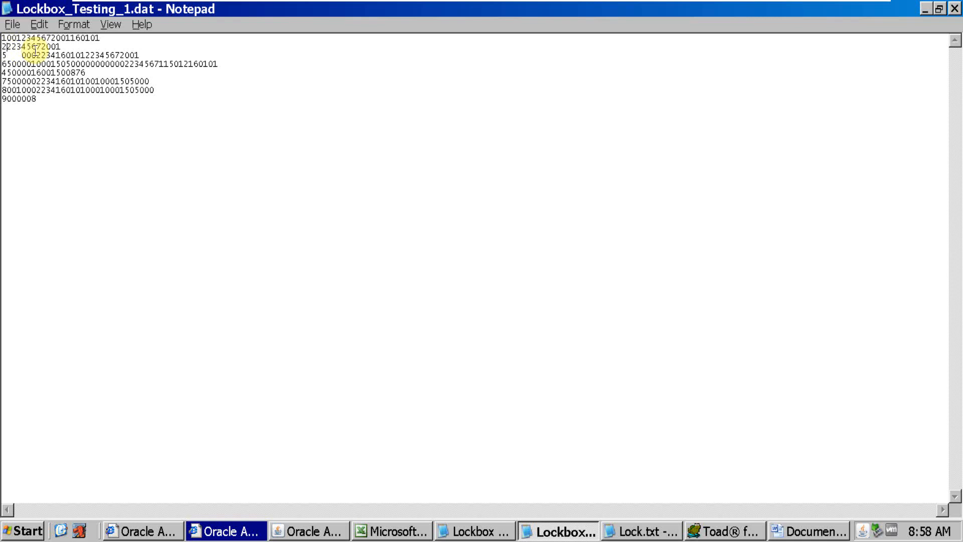
key("Down")
key("Down")
key("Up")
key("Up")
key("Up")
key("Up")
key("alt+Tab")
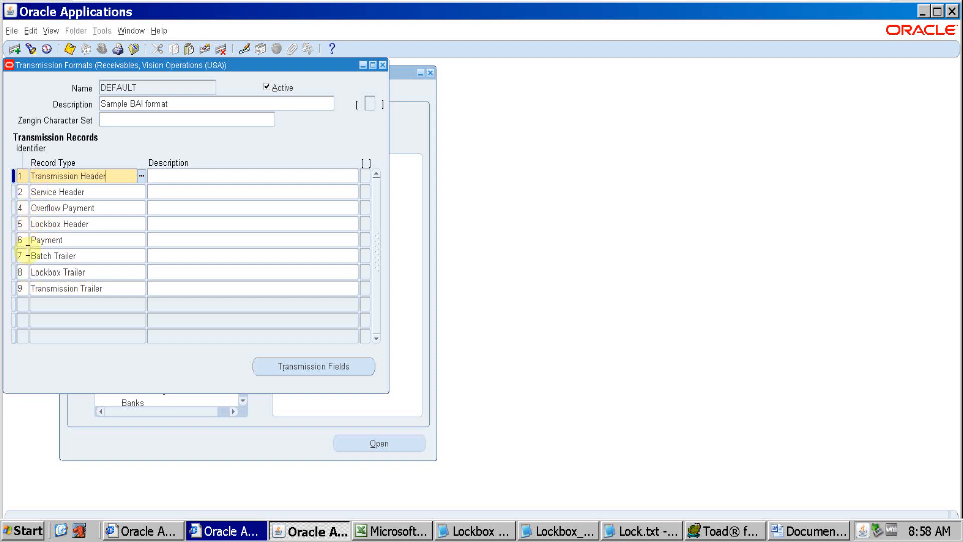
key("alt+Tab")
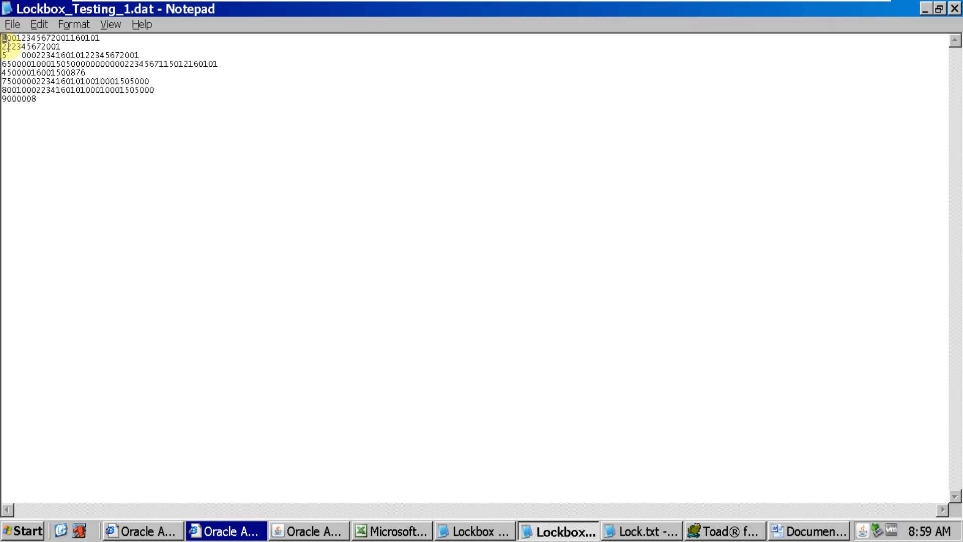
left_click_drag(1, 47, 7, 57)
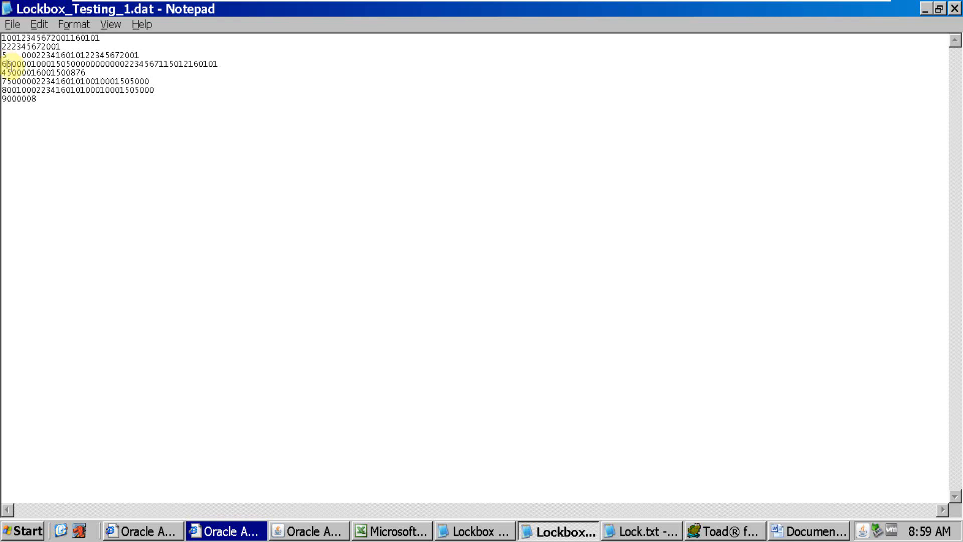
Open the transmission fields of the Transmission Header record in Oracle Applications and place their window beside the Transmission Formats form
key("alt+Tab")
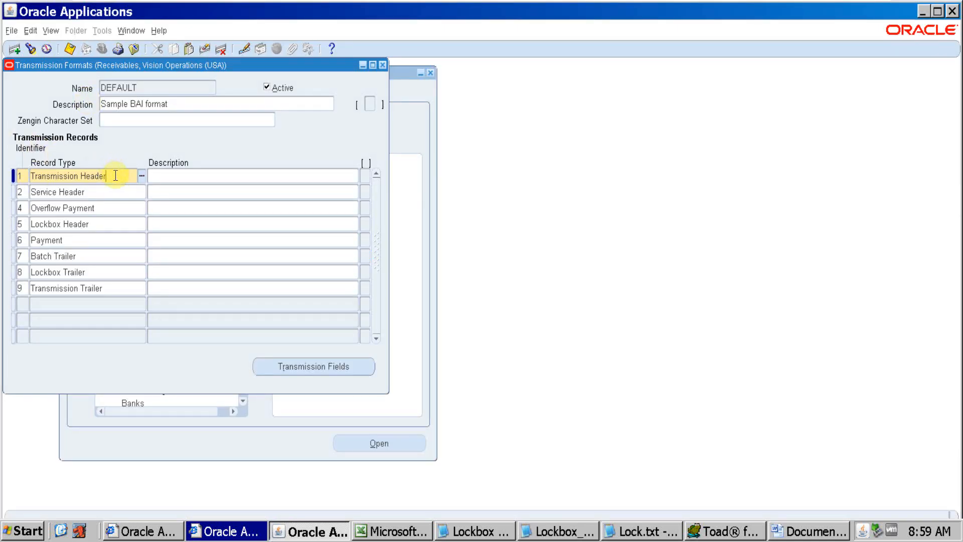
left_click(306, 361)
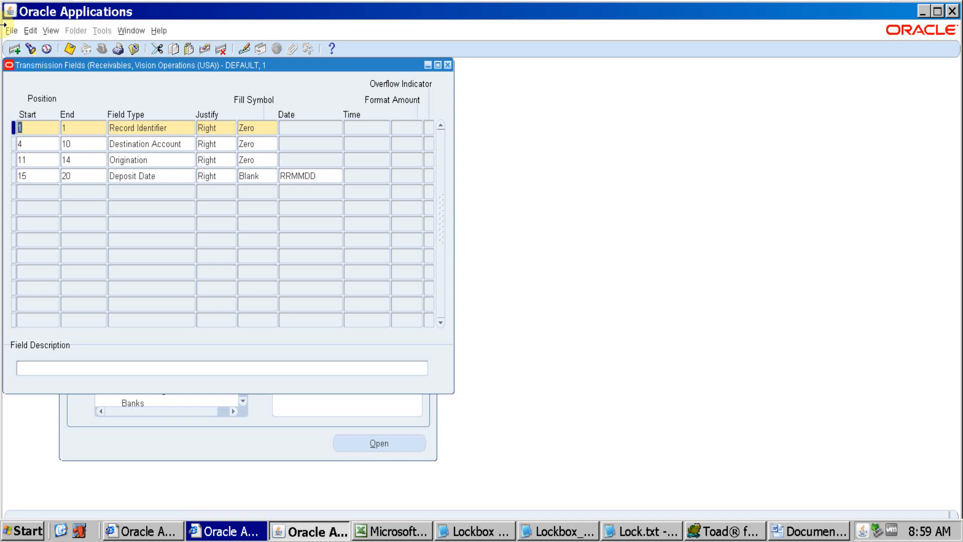
left_click(157, 127)
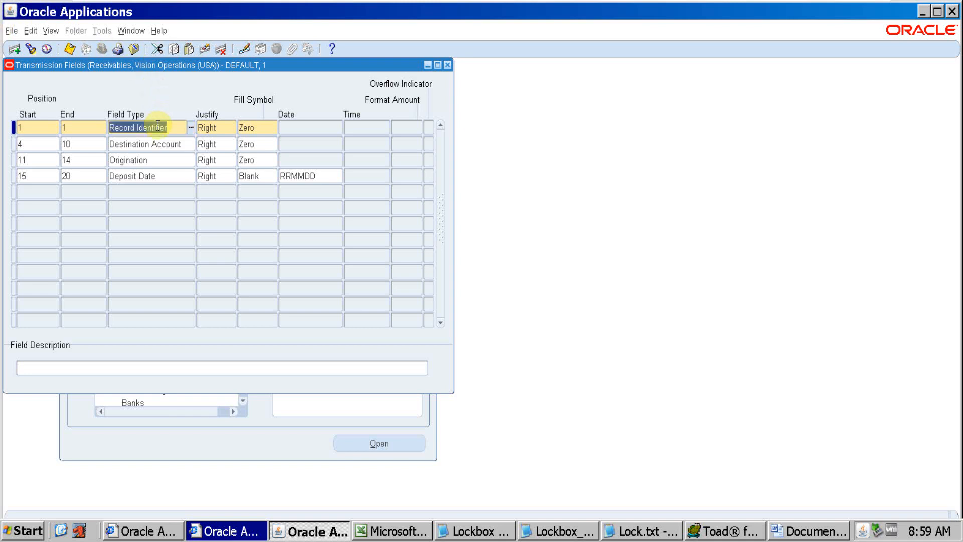
left_click(38, 128)
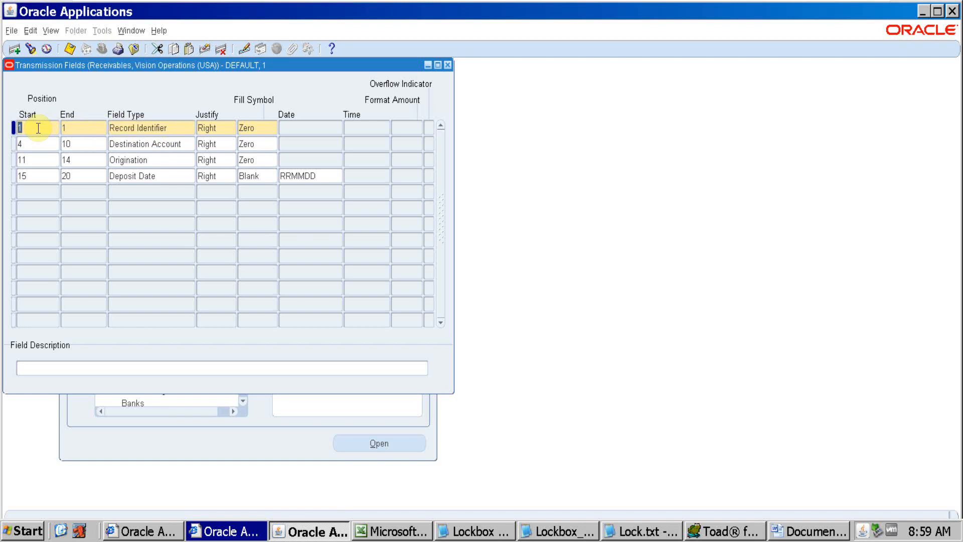
left_click_drag(95, 70, 482, 66)
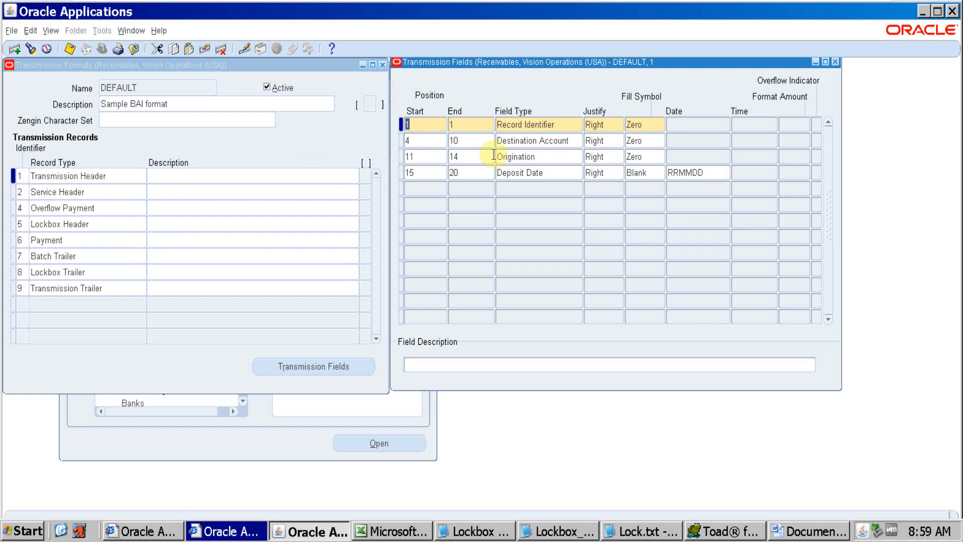
Examine the Destination Account, Origination and Deposit Date fields of the Transmission Header record
left_click(552, 143)
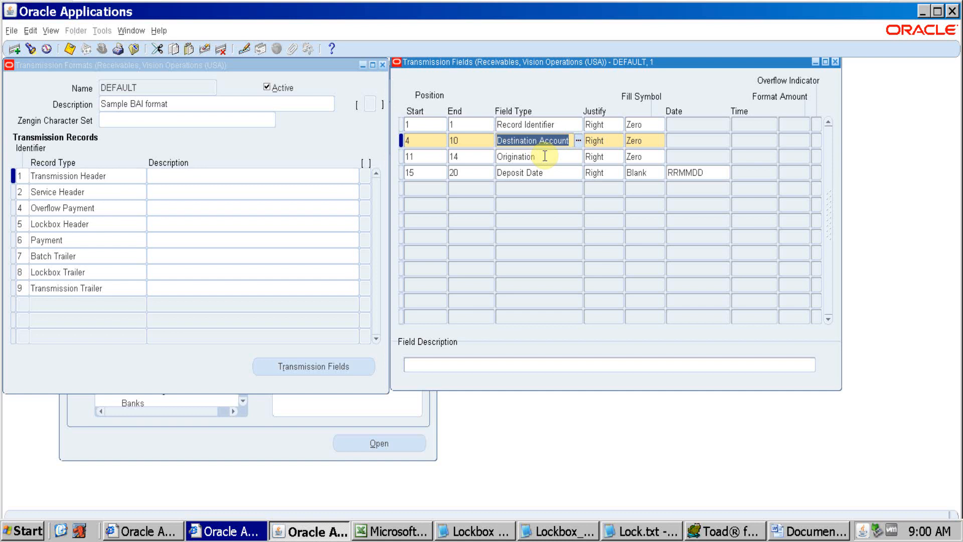
left_click(545, 156)
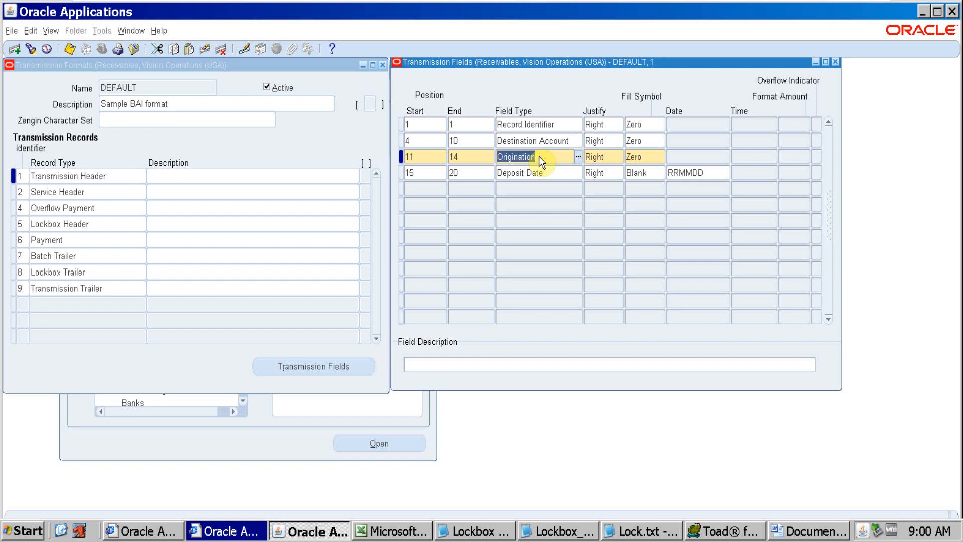
left_click(559, 173)
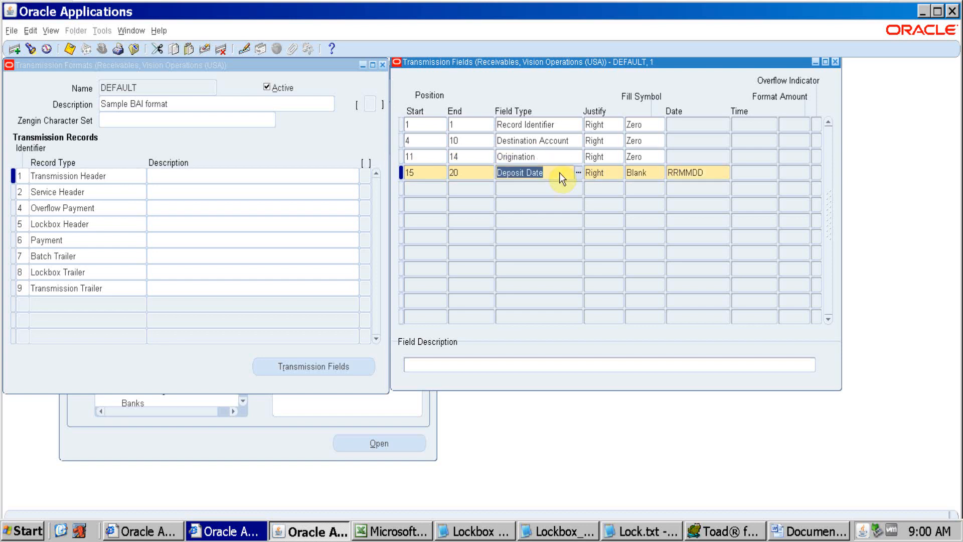
left_click_drag(559, 173, 498, 176)
left_click_drag(551, 173, 487, 176)
left_click_drag(563, 172, 493, 173)
Switch to the Oracle Data.xls workbook in Excel and set the zoom of Sheet1 to 200%
left_click(399, 532)
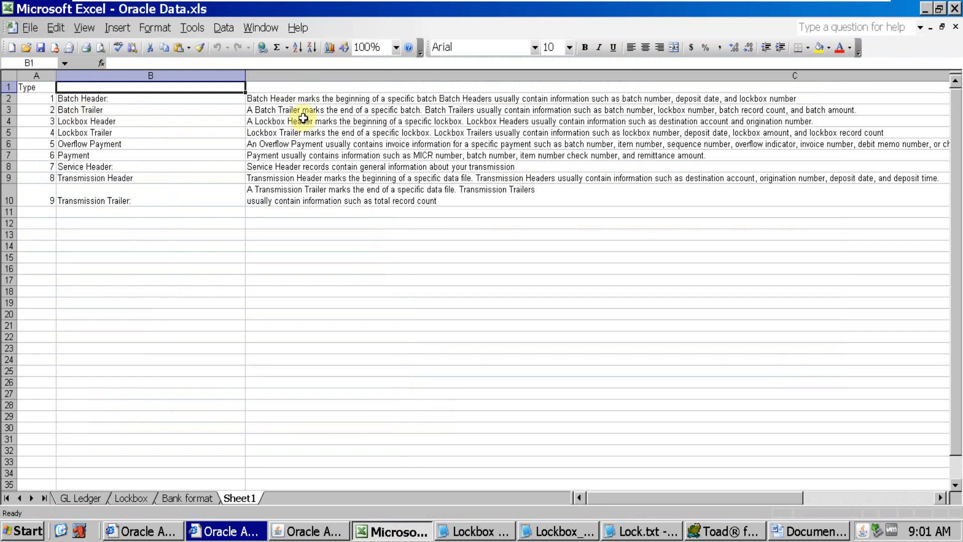
left_click(398, 48)
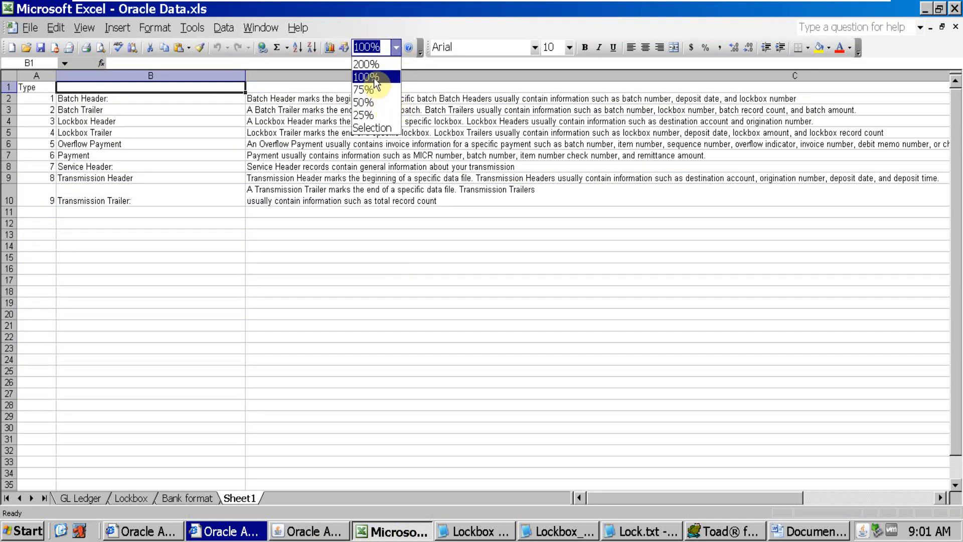
left_click(366, 64)
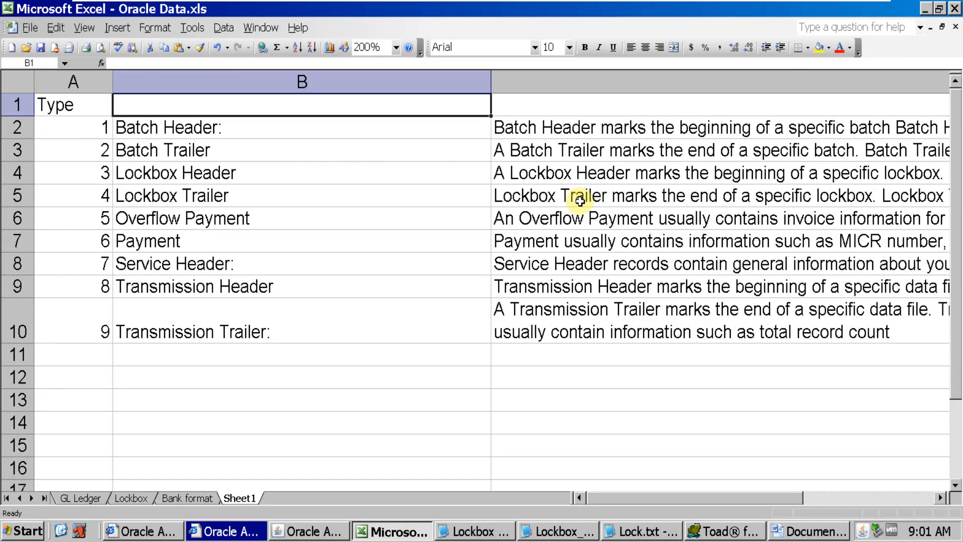
Match the DEFAULT format's Transmission Header record with its entry in the Excel record type list and read its full description
left_click(294, 123)
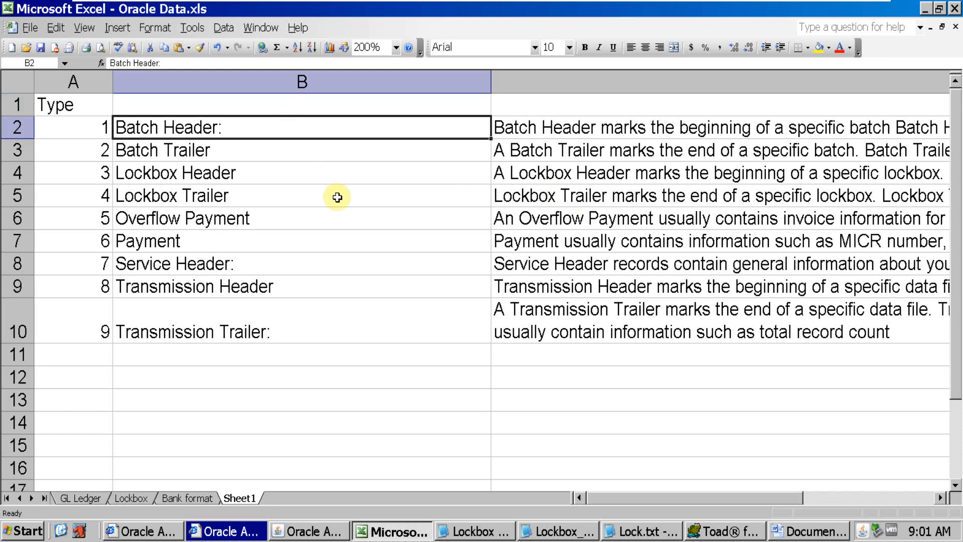
key("alt+Tab")
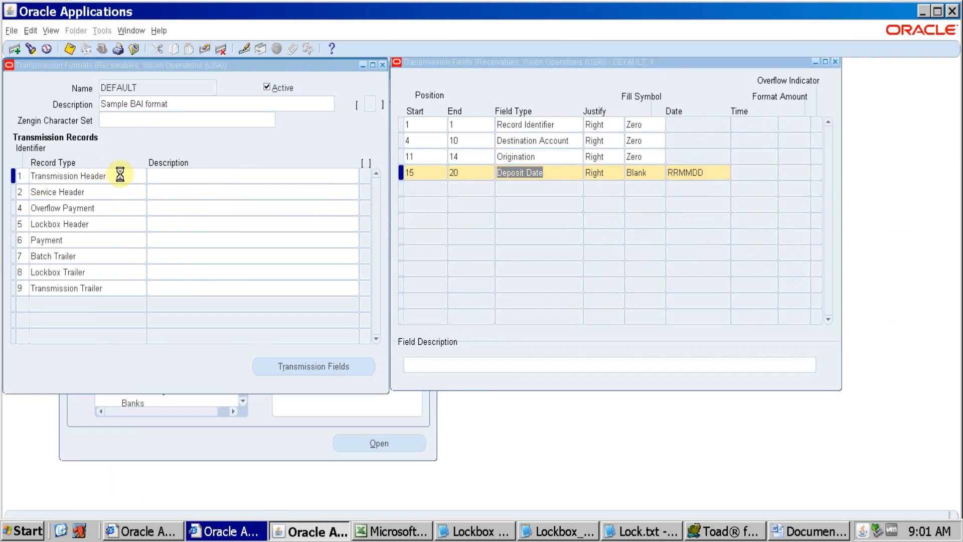
left_click(108, 175)
key("alt+Tab")
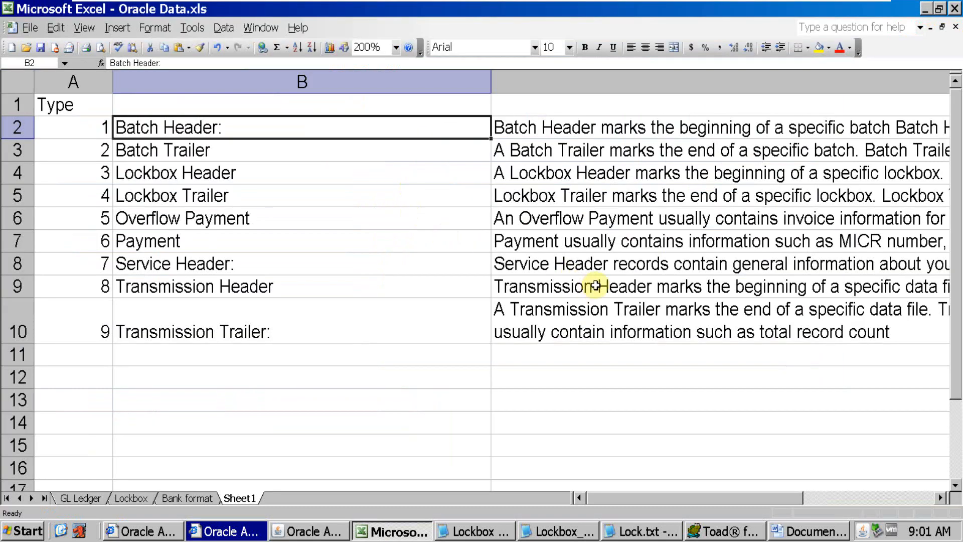
left_click(563, 289)
left_click_drag(775, 499, 855, 499)
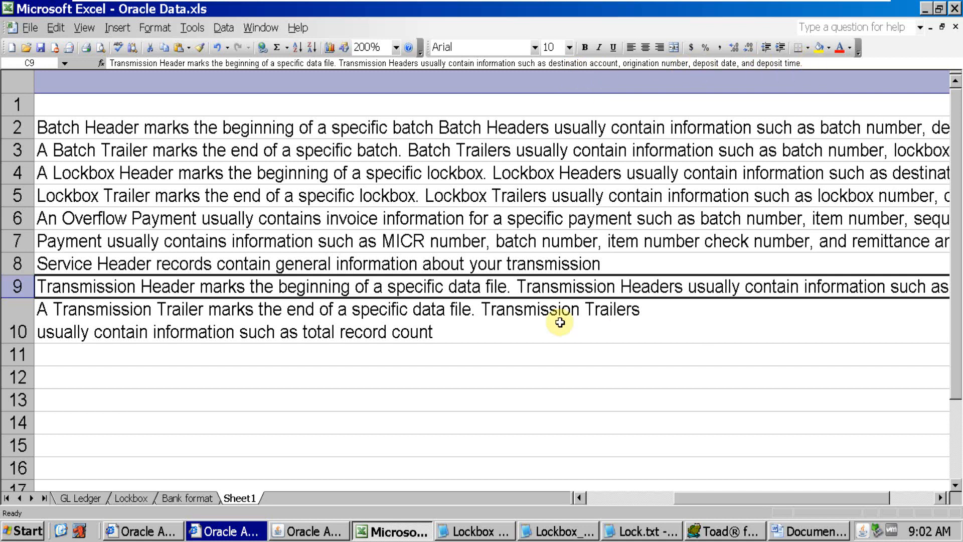
Switch to Lockbox_Testing_1.dat in Notepad and copy its entire first record line
key("alt+Tab")
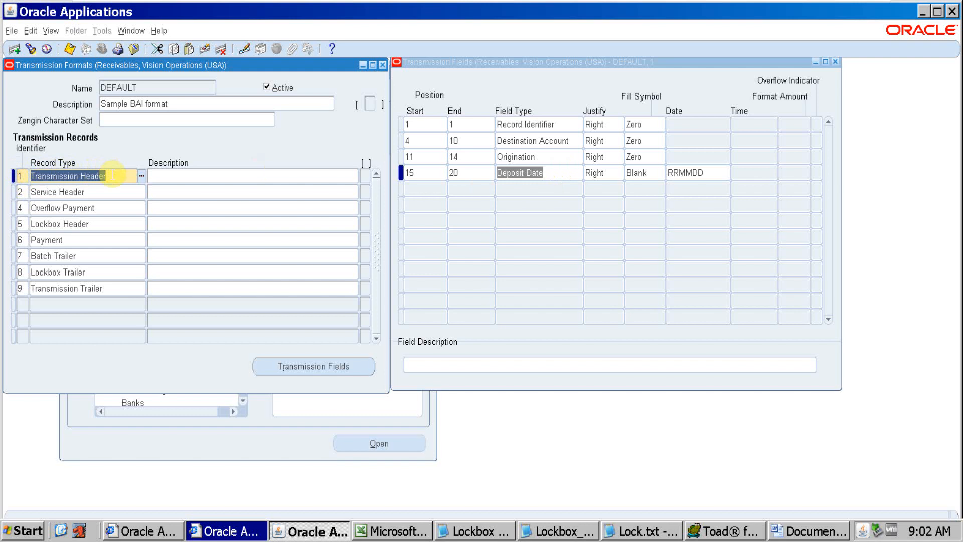
left_click(550, 533)
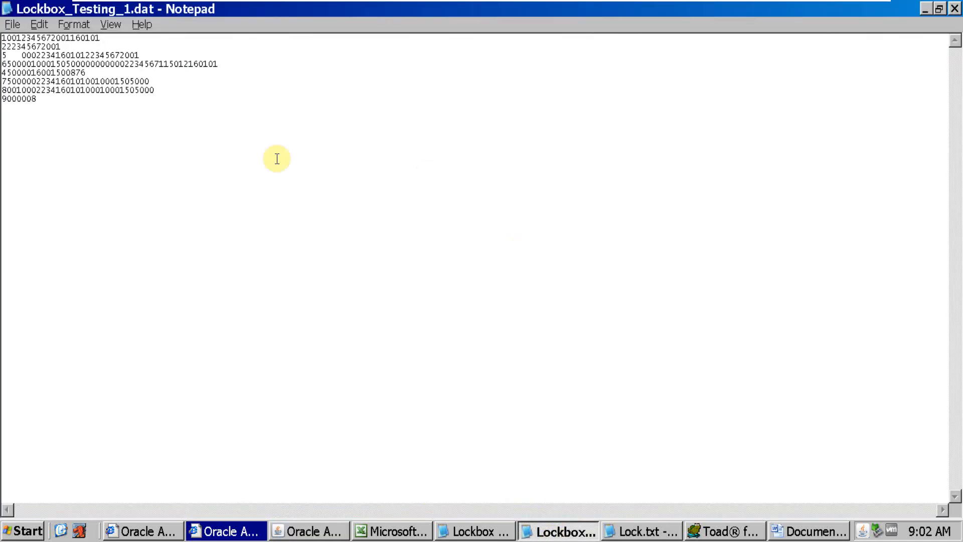
left_click_drag(100, 38, 3, 38)
key("ctrl+c")
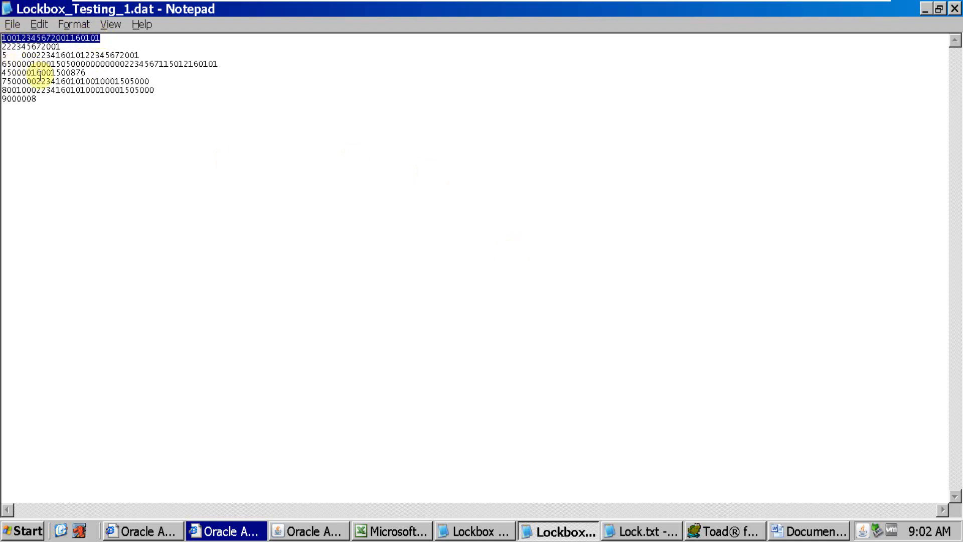
Add the heading "Record Type 1 (transmission Header)" below the numbered list in the Word document and paste the copied record line under it
left_click(805, 534)
left_click(585, 231)
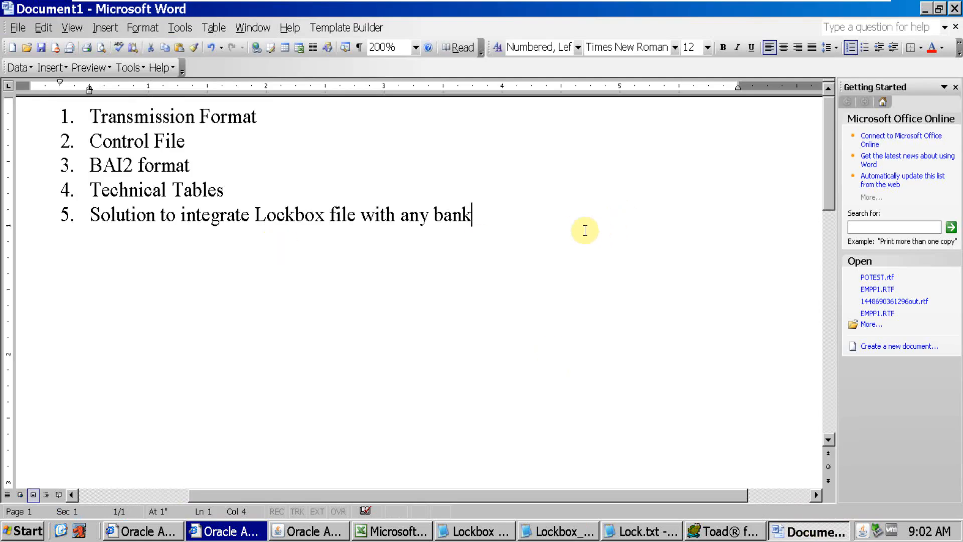
key("Return")
key("Return")
key("Return")
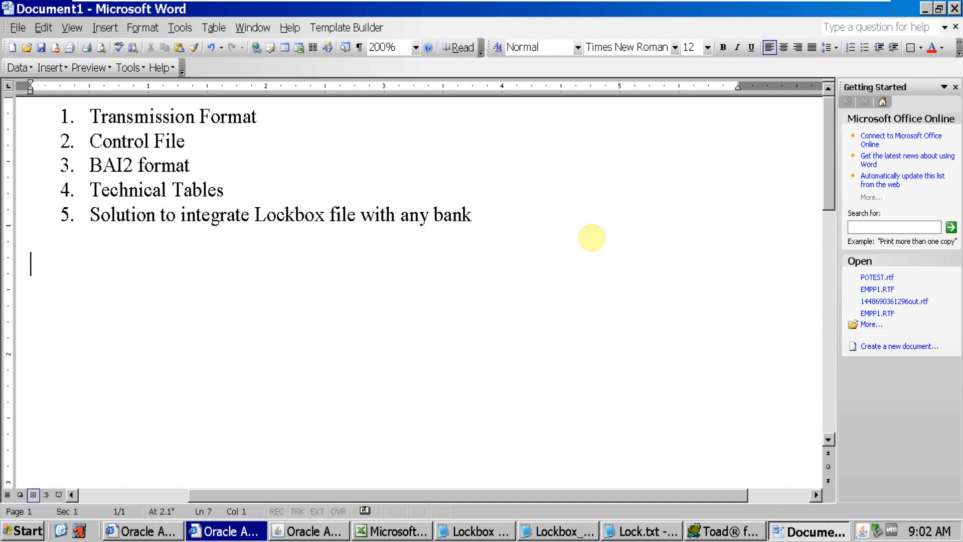
type("Record Typ")
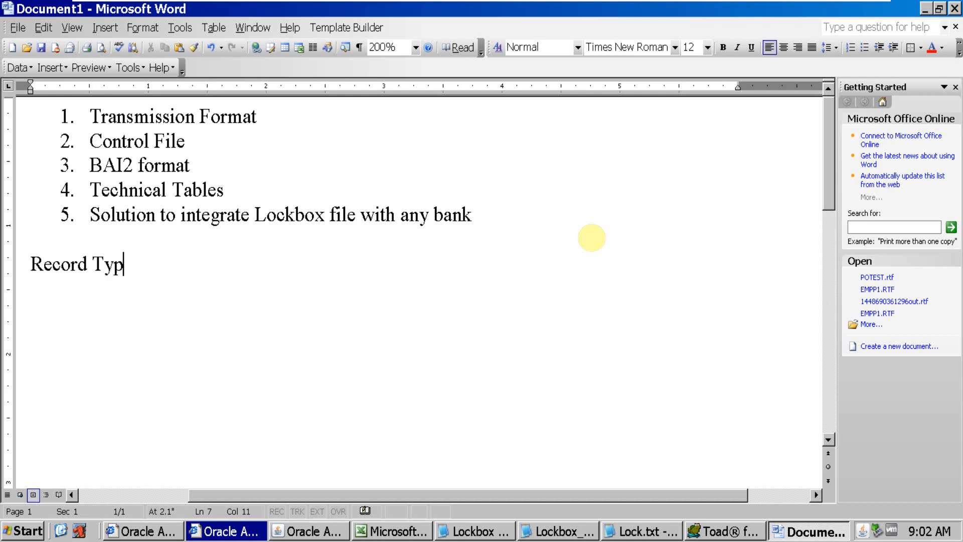
type("e 1 (transmission")
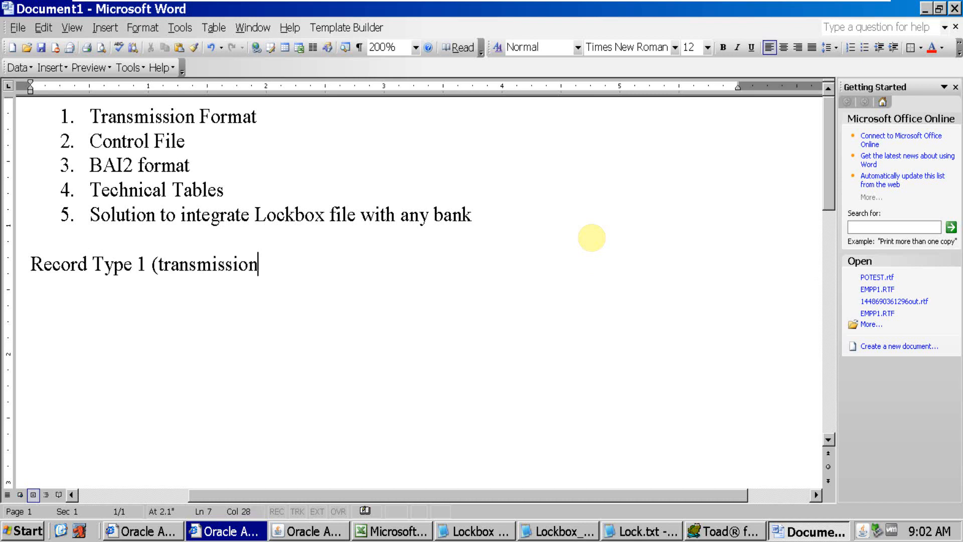
type(" Header)")
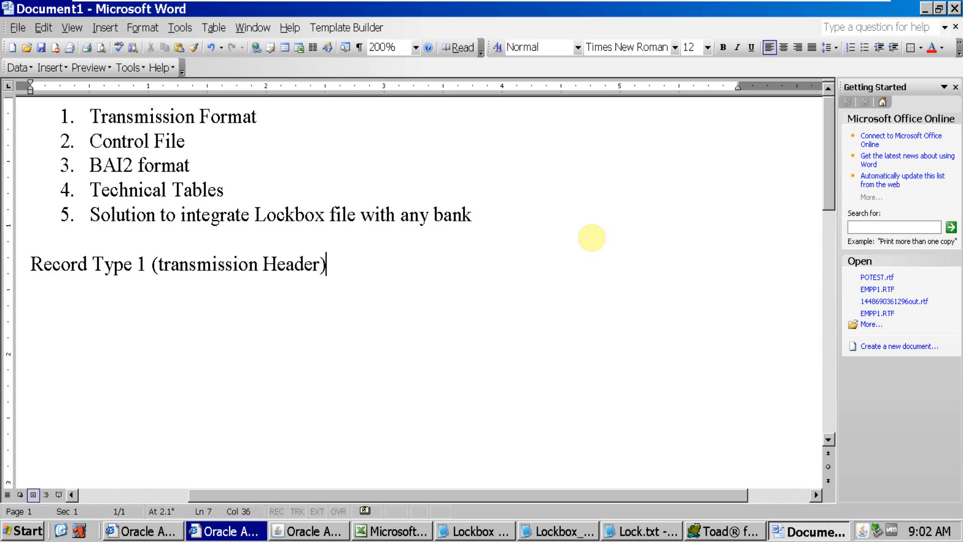
key("Return")
key("Return")
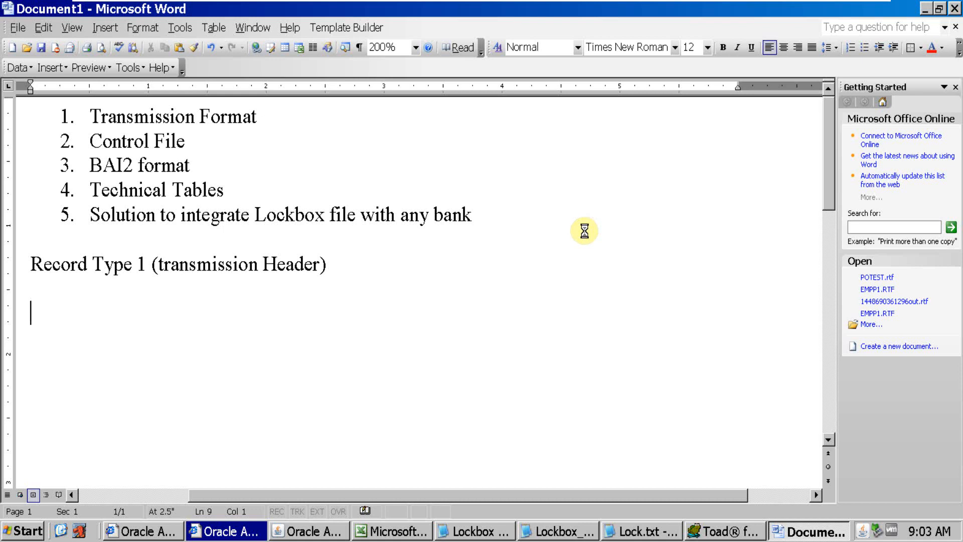
key("ctrl+v")
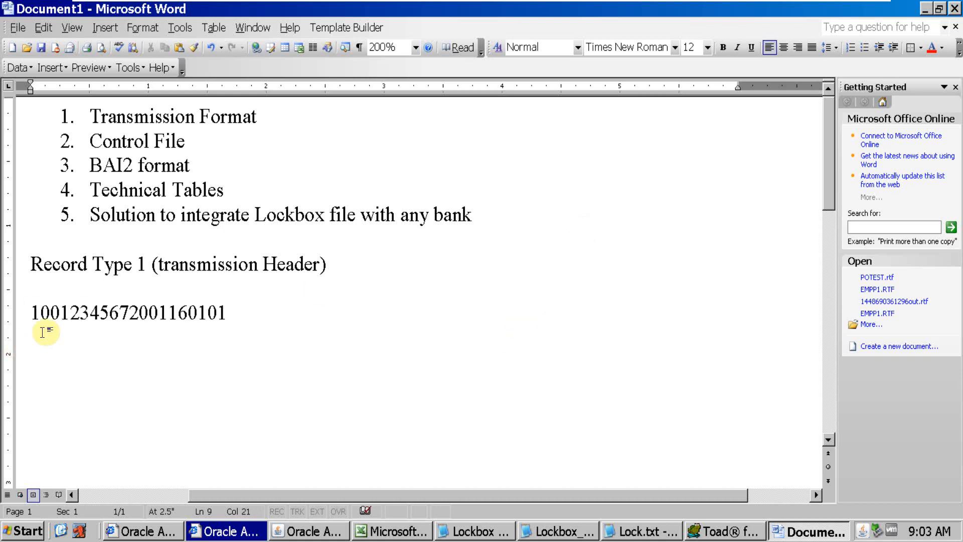
Colour the first digit of the pasted record line red
left_click(37, 313)
key("shift+Left")
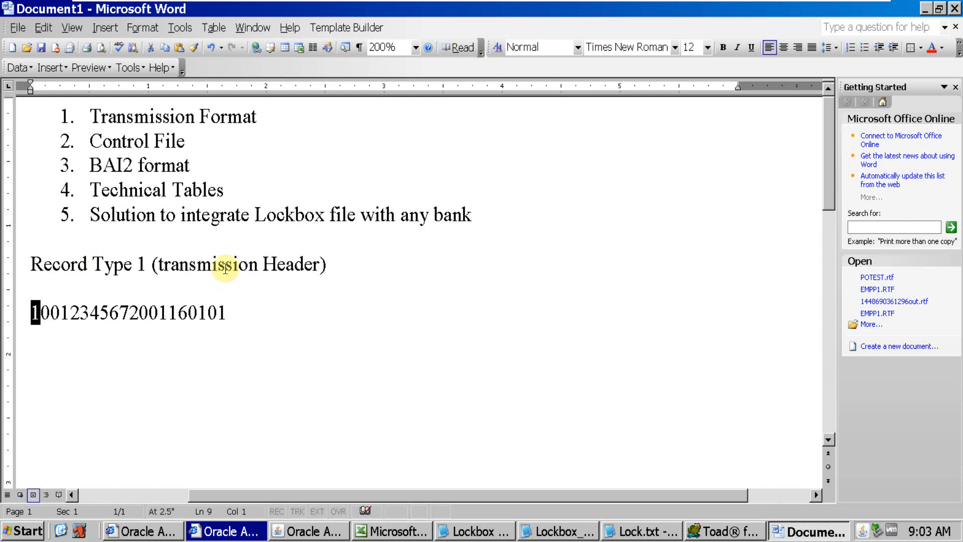
left_click(931, 48)
left_click(52, 331)
Check the Record Identifier's start and end positions in the Oracle transmission fields against the red first digit in the Word document
key("alt+Tab")
key("alt+Tab")
key("alt+Tab")
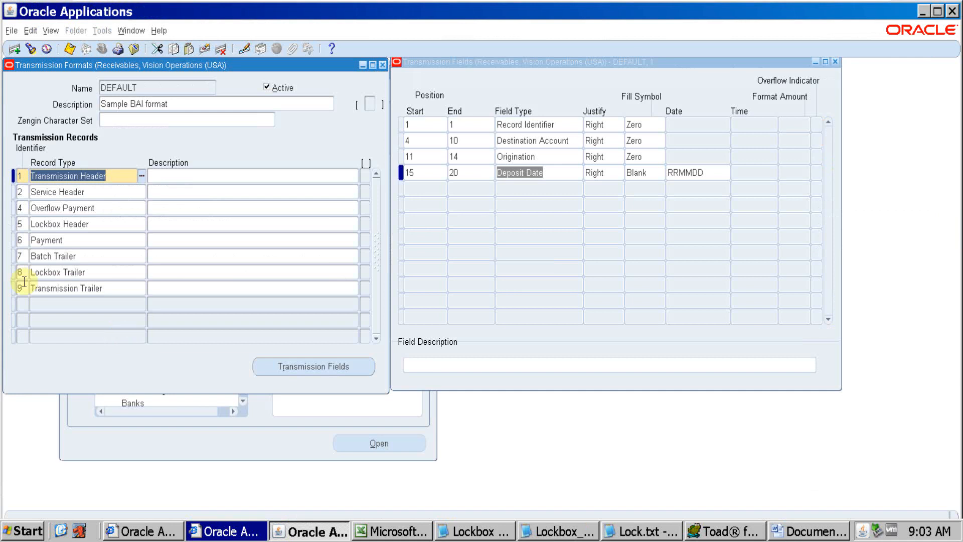
left_click(411, 122)
key("alt+Tab")
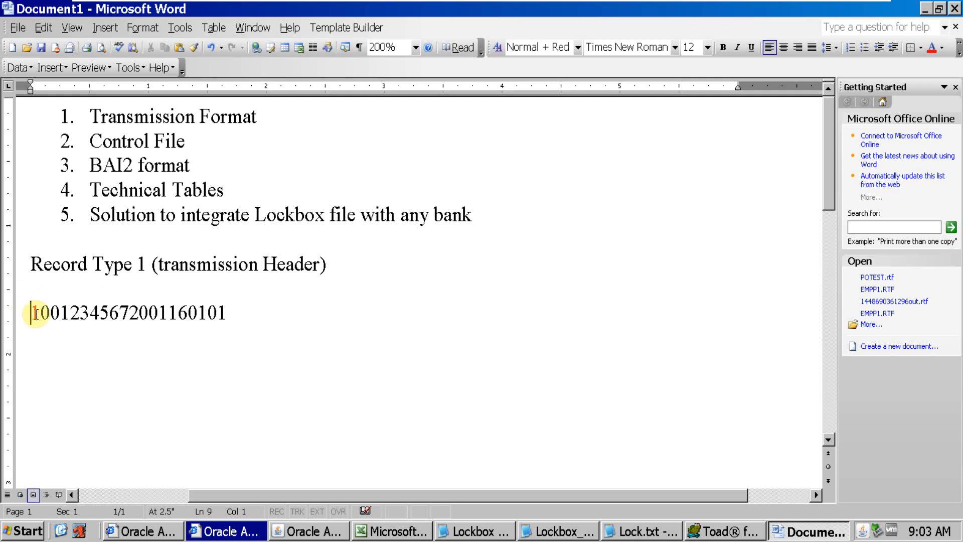
left_click_drag(42, 314, 31, 314)
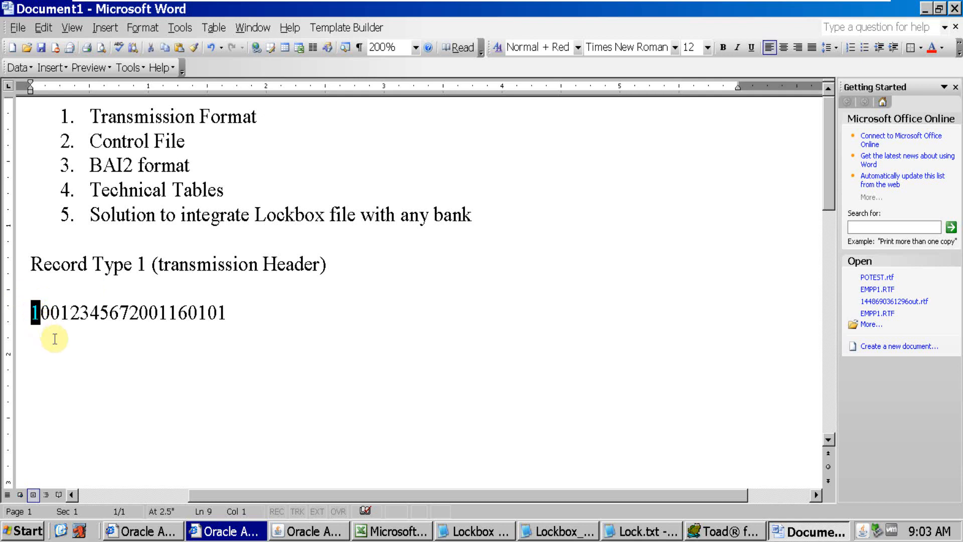
key("Right")
key("Right")
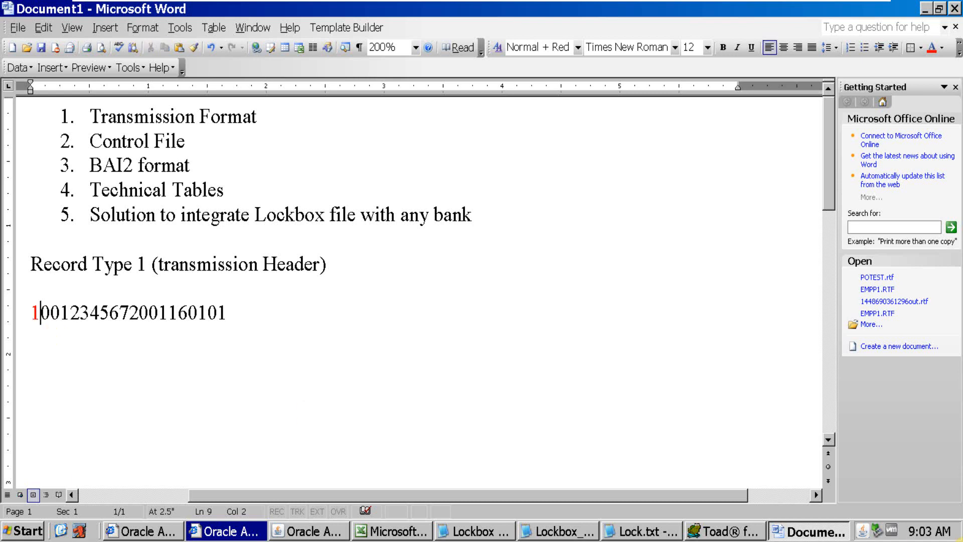
key("Right")
key("alt+Tab")
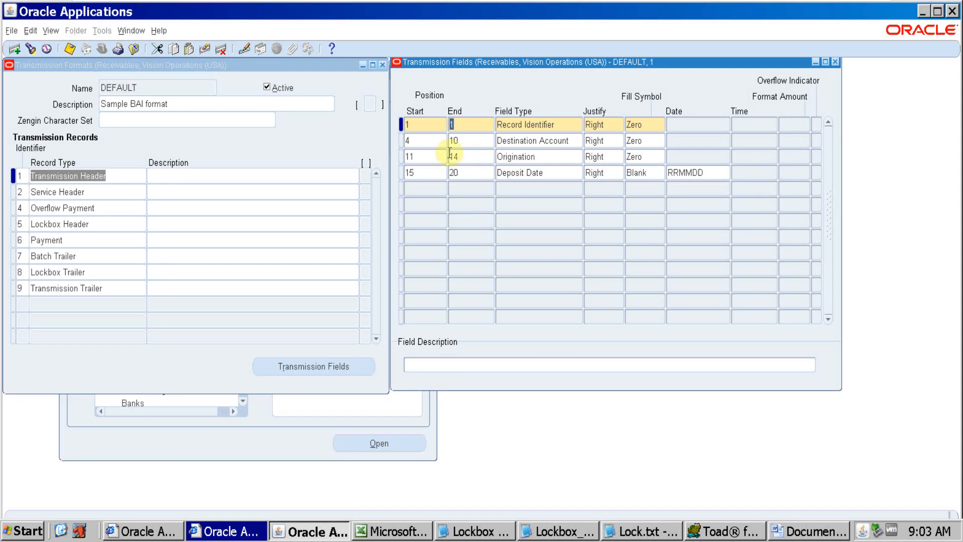
Check the Destination Account's start and end positions in the Oracle transmission fields and locate its first digit in the Word record line
left_click(420, 141)
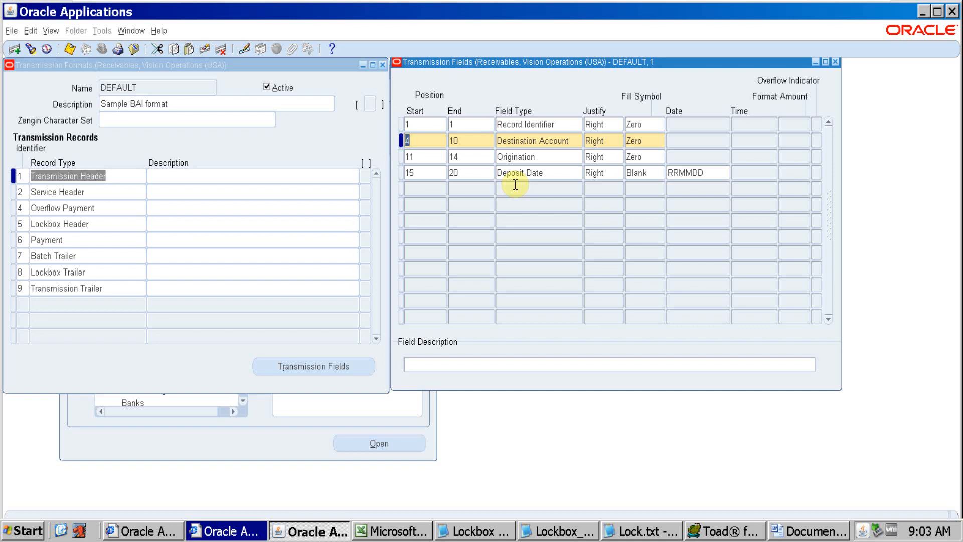
key("alt+Tab")
key("alt+Tab")
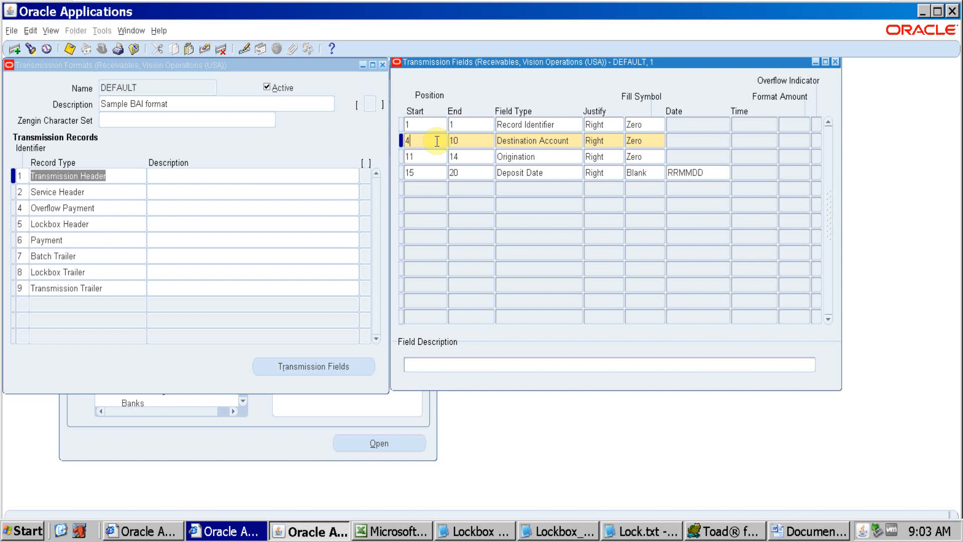
key("Tab")
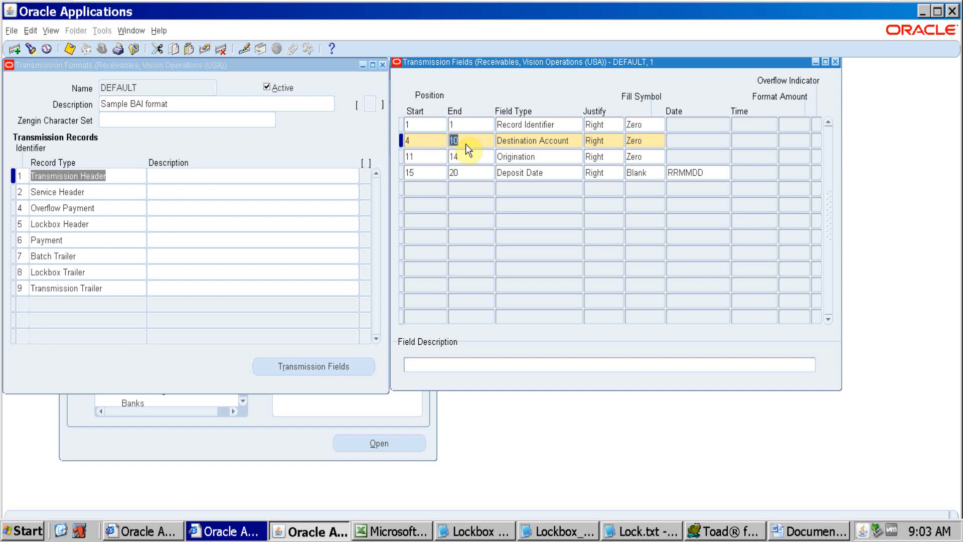
key("alt+Tab")
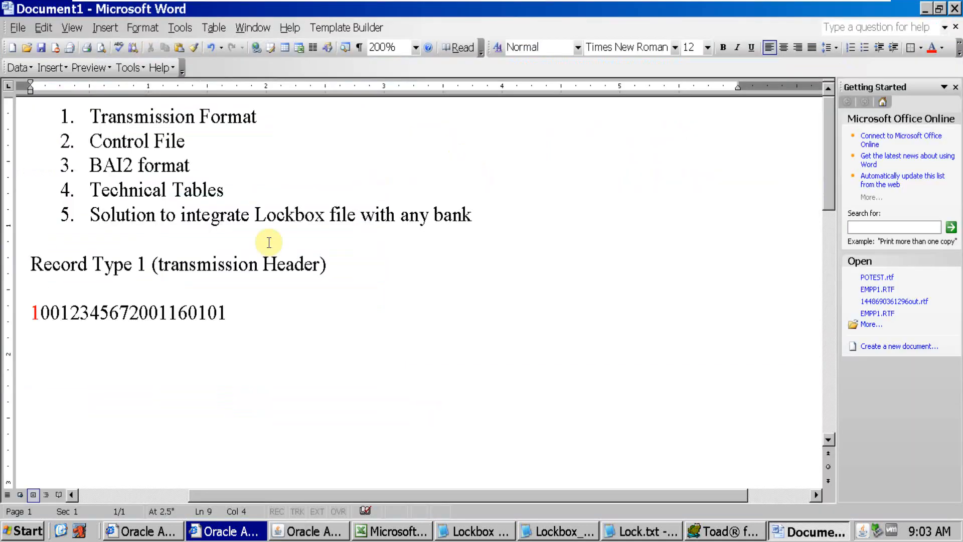
key("Left")
key("Left")
key("Left")
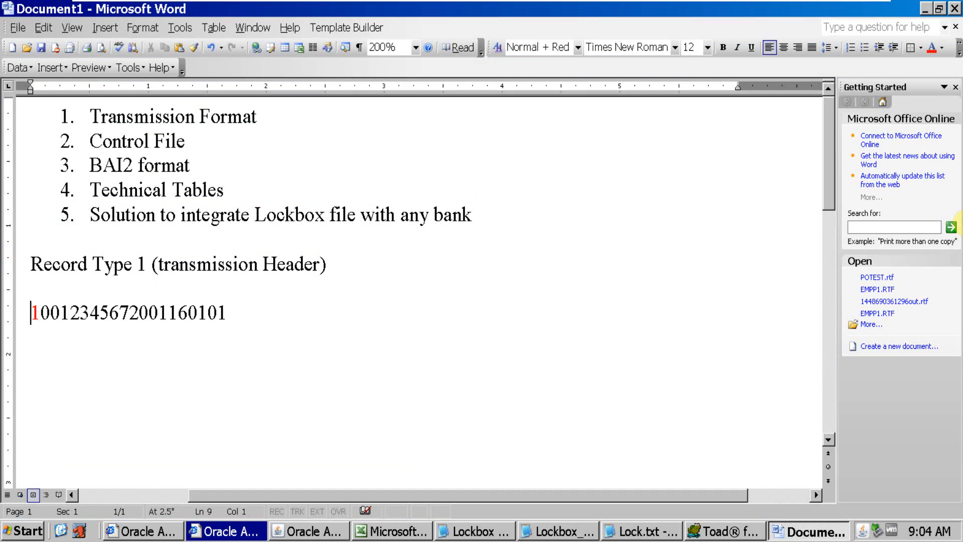
key("Right")
key("Right")
key("Right")
key("alt+Tab")
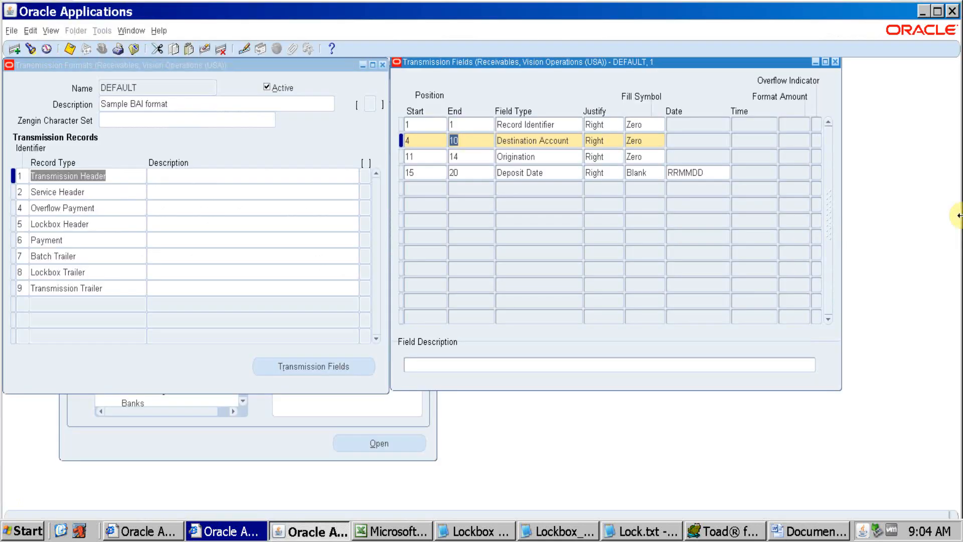
key("alt+Tab")
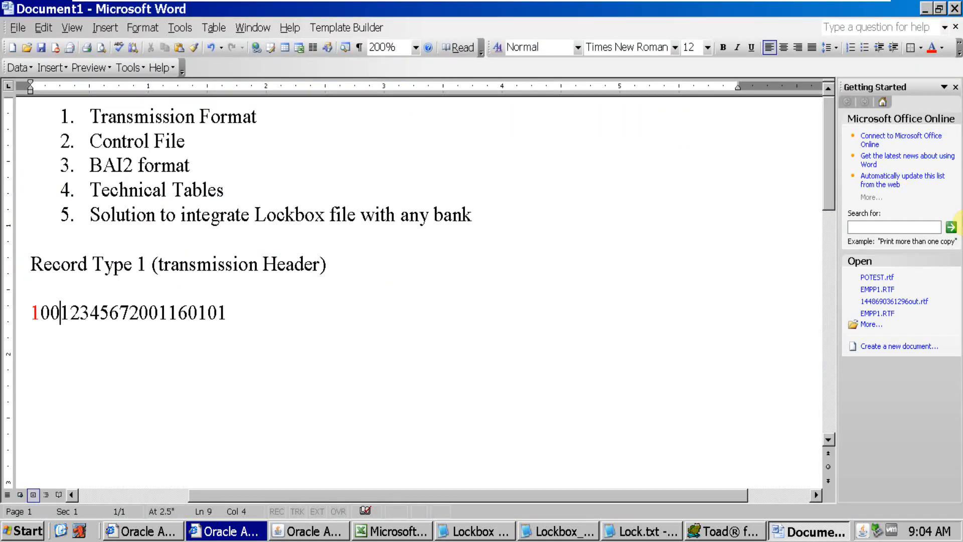
Colour the fourth to tenth digits of the record line in Word red to mark the Destination Account
key("Right")
key("Right")
key("Right")
key("Right")
key("Right")
key("Right")
left_click_drag(60, 312, 133, 311)
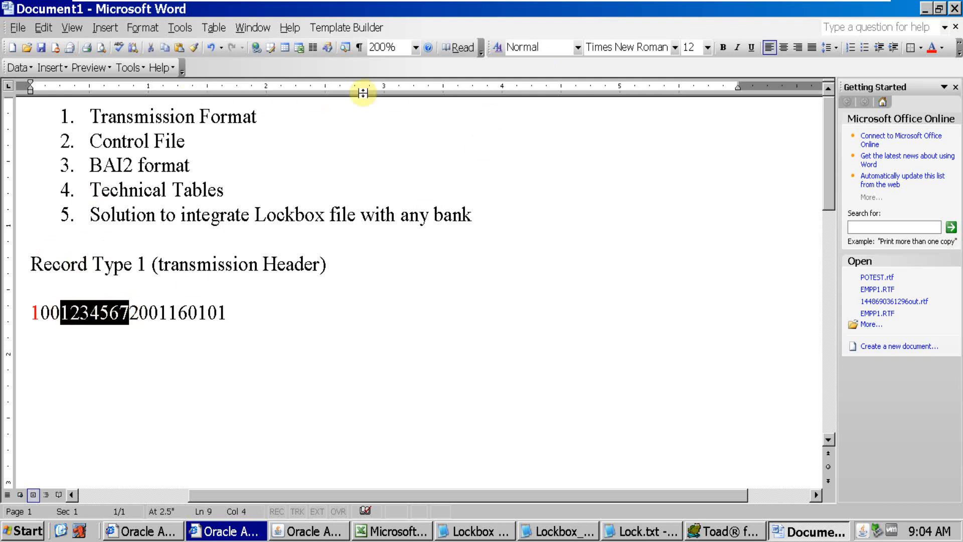
left_click(932, 47)
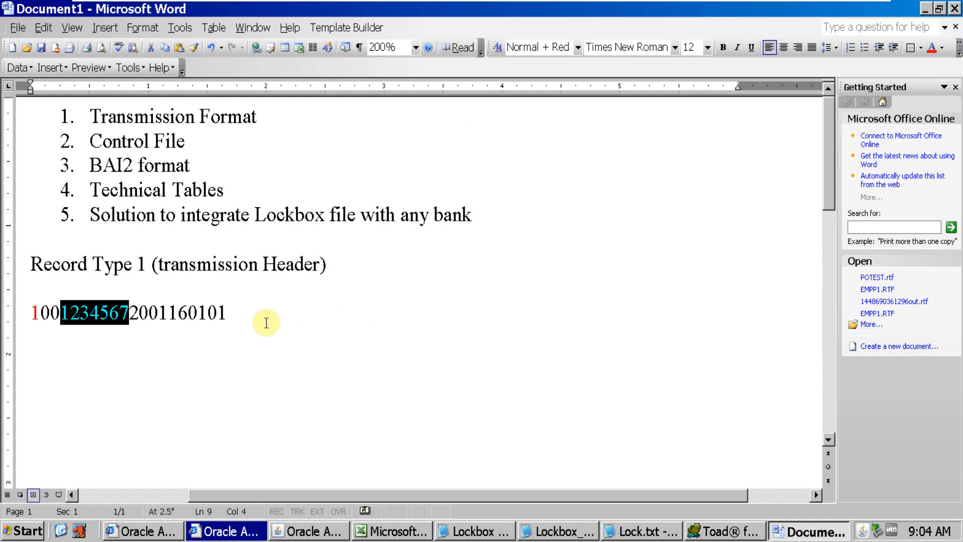
left_click(254, 340)
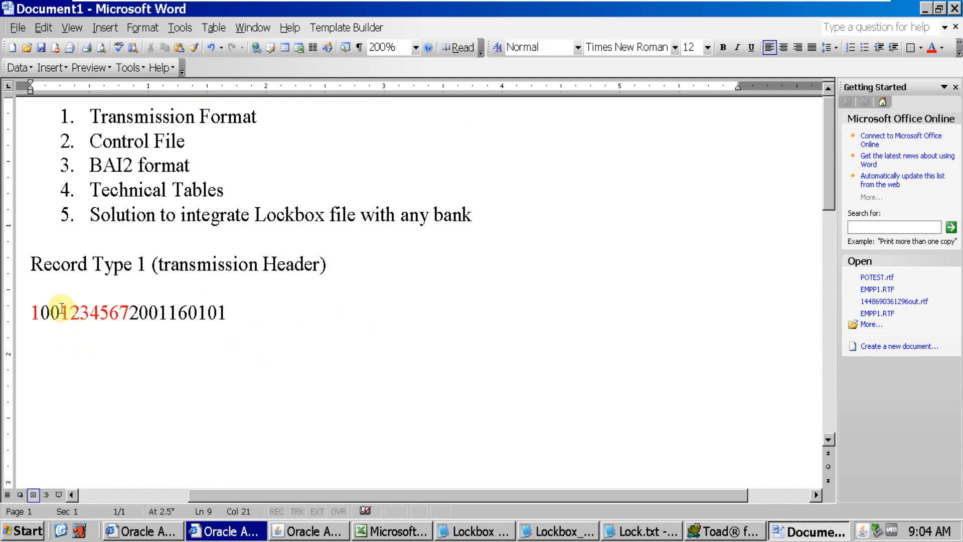
Compare the red Destination Account digits and the four Origination digits following them with the positions in the Oracle transmission fields
left_click_drag(61, 310, 124, 310)
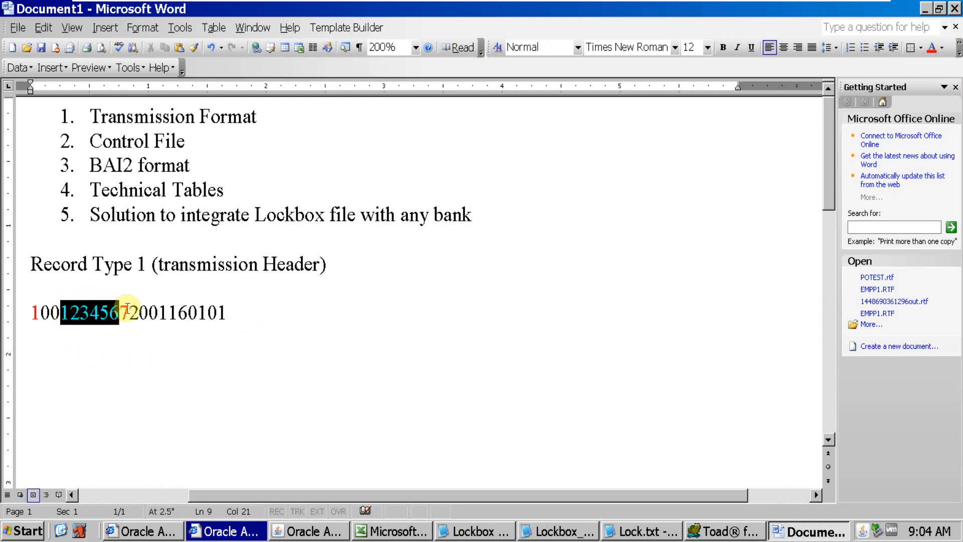
key("alt+Tab")
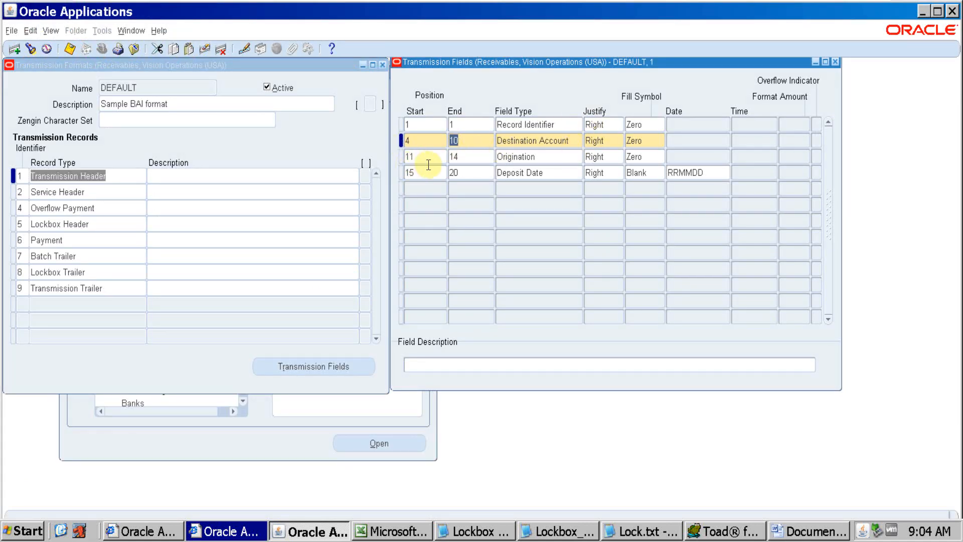
key("alt+Tab")
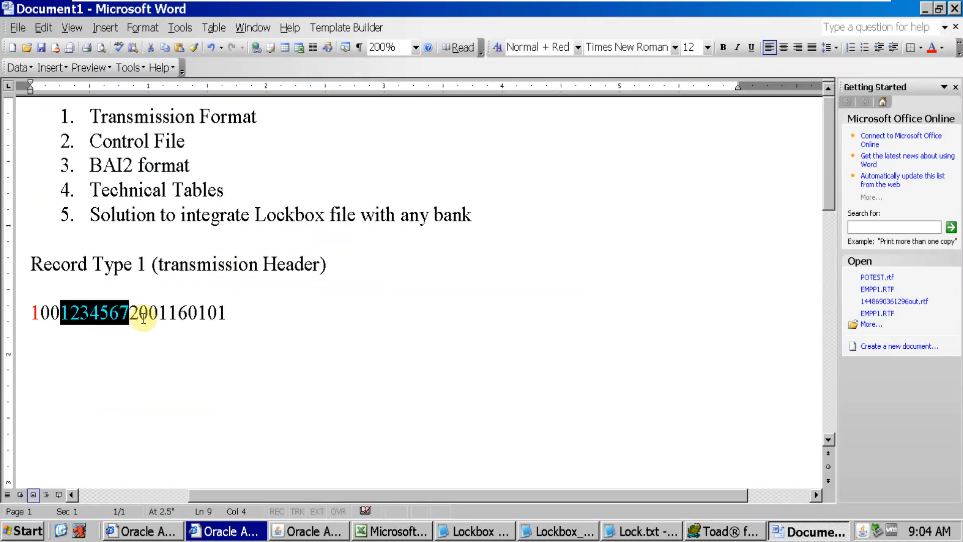
left_click_drag(130, 312, 170, 312)
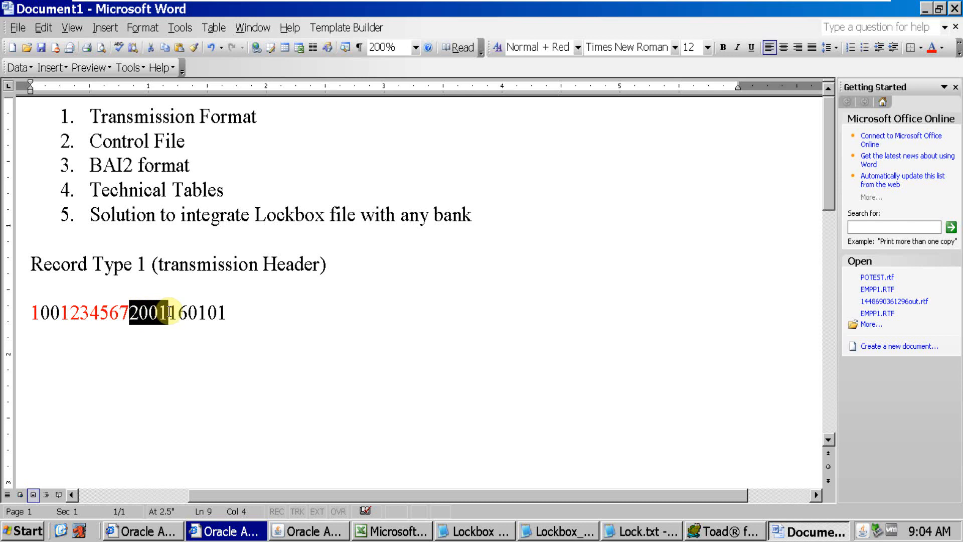
key("alt+Tab")
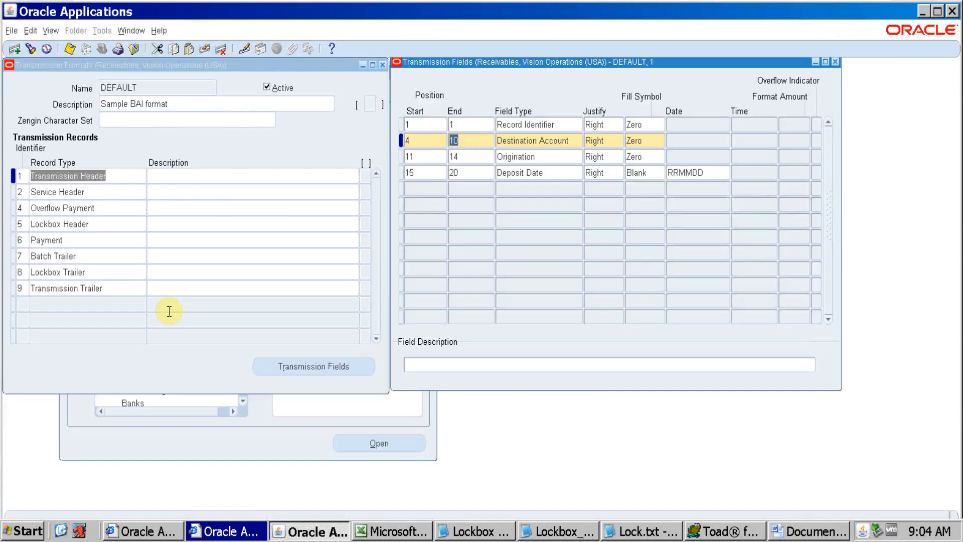
Check the Deposit Date's field type and end position in Oracle against the record line in Word
left_click(575, 173)
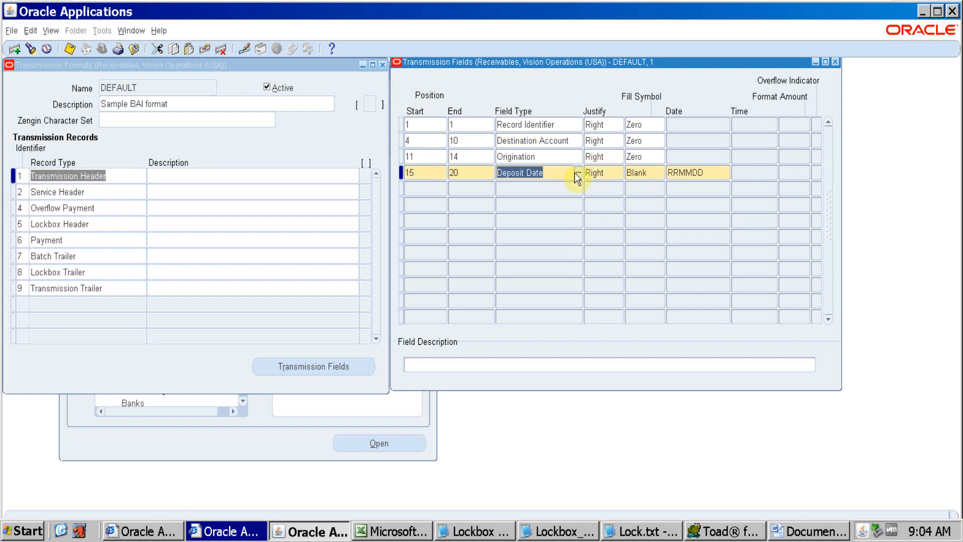
left_click(468, 175)
key("alt+Tab")
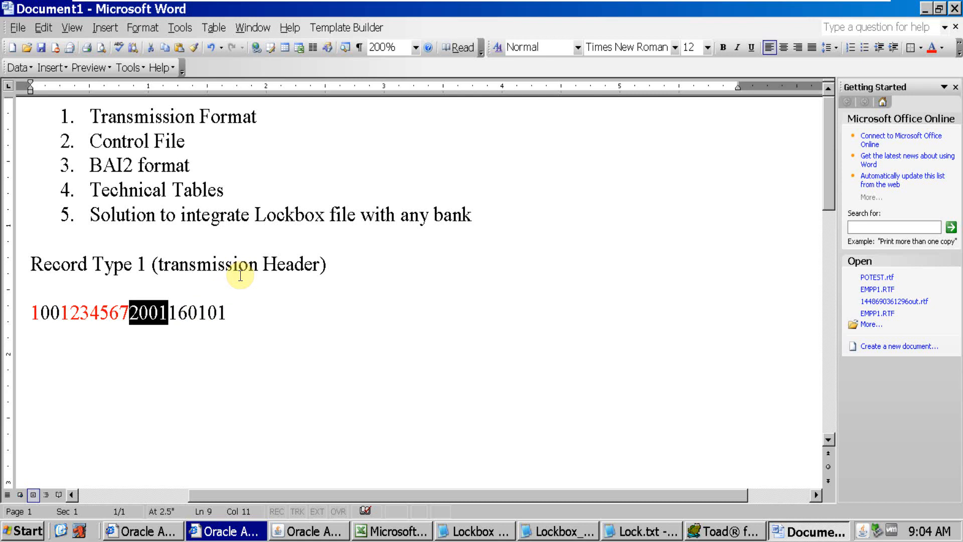
key("alt+Tab")
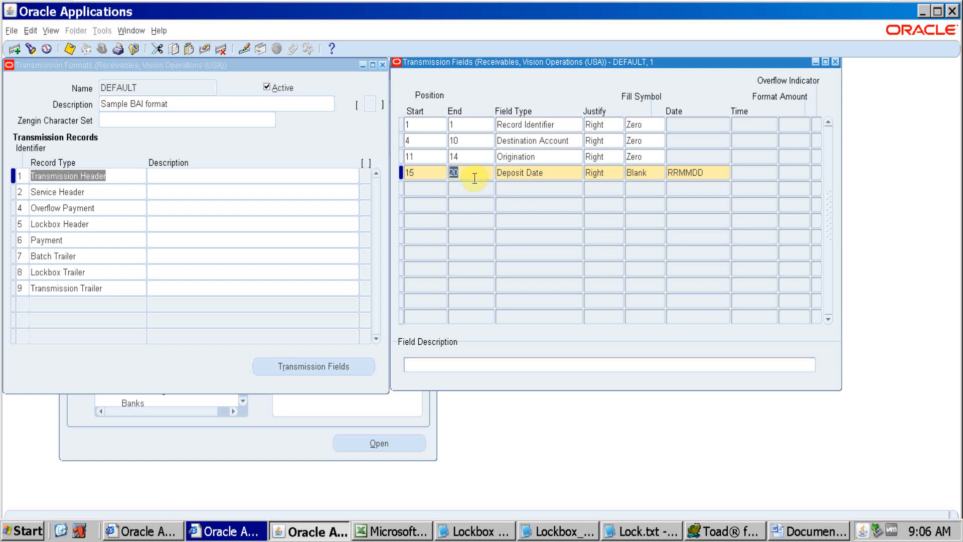
key("alt+Tab")
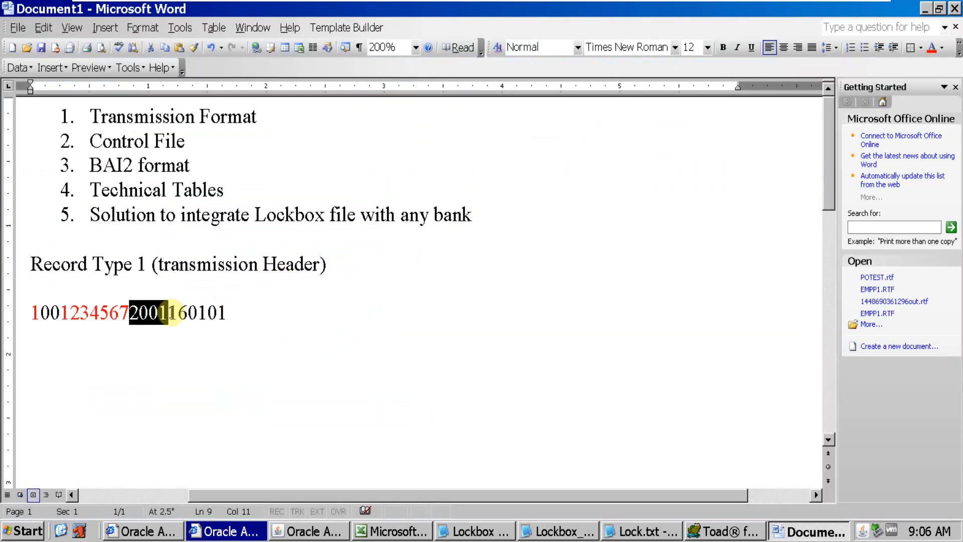
Review the date formats available for the Deposit Date field in Oracle and close the list without choosing one
key("alt+Tab")
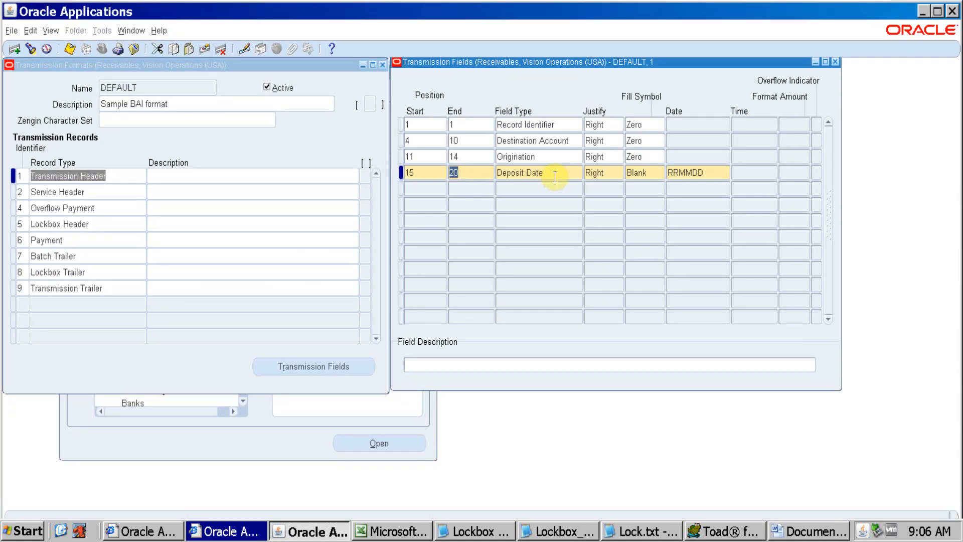
double_click(711, 173)
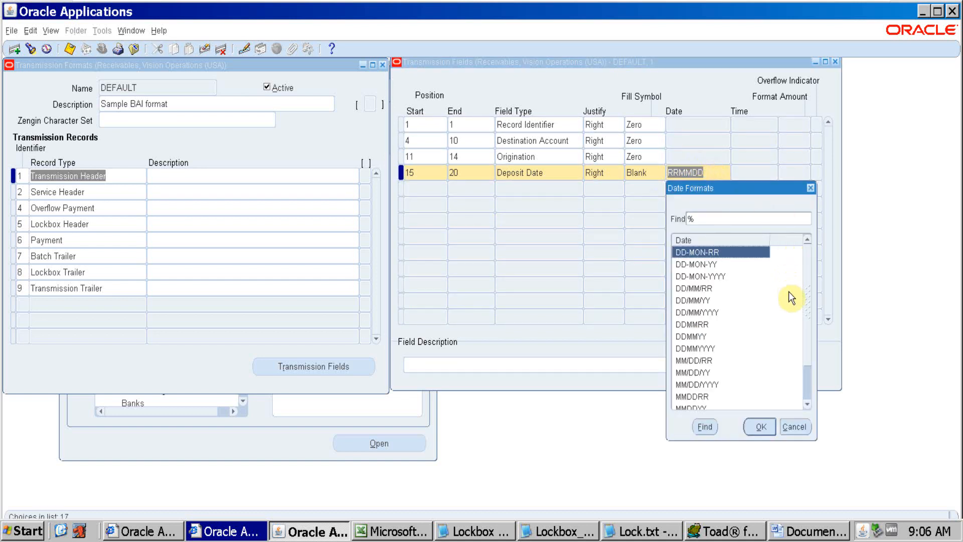
scroll(809, 384, "up", 1)
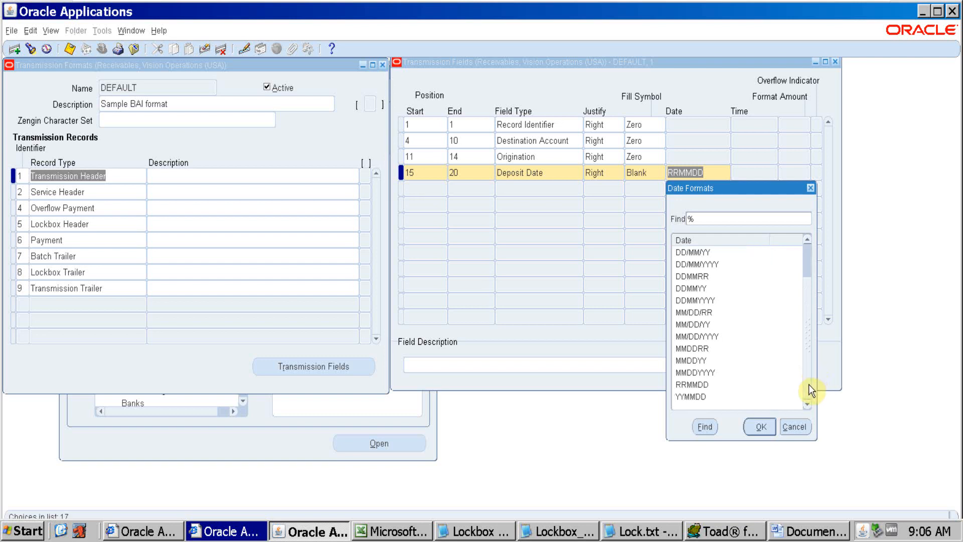
left_click(797, 427)
Highlight the final two digits of the record line in Word, followed by the preceding Deposit Date digits, to examine the date parts
key("alt+Tab")
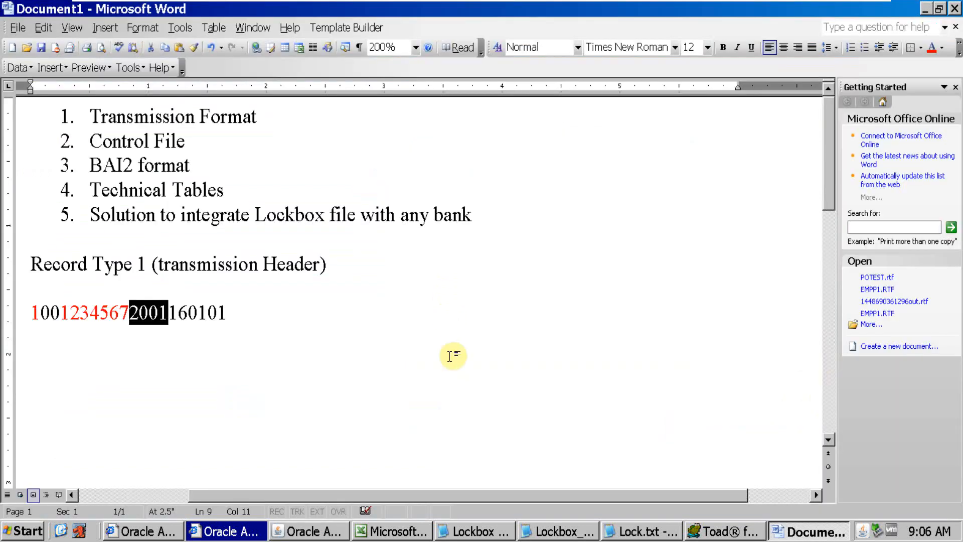
left_click(224, 313)
left_click_drag(227, 313, 211, 313)
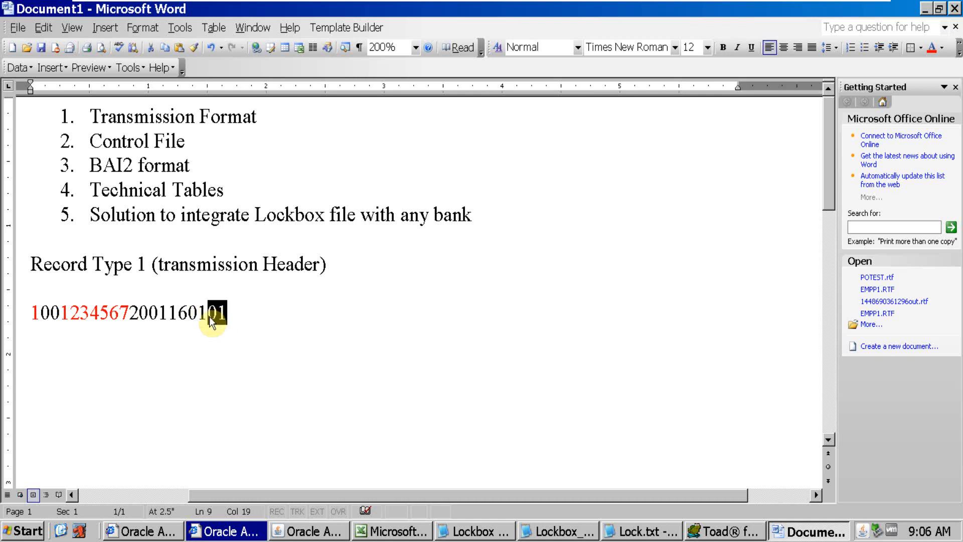
left_click(207, 313)
left_click_drag(208, 312, 172, 315)
Check the Deposit Date's start position in Oracle and count through its six digits at the end of the Word record line
key("alt+Tab")
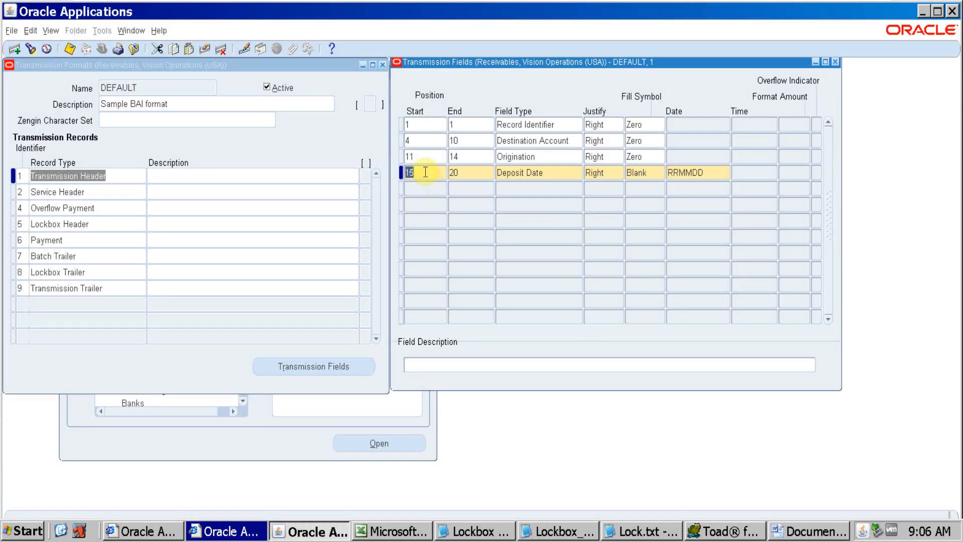
key("alt+Tab")
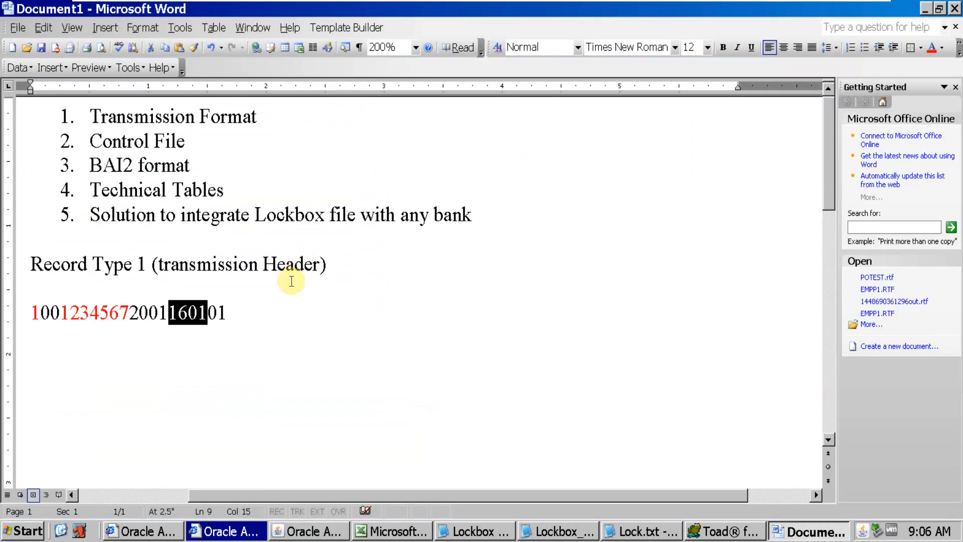
left_click(169, 312)
key("Left")
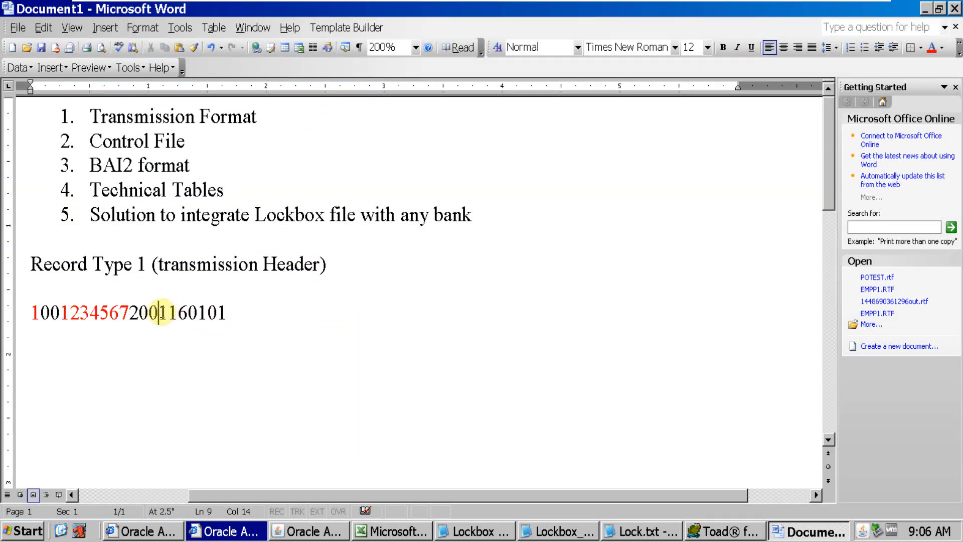
key("Right")
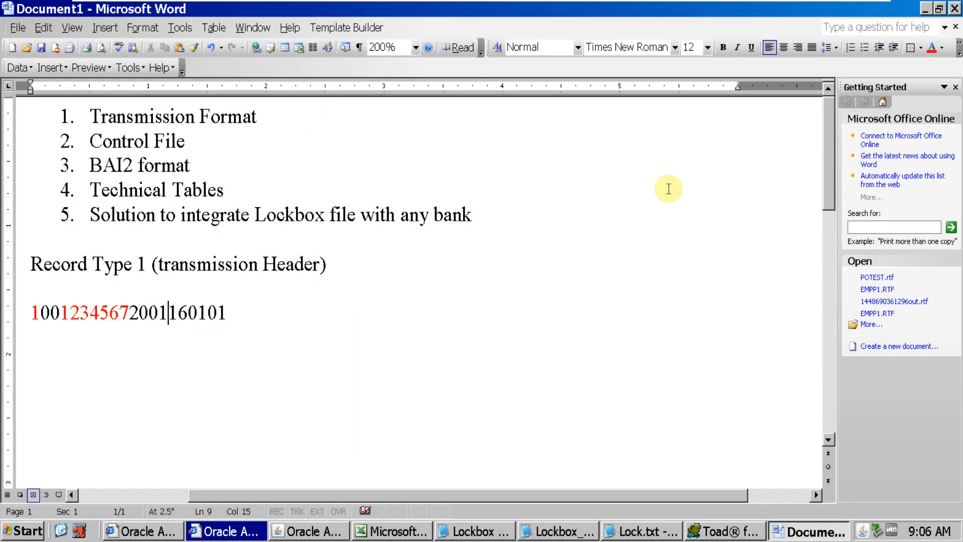
key("Right")
key("Right")
key("Right")
key("Right")
key("Right")
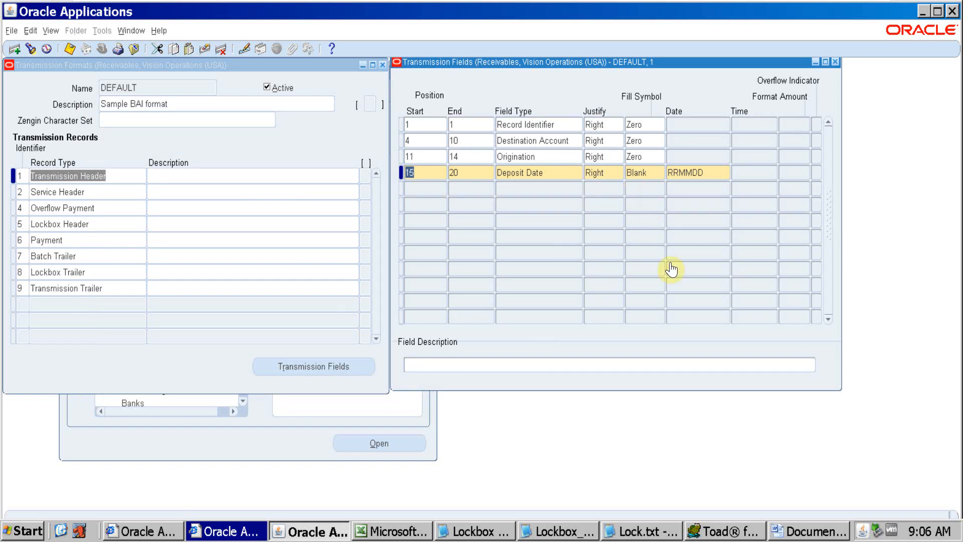
View the records in Lockbox_Testing_1.dat in Notepad, then replace the Transmission Header fields in Oracle with the Service Header's transmission fields
left_click(566, 533)
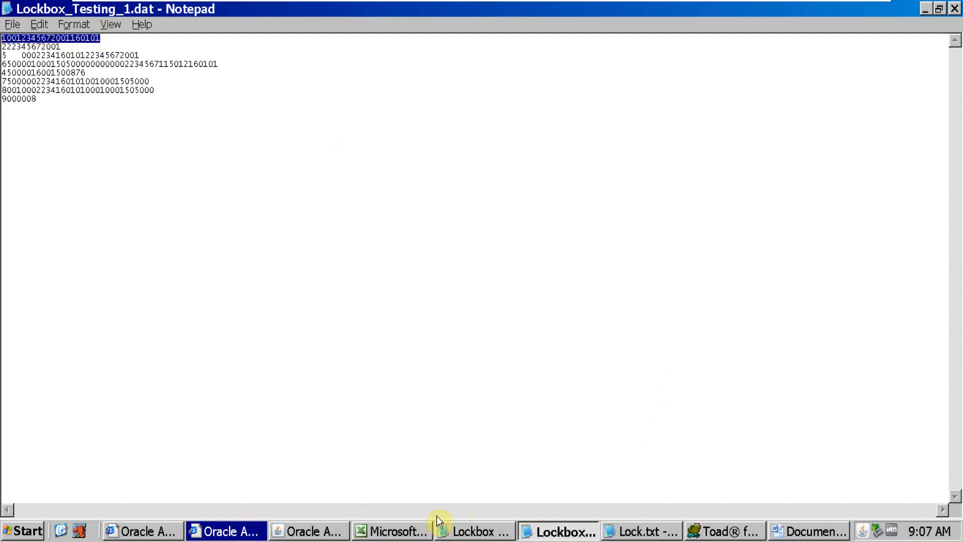
left_click(326, 528)
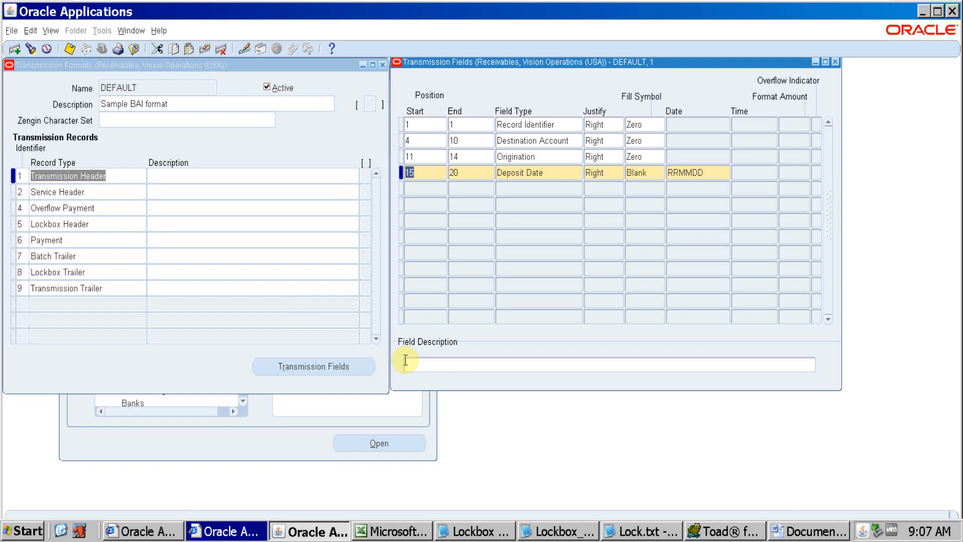
left_click(837, 63)
left_click(108, 197)
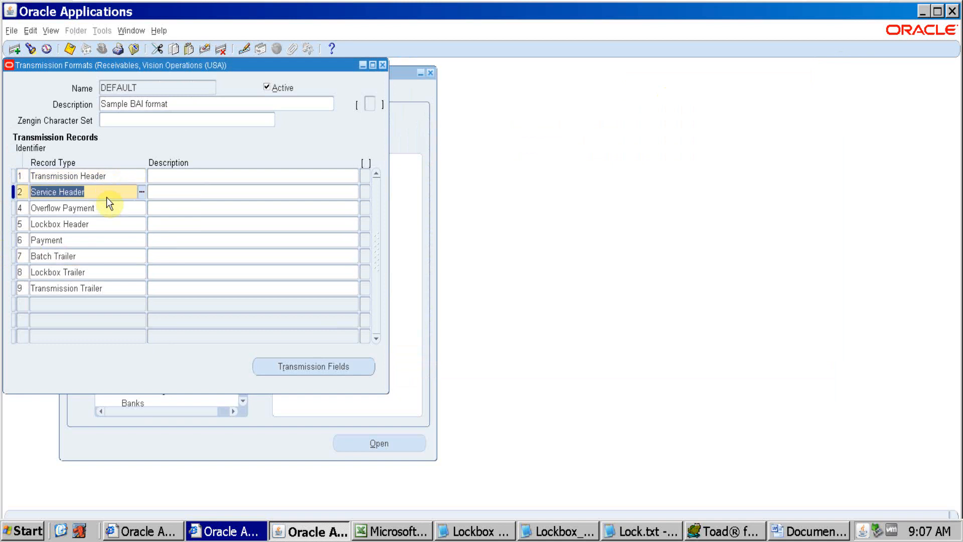
left_click(308, 366)
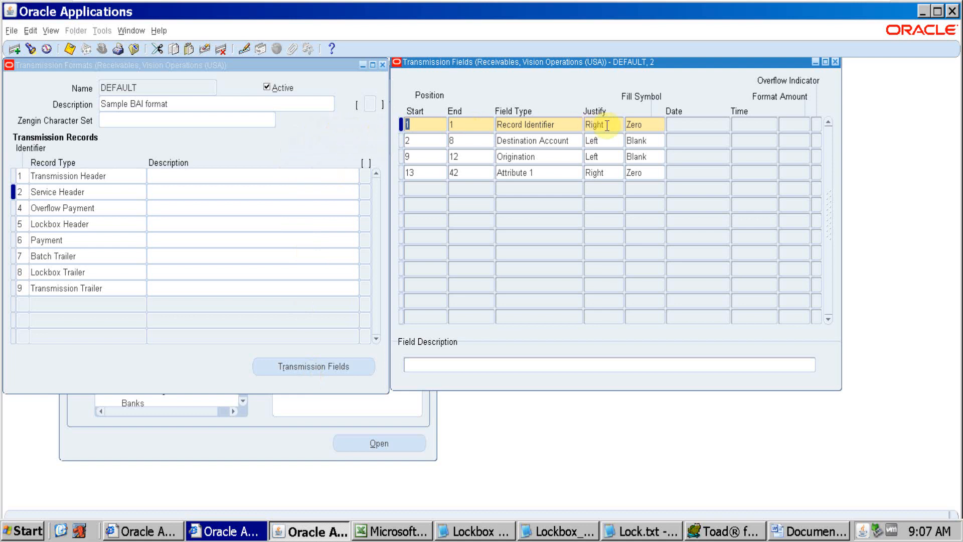
Examine the start and end positions of the Service Header's Record Identifier, Destination Account and Origination fields
left_click(562, 126)
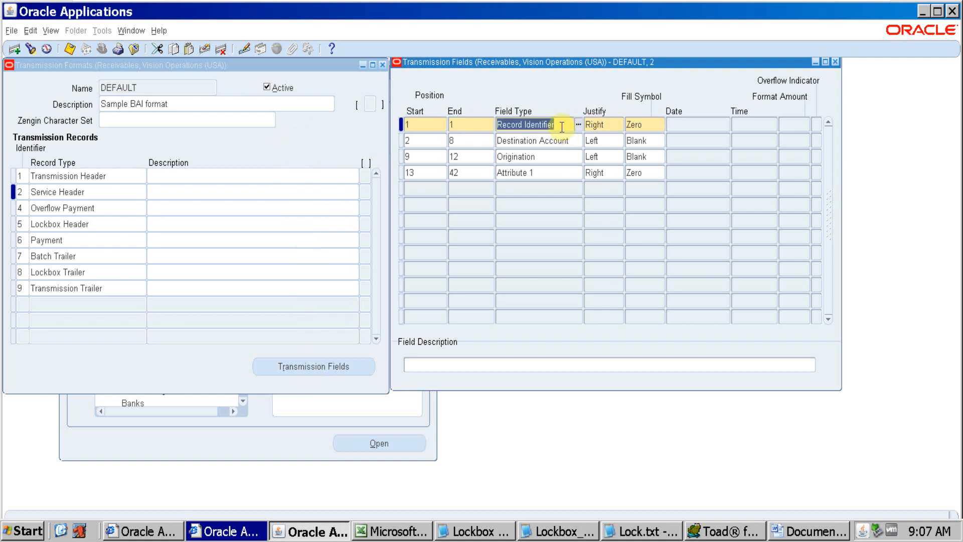
key("shift+Tab")
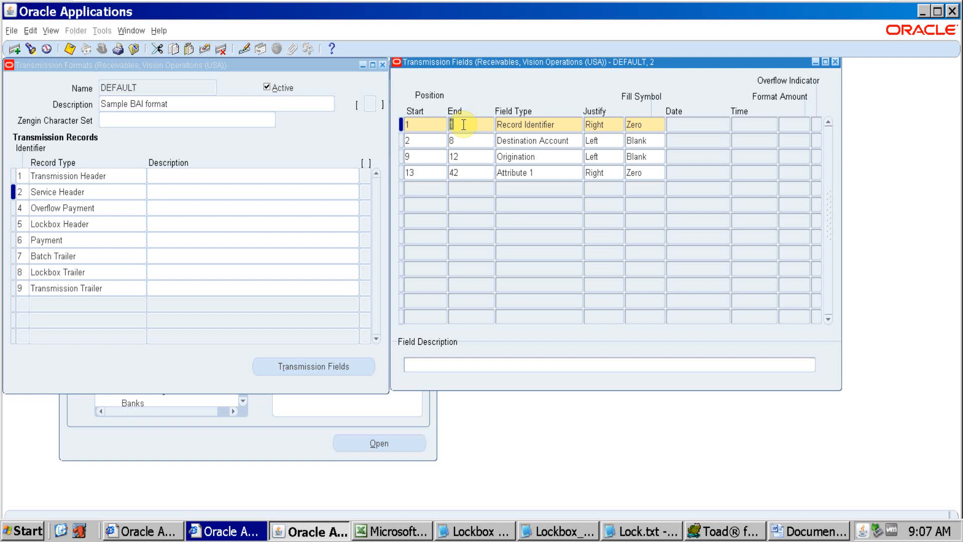
left_click(415, 139)
left_click(472, 139)
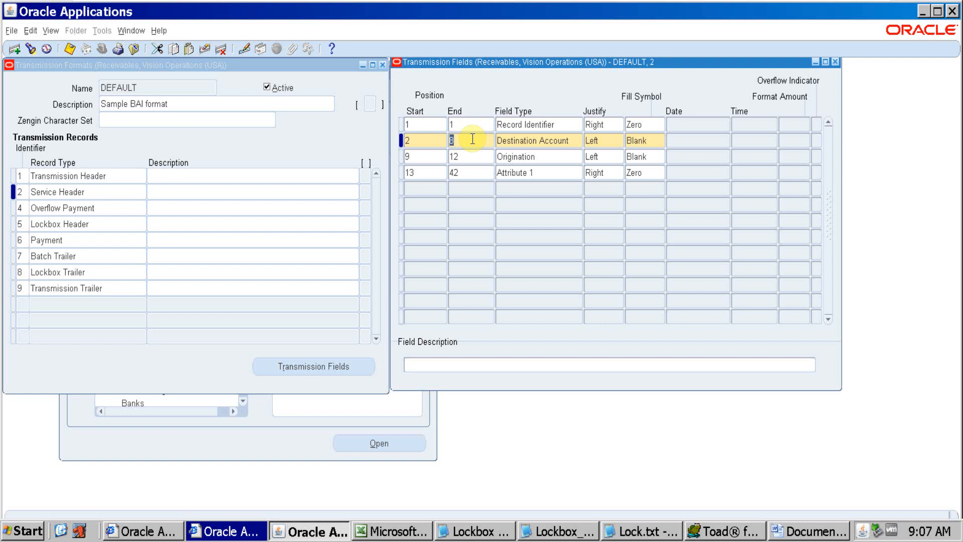
left_click(423, 155)
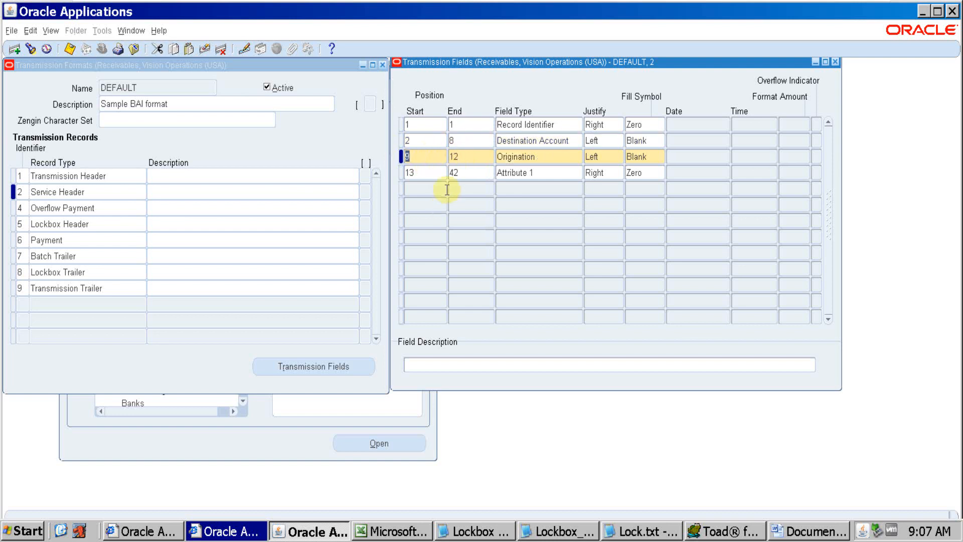
left_click(471, 122)
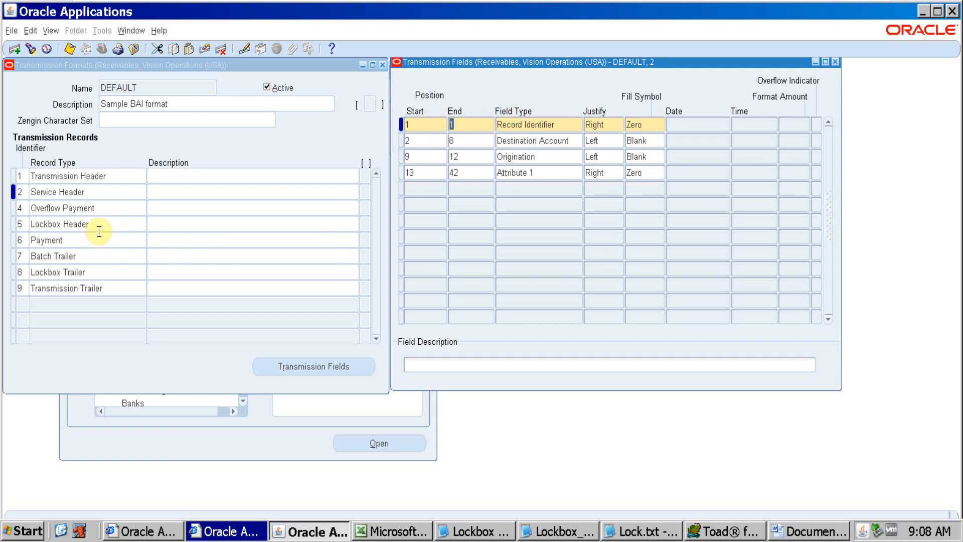
Compare the Service Header's identifier and record type in the Transmission Records list with its Record Identifier field position
left_click(27, 195)
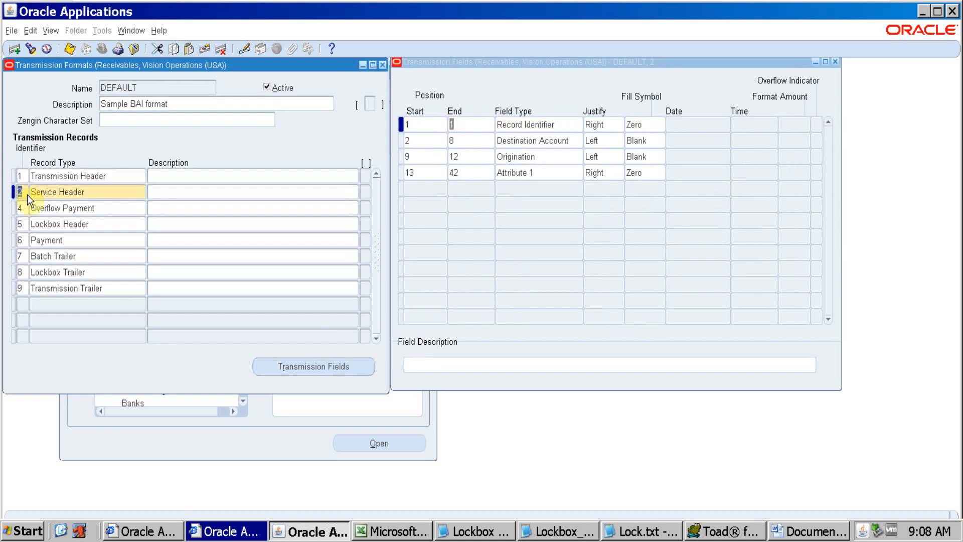
left_click(95, 191)
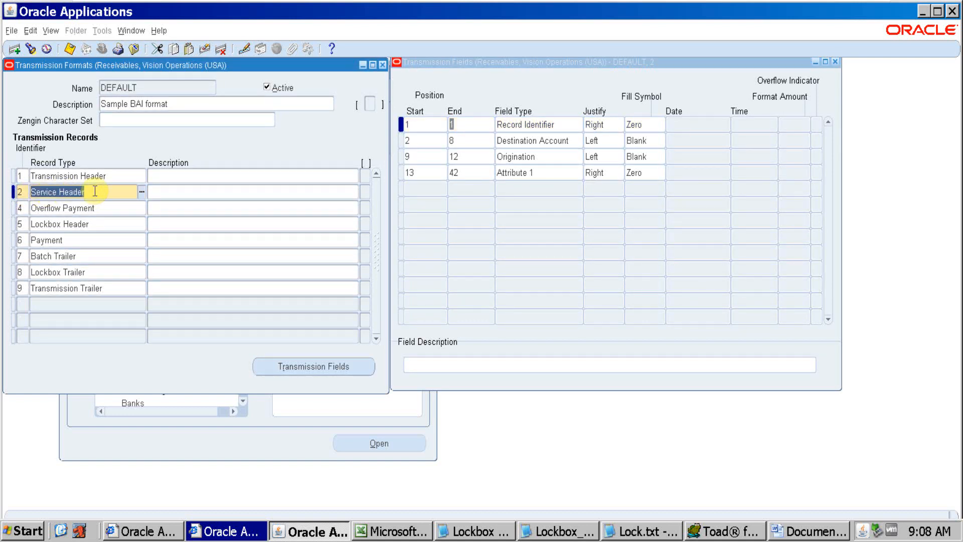
left_click(426, 126)
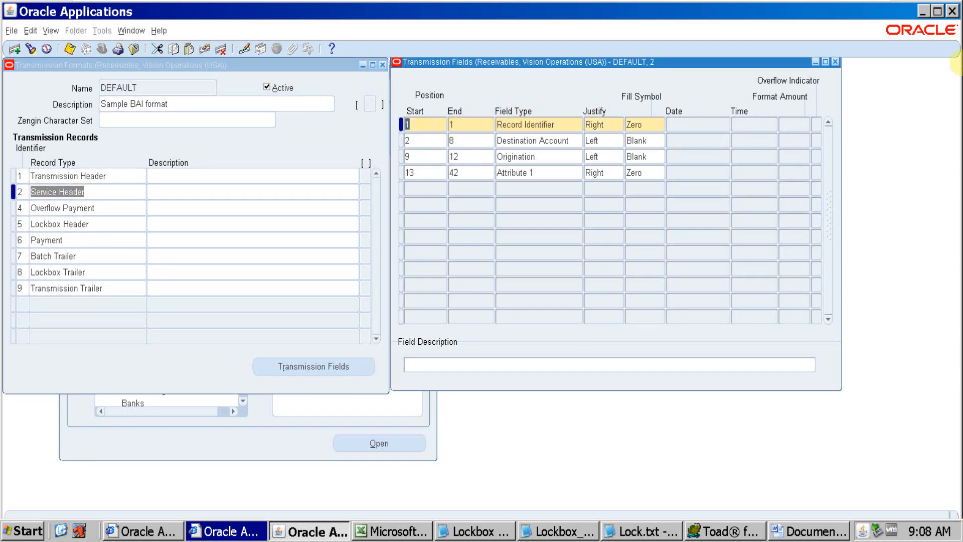
left_click(430, 129)
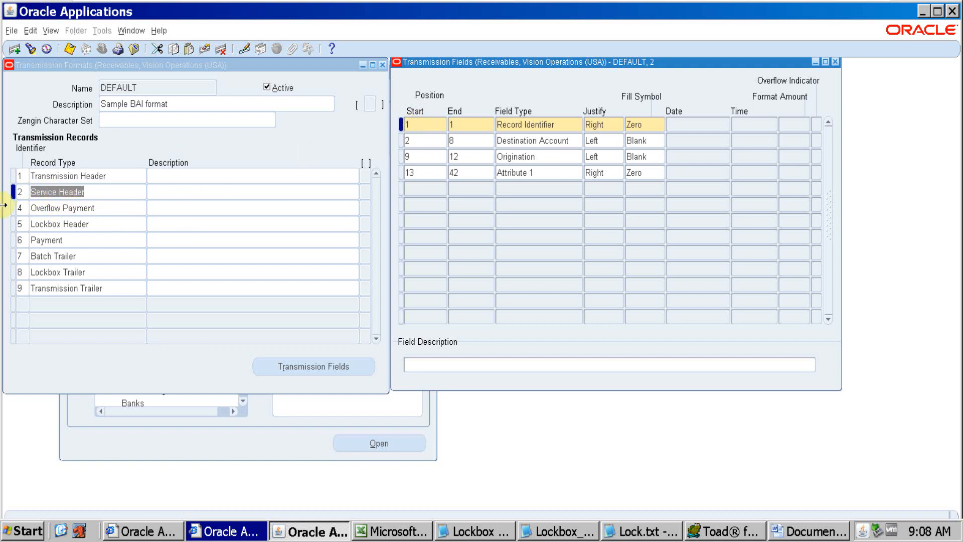
left_click(19, 186)
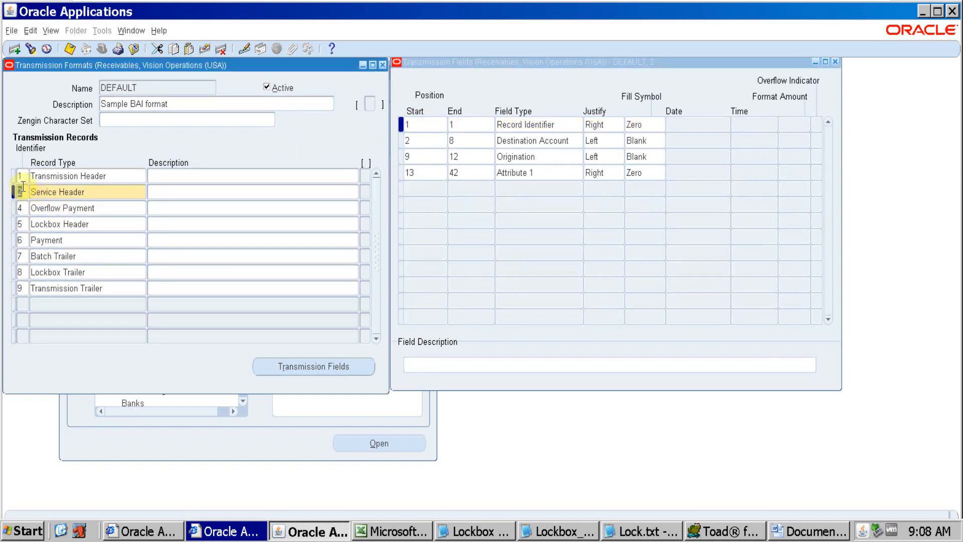
Review the Service Header's Destination Account start position, followed by the Origination and Attribute 1 field types
left_click(430, 143)
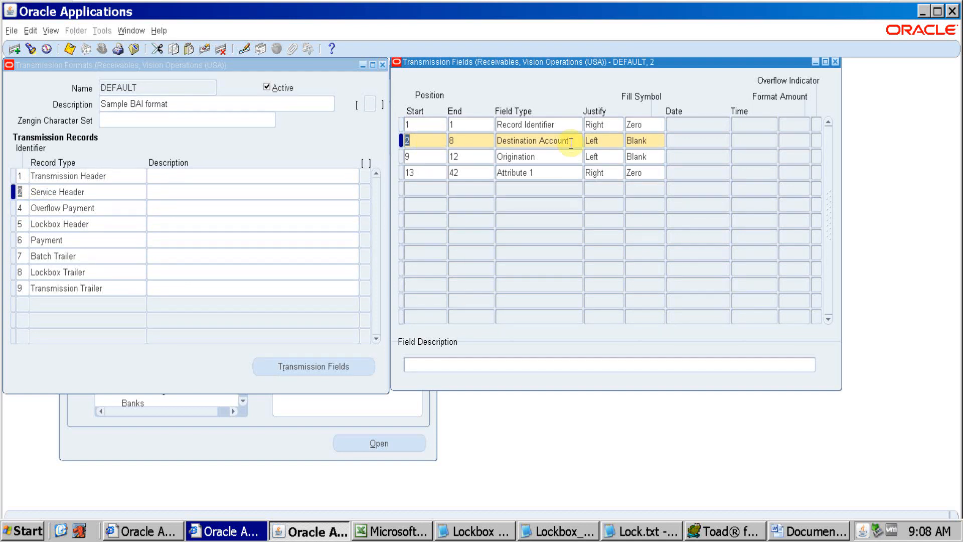
left_click(544, 158)
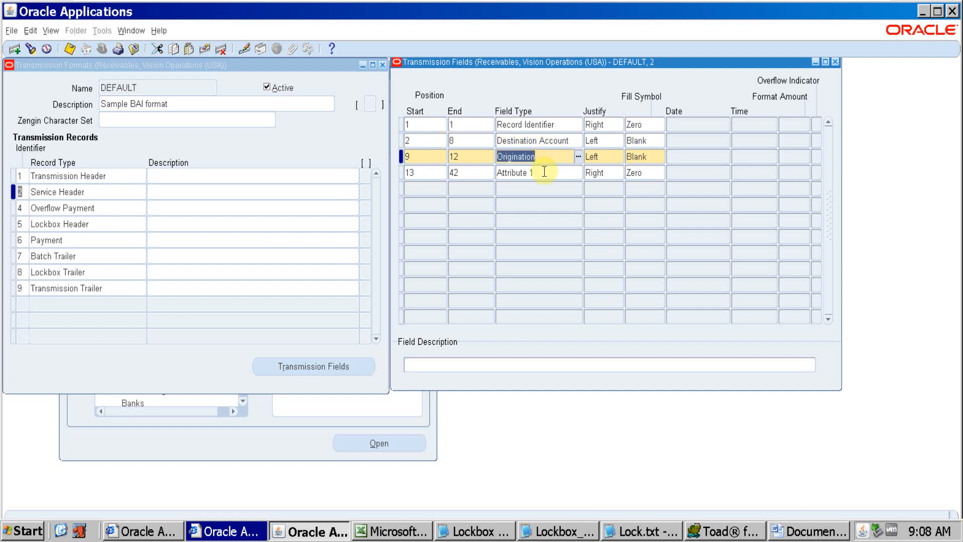
left_click(544, 174)
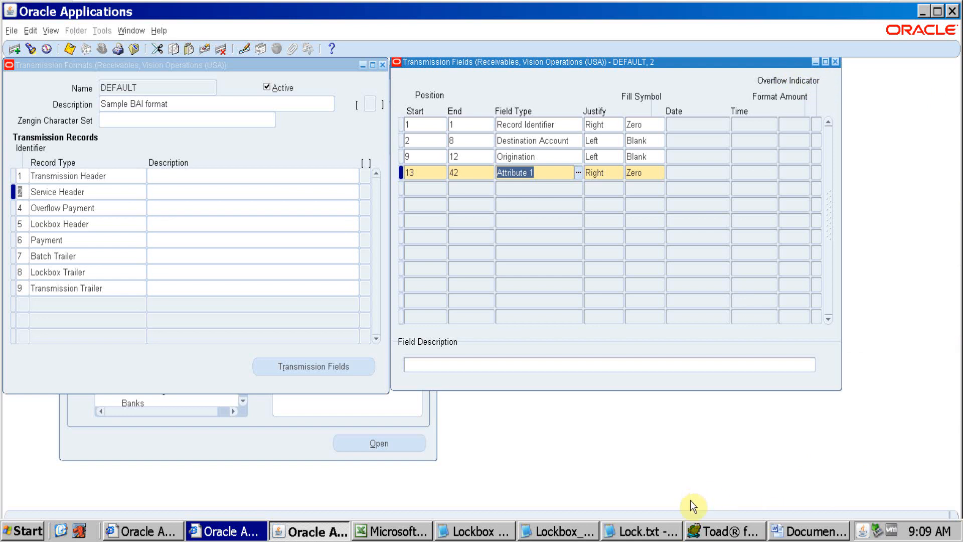
Copy the second record line of Lockbox_Testing_1.dat in Notepad, then add the heading "Record Type 2 (service Header)" below the existing record in Word
left_click(557, 531)
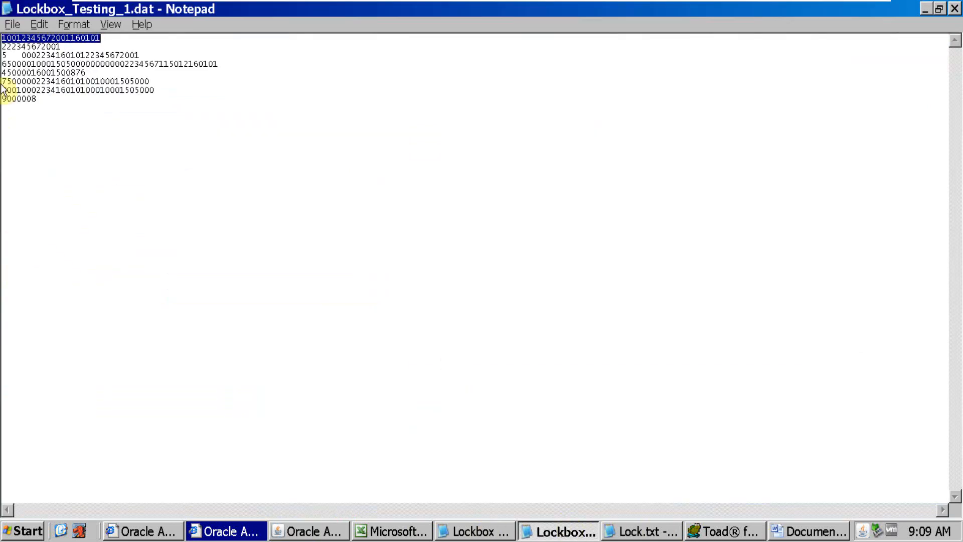
left_click_drag(64, 46, 4, 47)
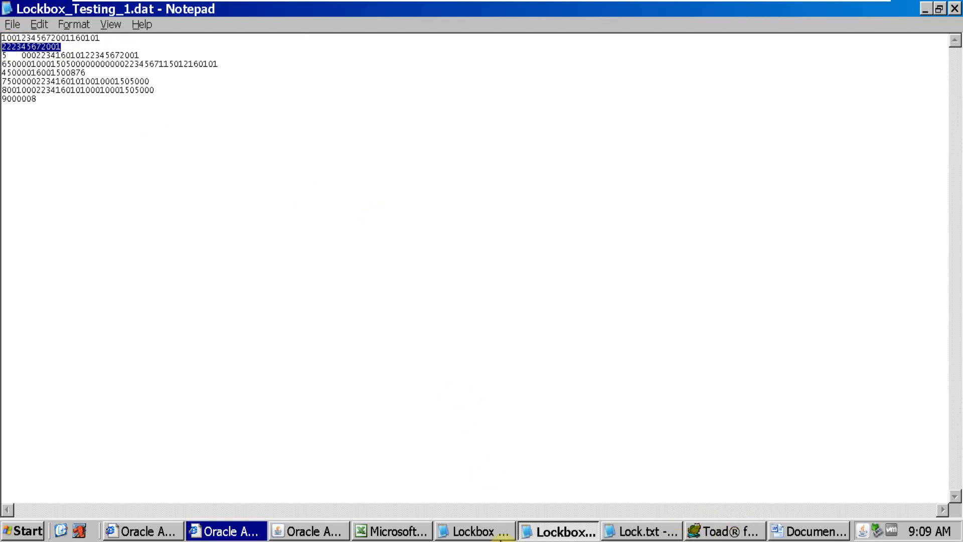
left_click(797, 534)
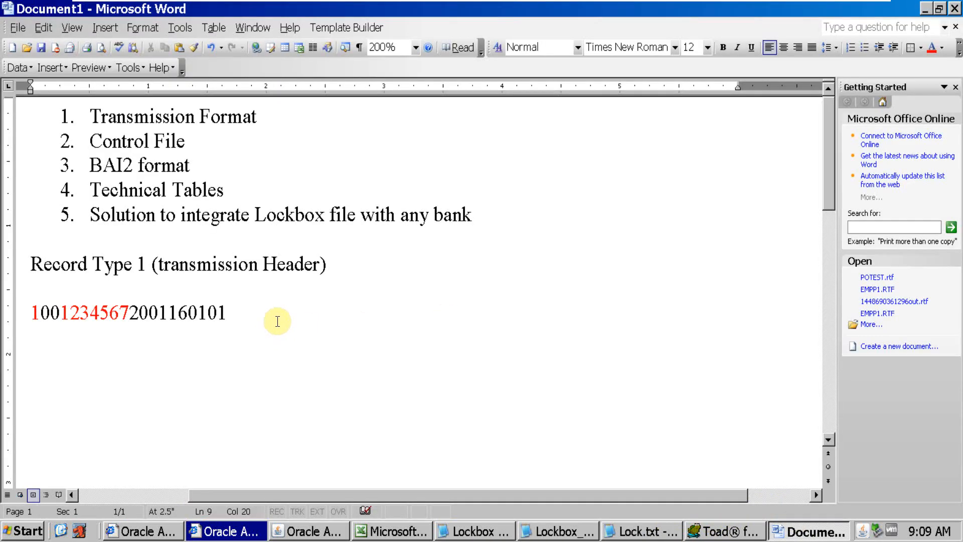
key("Return")
key("Return")
type("Record Ty")
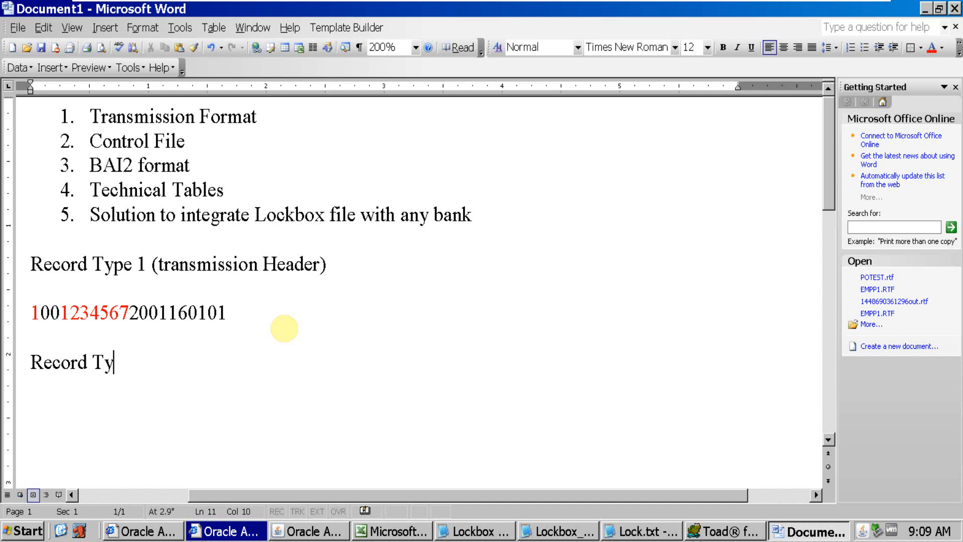
type("pe 2 (service ")
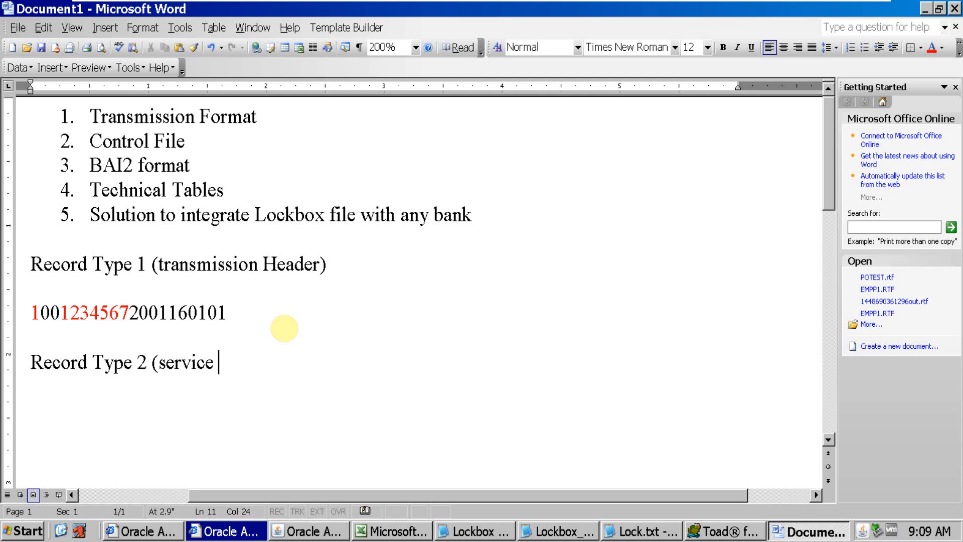
type("Header)")
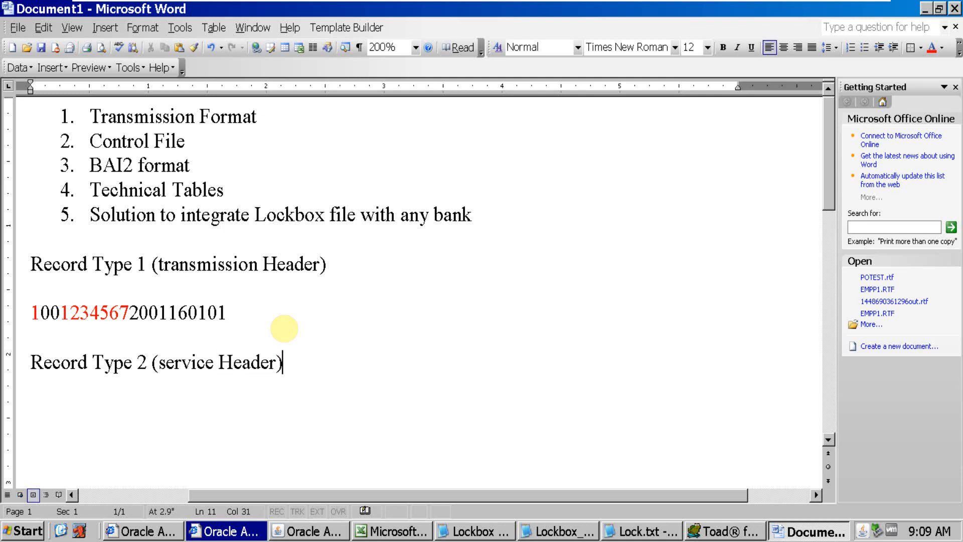
Insert the copied Service Header record below its new heading, leaving one blank line between them
key("Return")
key("Return")
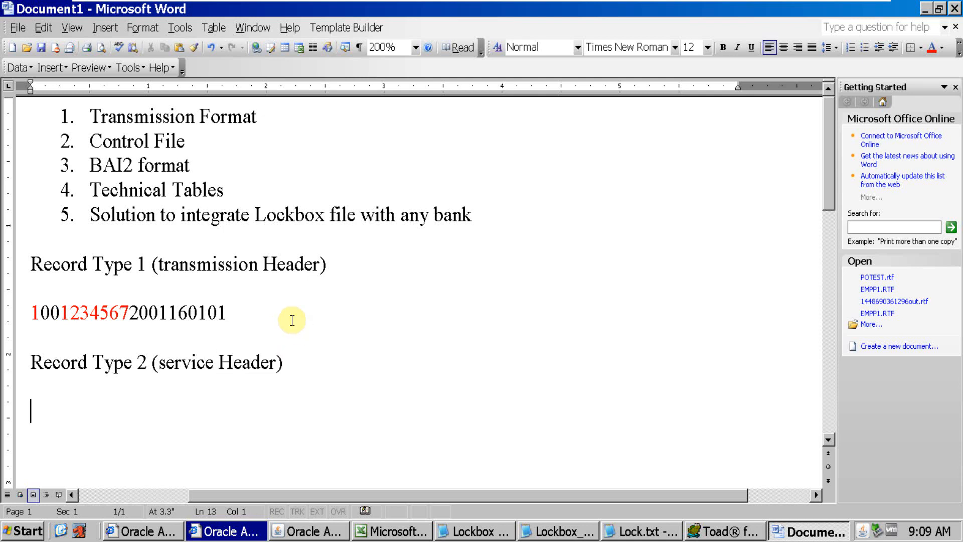
type("222345672001")
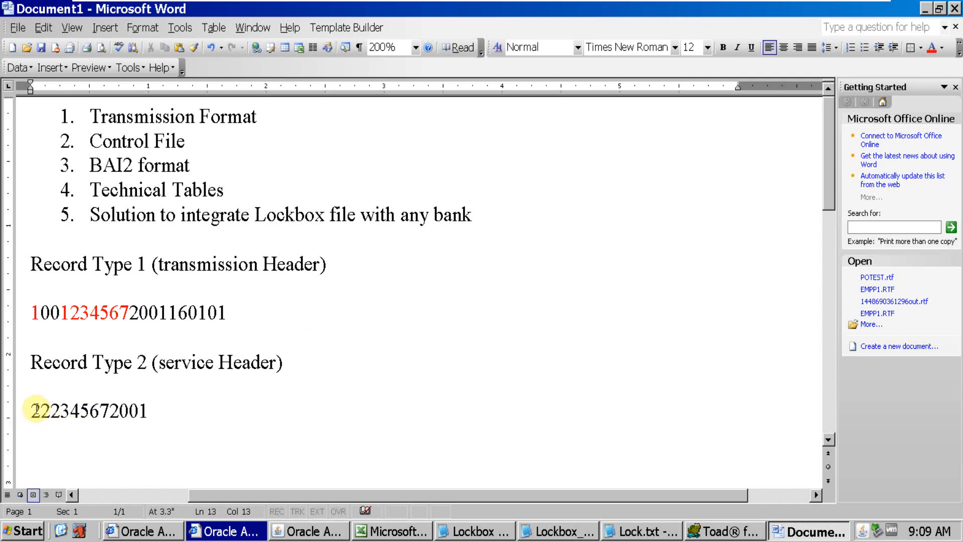
Mark the Service Header record's leading identifier digit, then highlight the seven Destination Account digits after it
left_click_drag(37, 407, 29, 408)
left_click(41, 408)
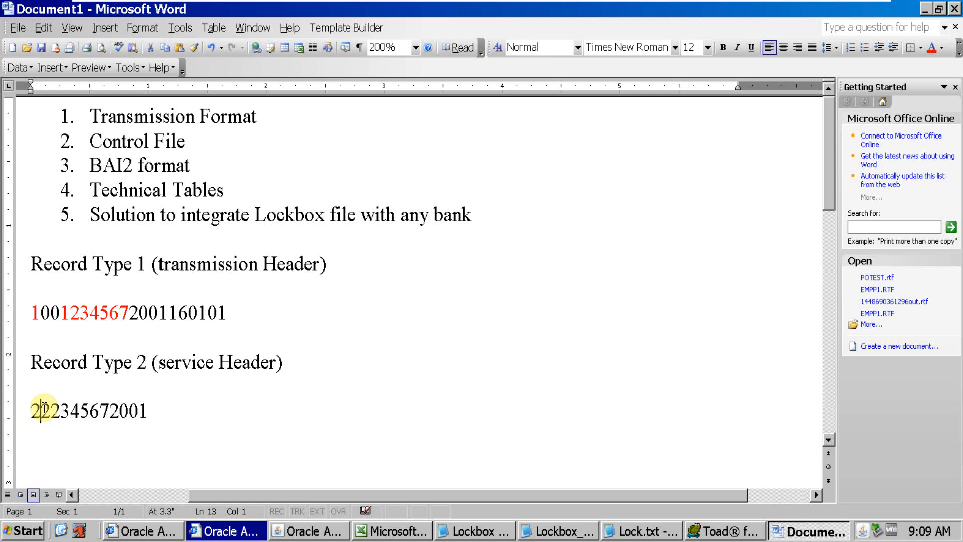
left_click_drag(45, 408, 112, 410)
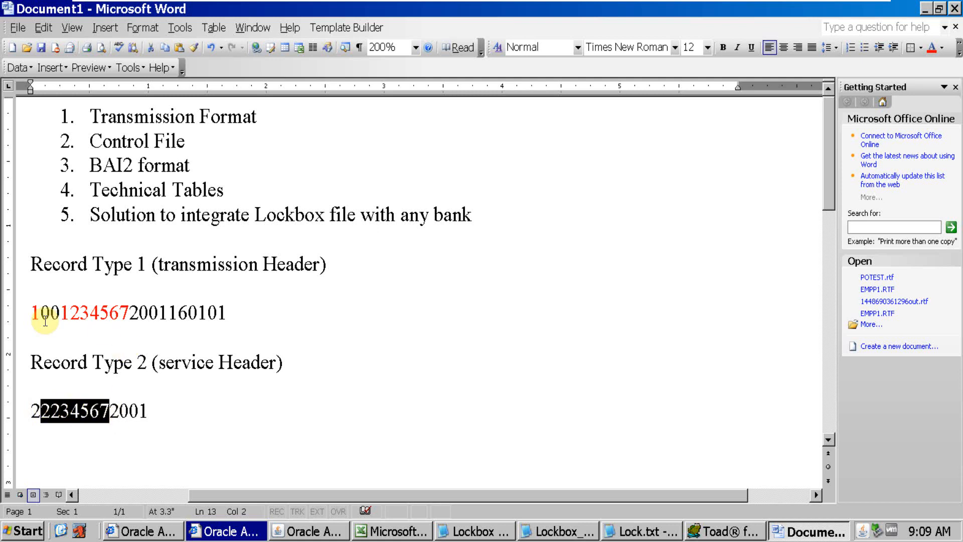
Change the first digit of the red destination account number in the Transmission Header record to 2
left_click(73, 313)
key("BackSpace")
type("2")
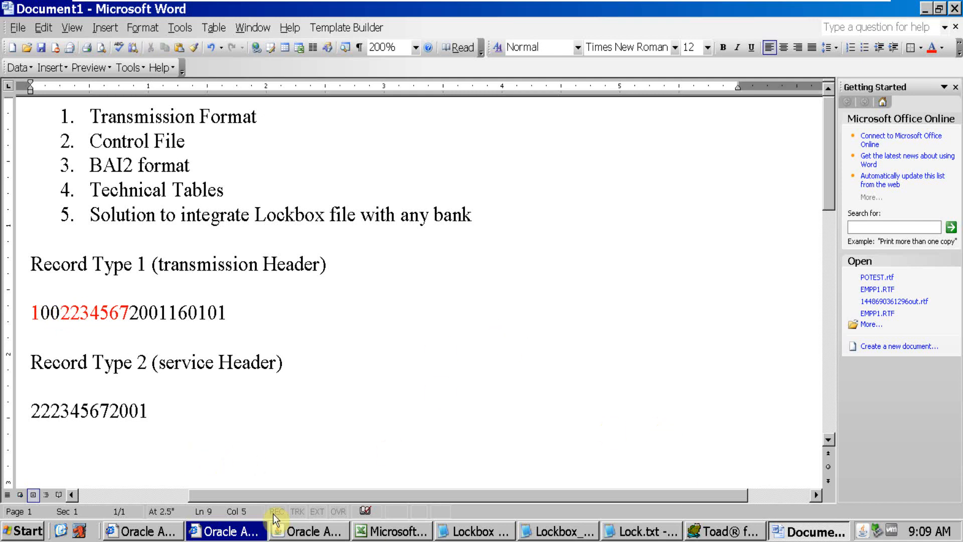
Look up the Lockbox Account on the GL Ledger sheet of Oracle Data.xls in Excel, then view the Bank format sheet and return to Sheet1
left_click(384, 531)
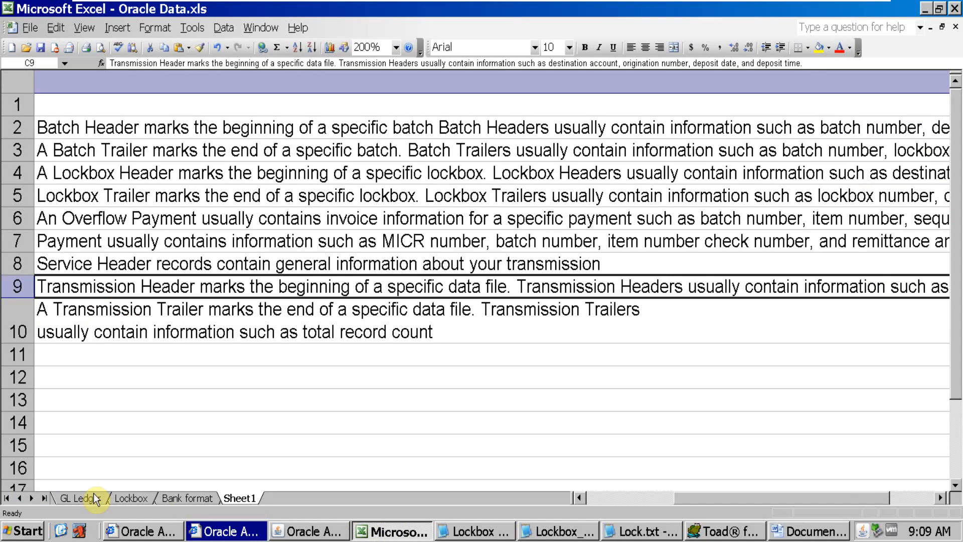
left_click(120, 495)
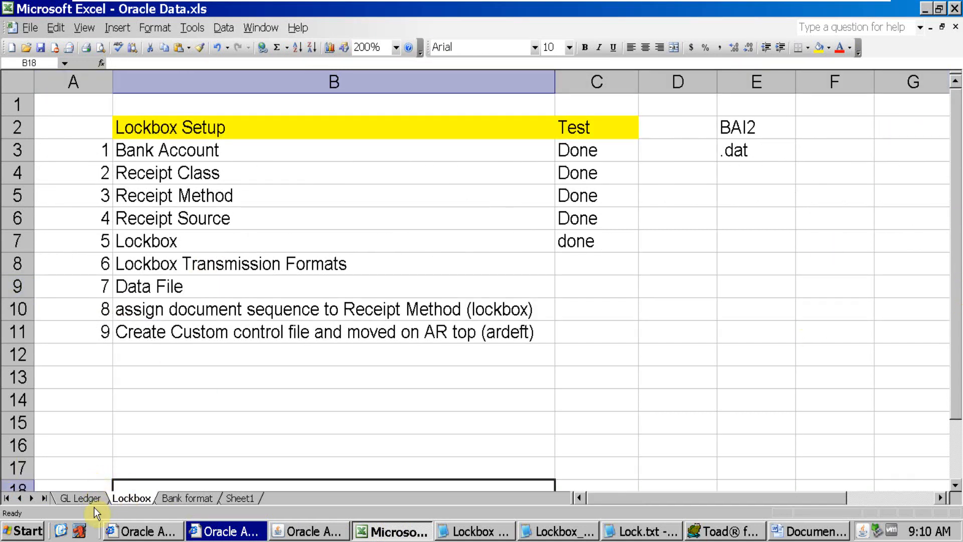
left_click(78, 498)
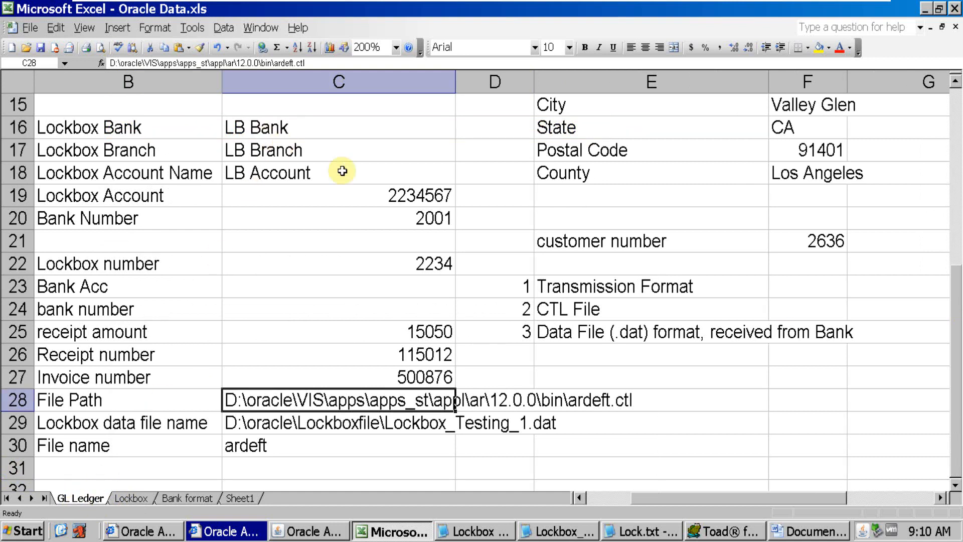
left_click(399, 189)
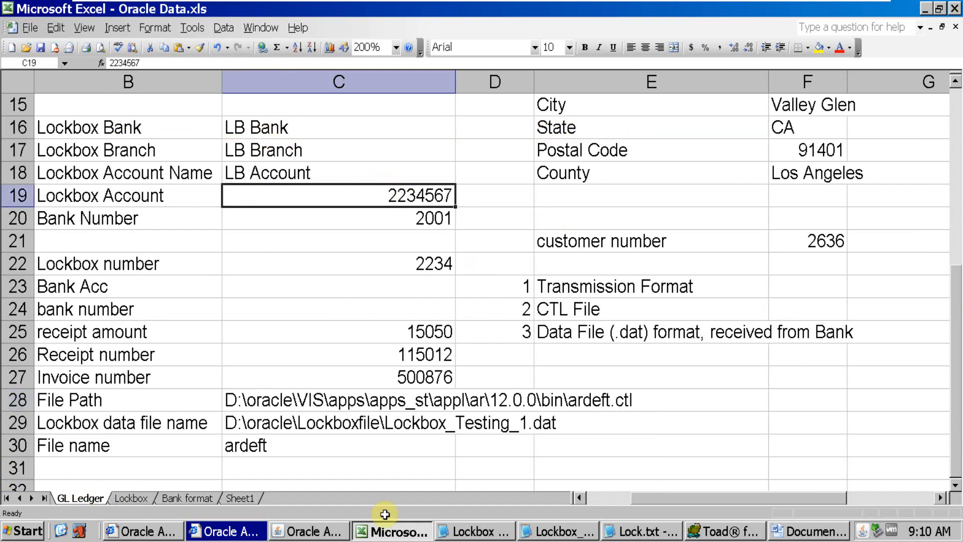
left_click(240, 498)
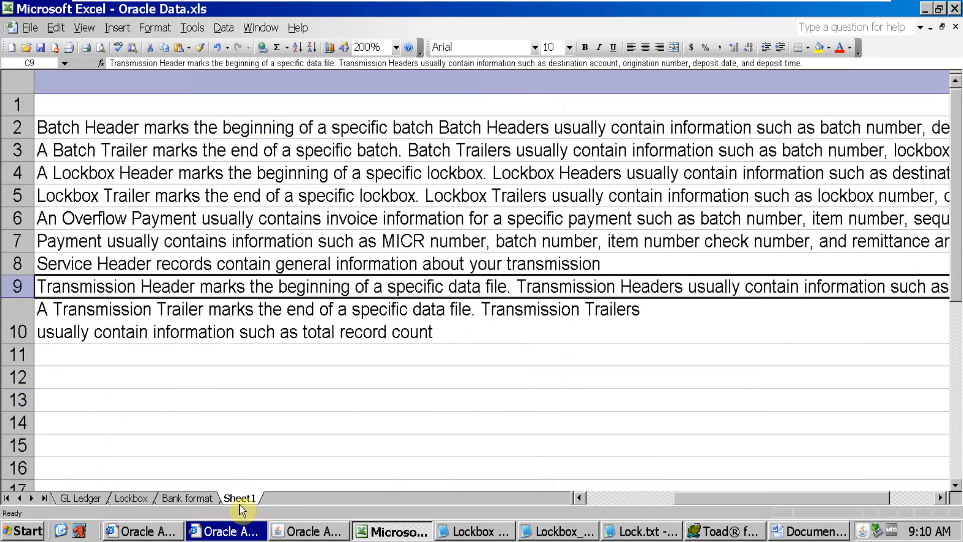
left_click(177, 497)
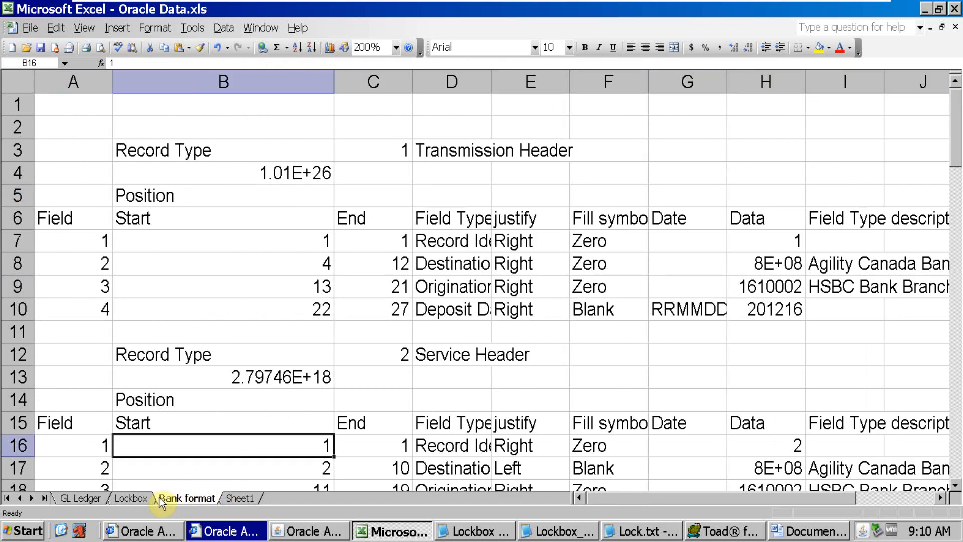
left_click(239, 498)
key("alt")
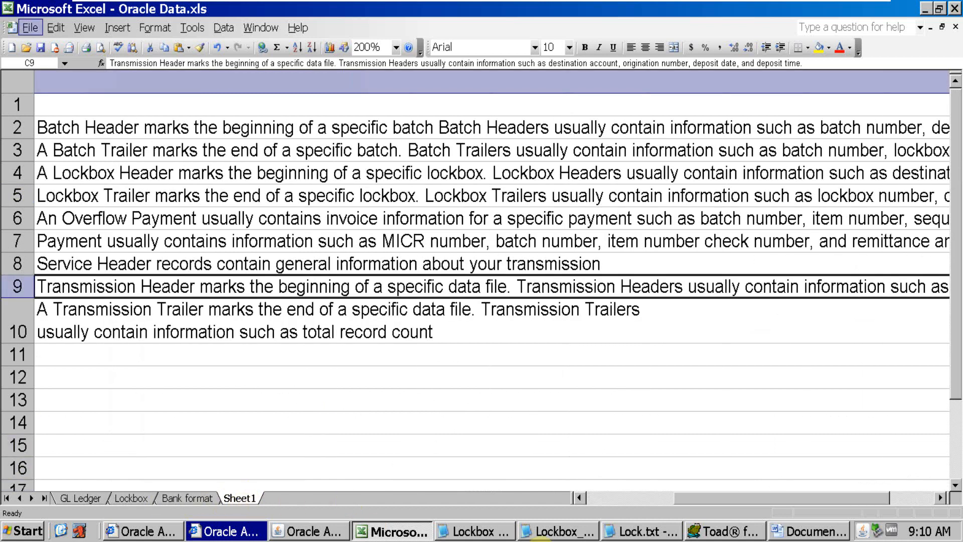
Highlight the leading record identifier digit of the Service Header record in Word, then clear the selection
left_click(785, 530)
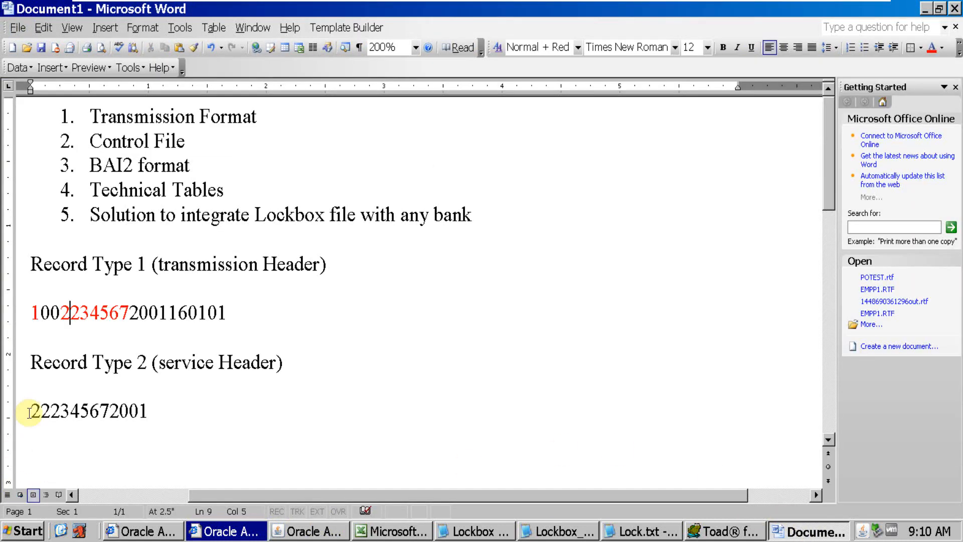
left_click_drag(29, 412, 38, 412)
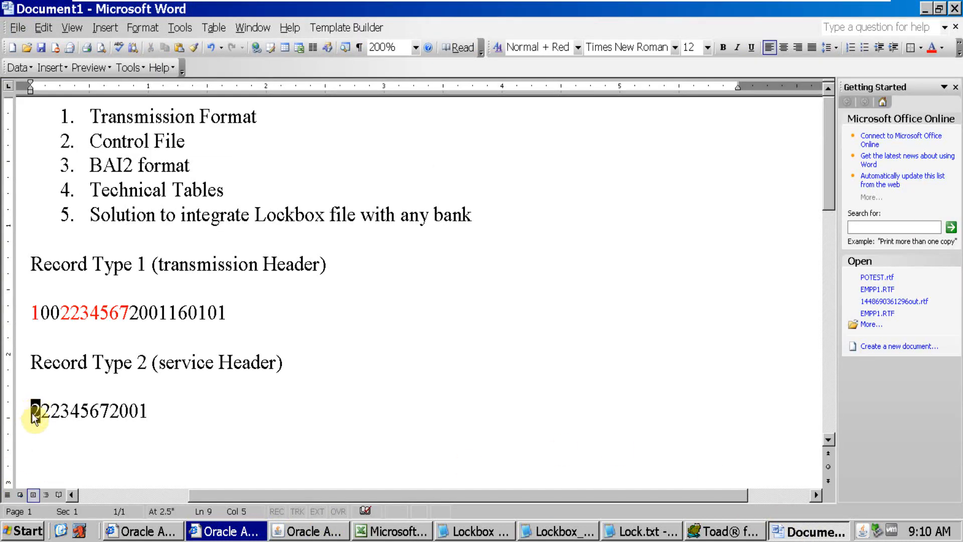
left_click(46, 430)
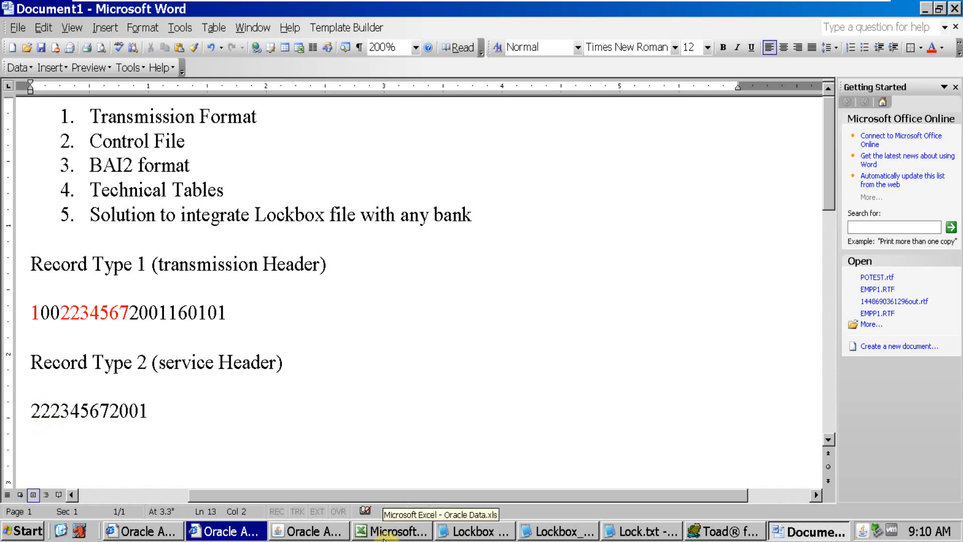
Return to Oracle Applications and move the Transmission Fields window so it partly overlaps the Transmission Formats window
left_click(316, 530)
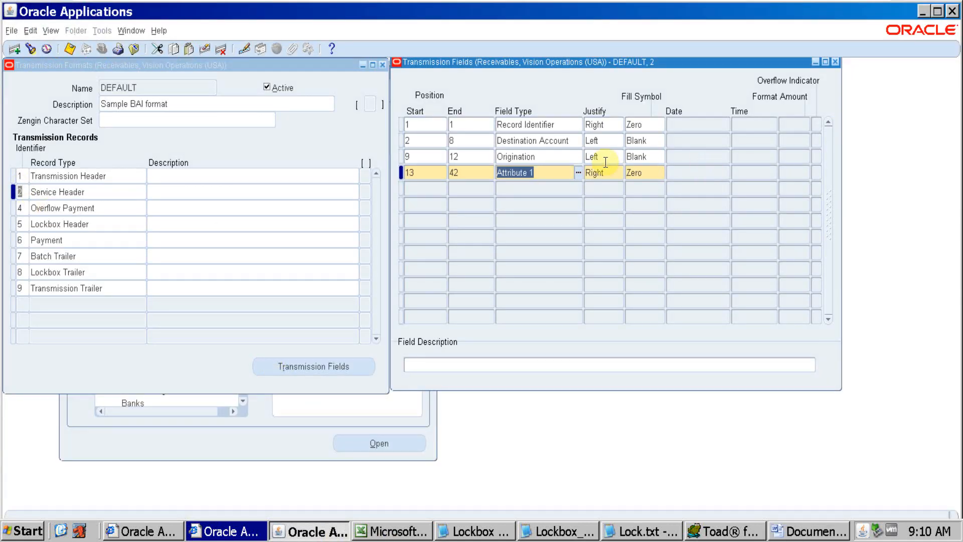
left_click_drag(533, 63, 385, 79)
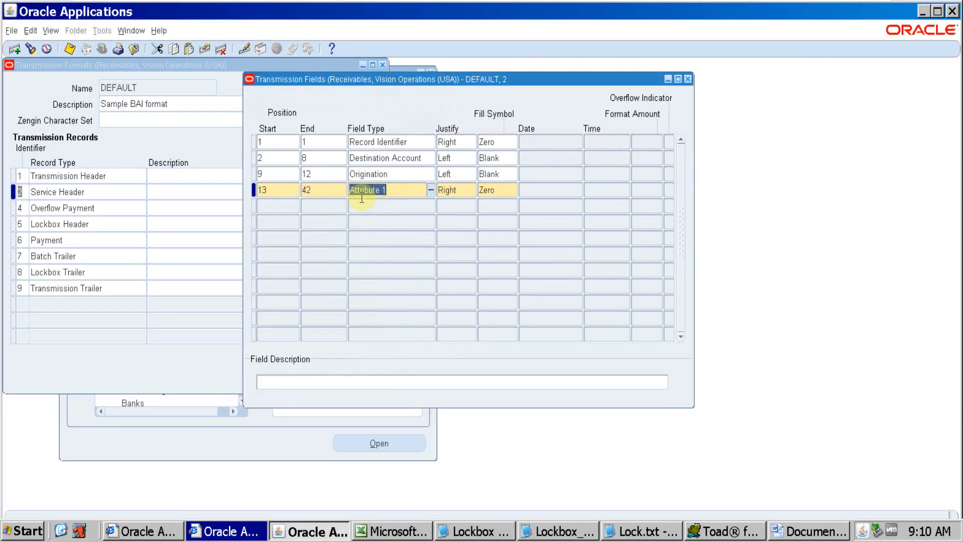
Select the Destination Account field's start position, then trace that field's digits in the Service Header record in Word
left_click(290, 160)
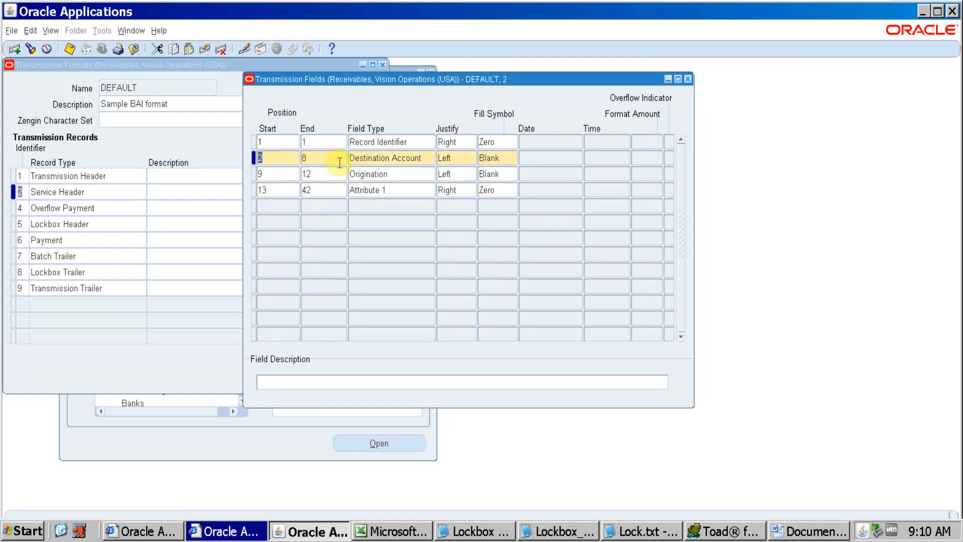
key("alt+Tab")
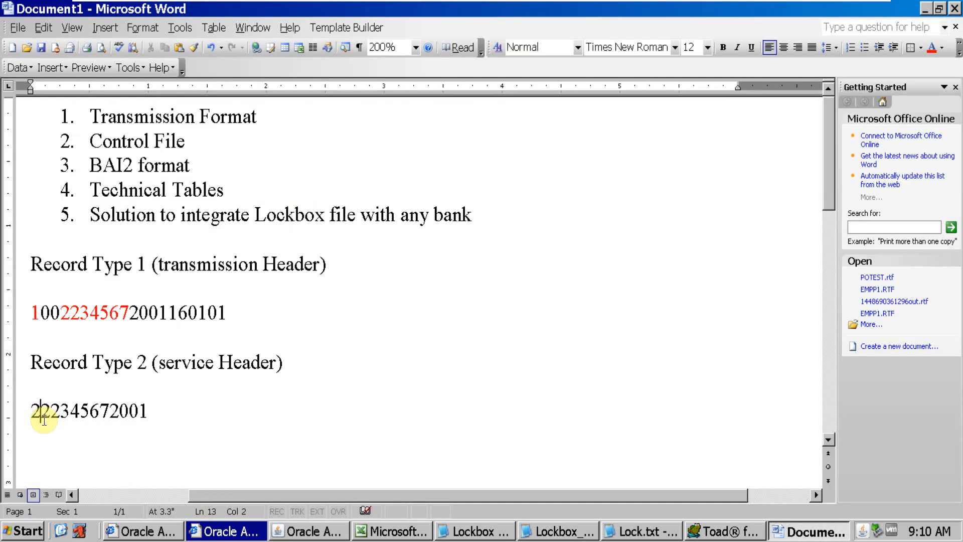
key("Right")
key("Right")
key("Right")
key("Right")
key("Right")
key("Right")
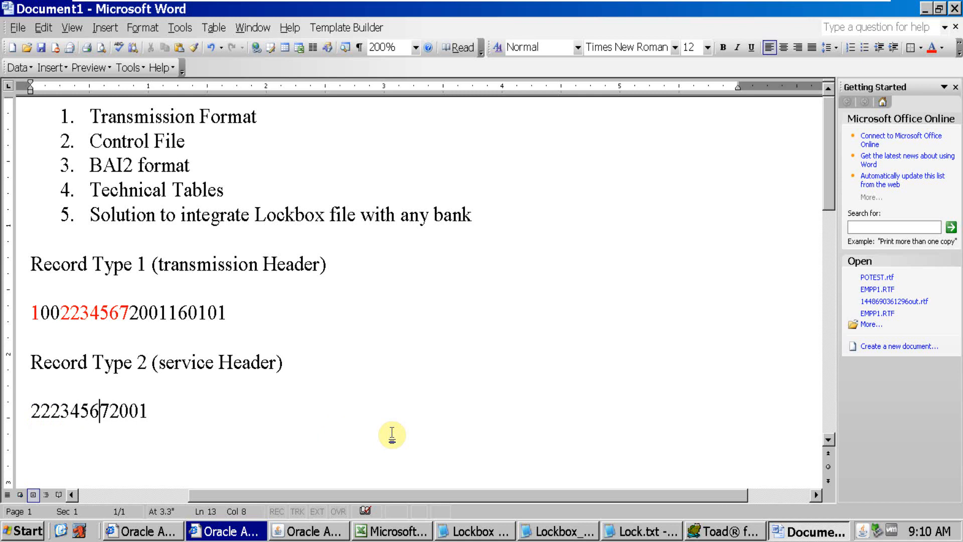
Color the seven destination account digits following the record identifier in the Service Header record red
left_click(43, 412)
left_click_drag(42, 411, 109, 411)
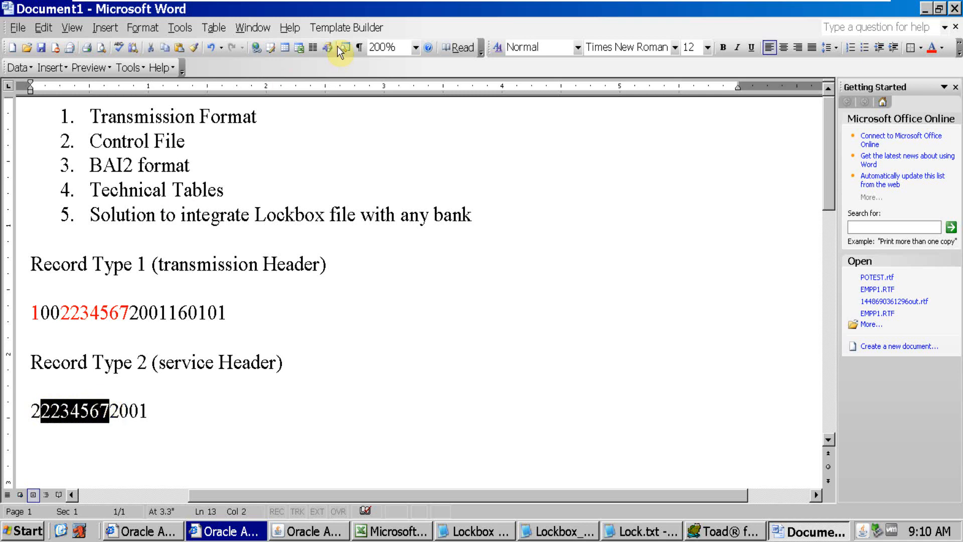
left_click(931, 47)
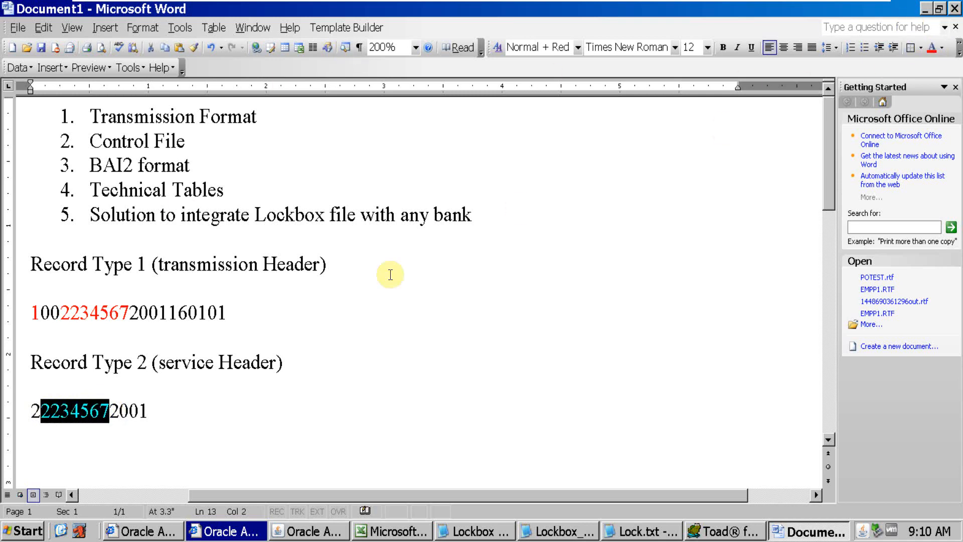
left_click(198, 407)
Select the Origination field in Oracle Applications, then trace its four digits at the end of the Service Header record in Word
key("alt+Tab")
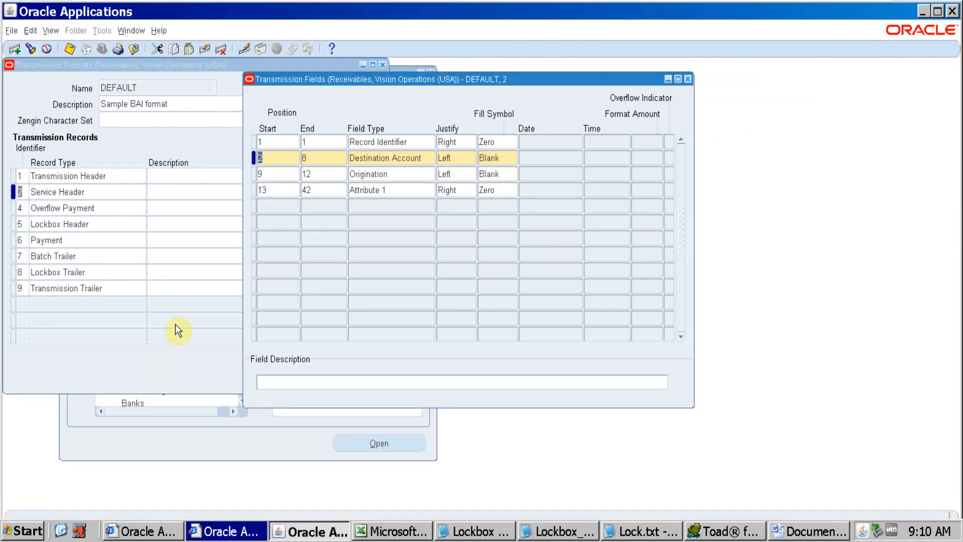
left_click(386, 175)
key("alt+Tab")
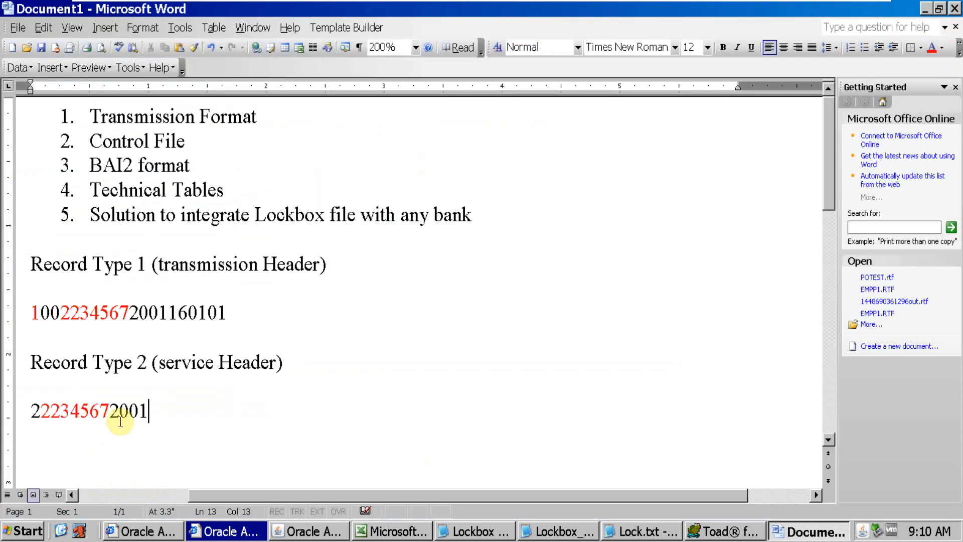
left_click(110, 407)
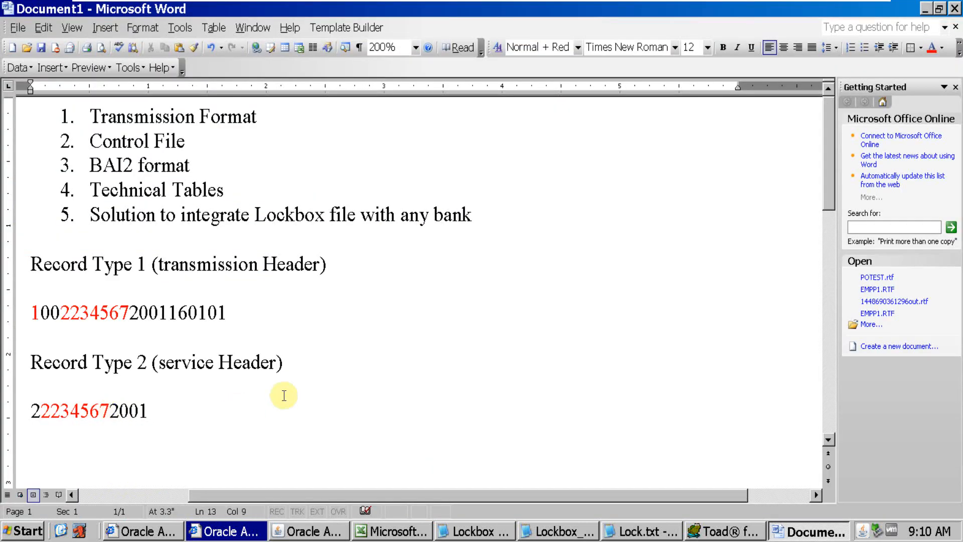
key("Right")
key("Right")
key("Right")
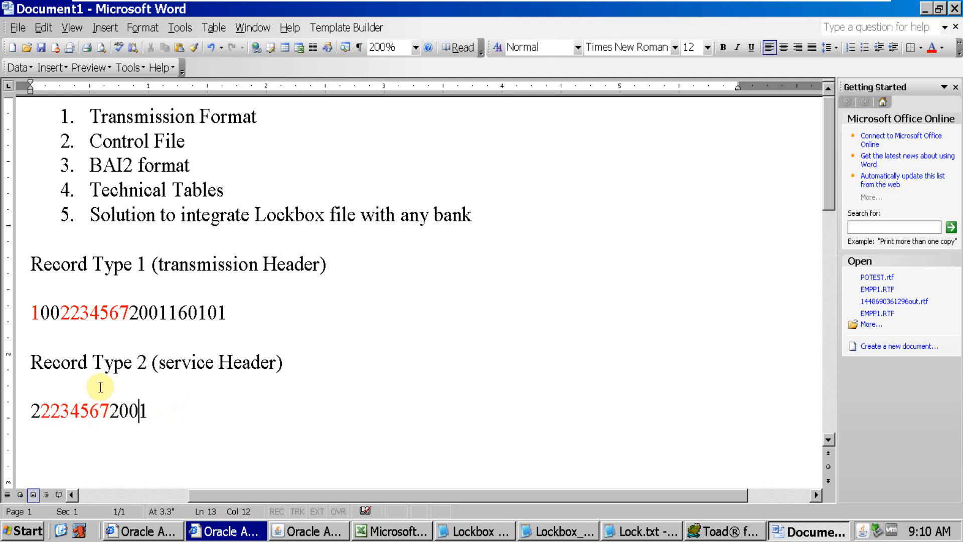
Select the Attribute 1 field in Oracle Applications and compare it with the end of the Service Header record in Word
key("alt+Tab")
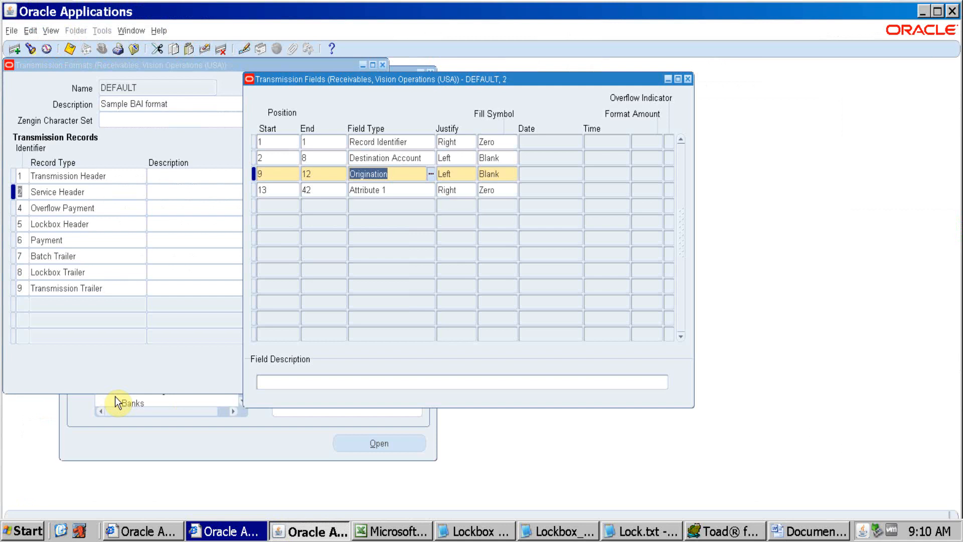
left_click(402, 189)
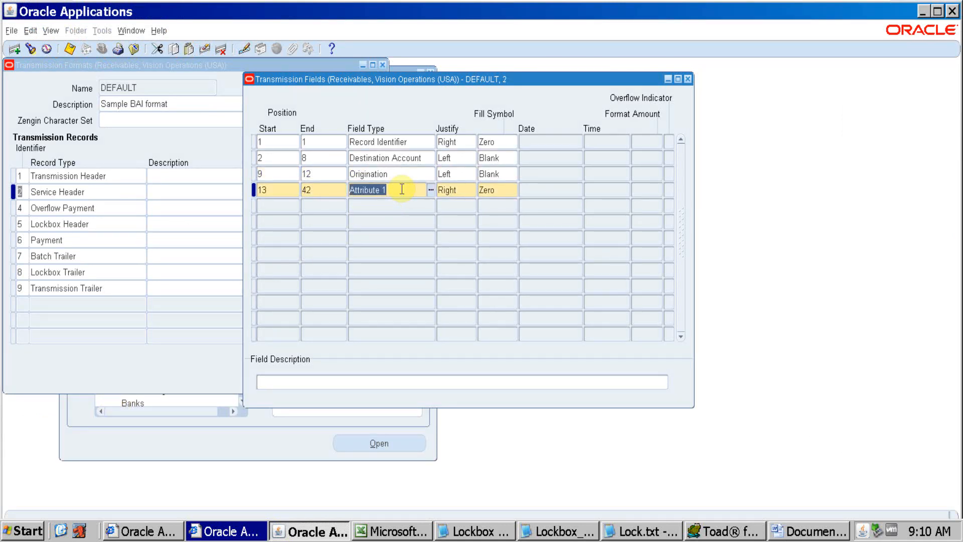
key("alt+Tab")
left_click(168, 409)
key("alt+Tab")
left_click(400, 194)
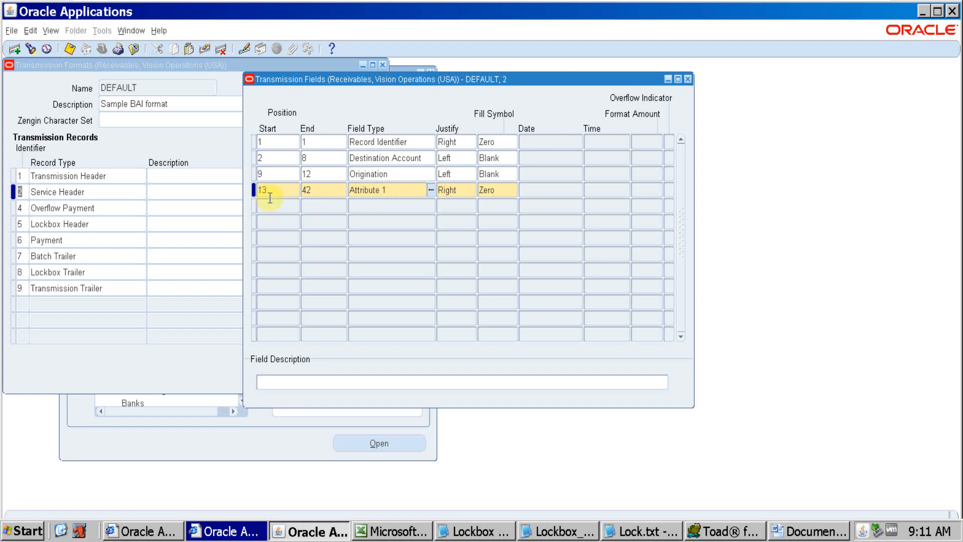
key("alt+Tab")
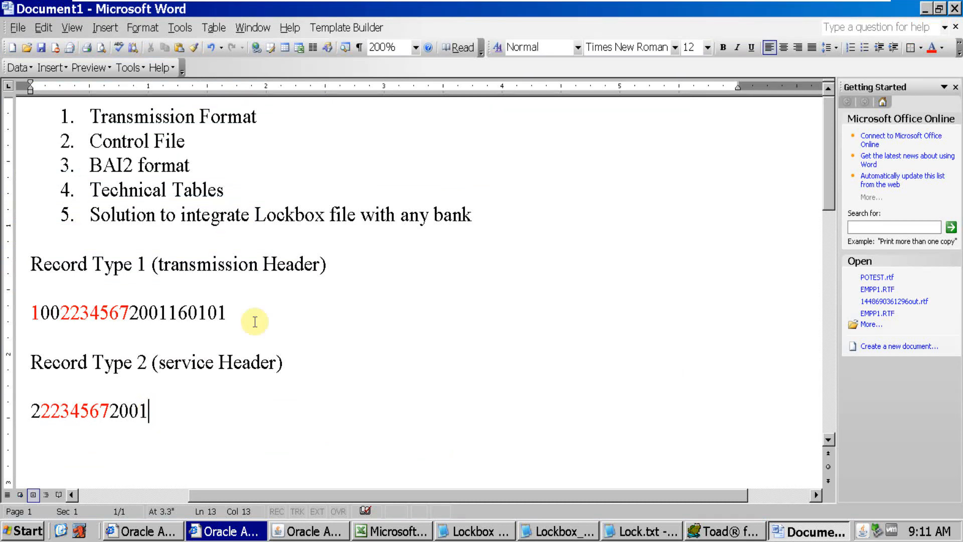
key("alt+Tab")
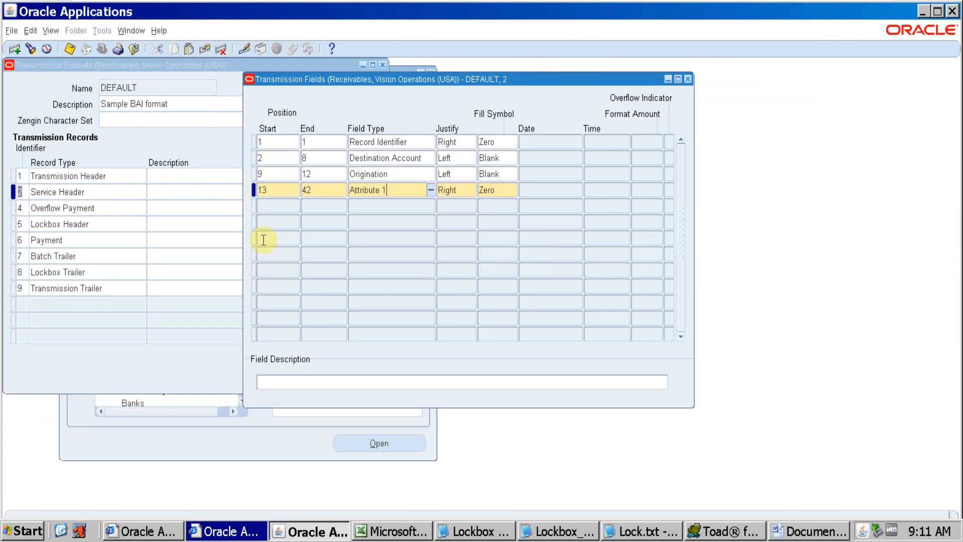
Examine the start and end positions of the Attribute 1 field, then close the Transmission Fields window
left_click(275, 188)
left_click(275, 189)
key("Tab")
left_click(331, 191)
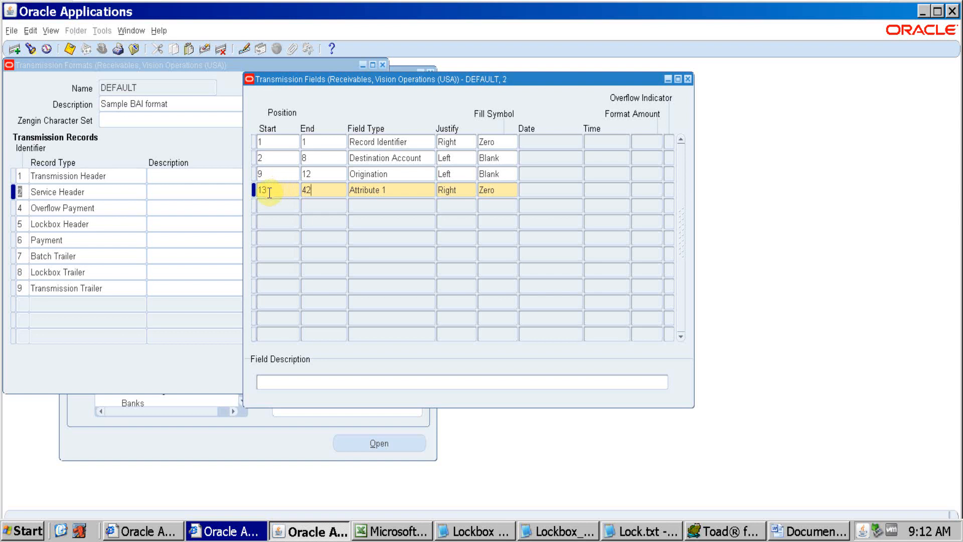
left_click(312, 191)
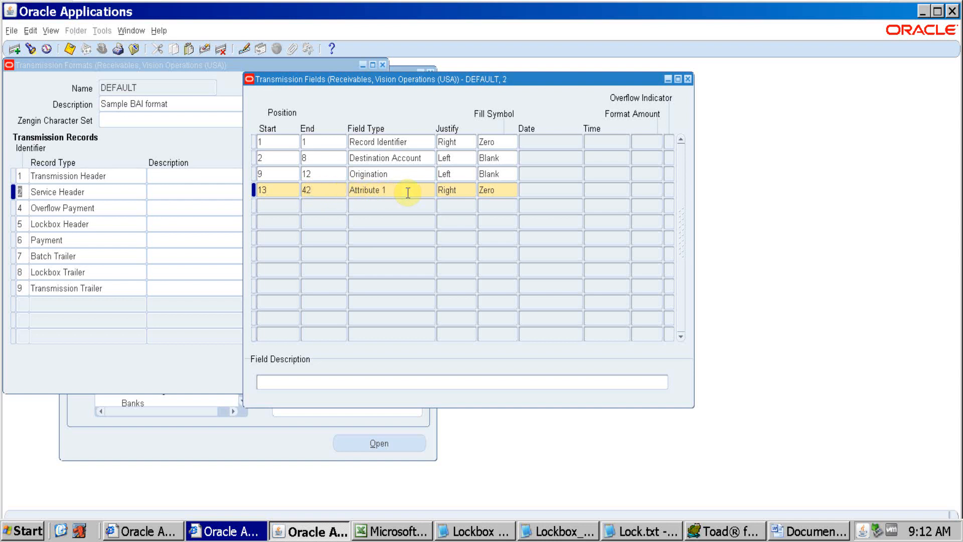
left_click(688, 78)
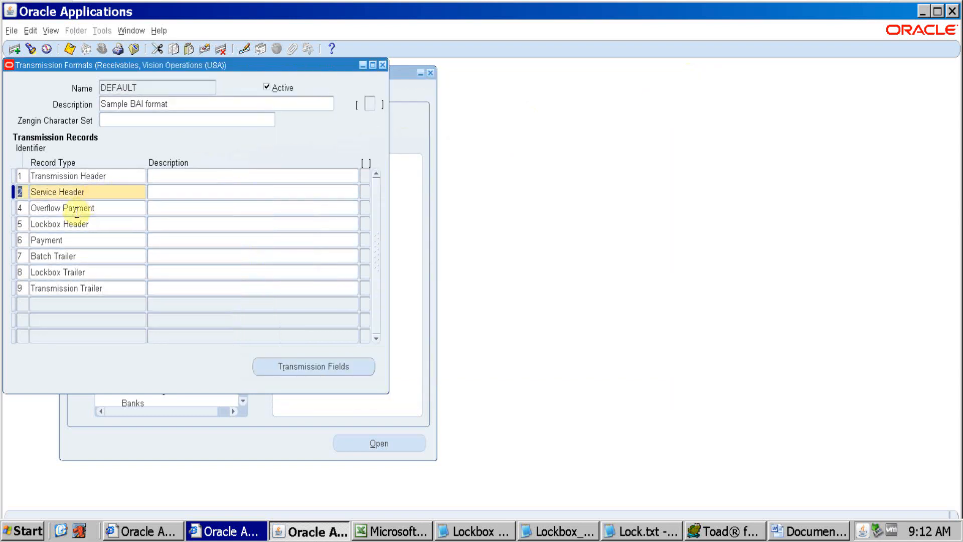
Open the transmission fields of the Overflow Payment record and move their window further over the Transmission Formats window
left_click(26, 210)
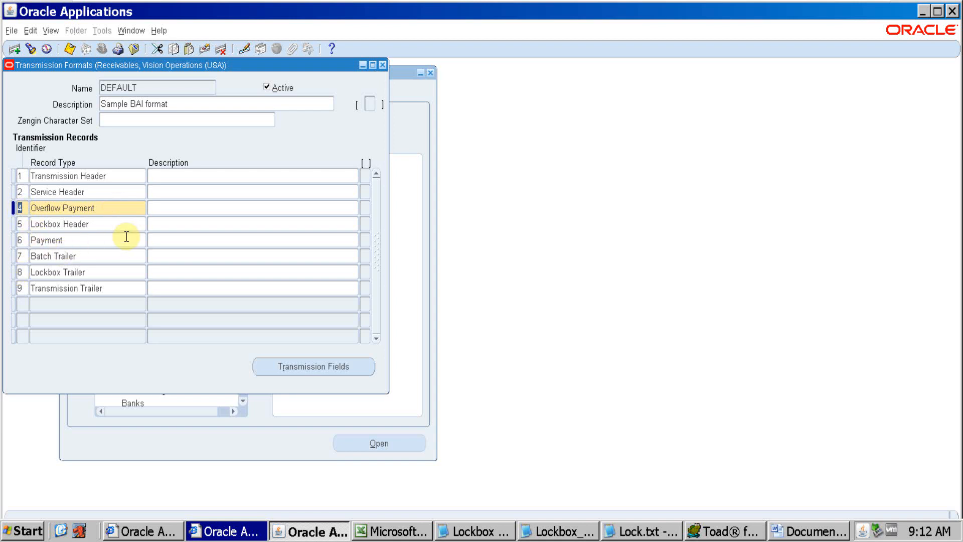
left_click(104, 207)
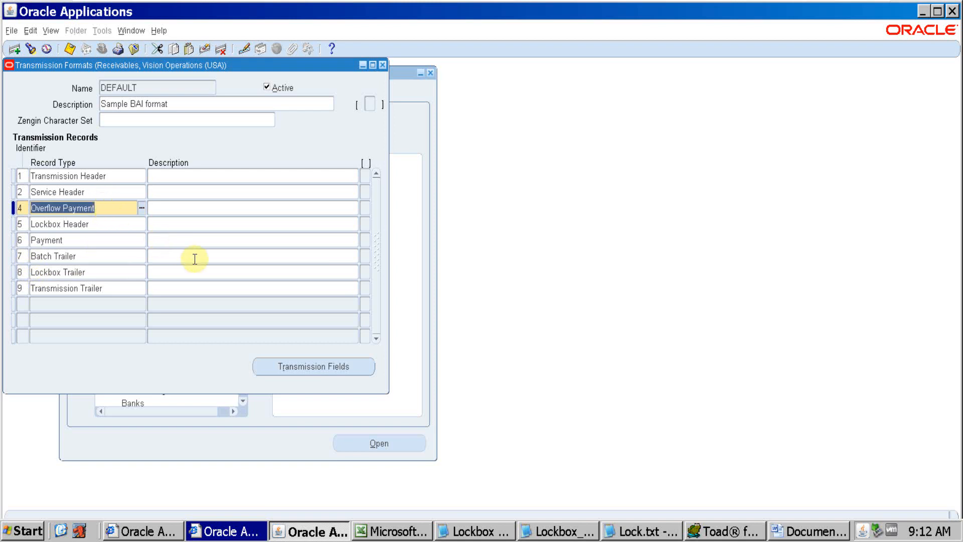
left_click(311, 366)
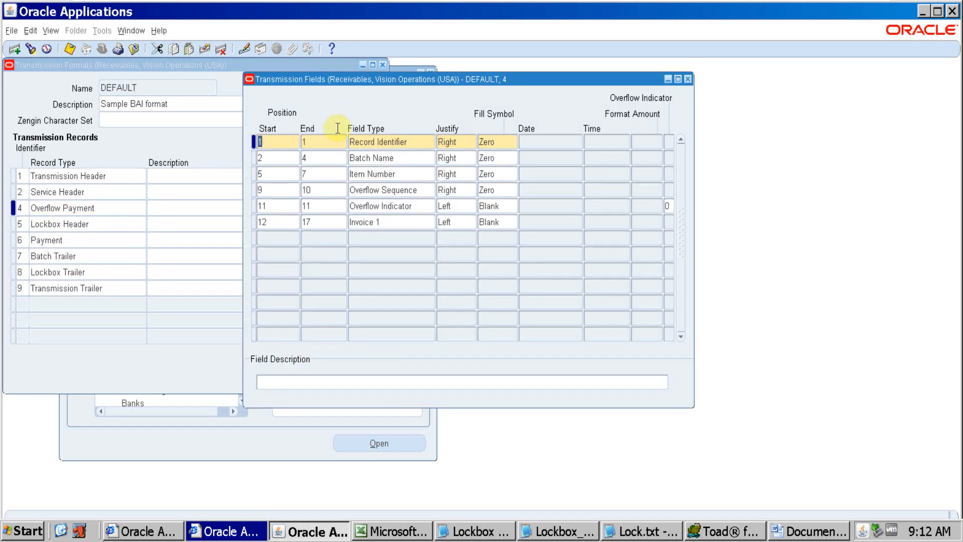
left_click_drag(348, 82, 289, 85)
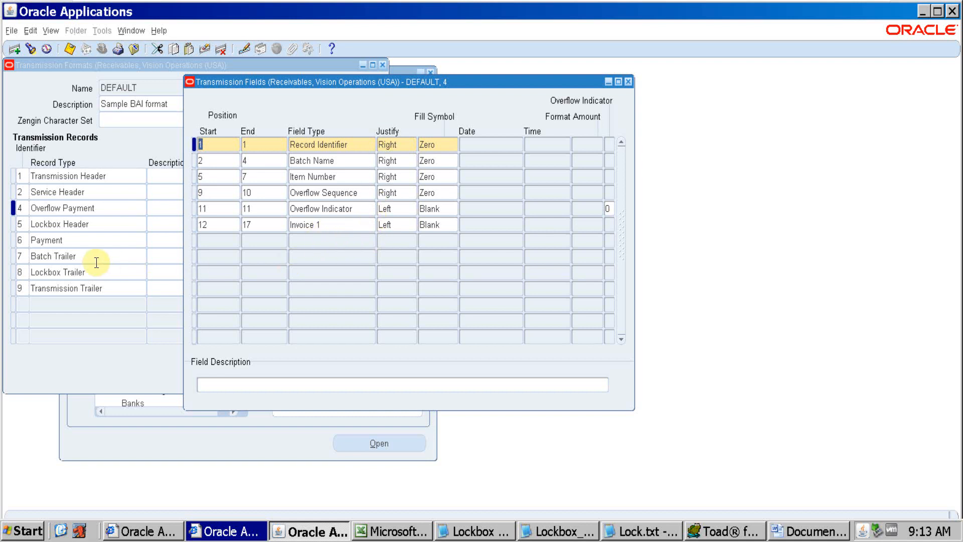
Close the Transmission Fields window and reopen it for the Overflow Payment record
left_click(26, 241)
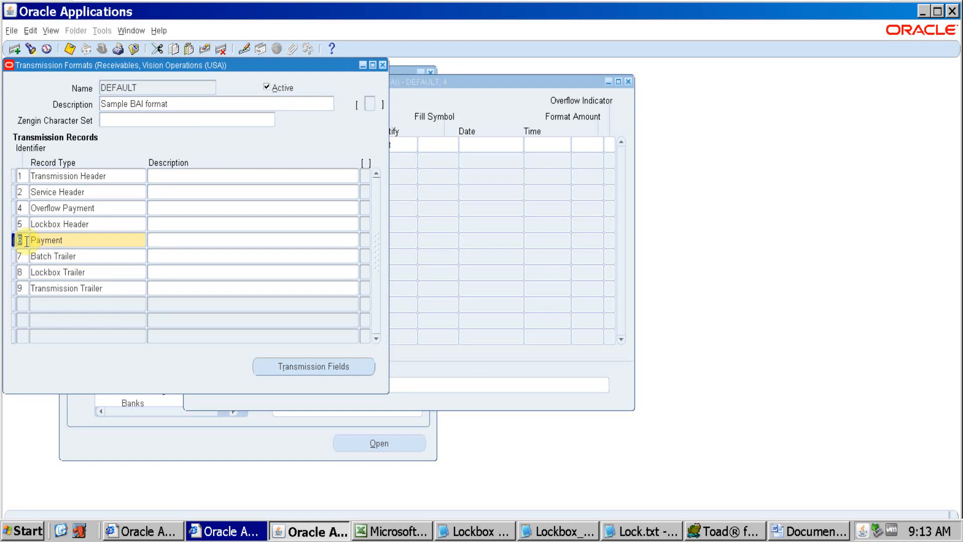
left_click(456, 97)
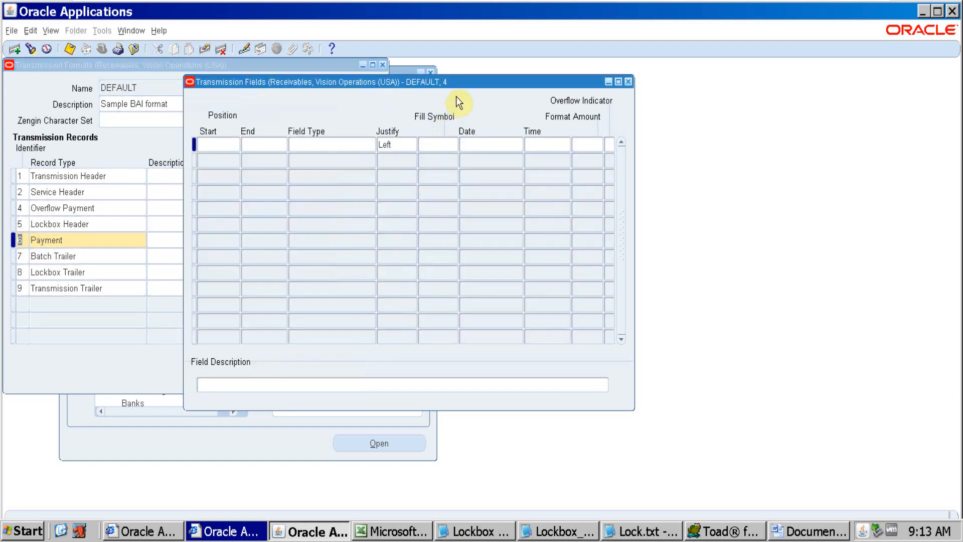
left_click(628, 81)
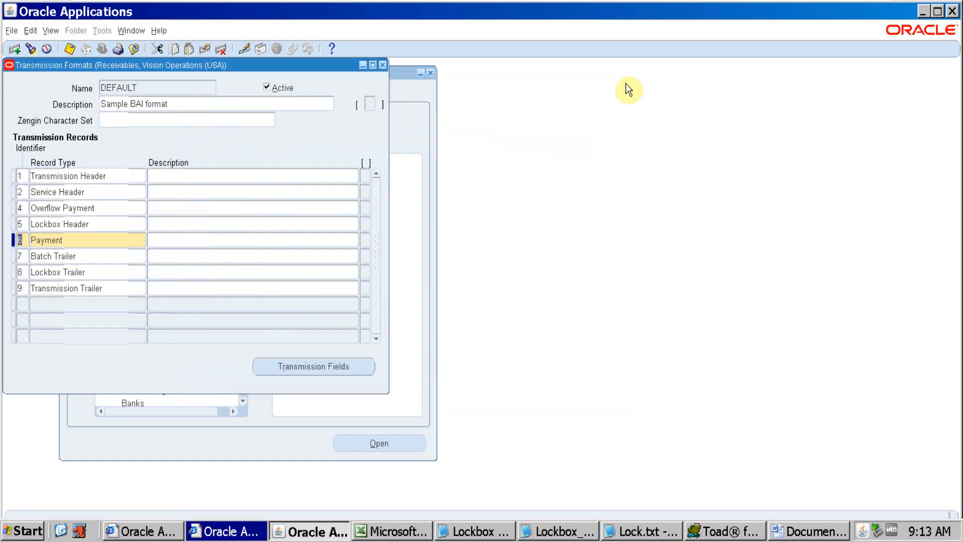
left_click(101, 207)
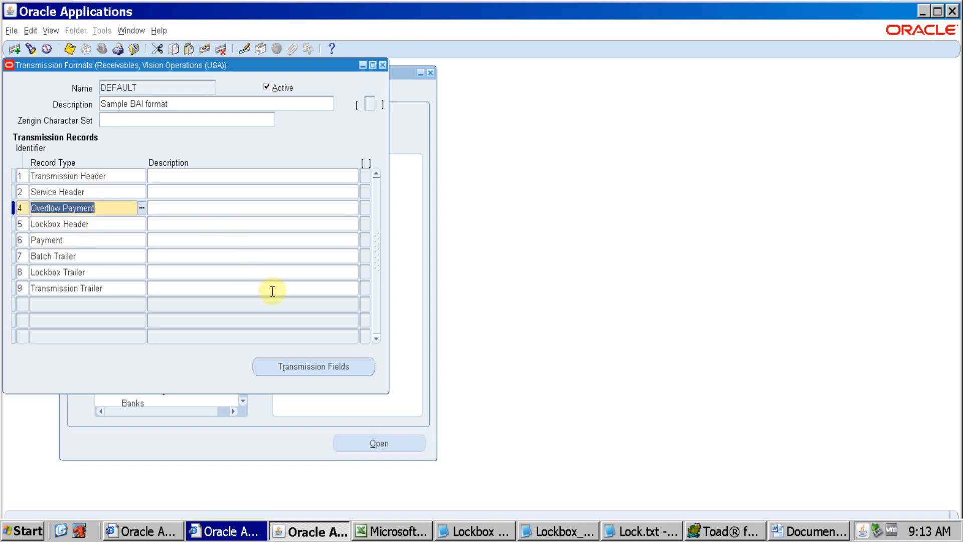
left_click(323, 368)
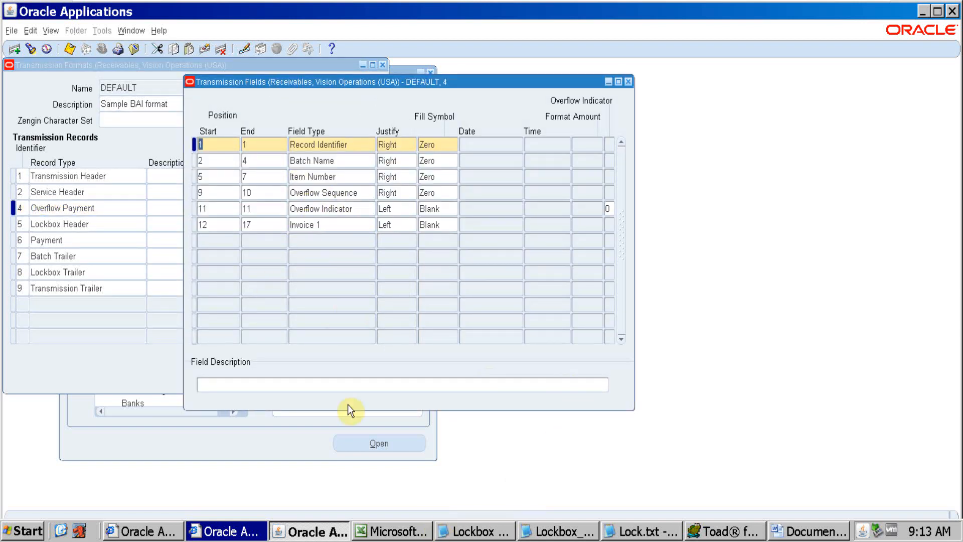
Copy the record line starting with 4 from Lockbox_Testing_1.dat in Notepad and switch to the Word document
left_click(557, 531)
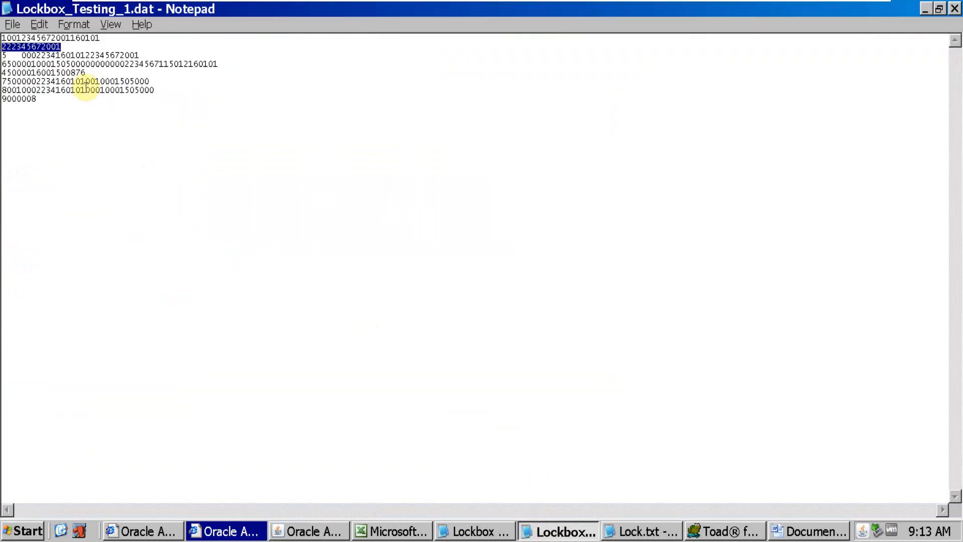
left_click_drag(91, 72, 2, 72)
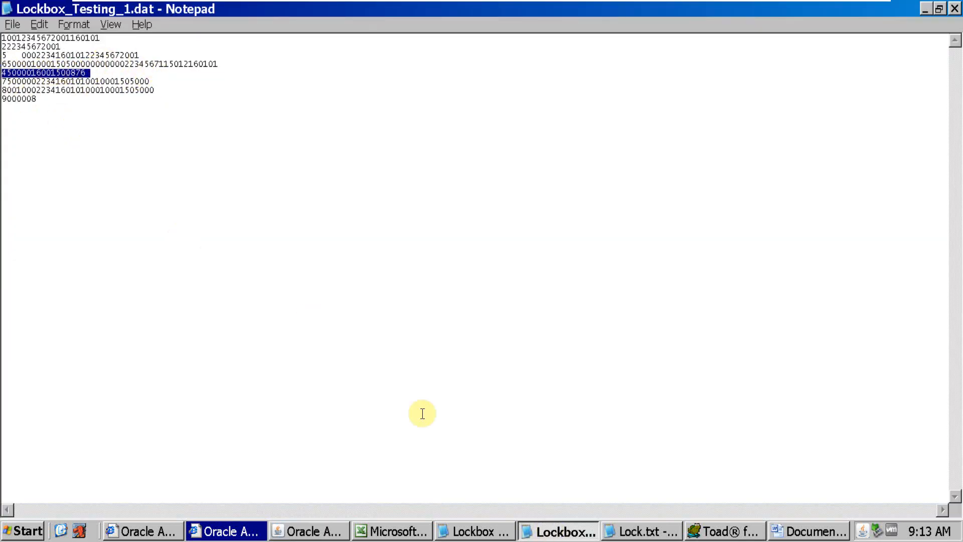
left_click(633, 533)
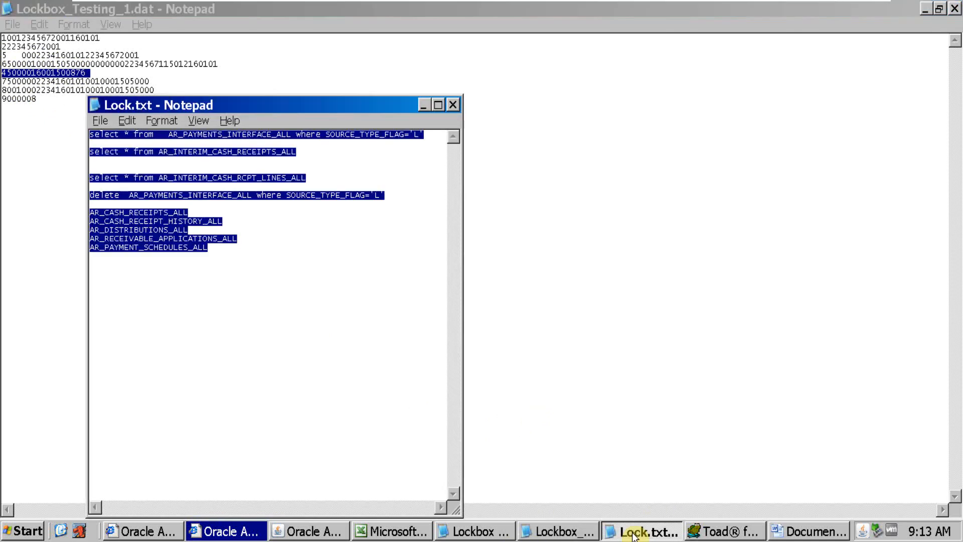
left_click(633, 533)
left_click(790, 530)
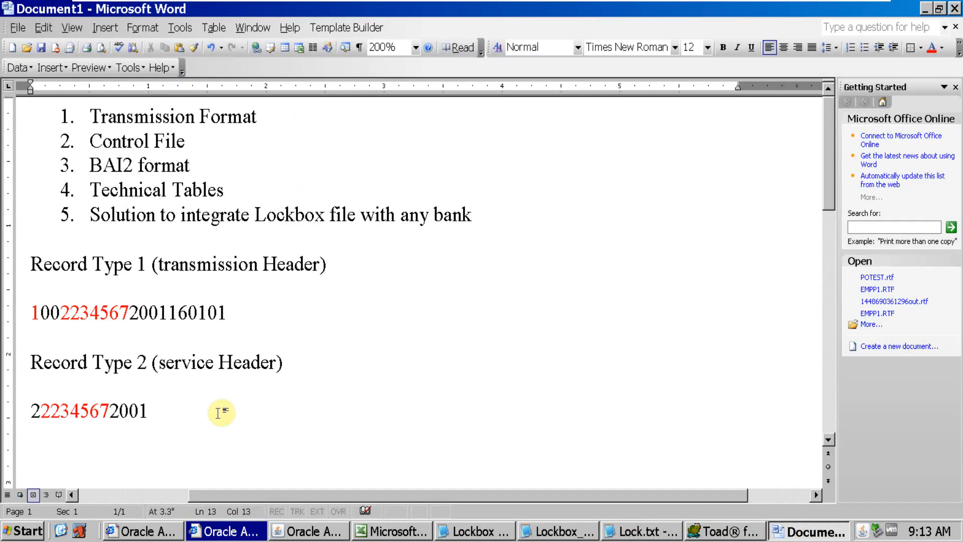
Add the heading "Record type 4 ()" below the Service Header record, with the cursor inside the parentheses
key("Return")
key("Return")
type("Record type 4 ()")
key("Left")
Check the type 4 record's name in Oracle Applications and enter "overflow payment" inside the Word heading's parentheses
key("alt+Tab")
key("alt+Tab")
key("alt+Tab")
key("alt+Tab")
key("alt+Tab")
key("alt+Tab")
key("alt+Tab")
key("alt+Tab")
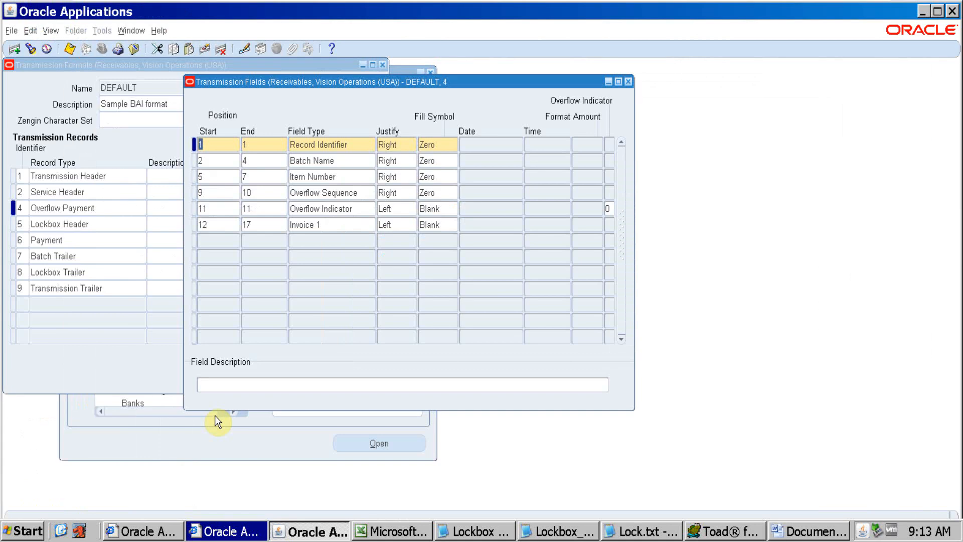
key("alt+Tab")
type("overflow payment")
key("End")
key("Return")
key("Return")
type("v")
key("BackSpace")
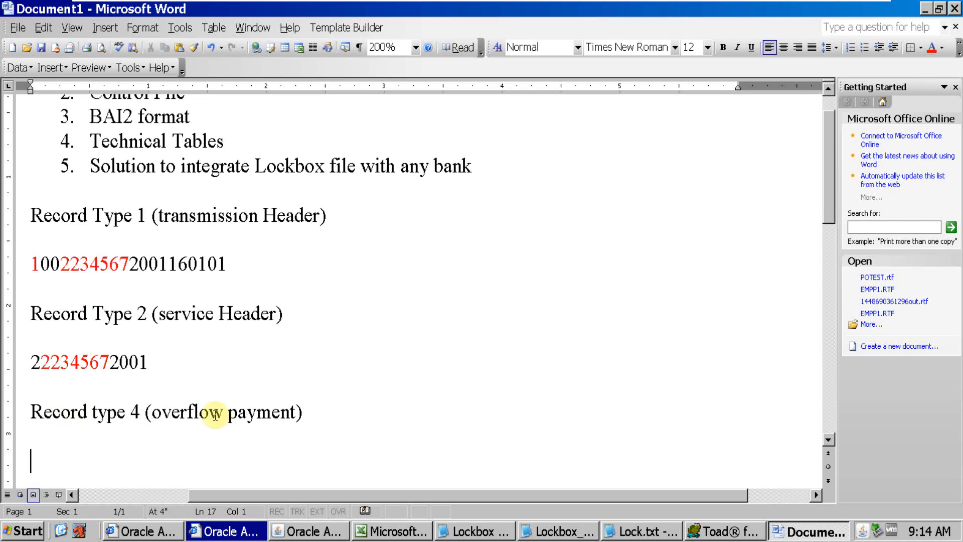
key("ctrl+v")
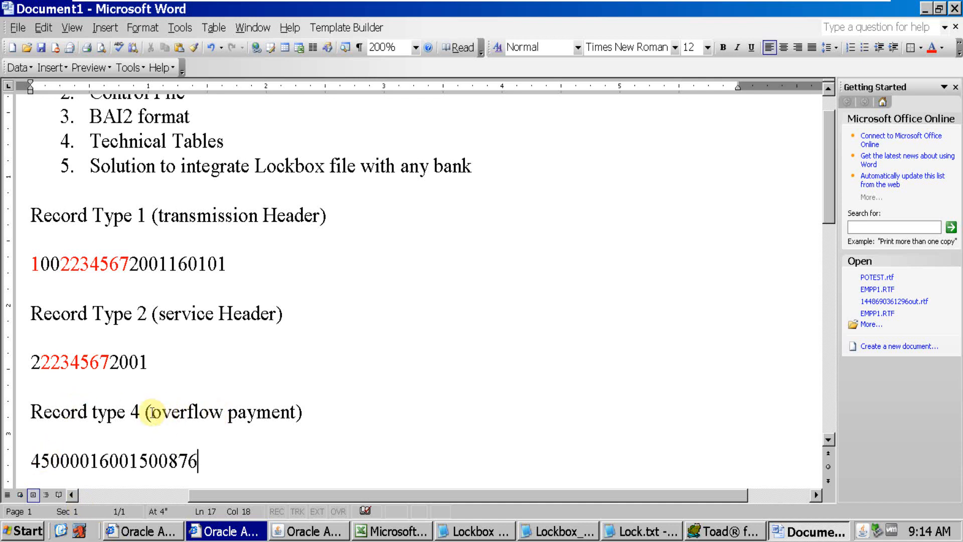
Highlight part of the "overflow payment" wording, then select the Batch Name field's start position in Oracle Applications
left_click_drag(151, 412, 232, 414)
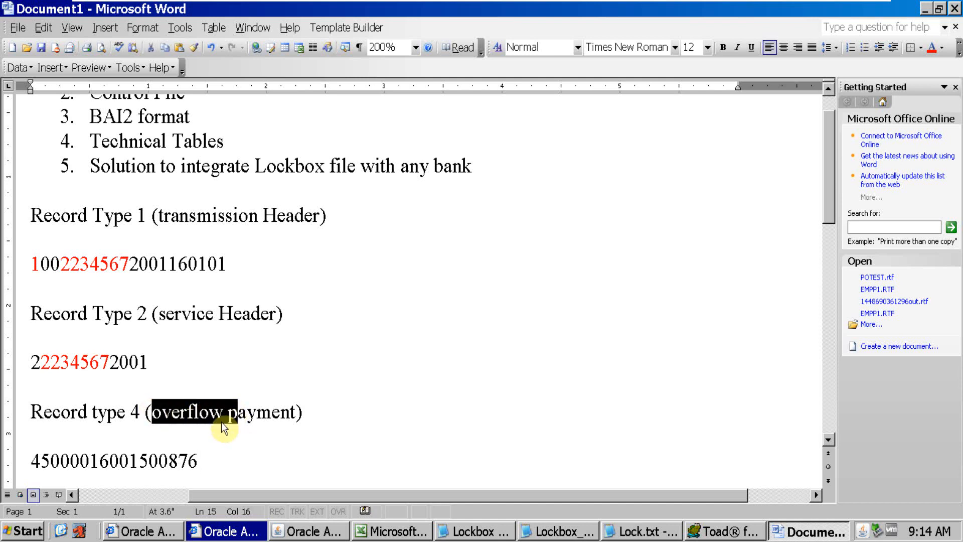
left_click(289, 531)
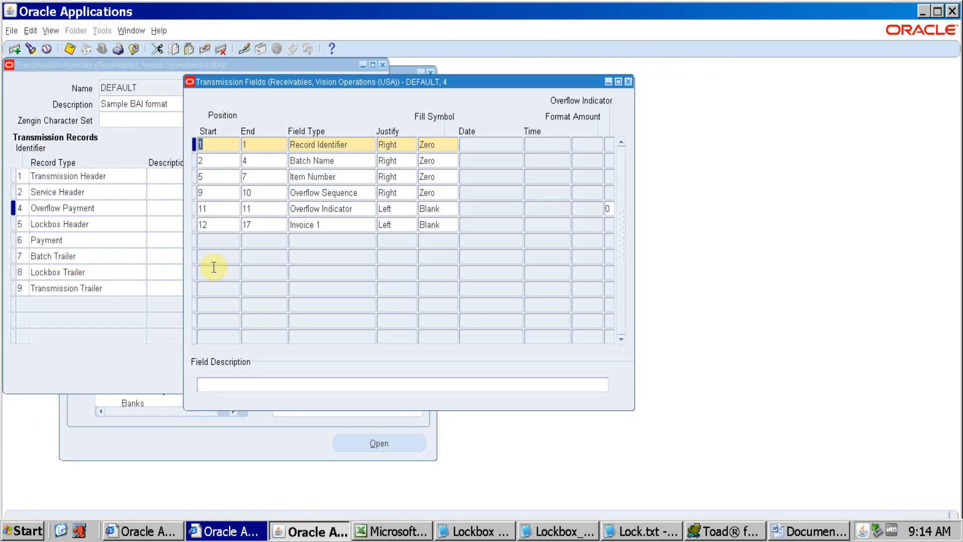
left_click(217, 161)
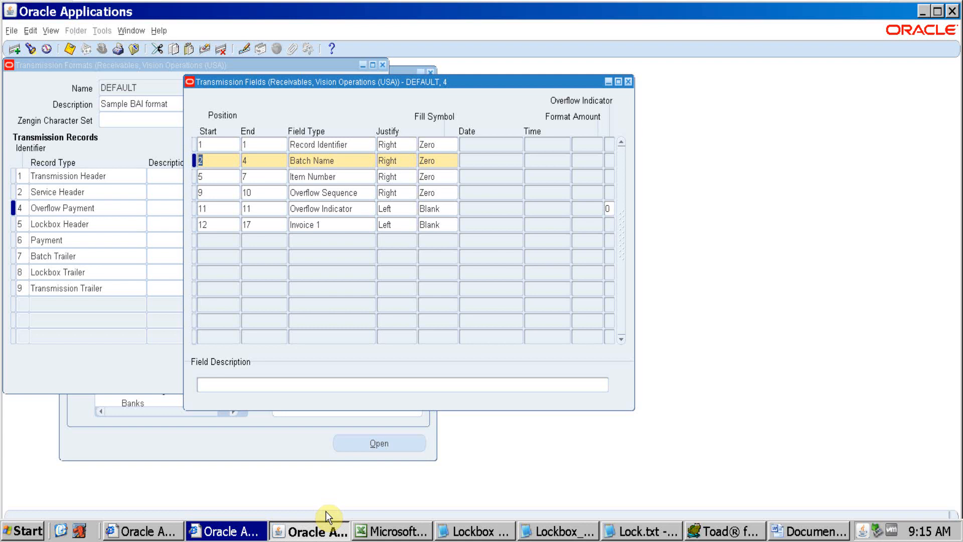
Check the Batch Name positions in Oracle Applications and colour the digits 500 after the leading 4 red in Word's type 4 record
key("alt+Tab")
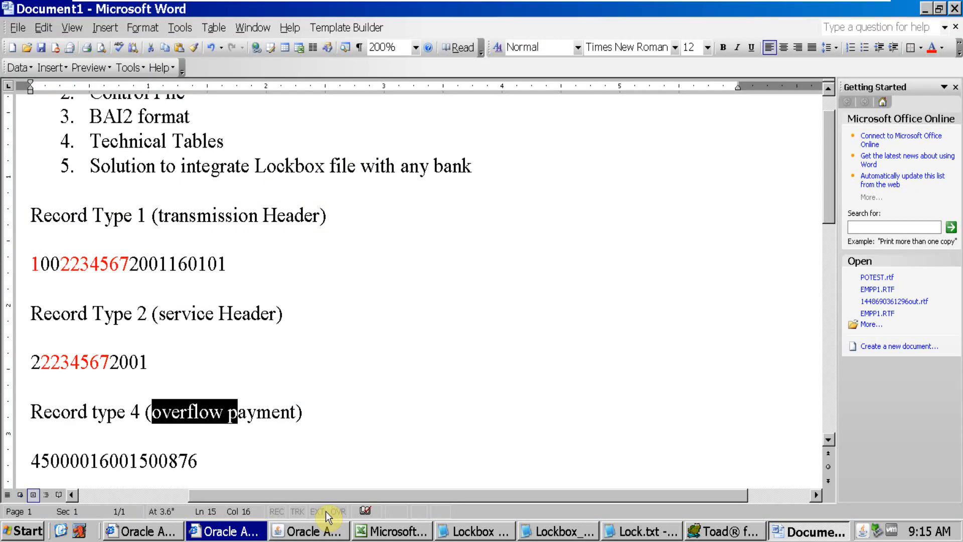
left_click(42, 463)
key("alt+Tab")
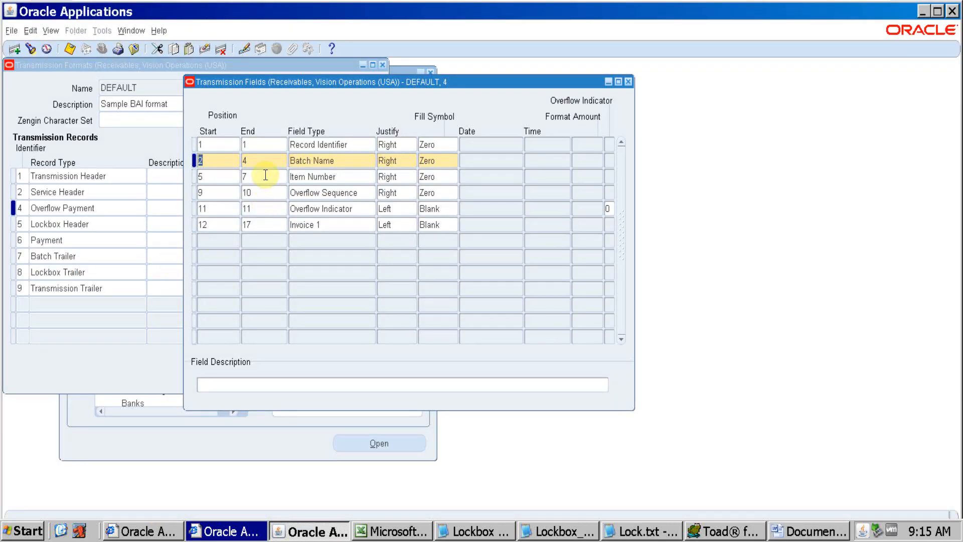
key("alt+Tab")
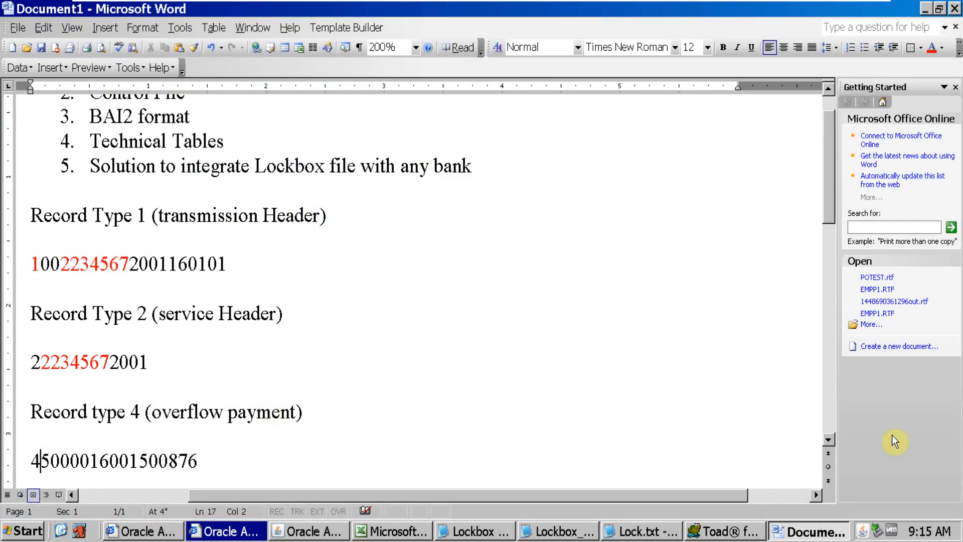
key("Right")
key("Right")
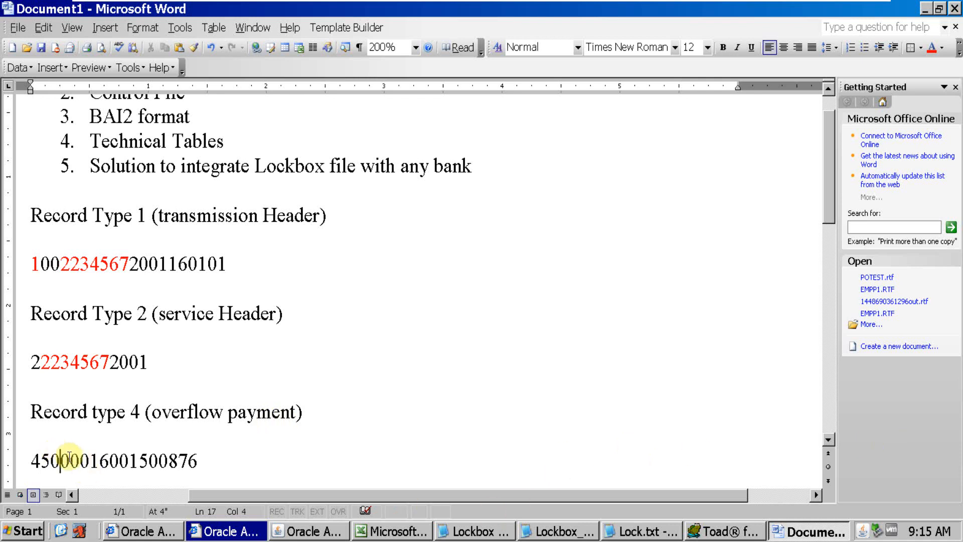
left_click_drag(71, 461, 45, 461)
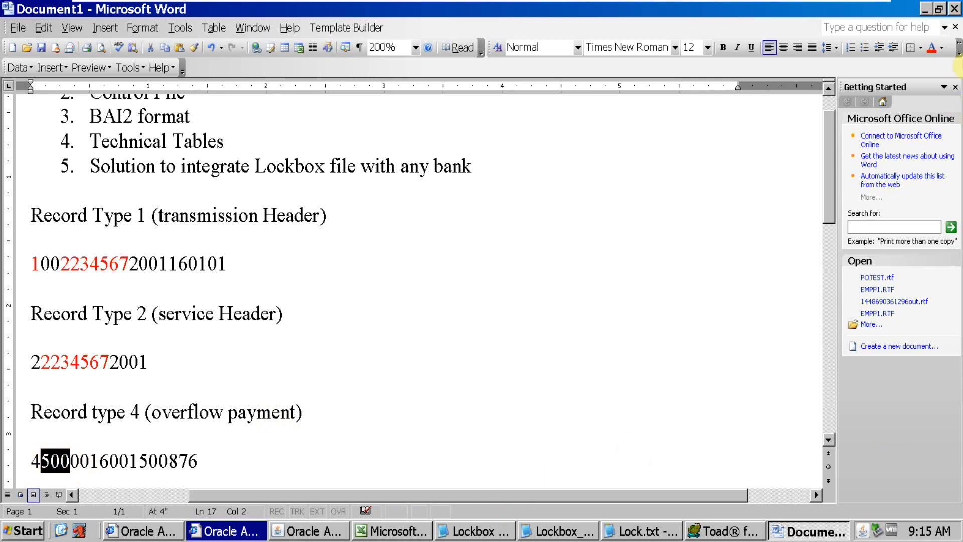
left_click(931, 47)
Compare the Item Number field's positions in Oracle Applications with the digits 001 highlighted in Word's type 4 record
left_click(309, 530)
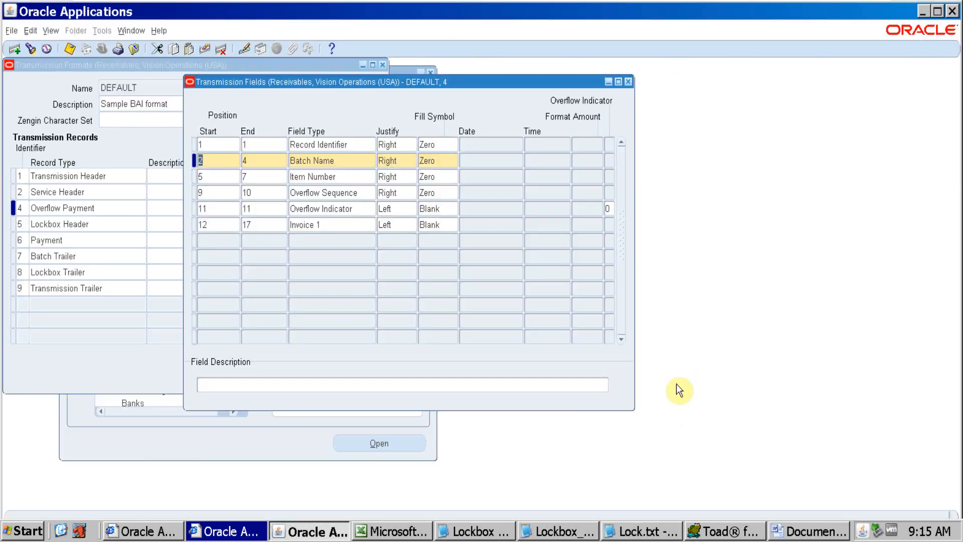
key("alt+Tab")
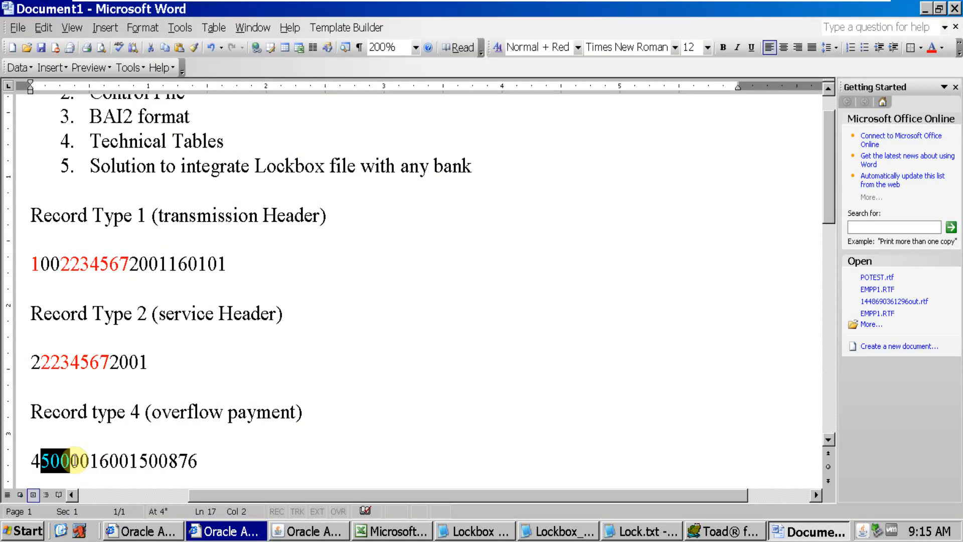
left_click_drag(70, 460, 99, 460)
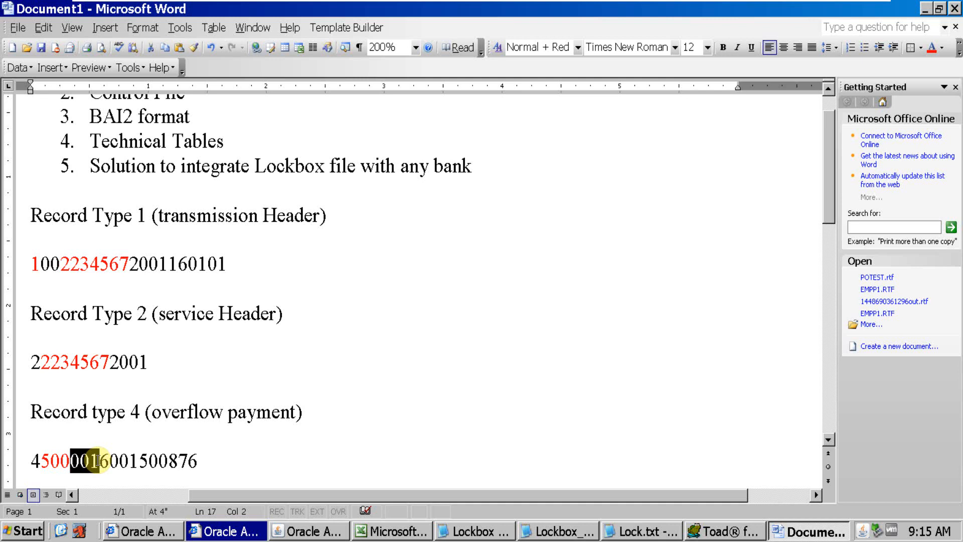
left_click_drag(98, 460, 98, 461)
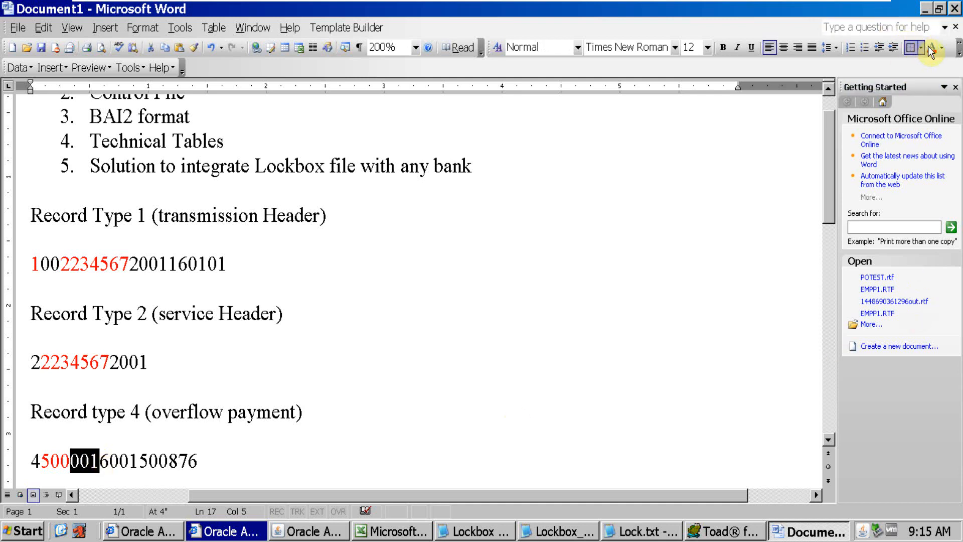
key("alt+Tab")
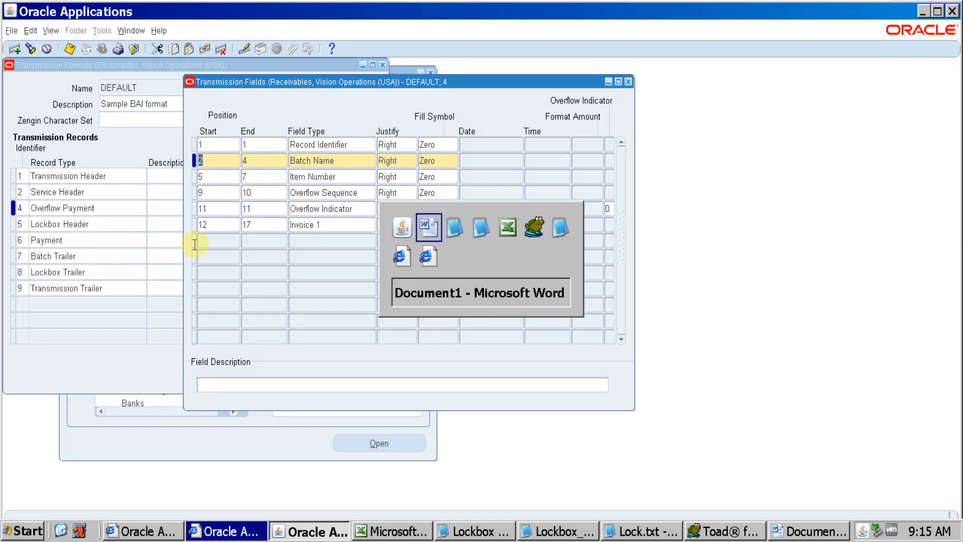
key("alt+Tab")
Count through the type 4 record to the Overflow Sequence digits at positions 9 to 10 and colour that 00 red
left_click(107, 465)
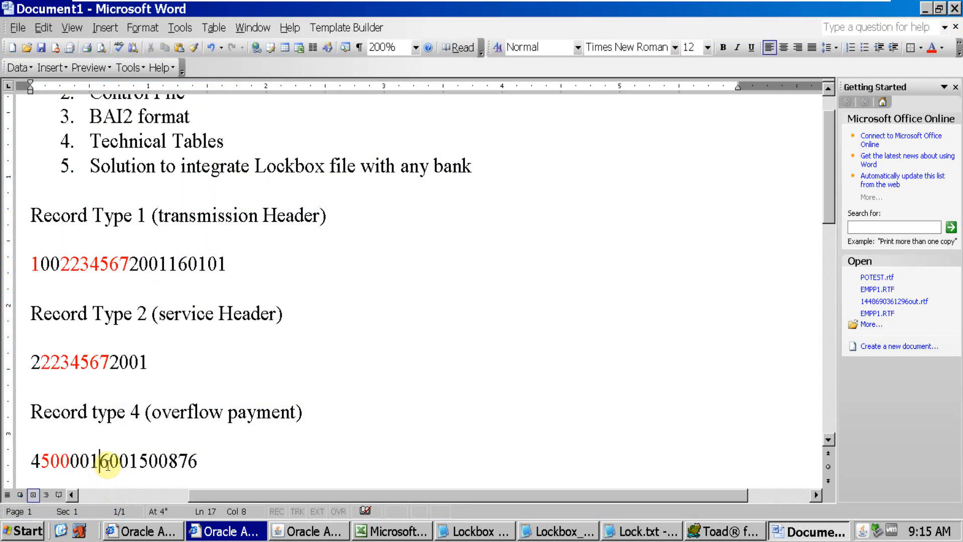
left_click_drag(107, 466, 131, 461)
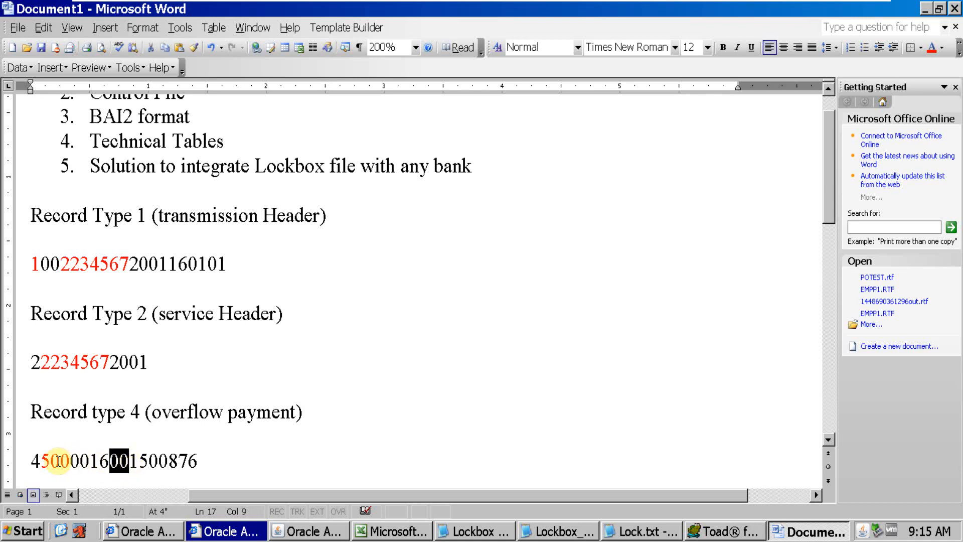
left_click(37, 460)
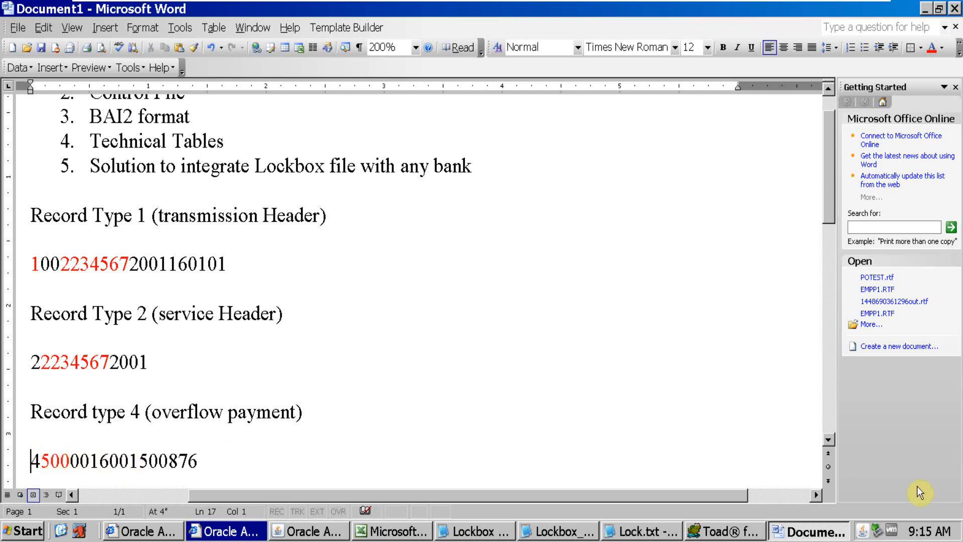
key("Right")
key("Right")
key("Right")
key("Right")
key("Right")
key("Right")
key("Right")
key("Right")
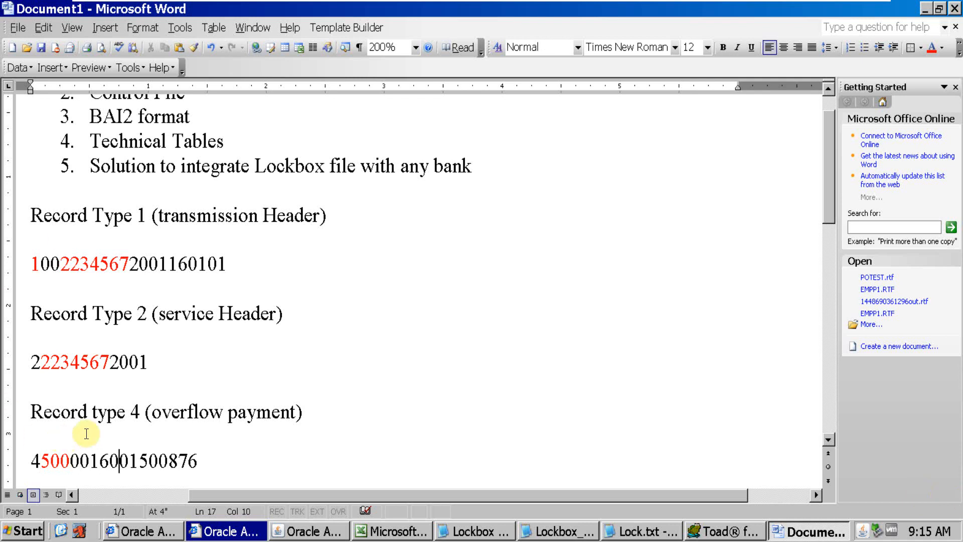
left_click_drag(110, 465, 129, 464)
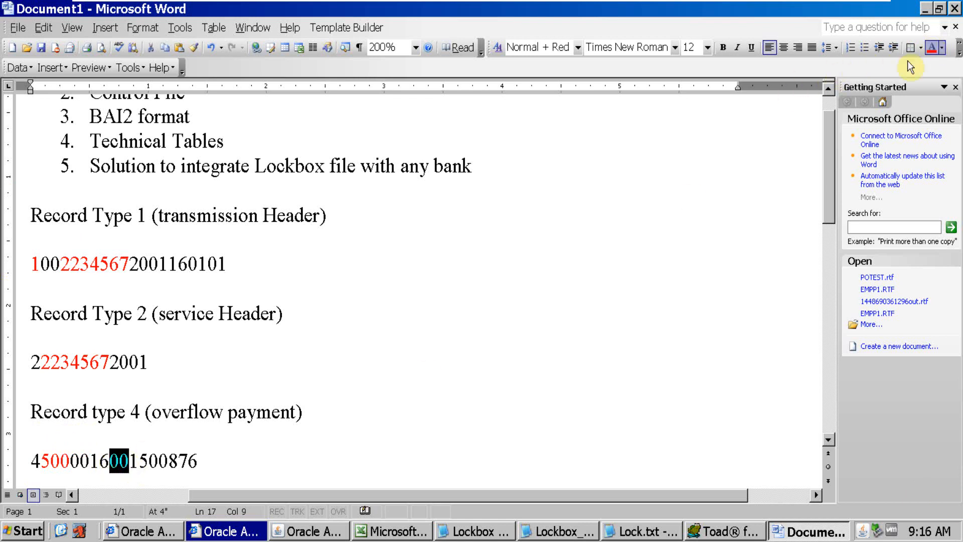
Select the Overflow Sequence field type in Oracle Applications, then add the line "100" below the type 4 record in Word
key("alt+Tab")
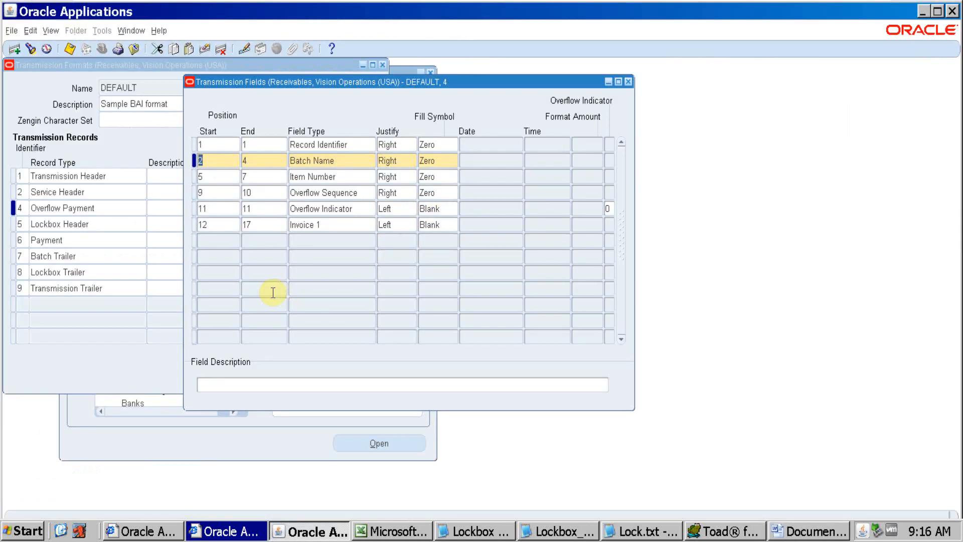
left_click(361, 197)
key("alt+Tab")
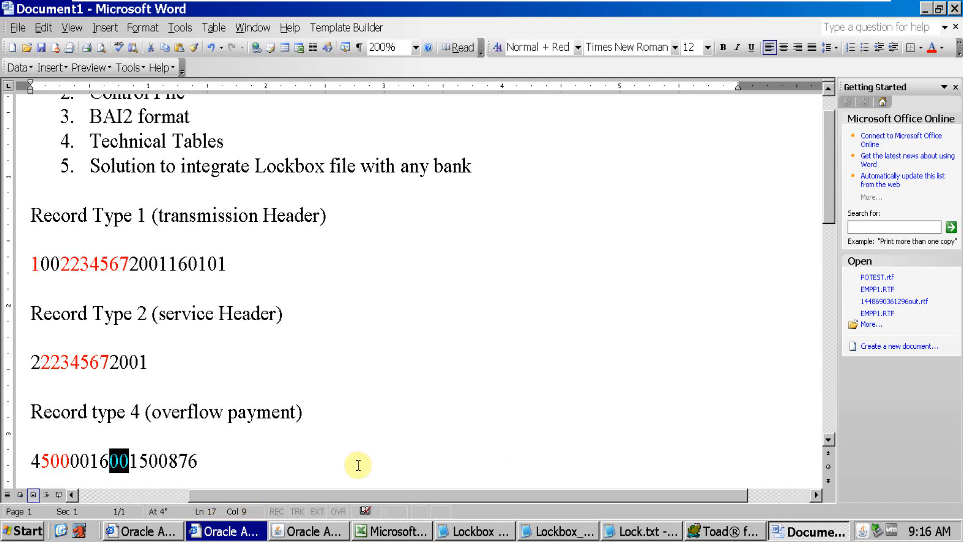
left_click(330, 465)
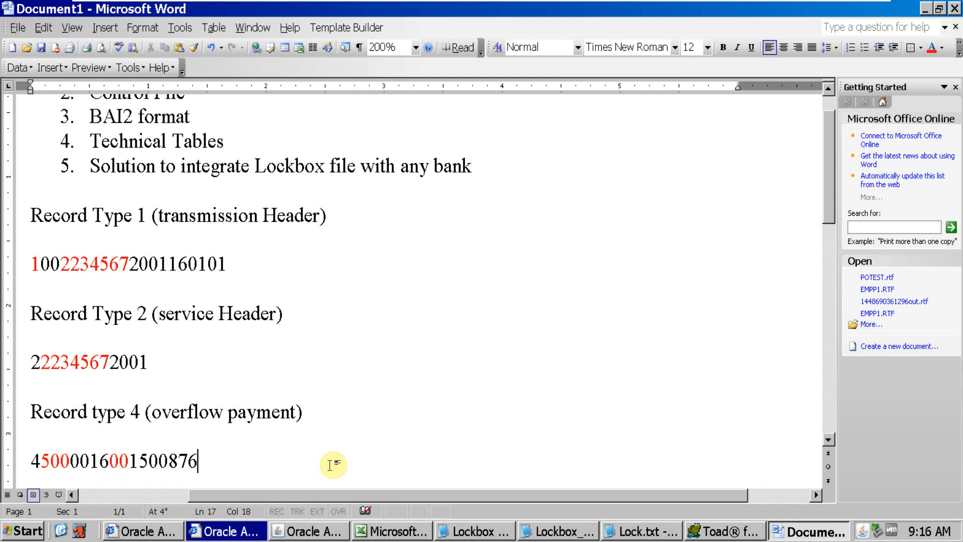
key("Return")
key("Return")
type("100")
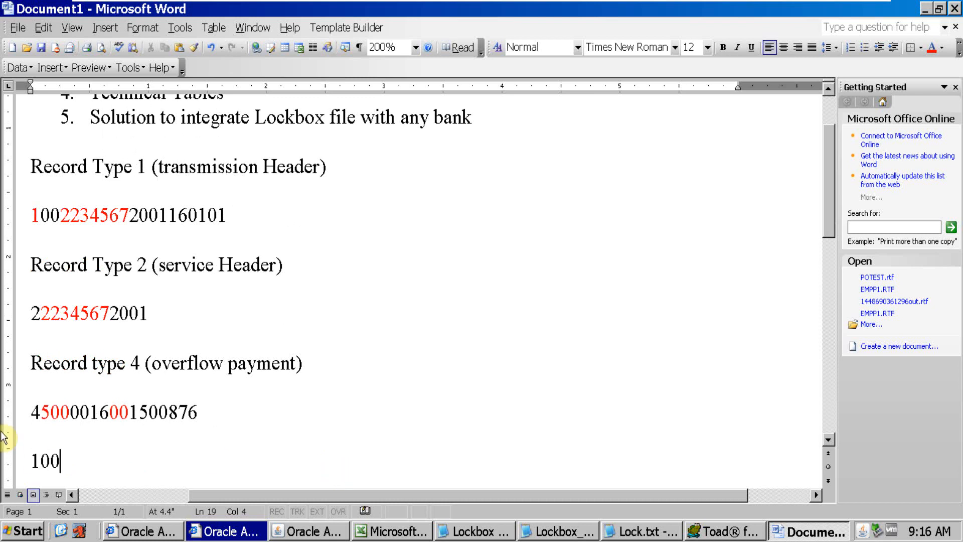
Highlight the whole type 4 record and then its red overflow sequence digits 00, finishing with the cursor right after them
left_click_drag(198, 412, 30, 419)
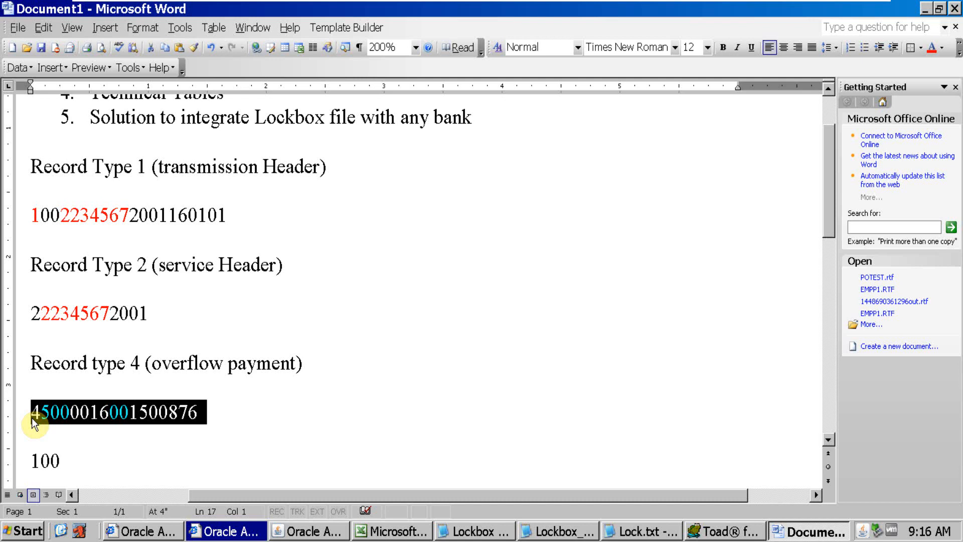
left_click(127, 416)
left_click_drag(127, 416, 115, 418)
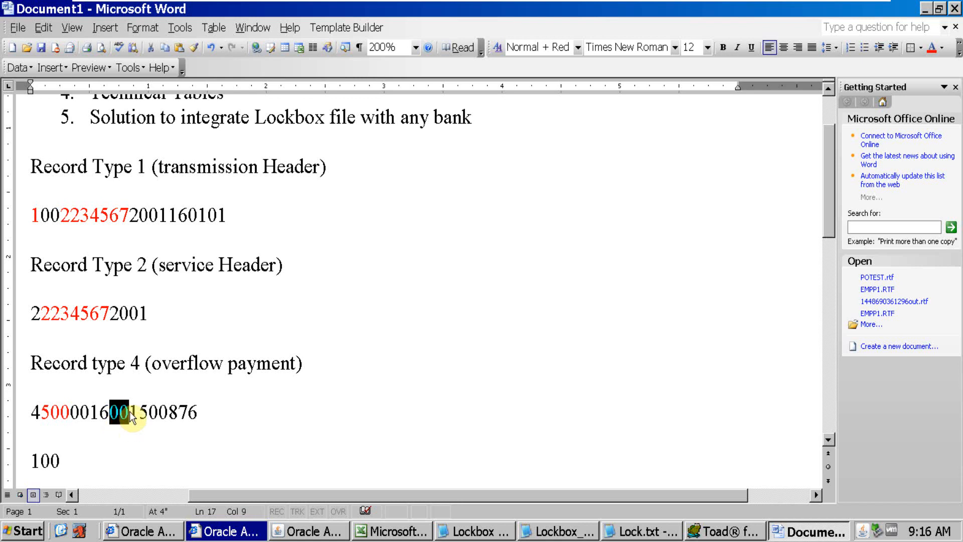
left_click(129, 411)
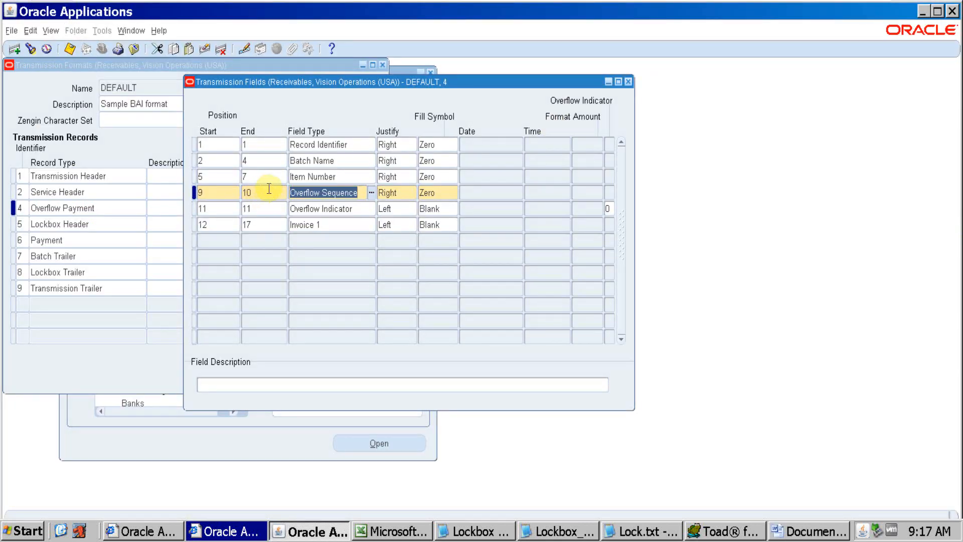
Review the start and end positions of Overflow Sequence, Overflow Indicator and Invoice 1 in Oracle Applications' type 4 transmission fields
left_click(244, 191)
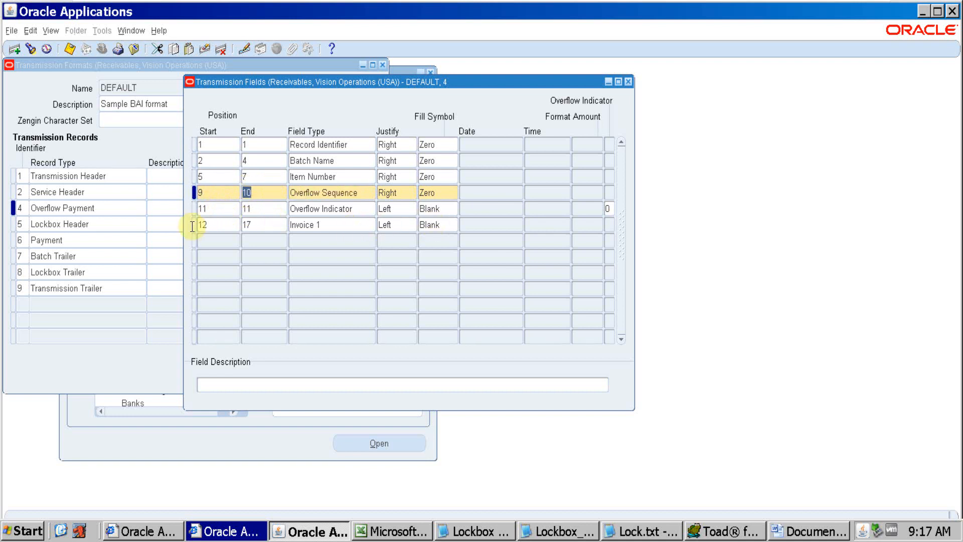
left_click(212, 211)
left_click(271, 213)
left_click(215, 226)
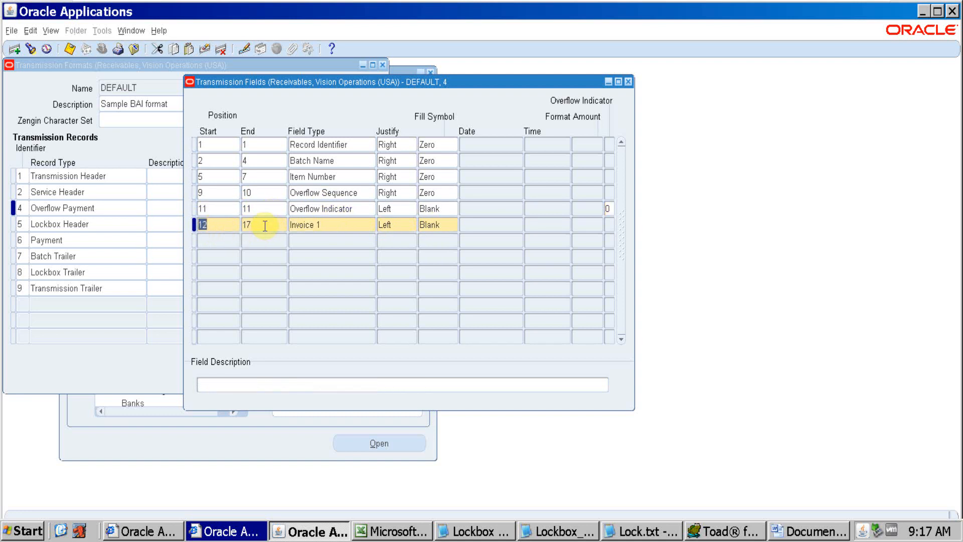
left_click(263, 226)
left_click(217, 193)
left_click(263, 193)
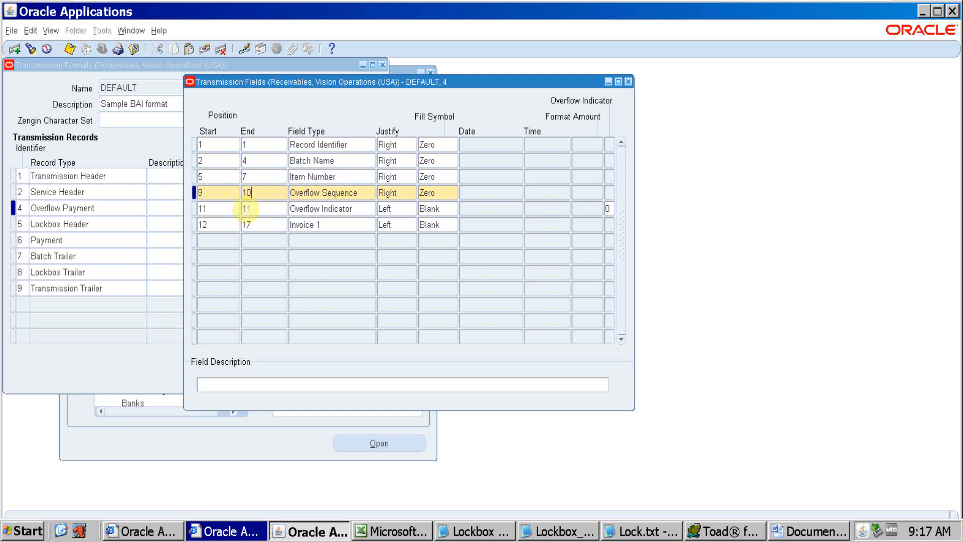
left_click(220, 211)
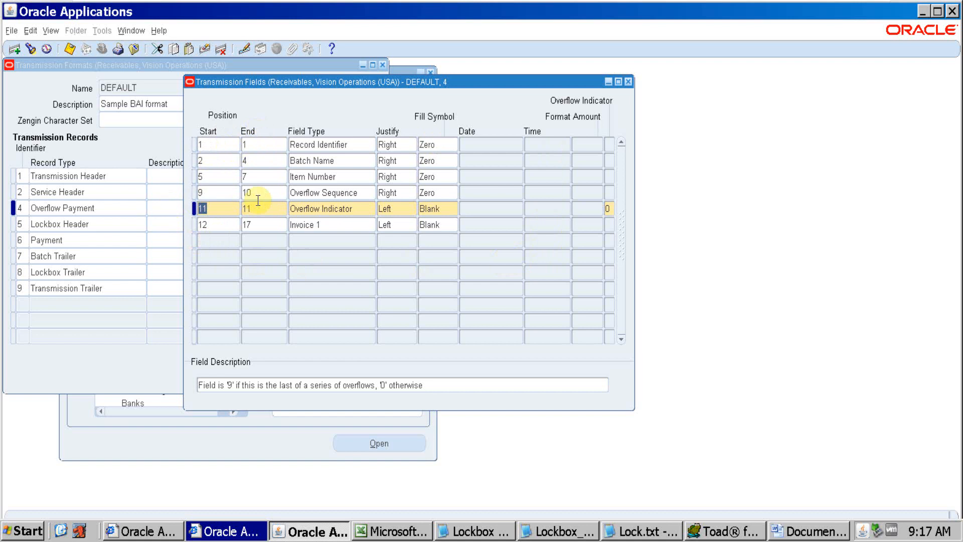
Highlight the red 00 in Word's type 4 record and compare it with the Overflow Indicator field in Oracle Applications
key("alt+Tab")
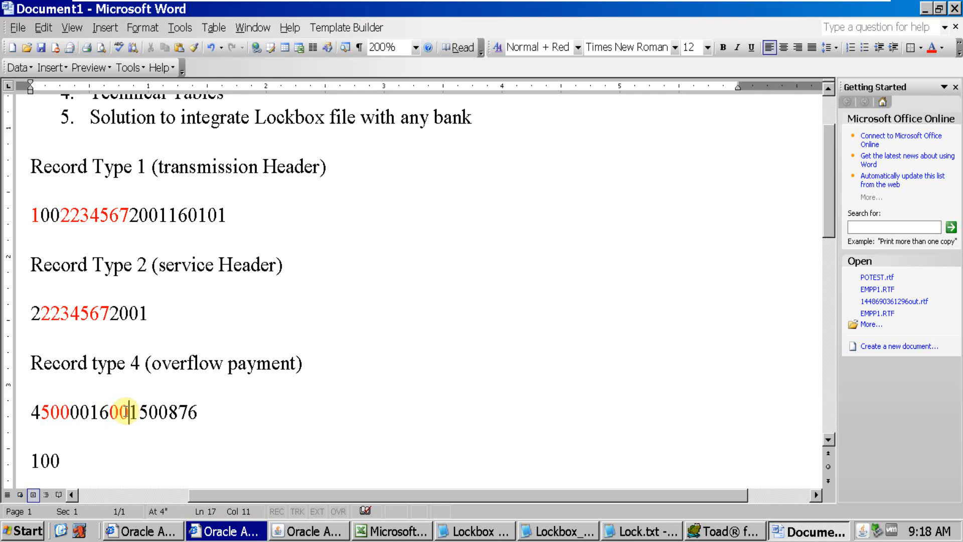
left_click_drag(129, 412, 110, 412)
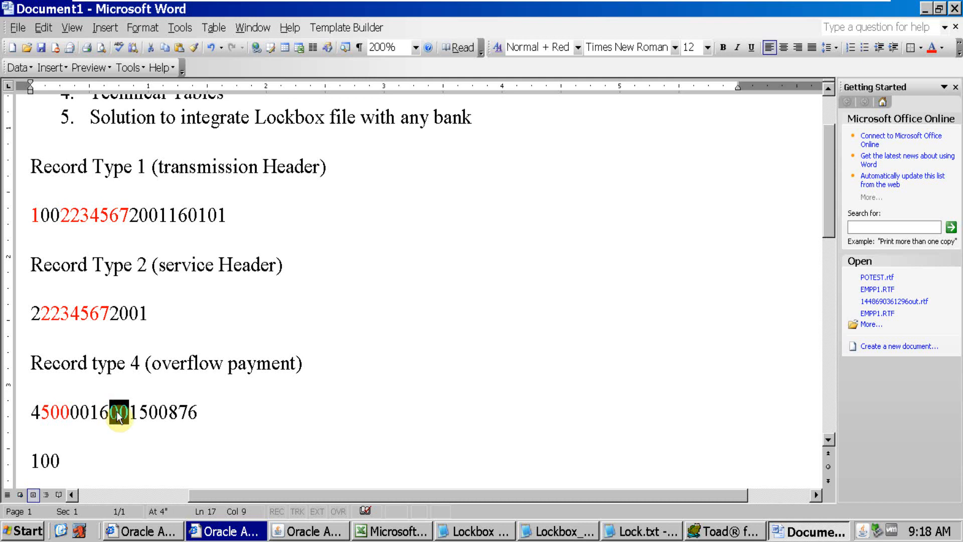
key("alt+Tab")
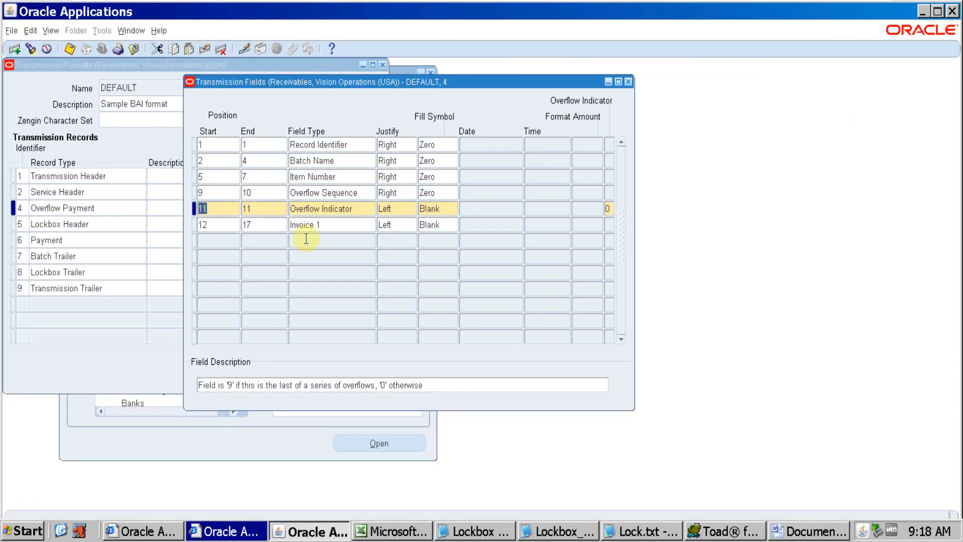
left_click(354, 215)
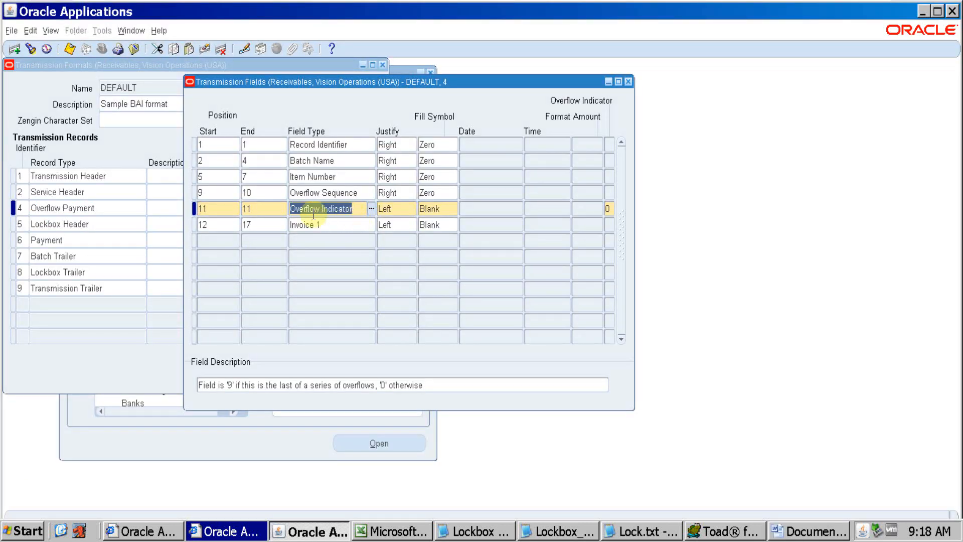
key("alt+Tab")
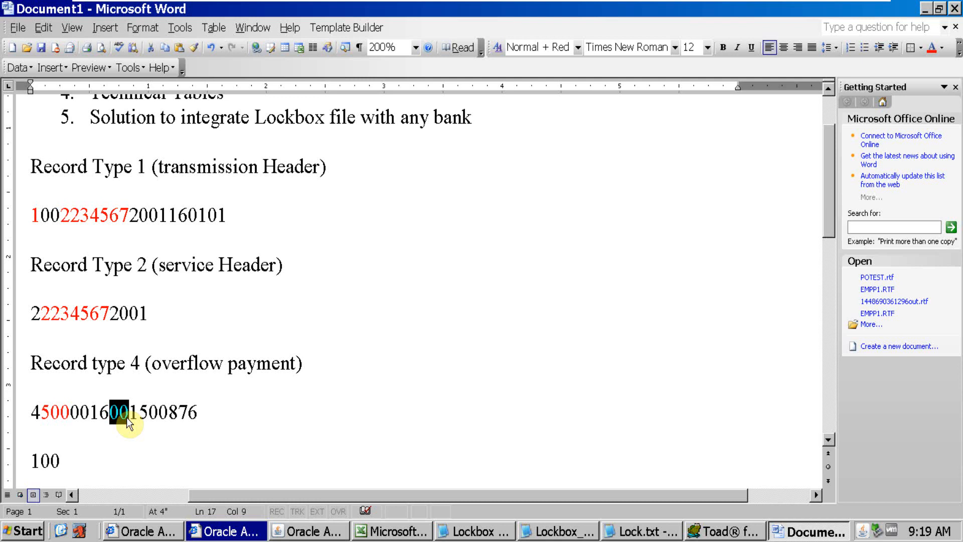
Examine the overflow sequence digits 00 and the overflow indicator digit 1 in Word's type 4 record against the Oracle Applications field definitions
left_click(139, 412)
left_click_drag(137, 412, 129, 412)
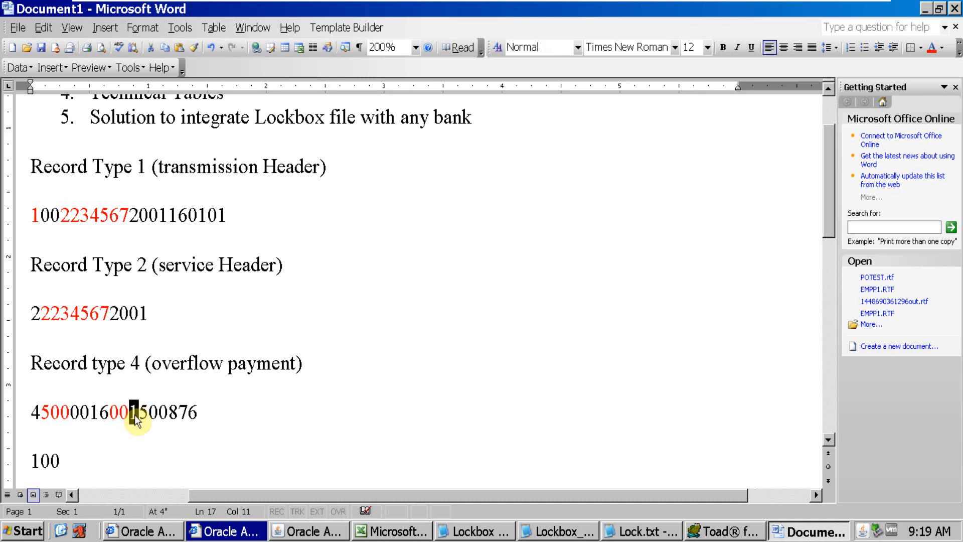
left_click_drag(109, 413, 131, 412)
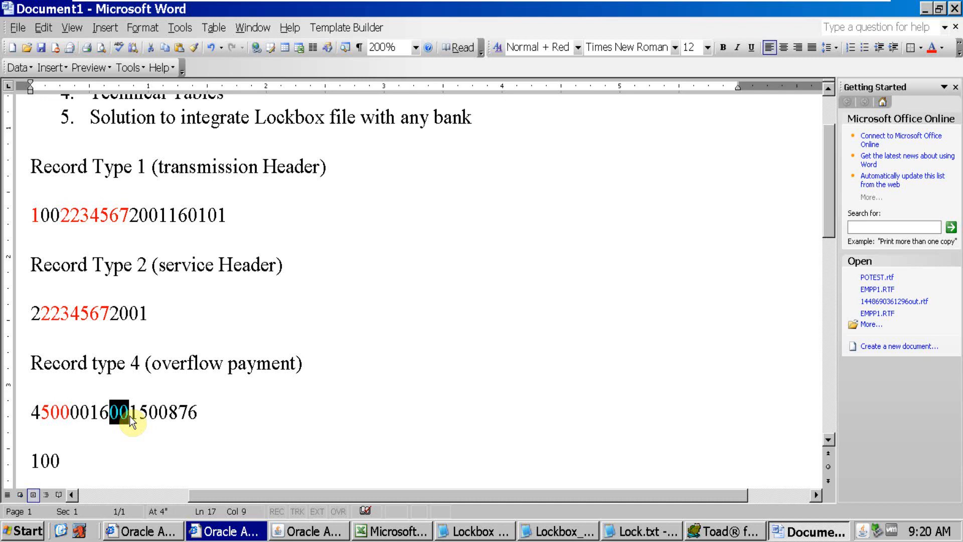
key("alt+Tab")
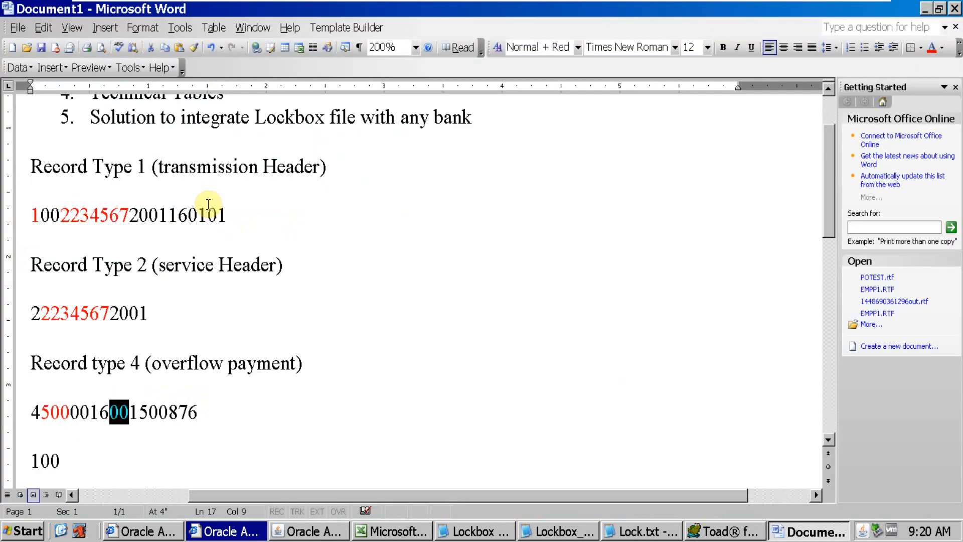
key("alt+Tab")
left_click_drag(139, 419, 133, 414)
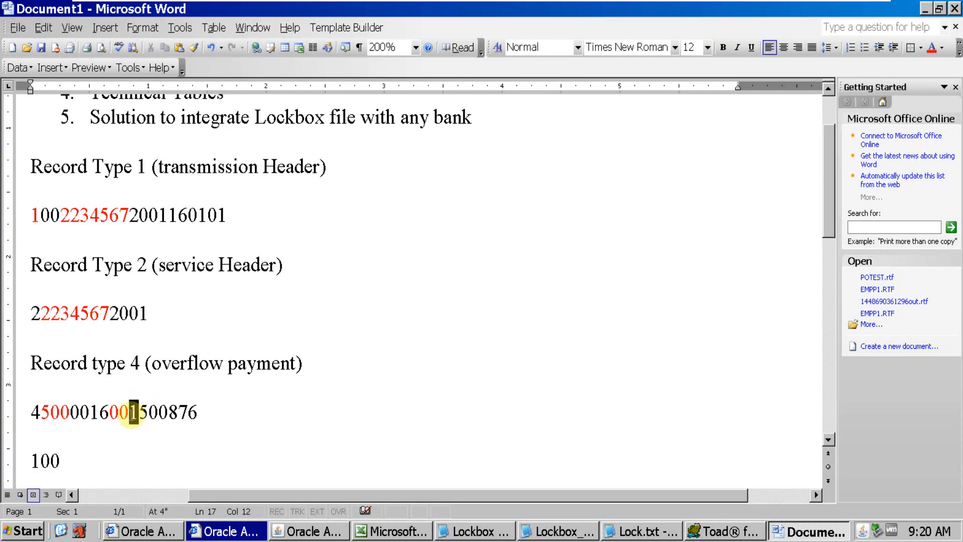
Check Invoice 1's start and end positions in Oracle Applications and highlight the matching last six digits of Word's type 4 record
key("alt+Tab")
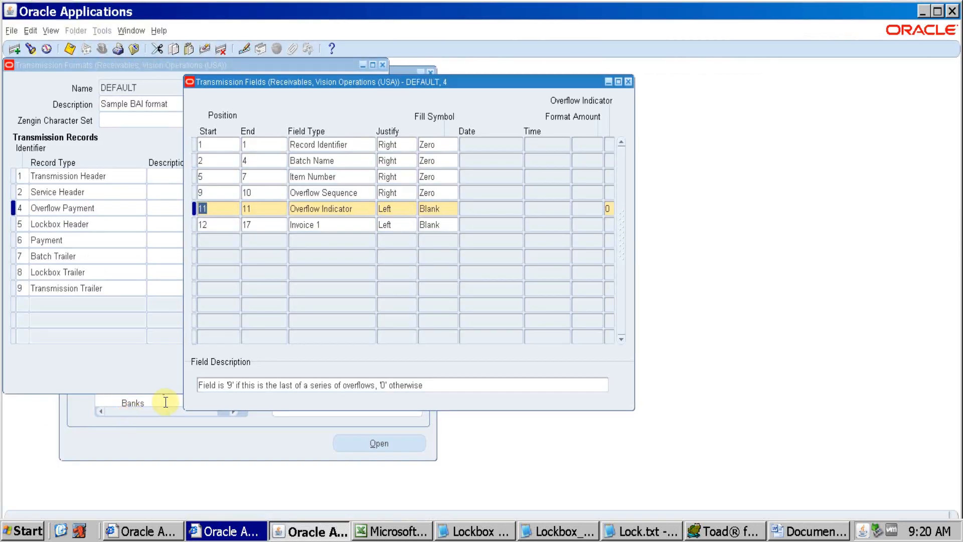
left_click(221, 226)
left_click(248, 228)
key("alt+Tab")
left_click_drag(199, 419, 140, 417)
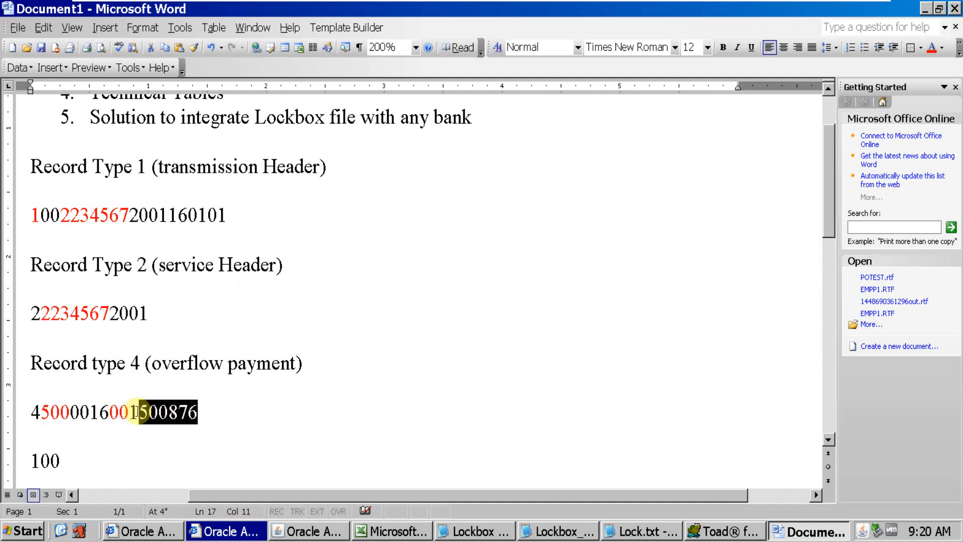
Check Invoice 1's justification in Oracle Applications, then reselect and copy the six invoice digits in Word's type 4 record
key("alt+Tab")
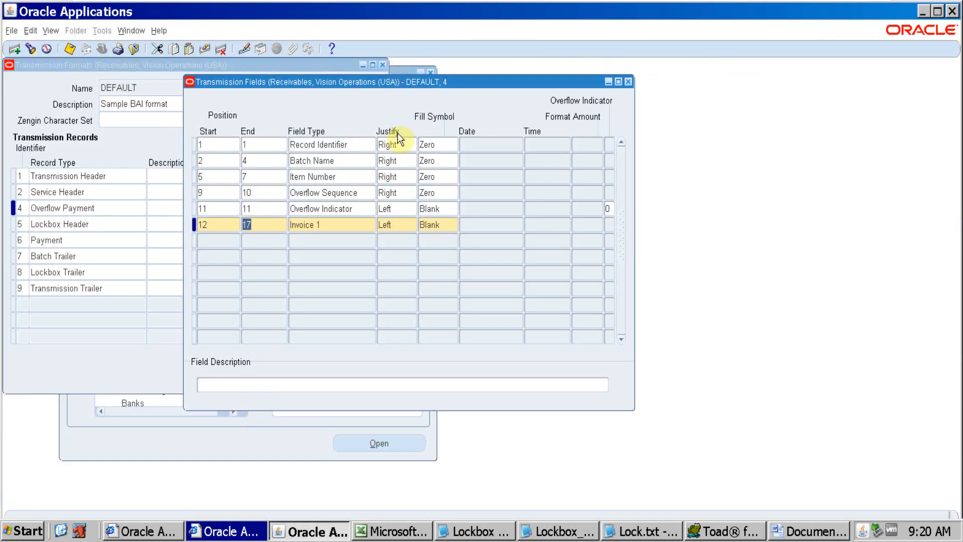
left_click(398, 223)
left_click(401, 226)
key("alt+Tab")
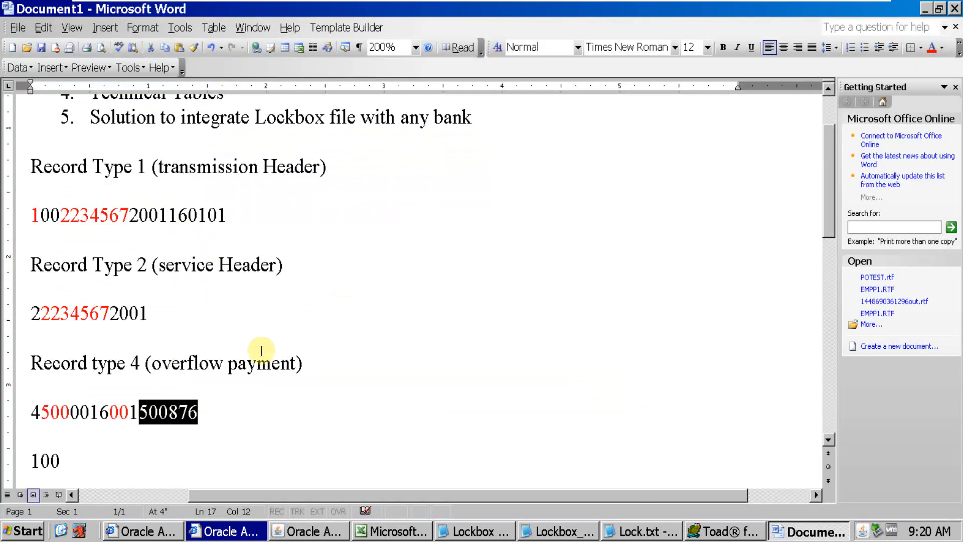
left_click(146, 412)
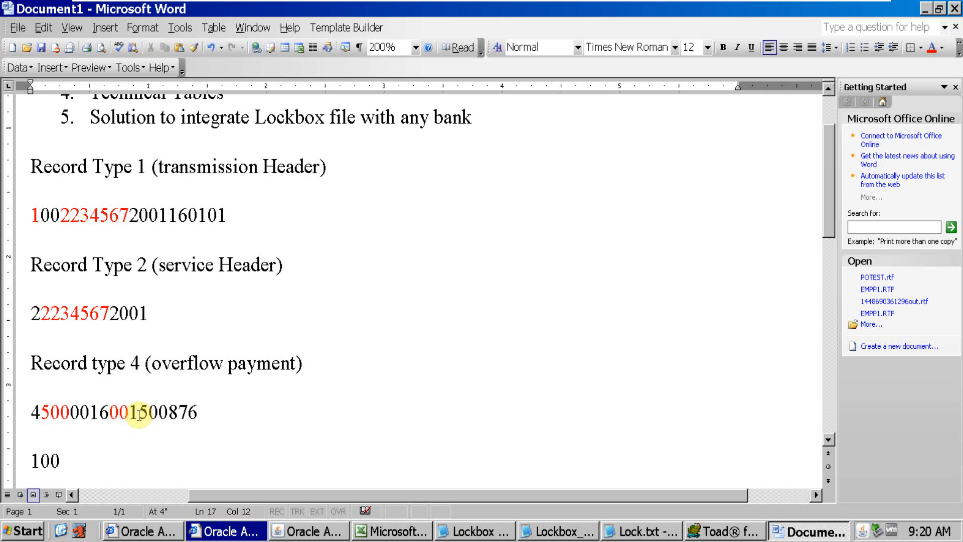
left_click_drag(140, 412, 198, 413)
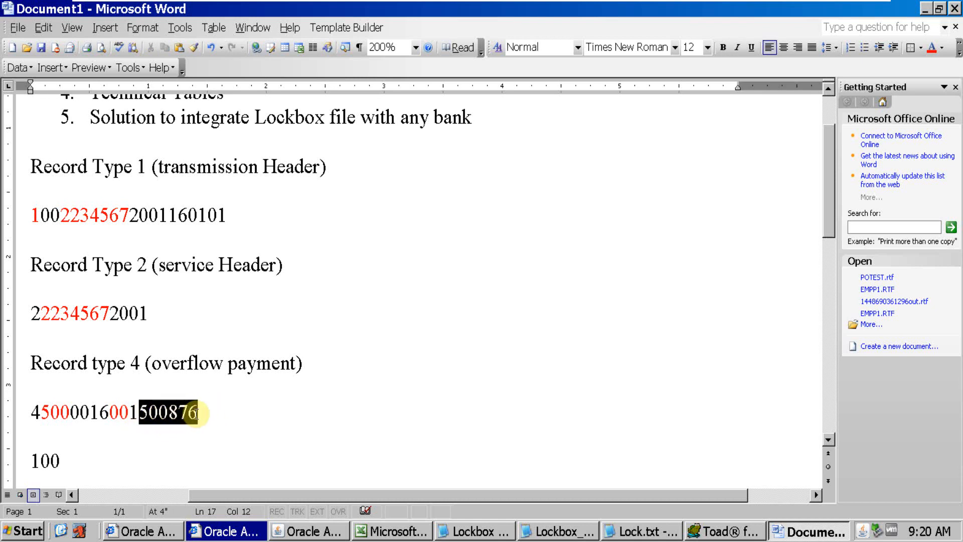
key("ctrl+c")
Highlight all six invoice digits and then the final 876 in Word, comparing them with the Invoice 1 field in Oracle Applications
key("alt+Tab")
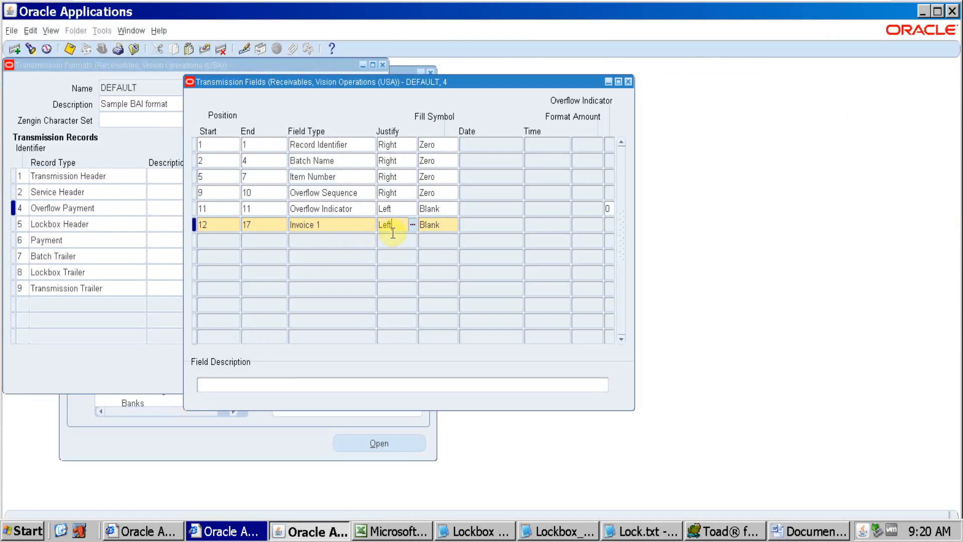
key("alt+Tab")
left_click(157, 412)
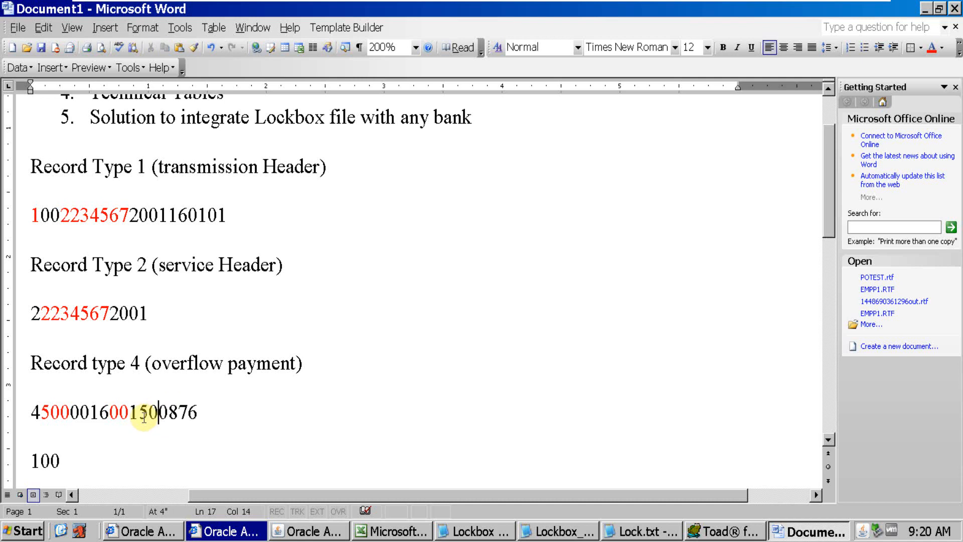
left_click_drag(139, 416, 196, 417)
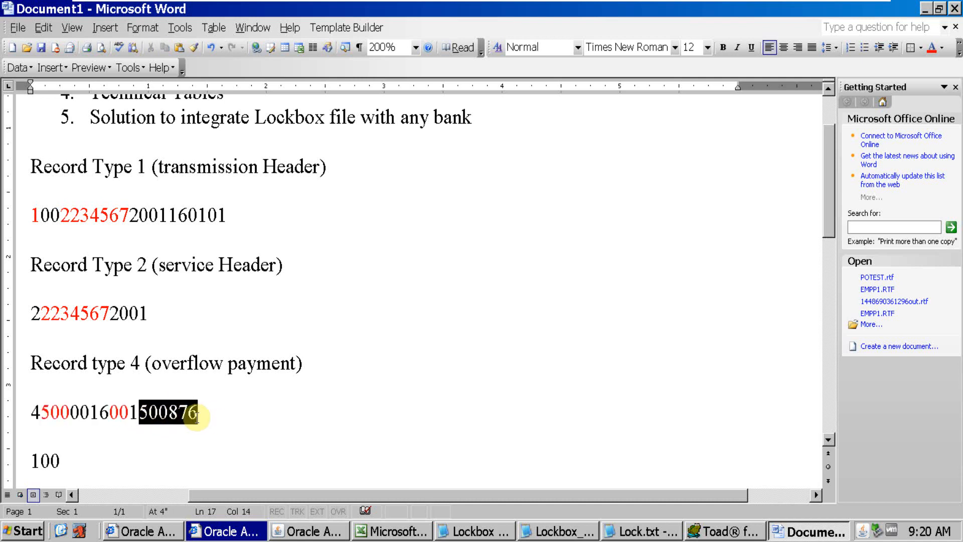
left_click(165, 413)
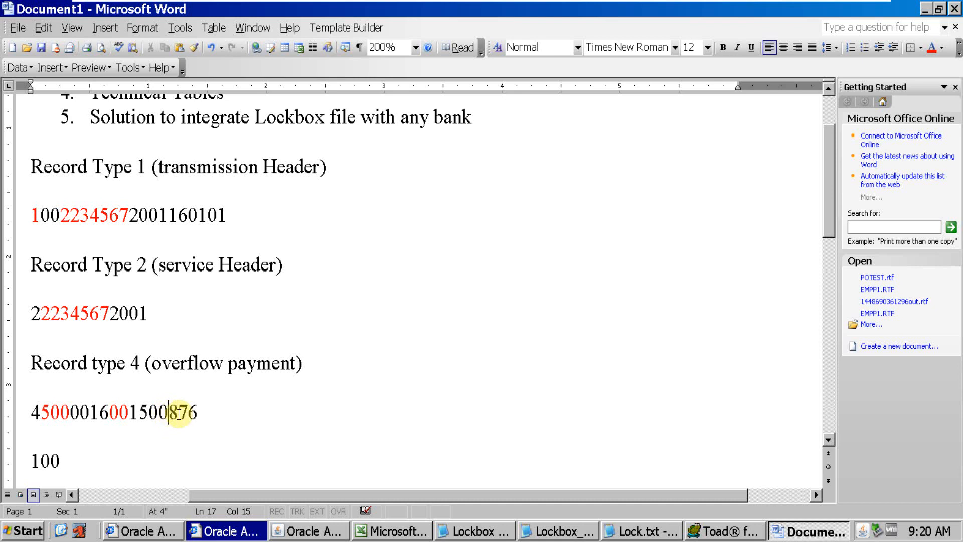
left_click_drag(170, 412, 199, 413)
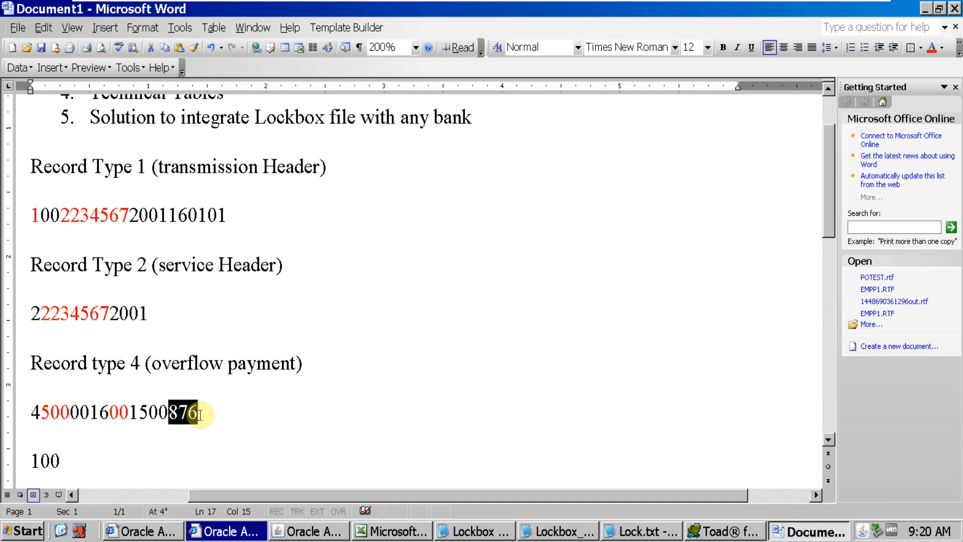
key("alt+Tab")
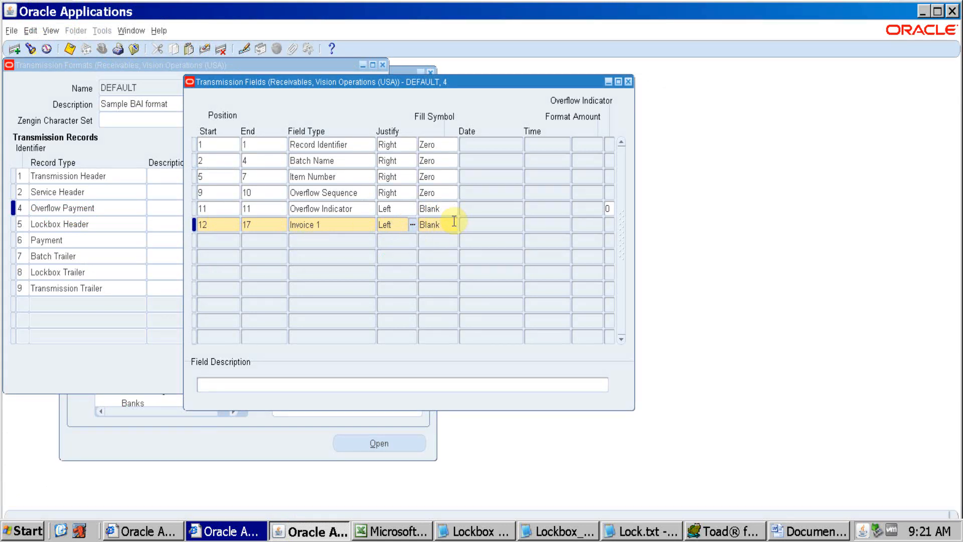
key("alt+Tab")
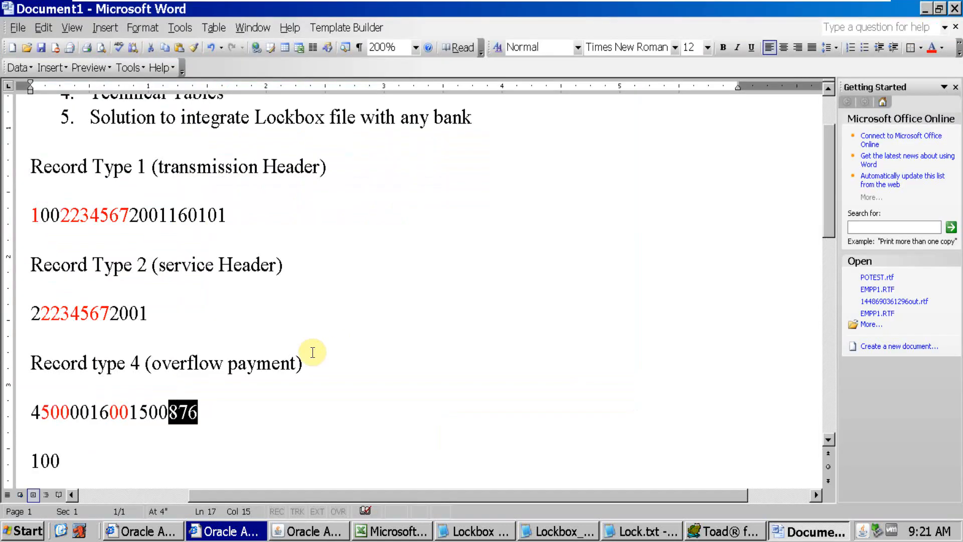
Replace the digits 500 before the final 876 with 000 in Word's type 4 record
left_click(170, 413)
left_click_drag(170, 414, 142, 414)
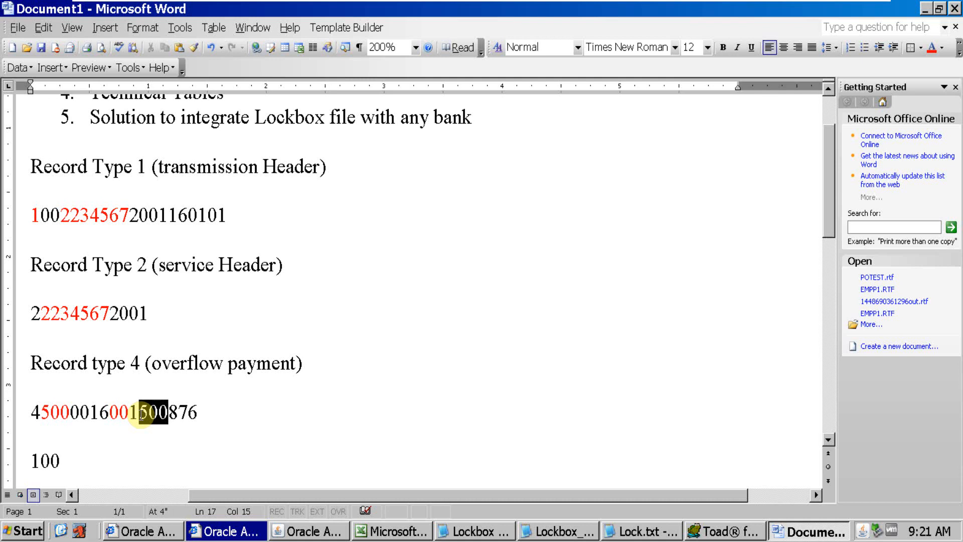
left_click_drag(142, 415, 142, 415)
type("000")
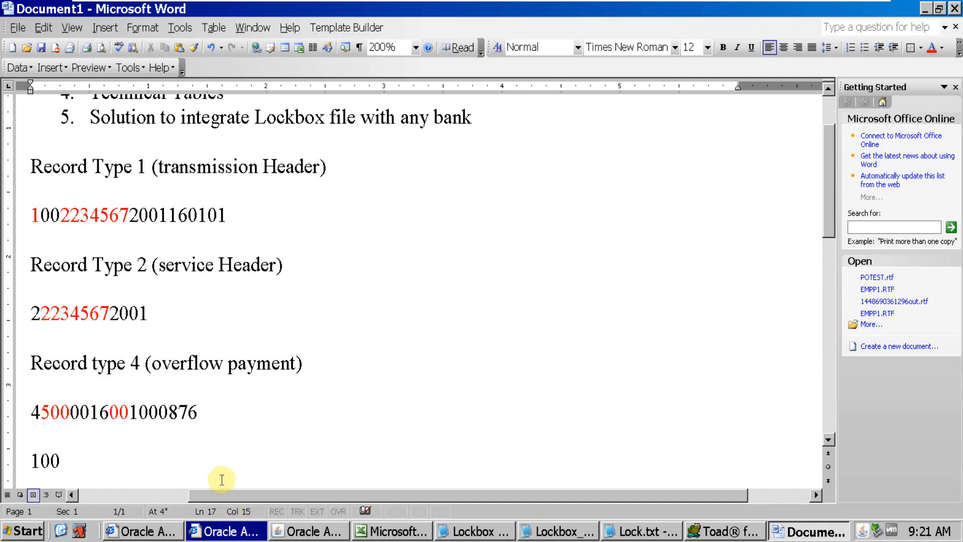
Place the cursor before the zero-padded invoice digits in Word and check Invoice 1's start position in Oracle Applications
left_click(140, 408)
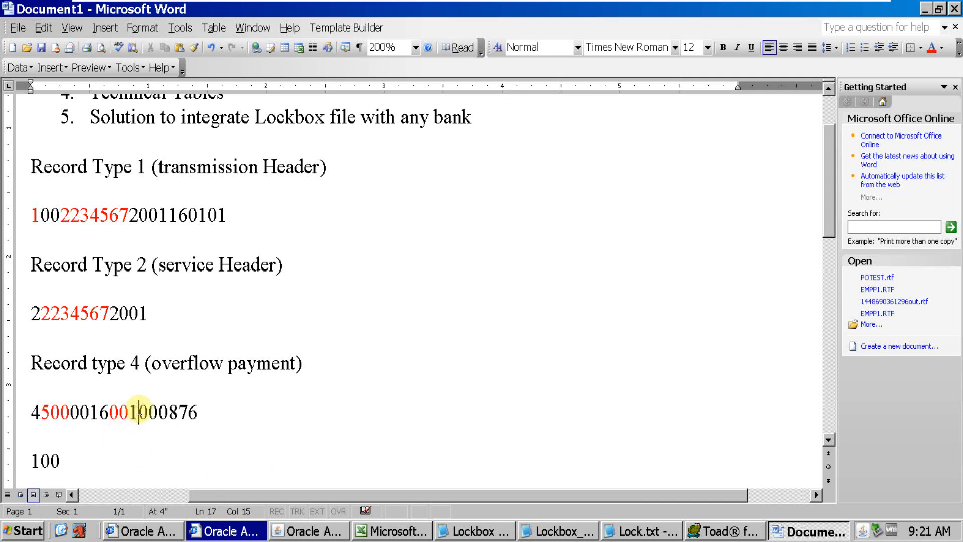
key("alt+Tab")
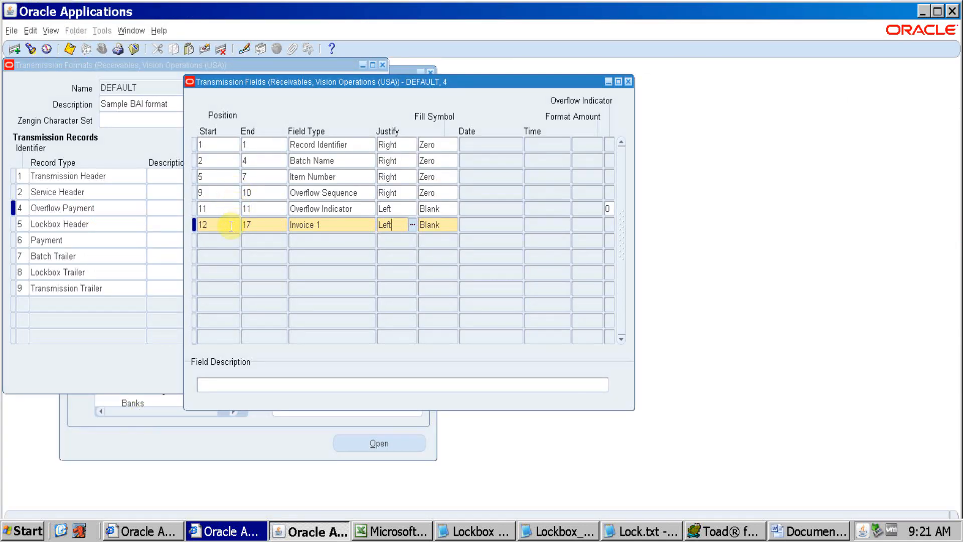
left_click(231, 226)
key("alt+Tab")
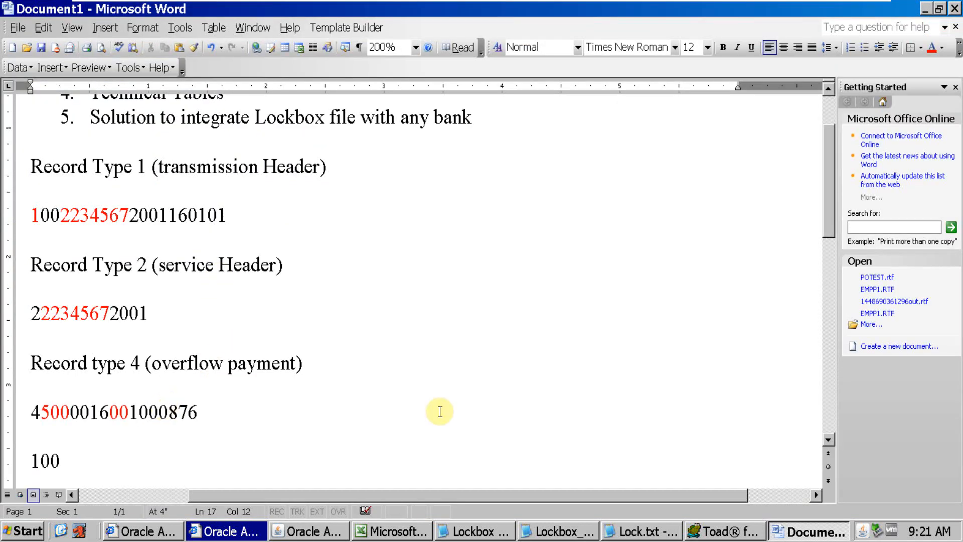
Move through the zero-padded invoice digits in Word's type 4 record and highlight the final 876
key("Right")
key("Right")
key("Right")
key("Right")
key("alt+Tab")
key("alt+Tab")
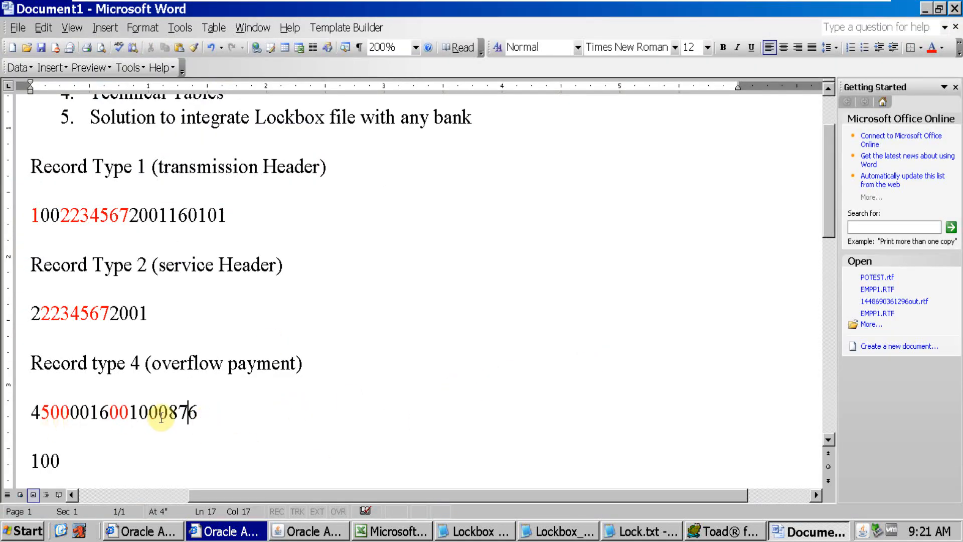
key("shift+Right")
left_click_drag(182, 413, 173, 413)
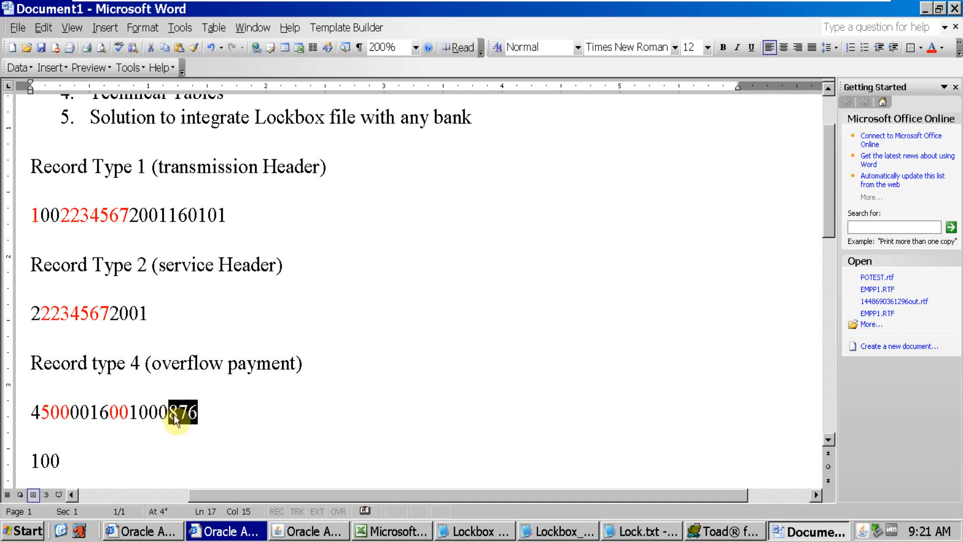
Change the first padded zero of the invoice digits back to 5 in Word and review Invoice 1's fill symbol in Oracle Applications
left_click(147, 413)
key("BackSpace")
type("5")
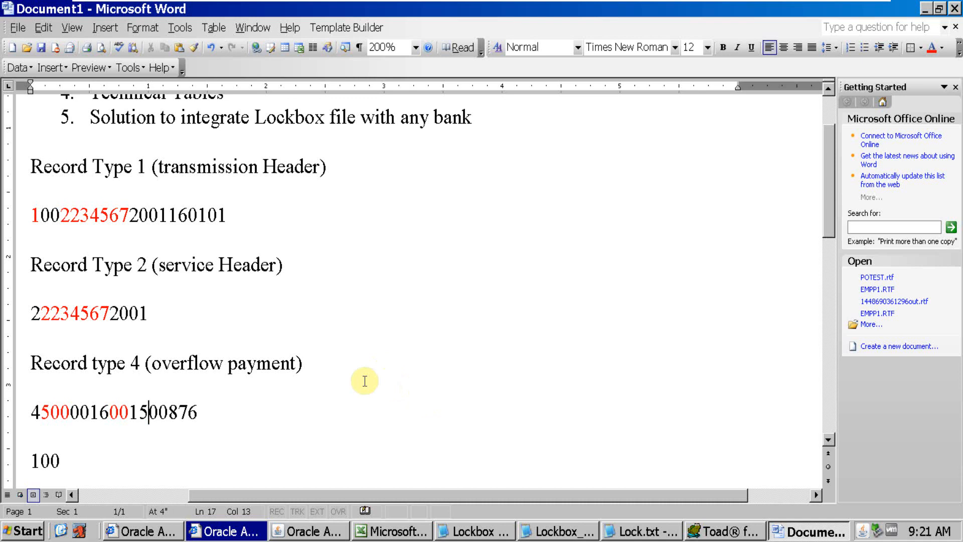
key("alt+Tab")
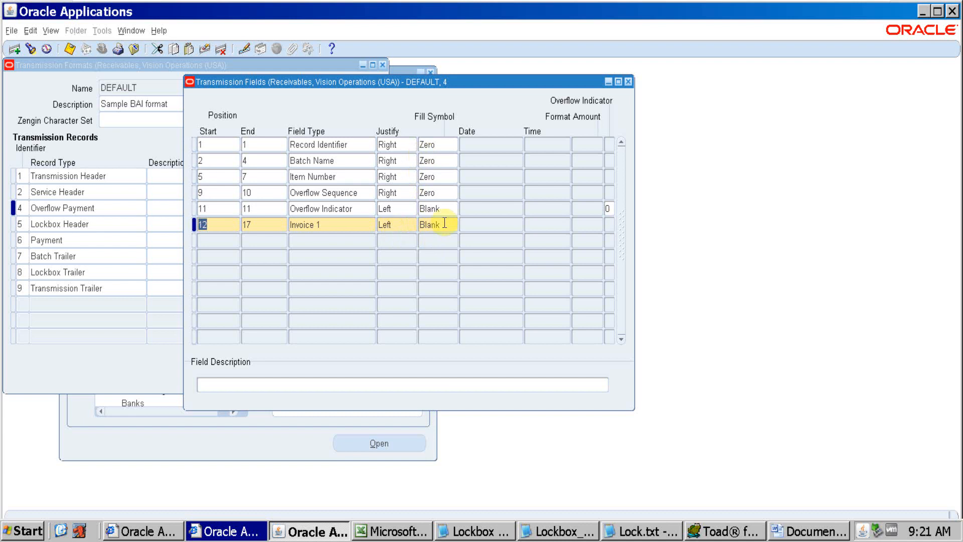
key("alt+Tab")
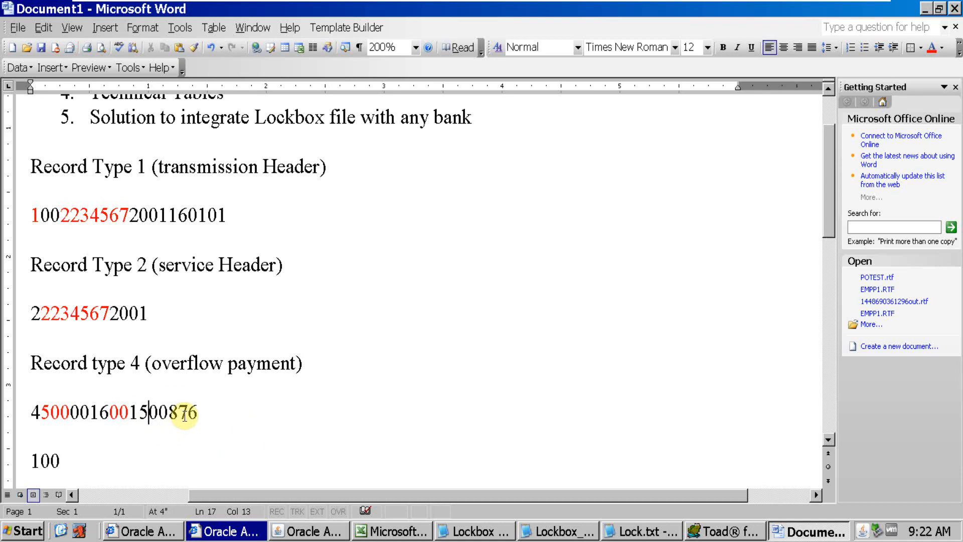
Close the type 4 fields in Oracle Applications and open the transmission fields of record type 5, Lockbox Header, at Record Identifier
key("alt+Tab")
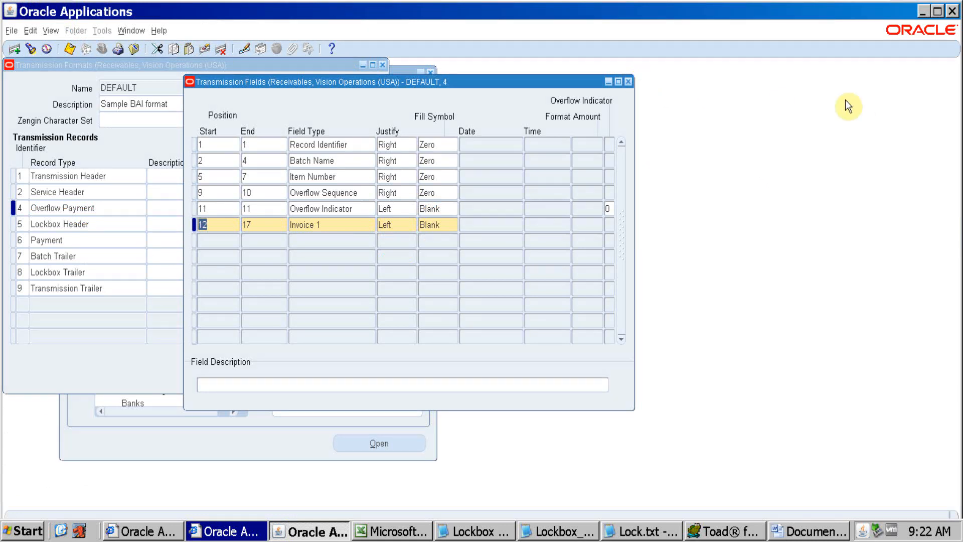
left_click(628, 81)
left_click(110, 221)
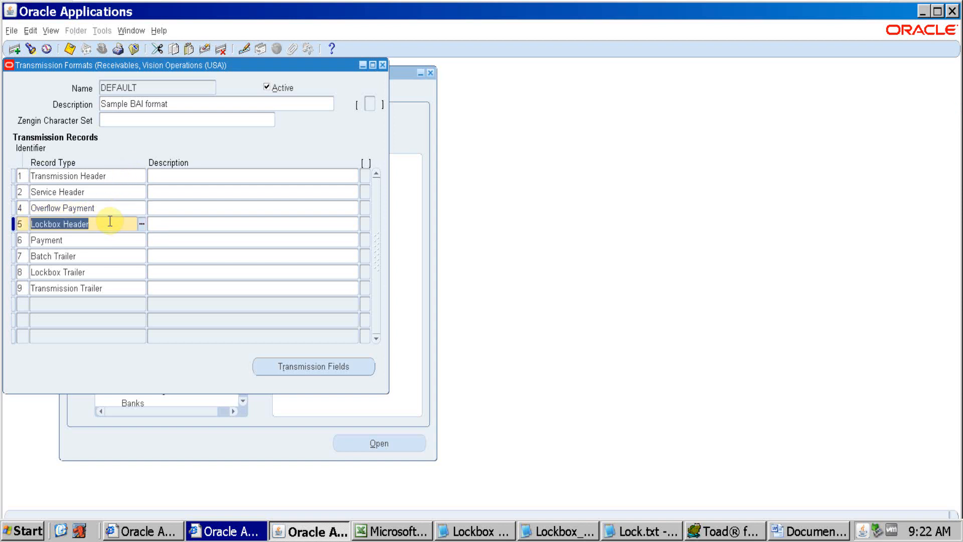
left_click(282, 370)
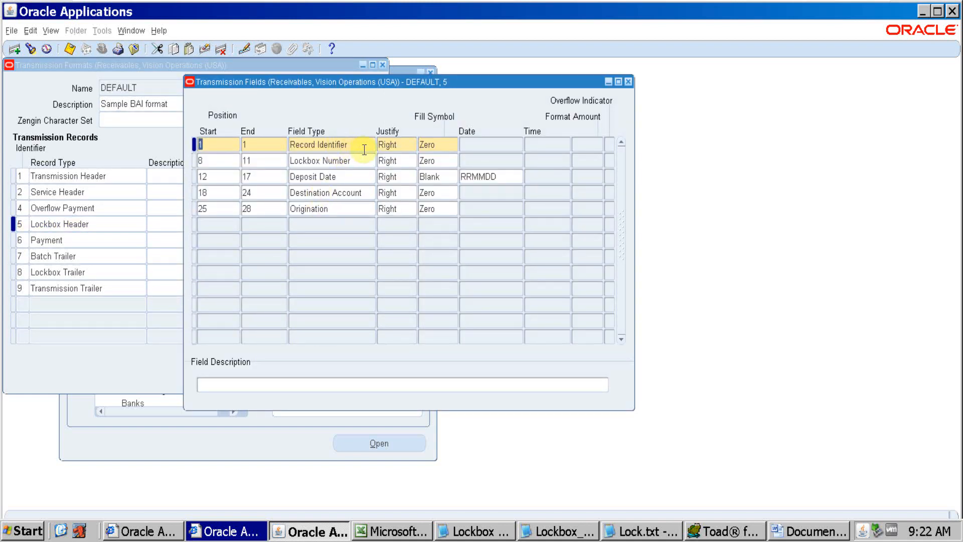
left_click(364, 145)
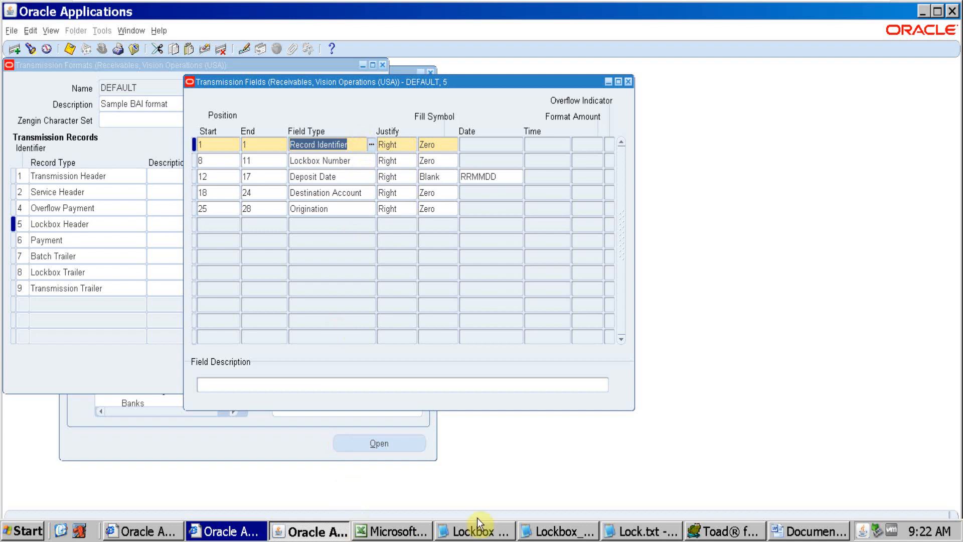
Copy the type 5 record from Lockbox_Testing_1.dat into Word under the heading "Record type 5", replacing the 100 below the type 4 record
left_click(538, 531)
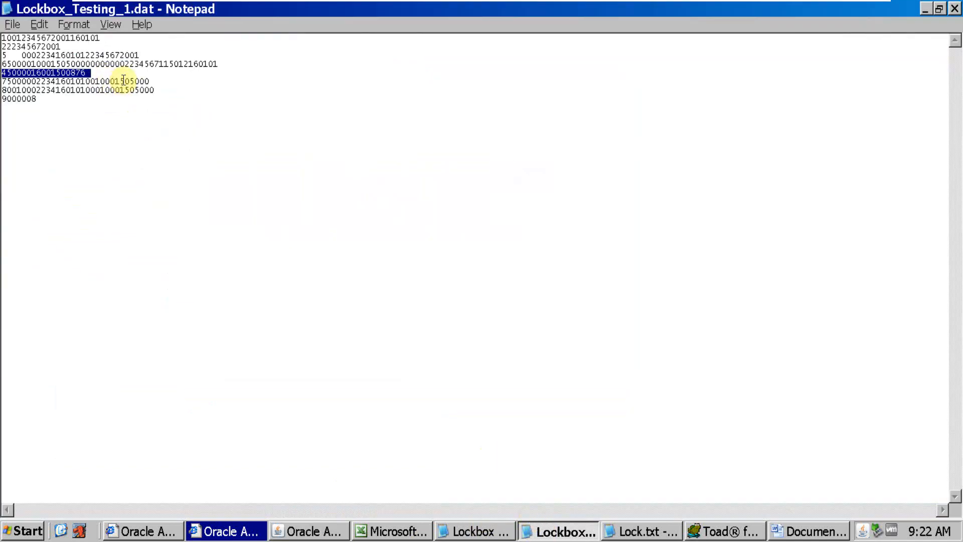
left_click_drag(140, 55, 1, 57)
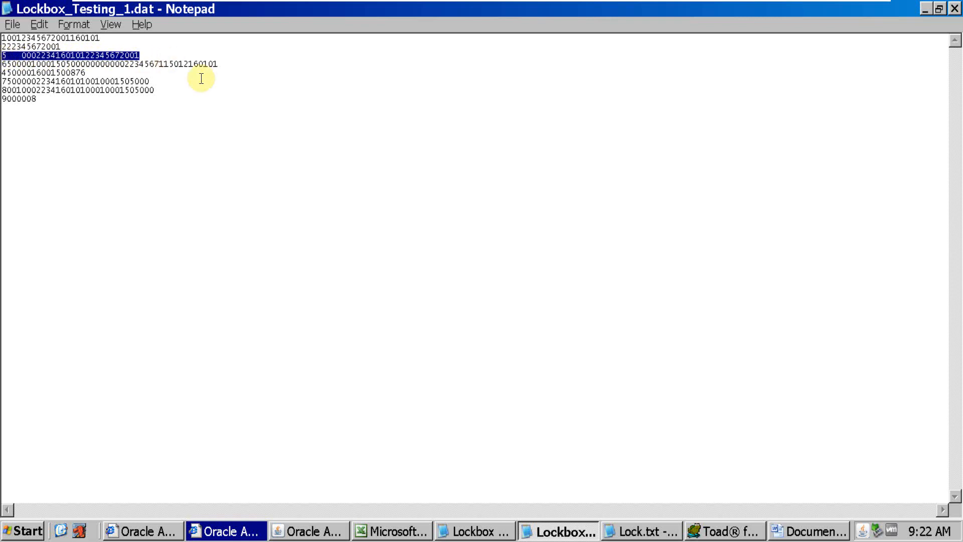
left_click(324, 531)
left_click(802, 530)
left_click_drag(115, 470, 25, 459)
type("Record type")
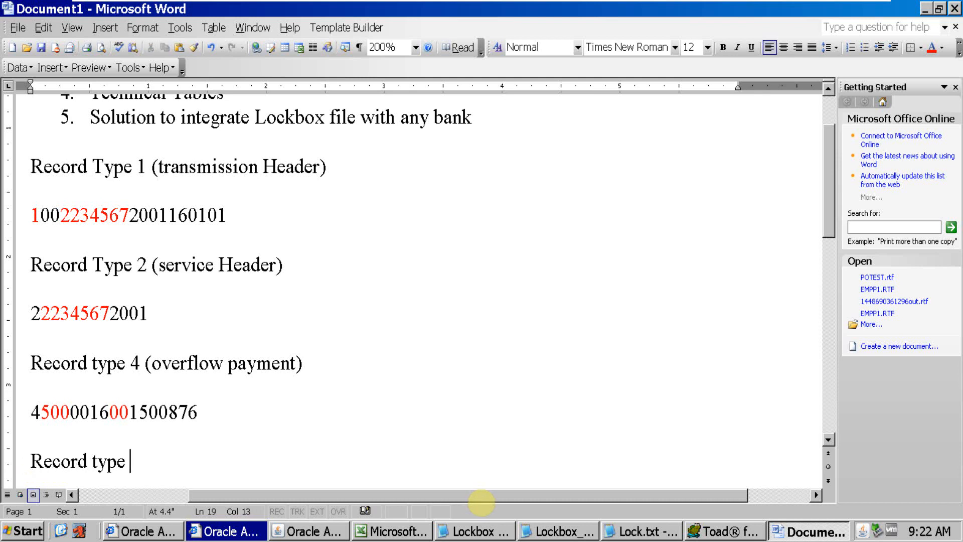
type(" 5")
key("Return")
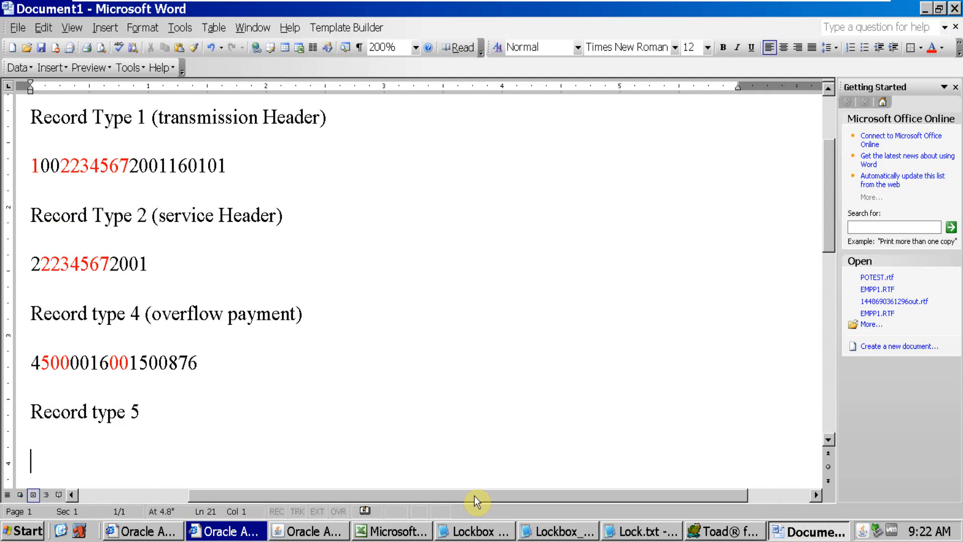
key("ctrl+v")
Compare the Lockbox Number start position in Oracle Applications with the identifier and blanks at the start of Word's type 5 record
key("alt+Tab")
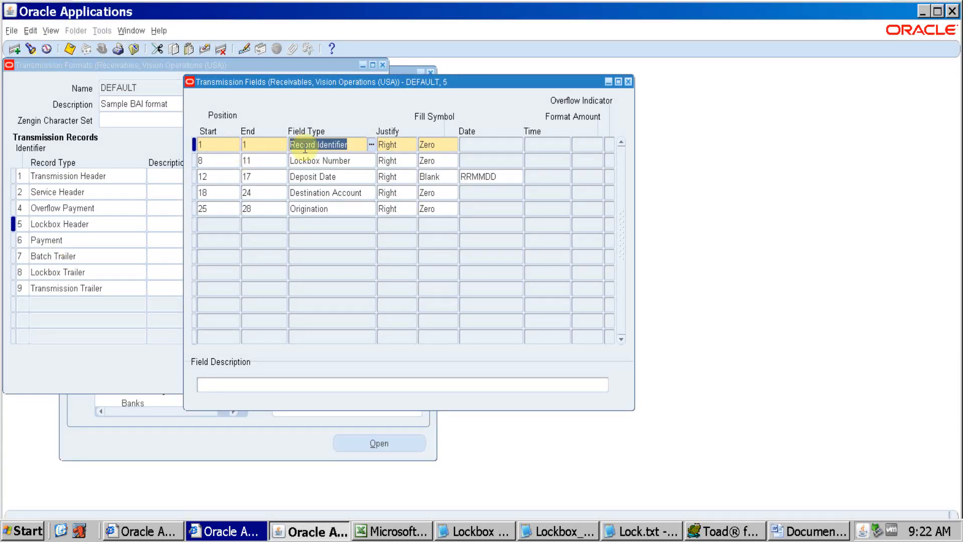
left_click(222, 162)
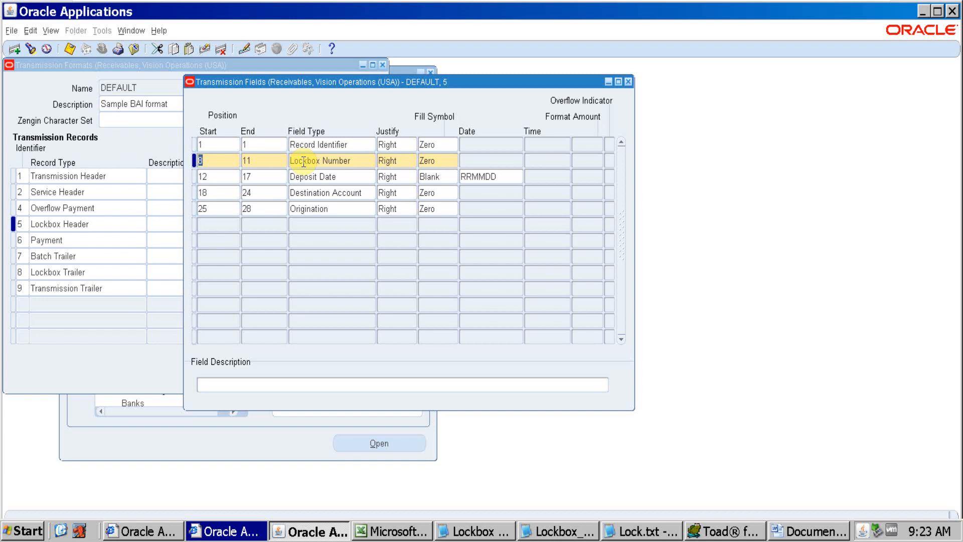
key("alt+Tab")
key("alt+Tab")
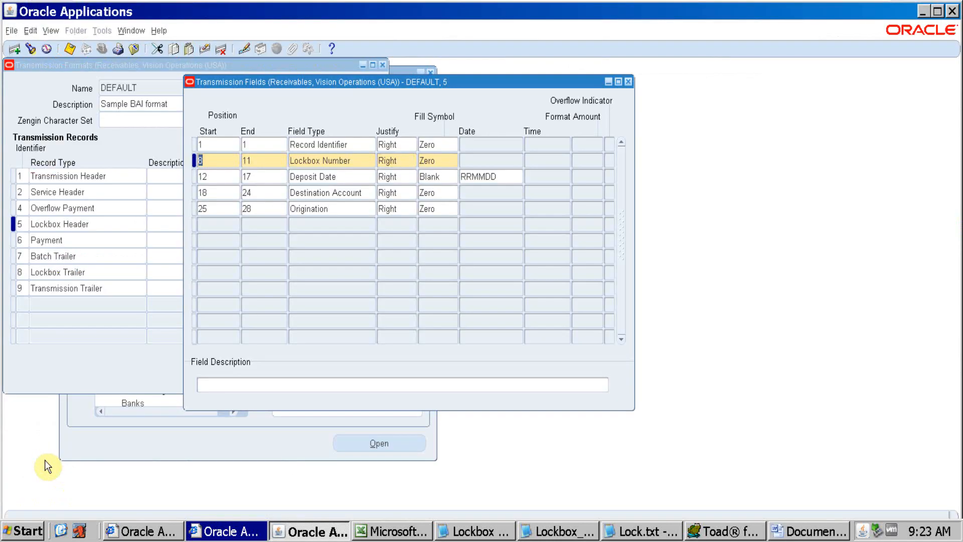
key("alt+Tab")
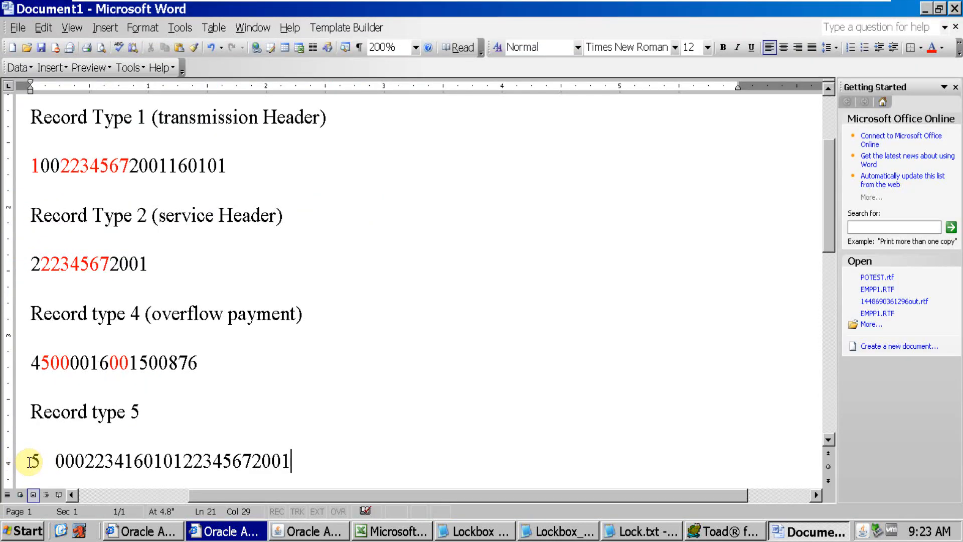
key("alt+Tab")
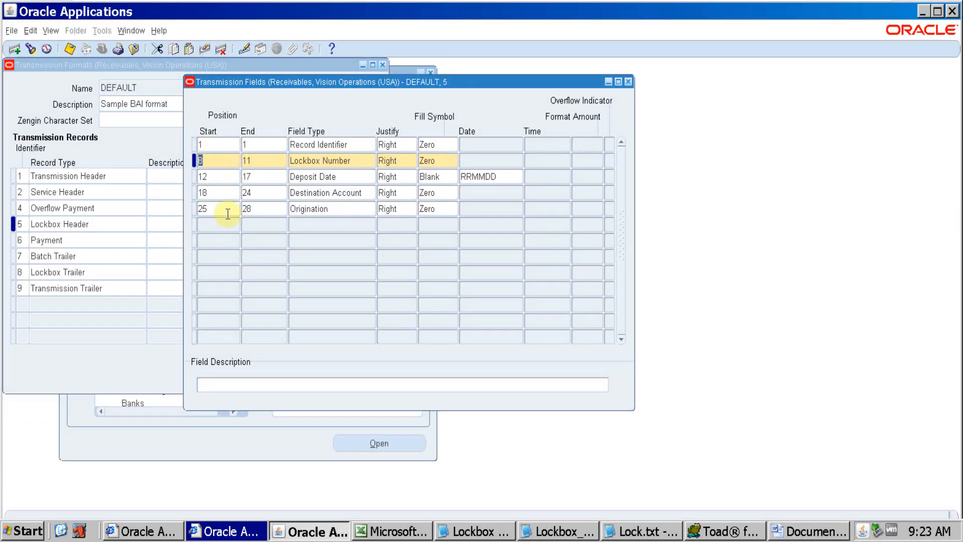
Compare the Record Identifier and Lockbox Number positions in Oracle Applications with the start of the type 5 record in Word
key("alt+Tab")
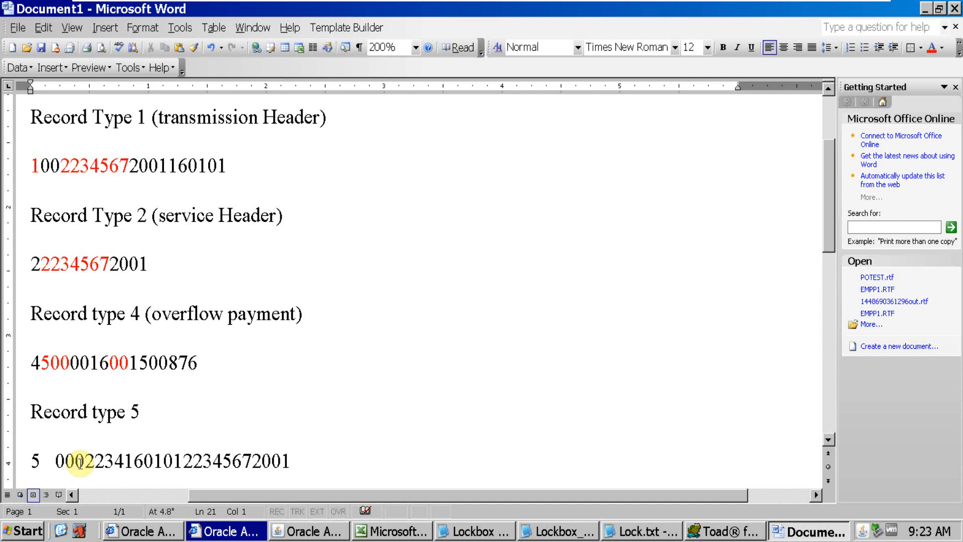
key("alt+Tab")
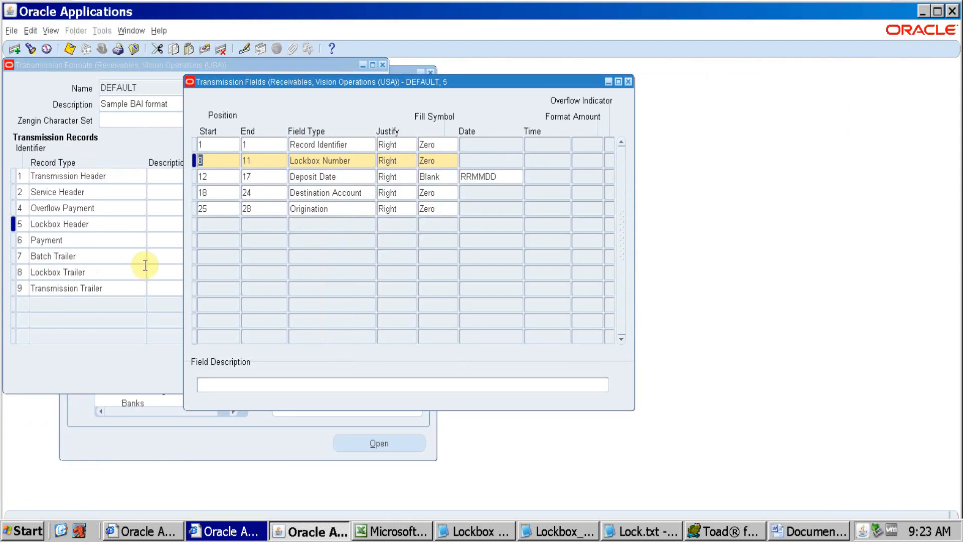
left_click(214, 147)
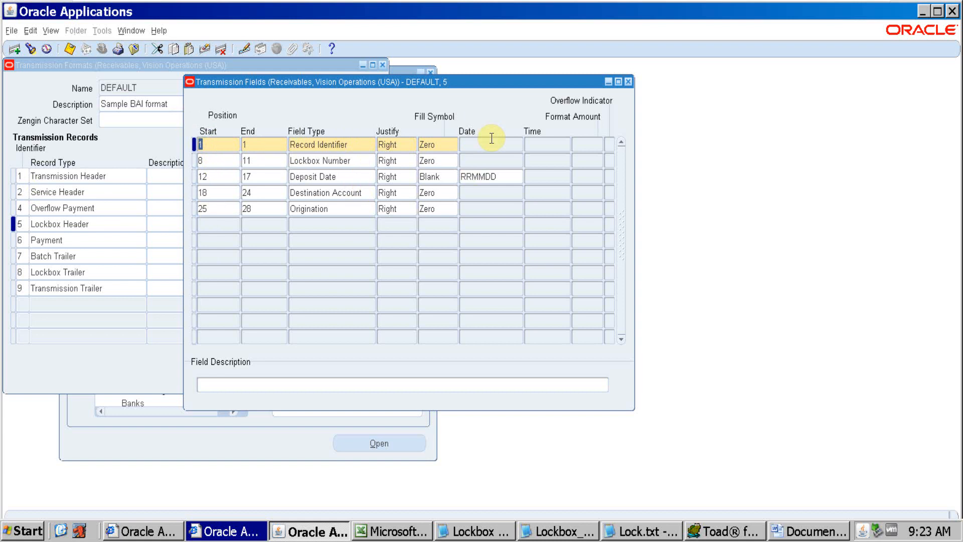
key("alt+Tab")
left_click_drag(55, 460, 96, 462)
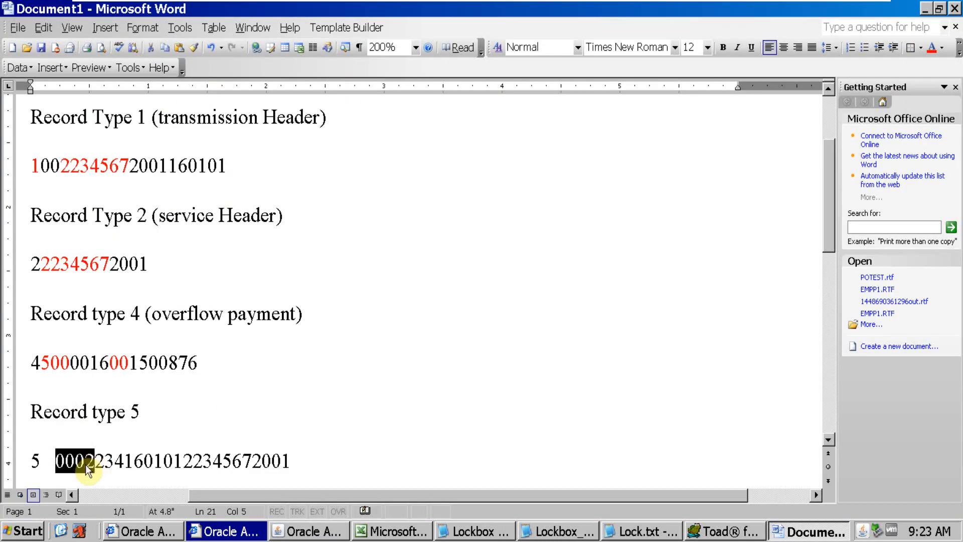
left_click(64, 465)
key("alt+Tab")
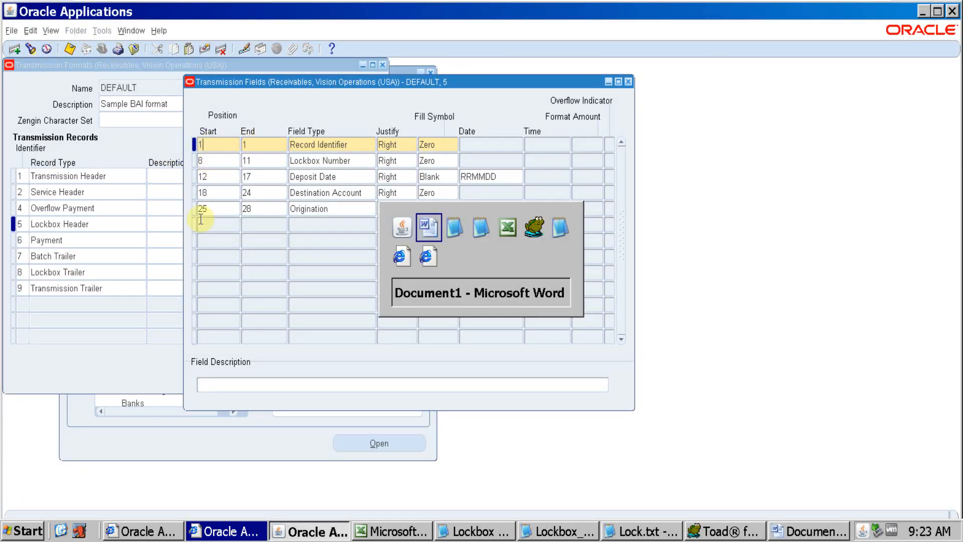
key("alt+Tab")
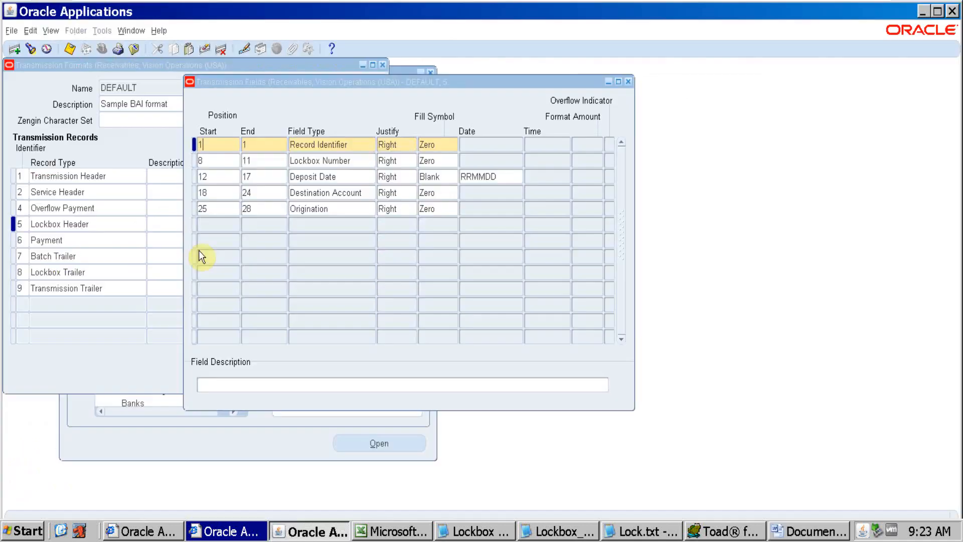
key("alt+Tab")
left_click(217, 164)
key("alt+Tab")
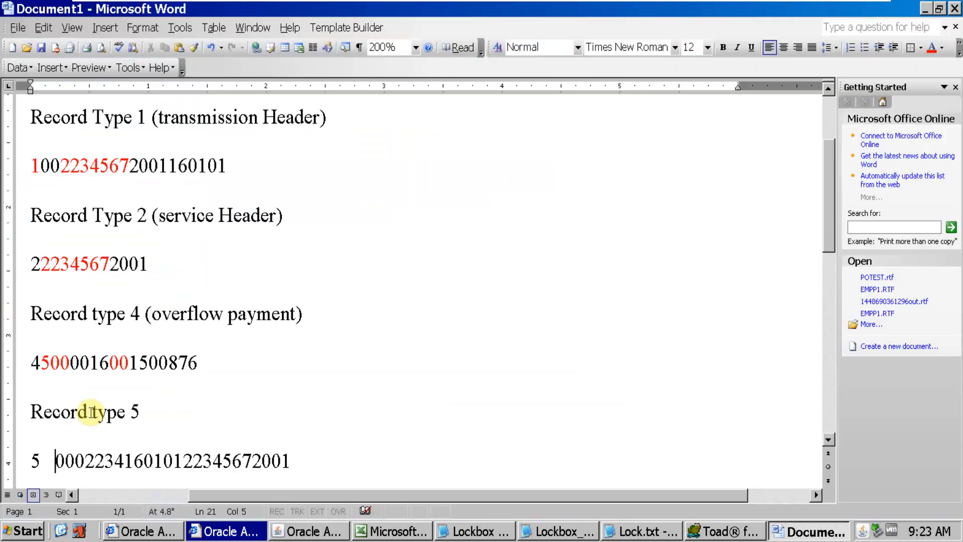
Count through Word's type 5 record character by character to locate the Lockbox Number, checking its positions in Oracle Applications
left_click(35, 460)
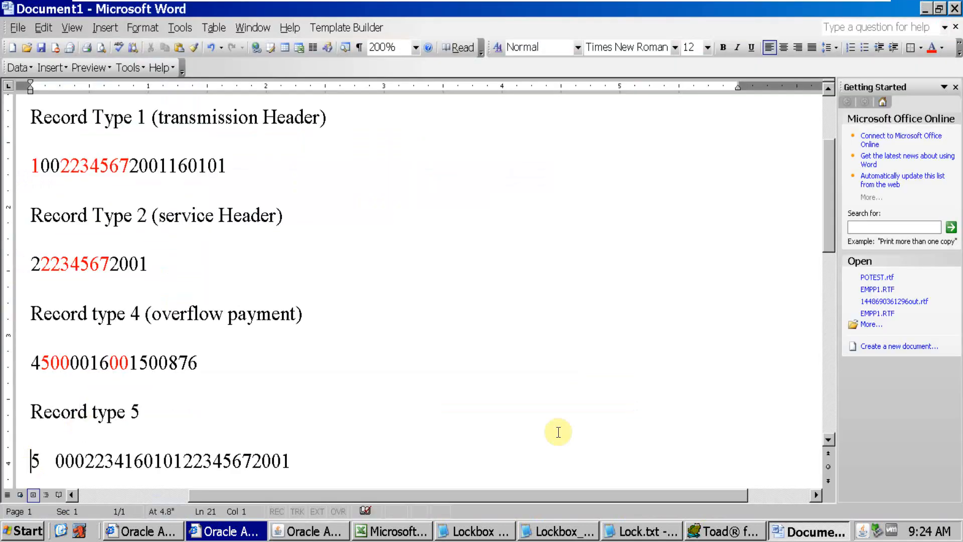
key("Right")
key("Right")
key("Right")
key("Right")
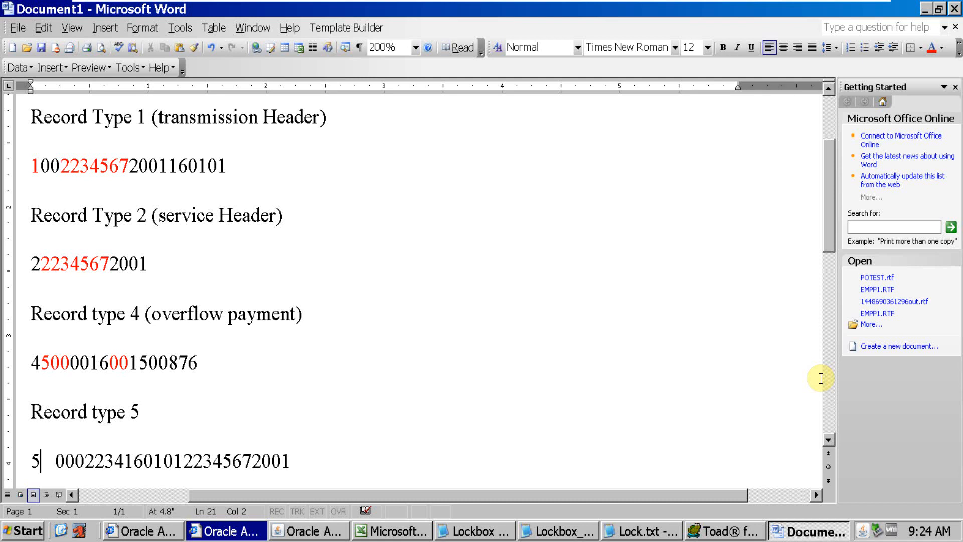
key("Right")
key("Right")
key("alt+Tab")
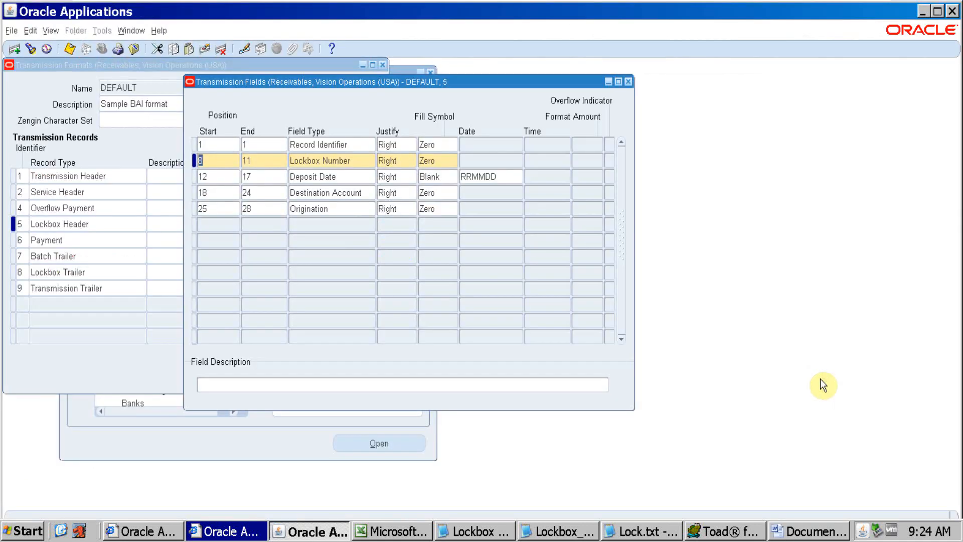
key("alt+Tab")
key("Right")
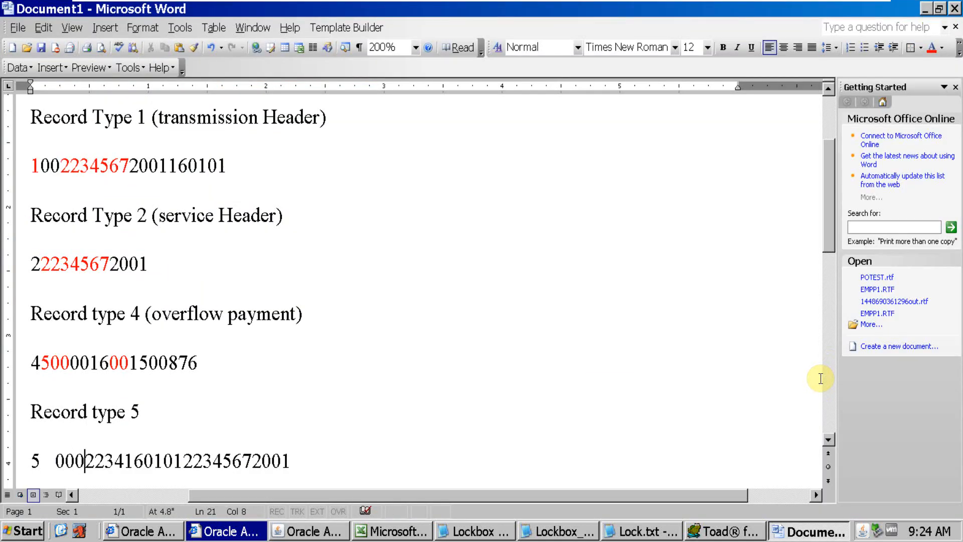
key("alt+Tab")
key("alt+Tab")
key("Right")
key("Right")
key("Right")
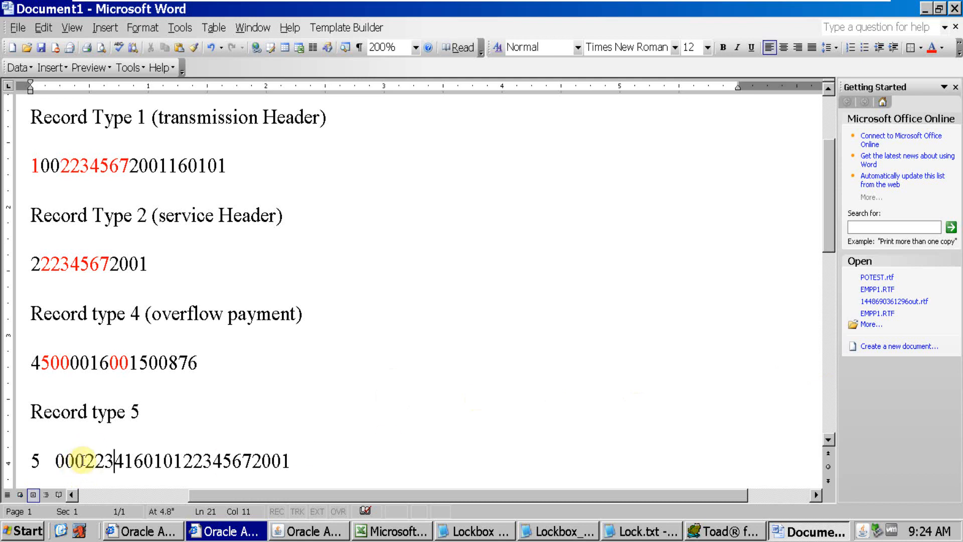
Colour the Lockbox Number digits after the three padded zeros red in Word's type 5 record
left_click_drag(85, 459, 125, 461)
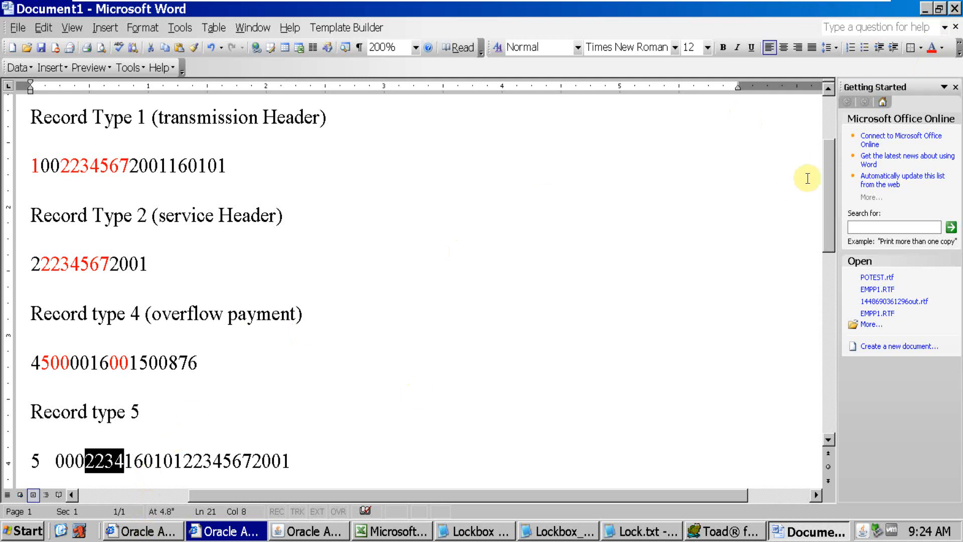
left_click(934, 53)
left_click(271, 461)
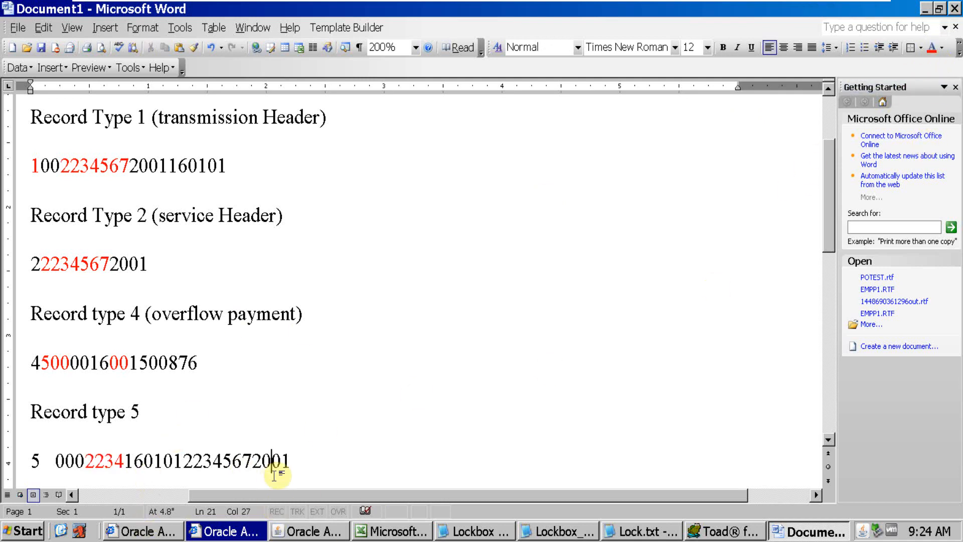
Check the Lockbox number entry on the GL Ledger sheet of Oracle Data.xls in Excel and return to Word
left_click(394, 533)
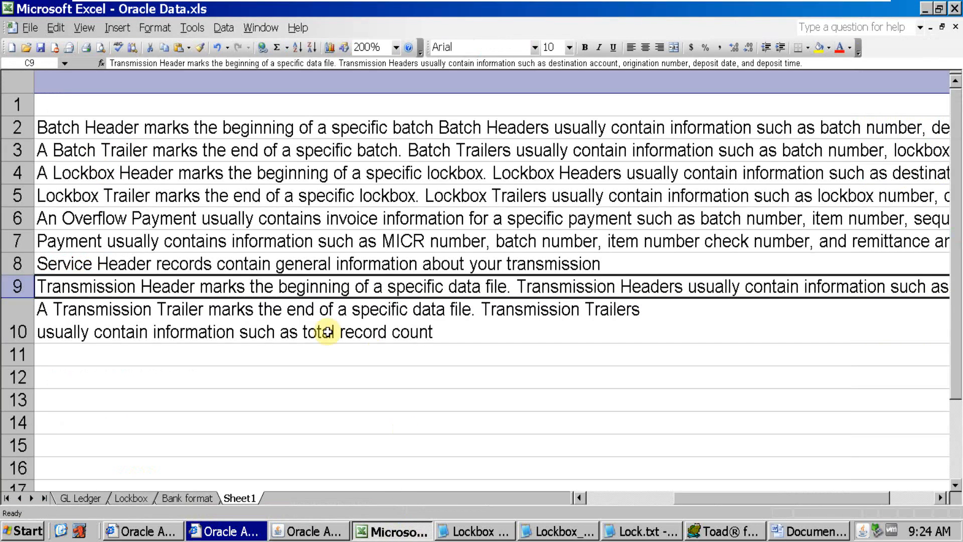
left_click(137, 499)
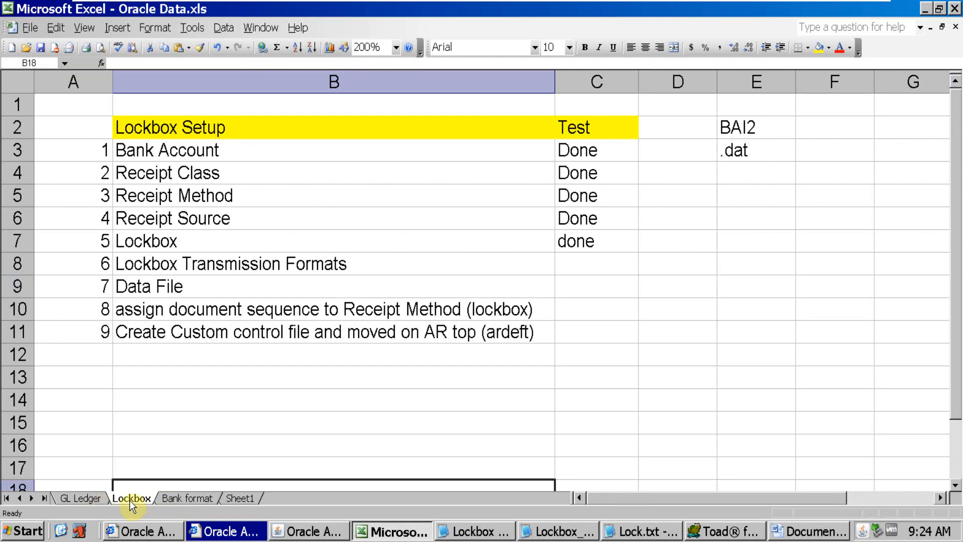
left_click(103, 497)
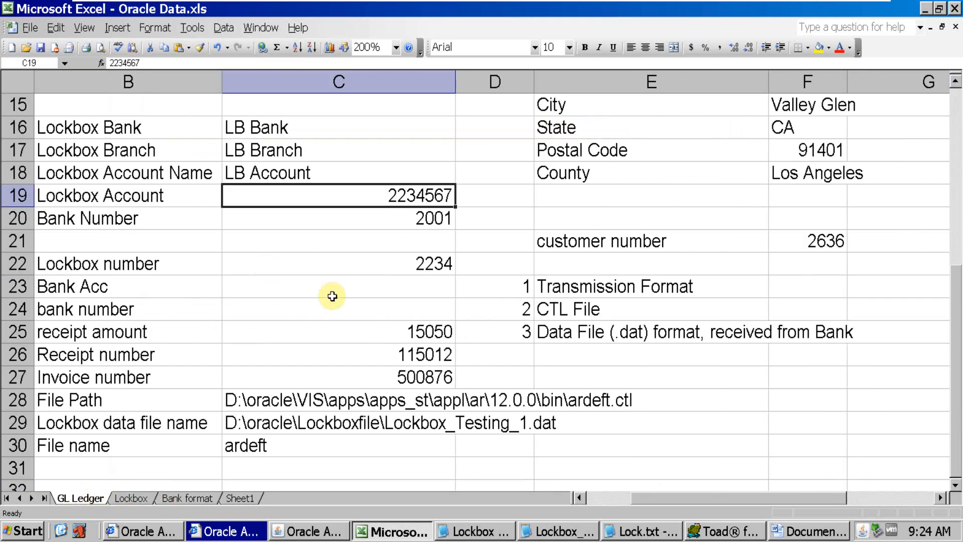
left_click(400, 266)
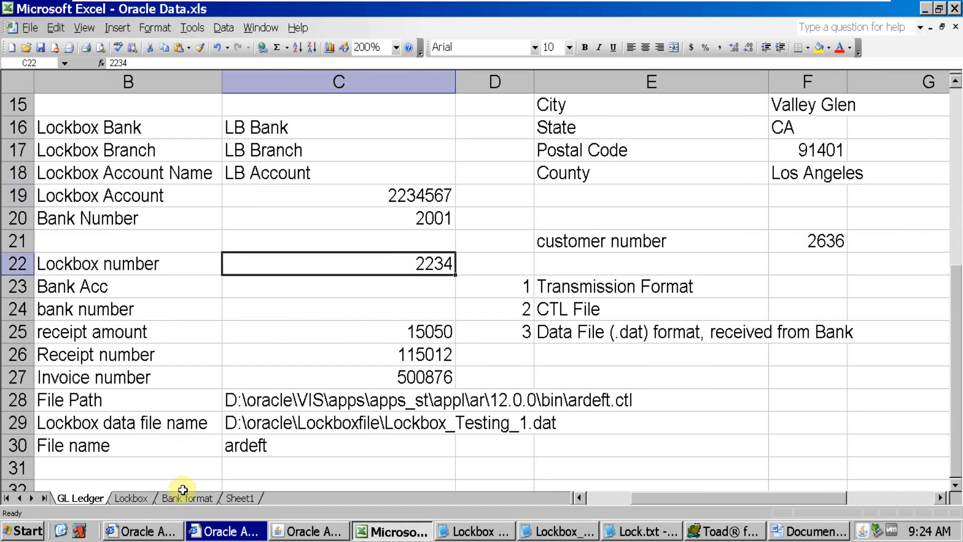
left_click(228, 498)
key("alt+Tab")
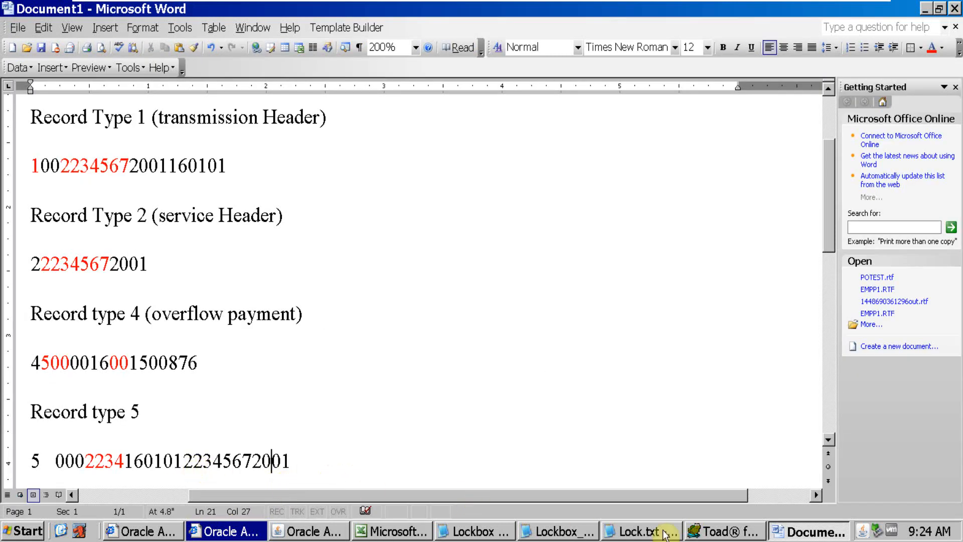
Match the Deposit Date positions in Oracle Applications to the date digits following the lockbox number in Word's type 5 record
left_click(317, 530)
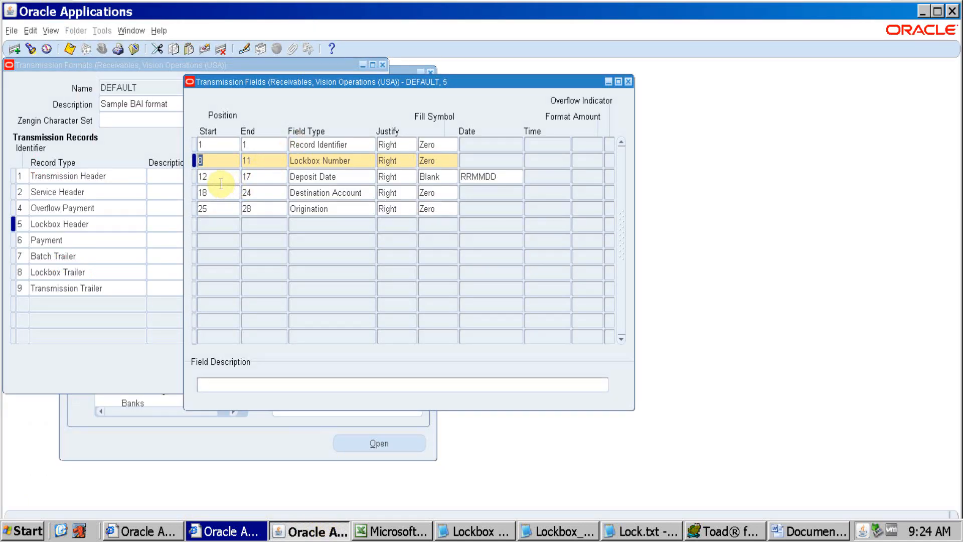
key("alt+Tab")
left_click(125, 460)
key("Right")
key("Right")
key("Right")
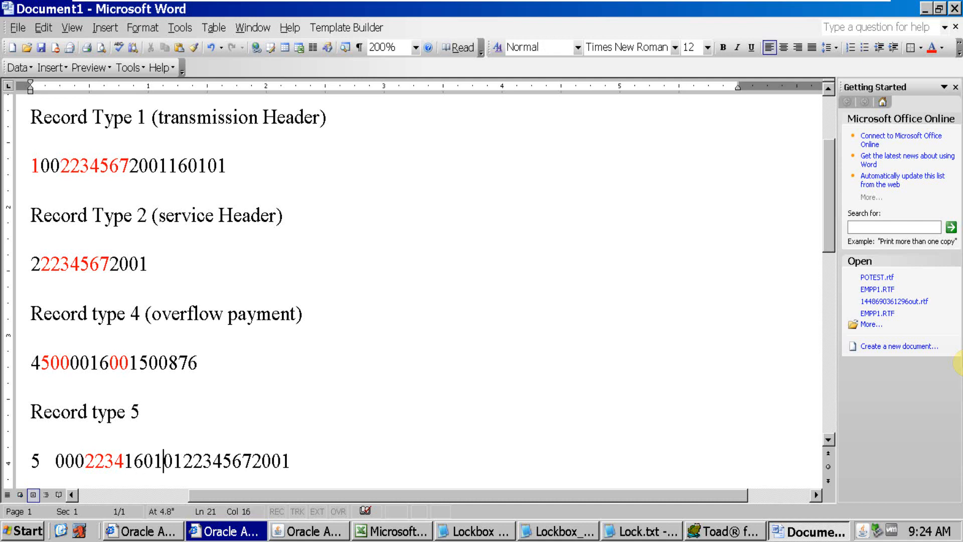
key("alt+Tab")
key("alt+Tab")
key("Right")
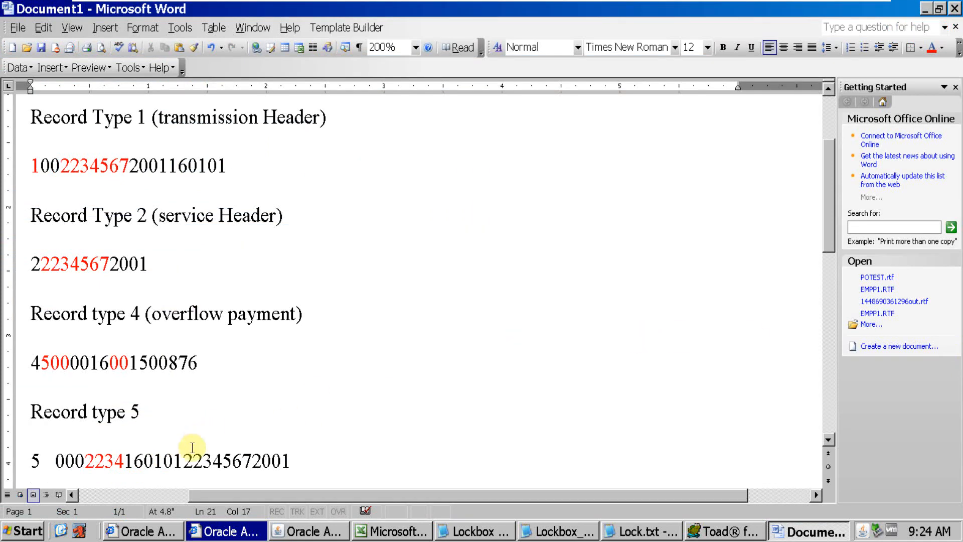
left_click_drag(183, 461, 128, 460)
key("alt+Tab")
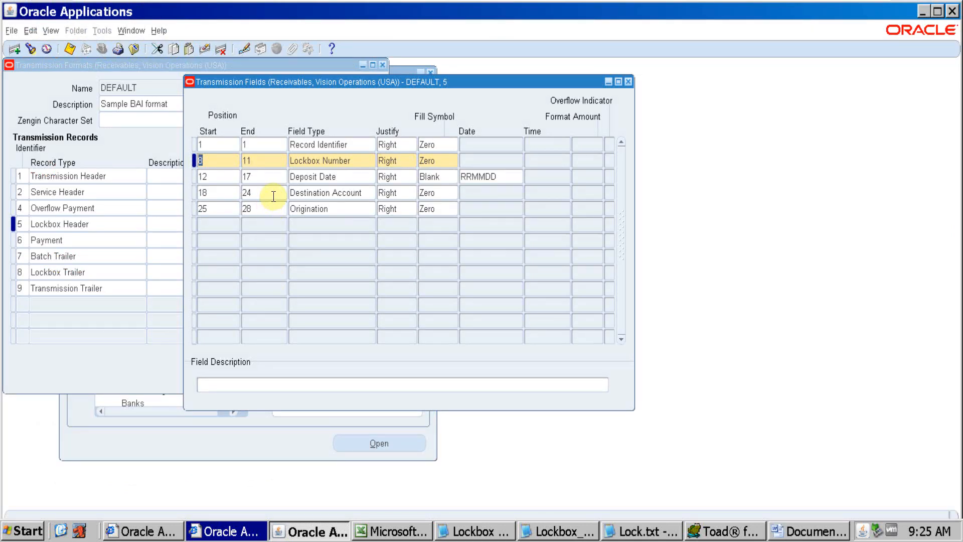
key("alt+Tab")
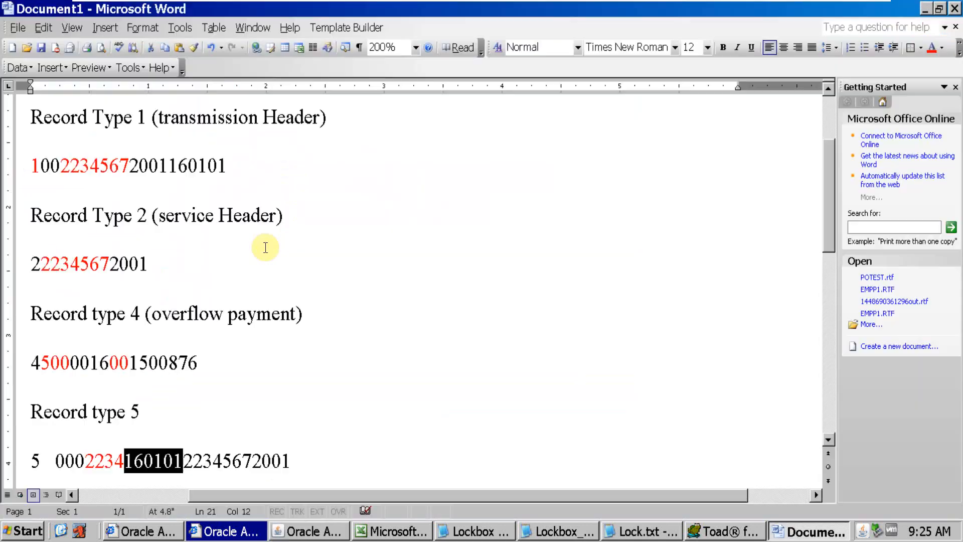
Count off the Destination Account digits after the deposit date in Word's type 5 record and colour them red
left_click(185, 469)
key("Right")
key("Right")
key("Right")
key("Right")
key("Right")
key("Right")
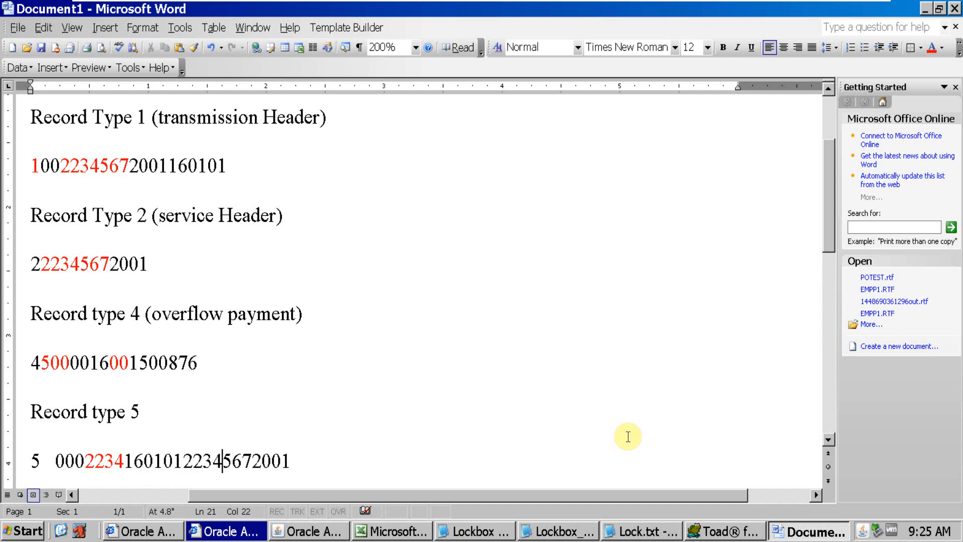
key("alt+Tab")
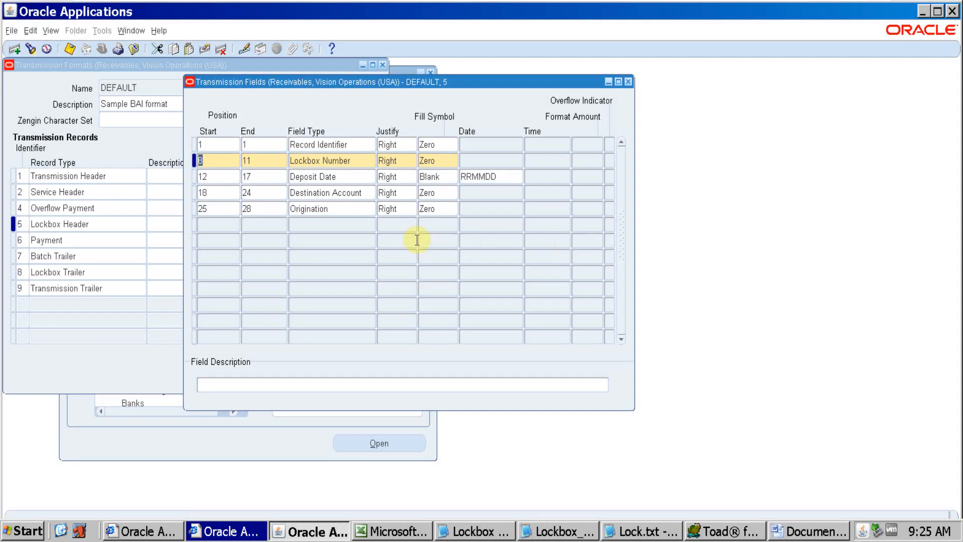
key("alt+Tab")
left_click_drag(183, 461, 253, 462)
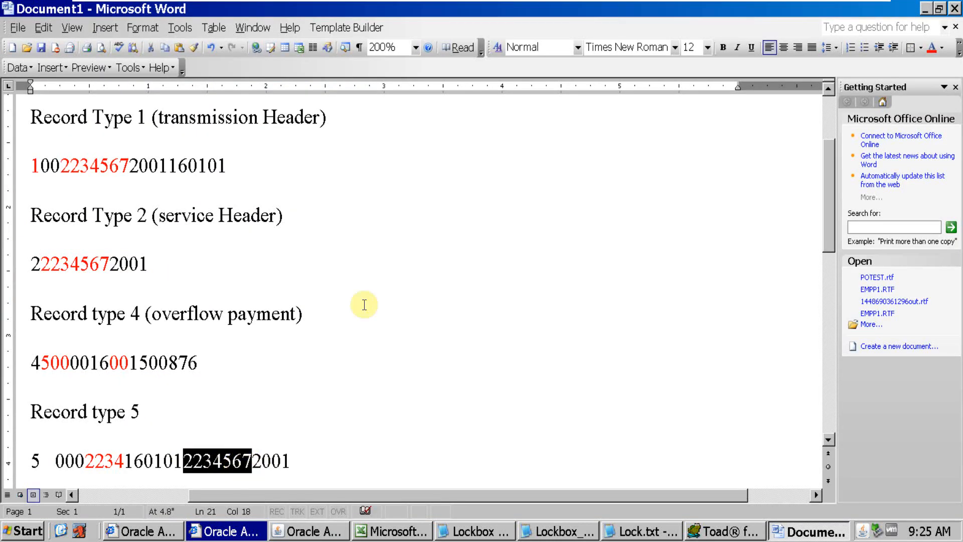
left_click(929, 48)
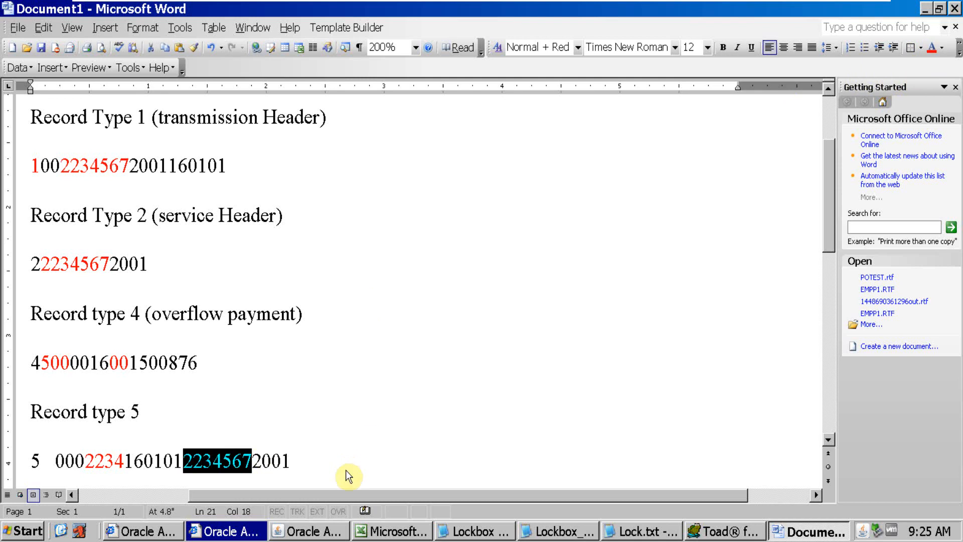
Match the Origination field in Oracle Applications to the last four digits of Word's type 5 record
key("alt+Tab")
left_click(334, 208)
key("alt+Tab")
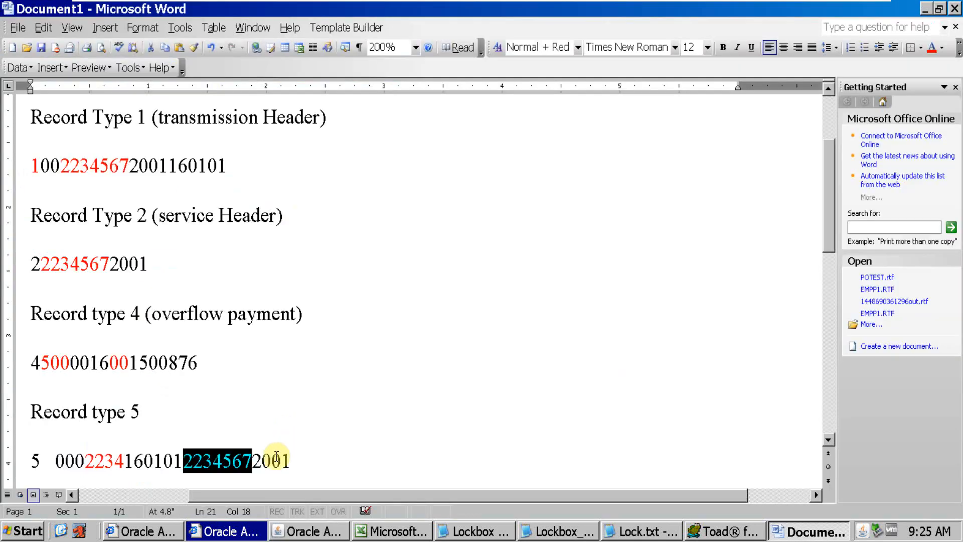
left_click_drag(306, 461, 252, 462)
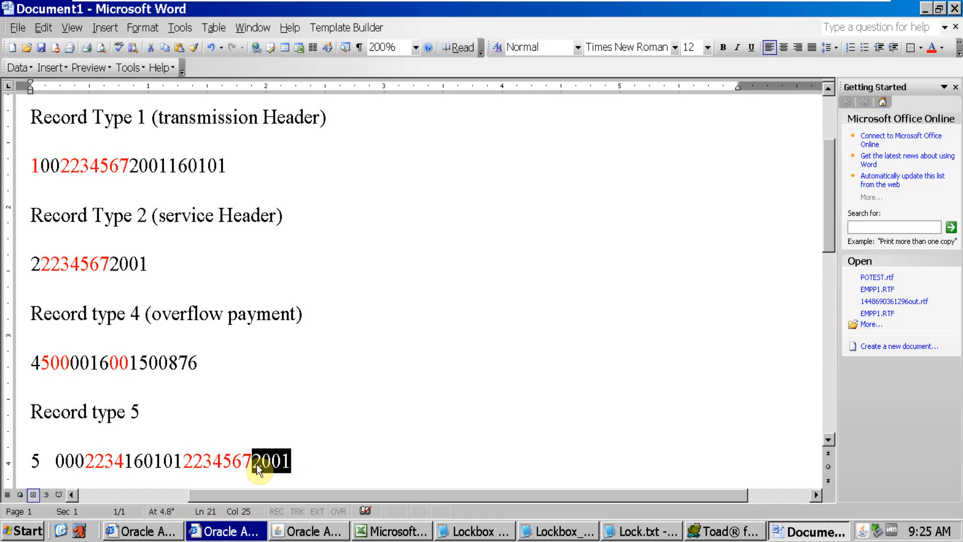
left_click(288, 463)
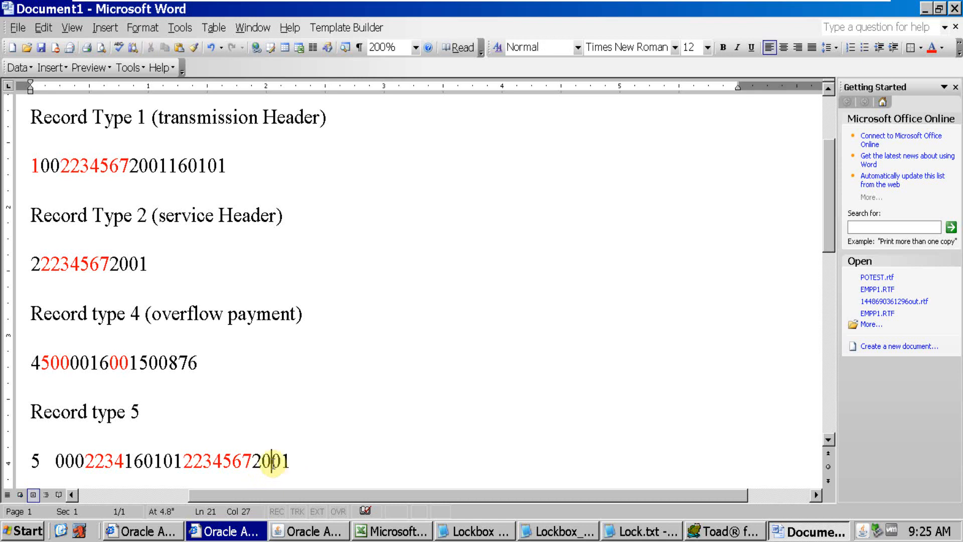
left_click_drag(301, 462, 252, 463)
key("alt+Tab")
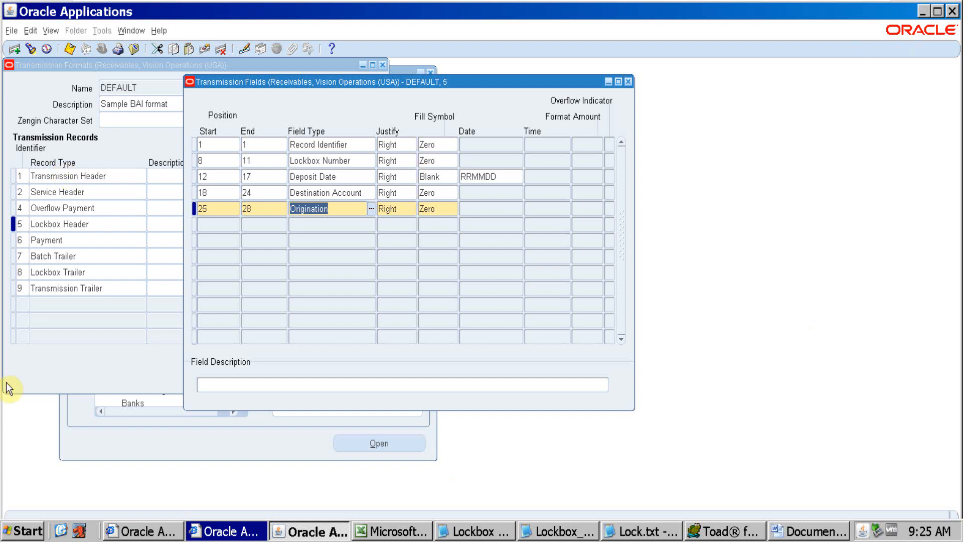
Close the type 5 fields in Oracle Applications and open the transmission fields of record type 6, Payment
left_click(630, 83)
left_click(86, 242)
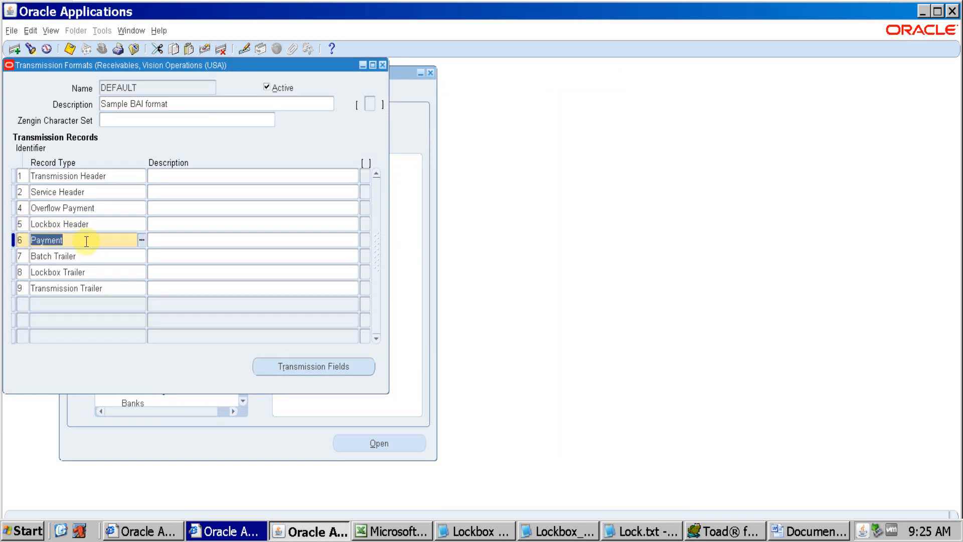
key("alt+Tab")
key("alt+Tab")
left_click(289, 365)
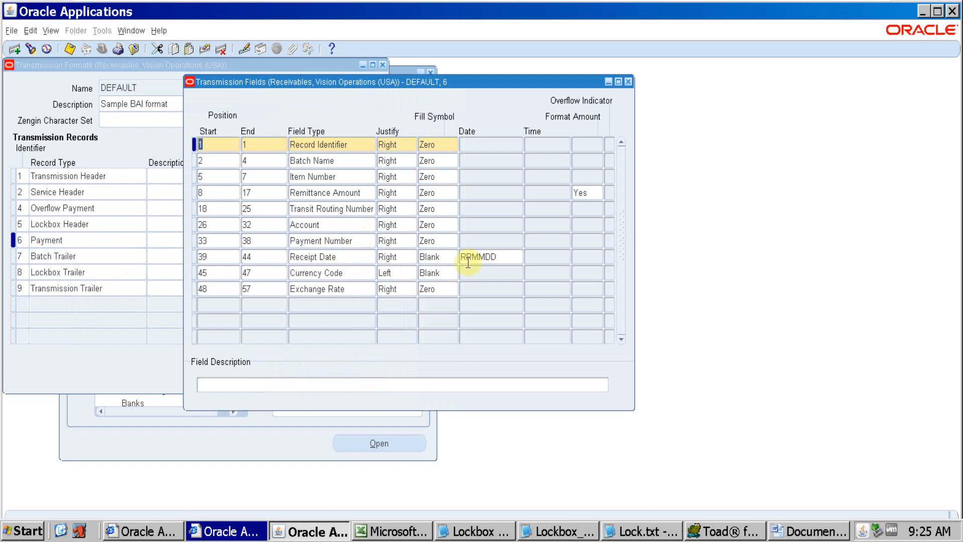
Copy the type 6 line from Lockbox_Testing_1.dat in Notepad into the Word document under a new heading "Record type 6"
left_click(569, 535)
left_click_drag(223, 65, 3, 64)
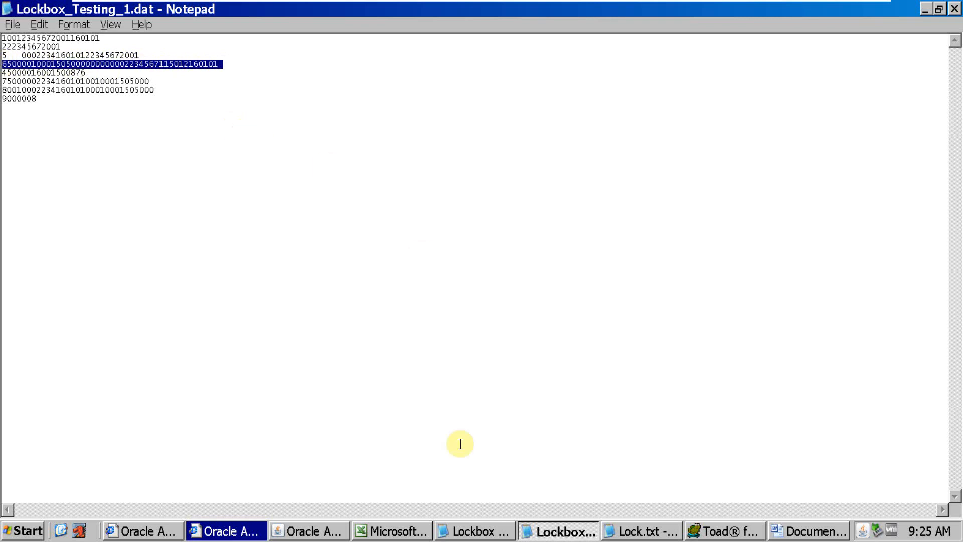
left_click(802, 531)
left_click(363, 472)
key("Return")
key("Return")
type("Record type 6")
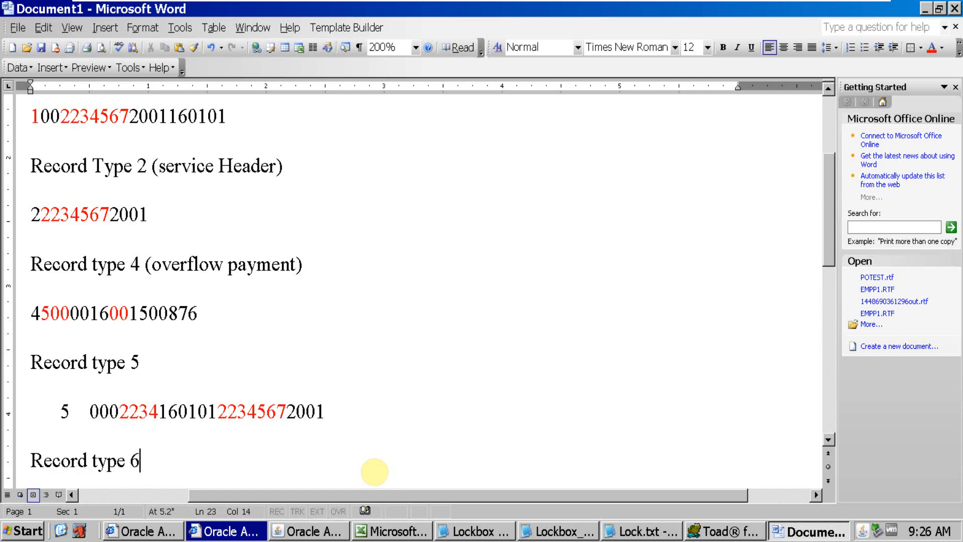
key("Return")
key("ctrl+v")
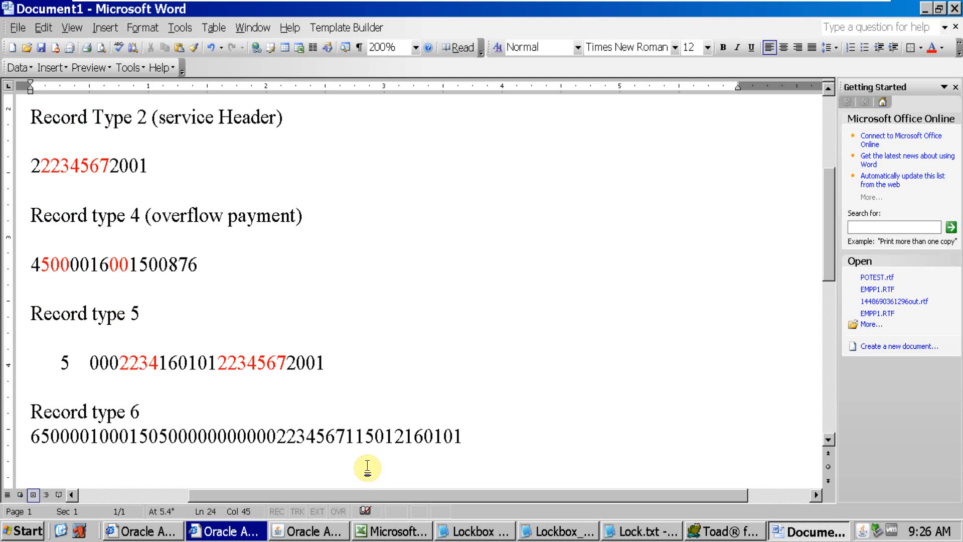
Match the Record Identifier and Batch Name positions of Oracle's Payment record to the opening digits of Word's type 6 record
left_click(17, 434)
key("alt+Tab")
key("alt+Tab")
key("alt+Tab")
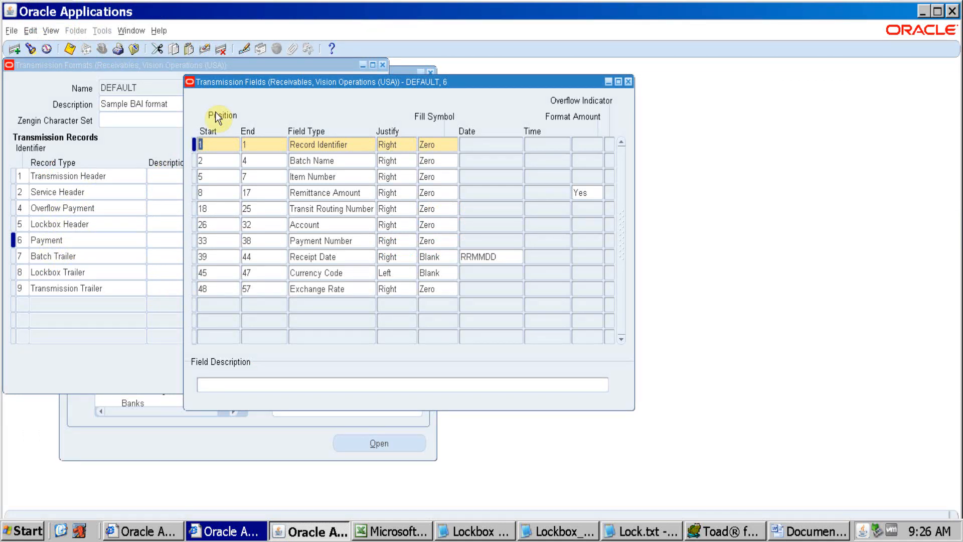
left_click(73, 243)
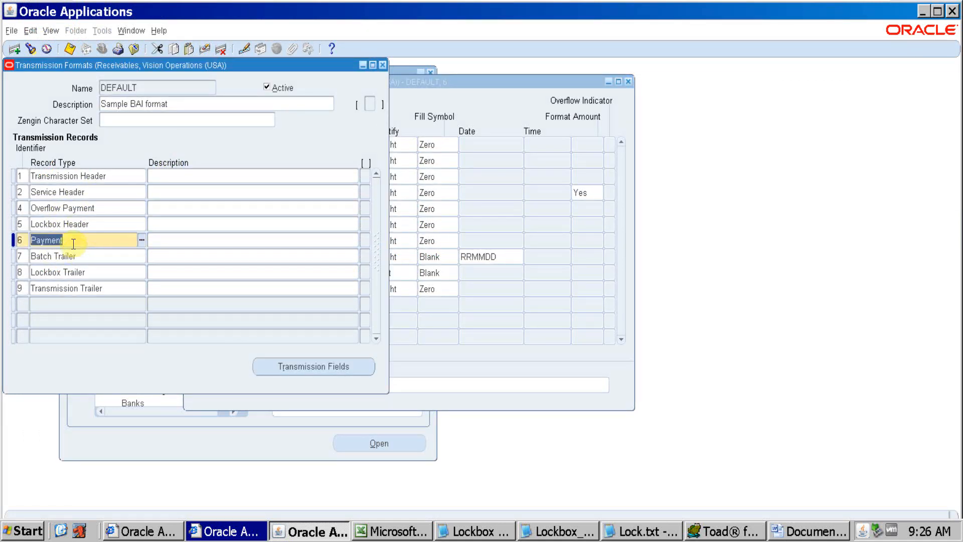
left_click(407, 208)
left_click(225, 159)
key("alt+Tab")
left_click(39, 435)
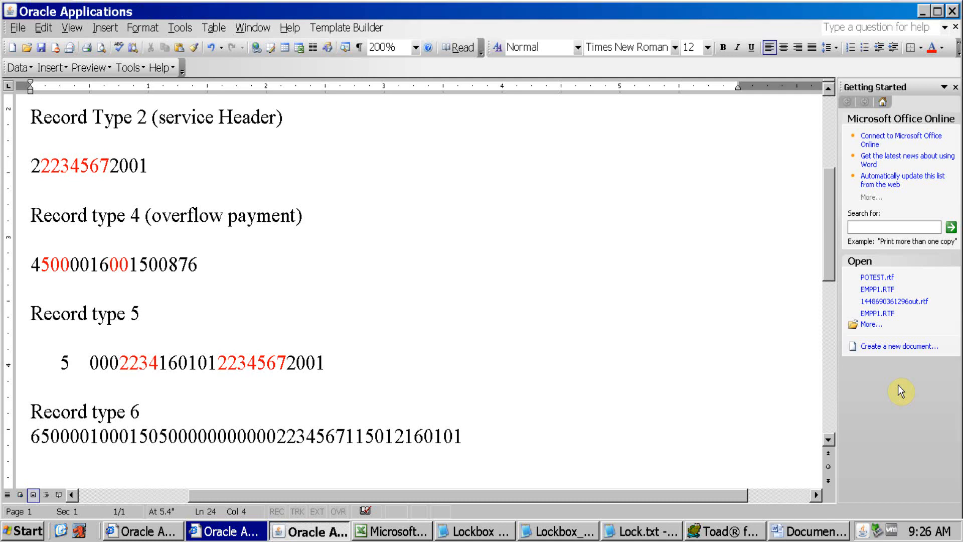
key("alt+Tab")
Count off the three Item Number digits after the batch name in Word's type 6 record, comparing them with the field positions in Oracle Applications
key("alt+Tab")
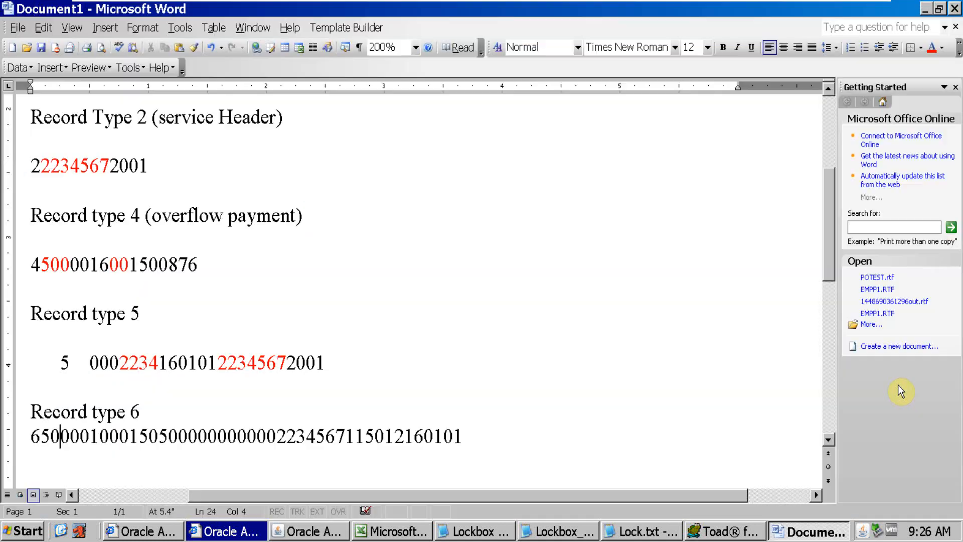
key("Right")
key("Right")
key("Right")
key("alt+Tab")
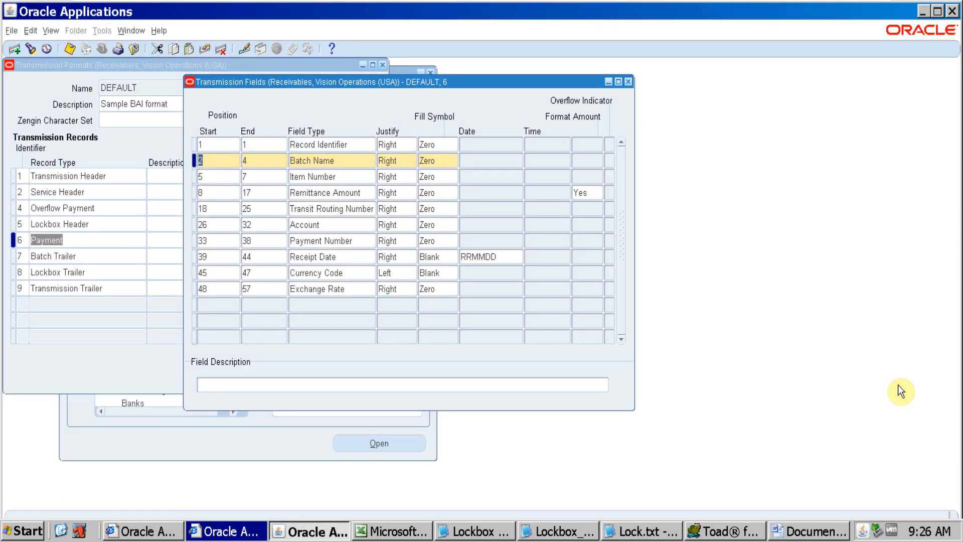
key("alt+Tab")
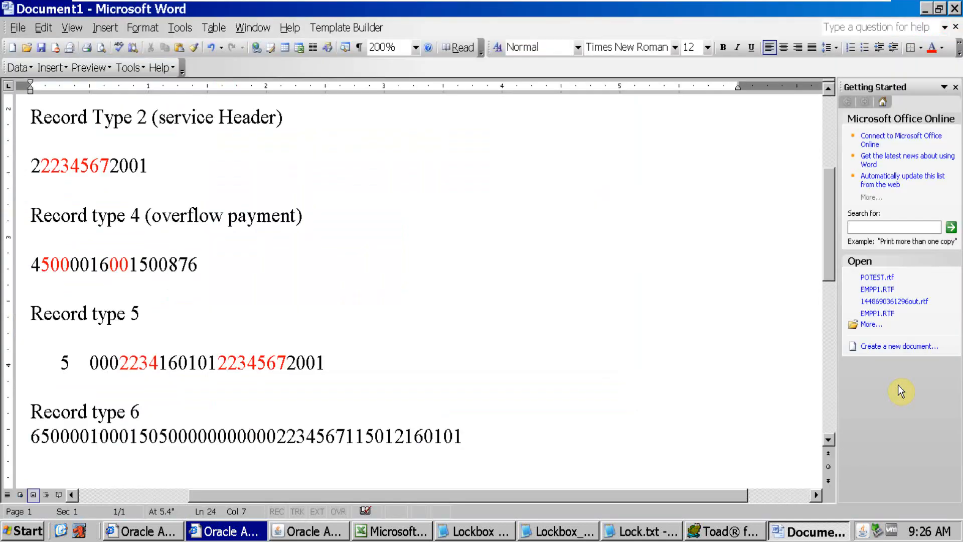
key("alt+Tab")
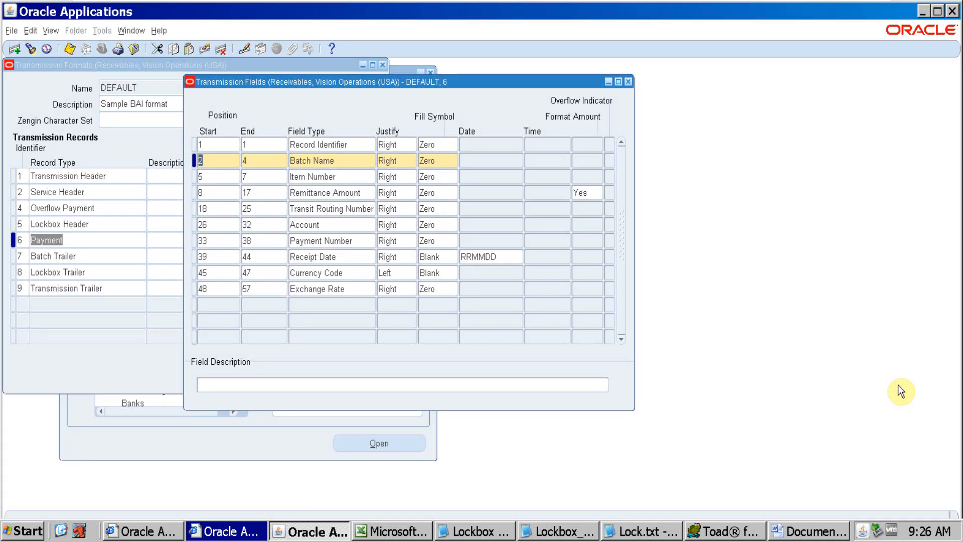
key("alt+Tab")
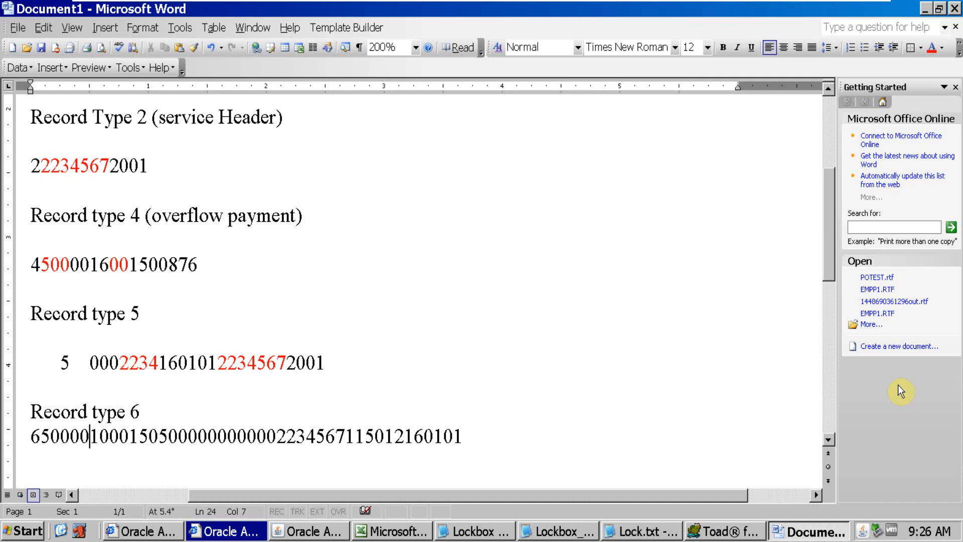
key("alt+Tab")
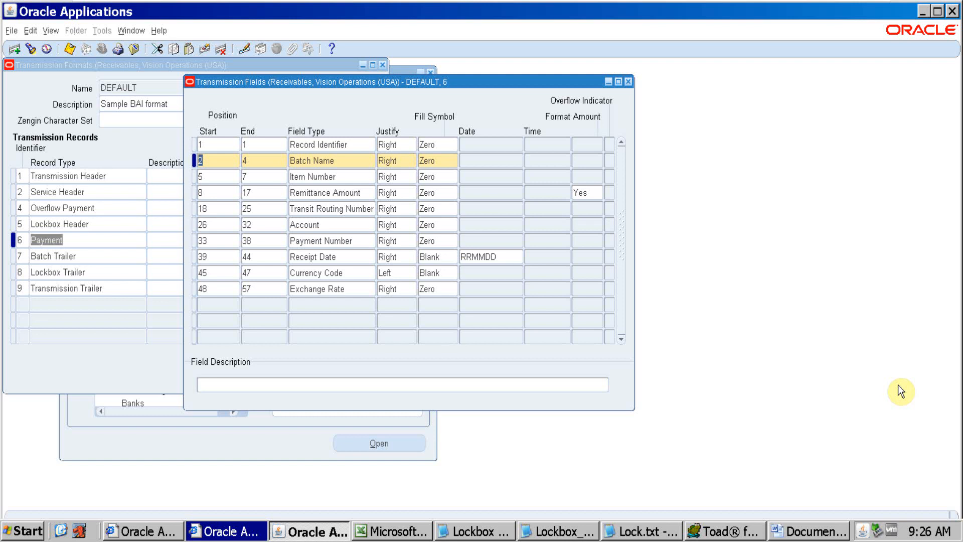
key("alt+Tab")
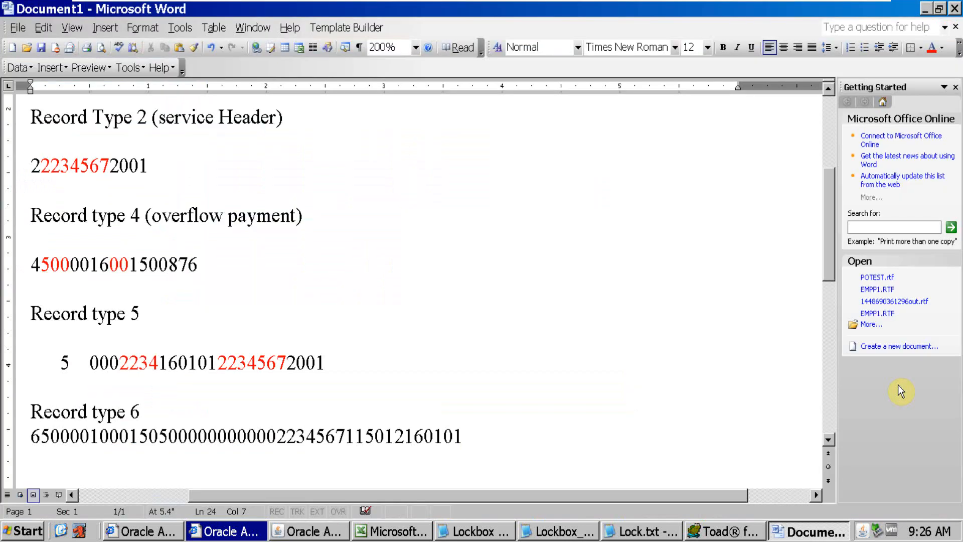
key("alt+Tab")
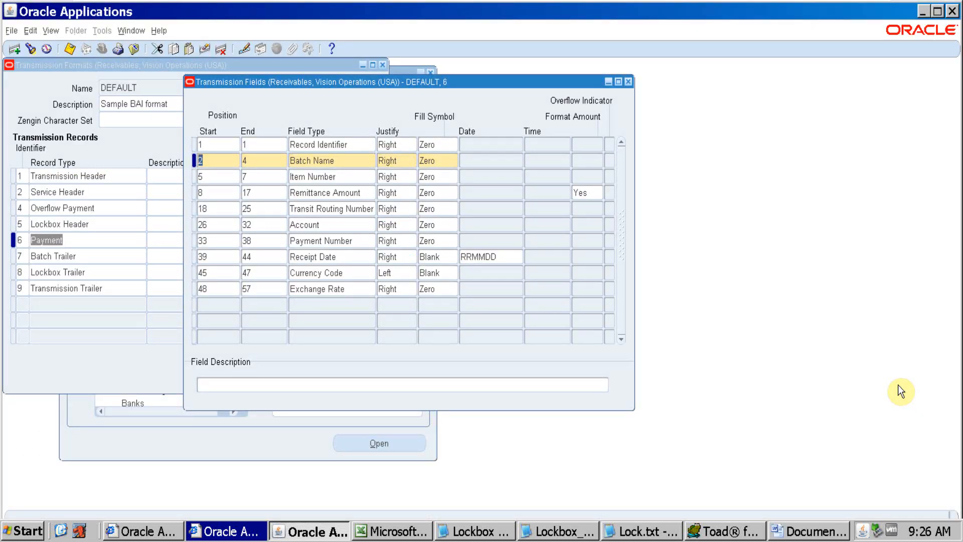
Count off the ten Remittance Amount digits after the item number in Word's type 6 record and colour them red
key("alt+Tab")
key("Right")
key("Right")
key("Right")
key("Right")
key("Right")
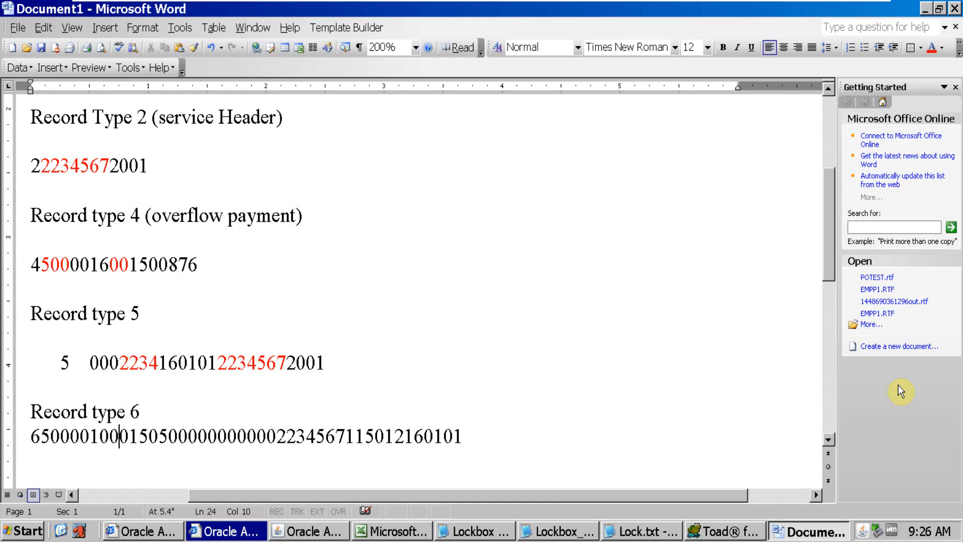
key("Right")
key("Right")
key("Right")
key("Right")
key("Right")
key("alt+Tab")
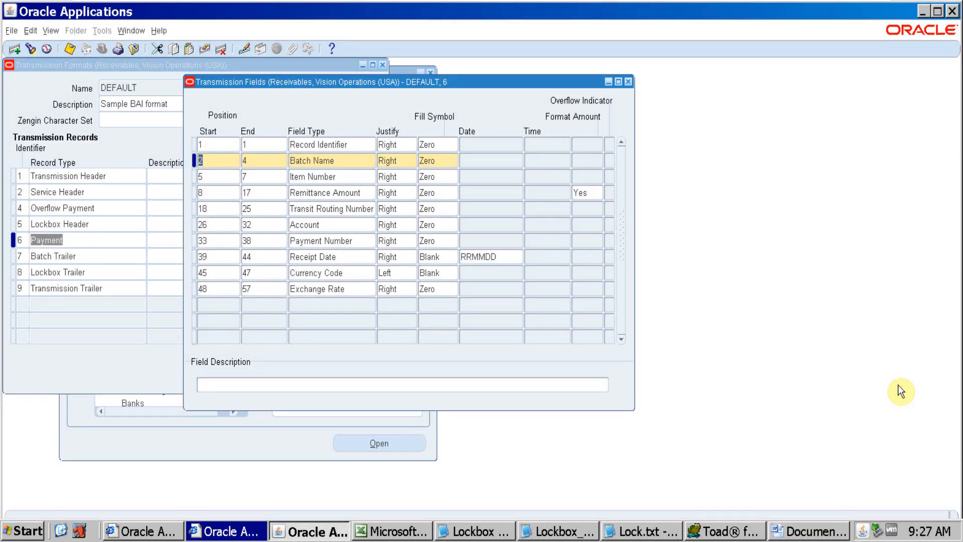
key("alt+Tab")
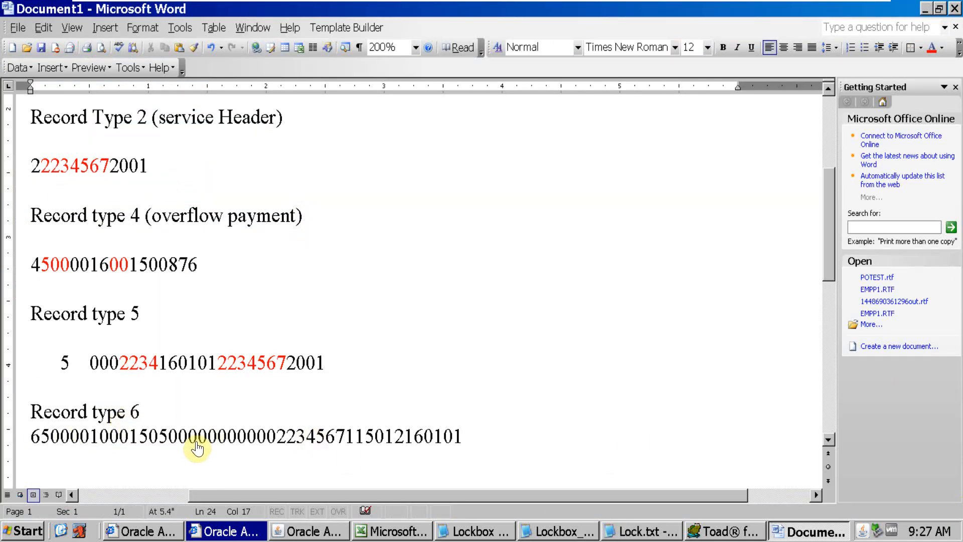
left_click_drag(196, 441, 101, 431)
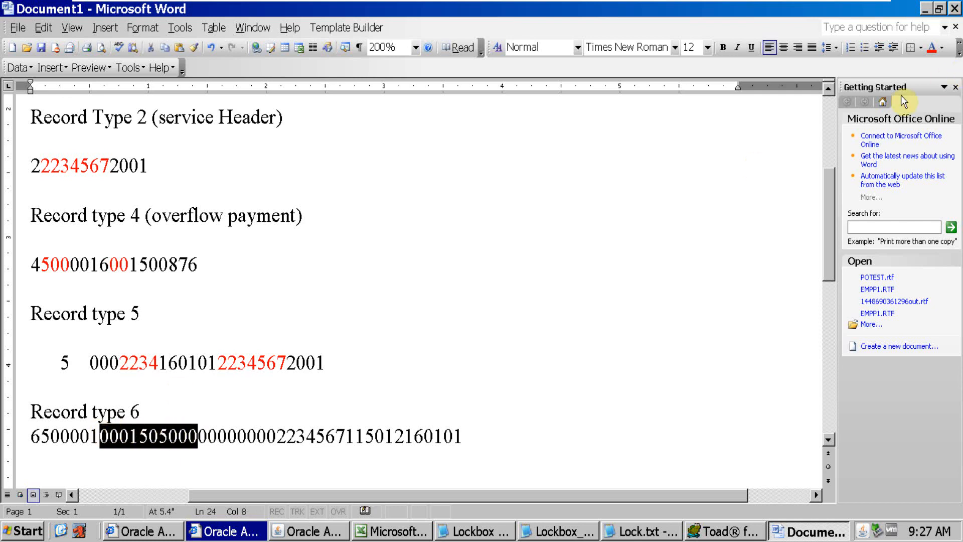
left_click(931, 48)
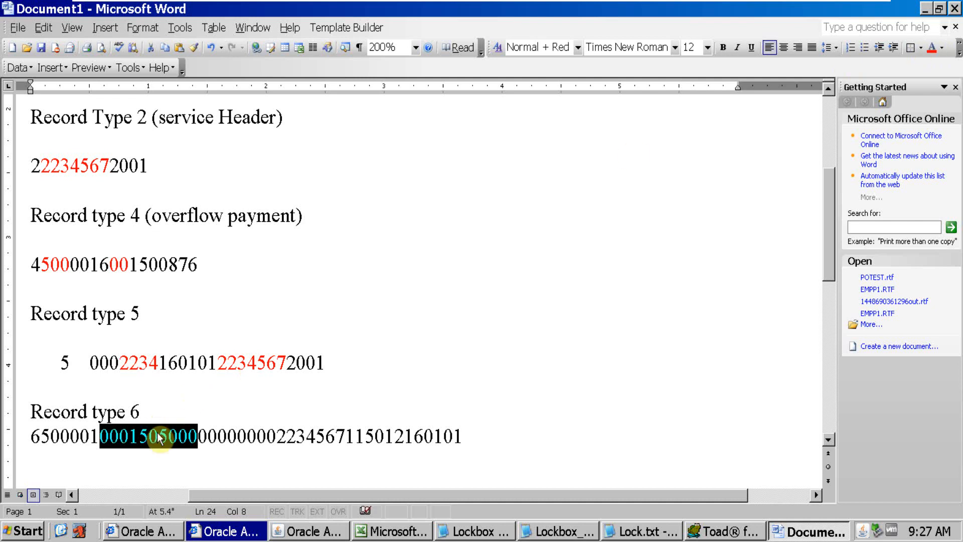
left_click(132, 435)
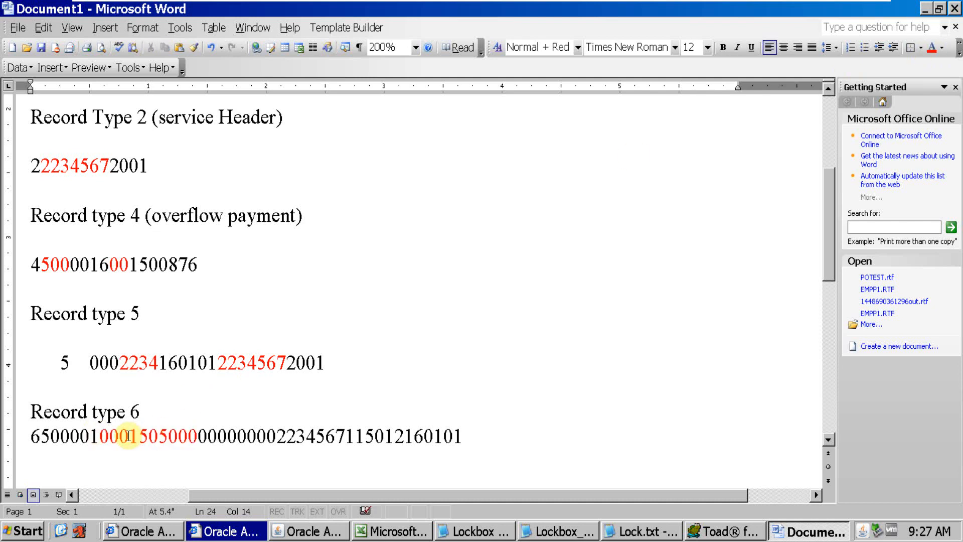
Check the Justify and Fill Symbol settings of the Remittance Amount field in Oracle Applications
key("alt+Tab")
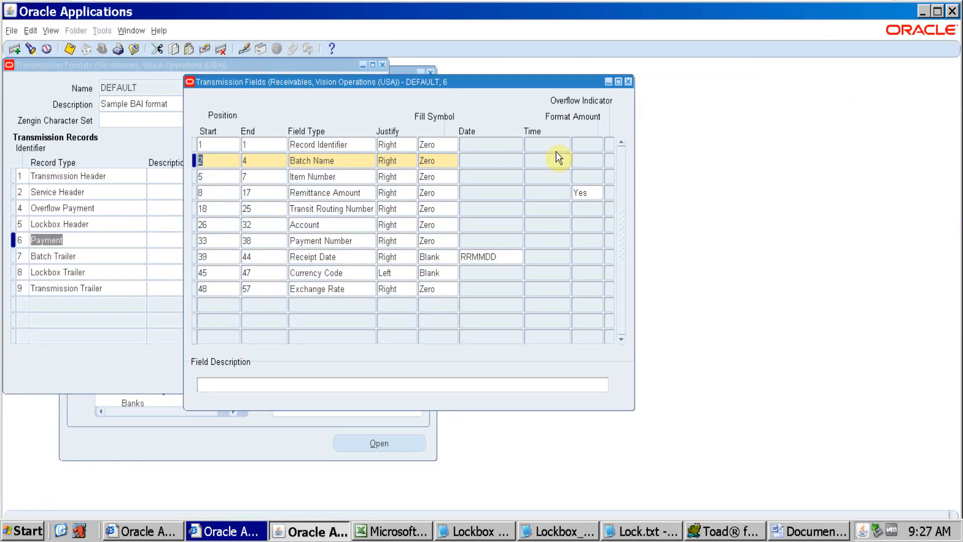
left_click(400, 195)
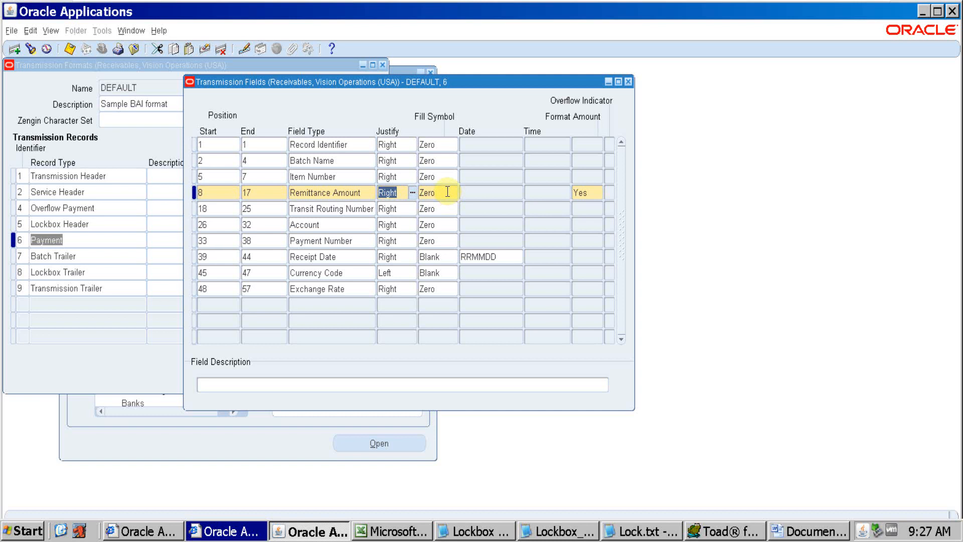
left_click(447, 191)
key("alt+Tab")
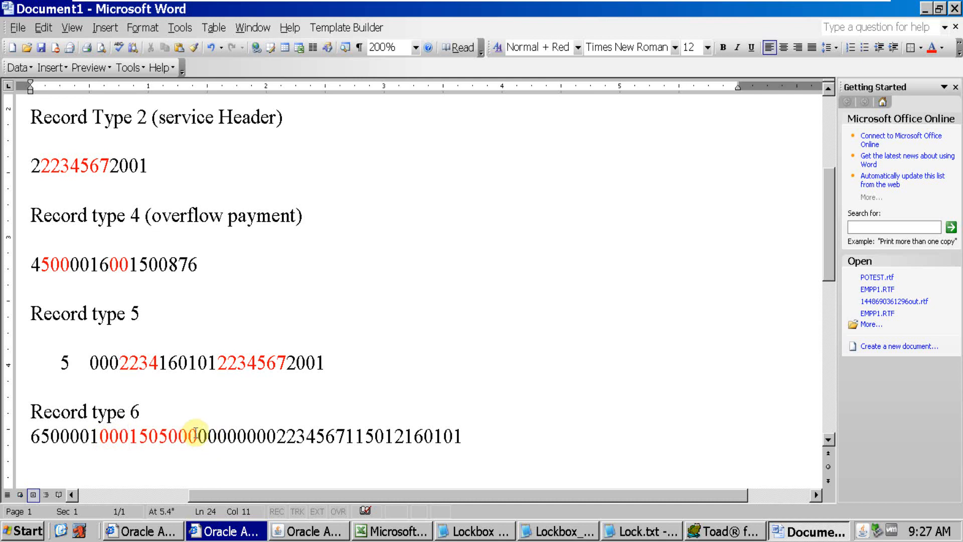
Examine the red remittance amount in Word's type 6 record, highlighting its last two digits and the significant digits after the leading zeros
left_click_drag(197, 436, 181, 435)
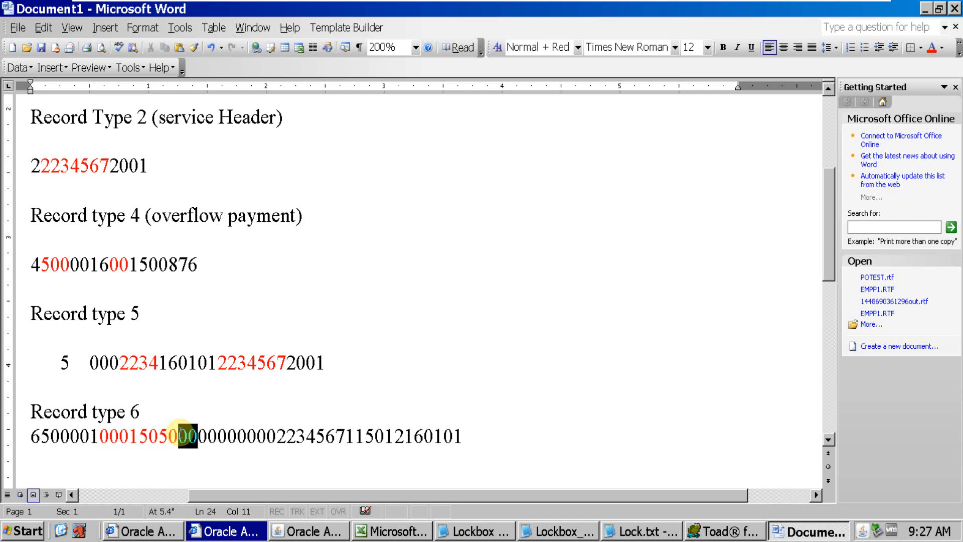
left_click(129, 440)
mouse_move(129, 441)
left_mouse_down()
mouse_move(199, 440)
mouse_move(131, 437)
left_mouse_up()
left_click(170, 441)
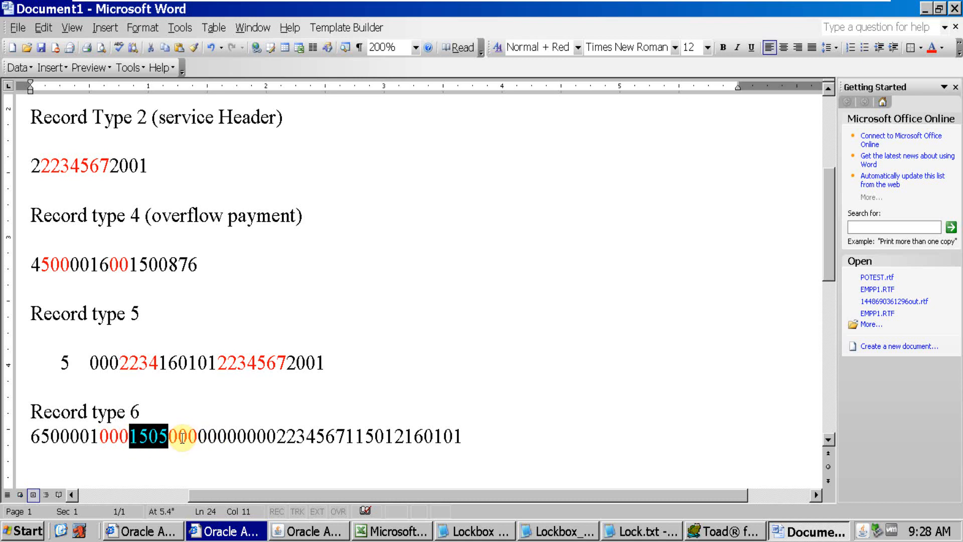
left_click_drag(179, 436, 132, 439)
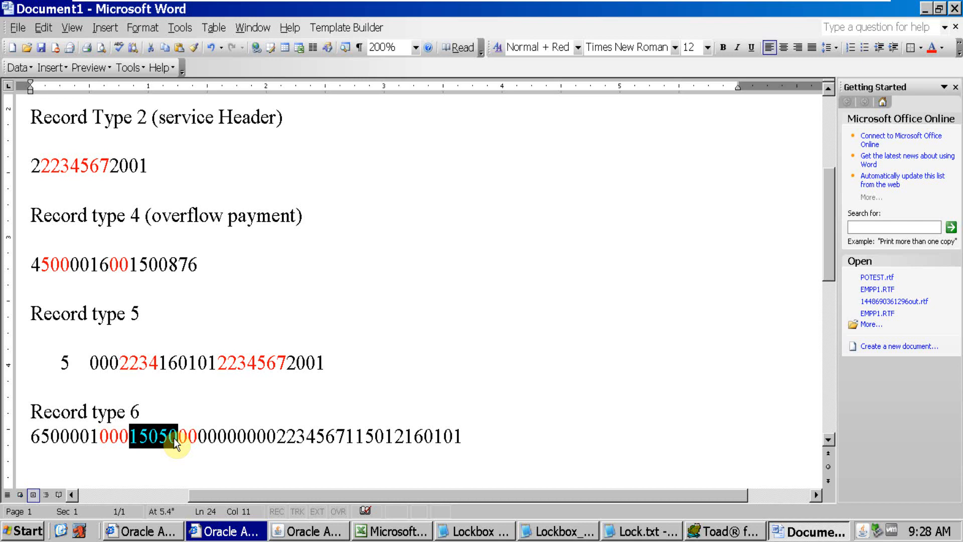
left_click(190, 435)
Compare the Transit Routing Number positions 18 to 25 in Oracle Applications with the digits following the red amount in Word's type 6 record
left_click(303, 531)
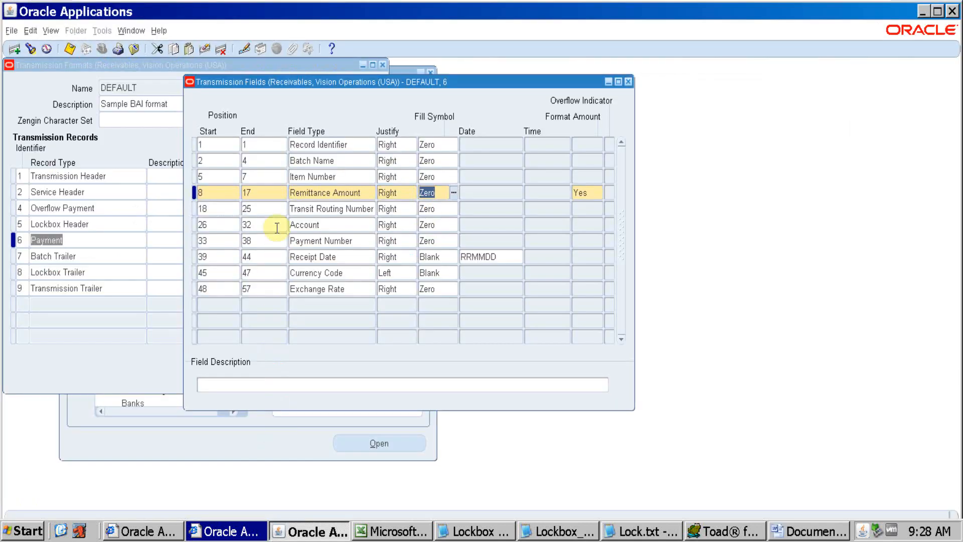
left_click(222, 211)
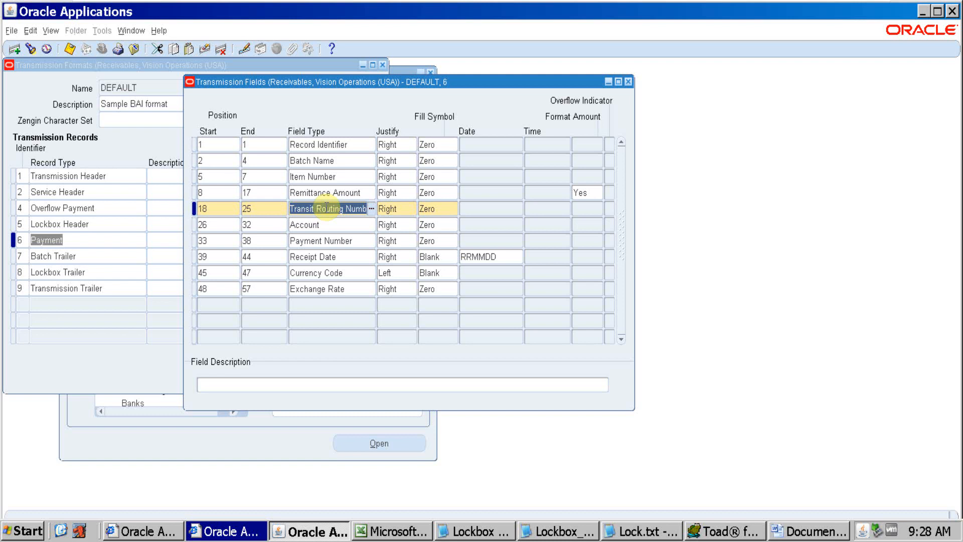
key("alt+Tab")
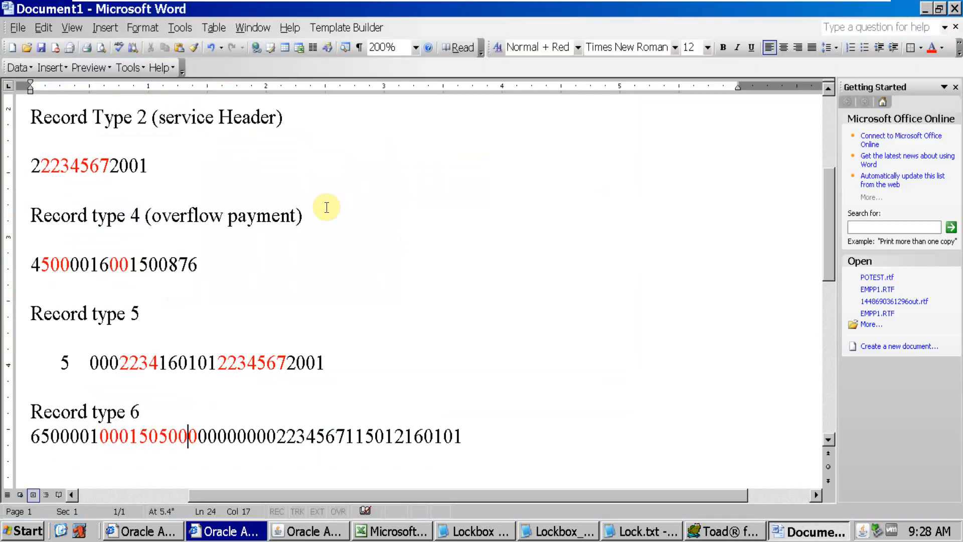
key("alt+Tab")
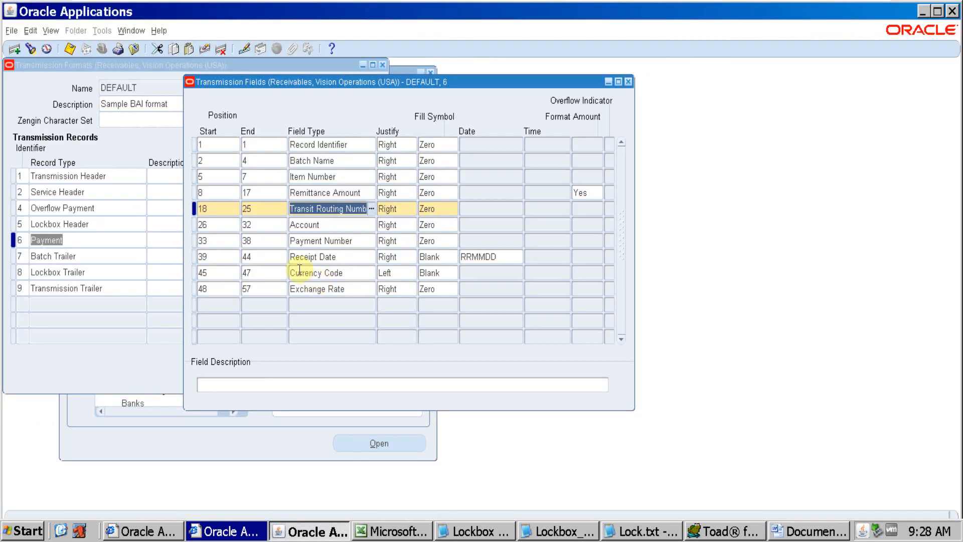
key("alt+Tab")
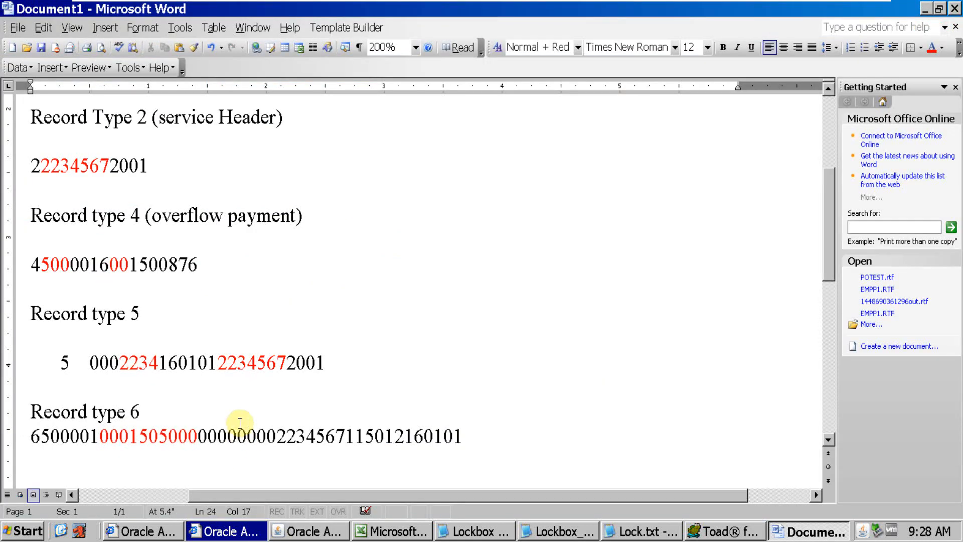
key("alt+Tab")
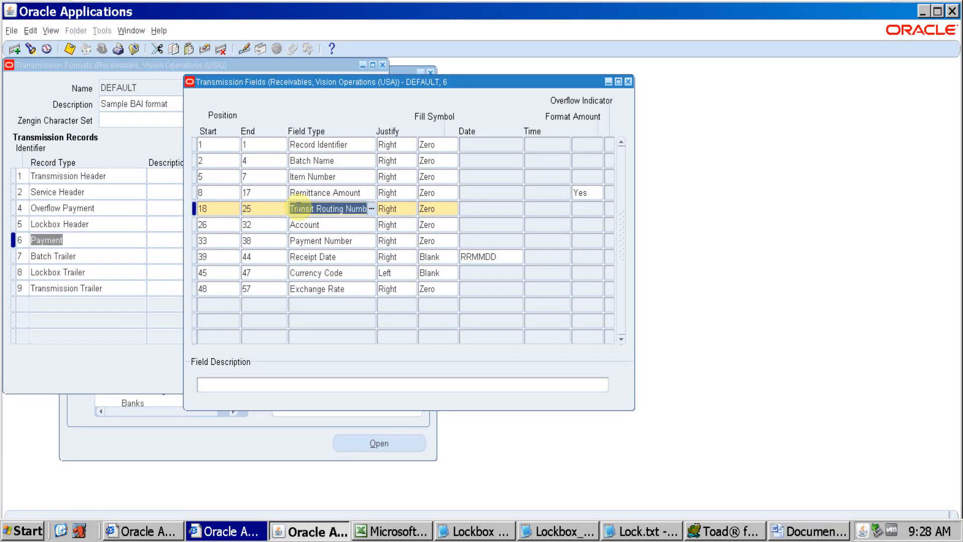
key("alt+Tab")
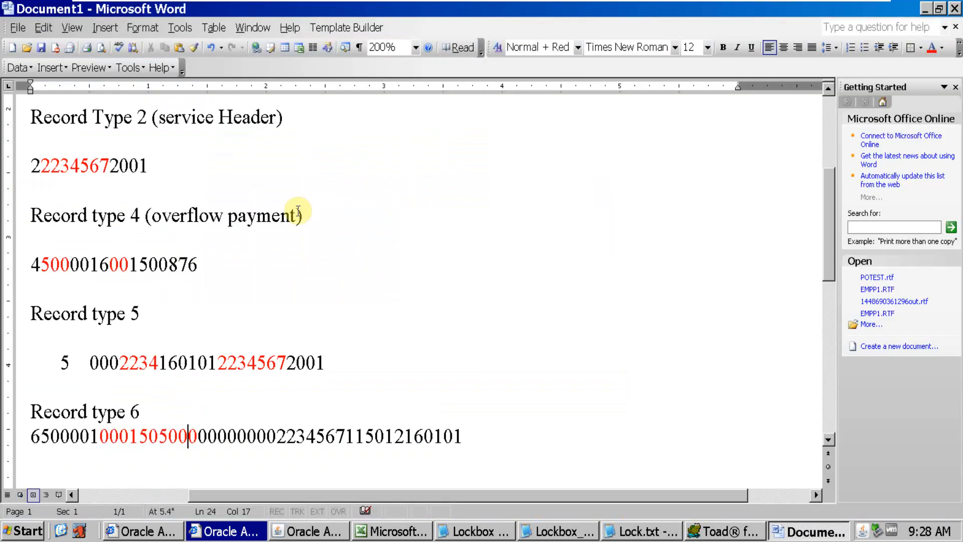
Count off the eight Transit Routing Number digits after the red amount in Word's type 6 record and highlight them
left_click(199, 436)
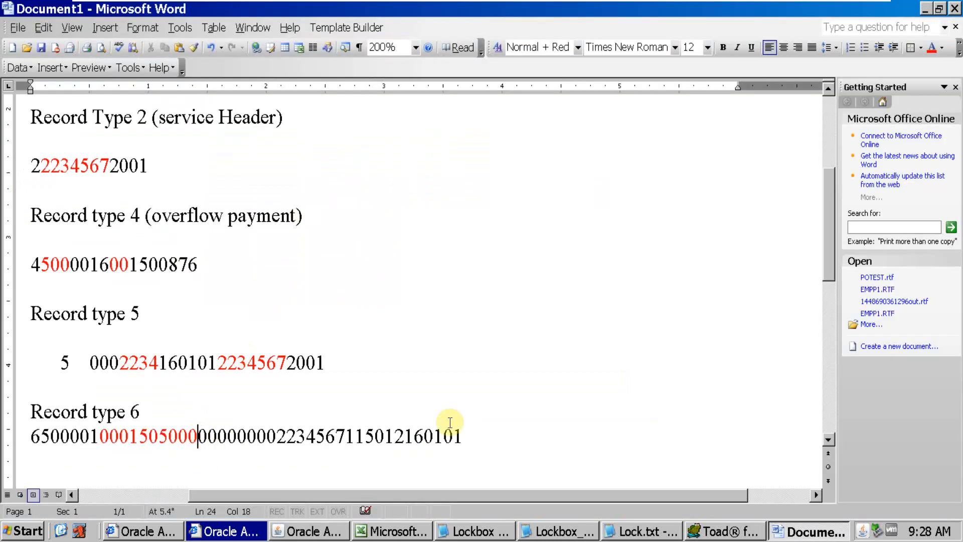
key("Right")
key("Right")
key("Right")
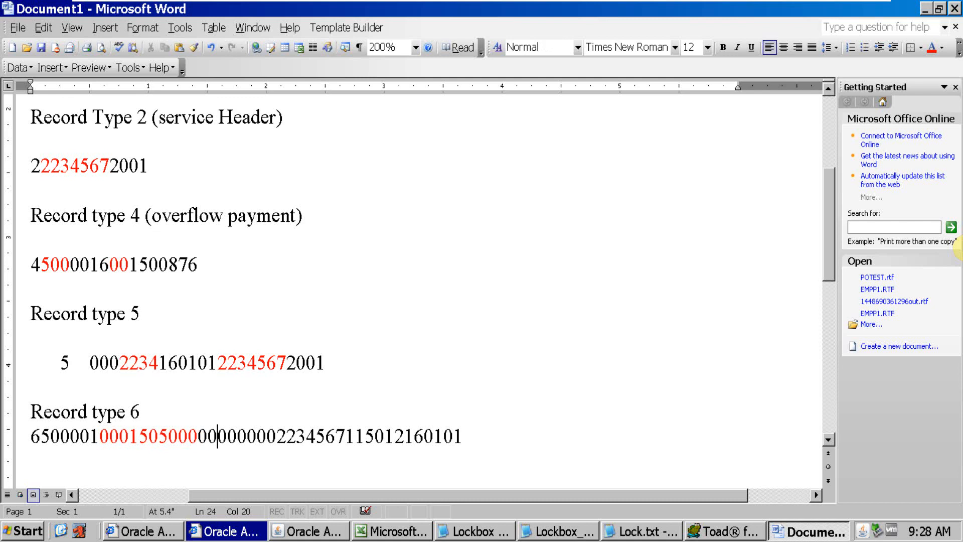
key("Right")
key("Right")
key("Right")
key("Right")
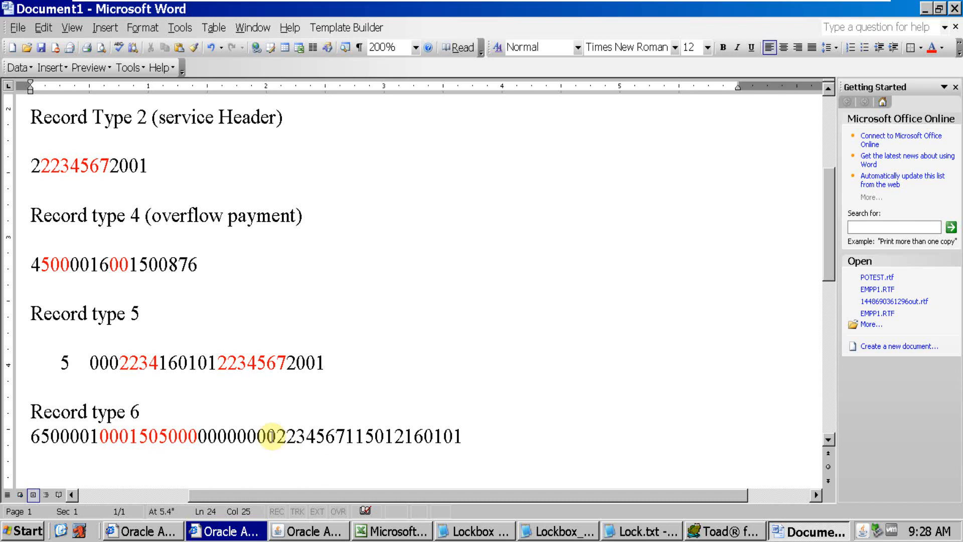
left_click_drag(273, 436, 203, 437)
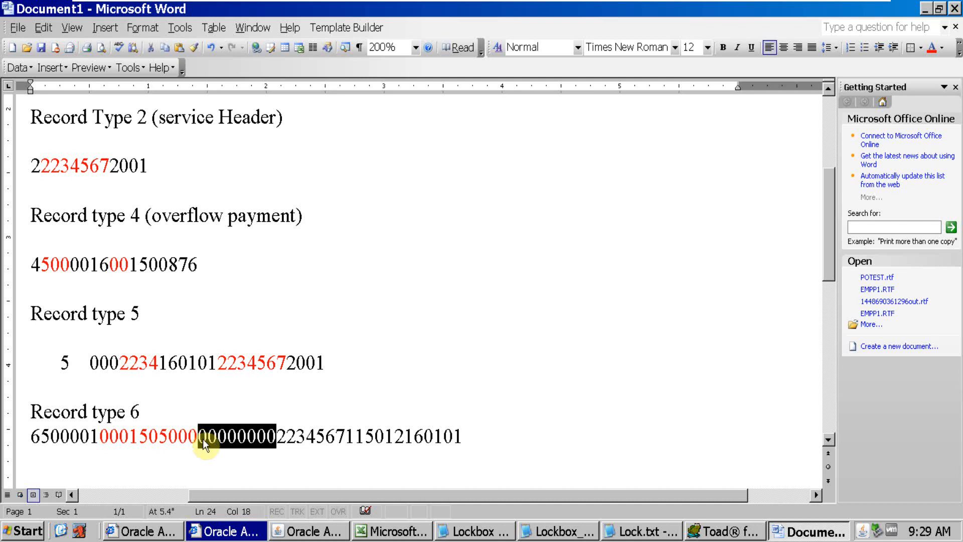
Check the Account field's positions 26 to 32 in Oracle Applications against the seven digits following the routing number in Word's type 6 record
key("alt+Tab")
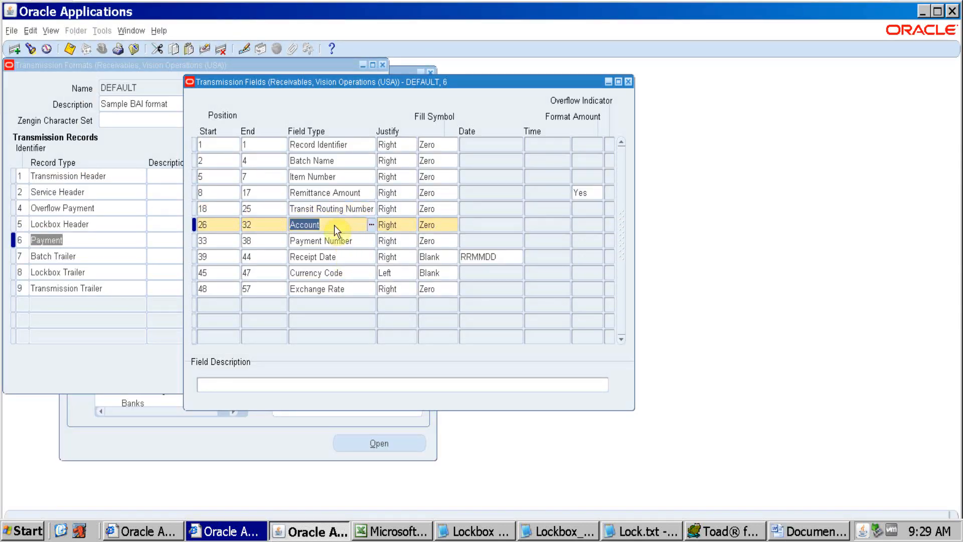
key("alt+Tab")
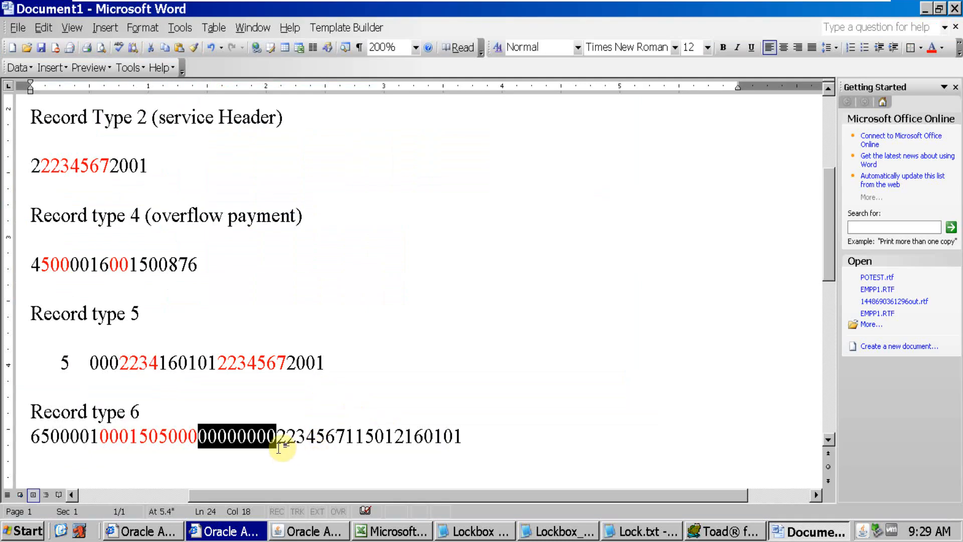
left_click_drag(276, 436, 345, 441)
key("alt+Tab")
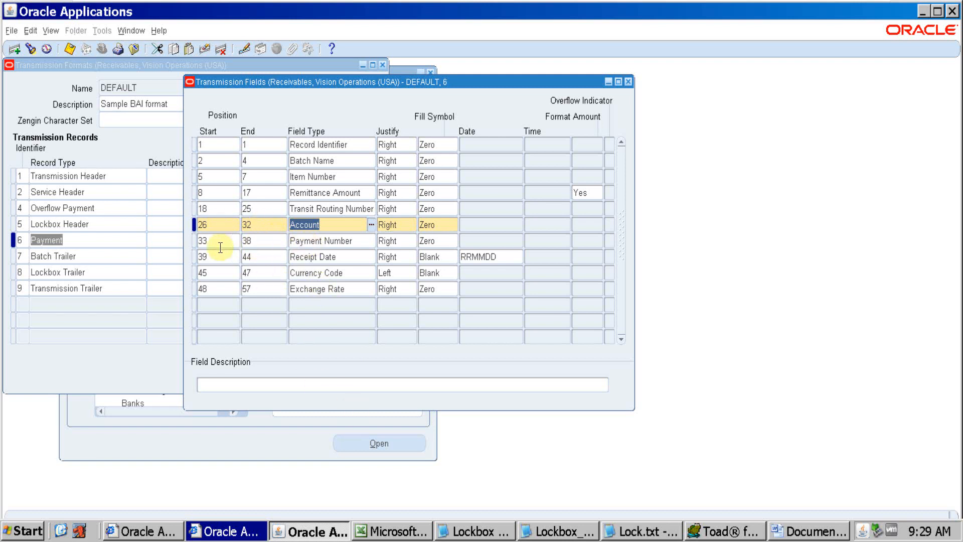
Compare Payment Number positions 33 to 38 in Oracle Applications with the digits following the account in Word's type 6 record
key("alt+Tab")
key("alt+Tab")
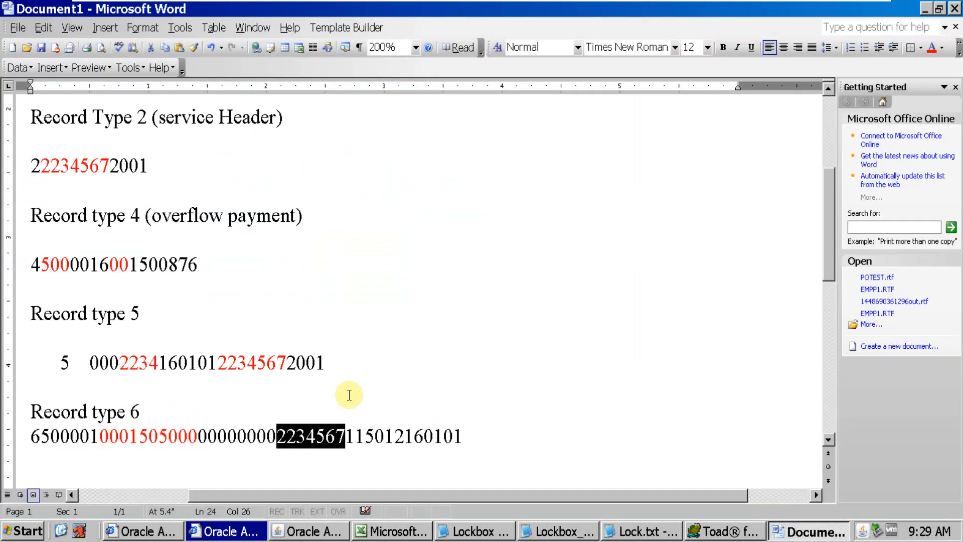
key("alt+Tab")
left_click(345, 438)
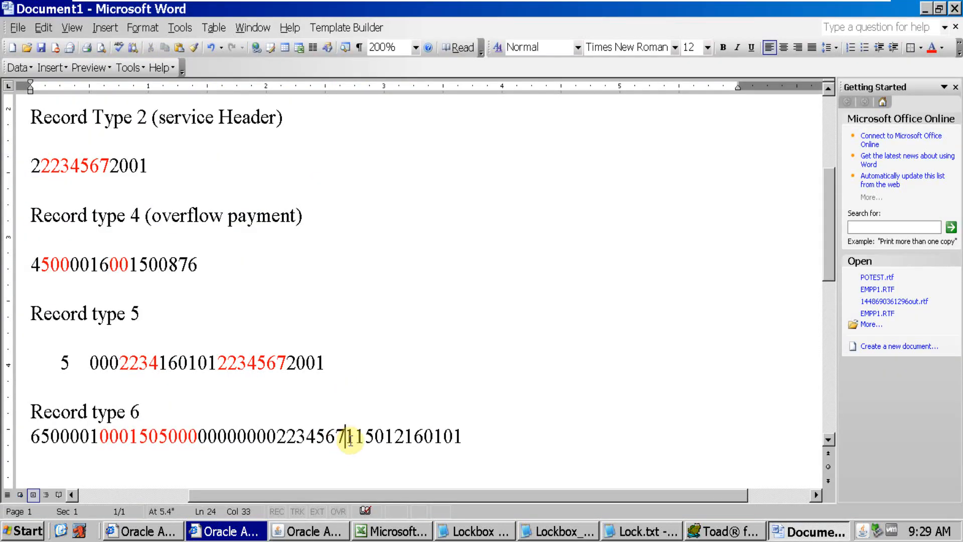
key("alt+Tab")
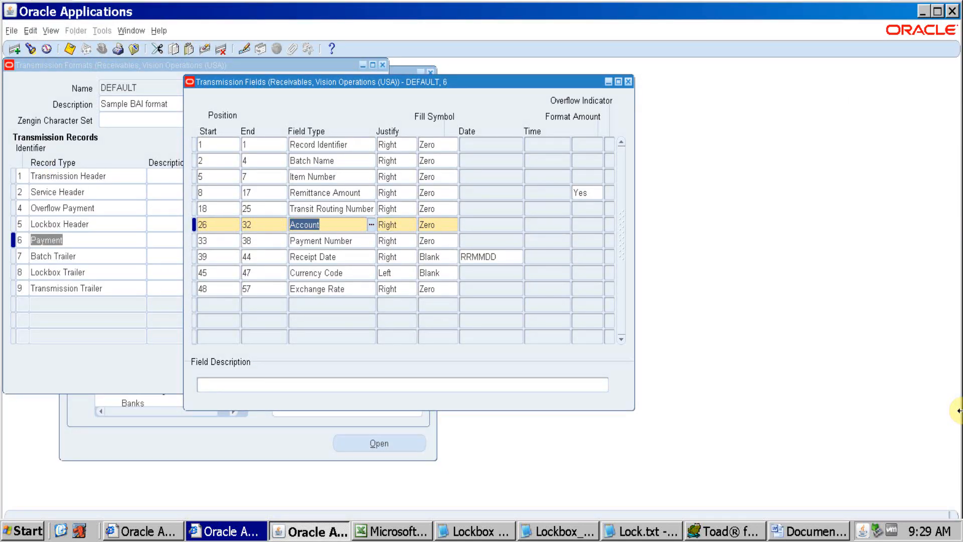
key("alt+Tab")
key("Right")
key("Right")
key("Right")
key("Right")
key("alt+Tab")
key("alt+Tab")
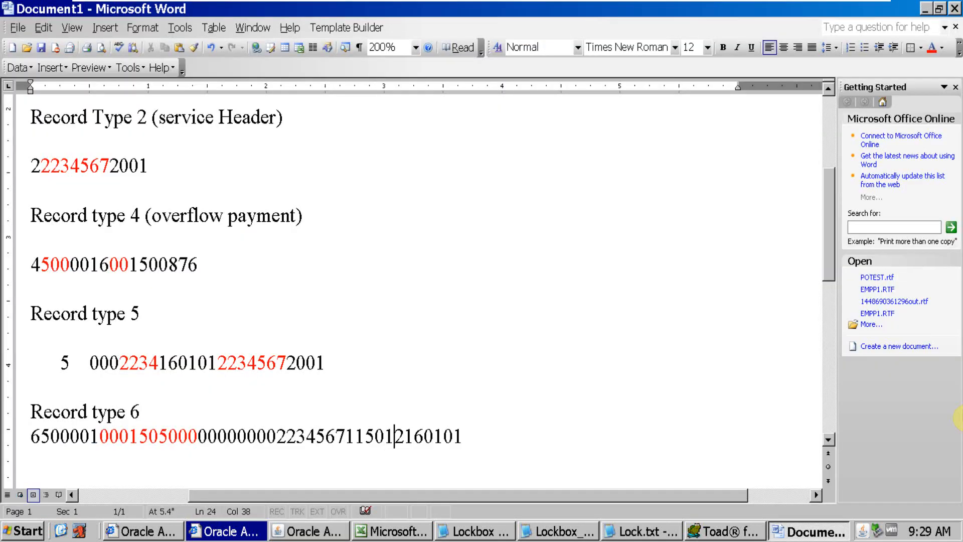
Colour the six Payment Number digits after the account red in Word's type 6 record
left_click(406, 435)
left_click_drag(407, 435, 346, 435)
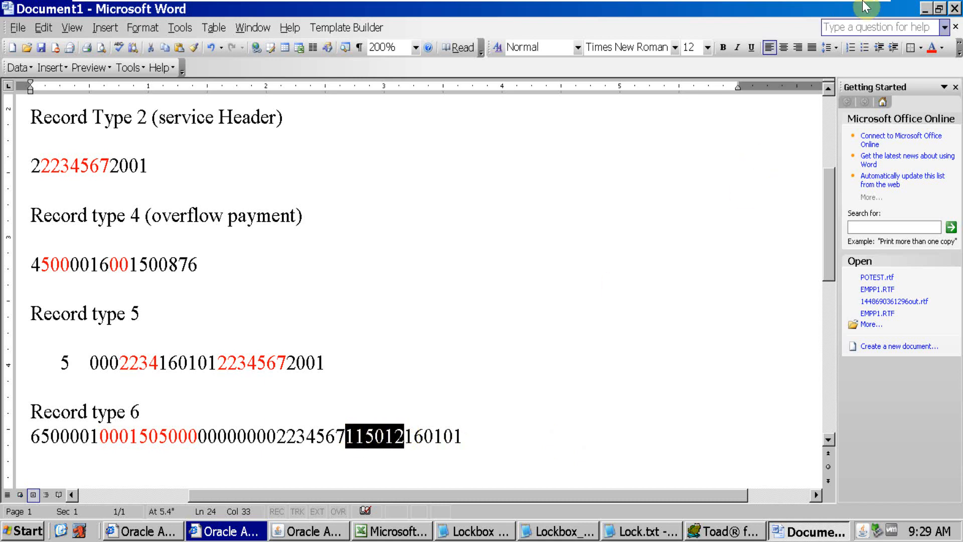
left_click(931, 48)
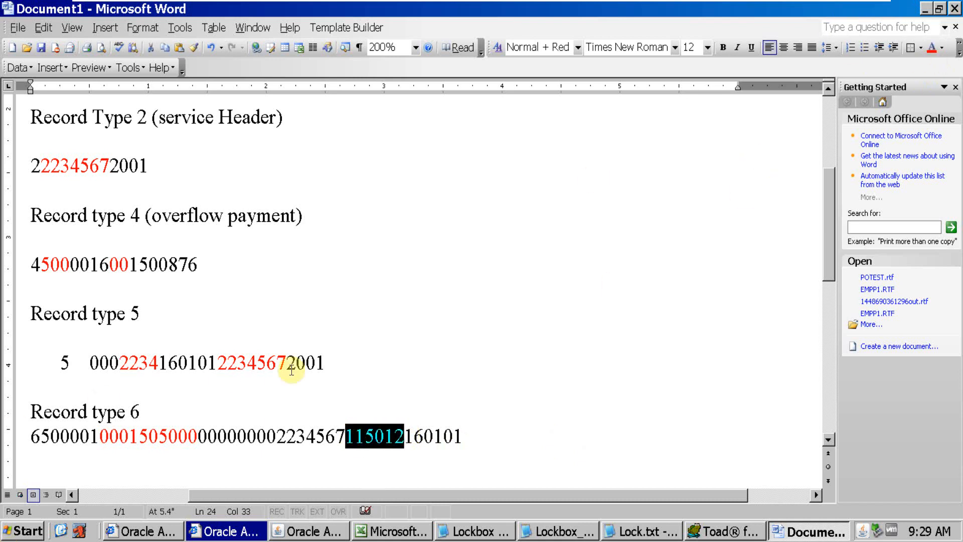
left_click(358, 389)
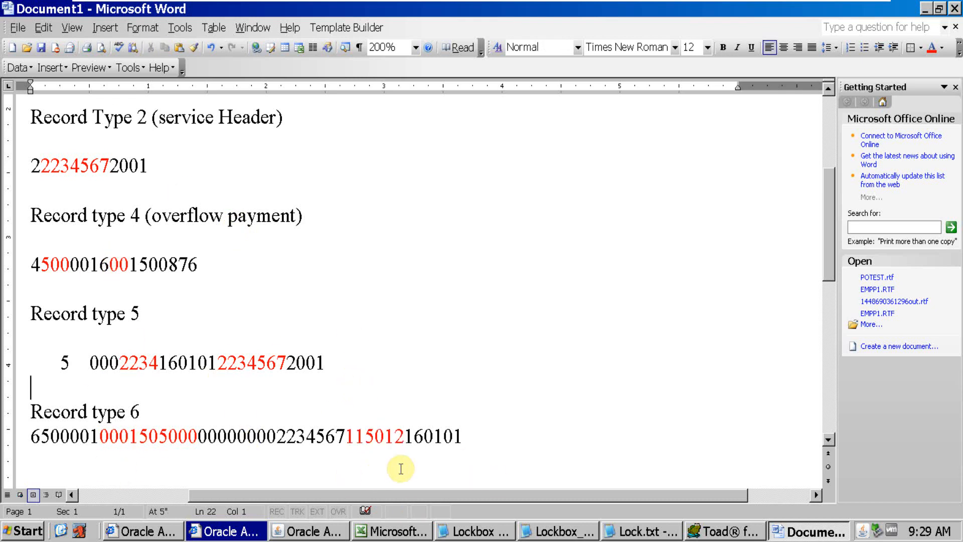
Compare the Receipt Date positions 39 to 44 and its RRMMDD format in Oracle Applications with the final digits of Word's type 6 record
key("alt+Tab")
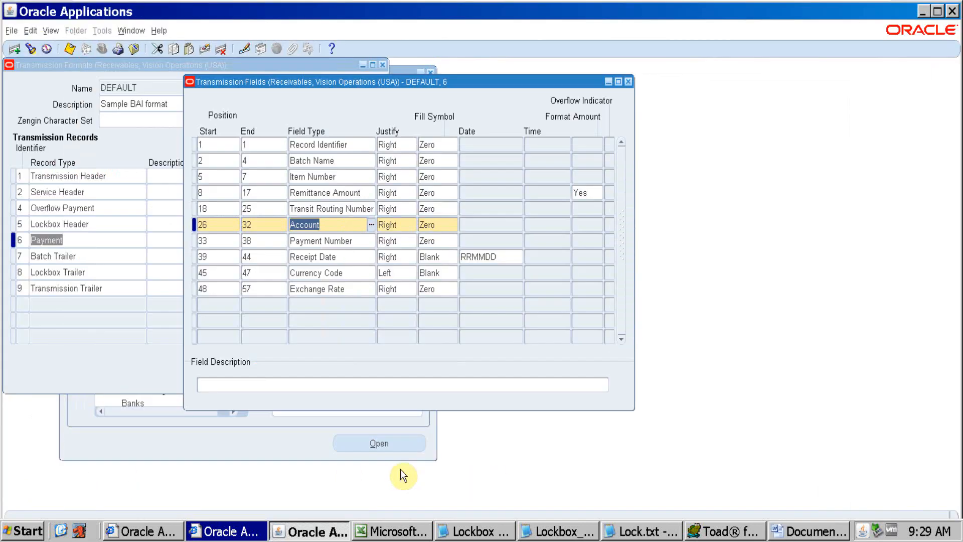
left_click(355, 252)
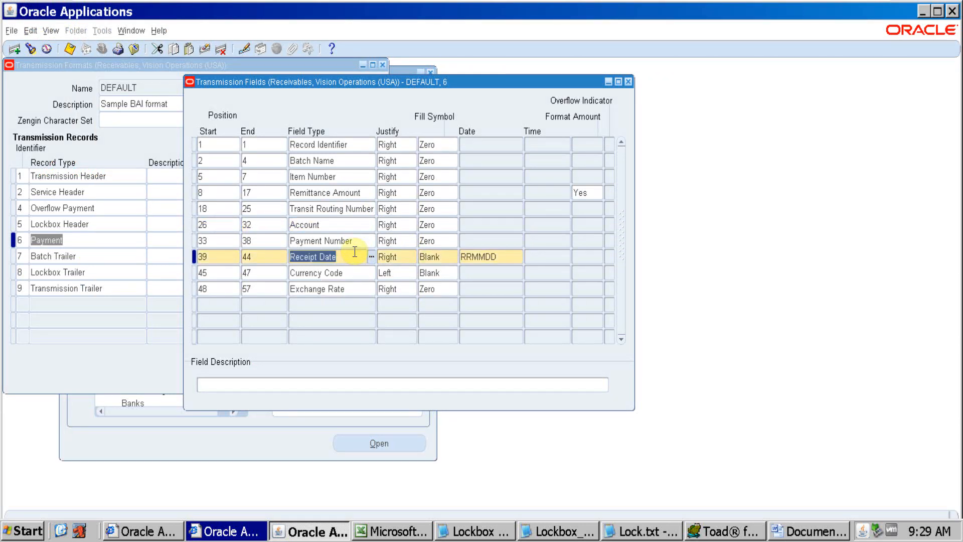
key("alt+Tab")
left_click(405, 435)
key("Right")
key("Right")
key("Right")
key("Right")
key("Right")
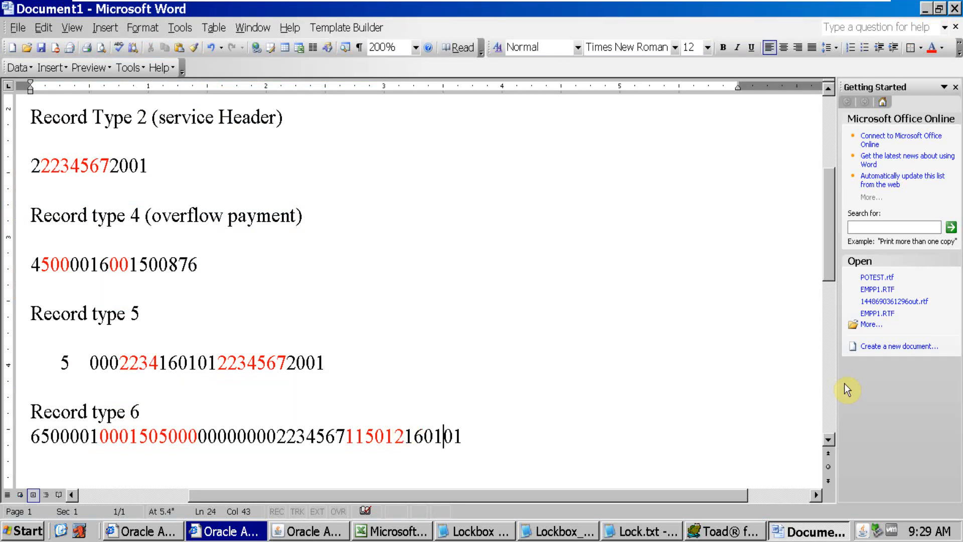
key("alt+Tab")
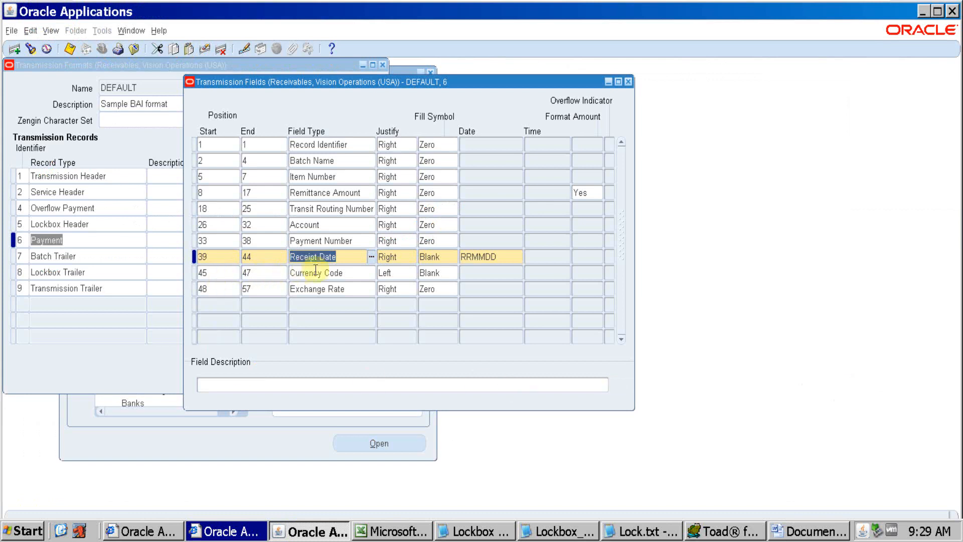
left_click(345, 260)
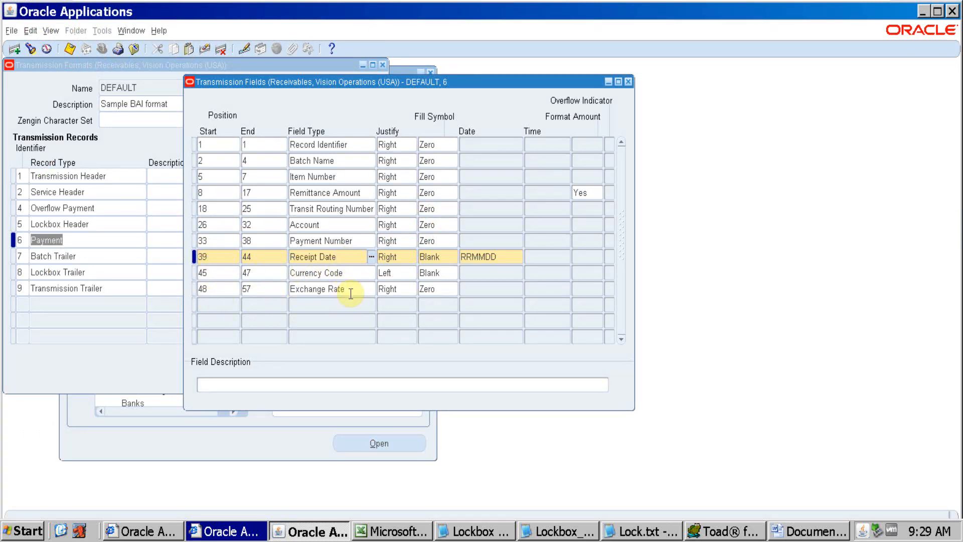
key("alt+Tab")
key("alt+Tab")
Add a transmission field row below Exchange Rate spanning positions 58 to 90
left_click(235, 306)
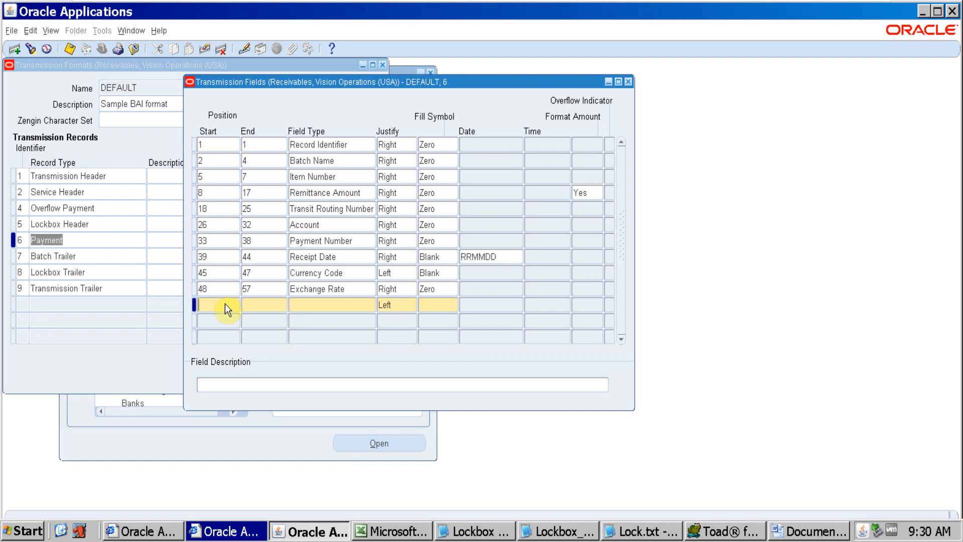
key("Tab")
key("Tab")
Browse the list of field types available for the new transmission field in positions 58 to 90
left_click(372, 304)
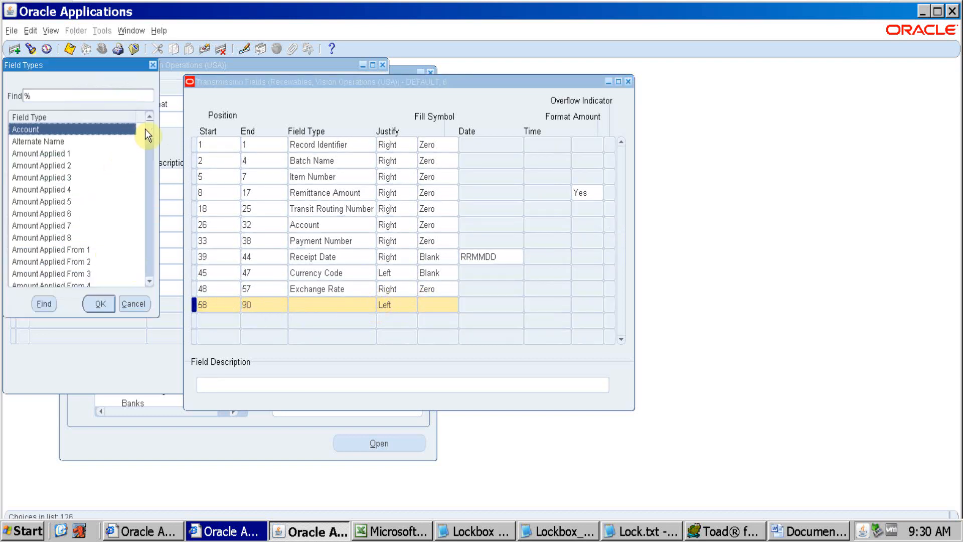
scroll(150, 234, "down", 12)
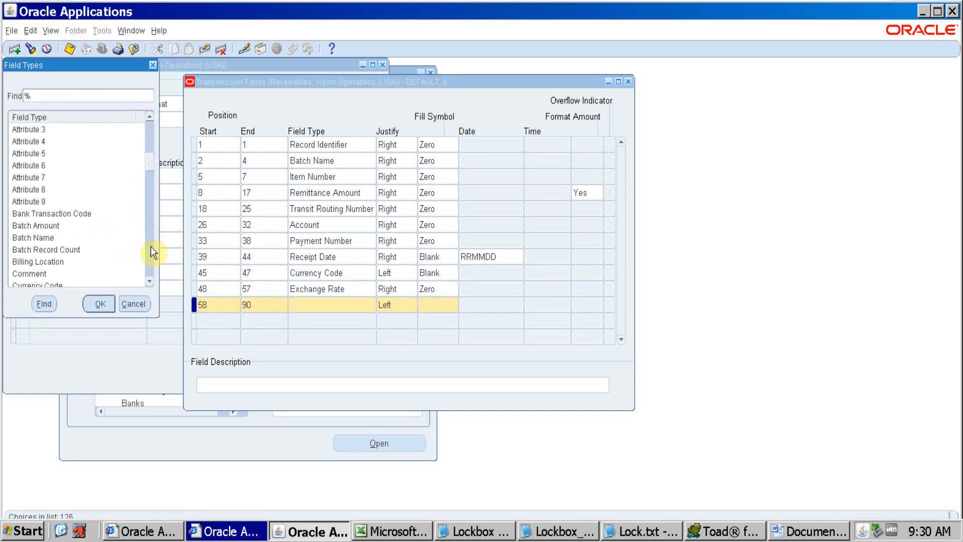
scroll(150, 246, "down", 12)
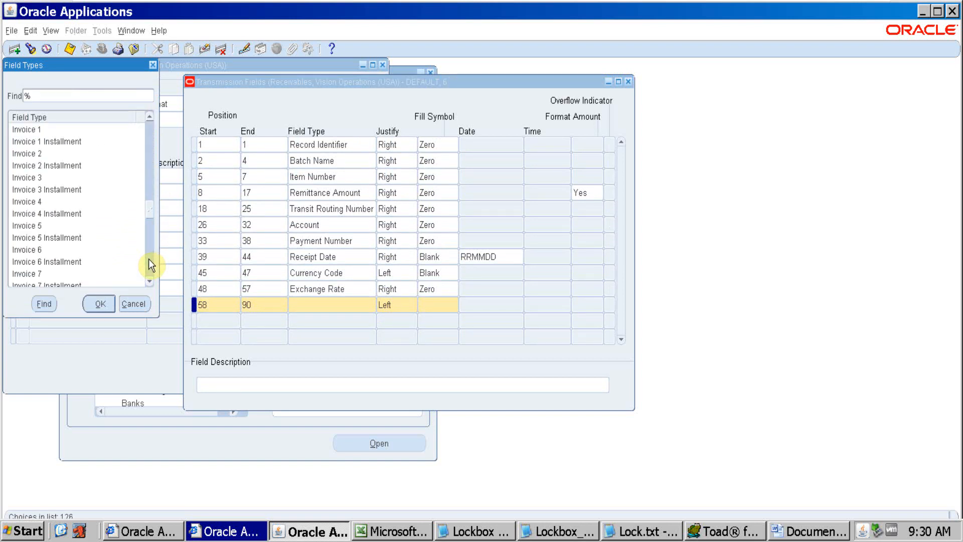
left_click(152, 262)
left_click(152, 262)
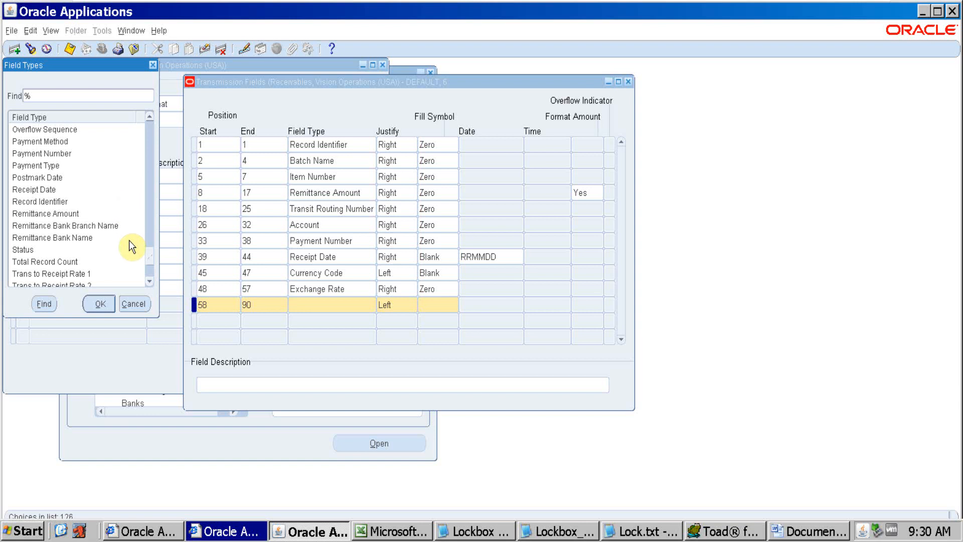
left_click(150, 271)
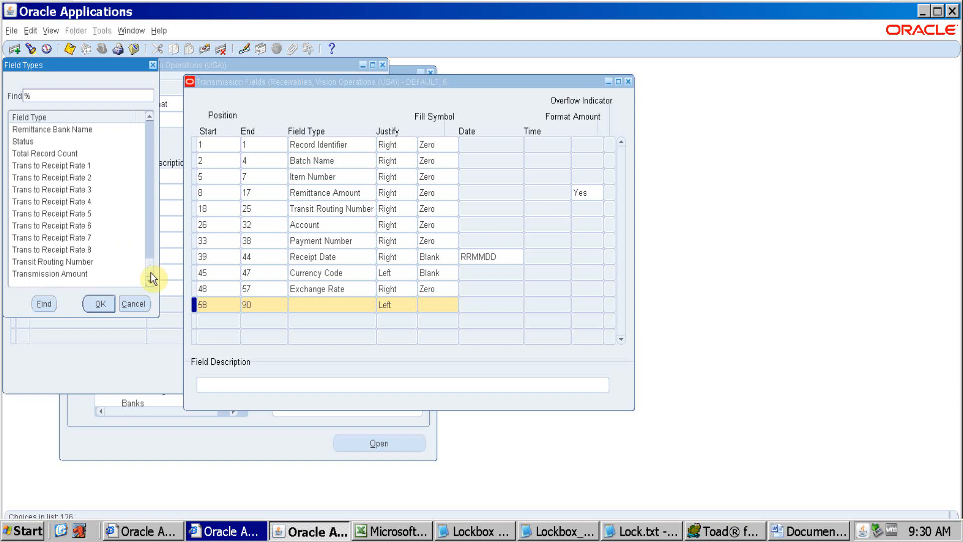
left_click_drag(151, 272, 153, 194)
type("a")
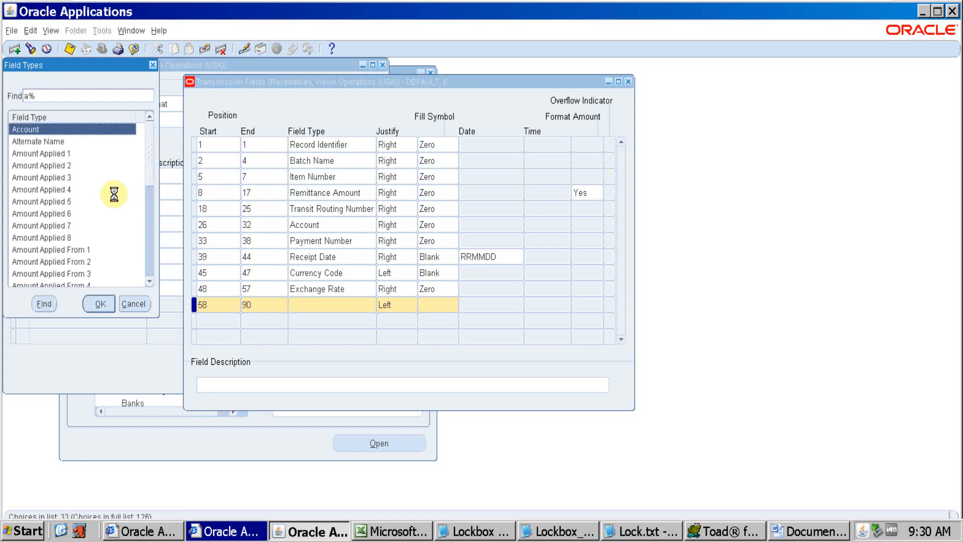
left_click(137, 306)
Set the new row's field type to Attribute 1 and its fill symbol to Blank
type("attr")
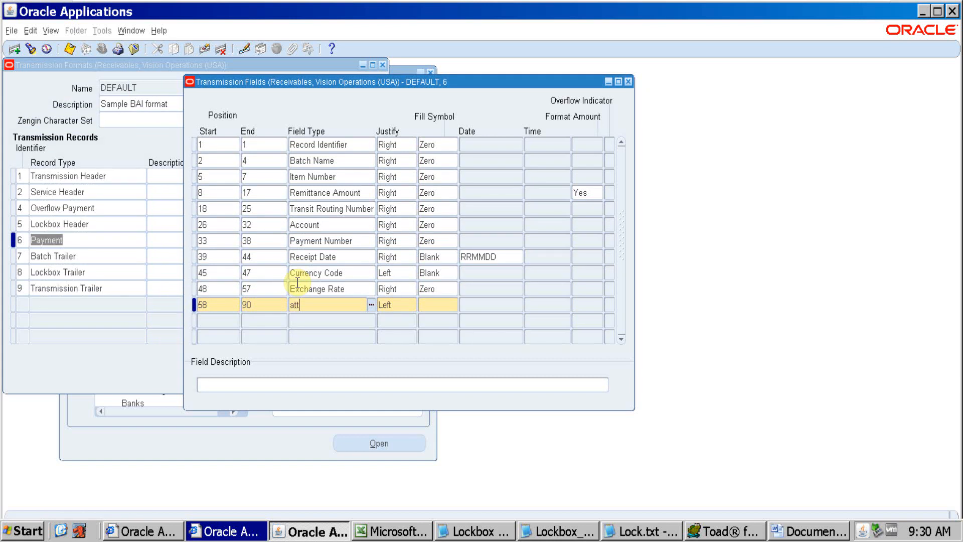
key("Tab")
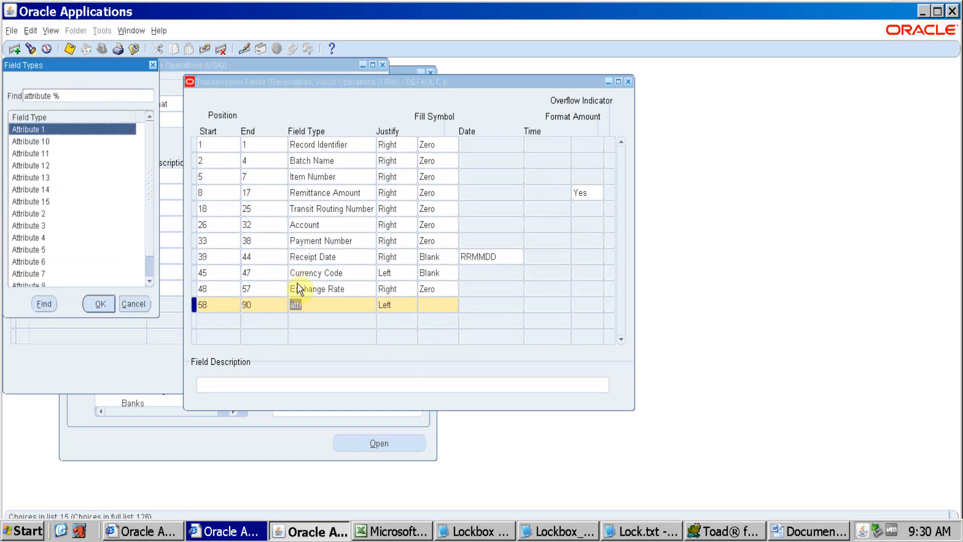
left_click(86, 305)
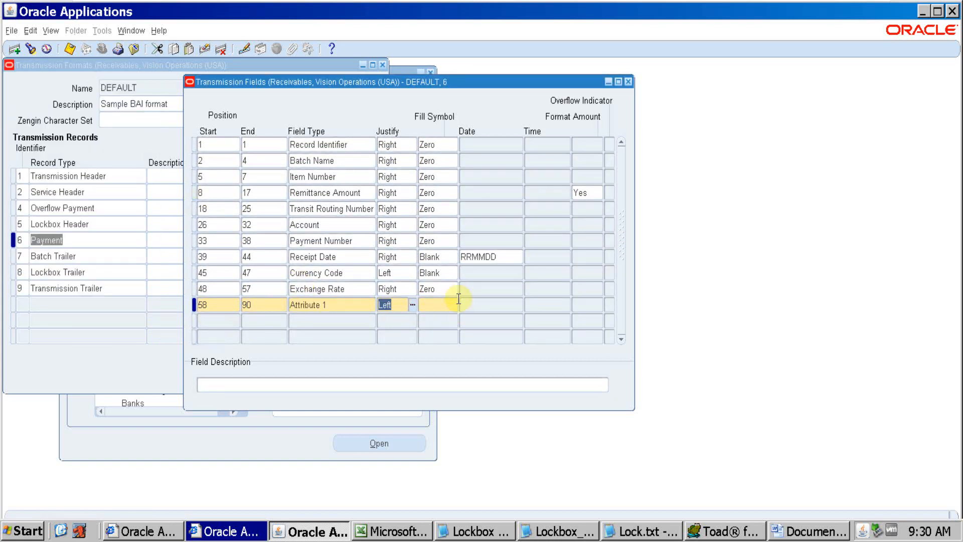
left_click(441, 304)
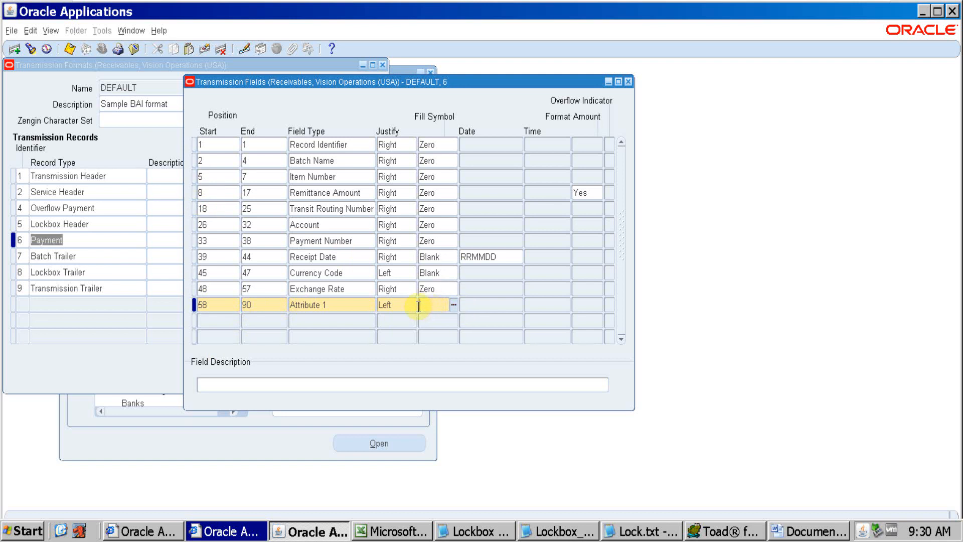
type("Bl")
key("Tab")
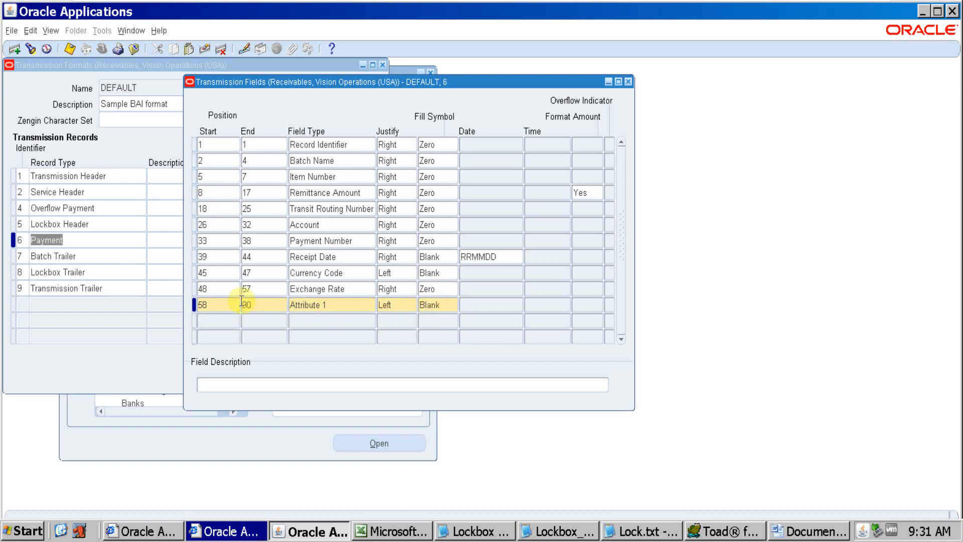
Delete the Attribute 1 row from the Payment record's transmission fields and save
left_click(352, 304)
left_click(222, 53)
left_click(465, 307)
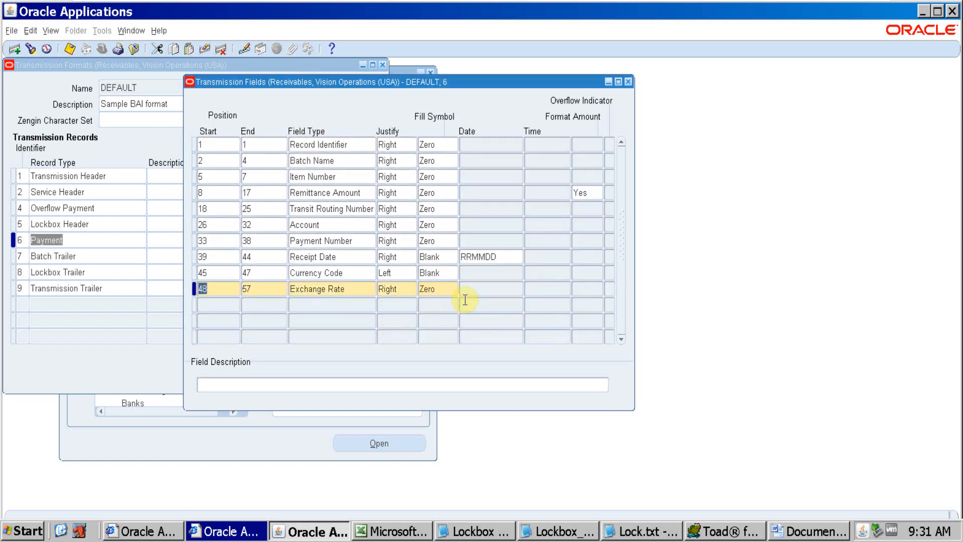
key("ctrl+s")
Close the Payment record's transmission fields, select the Batch Trailer record, and copy the type 7 line from Lockbox_Testing_1.dat in Notepad
left_click(629, 81)
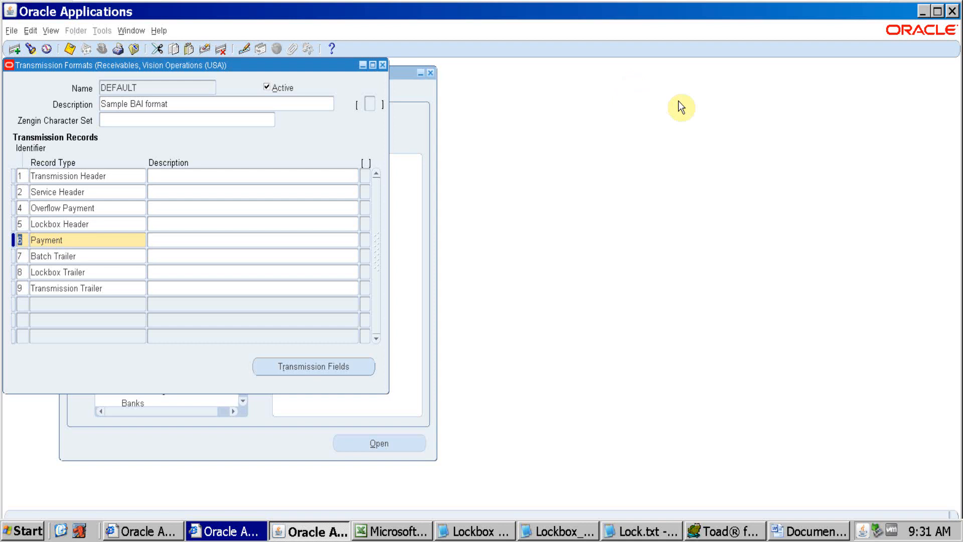
left_click(120, 257)
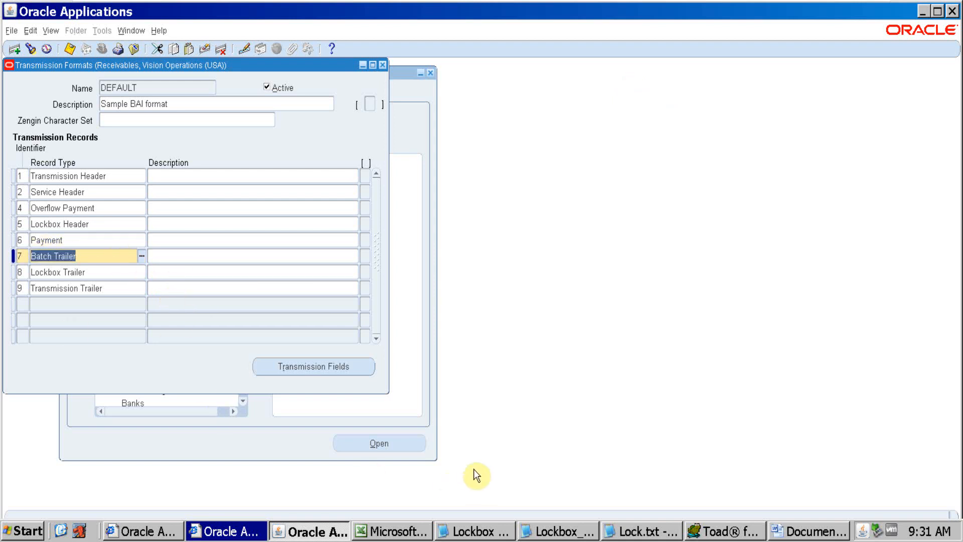
left_click(558, 531)
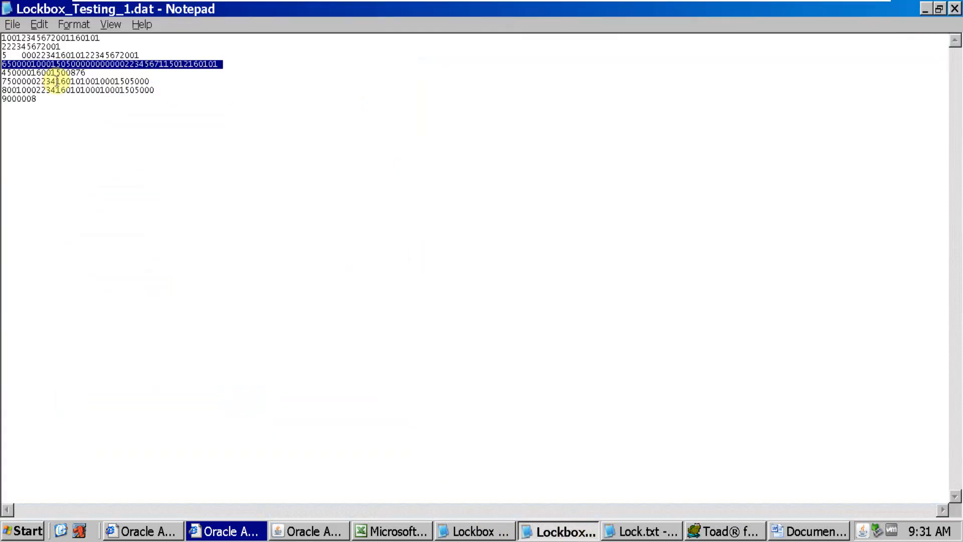
left_click(150, 82)
left_click_drag(150, 83, 2, 82)
key("ctrl+c")
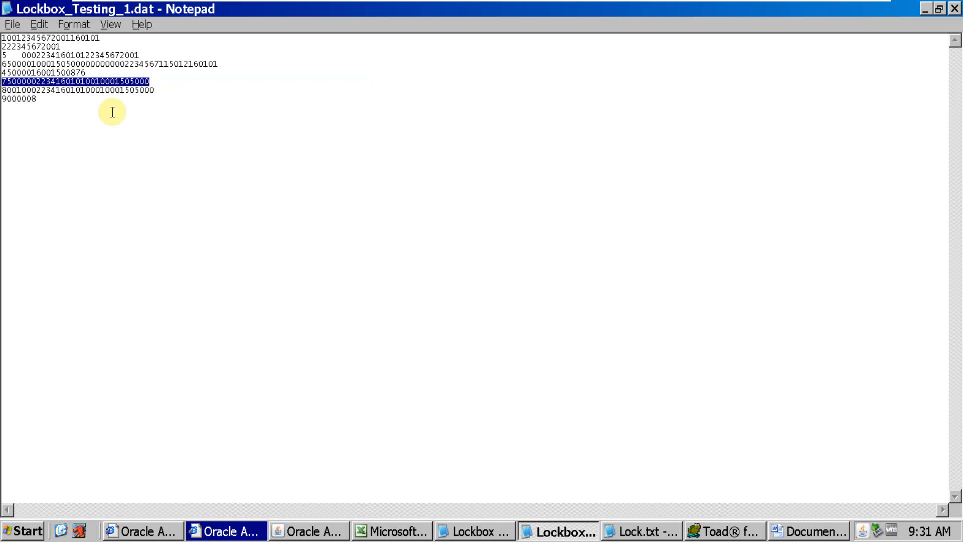
In the Word document, add the heading "Record type 7" below the record type 6 line and paste the copied line under it
left_click(795, 530)
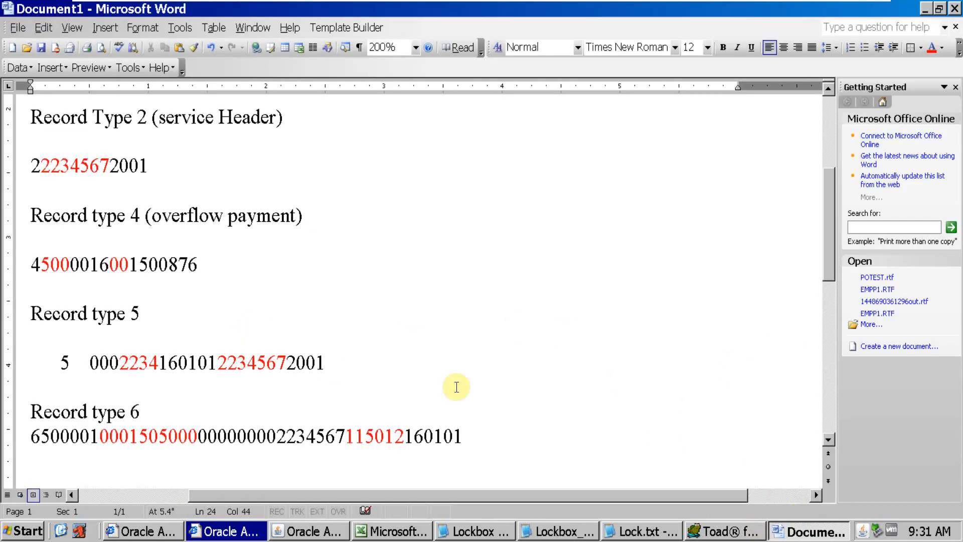
left_click(542, 438)
key("Return")
key("Return")
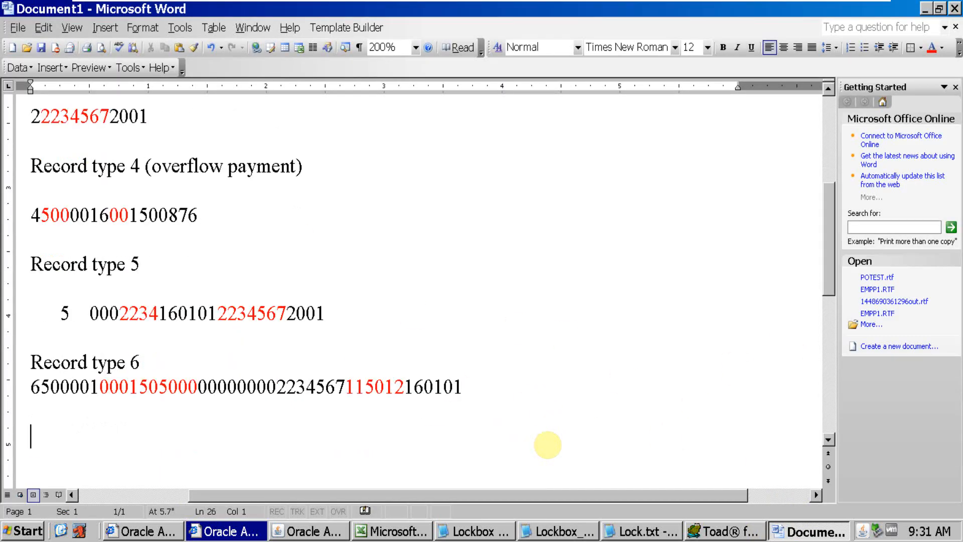
type("Record")
type("type 7")
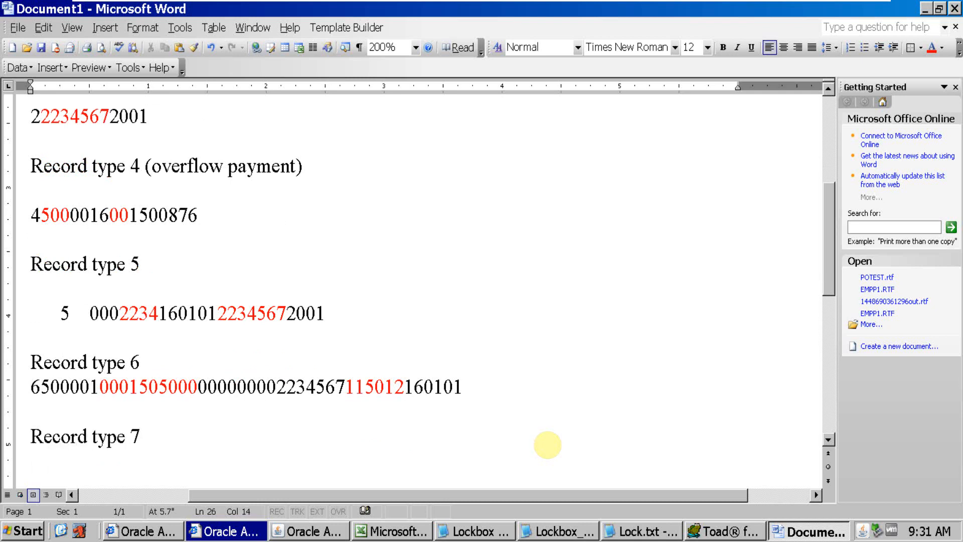
key("Return")
key("ctrl+v")
key("alt+Tab")
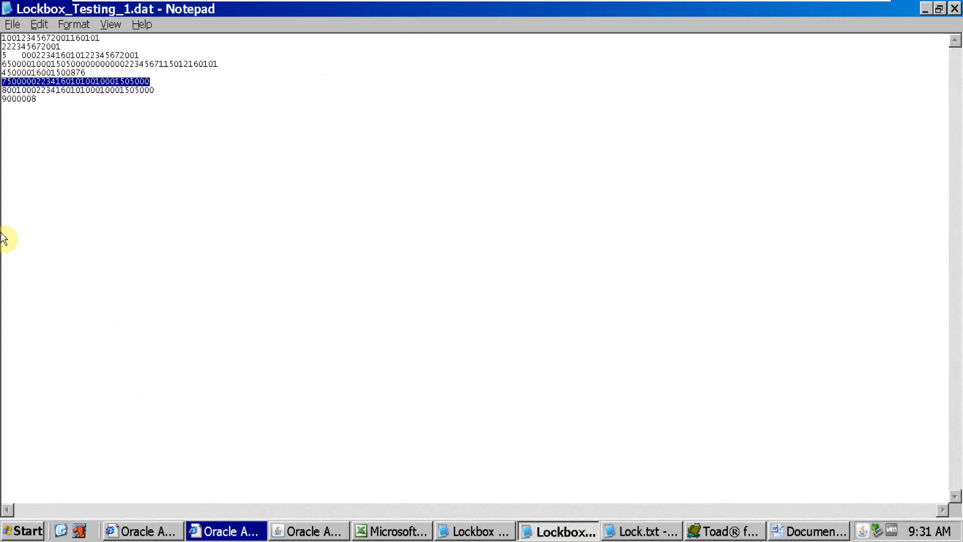
key("alt+Tab")
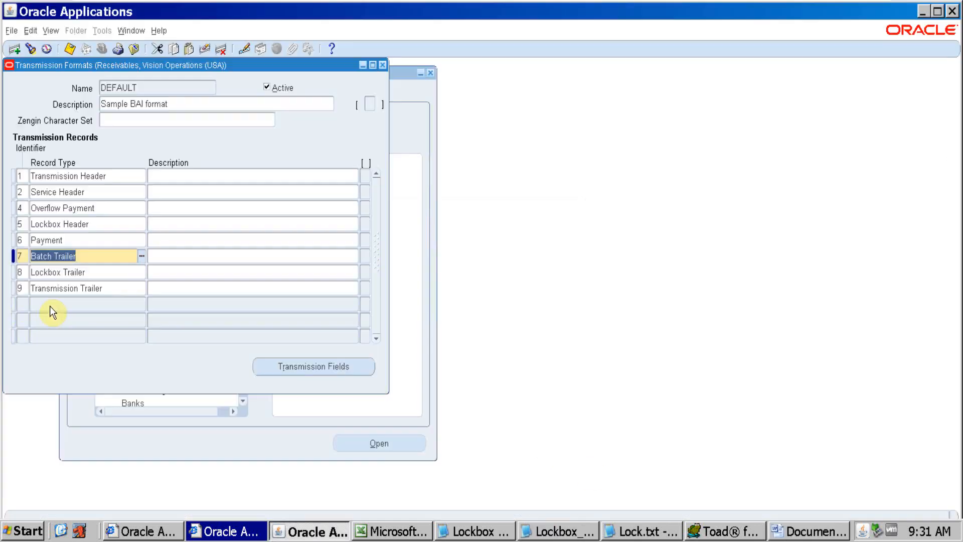
left_click(54, 273)
left_click(333, 366)
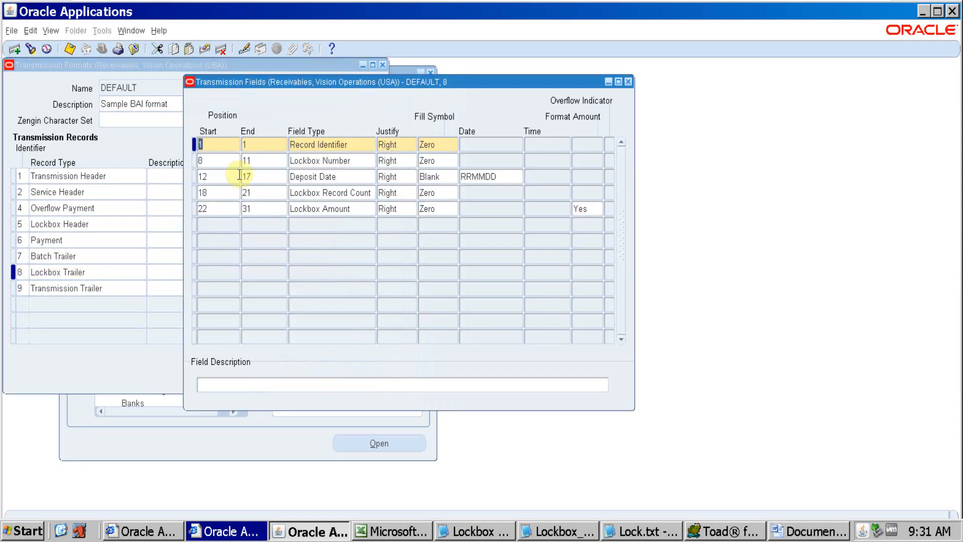
left_click(227, 145)
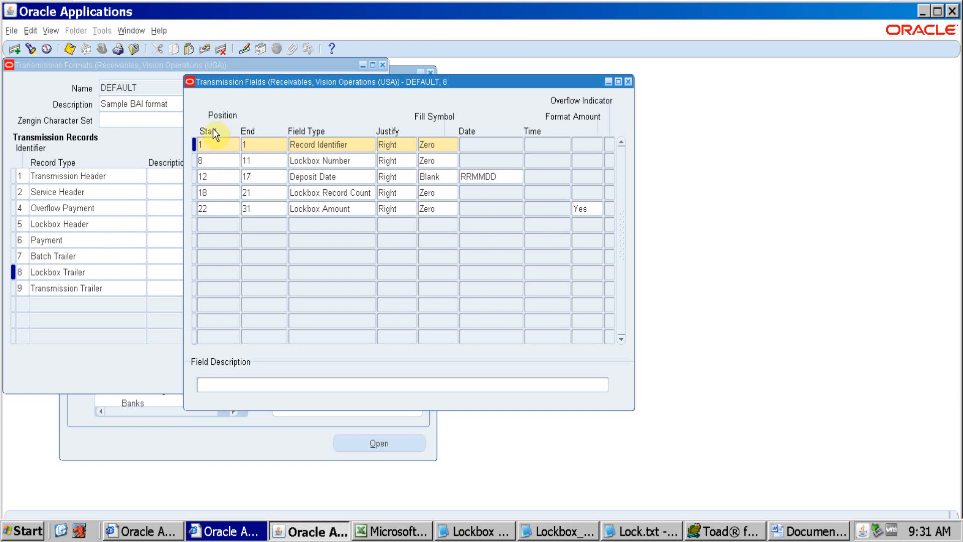
double_click(213, 142)
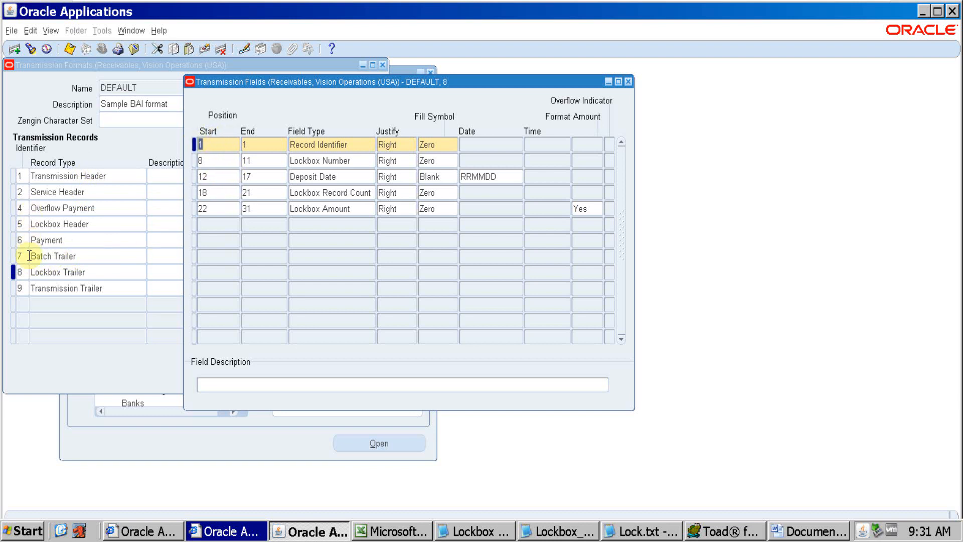
key("alt+Tab")
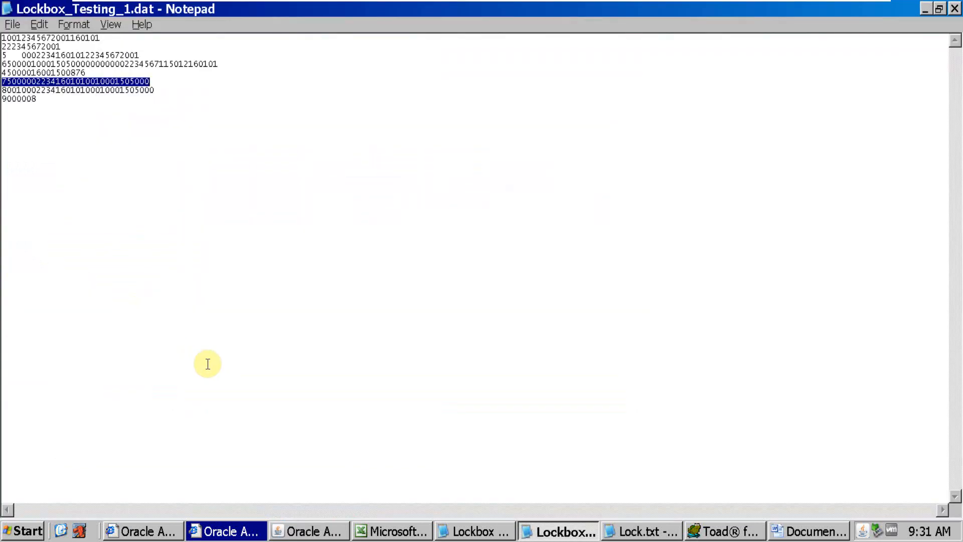
key("alt+Tab")
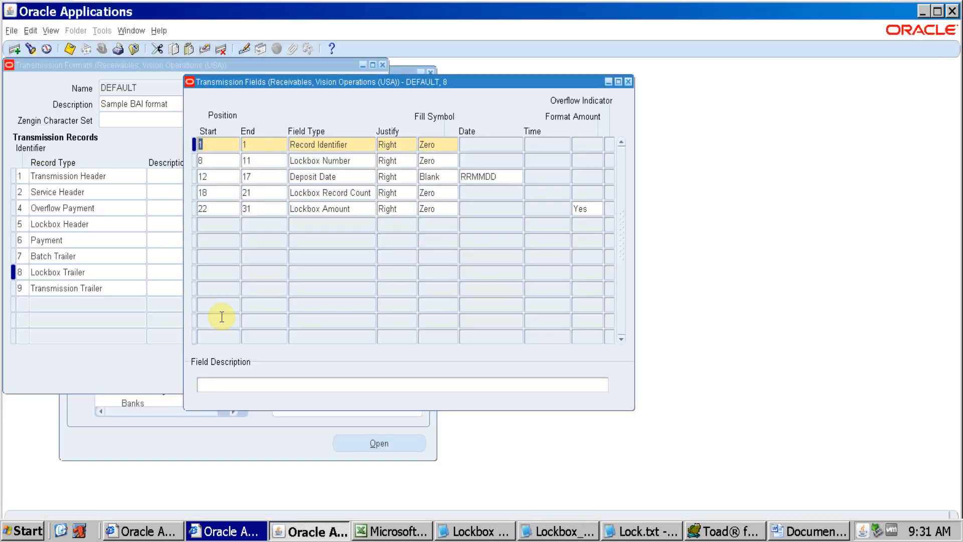
key("alt+Tab")
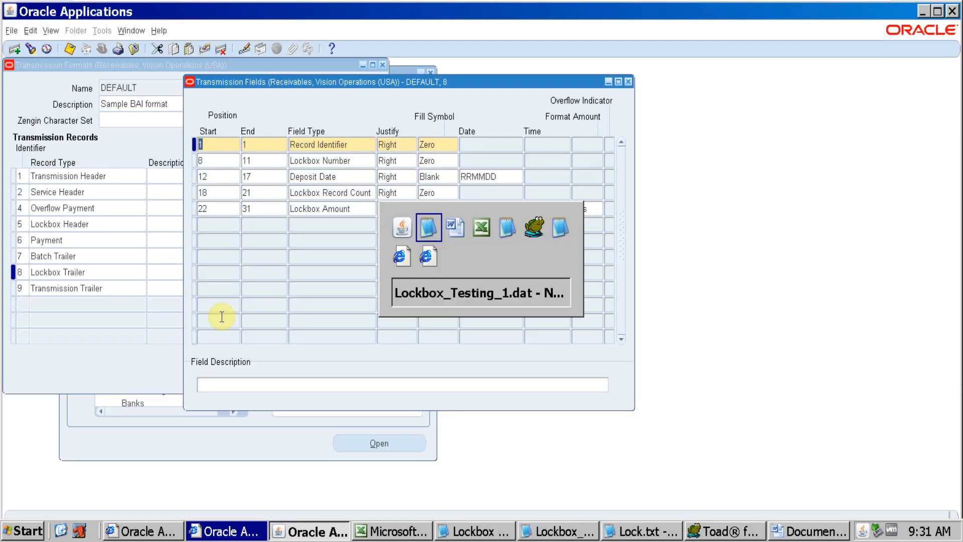
key("alt+Tab")
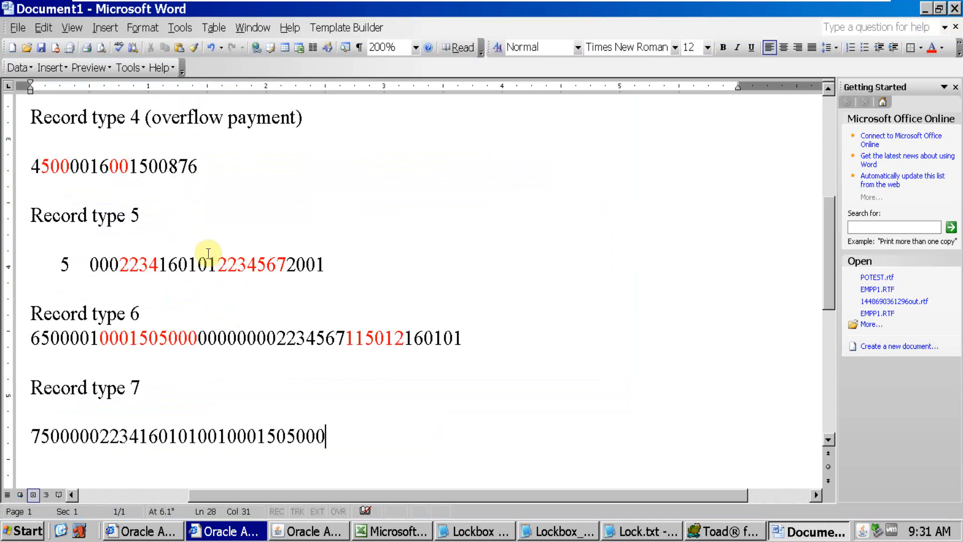
key("alt+Tab")
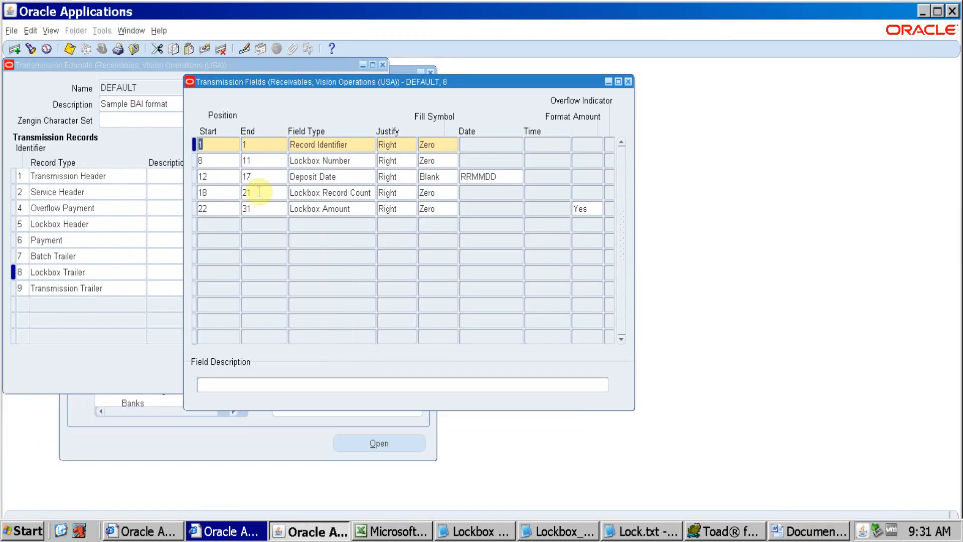
left_click(629, 82)
Open the Batch Trailer record's transmission fields and match the Record Identifier field to the first digit of the type 7 line in Word
left_click(78, 258)
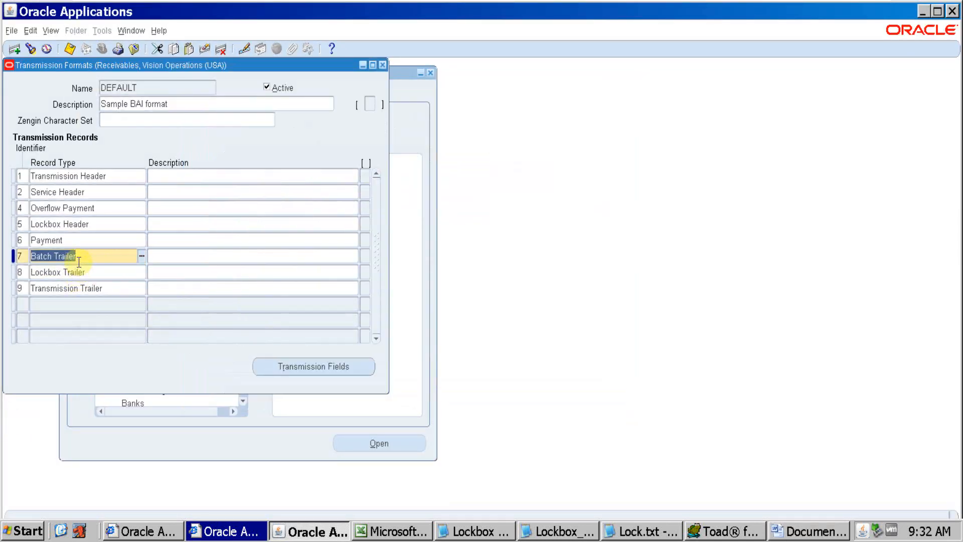
left_click(301, 366)
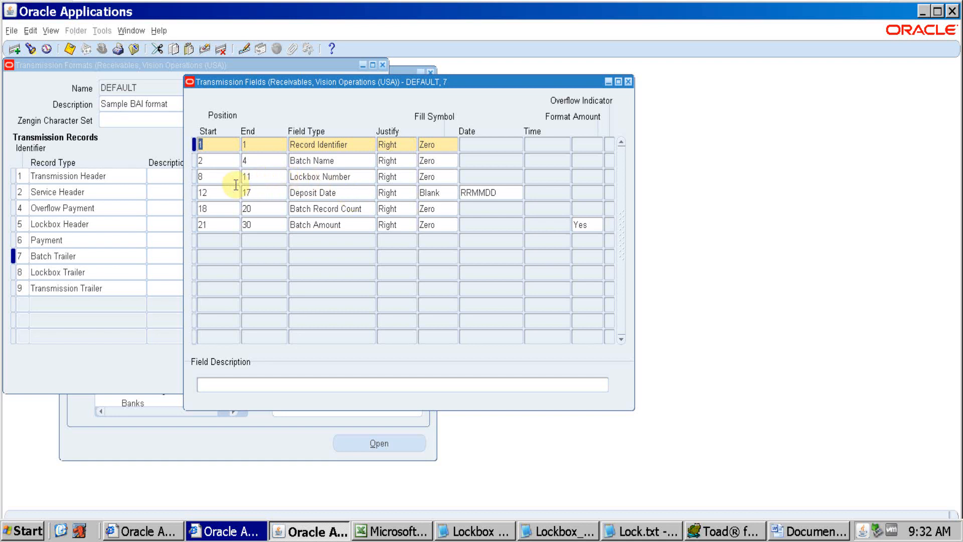
left_click(221, 142)
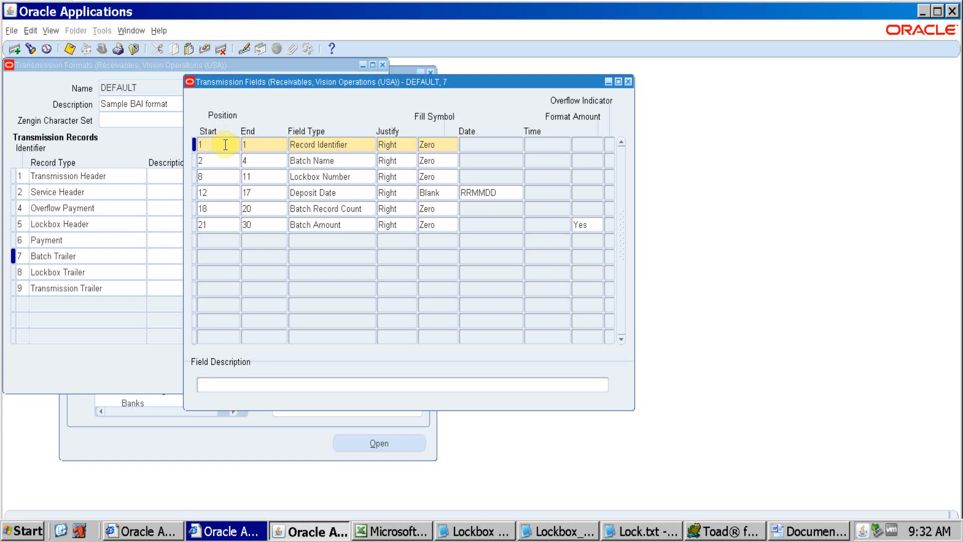
key("alt+Tab")
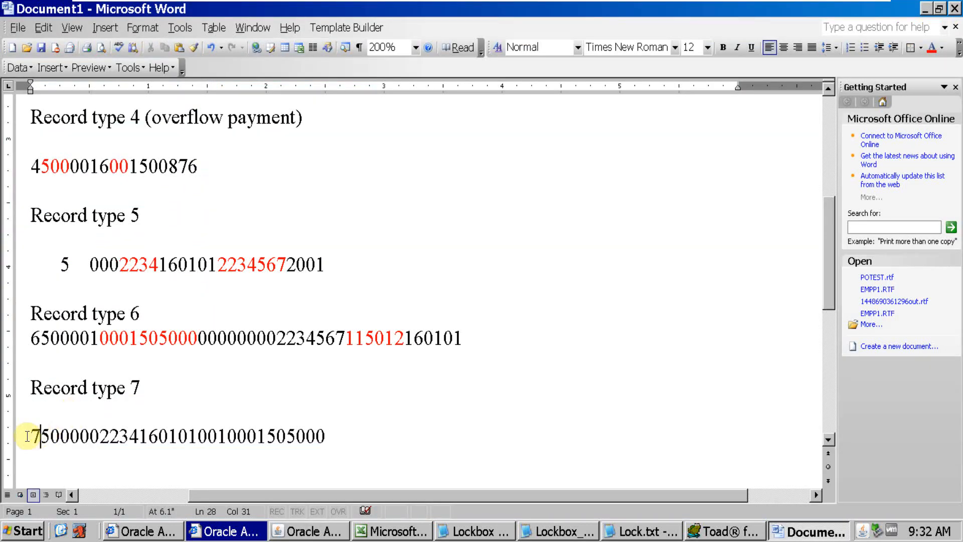
key("alt+Tab")
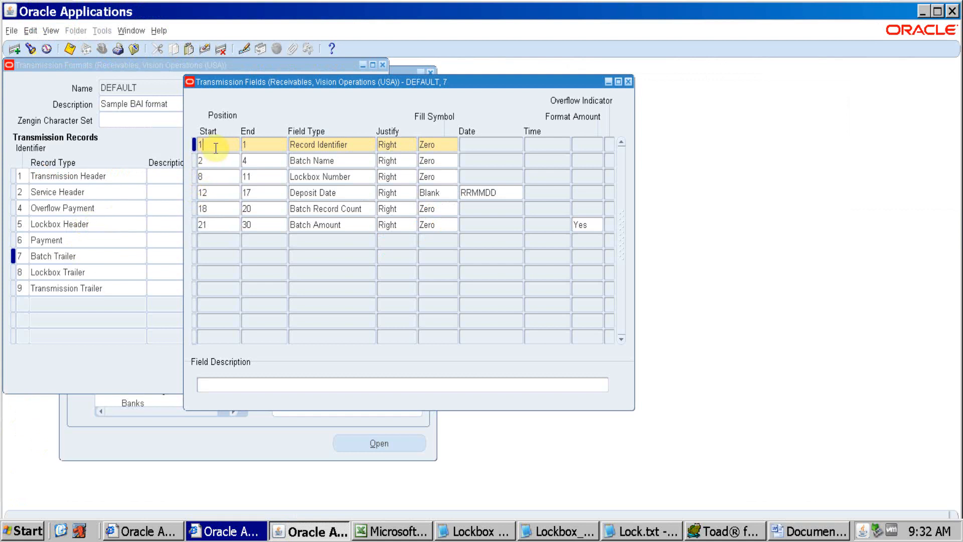
key("alt+Tab")
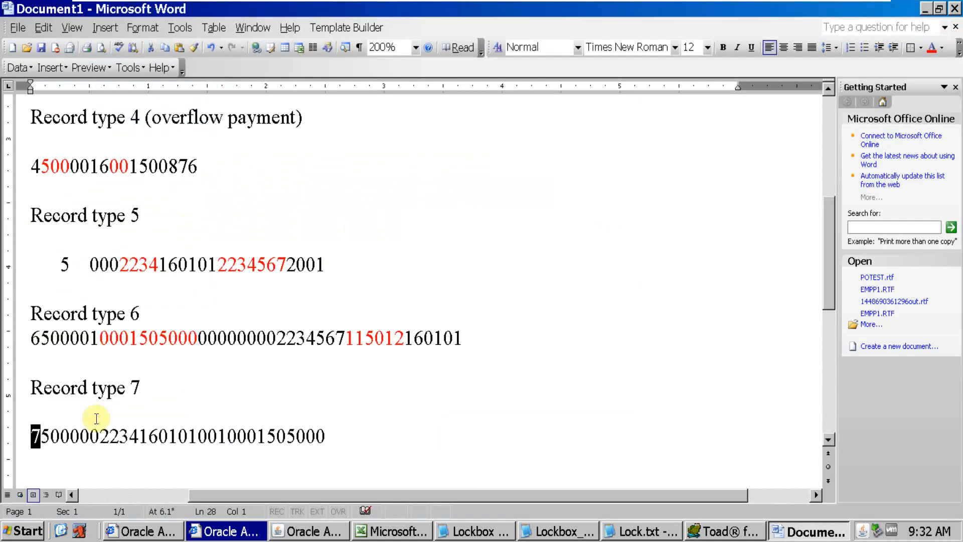
Compare the Batch Name field, positions 2 to 4, with the type 7 line and check the next defined field's start position
left_click(43, 438)
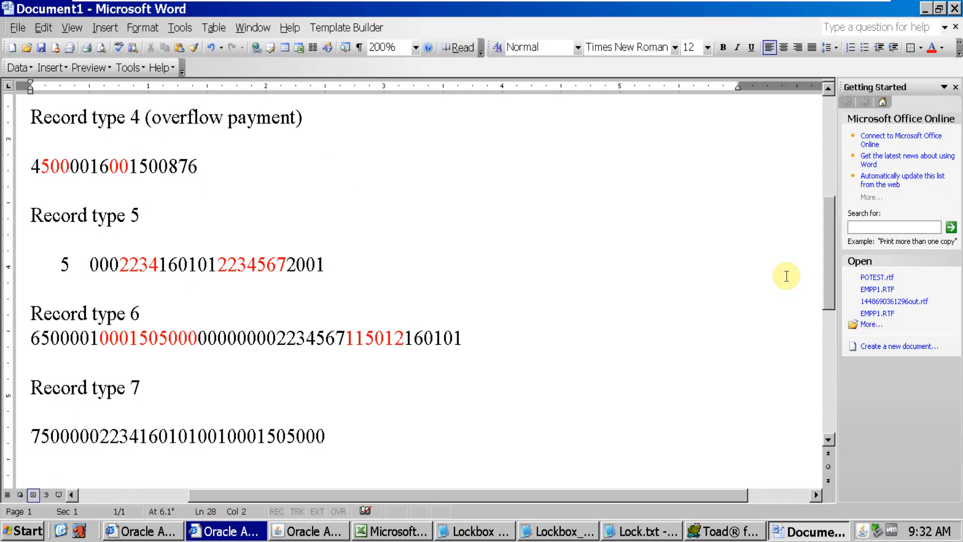
key("Right")
key("Right")
key("alt+Tab")
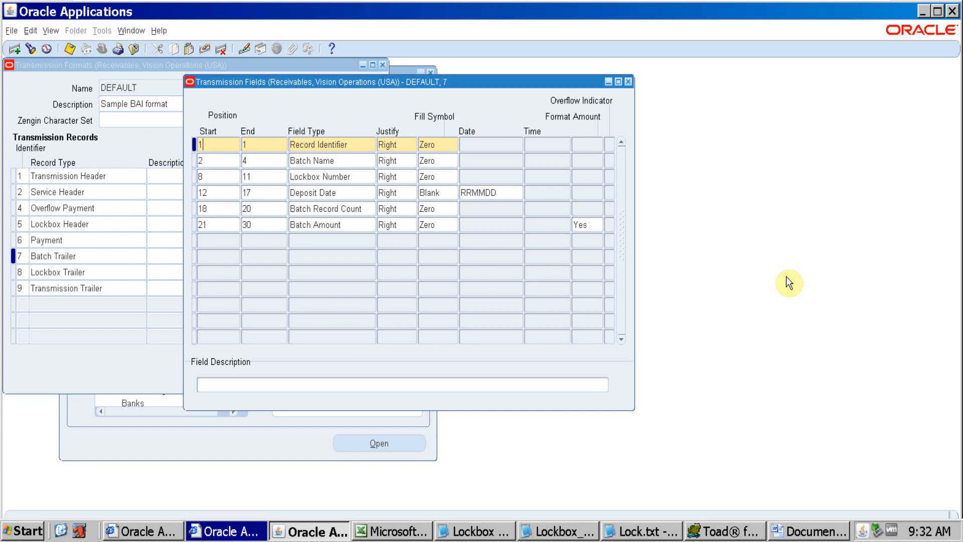
key("alt+Tab")
key("Right")
key("Right")
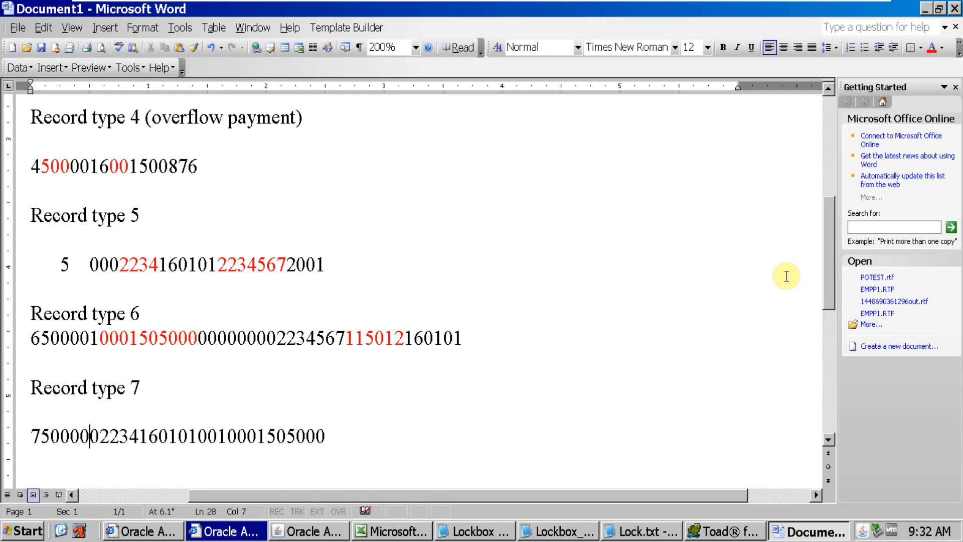
key("alt+Tab")
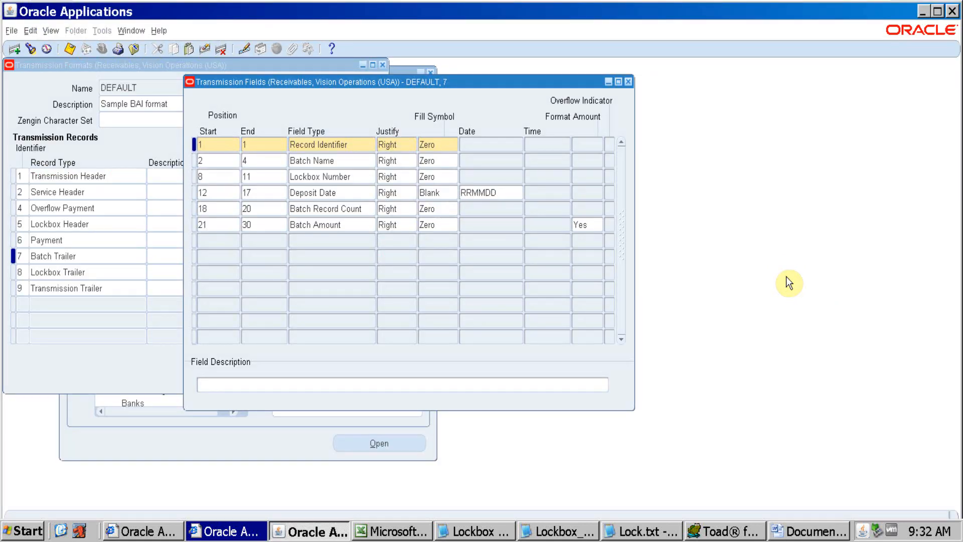
key("alt+Tab")
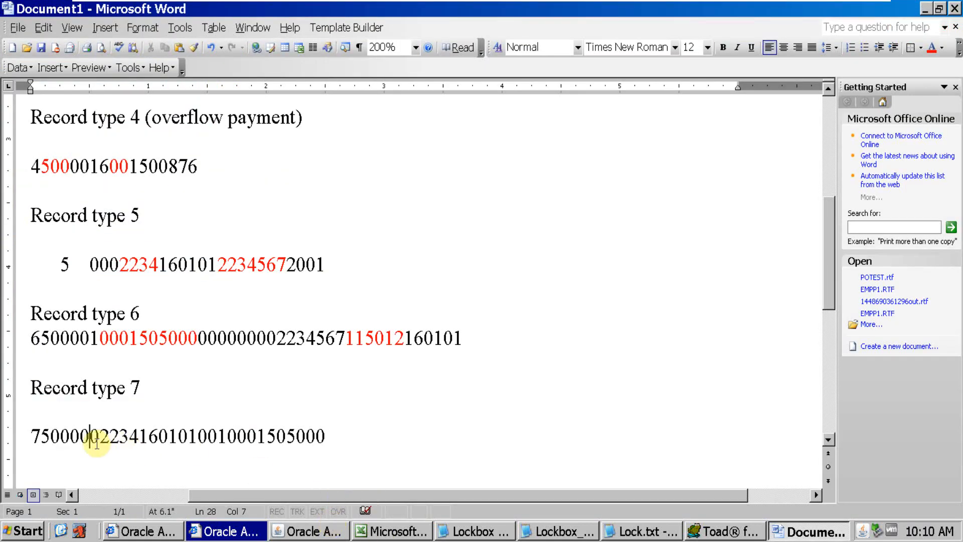
Recheck the Batch Trailer fields and count through the first seven characters of the type 7 line in Word
left_click(309, 526)
key("alt+Tab")
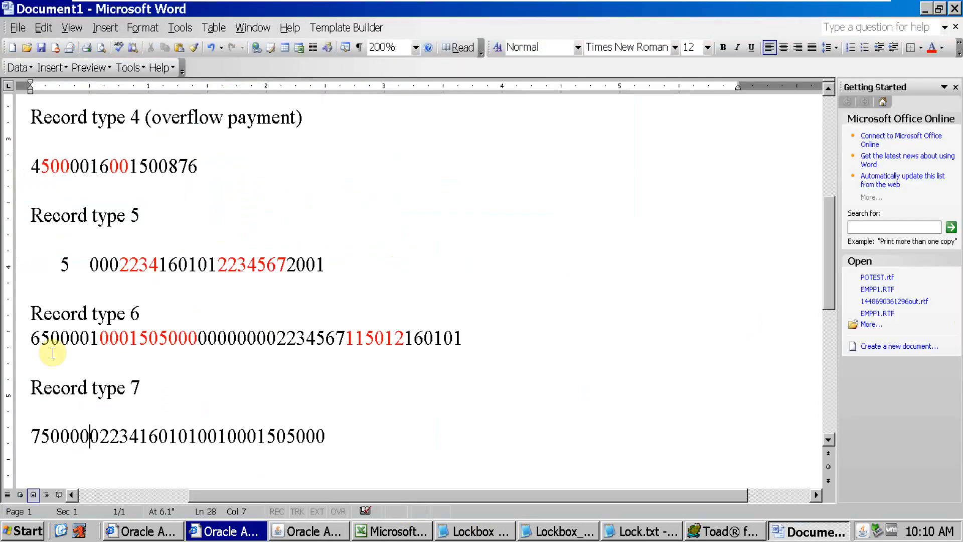
key("Home")
key("Right")
key("Right")
key("Right")
key("Right")
key("Right")
key("Right")
key("Right")
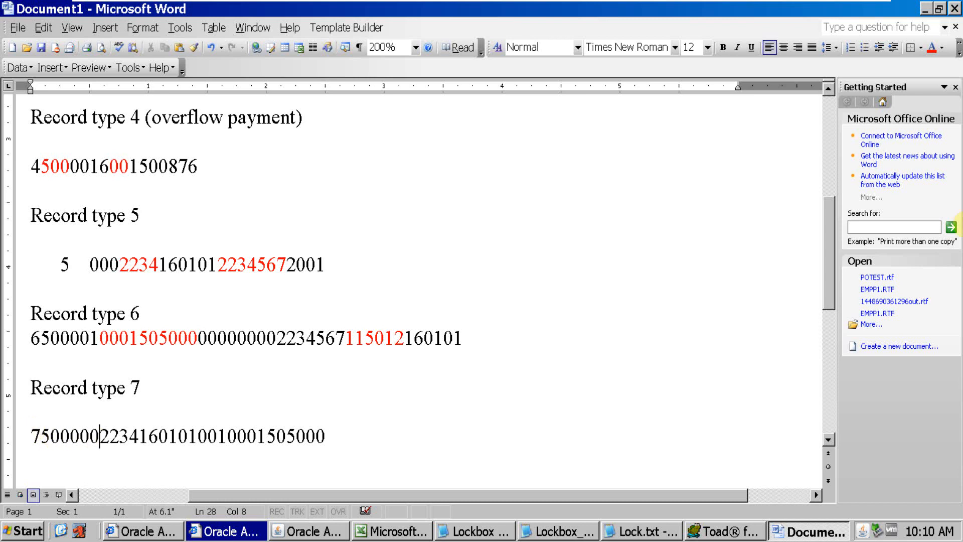
Match the Lockbox Number field, positions 8 to 11, to the corresponding digits in the type 7 line
key("alt+Tab")
key("alt+Tab")
key("Right")
key("Right")
key("Right")
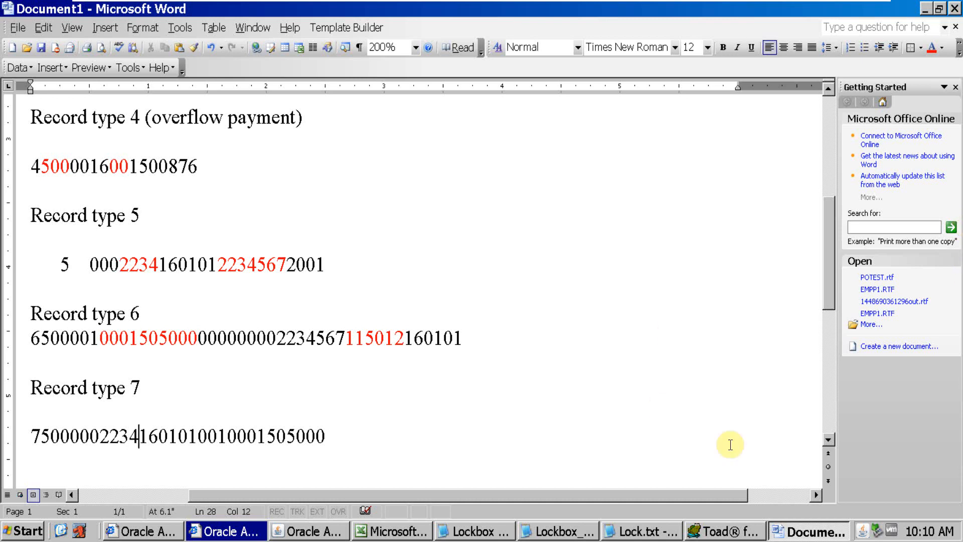
Look up the lockbox number on the GL Ledger sheet of Oracle Data.xls in Excel and return to the Word document
left_click(404, 532)
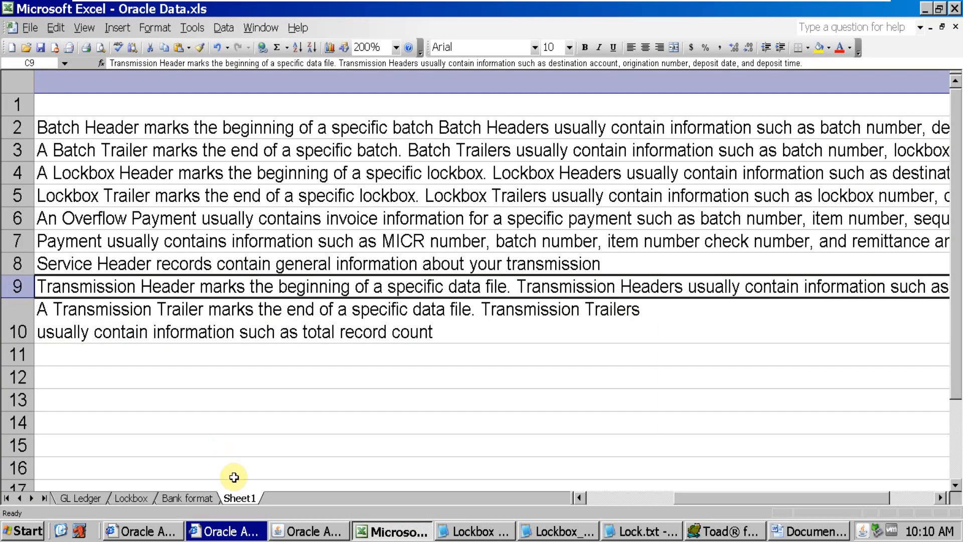
left_click(172, 500)
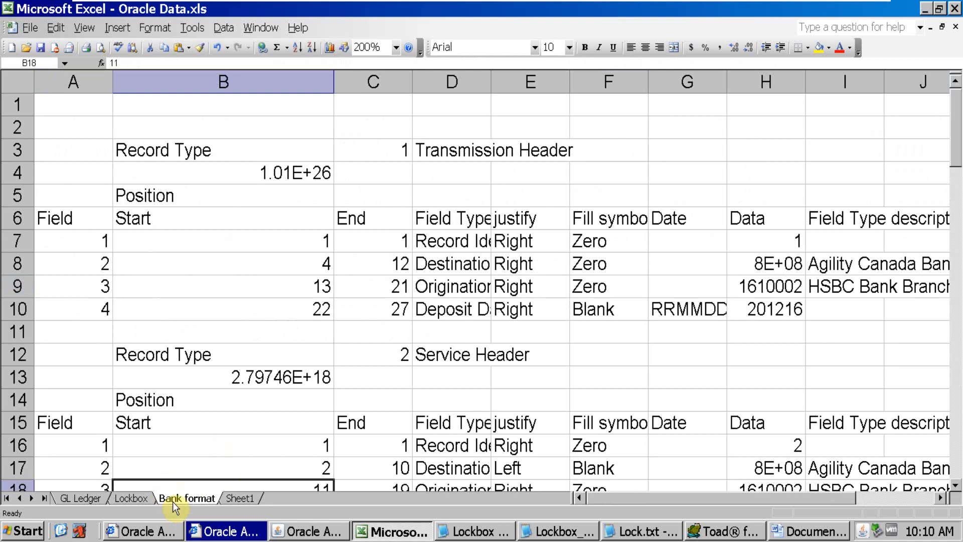
left_click(133, 498)
left_click(83, 499)
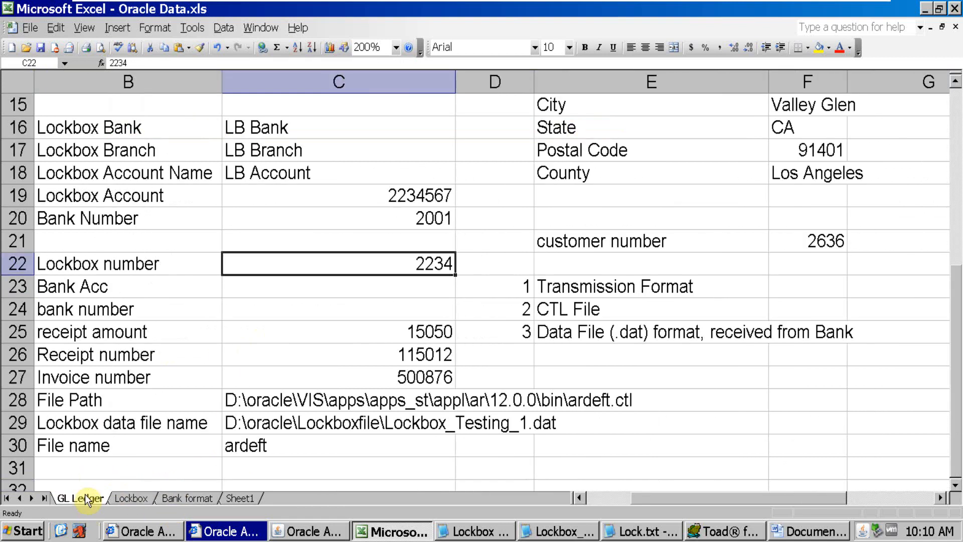
key("alt+Tab")
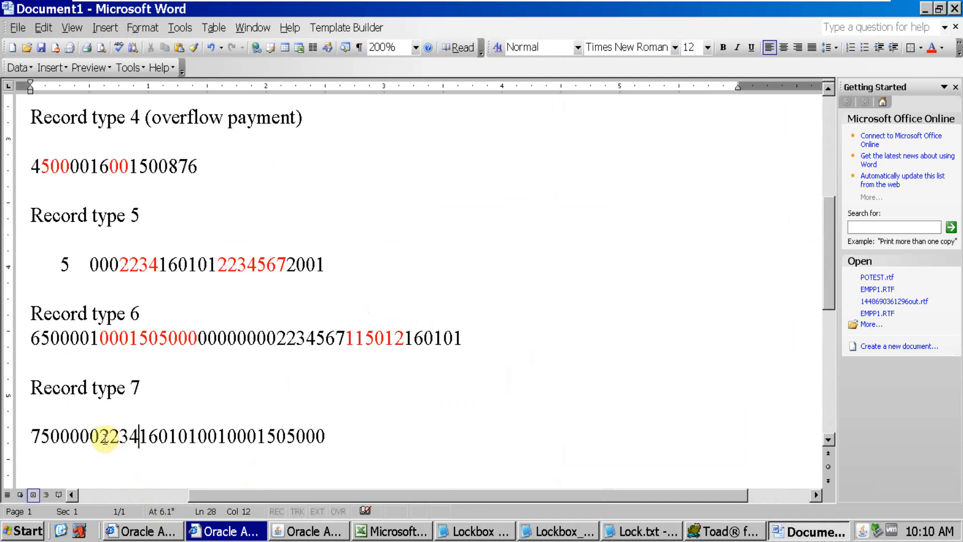
Highlight the lockbox number digits in the type 7 line and check the Lockbox Number field's start position in Oracle
left_click_drag(104, 438, 135, 444)
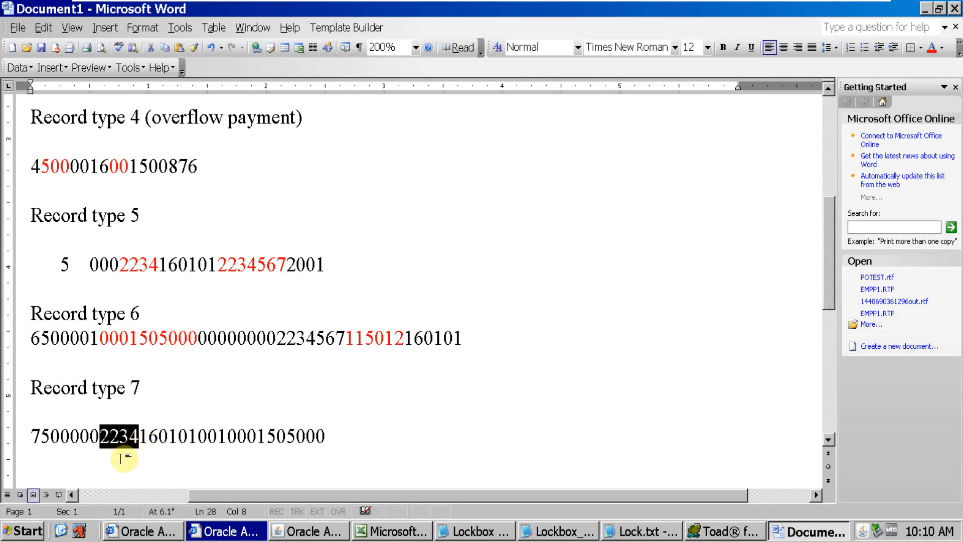
key("alt+Tab")
key("alt+Tab")
key("alt+Tab")
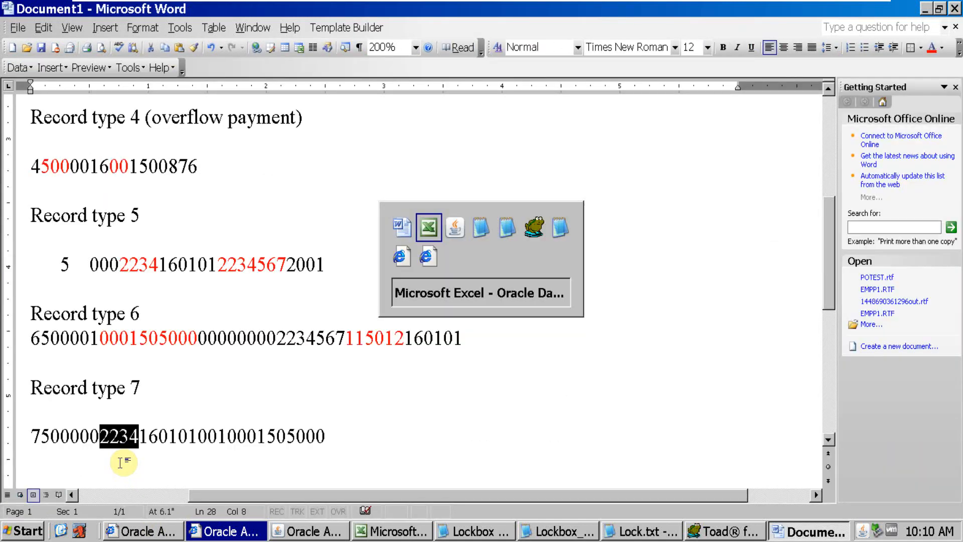
key("alt+Tab")
key("alt+Tab")
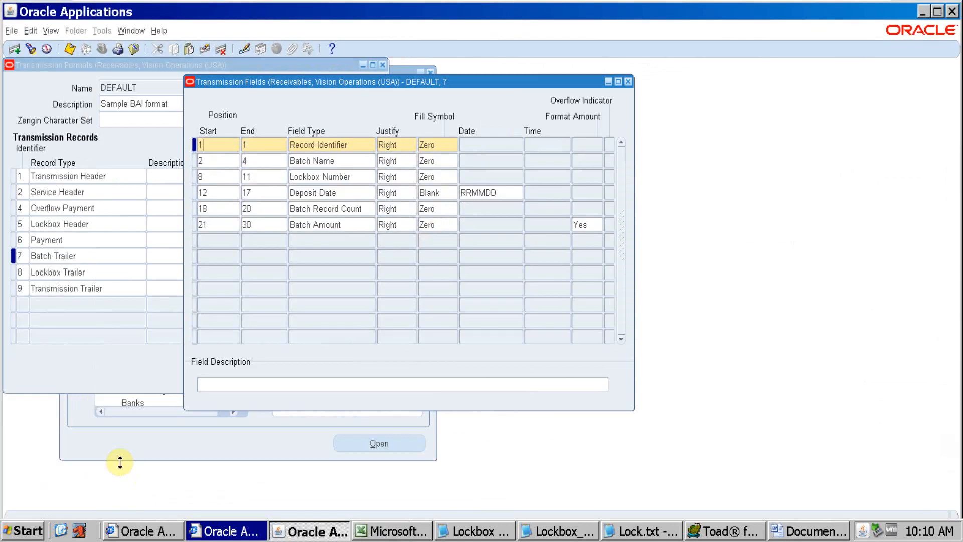
left_click(207, 176)
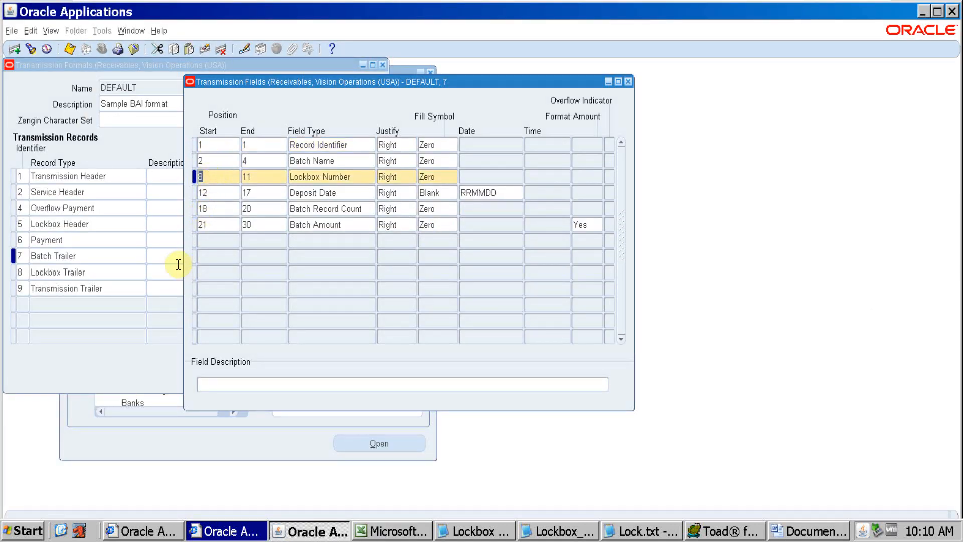
Count through the type 7 line in Word up to position 8 and compare it with the Lockbox Number field definition
key("alt+Tab")
key("alt+Tab")
key("alt+Tab")
key("alt+Tab")
key("alt+Tab")
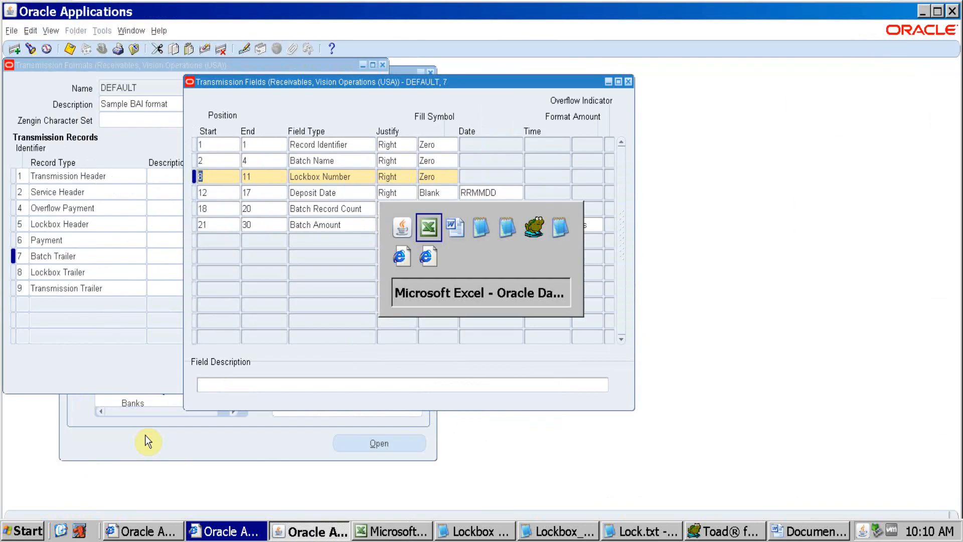
key("alt+Tab")
left_click(70, 434)
key("Home")
key("Right")
key("Right")
key("Right")
key("Right")
key("Right")
key("Right")
key("Right")
key("Right")
key("Right")
key("alt+Tab")
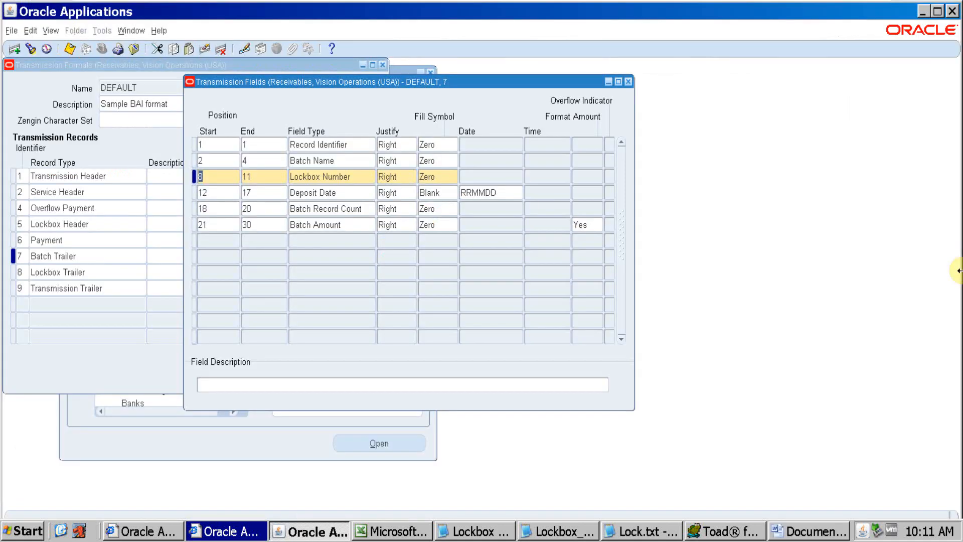
key("alt+Tab")
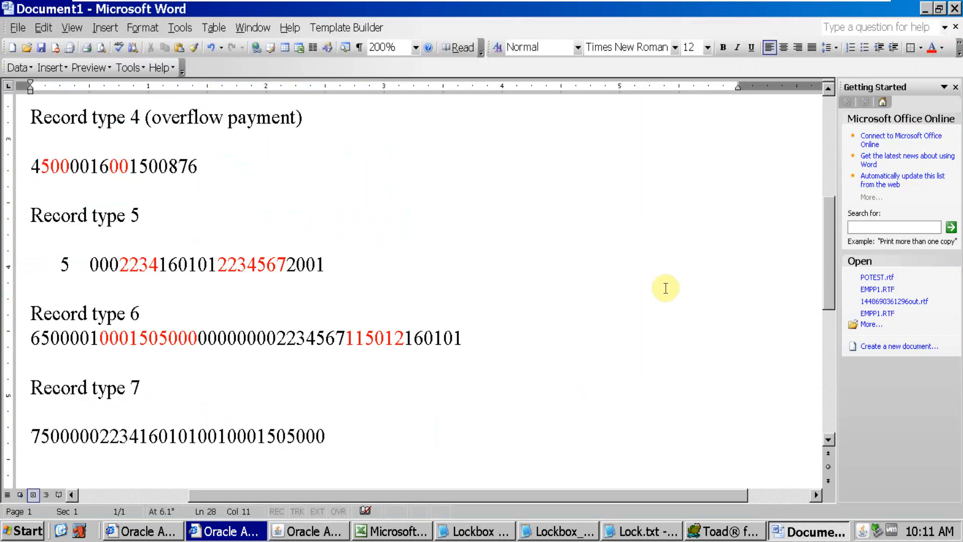
Color the lockbox number digits, positions 8 to 11, red in the type 7 line of the Word document
left_click_drag(100, 435, 139, 432)
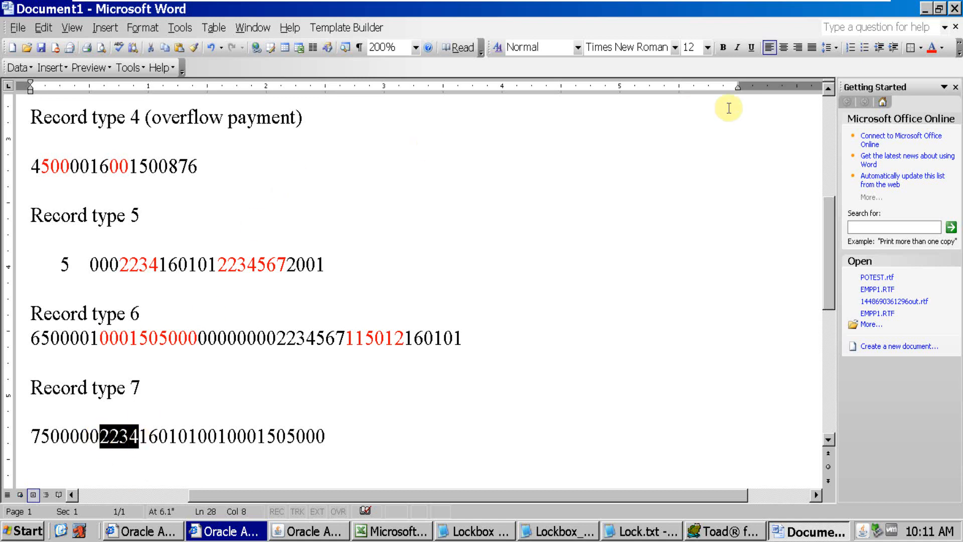
left_click(933, 49)
key("alt+Tab")
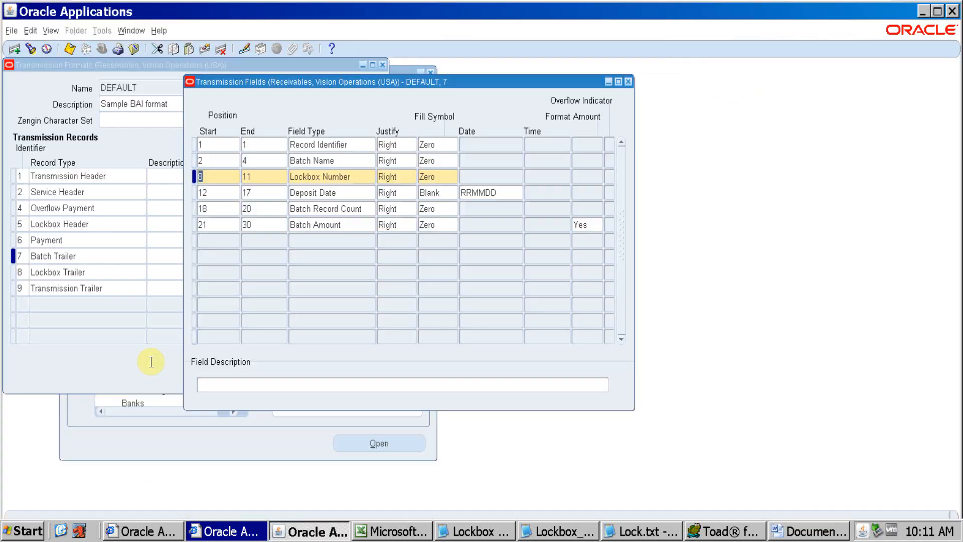
key("alt+Tab")
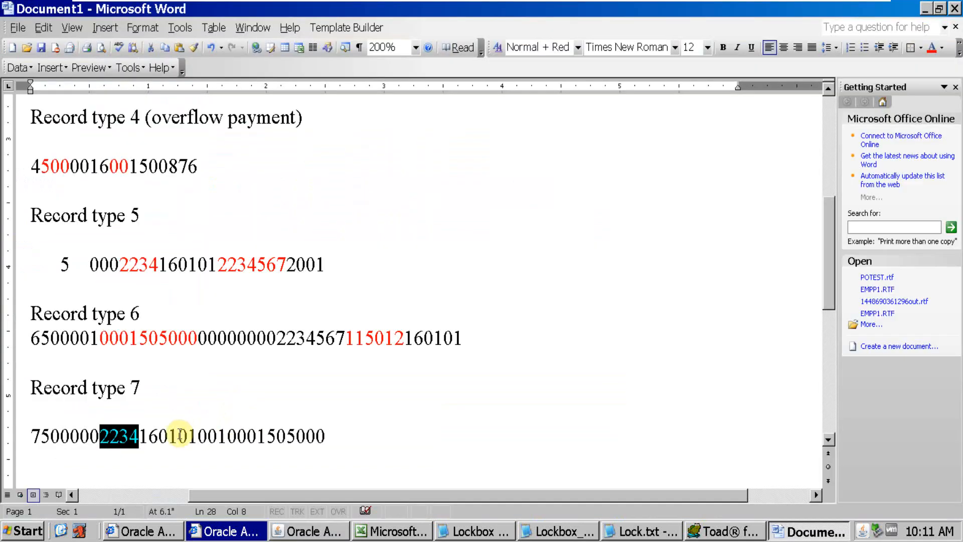
Match the Deposit Date field, positions 12 to 17 in RRMMDD format, to the characters in the type 7 line
key("alt+Tab")
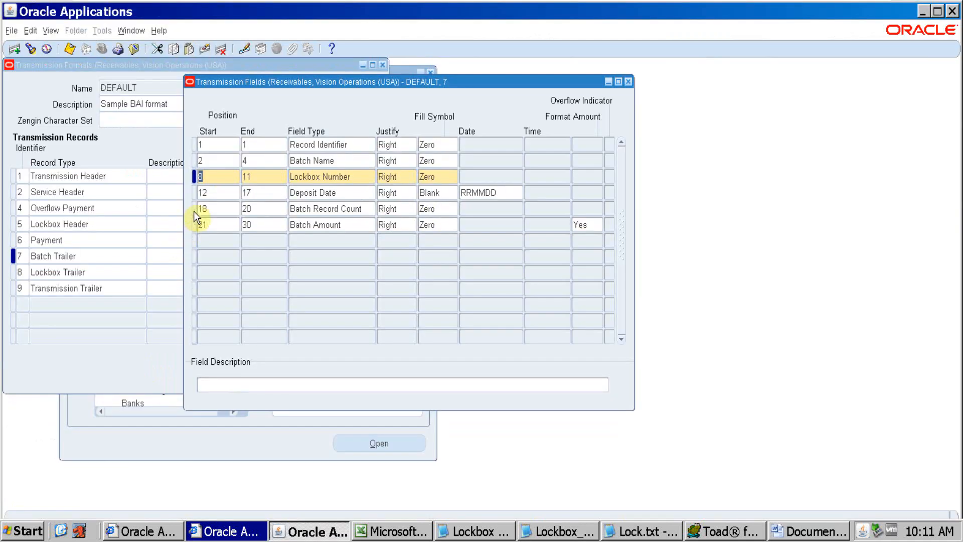
left_click(223, 192)
key("alt+Tab")
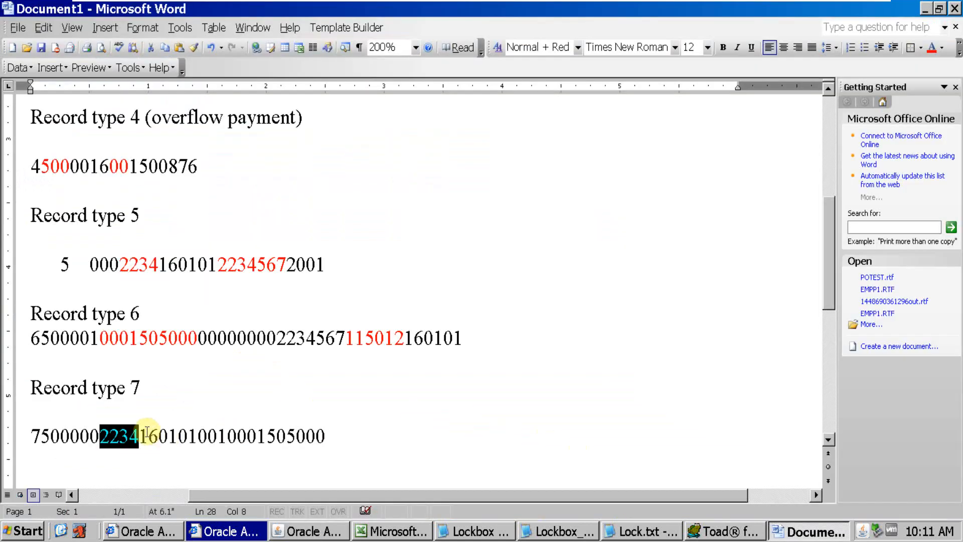
left_click(139, 435)
key("Right")
key("Right")
key("Right")
key("Right")
key("Right")
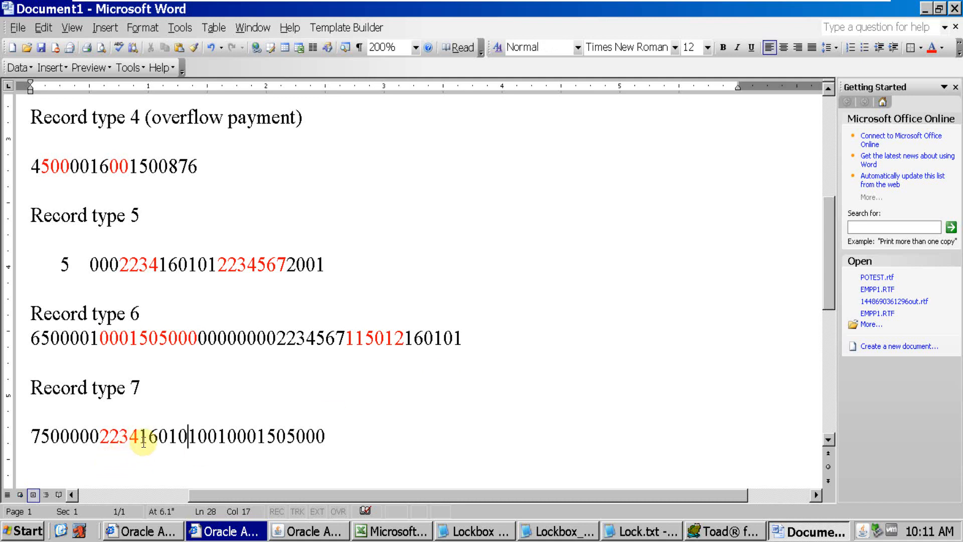
key("alt+Tab")
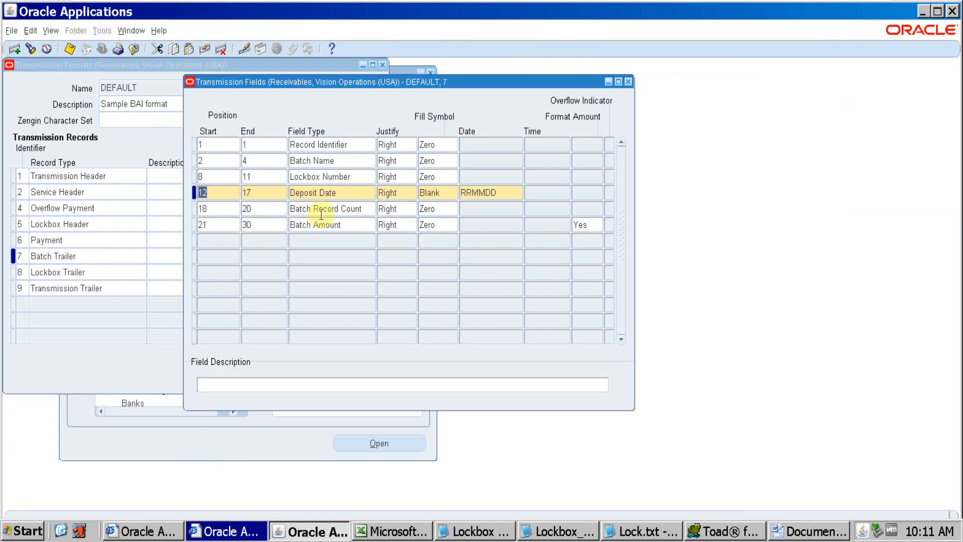
key("alt+Tab")
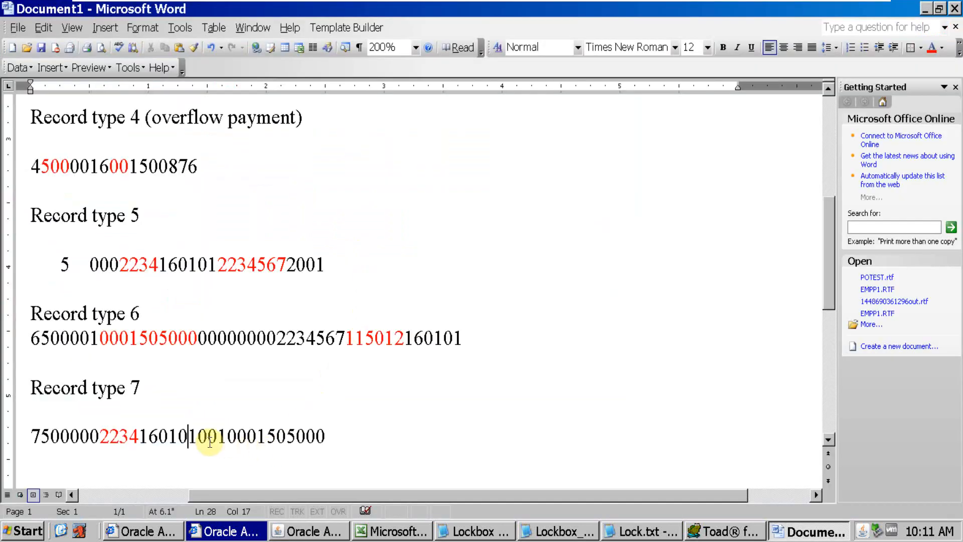
Match the Batch Record Count field, positions 18 to 20, to the digits after the deposit date in the type 7 line
key("alt+Tab")
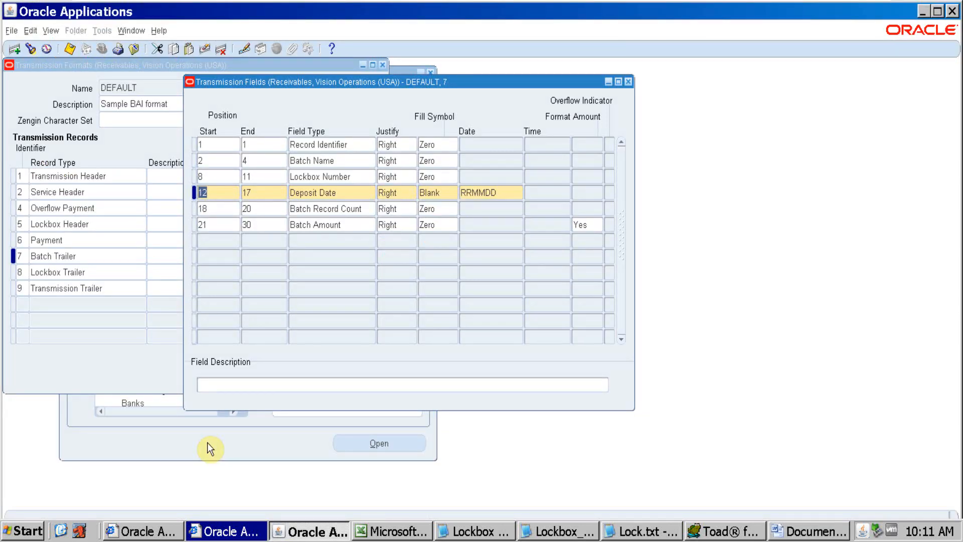
key("alt+Tab")
left_click(202, 440)
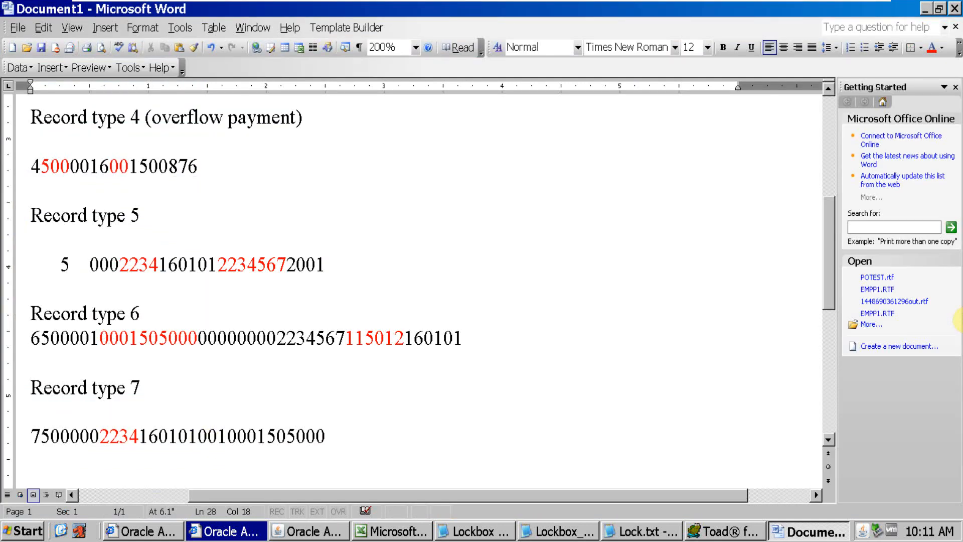
key("Right")
key("alt+Tab")
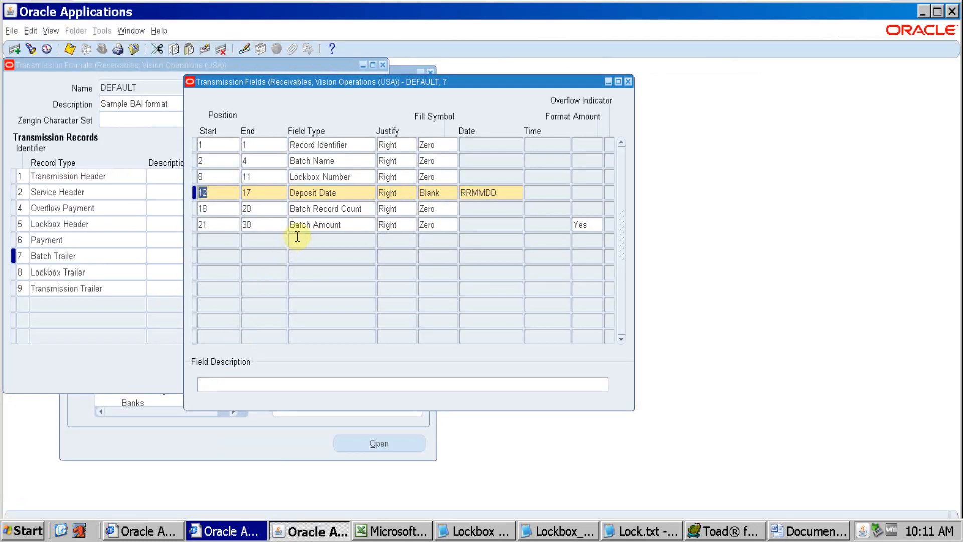
Check the Batch Amount field, positions 21 to 30, in Oracle and count through its digits in the type 7 line
left_click(330, 226)
key("alt+Tab")
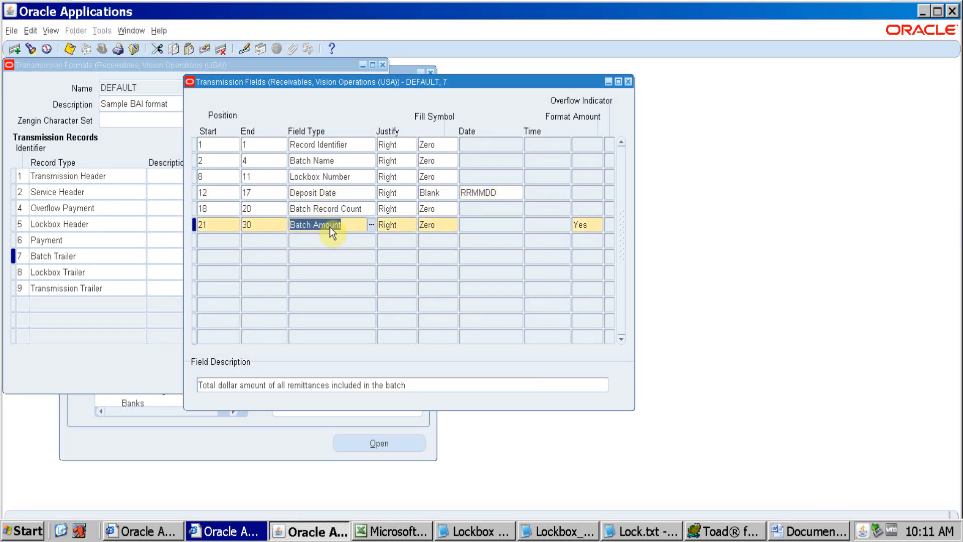
key("alt+Tab")
key("alt+Tab")
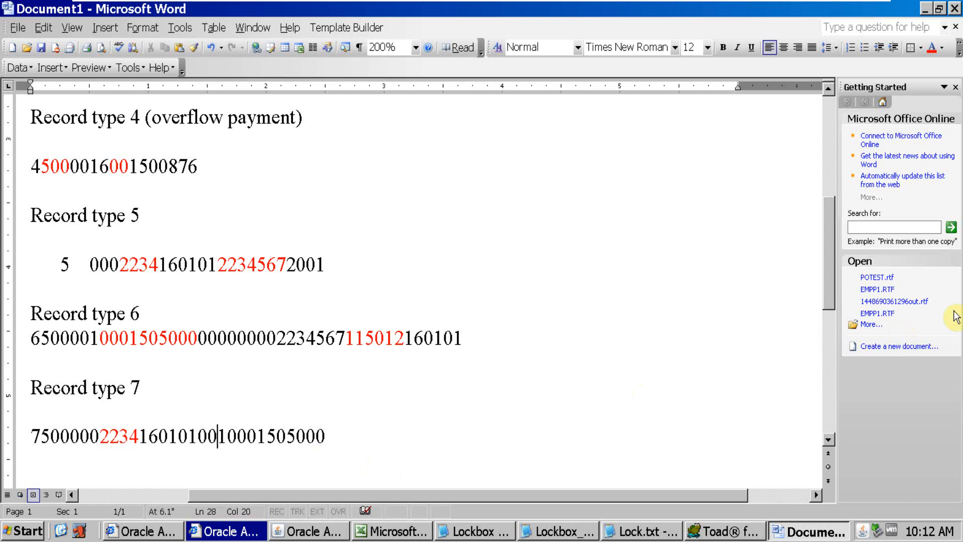
key("Right")
key("Right")
key("Right")
key("Right")
key("Right")
key("Right")
key("Right")
key("Right")
key("alt+Tab")
key("alt+Tab")
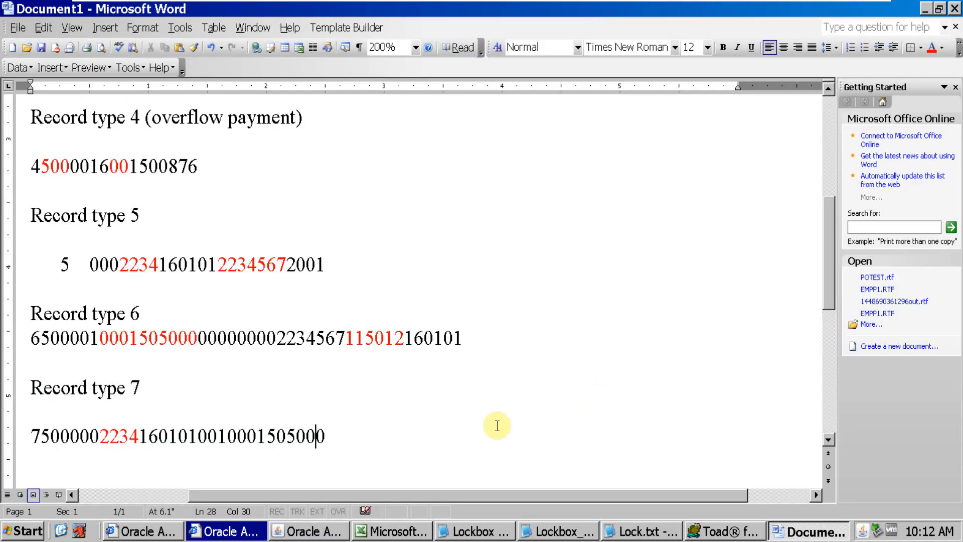
left_click_drag(323, 438, 227, 443)
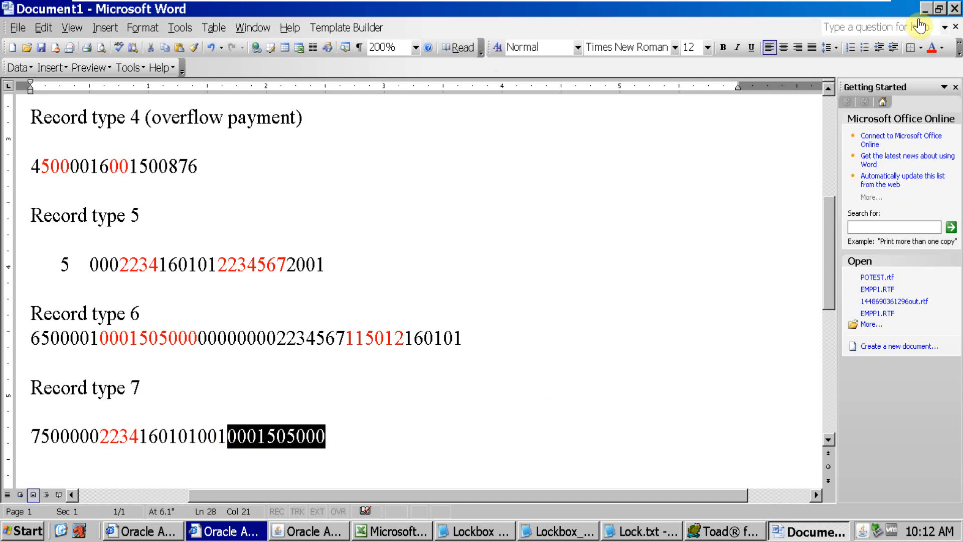
key("alt+Tab")
key("alt+Tab")
key("alt+Tab")
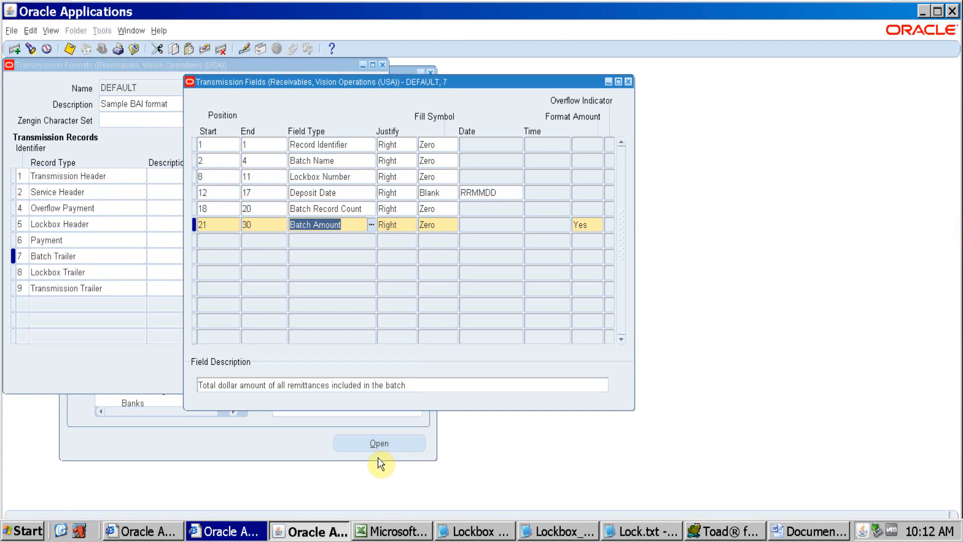
key("alt+Tab")
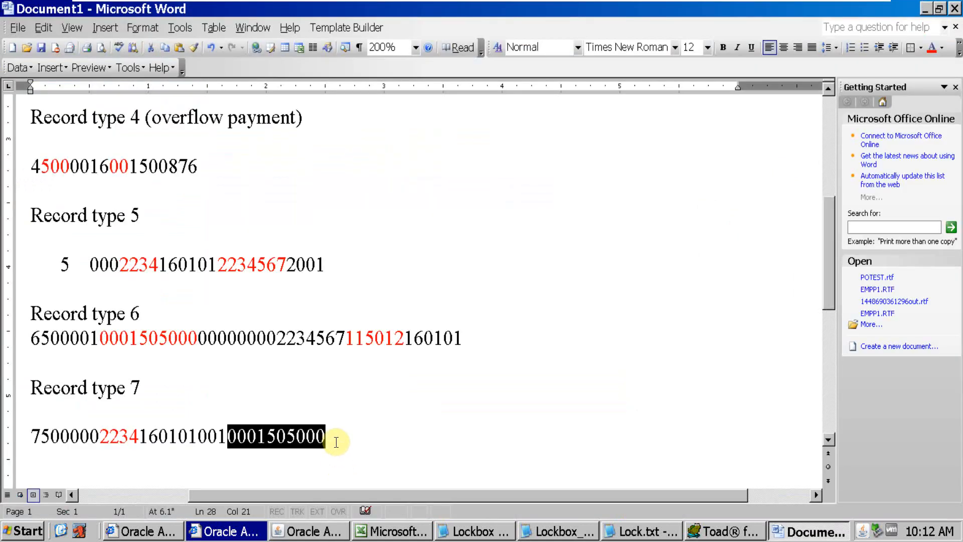
left_click(336, 441)
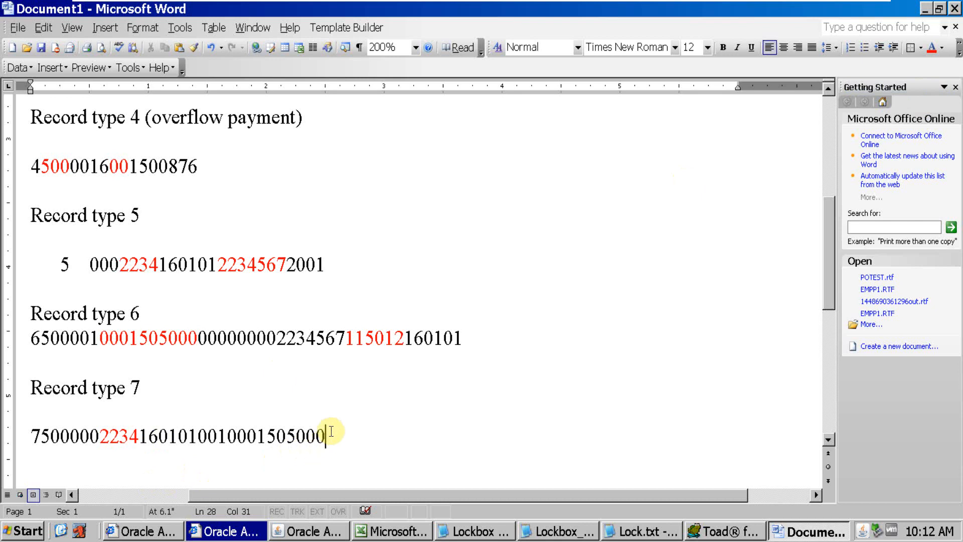
left_click_drag(326, 434, 228, 436)
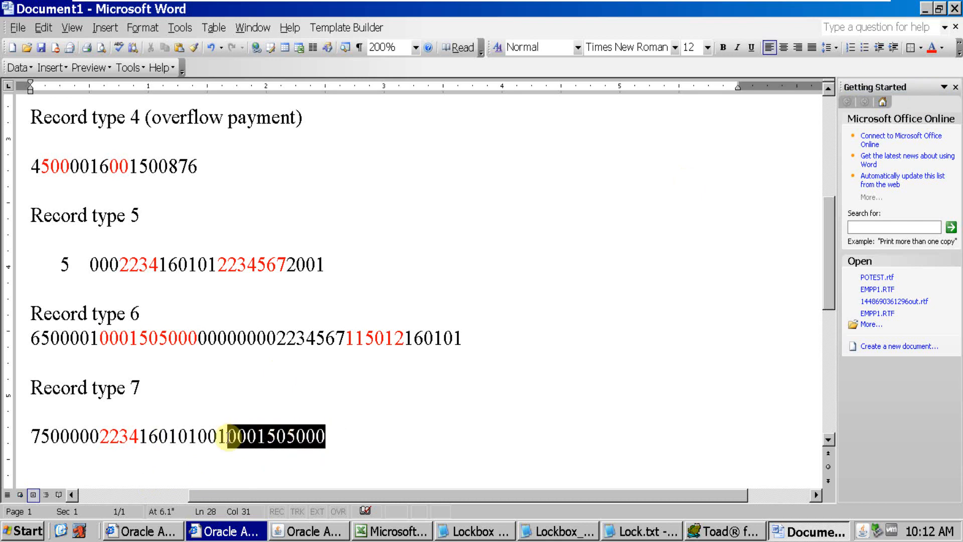
left_click(934, 53)
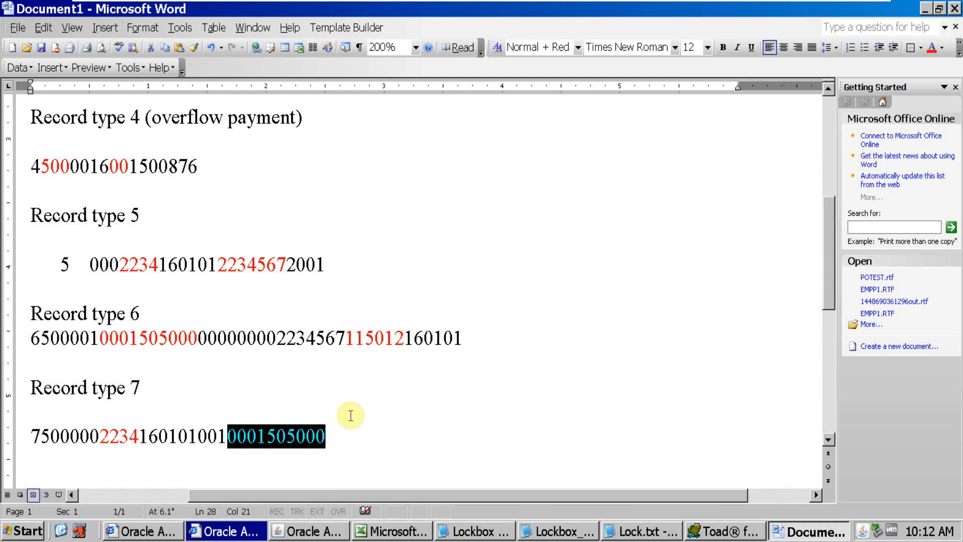
Open the transmission fields of record type 8, Lockbox Trailer, in Oracle Applications
key("alt+Tab")
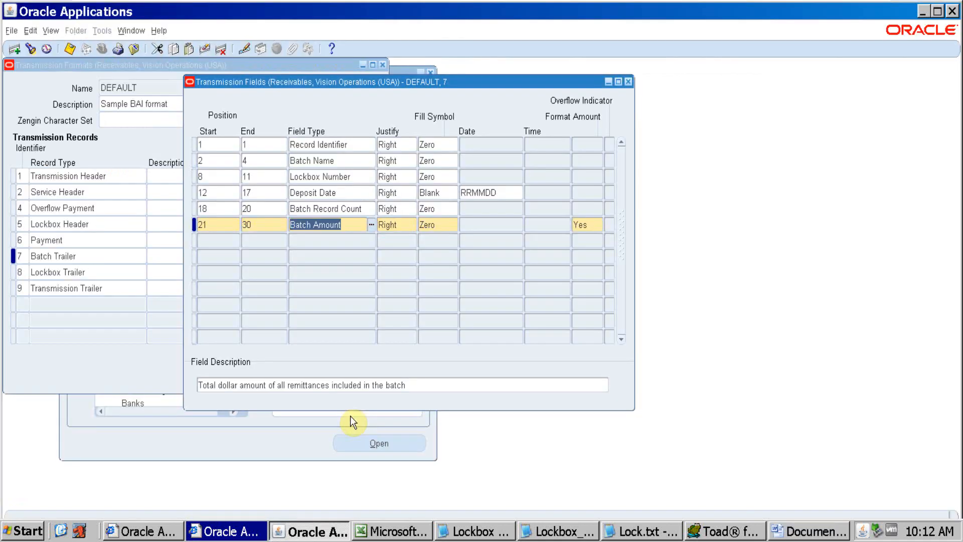
left_click(109, 277)
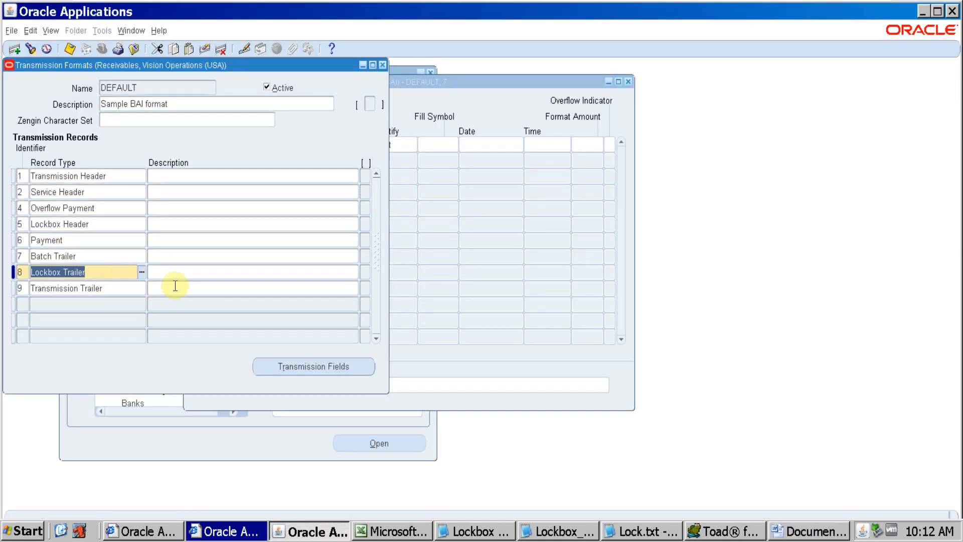
left_click(299, 362)
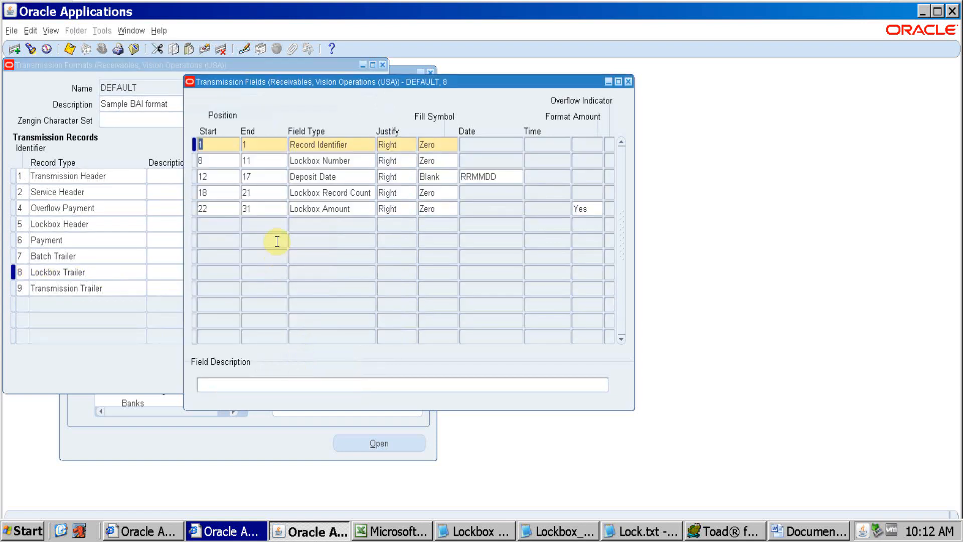
Add the heading "Record type 8" below the type 7 line in the Word document, followed by a blank line
key("alt+Tab")
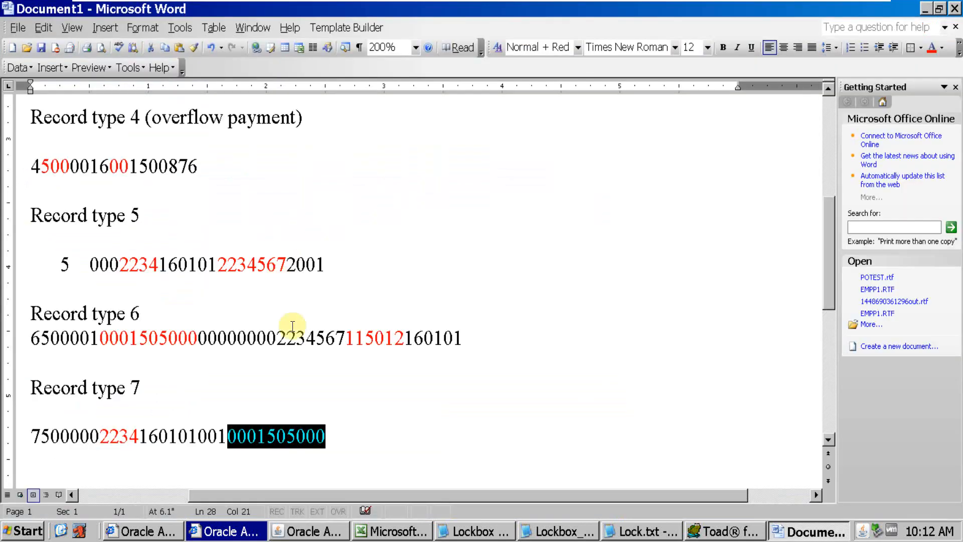
left_click(357, 442)
key("Return")
key("Return")
type("Record t")
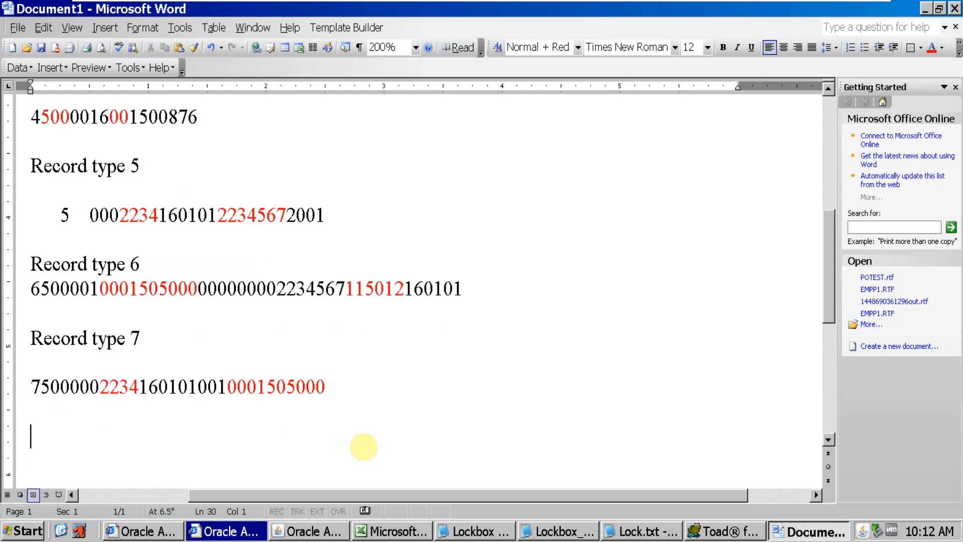
type("ype 8")
key("Return")
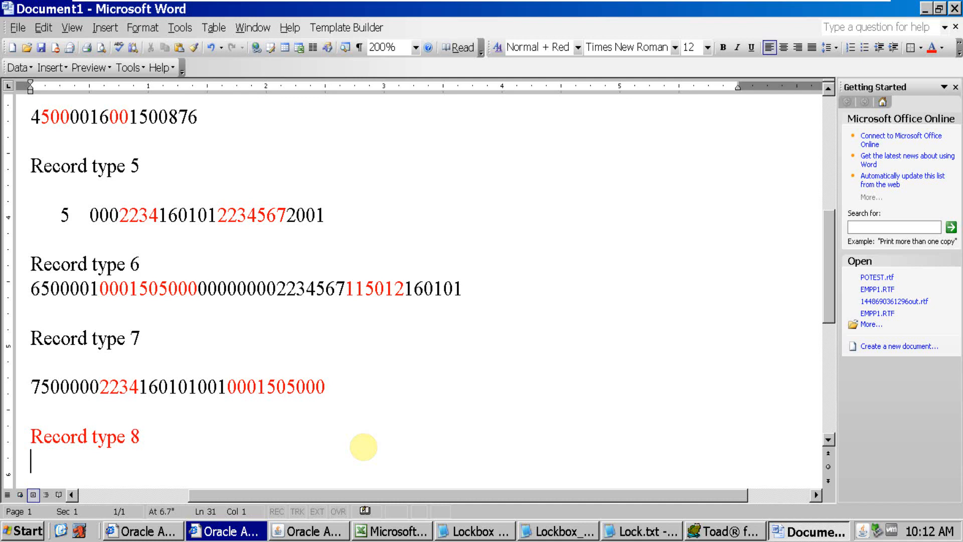
key("Return")
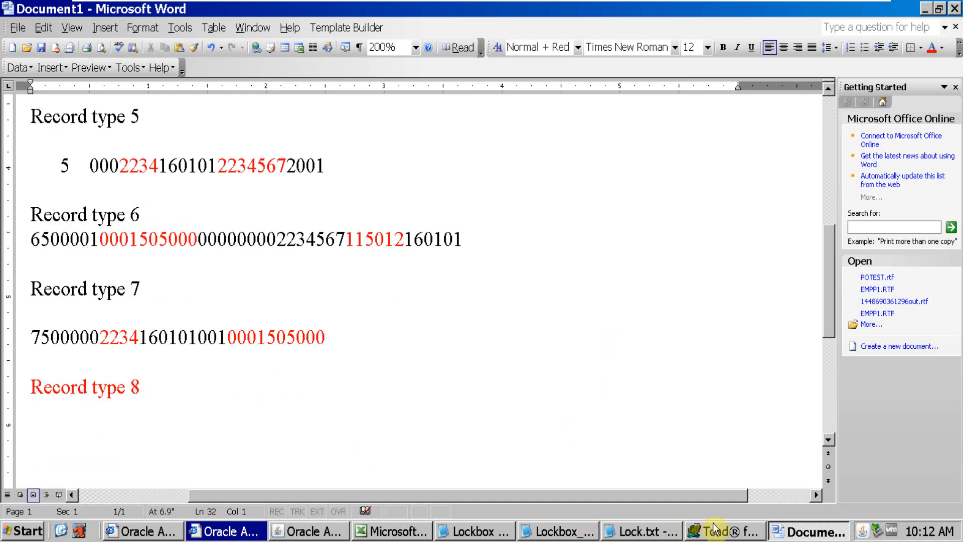
left_click(534, 530)
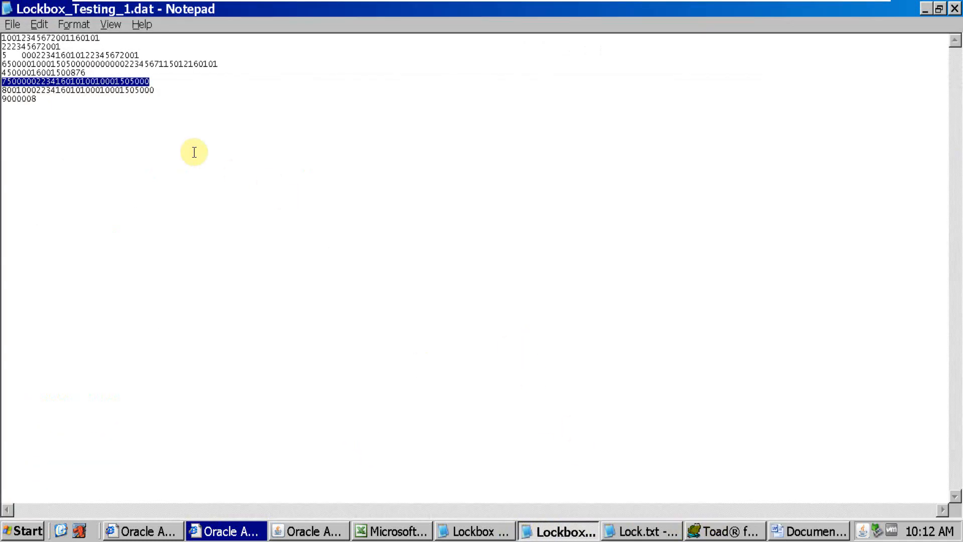
left_click_drag(154, 90, 3, 91)
key("ctrl+c")
key("alt+Tab")
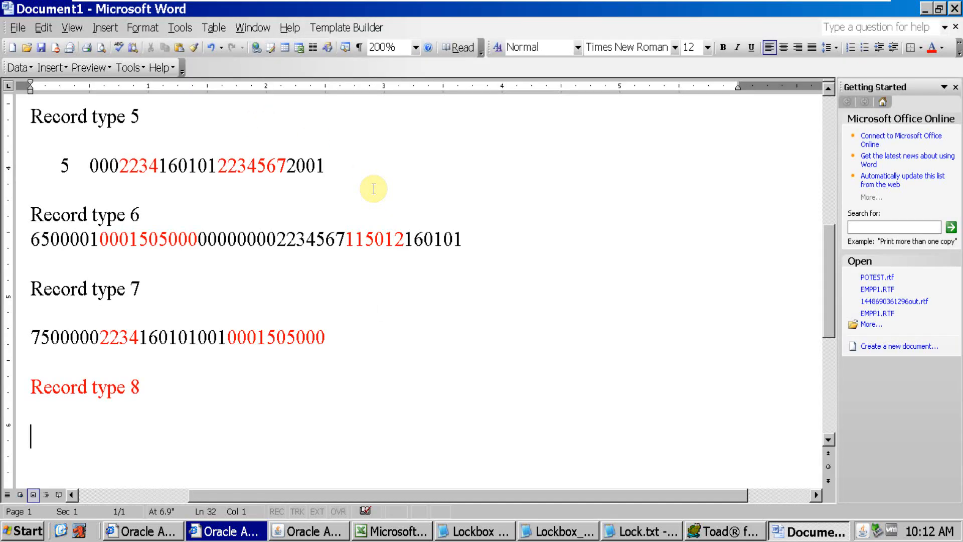
key("ctrl+v")
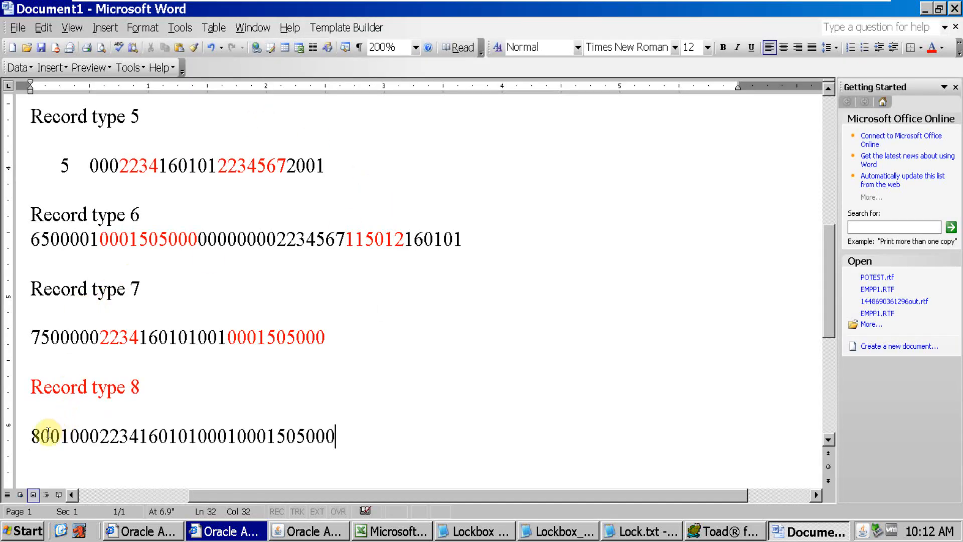
Compare the leading digit 8 of the type 8 line with the Record Identifier field, position 1, in Oracle Applications
left_click_drag(40, 434, 33, 434)
key("alt+Tab")
key("alt+Tab")
key("alt+Tab")
key("alt+Tab")
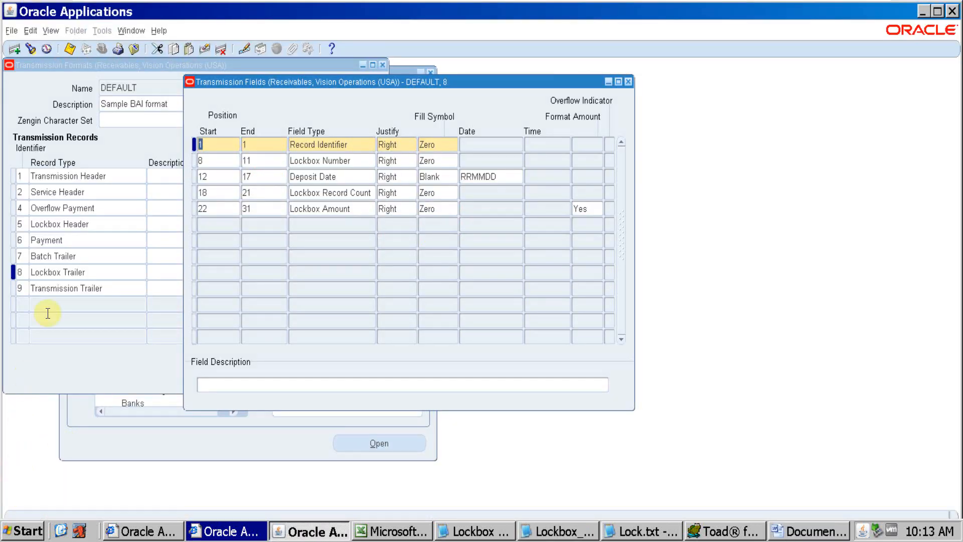
key("alt+Tab")
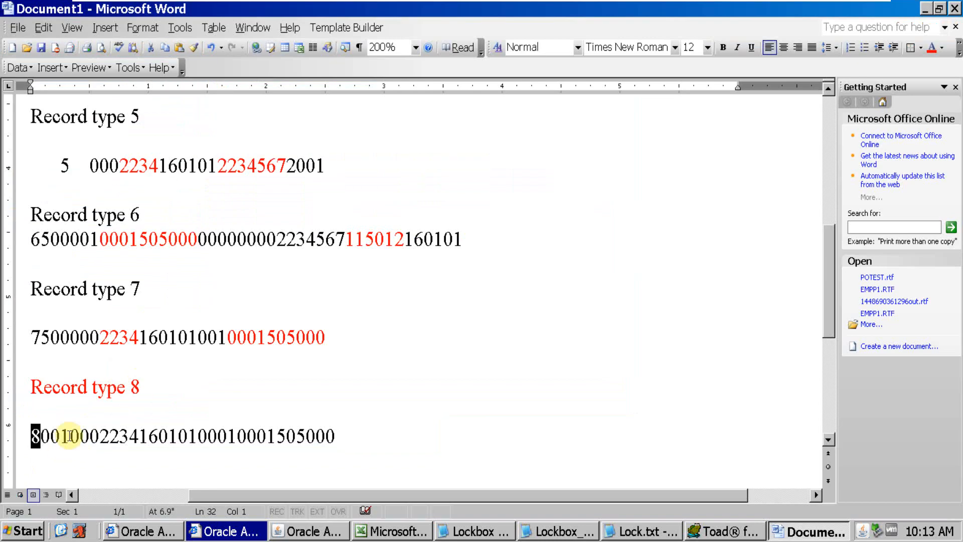
Count to position 8 in the type 8 line and color the lockbox number digits 2234 and deposit date digits 160101 red
left_click(39, 436)
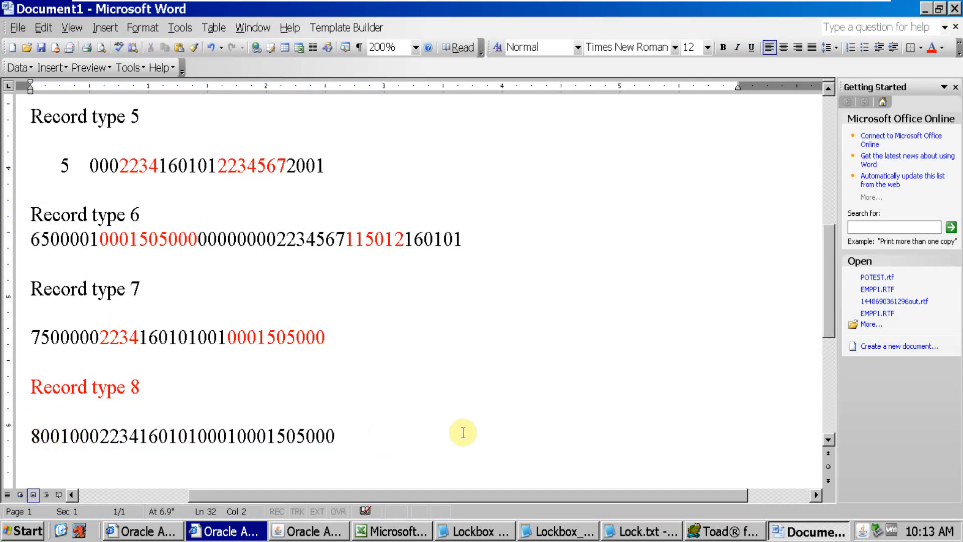
key("Right")
key("Right")
key("Right")
key("Right")
key("Right")
key("Right")
key("Right")
key("Right")
left_click_drag(100, 436, 137, 438)
left_click(932, 48)
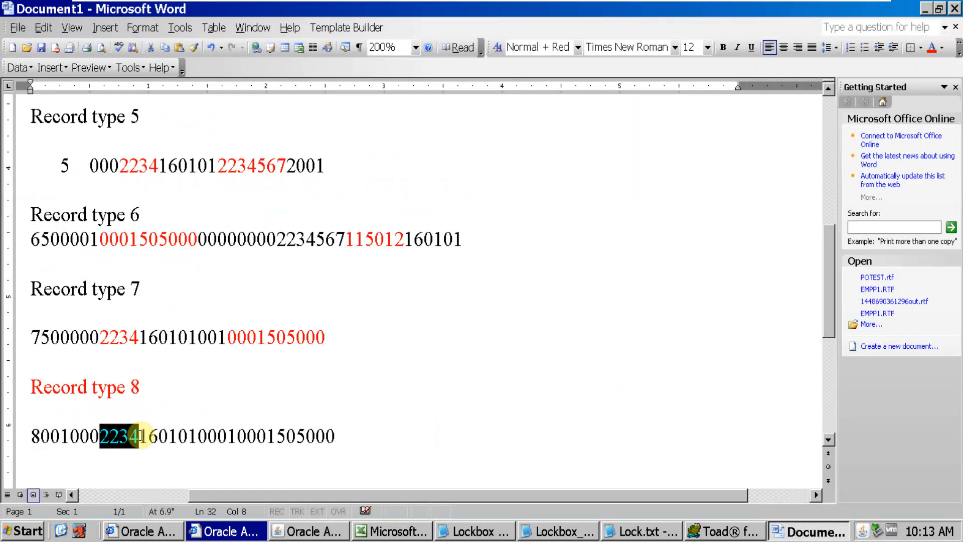
left_click_drag(141, 435, 196, 435)
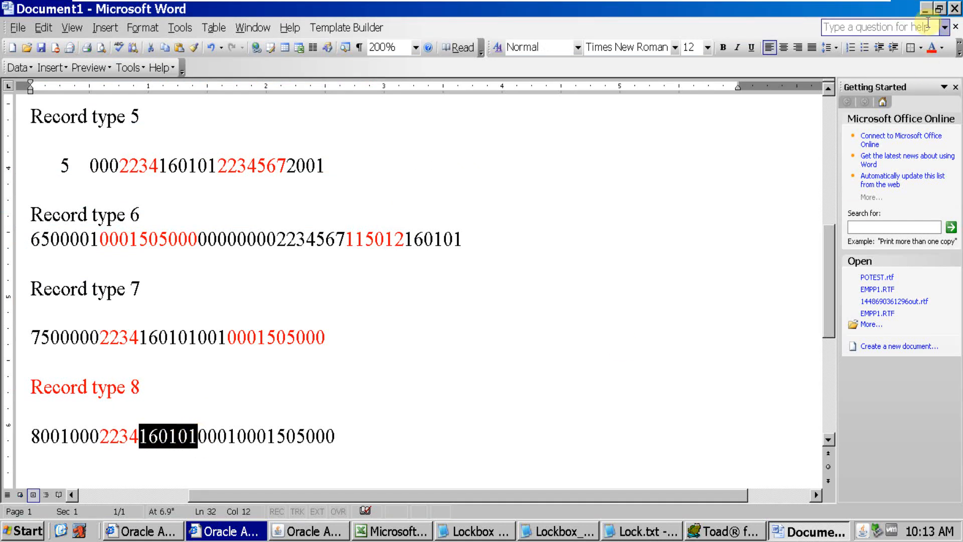
left_click(927, 51)
Check the Lockbox Record Count field, positions 18 to 21, in Oracle and count through its digits in the type 8 line
key("alt+Tab")
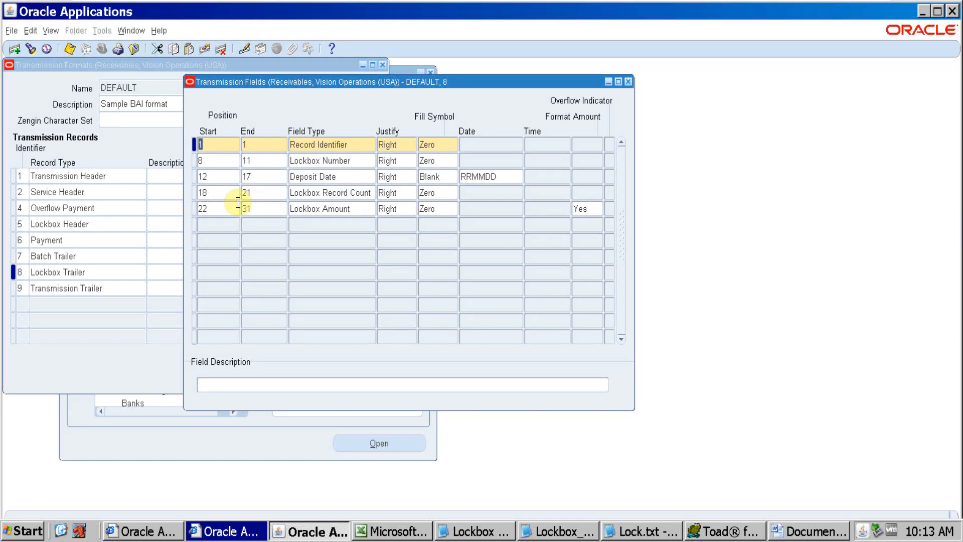
key("alt+Tab")
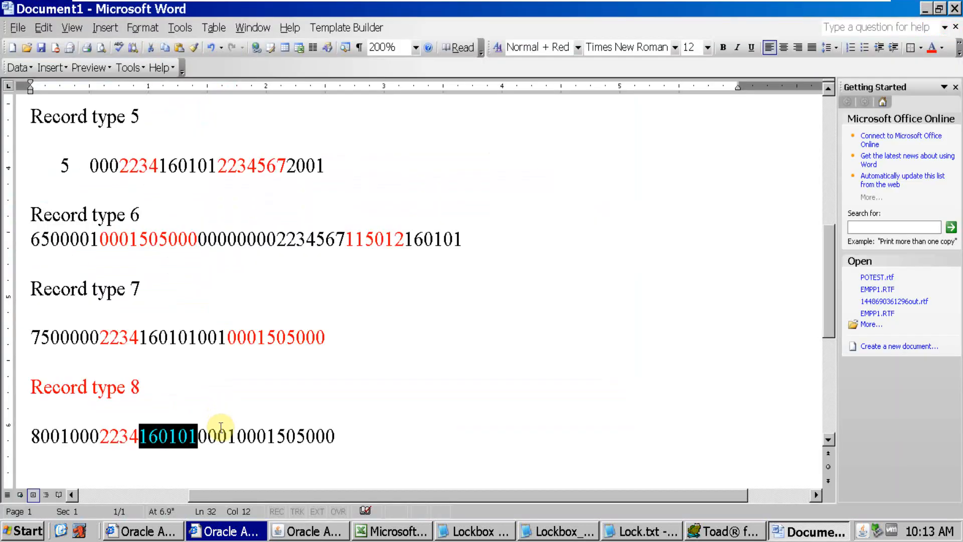
key("alt+Tab")
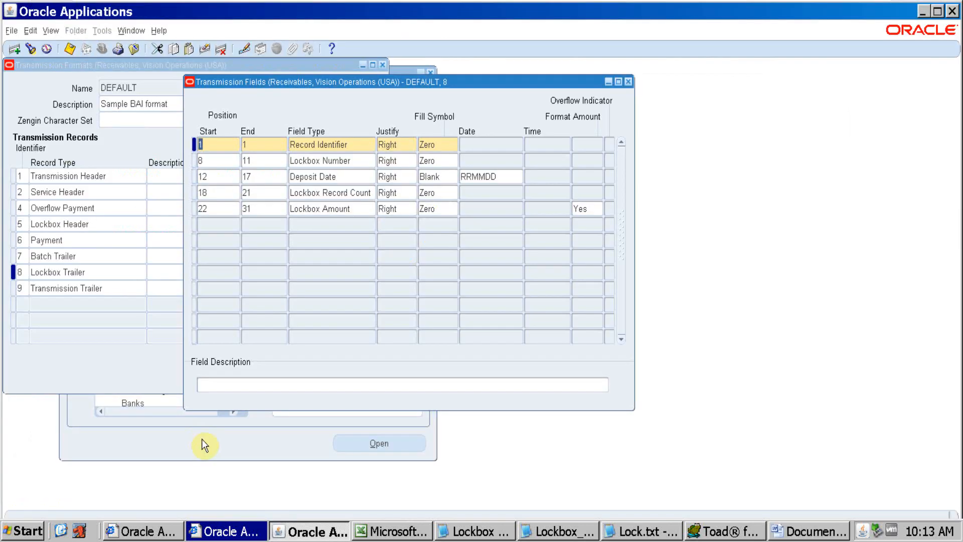
key("alt+Tab")
left_click(198, 435)
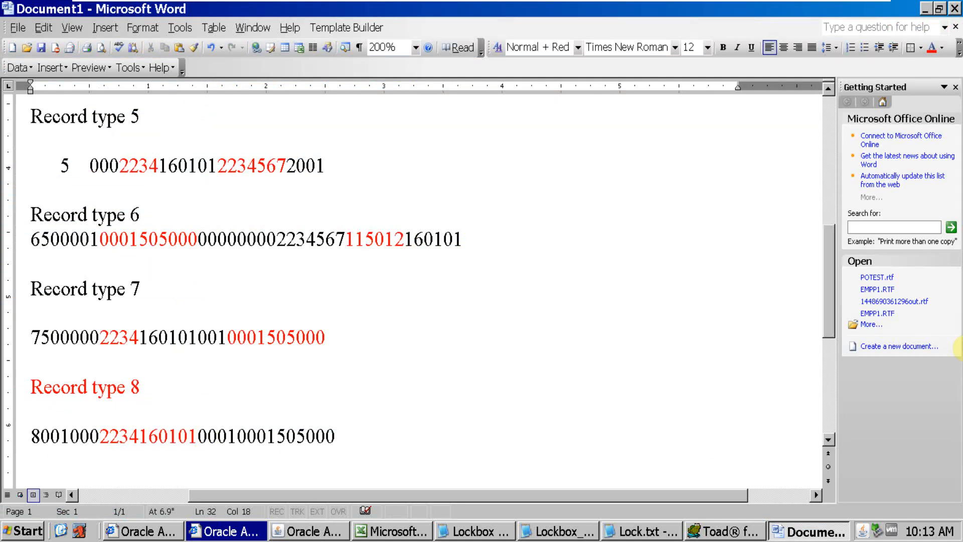
key("Right")
key("Right")
key("Right")
key("alt+Tab")
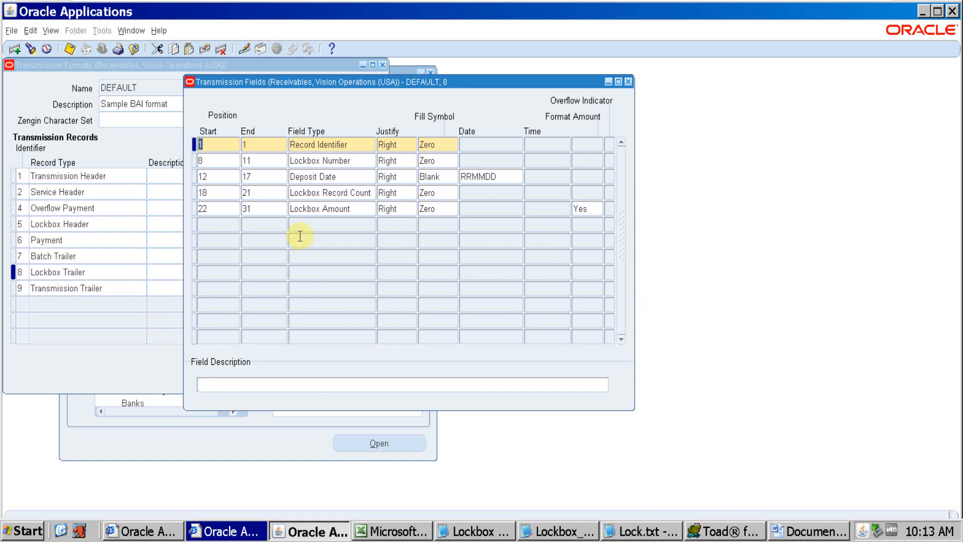
key("alt+Tab")
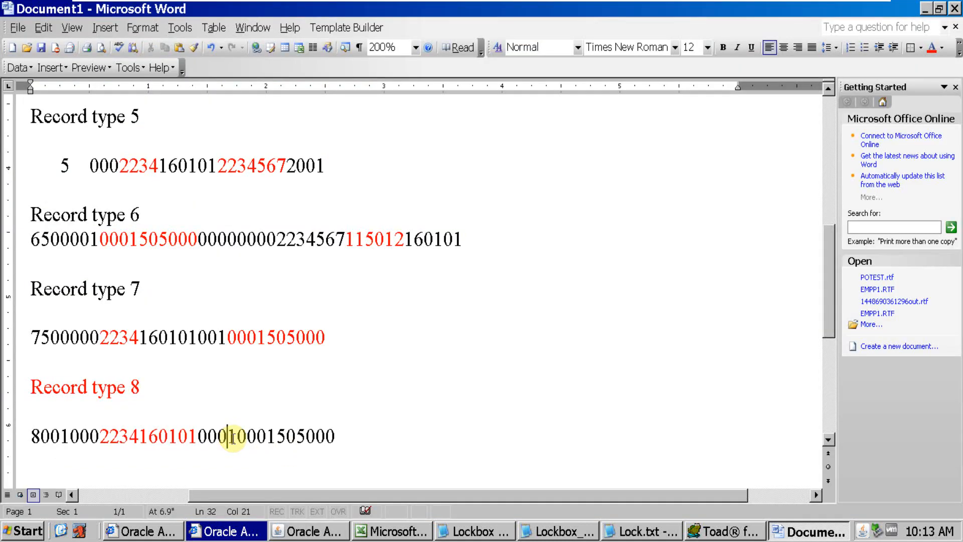
left_click_drag(238, 437, 336, 440)
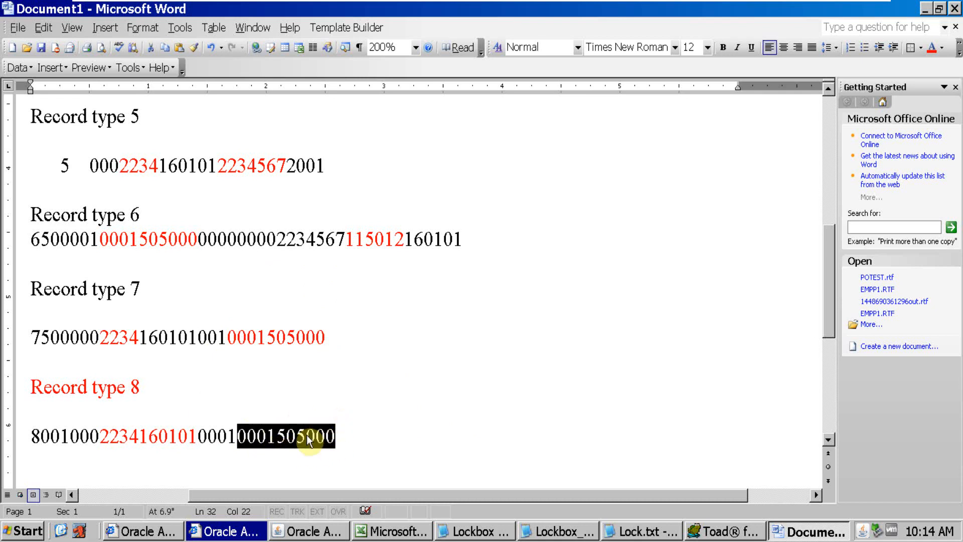
Select the Transmission Trailer record type in Oracle Applications and add the lines "Record type 9" and "Transmission Trailer" to the Word notes
key("alt+Tab")
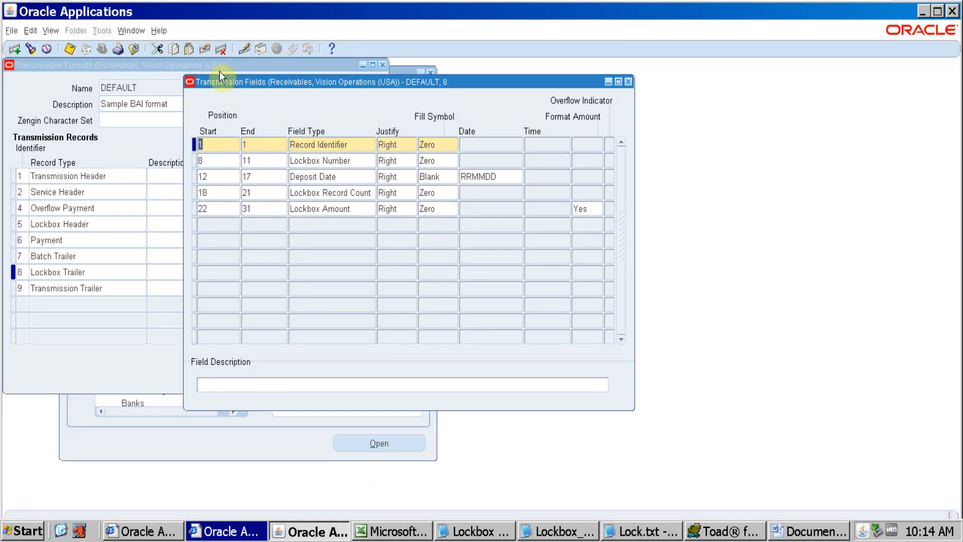
left_click(115, 290)
key("alt+Tab")
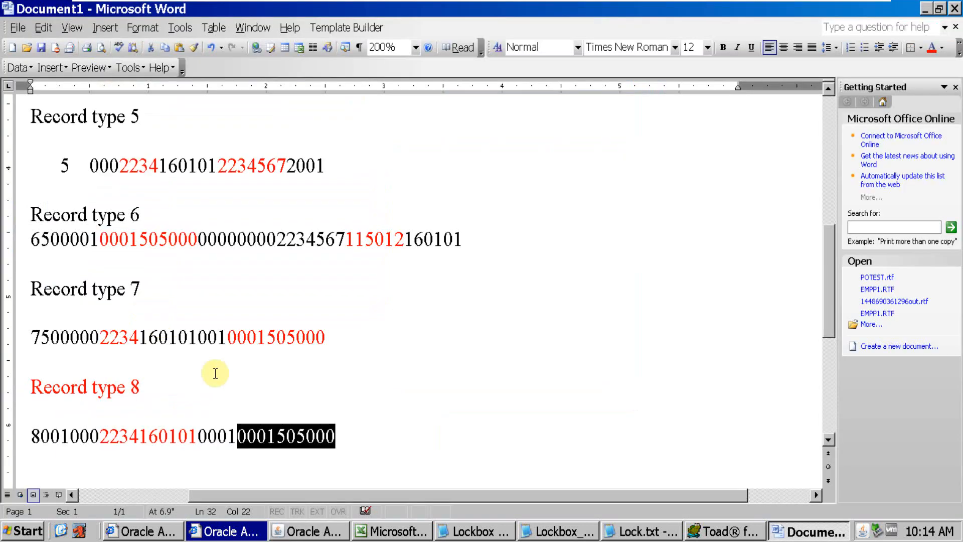
left_click(428, 435)
key("Return")
key("Return")
type("record ")
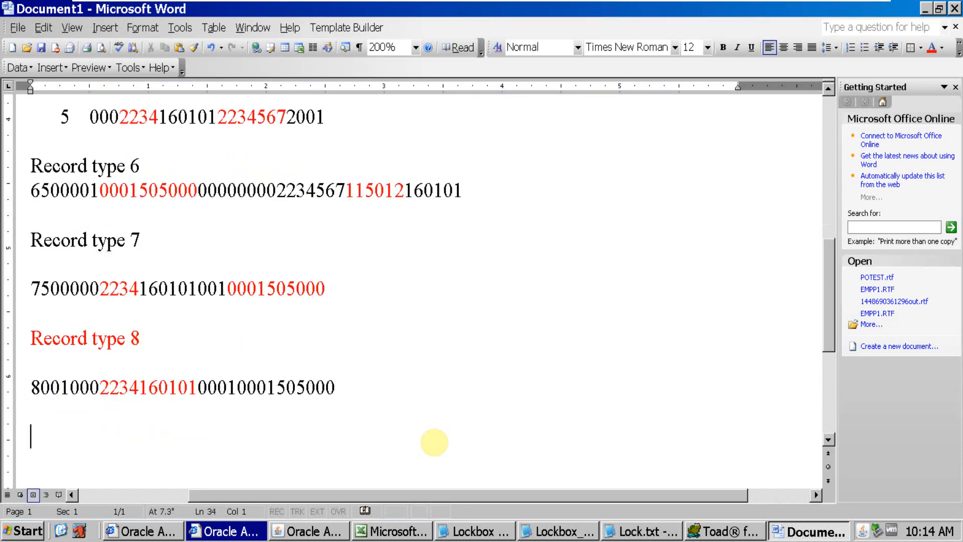
type("type 9")
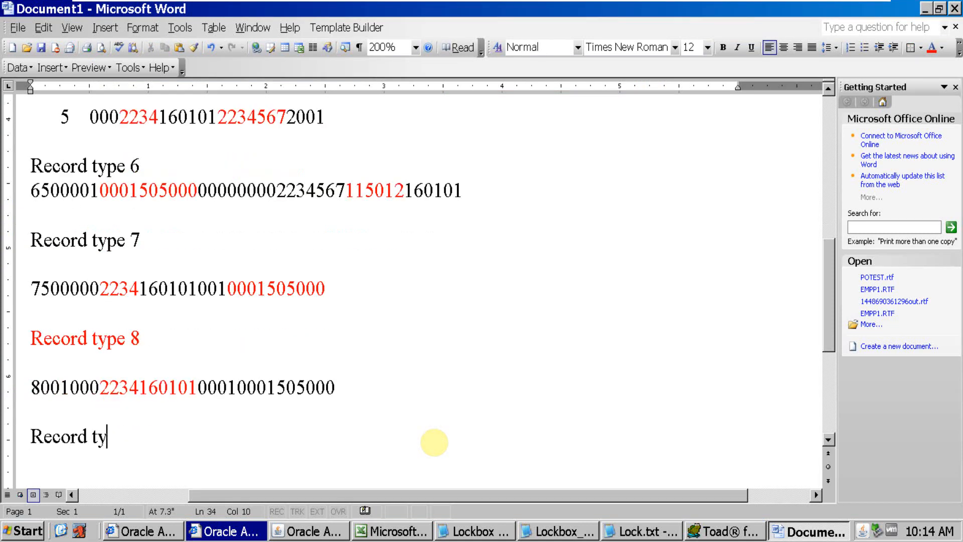
key("Return")
key("Return")
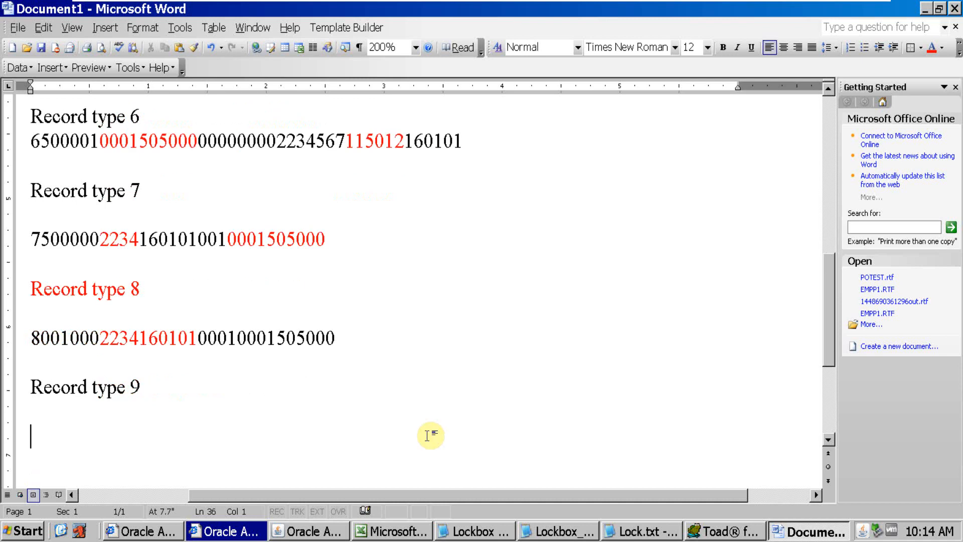
type("Transmission Trailer")
Switch to Oracle Applications, open the Transmission Trailer's transmission fields and check the Record Identifier and Total Record Count fields
key("alt+Tab")
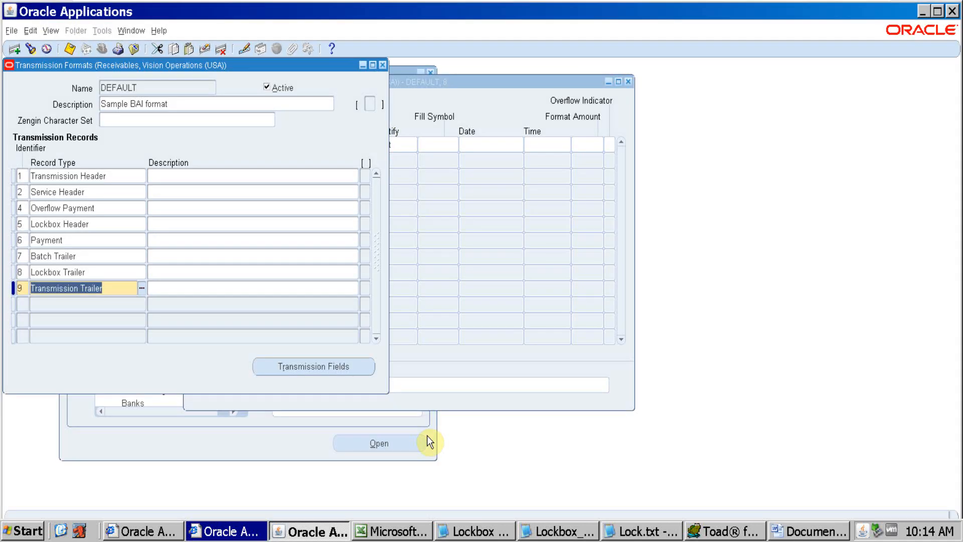
left_click(310, 364)
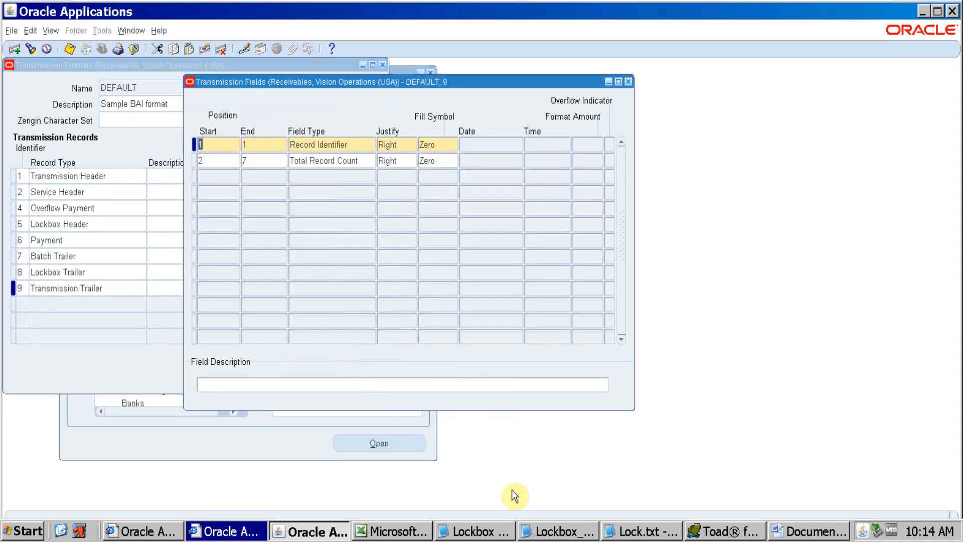
left_click(333, 144)
left_click(352, 166)
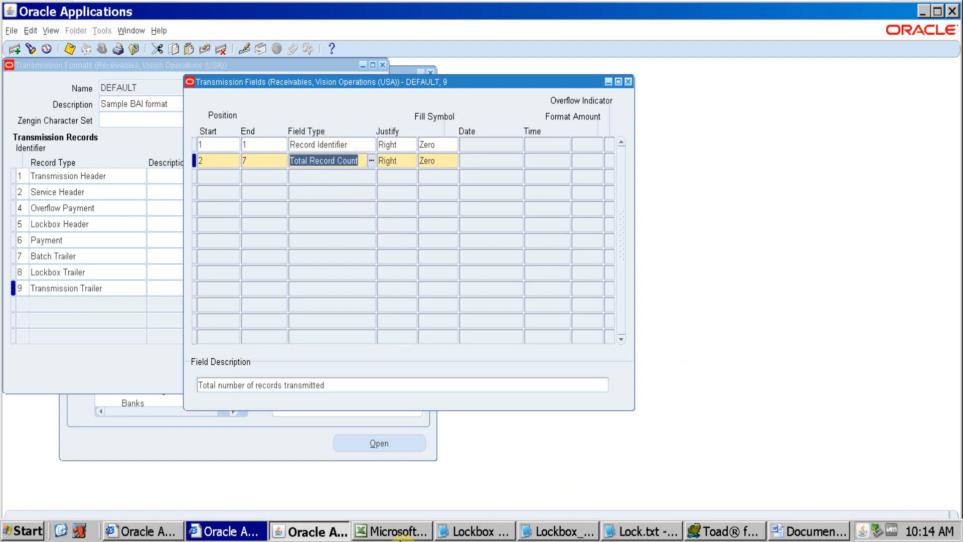
Copy the type 9 line 9000008 from Lockbox_Testing_1.dat in Notepad into the Word notes below "Transmission Trailer"
left_click(557, 531)
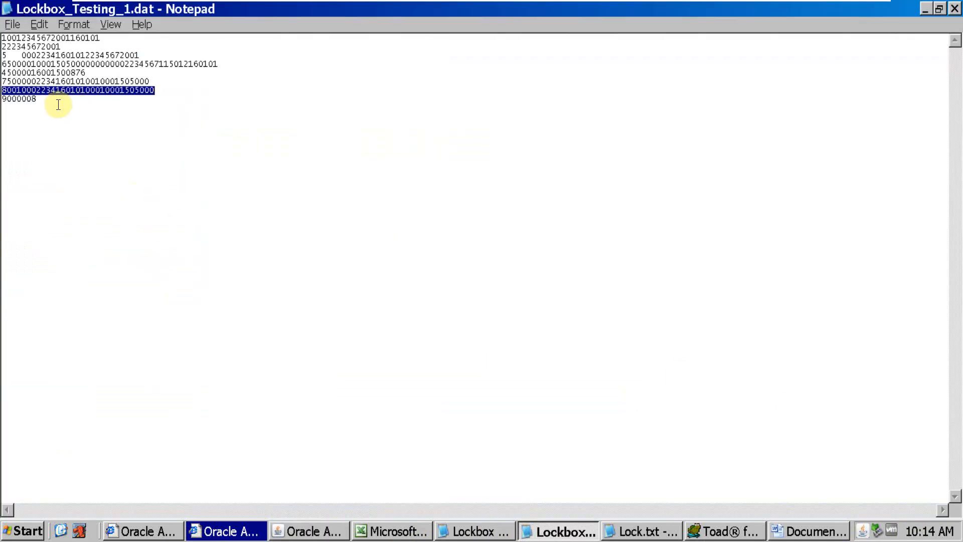
left_click(35, 101)
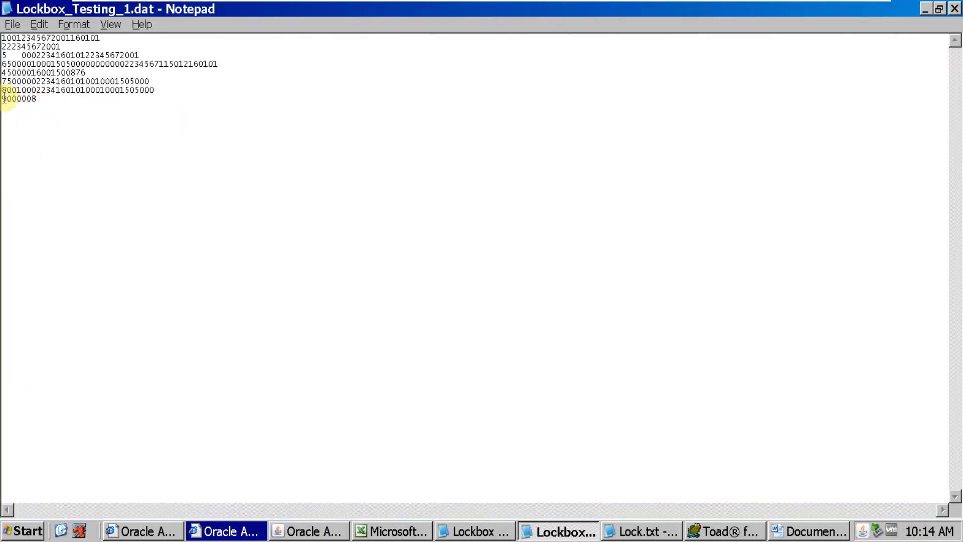
left_click_drag(37, 98, 3, 99)
key("ctrl+c")
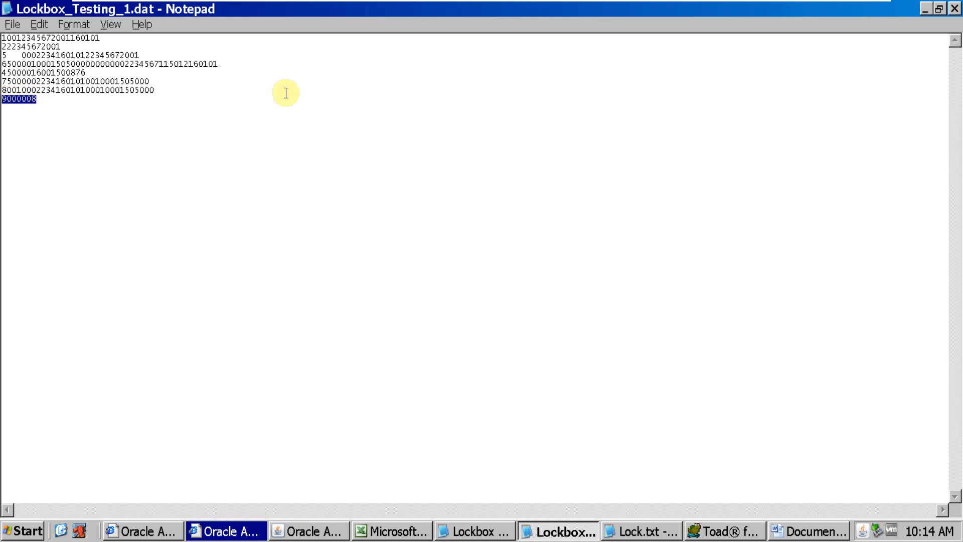
key("alt+Tab")
key("alt+Tab")
key("alt+Tab")
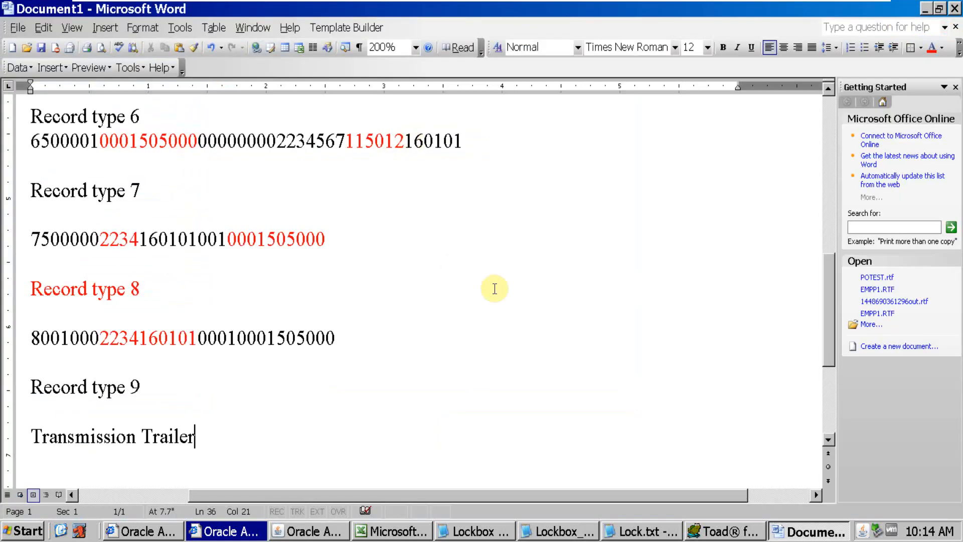
key("Return")
key("Return")
key("ctrl+v")
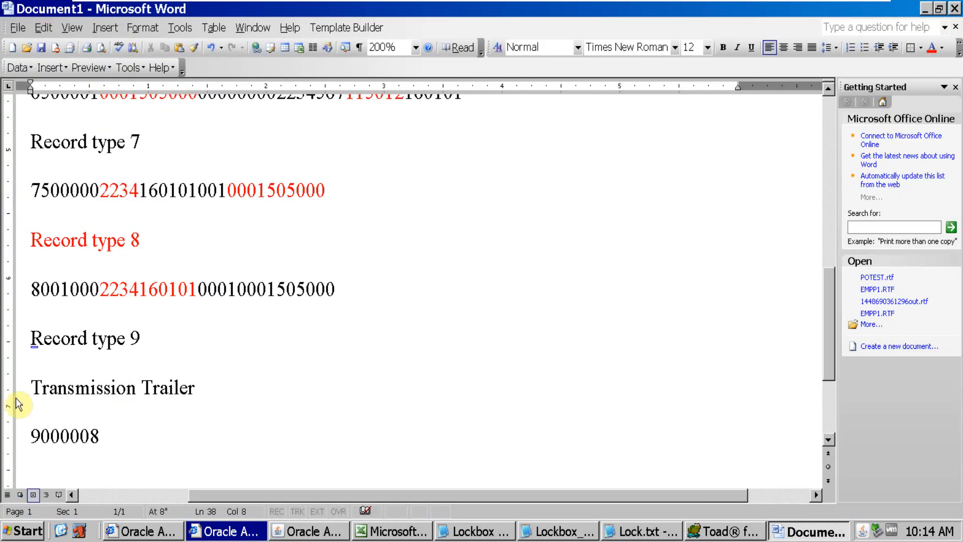
Compare the type 9 line's leading 9 and following digits with Record Identifier, position 1, and Total Record Count, positions 2 to 7, in Oracle Applications
left_click_drag(40, 436, 24, 442)
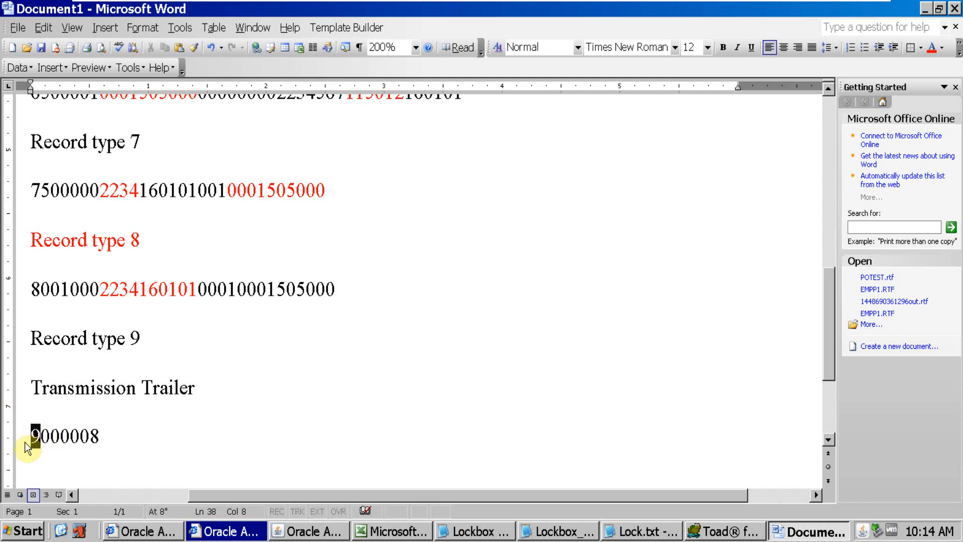
key("alt+Tab")
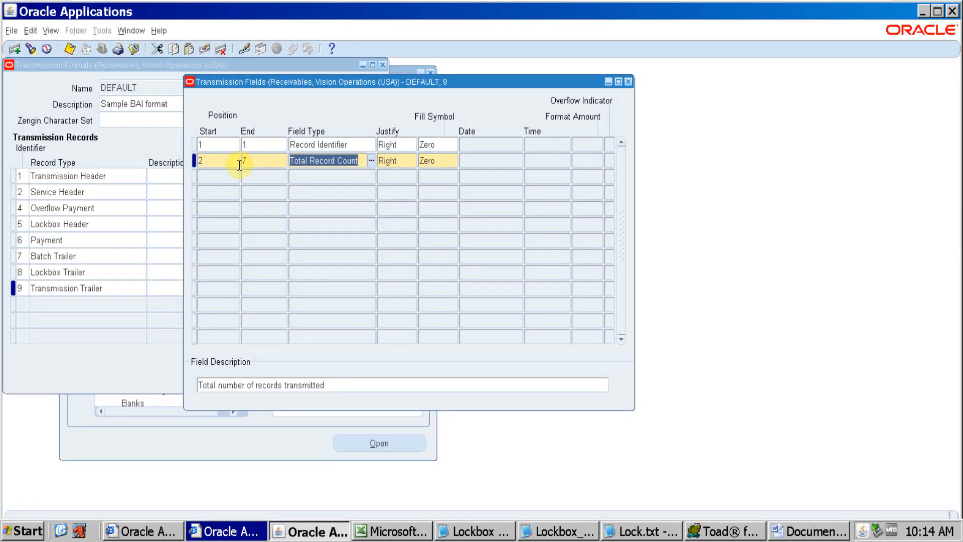
key("alt+Tab")
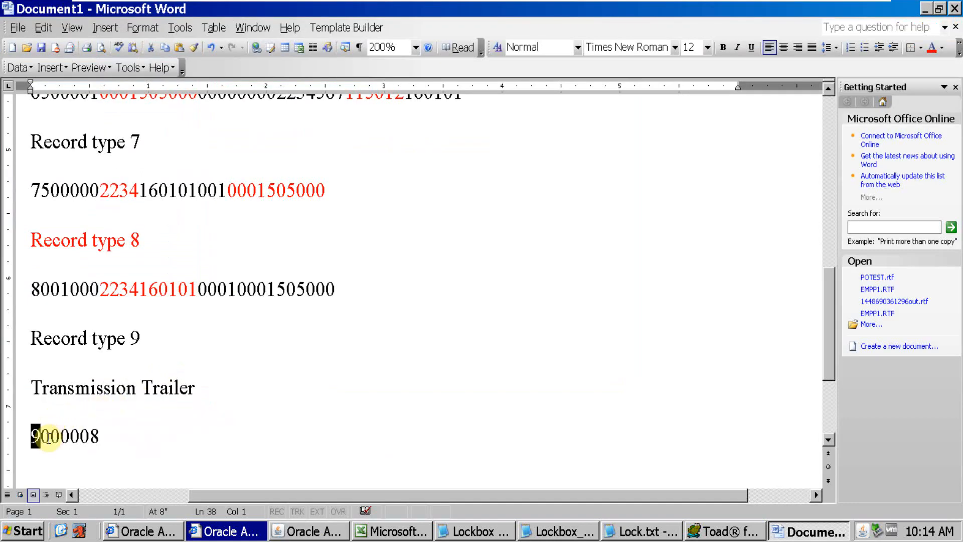
left_click_drag(41, 437, 89, 436)
Count the record lines in Lockbox_Testing_1.dat and compare them with the Total Record Count field in Oracle Applications
key("alt+Tab")
key("alt+Tab")
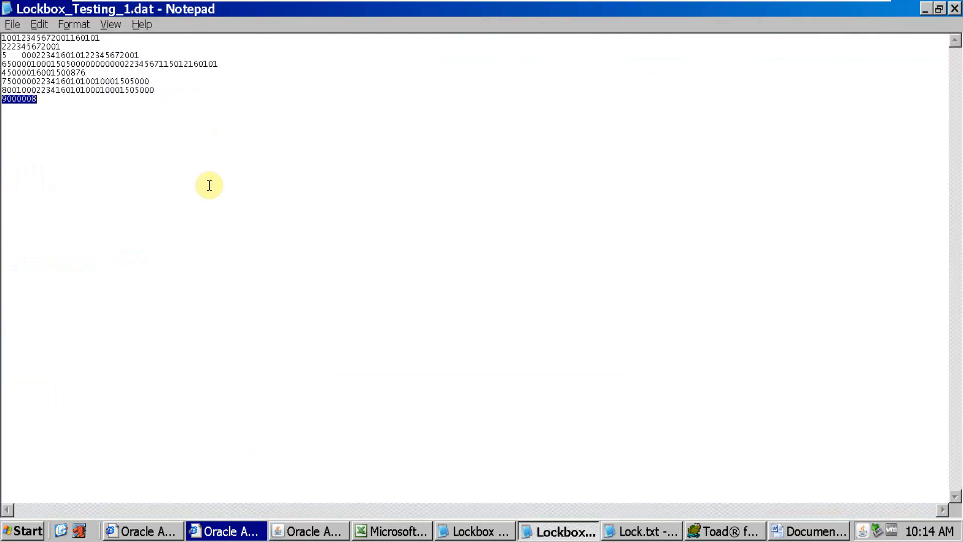
left_click_drag(64, 112, 3, 39)
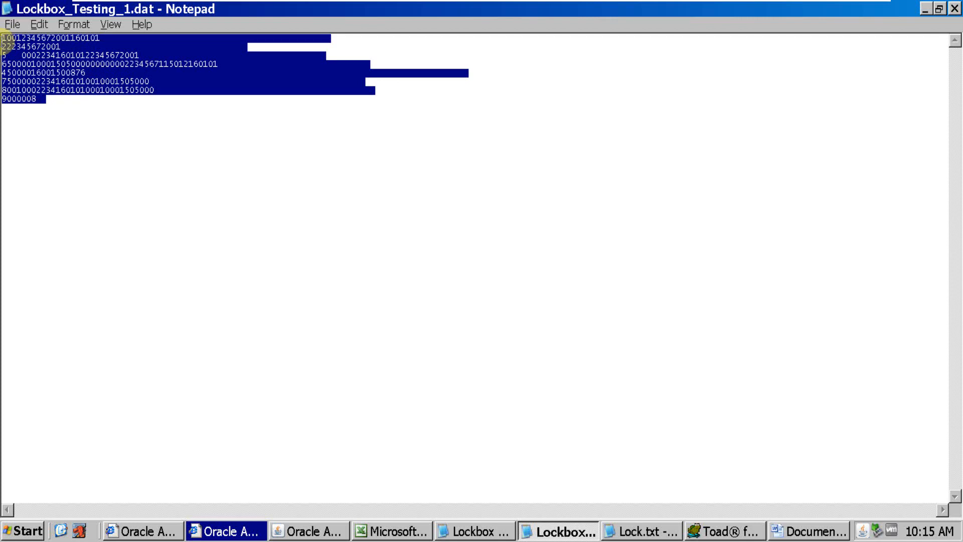
key("alt+Tab")
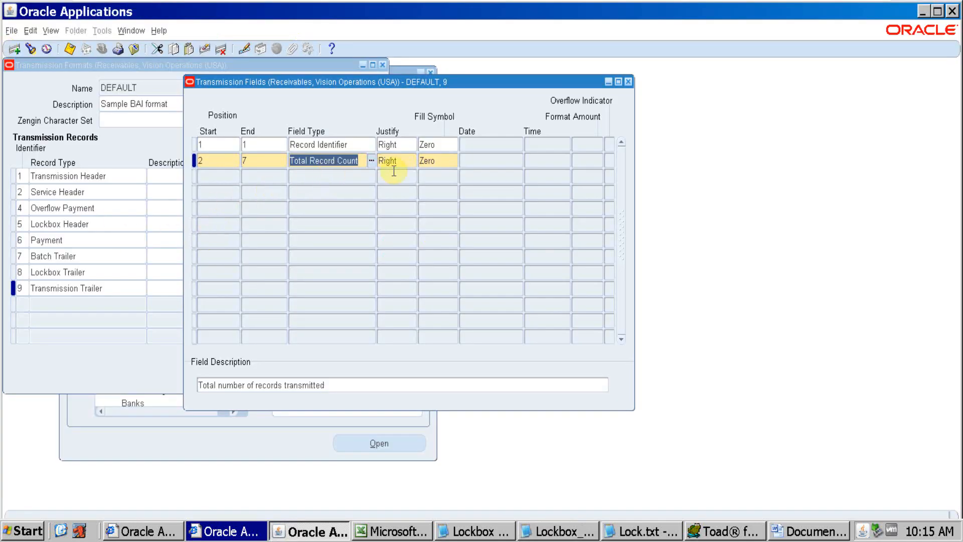
key("alt+Tab")
left_click(22, 114)
left_click(17, 38)
mouse_move(355, 6)
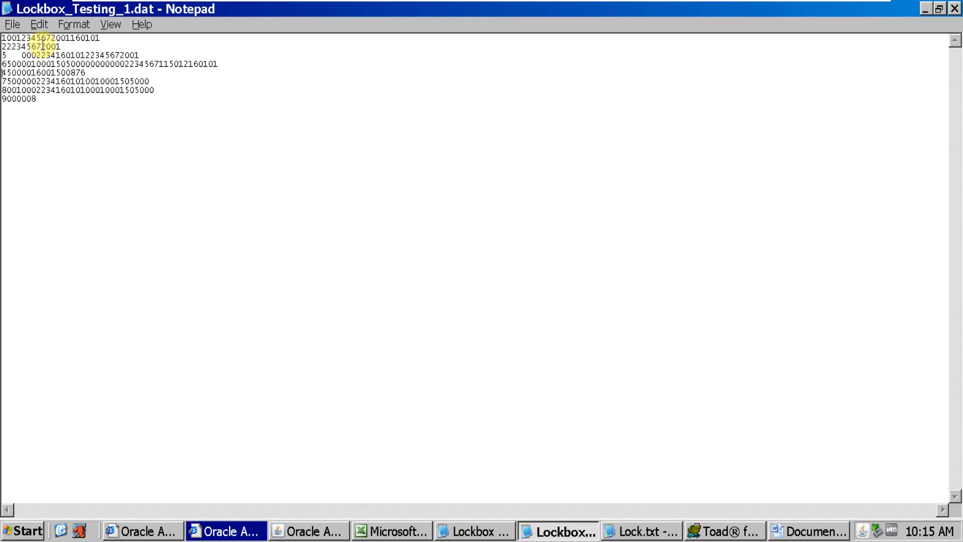
key("alt+Tab")
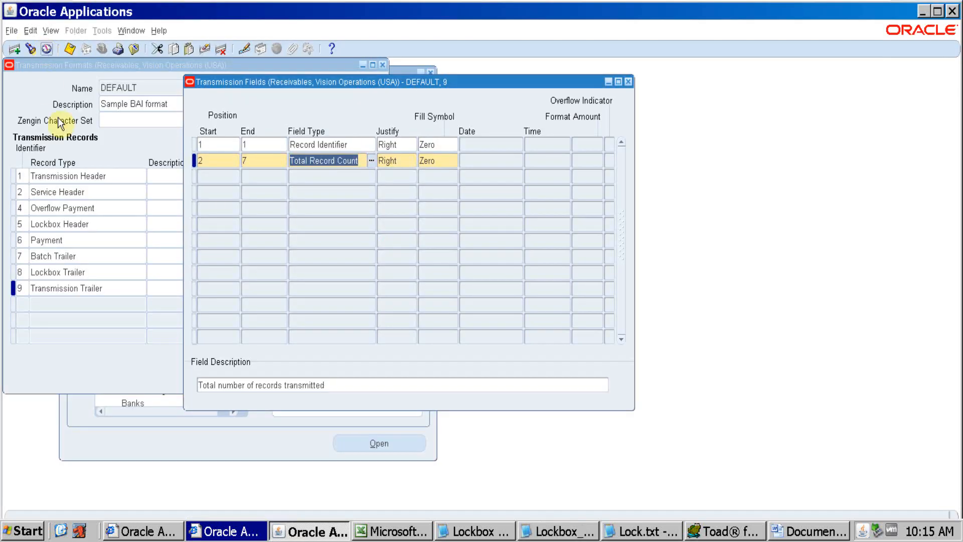
key("alt+Tab")
key("alt+Tab")
key("alt+Tab")
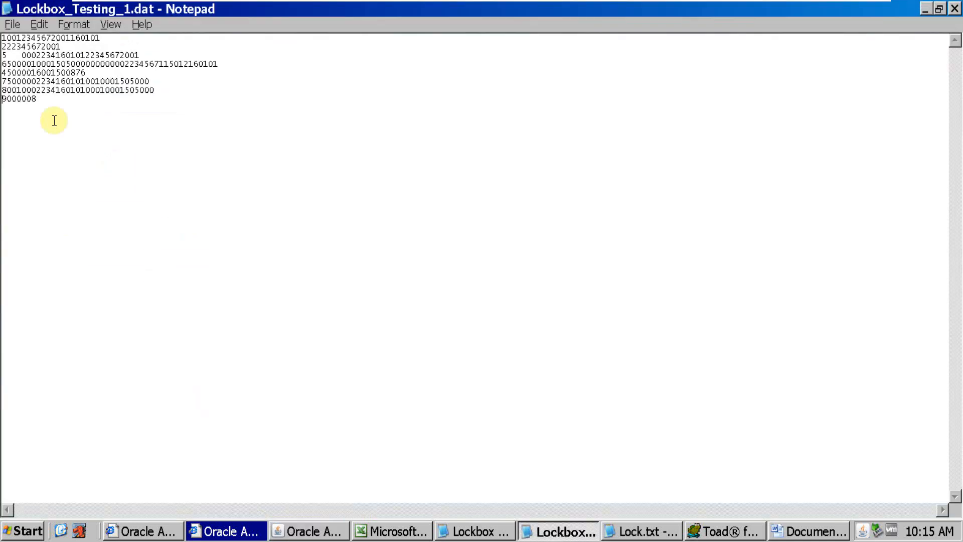
left_click_drag(37, 100, 2, 28)
left_click(42, 101)
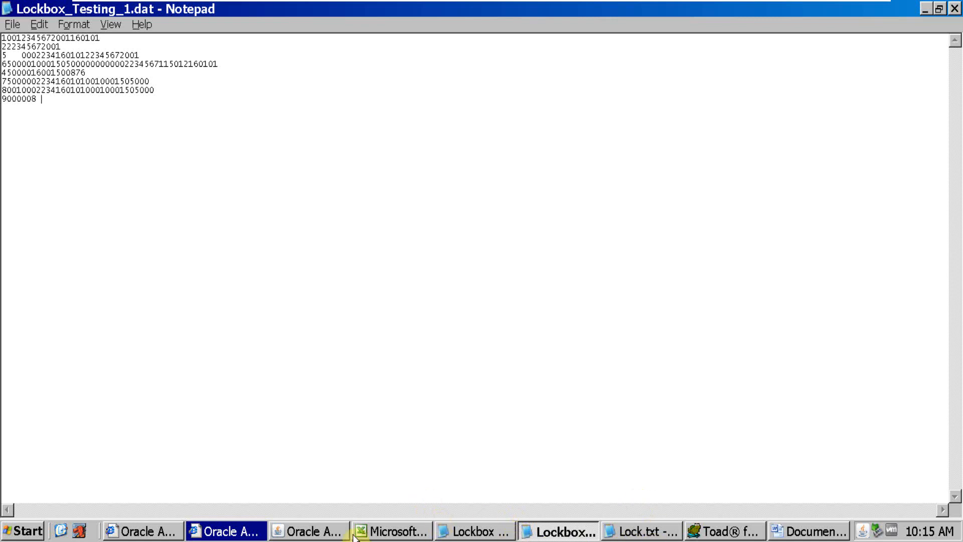
Close the type 9 Transmission Fields window in Oracle Applications and review all record lines in Lockbox_Testing_1.dat in Notepad
left_click(326, 531)
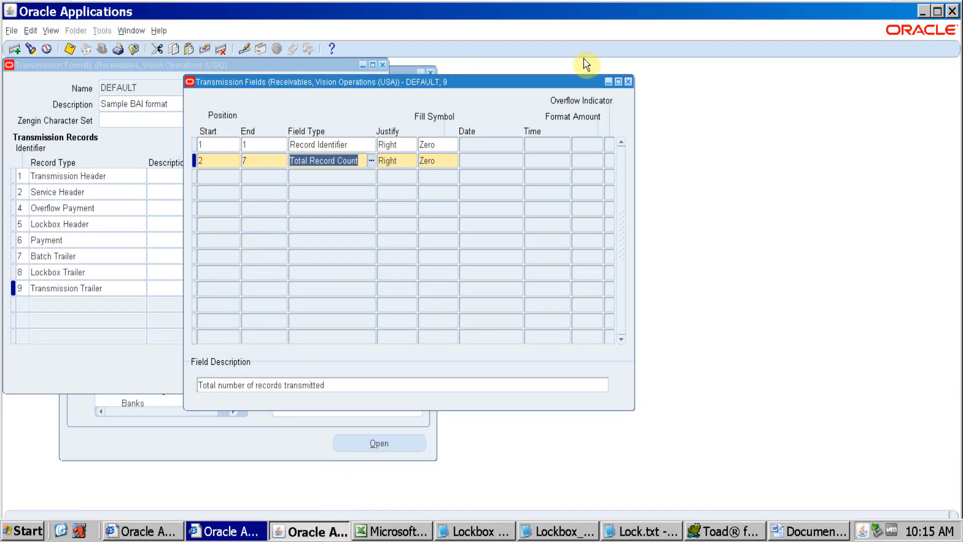
left_click(628, 82)
key("alt+Tab")
left_click_drag(51, 107, 2, 38)
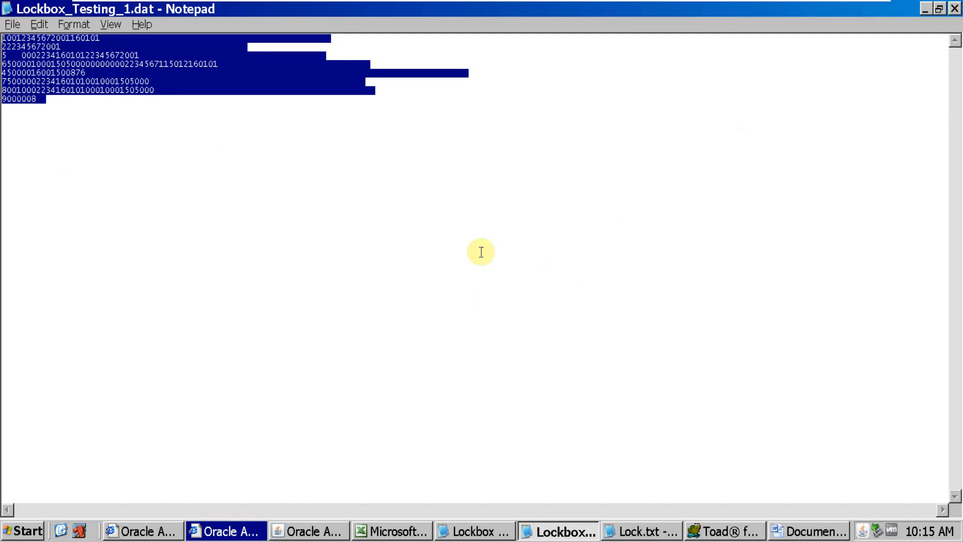
left_click(131, 108)
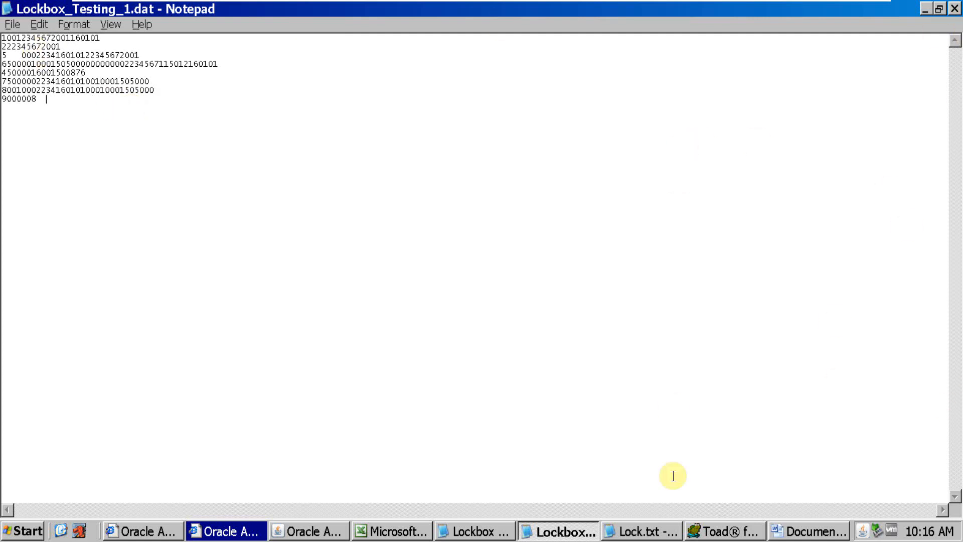
Return to Oracle Applications and review the DEFAULT transmission format's name and its Sample BAI format description
left_click(296, 531)
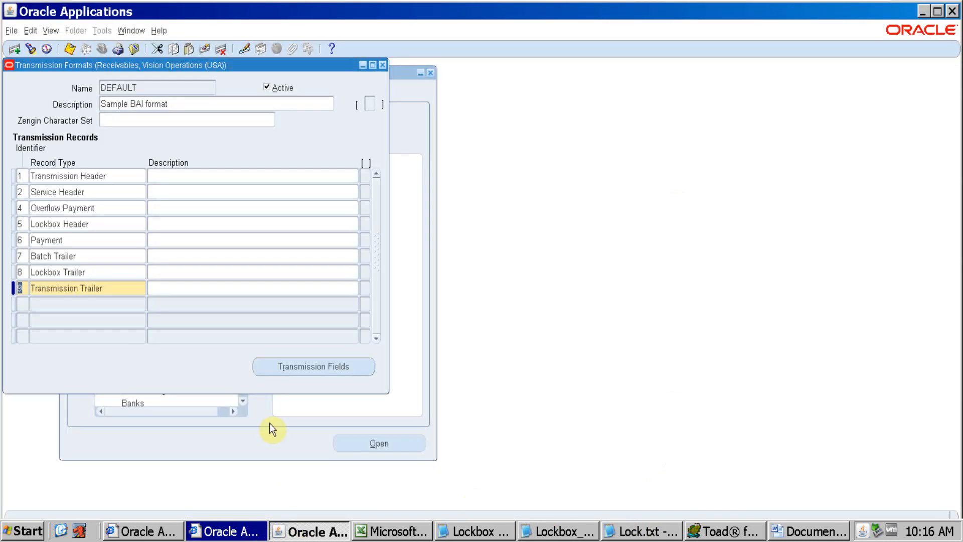
left_click(163, 84)
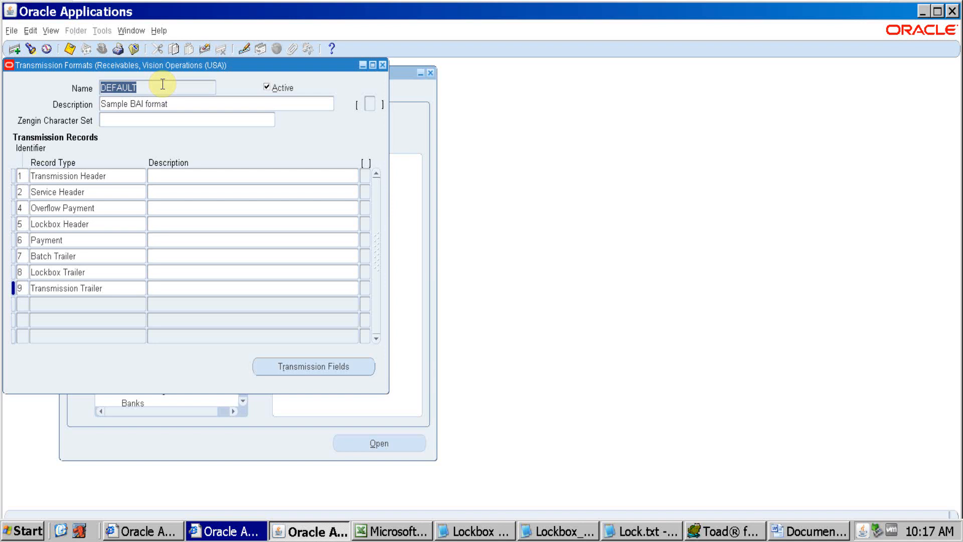
key("Tab")
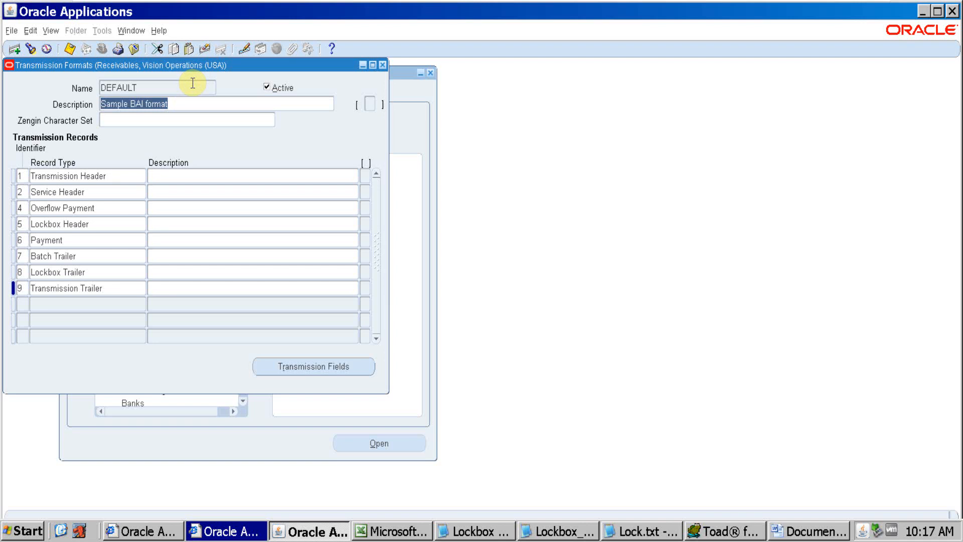
double_click(164, 84)
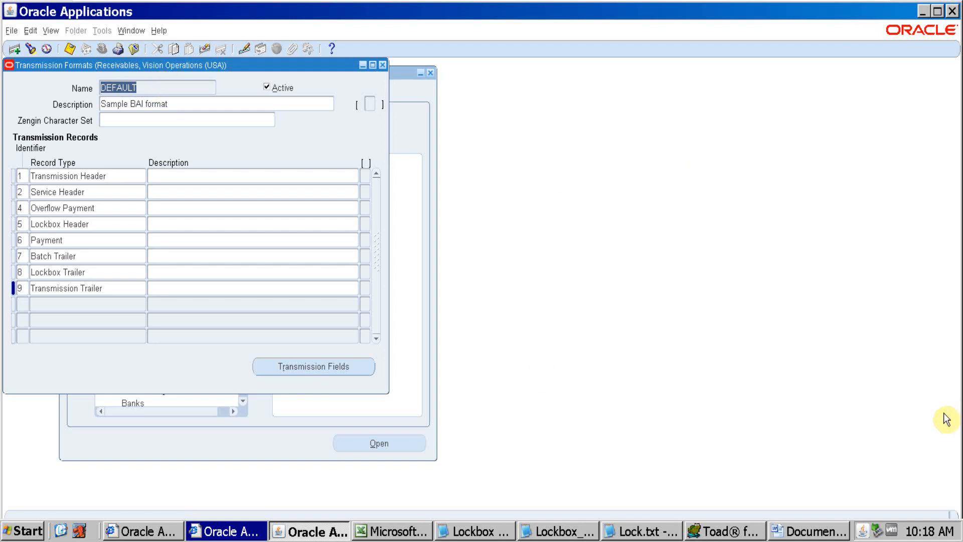
Select the control file path in Lockbox CTL File Path Location.txt in Notepad, and open drive D: from My Computer
left_click(494, 535)
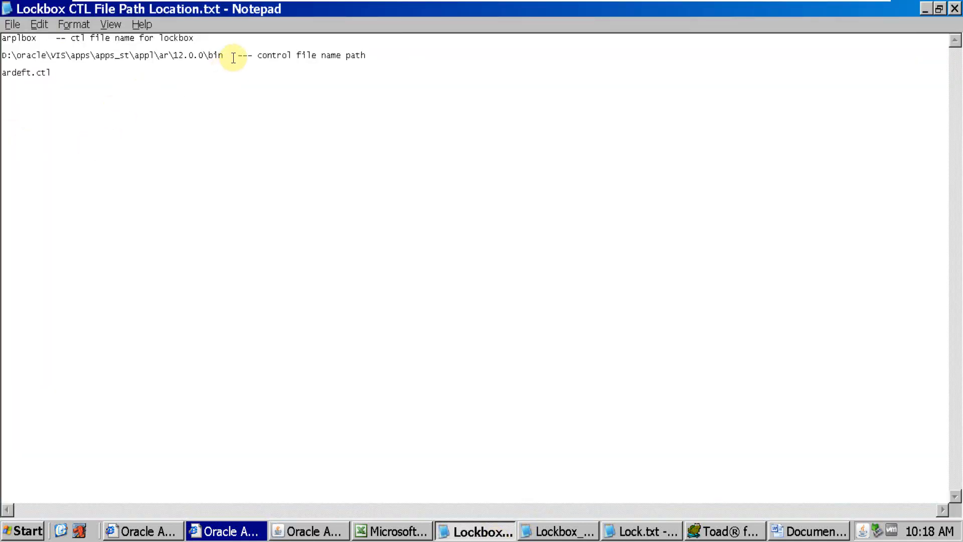
left_click_drag(232, 58, 2, 58)
key("ctrl+c")
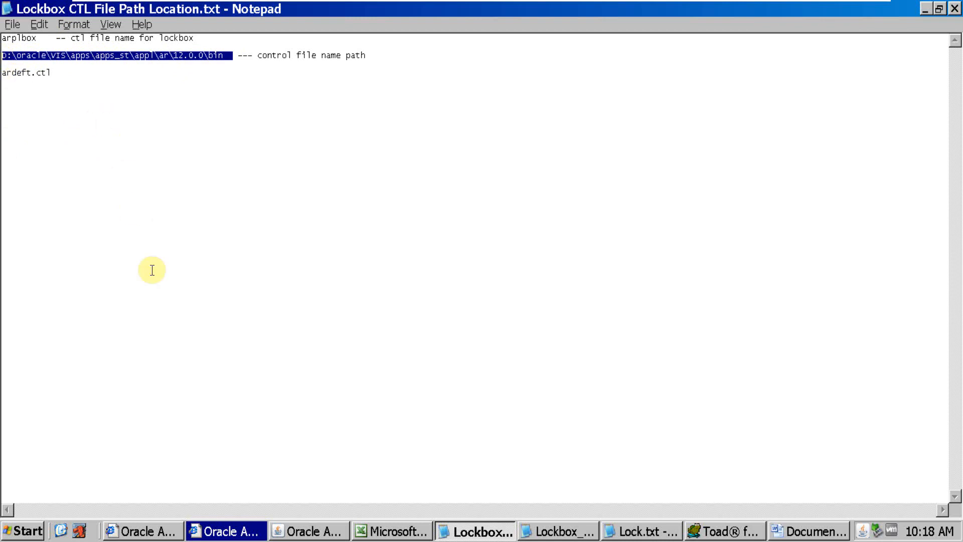
key("super+d")
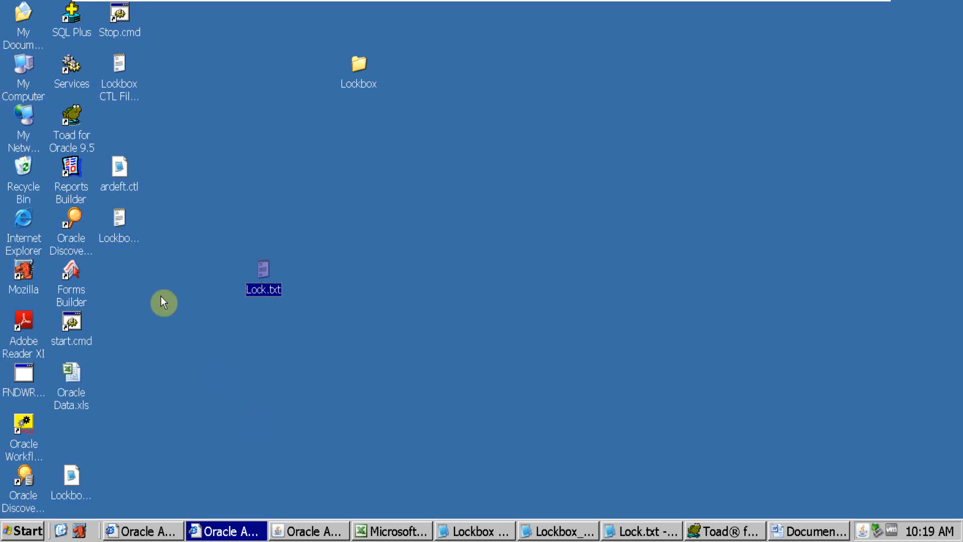
double_click(28, 84)
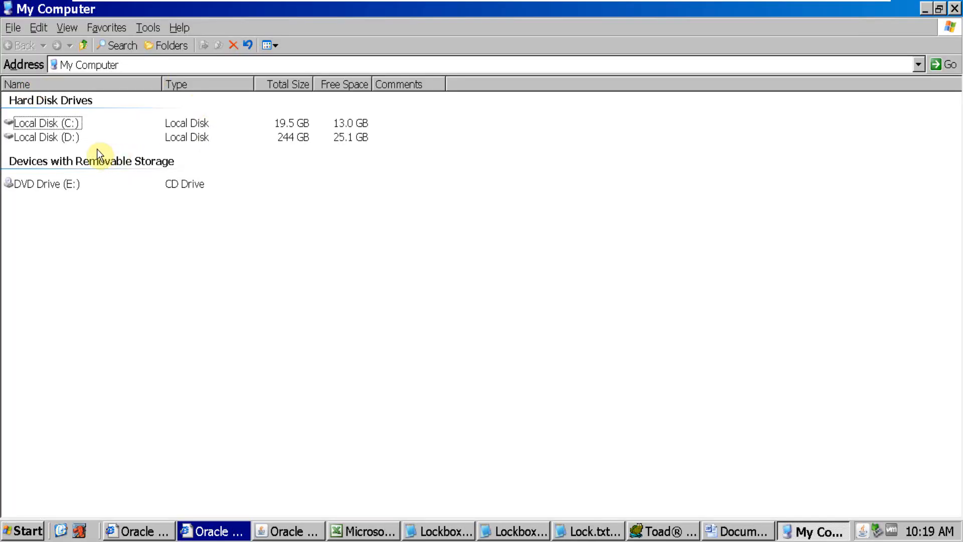
double_click(72, 141)
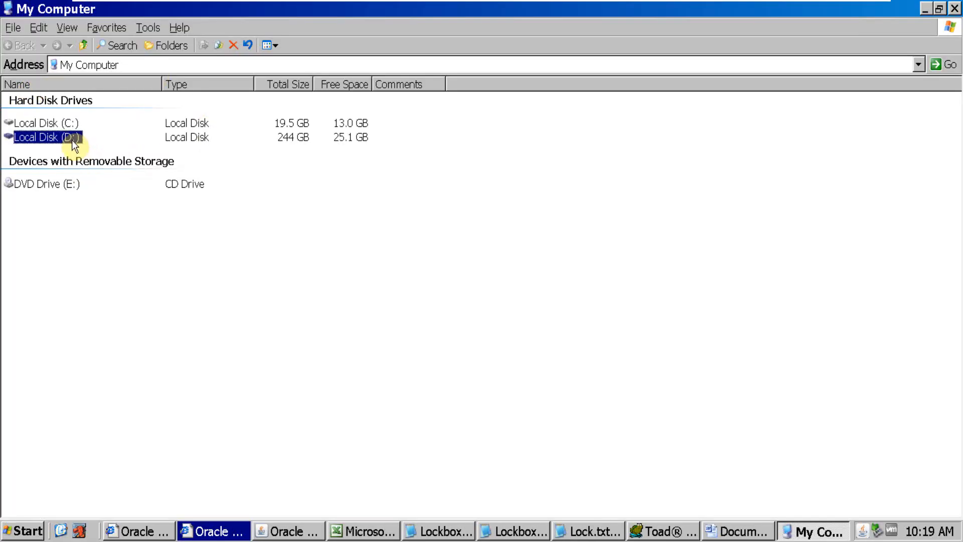
Take the control file path from the Notepad note and open the folder D:\oracle\VIS\apps\apps_st\appl\ar\12.0.0\bin in the D: window
key("alt+Tab")
key("alt+Tab")
key("alt+Tab")
key("alt+Tab")
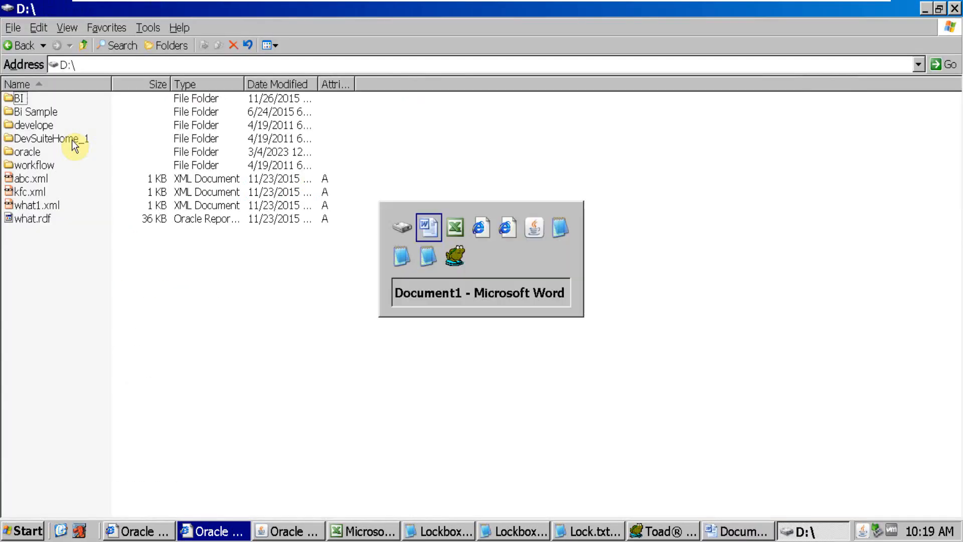
key("alt+Tab")
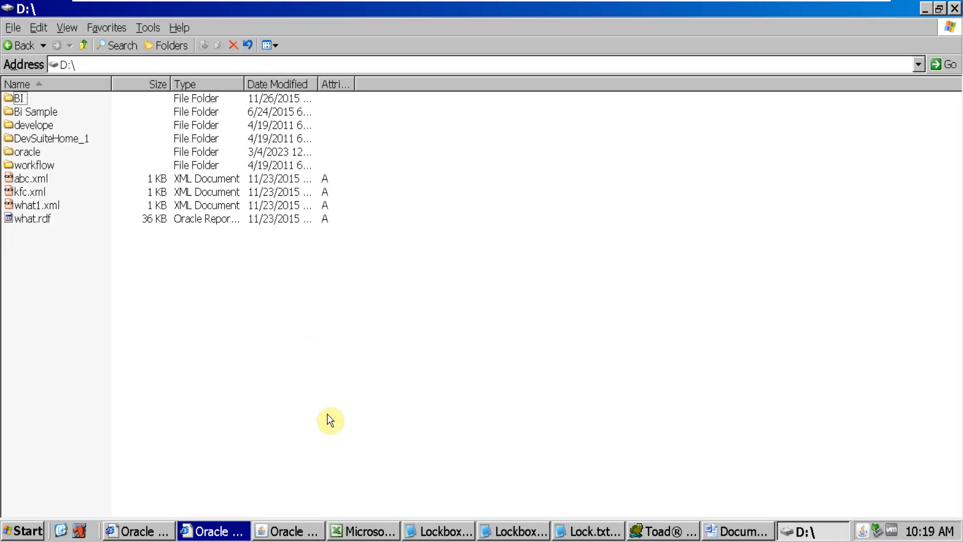
left_click(416, 533)
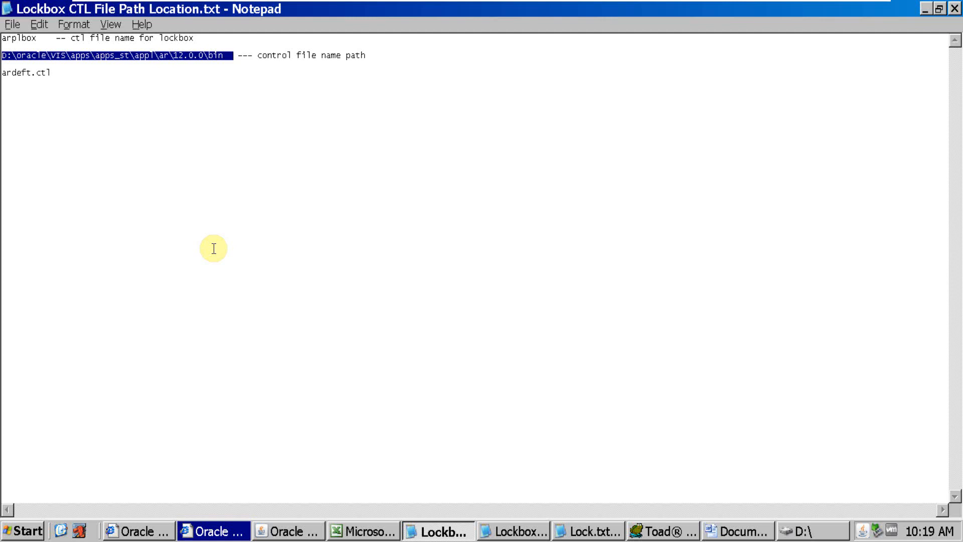
key("alt+Tab")
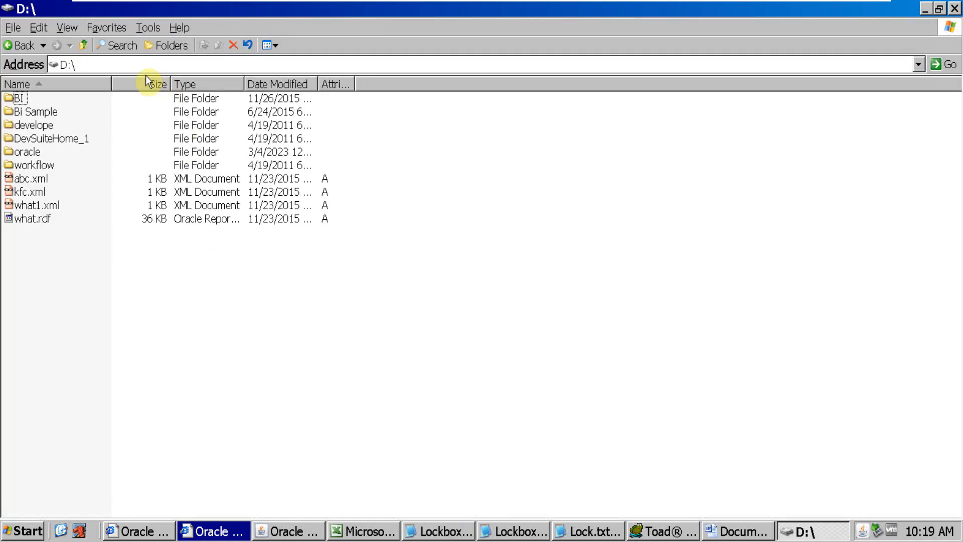
left_click(127, 69)
key("ctrl+v")
key("Return")
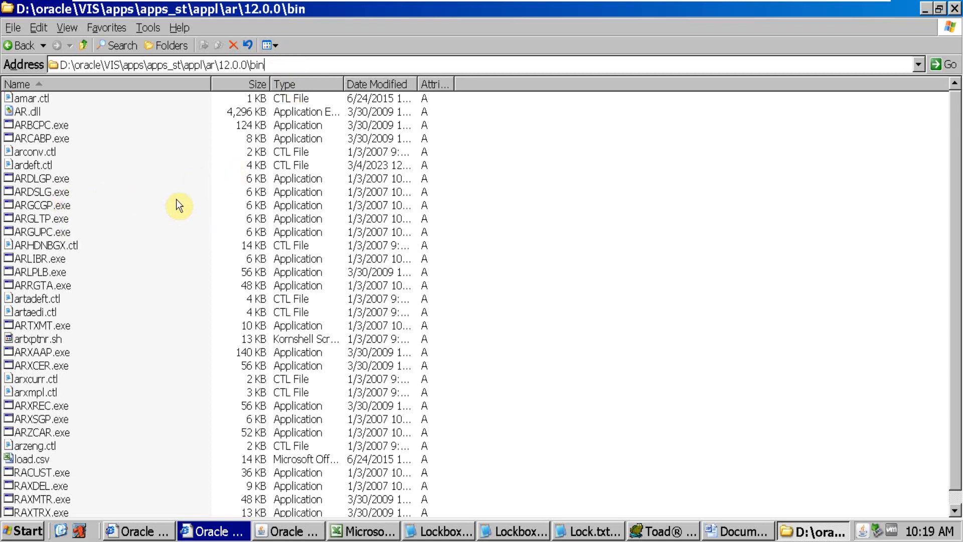
Open ardeft.ctl from the bin folder in Notepad and review its record type sections from Type 1 through the end of the file
double_click(40, 170)
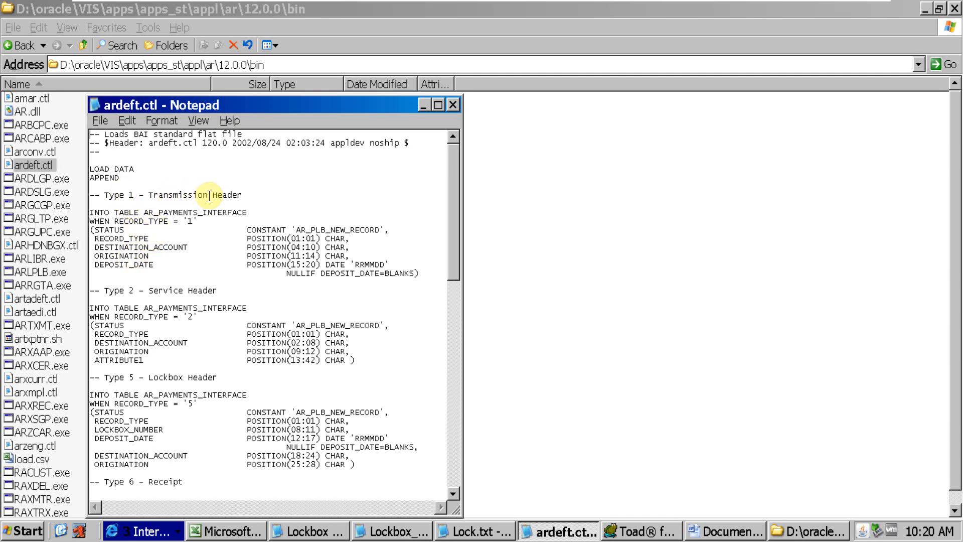
left_click_drag(100, 195, 89, 200)
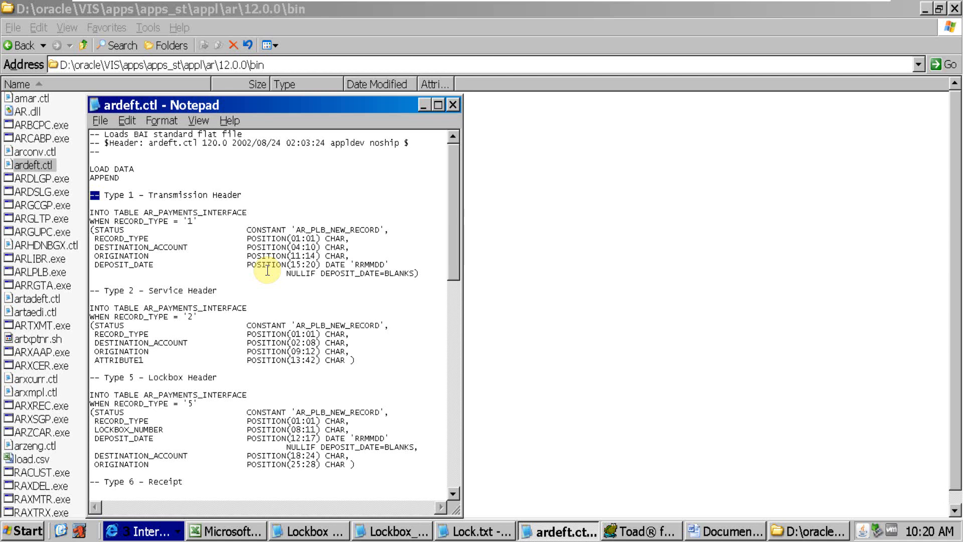
left_click_drag(455, 267, 453, 498)
left_click_drag(451, 417, 454, 107)
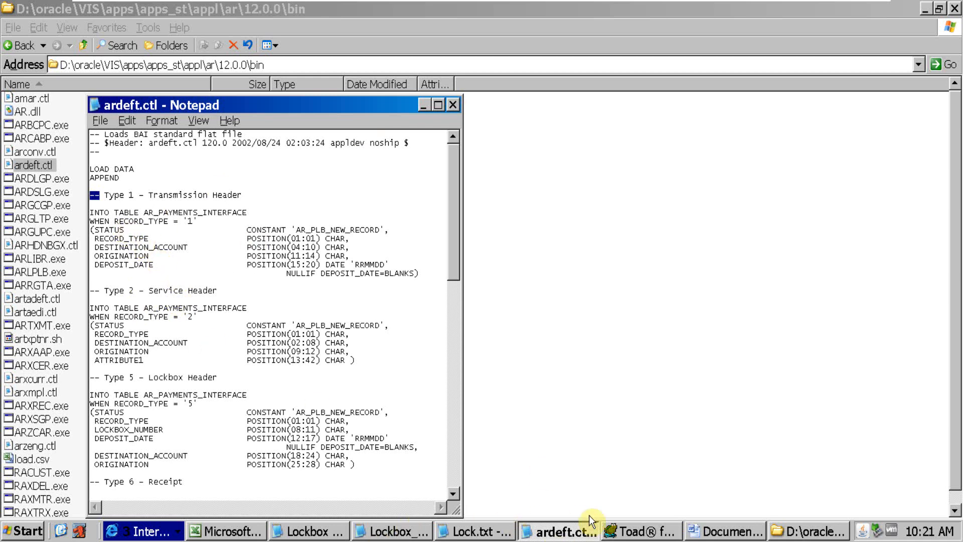
Switch to Oracle Applications and open the transmission fields of the DEFAULT format's Transmission Header record
left_click(177, 524)
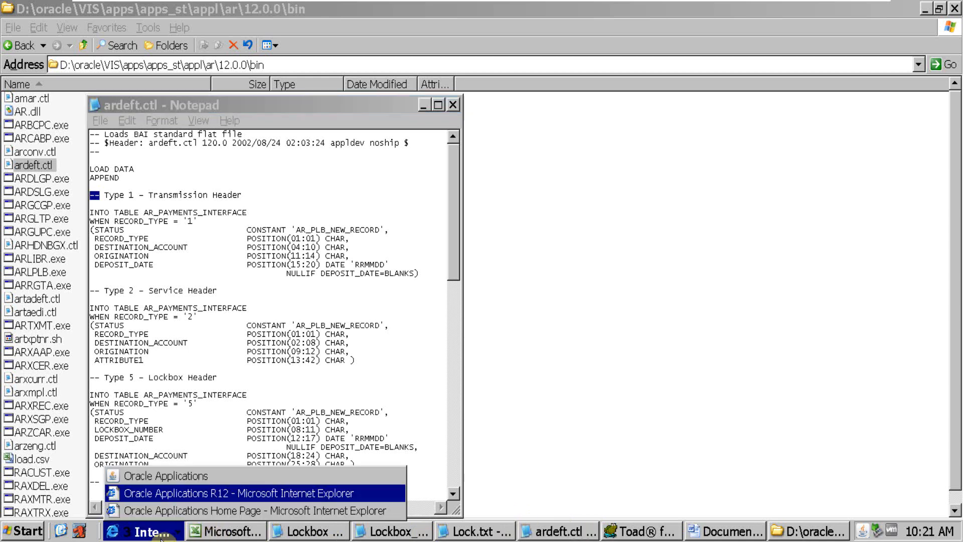
left_click(178, 475)
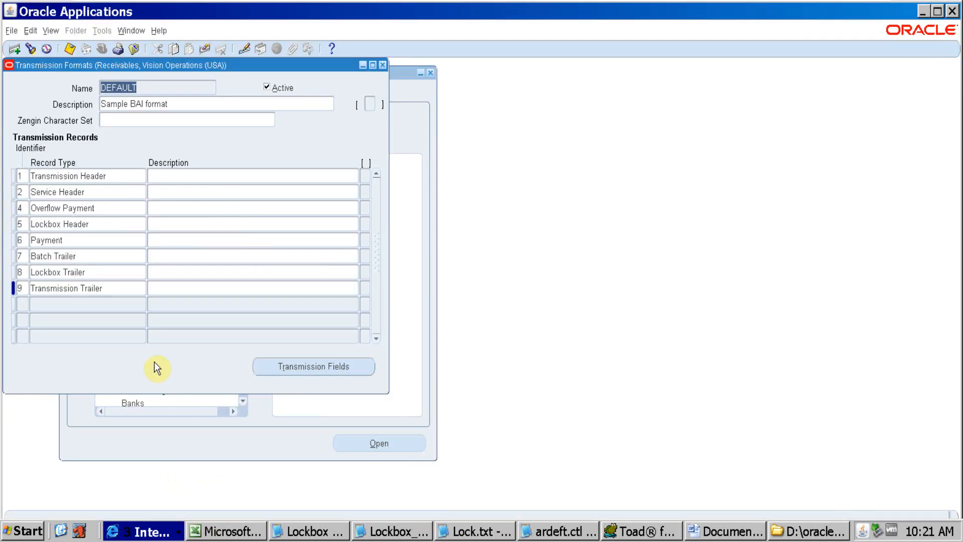
left_click(118, 176)
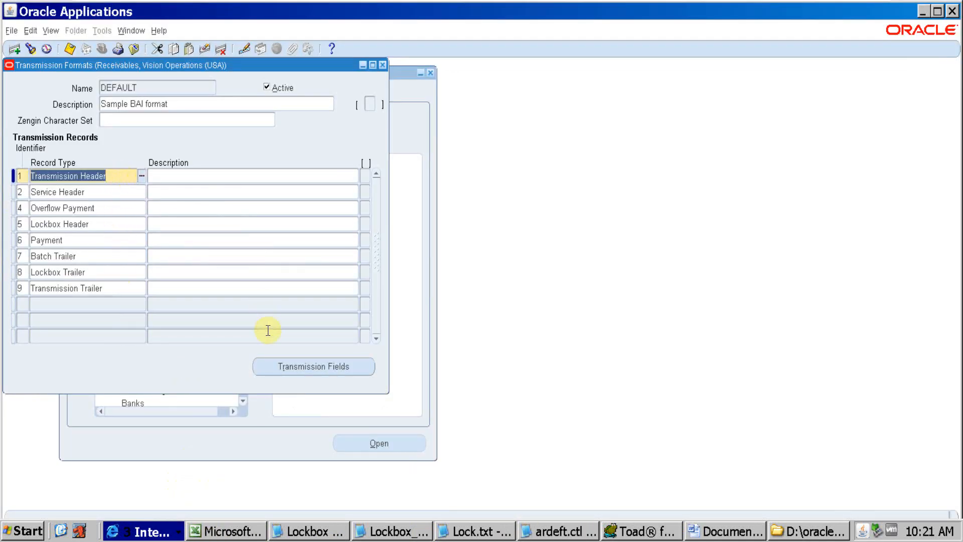
left_click(270, 372)
Compare the Origination field's start and end positions in Oracle Applications with ORIGINATION in the Type 1 section of ardeft.ctl
key("alt+Tab")
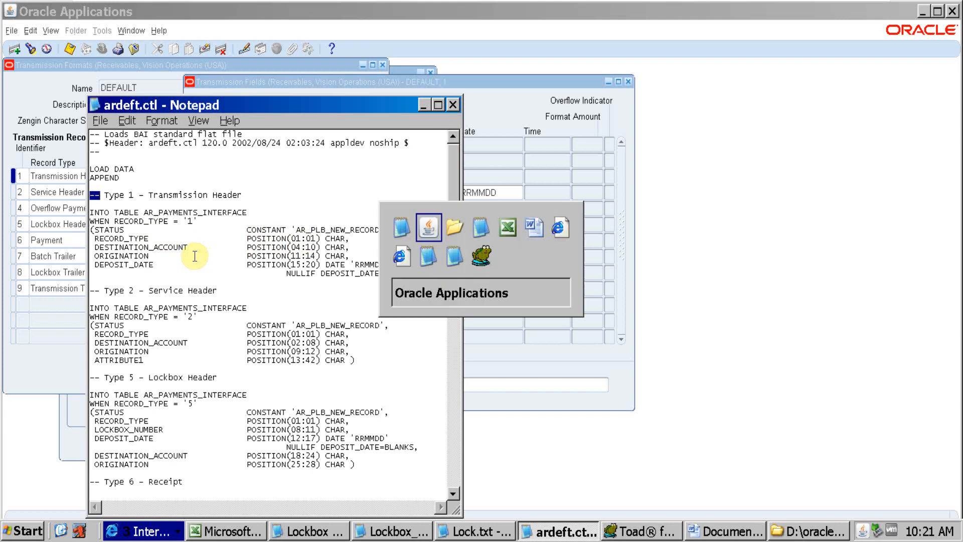
key("alt+Tab")
key("alt+Tab")
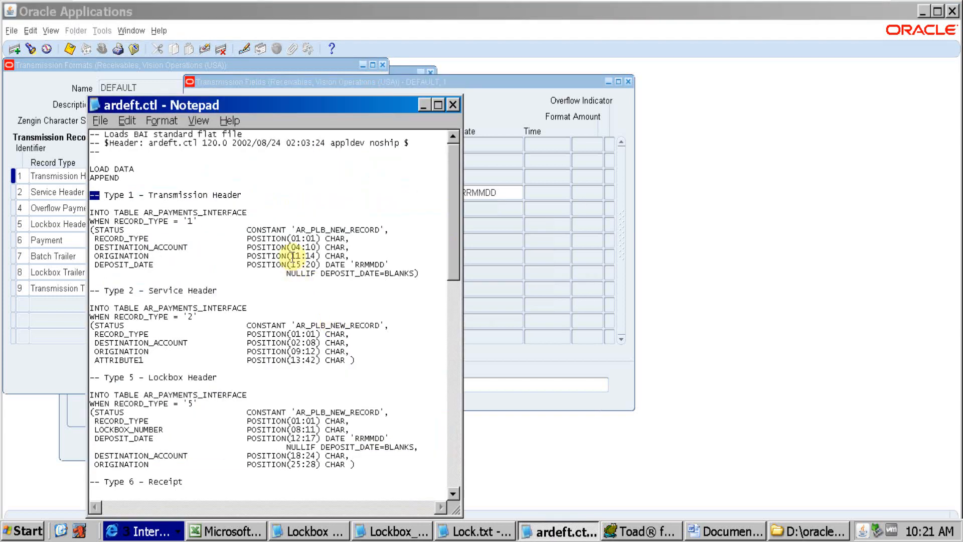
key("alt+Tab")
left_click(226, 178)
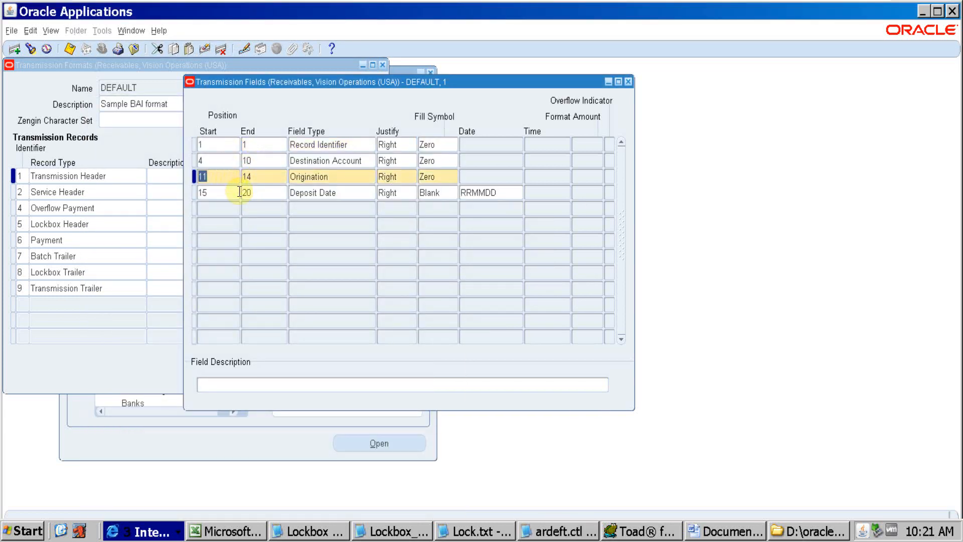
key("alt+Tab")
left_click_drag(281, 256, 318, 256)
key("alt+Tab")
Compare the Deposit Date field's start and end positions in Oracle Applications with DEPOSIT_DATE in the Type 1 section of ardeft.ctl
left_click(226, 198)
key("alt+Tab")
left_click(287, 263)
left_click_drag(288, 263, 321, 262)
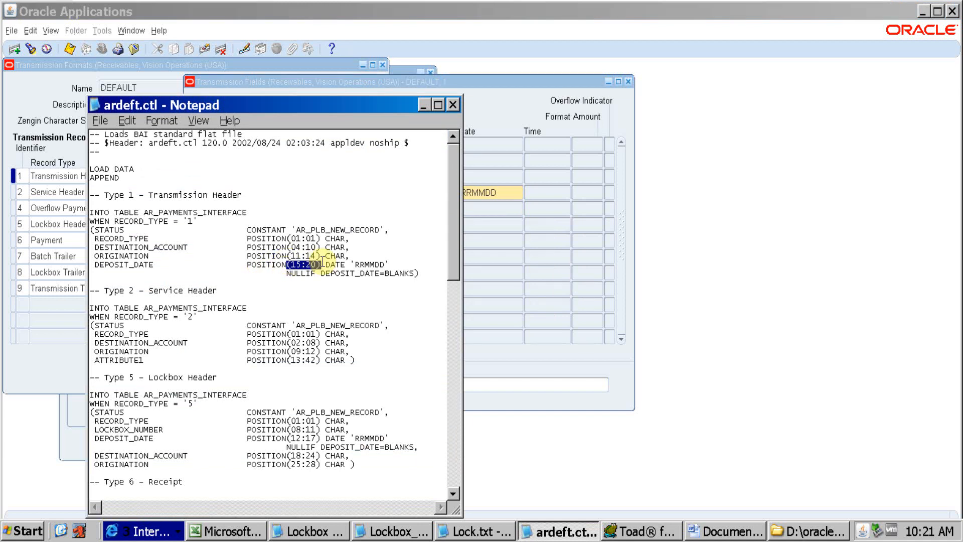
key("alt+Tab")
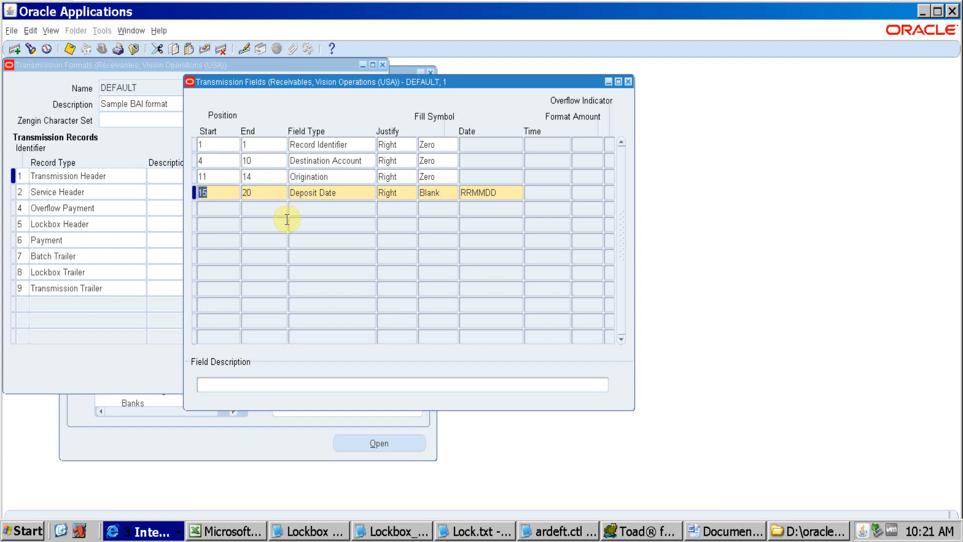
Check the whole Type 1 section of ardeft.ctl in Notepad against the Transmission Header's field list in Oracle Applications
key("alt+Tab")
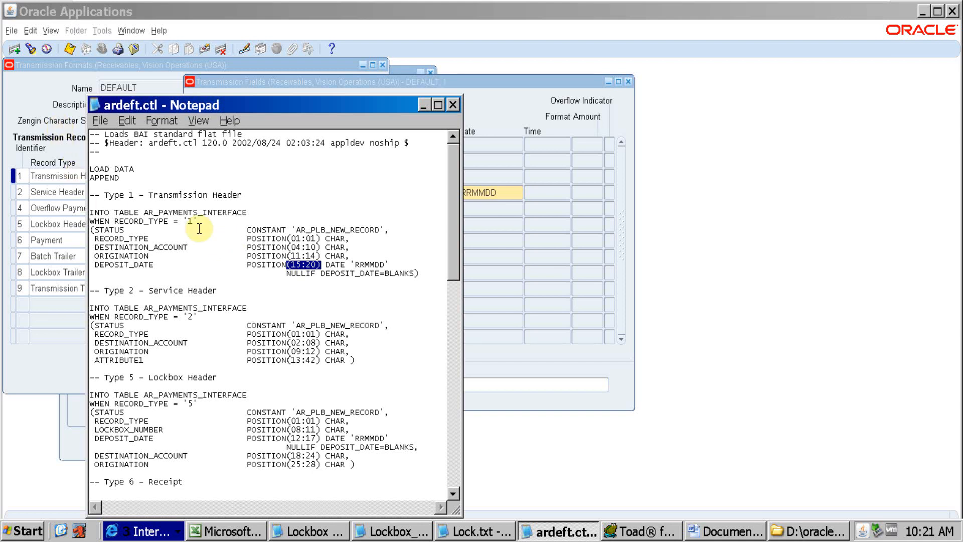
key("alt+Tab")
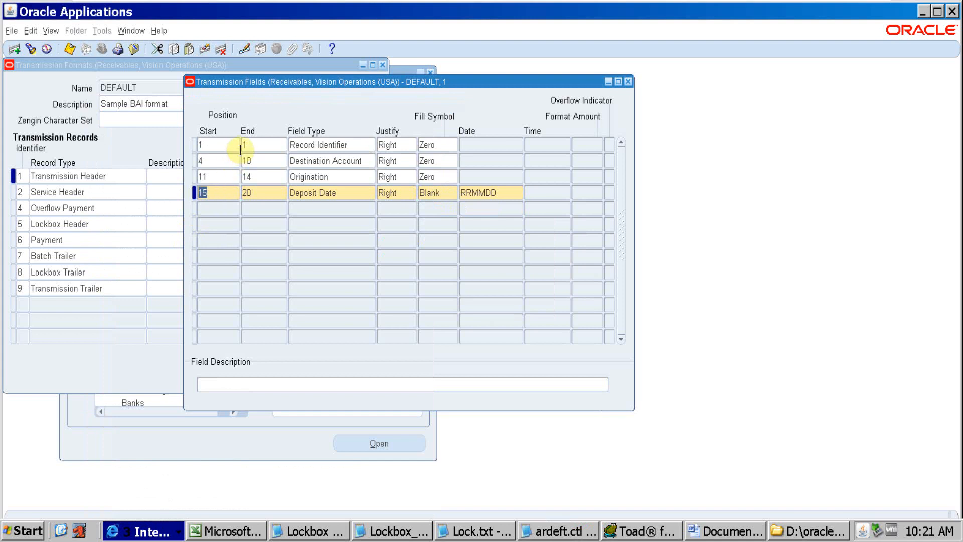
key("alt+Tab")
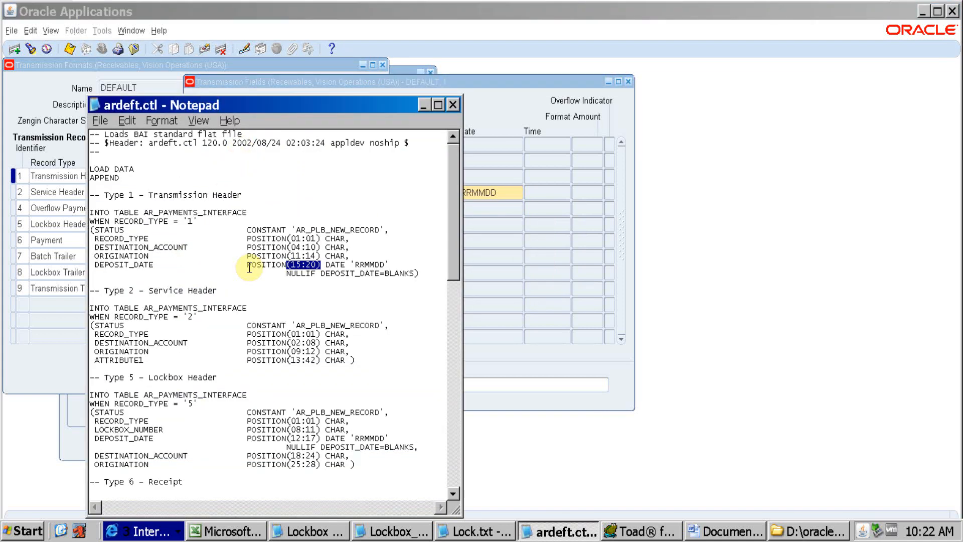
key("alt+Tab")
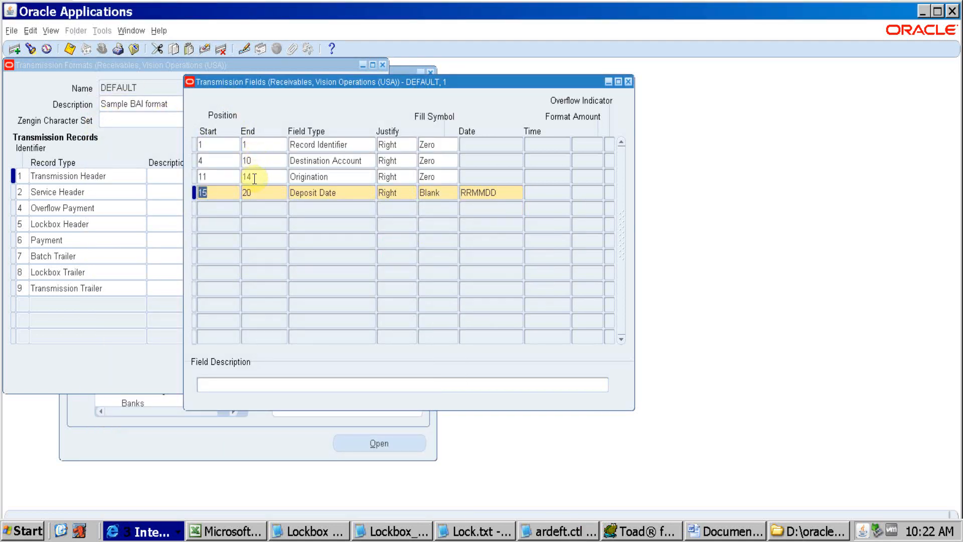
key("alt+Tab")
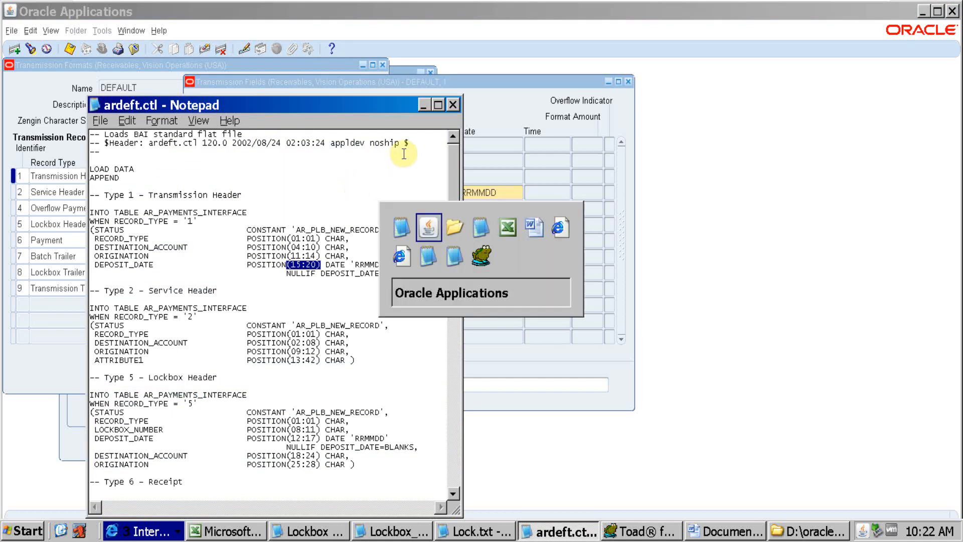
key("alt+Tab")
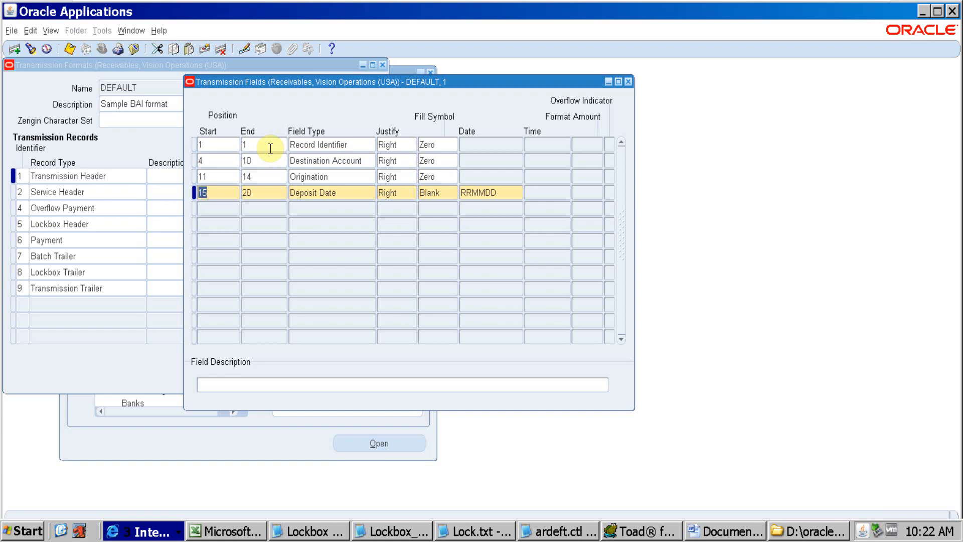
key("alt+Tab")
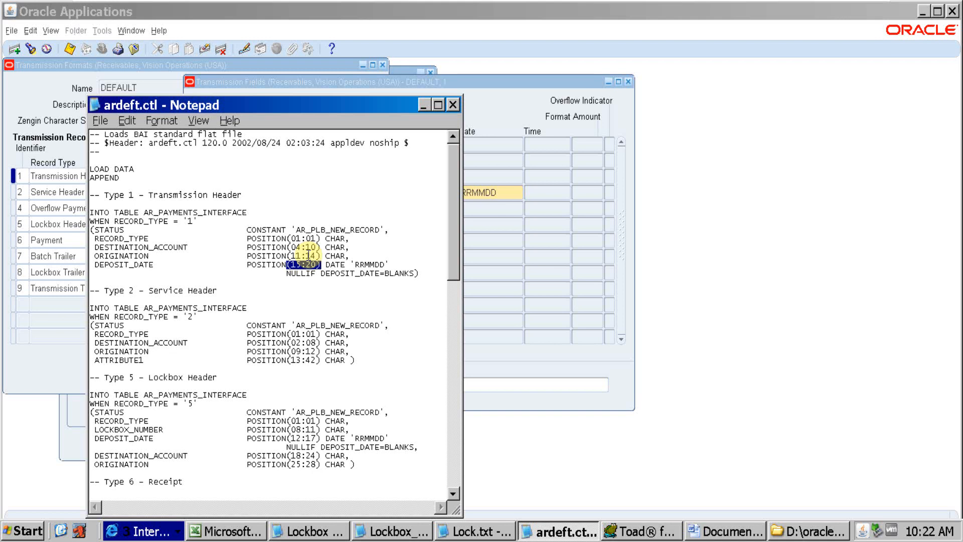
Close ardeft.ctl in Notepad and return to the 12.0.0\bin folder window in Windows Explorer
left_click(452, 107)
left_click(175, 533)
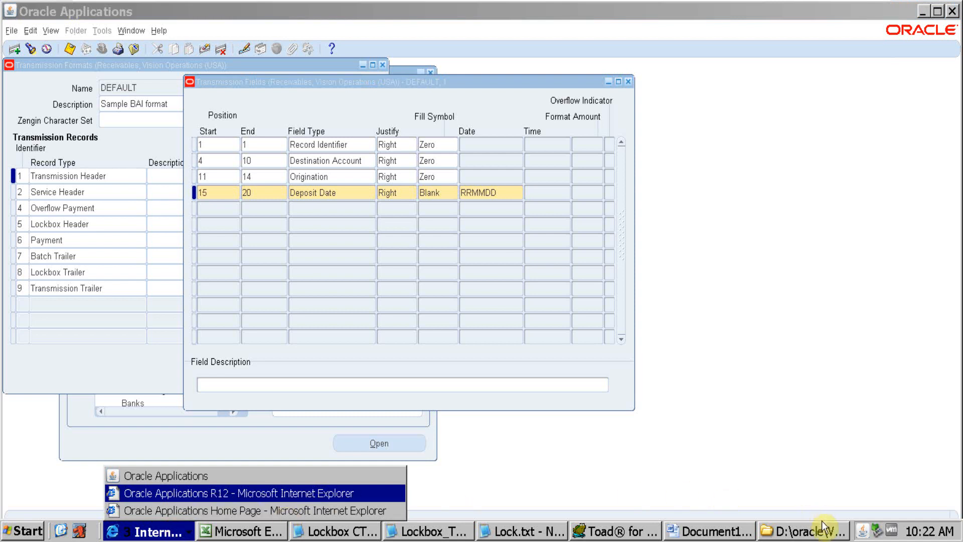
left_click(822, 533)
left_click(782, 531)
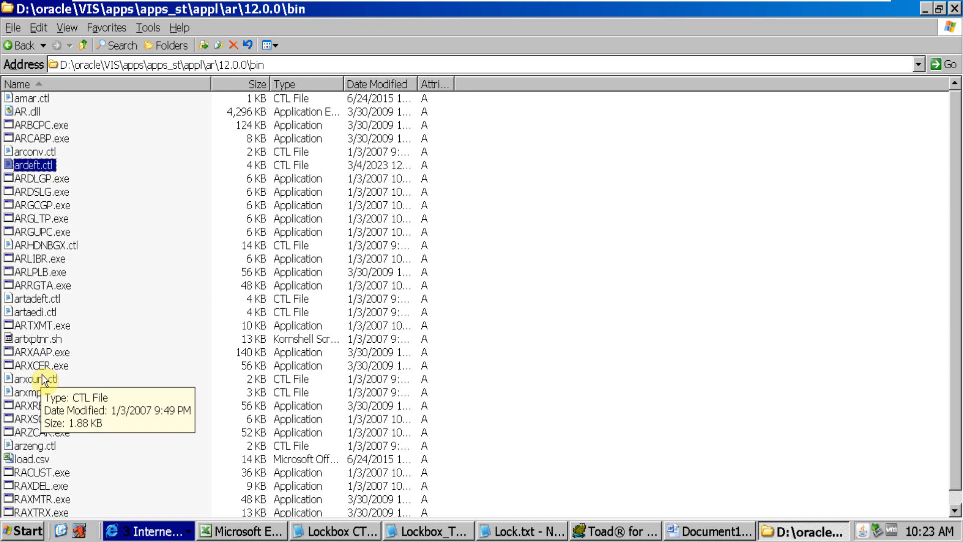
Return to the Receivables Navigator in Oracle Applications, collapse the Setup branch and expand the Control branch
left_click(147, 533)
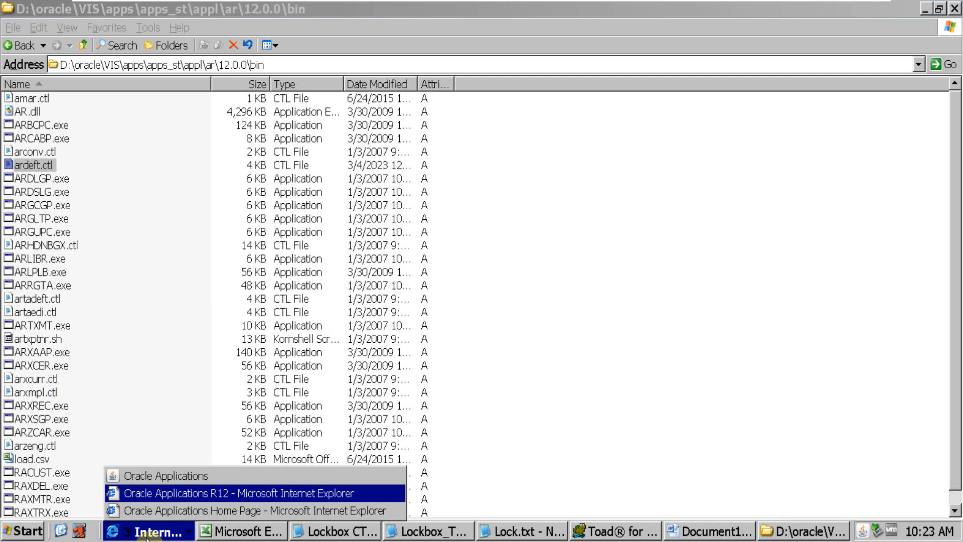
left_click(152, 477)
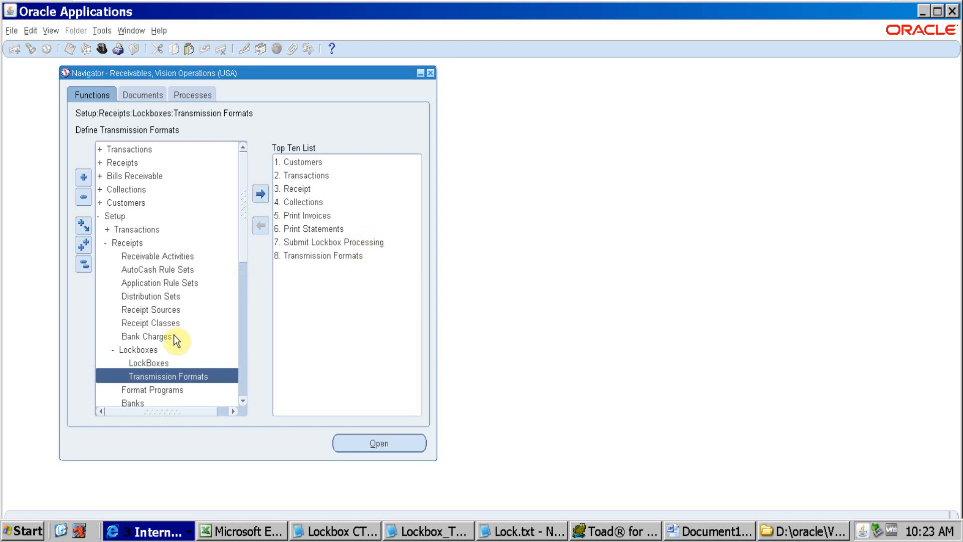
left_click(106, 218)
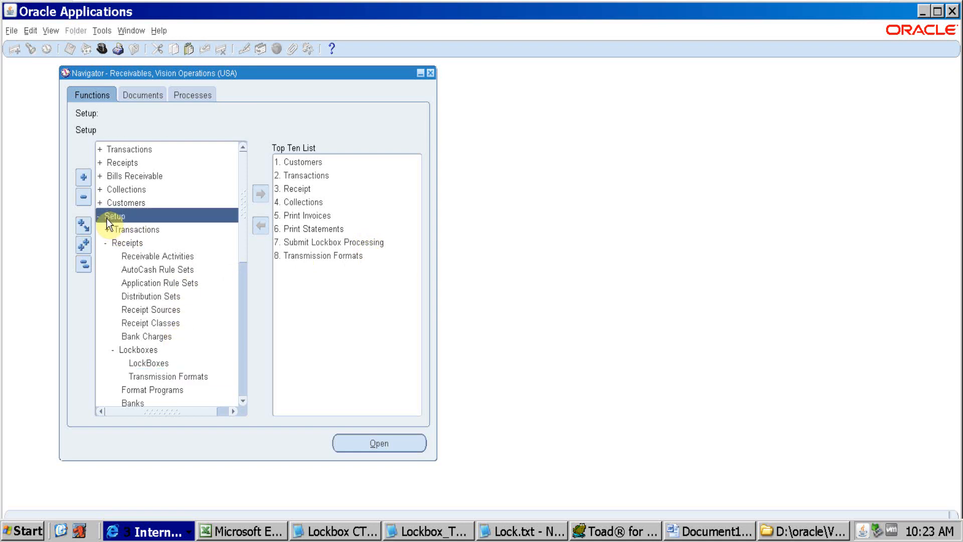
left_click(100, 217)
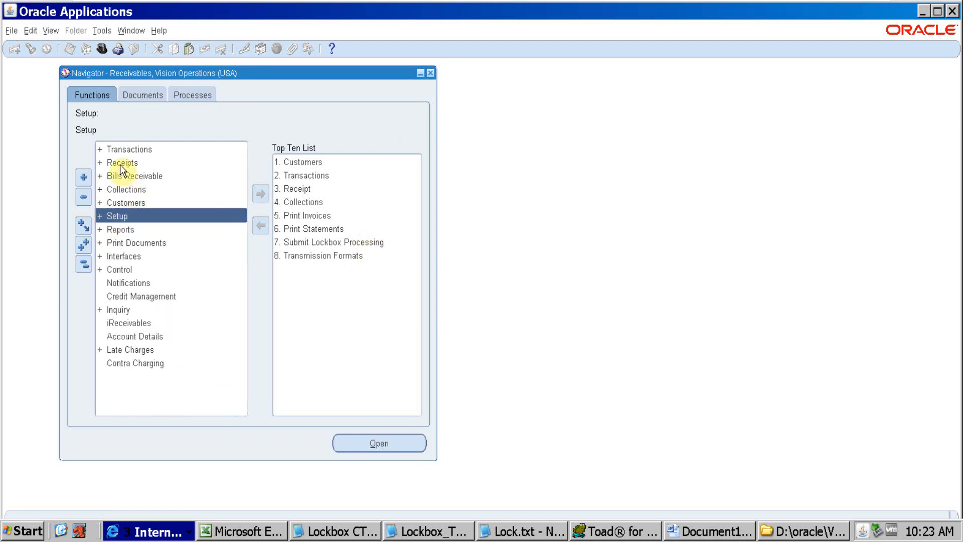
double_click(118, 270)
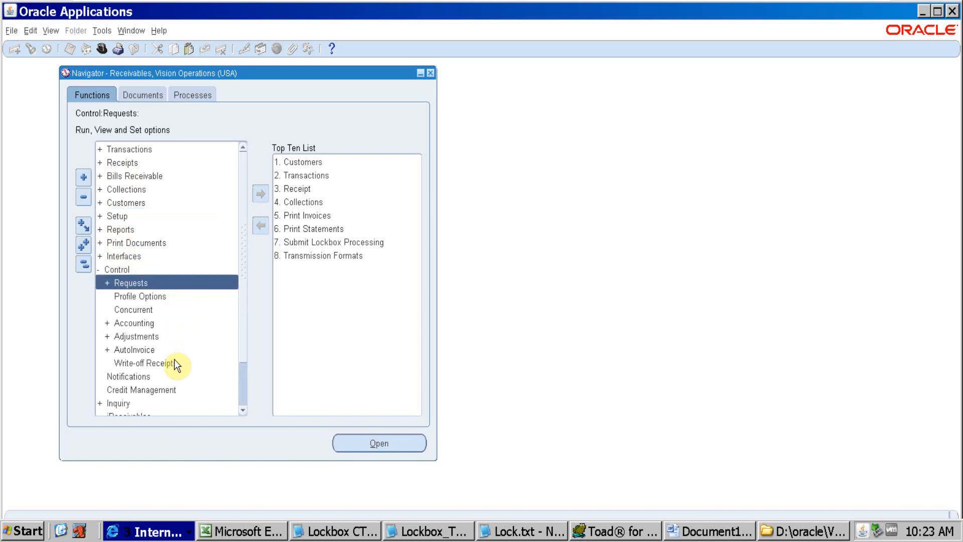
Expand the Interfaces branch in the Receivables Navigator and open its Lockbox function
double_click(143, 349)
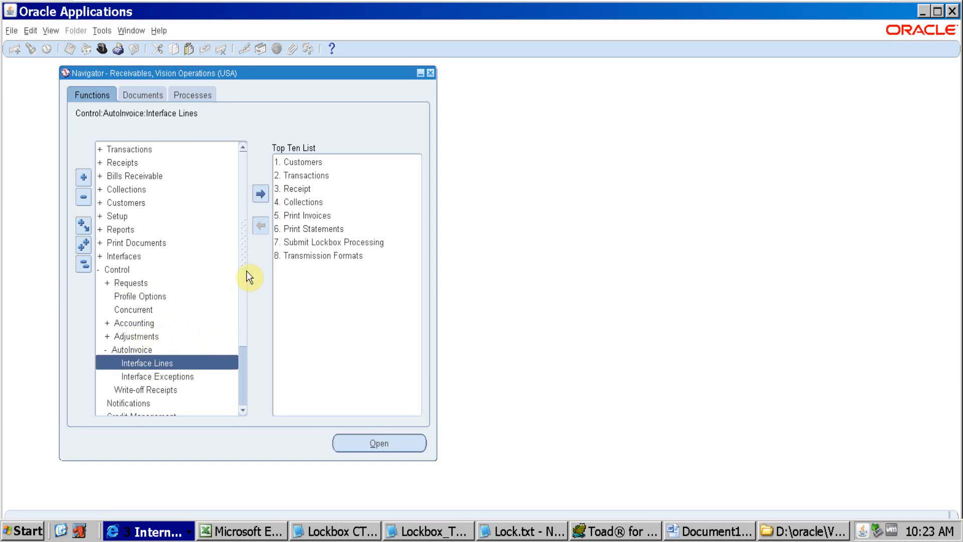
scroll(246, 272, "down", 2)
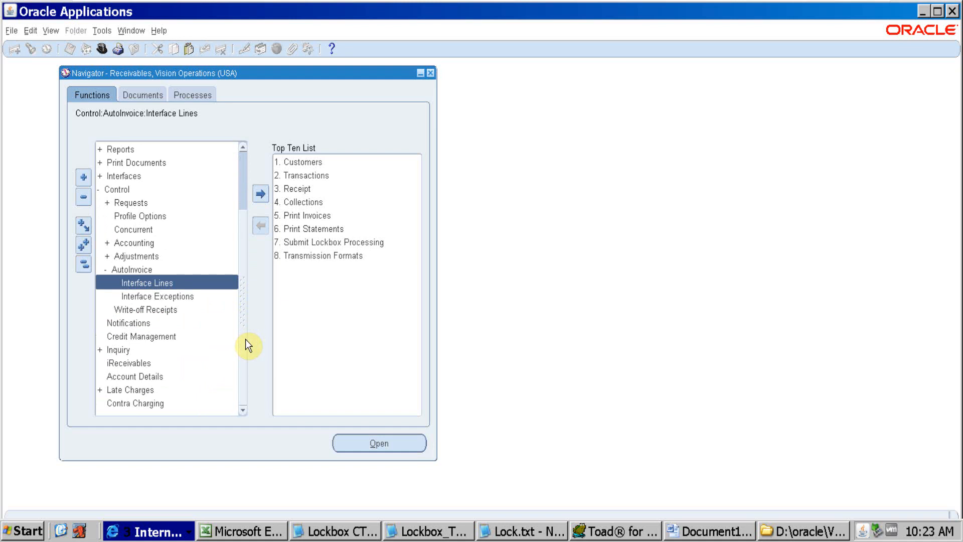
scroll(245, 339, "up", 2)
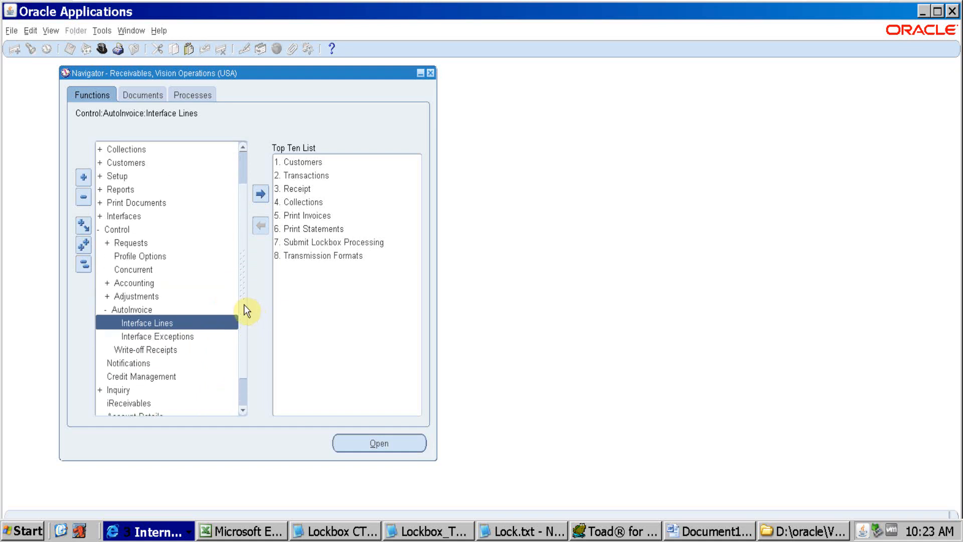
scroll(245, 281, "up", 1)
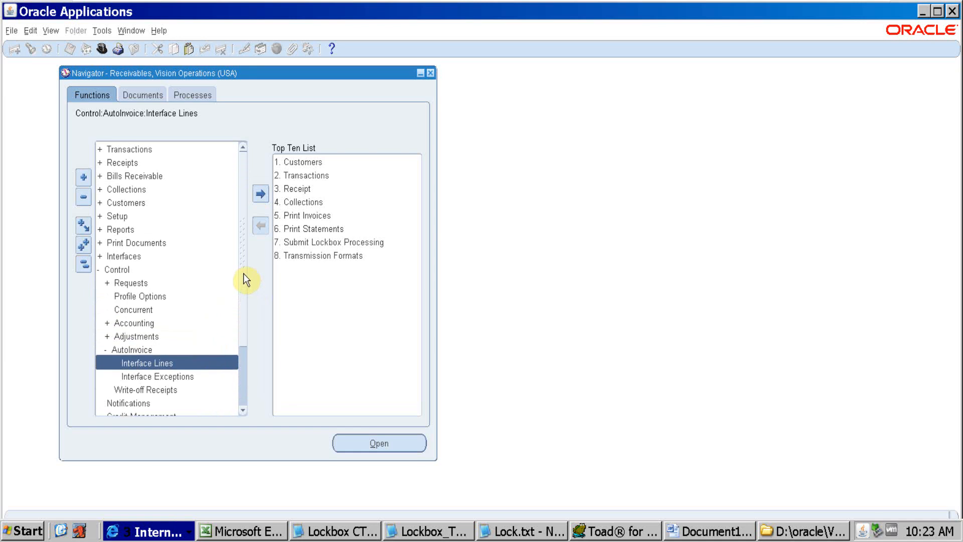
double_click(128, 256)
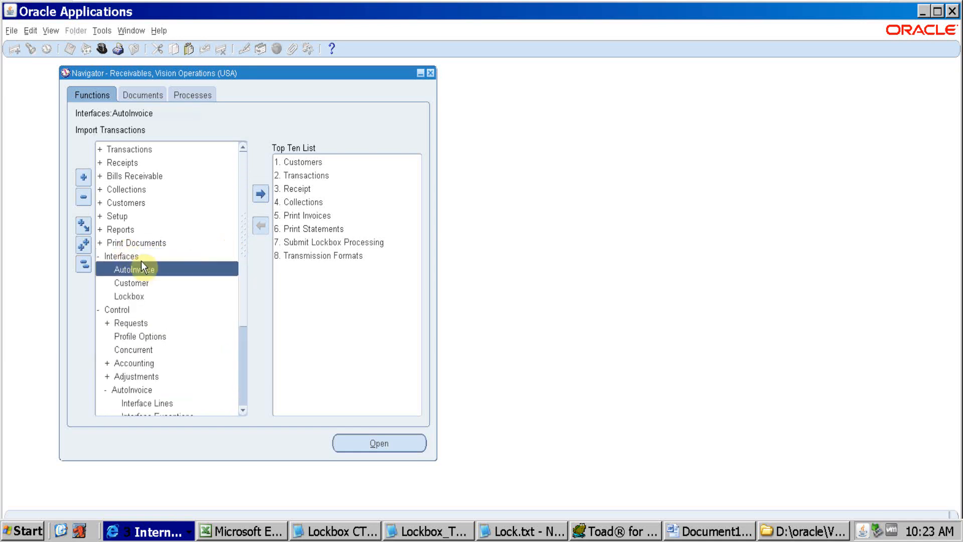
double_click(133, 298)
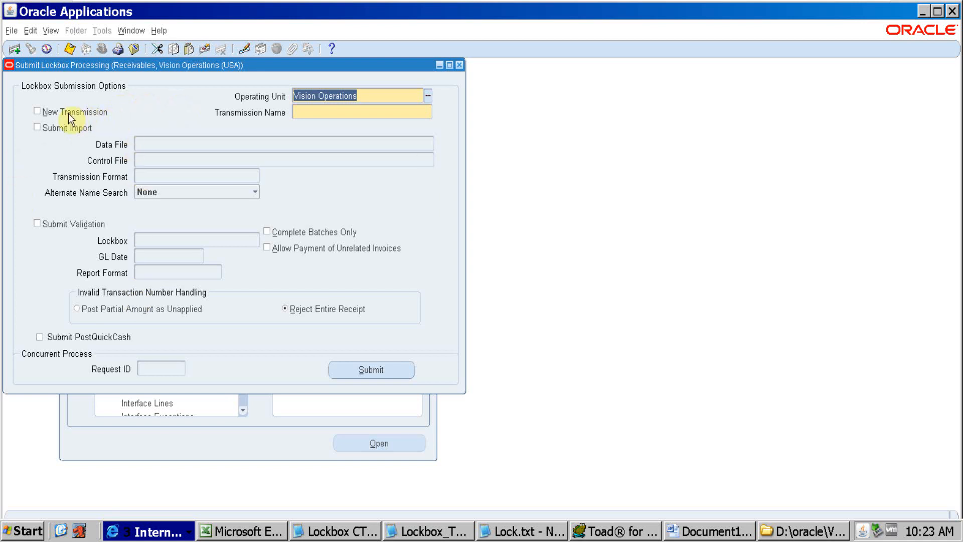
Set up the lockbox submission as a New Transmission named US_Lockbox_1 and enable Submit Import
left_click(41, 113)
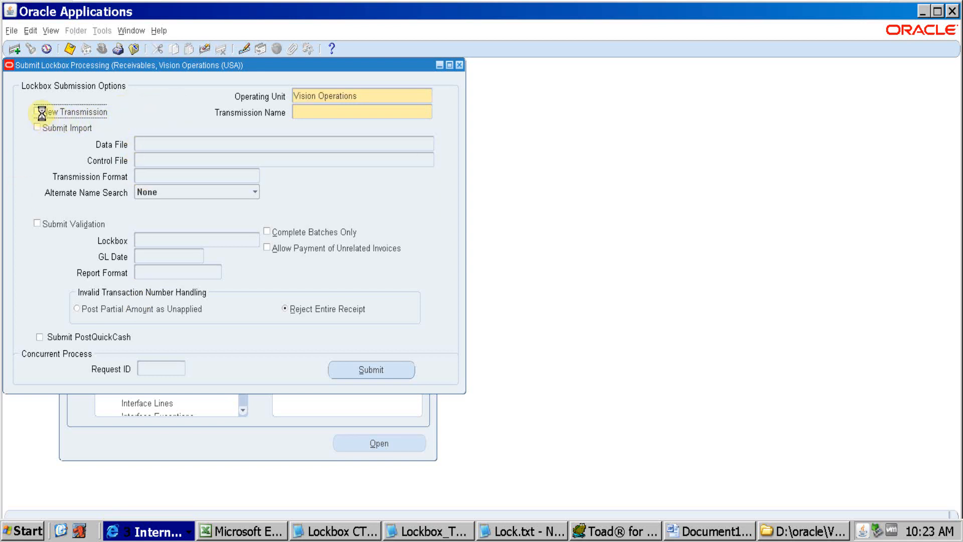
left_click(309, 113)
type("US_ Lockbox_")
key("BackSpace")
type("_1")
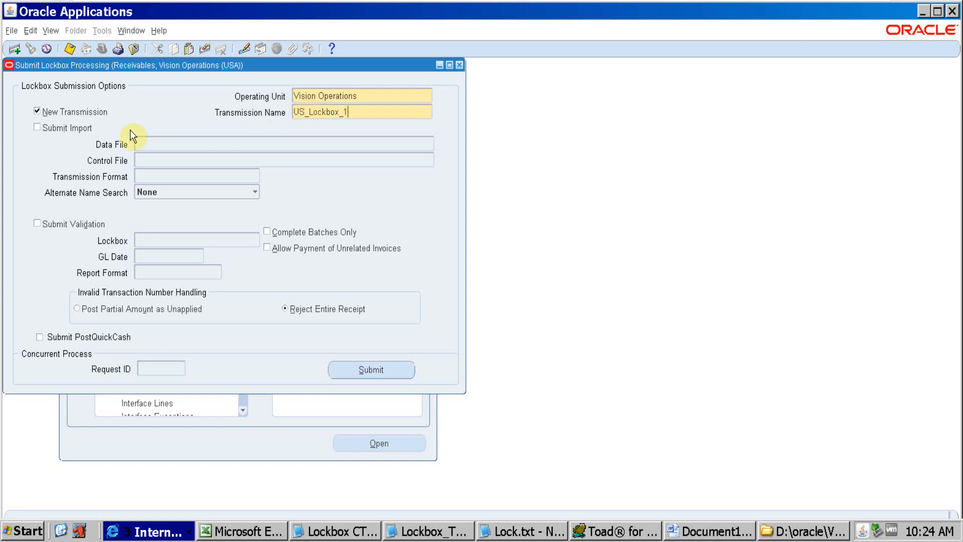
left_click(37, 127)
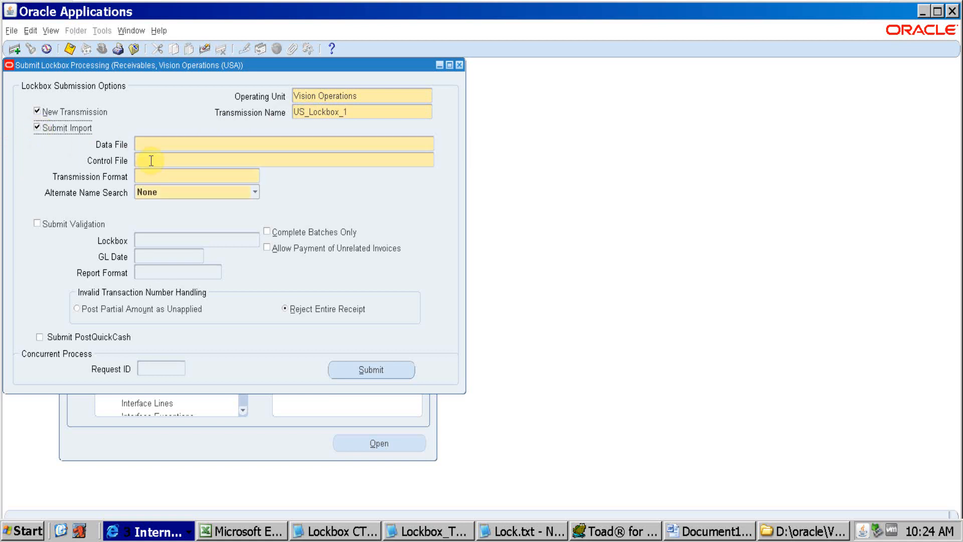
Check the control file name and path noted in Lockbox CTL File Path Location.txt in Notepad
left_click(177, 145)
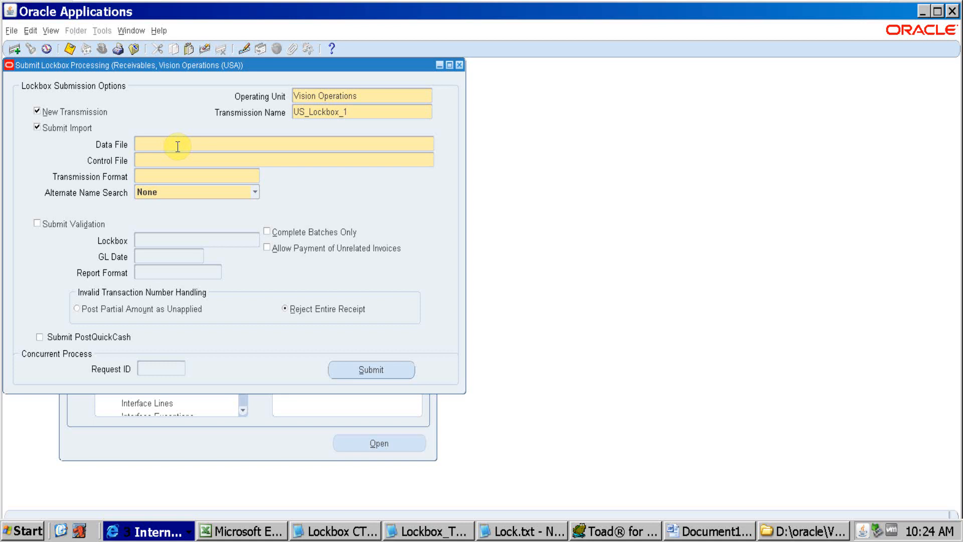
left_click(356, 534)
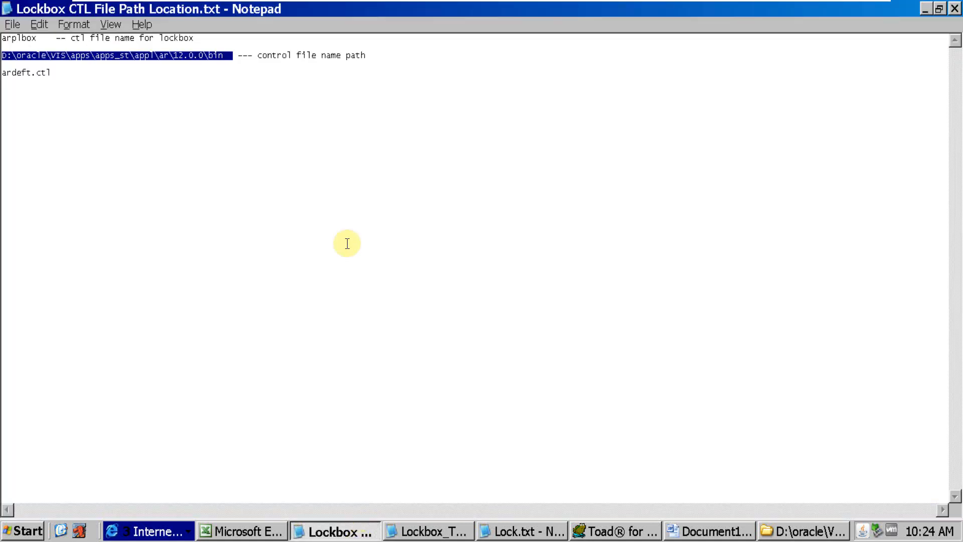
left_click(340, 187)
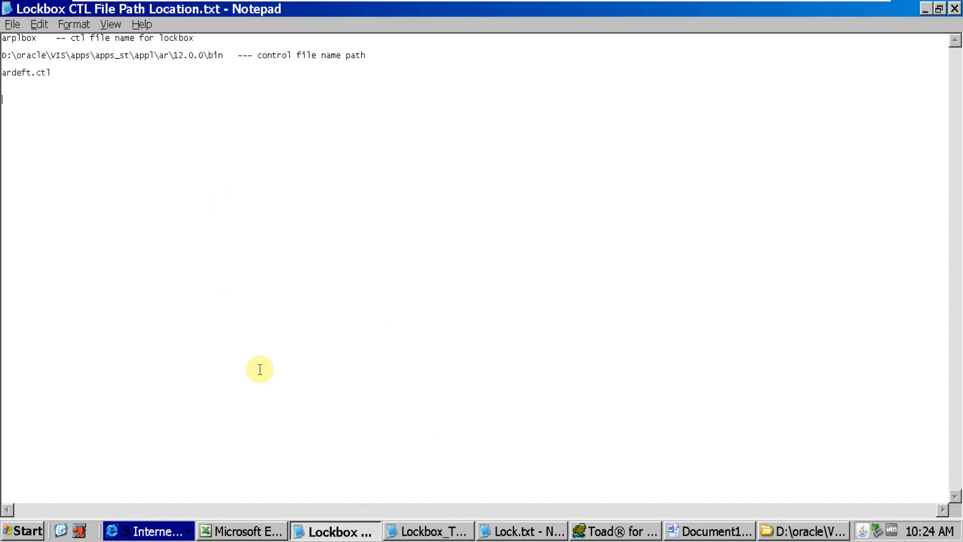
Show the desktop, locate the Lockbox_Testing_1.dat data file and close its open Notepad window
key("super+d")
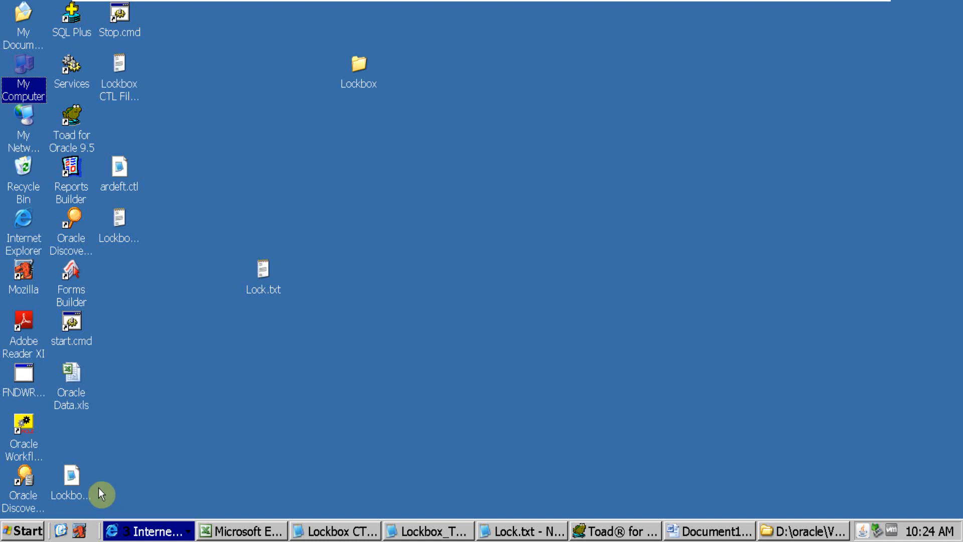
left_click(87, 479)
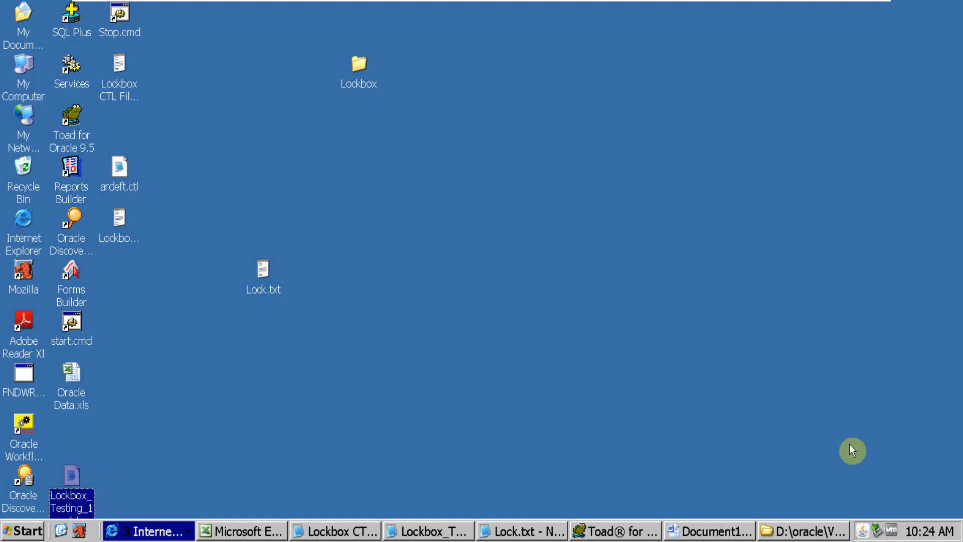
left_click(452, 524)
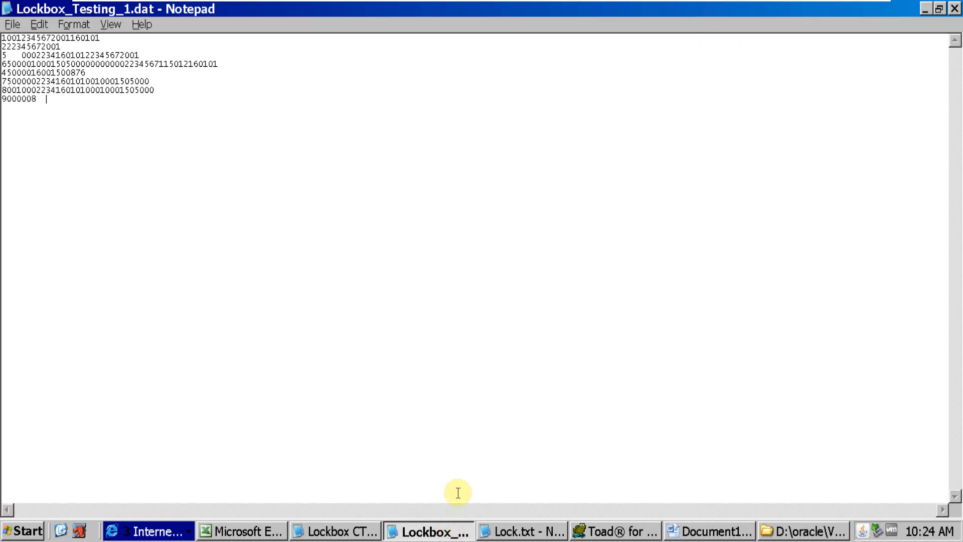
left_click(956, 9)
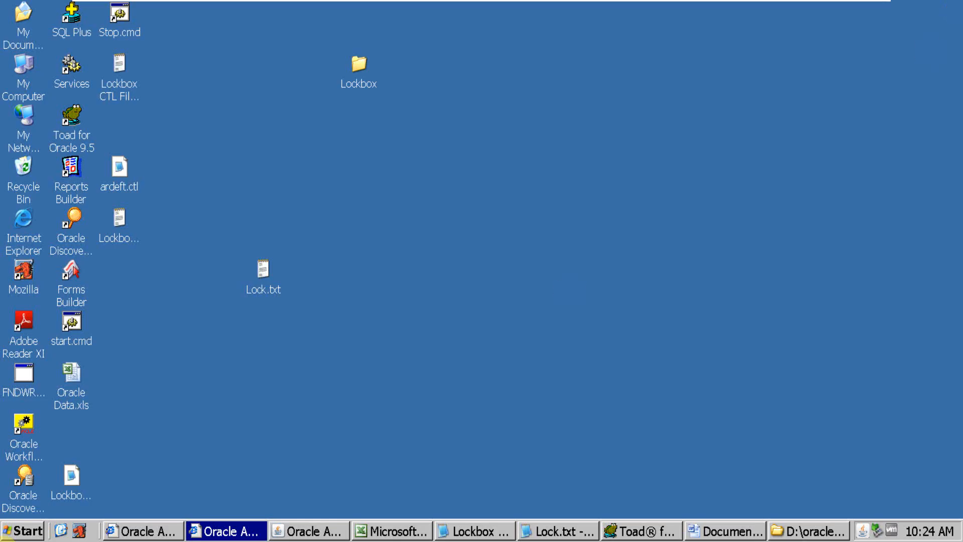
Copy Lockbox_Testing_1.dat from the desktop into D:\oracle\Lockboxfile, replacing the existing file
left_click(82, 467)
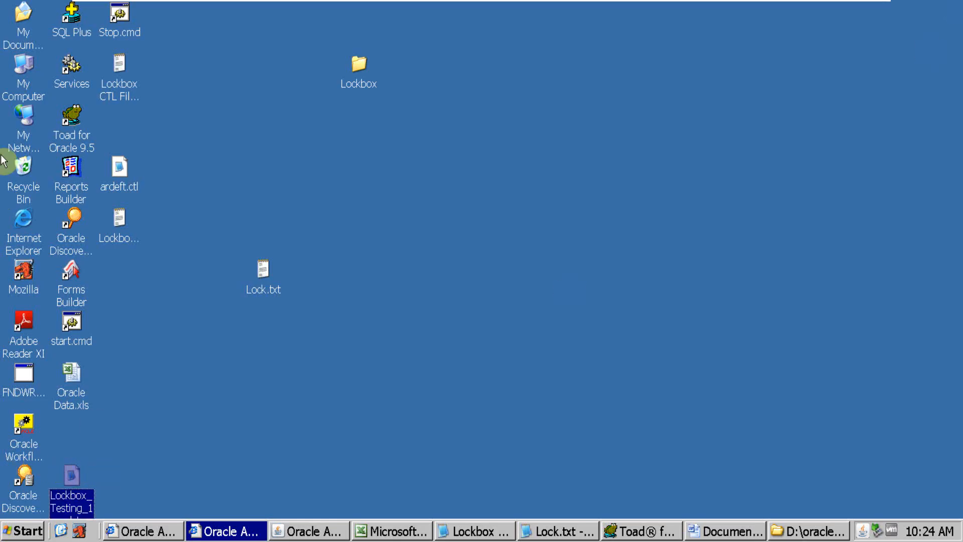
double_click(23, 67)
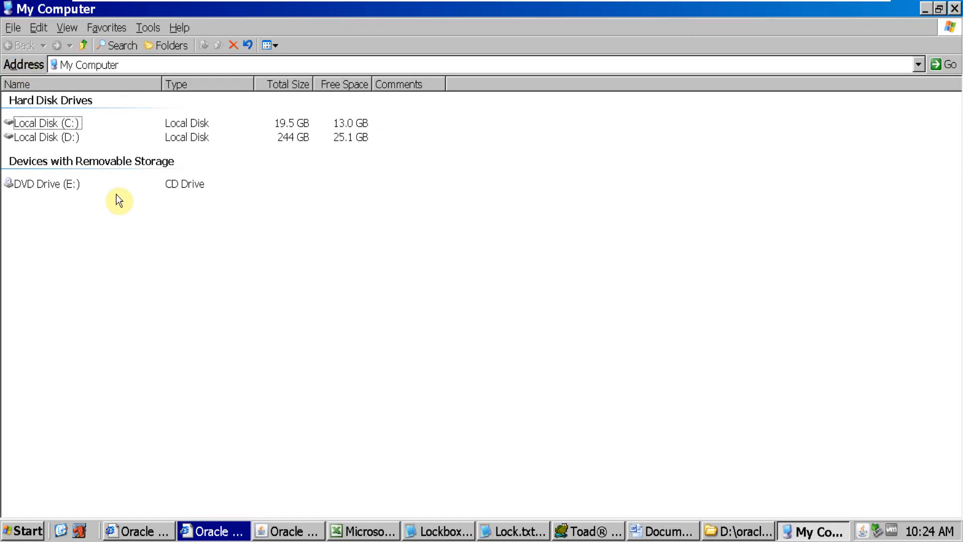
double_click(77, 138)
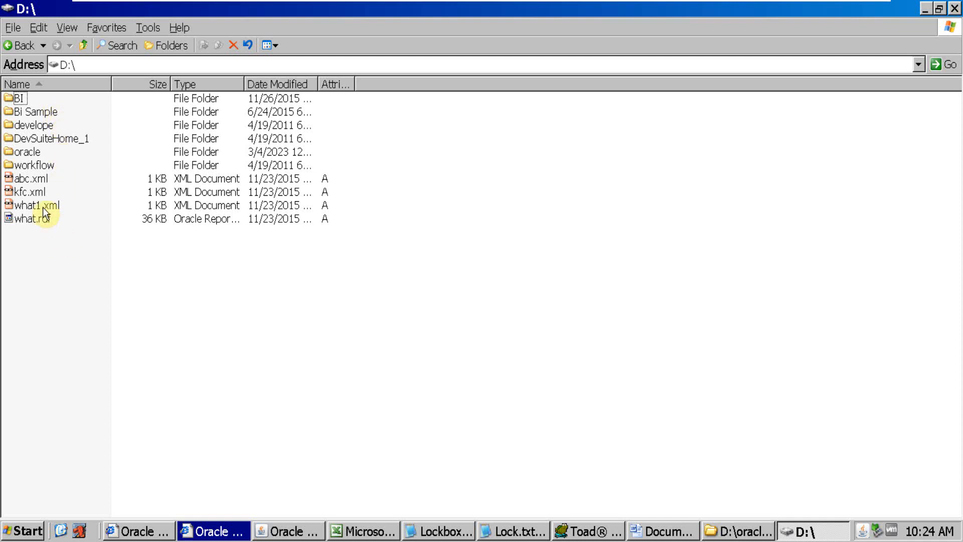
double_click(31, 153)
double_click(50, 111)
key("ctrl+v")
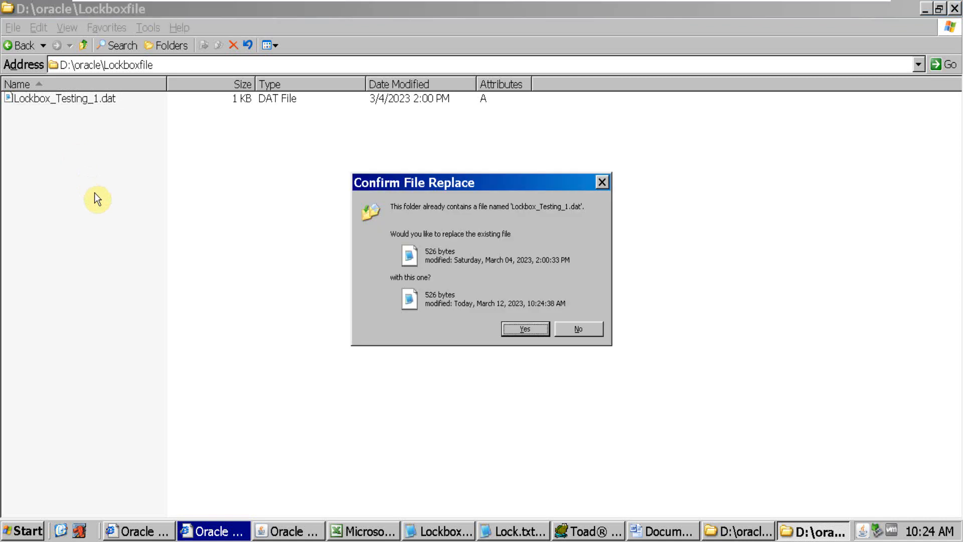
left_click(522, 330)
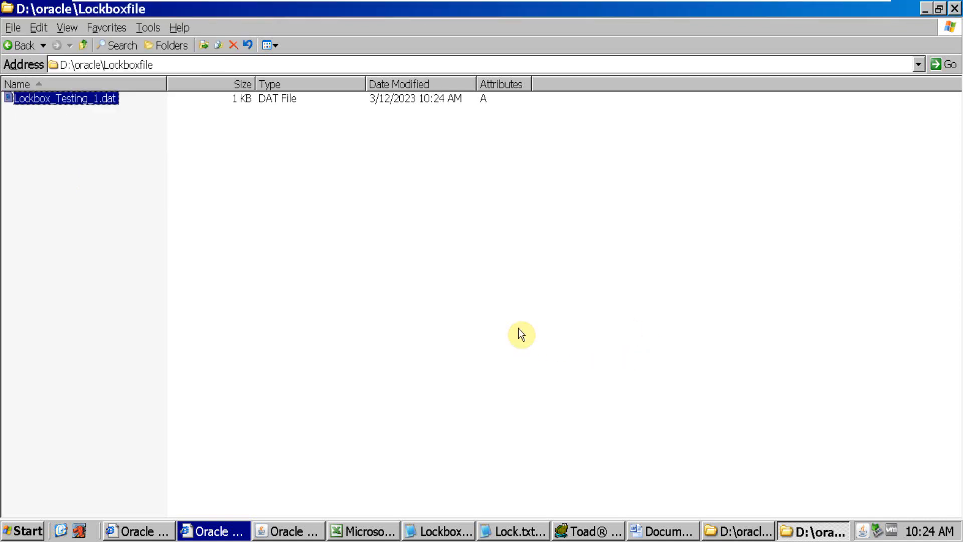
Copy the Lockboxfile folder's path from Windows Explorer and enter D:\oracle\Lockboxfile\ as the Data File in Oracle Applications
left_click(168, 64)
key("ctrl+c")
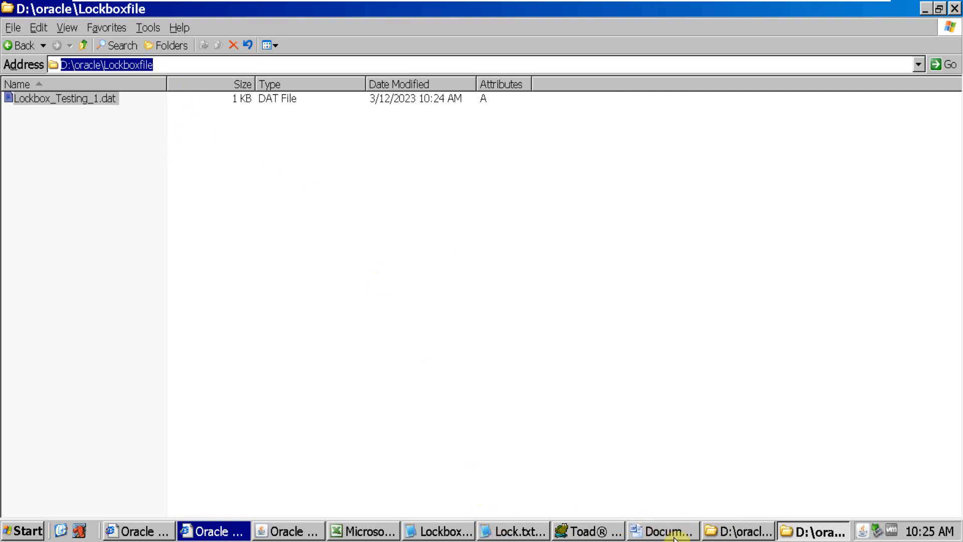
left_click(276, 529)
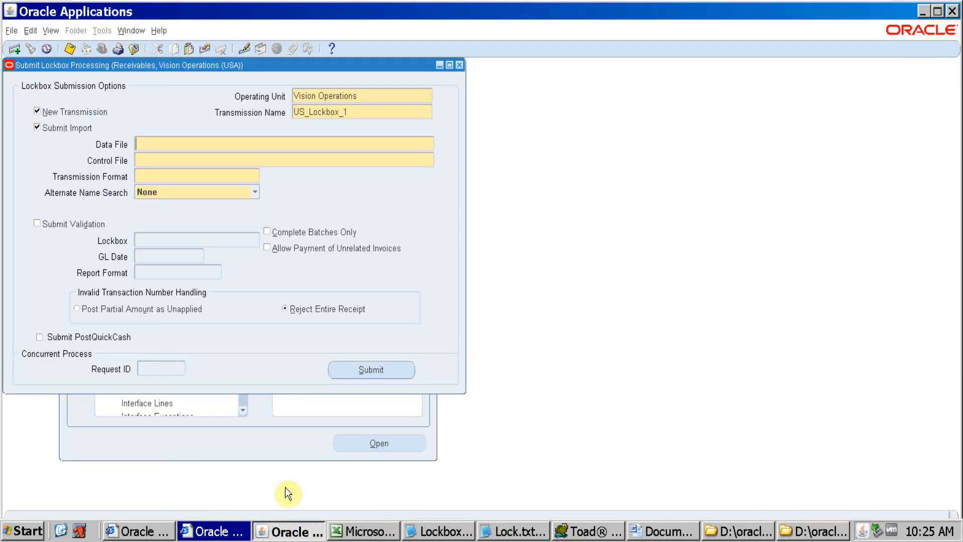
key("ctrl+v")
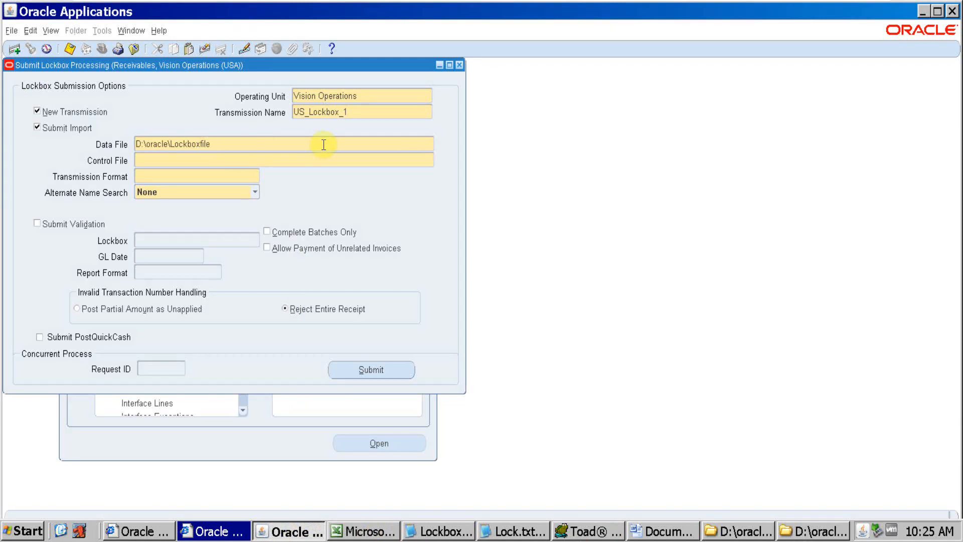
type("/")
key("BackSpace")
type("\\")
Copy the file name Lockbox_Testing_1.dat from Windows Explorer, append it to the Data File path and check both parts
key("alt+Tab")
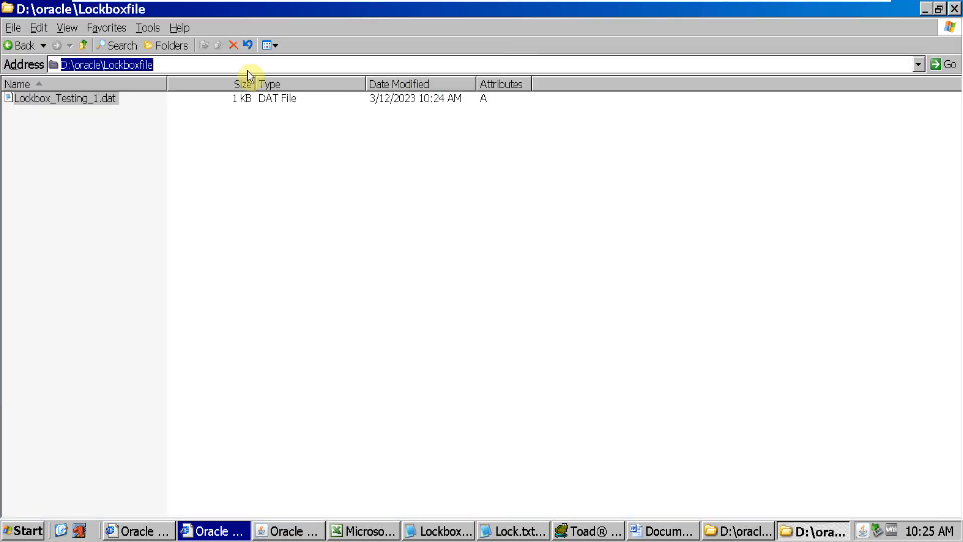
right_click(104, 98)
left_click(131, 246)
key("ctrl+c")
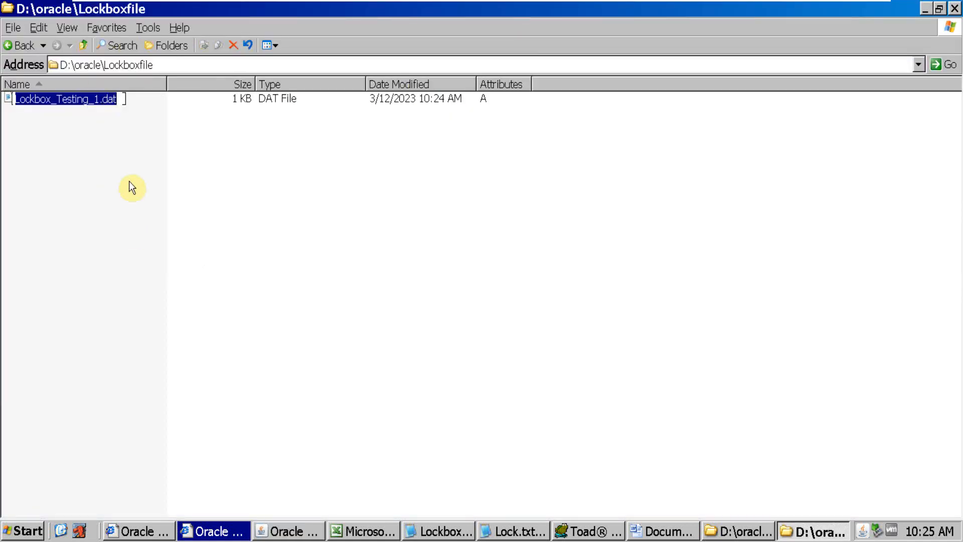
key("alt+Tab")
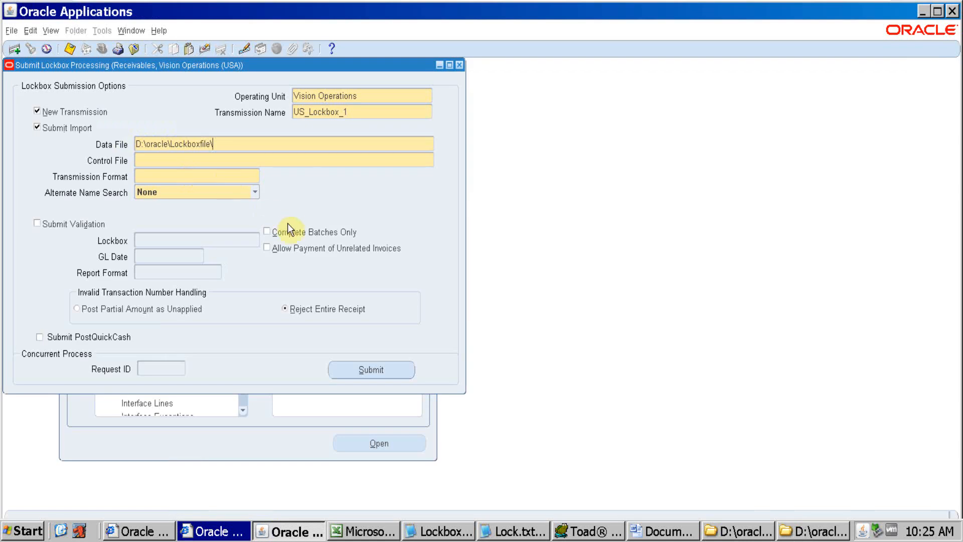
key("ctrl+v")
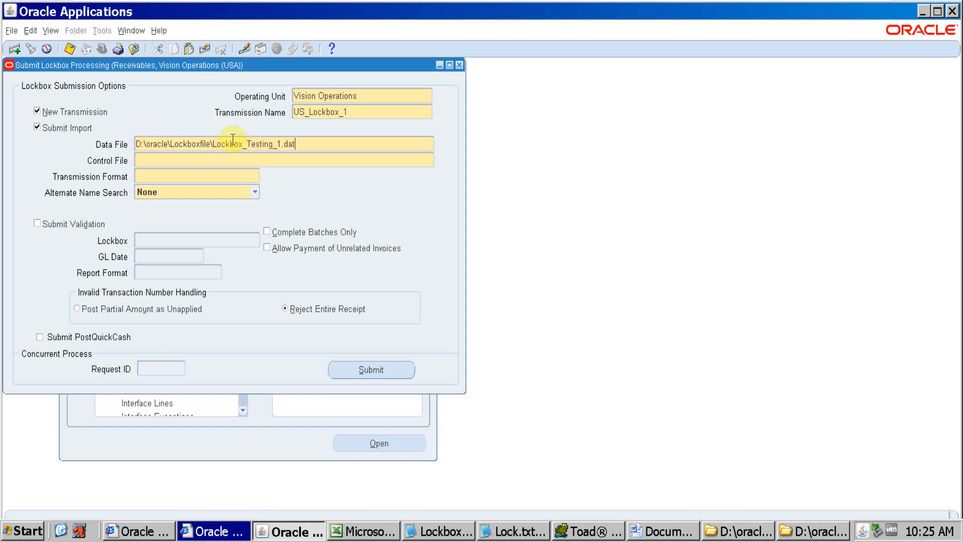
left_click_drag(213, 144, 137, 144)
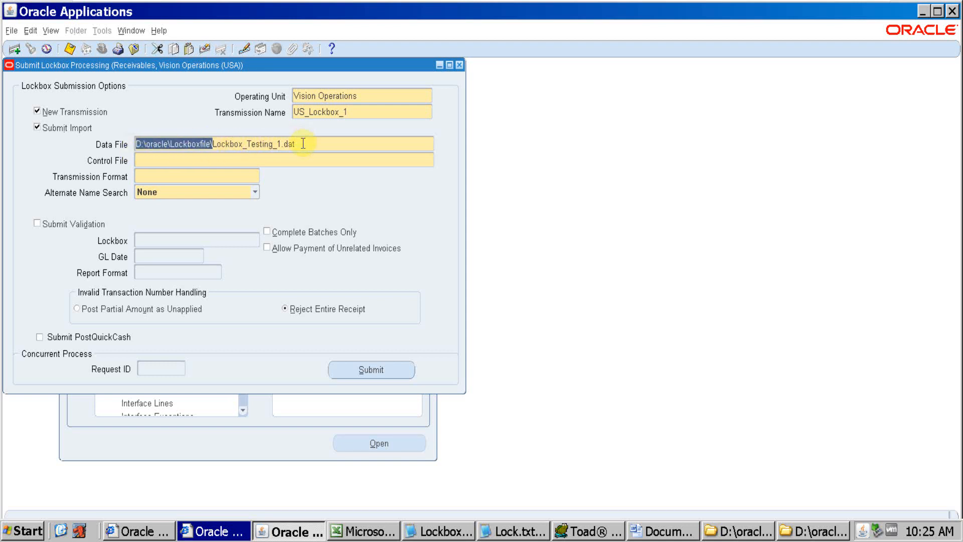
left_click(310, 145)
left_click_drag(310, 145, 215, 152)
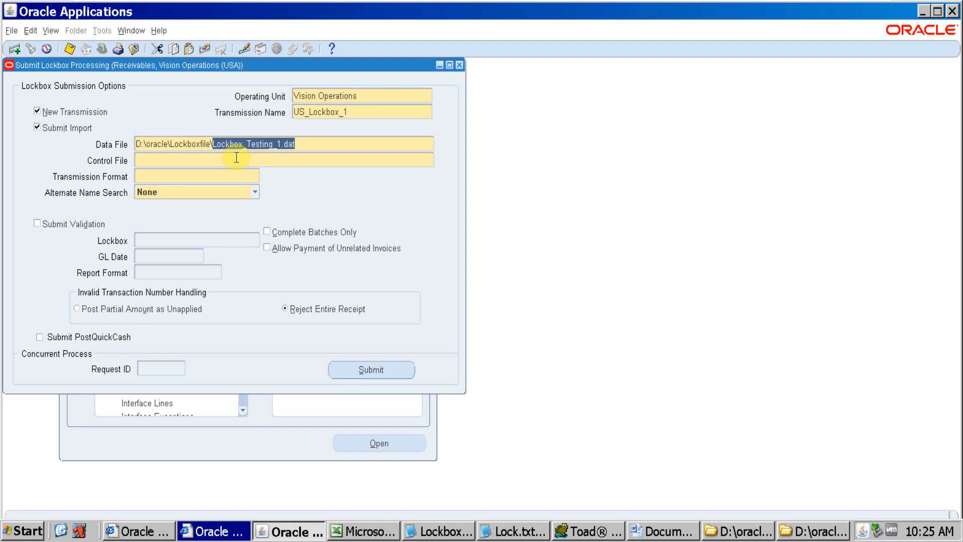
Copy the name of ardeft.ctl from the 12.0.0\bin folder and enter it without its extension as the Control File, ardeft
left_click(168, 161)
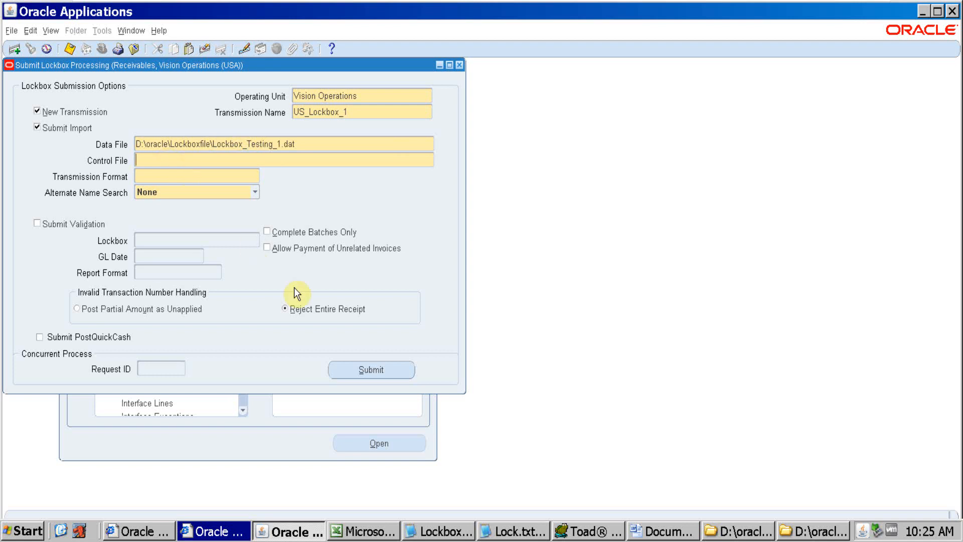
key("alt+Tab")
key("alt+Tab")
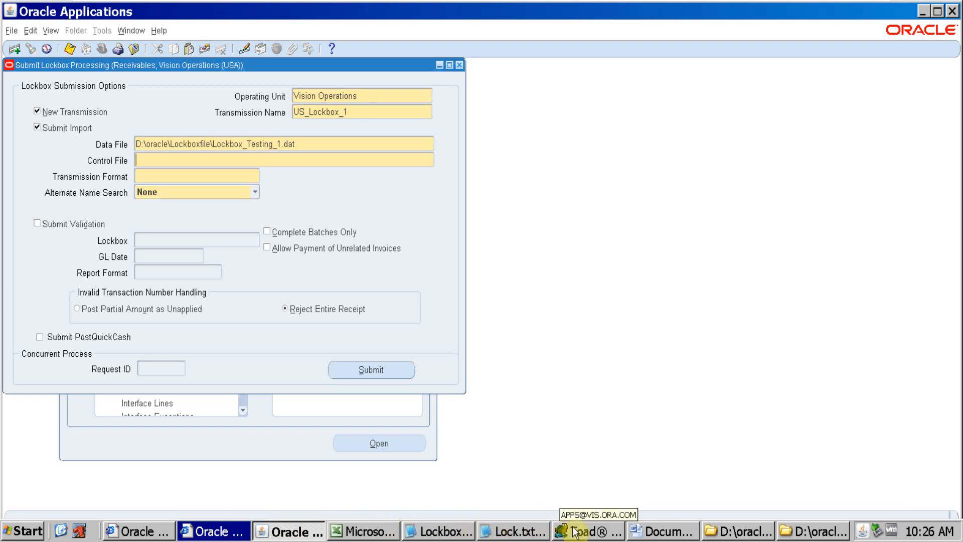
left_click(733, 531)
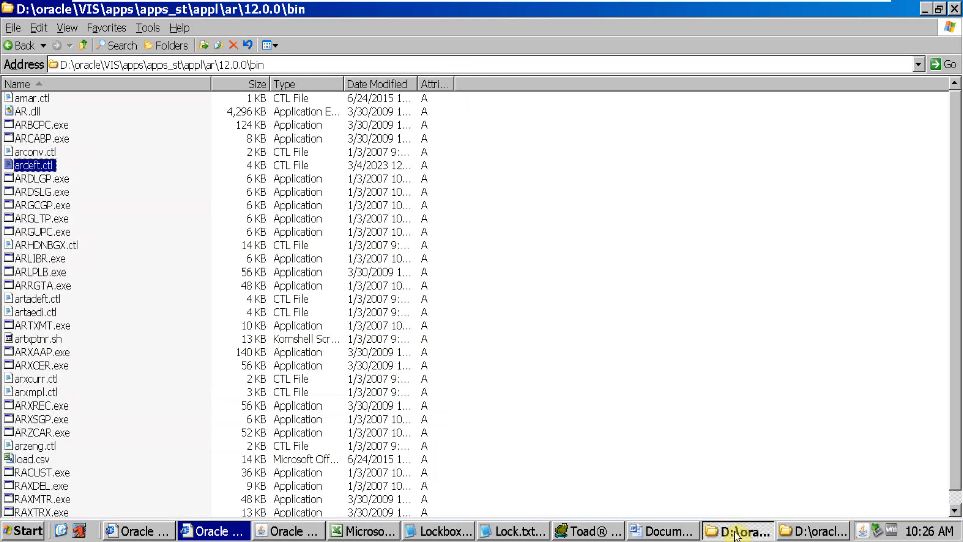
right_click(43, 165)
left_click(71, 314)
key("ctrl+c")
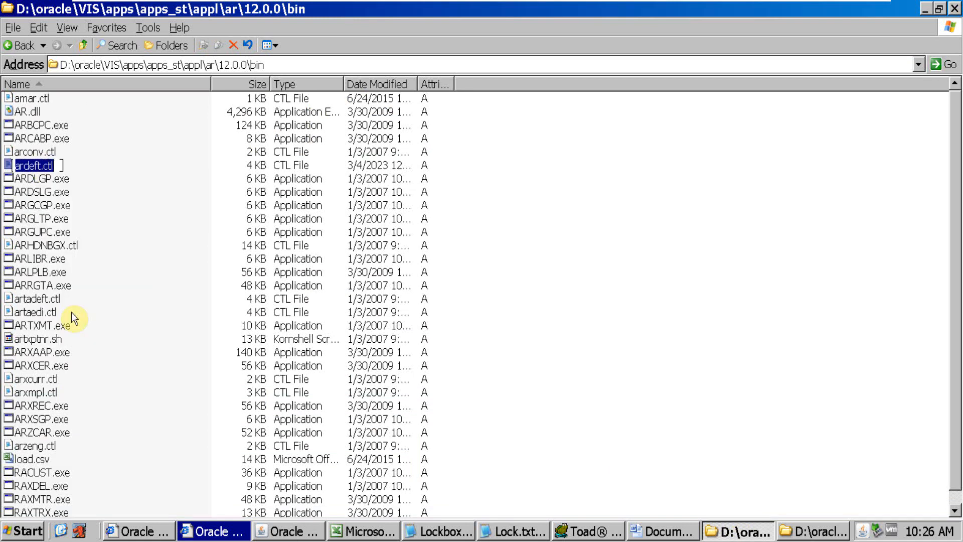
key("alt+Tab")
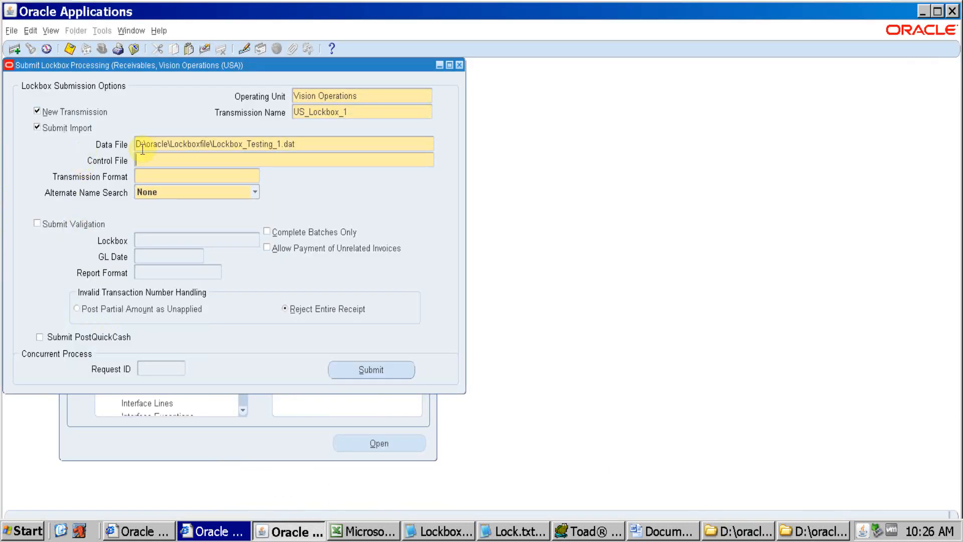
left_click(180, 159)
key("ctrl+v")
key("BackSpace")
key("BackSpace")
key("BackSpace")
key("BackSpace")
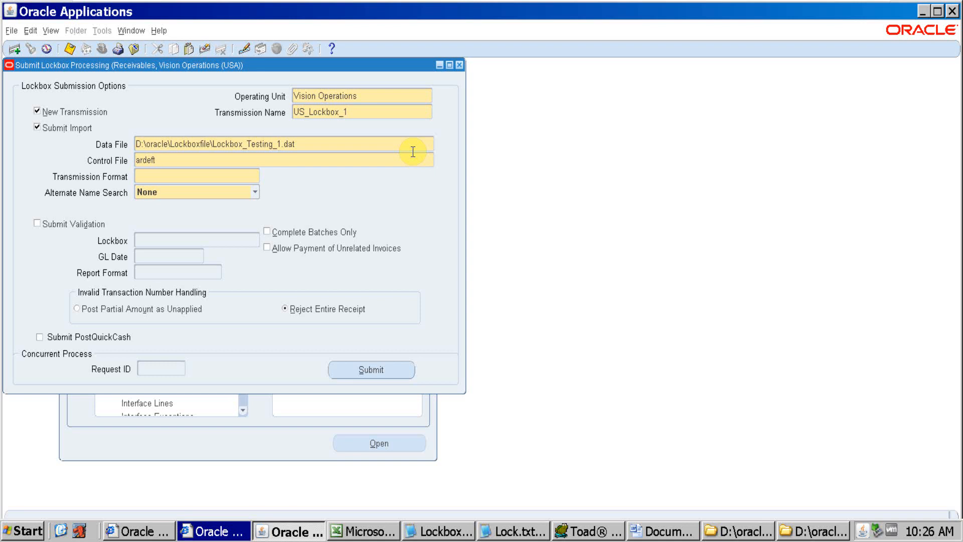
Choose DEFAULT as the Transmission Format and leave Alternate Name Search at None
left_click(175, 176)
left_click(253, 178)
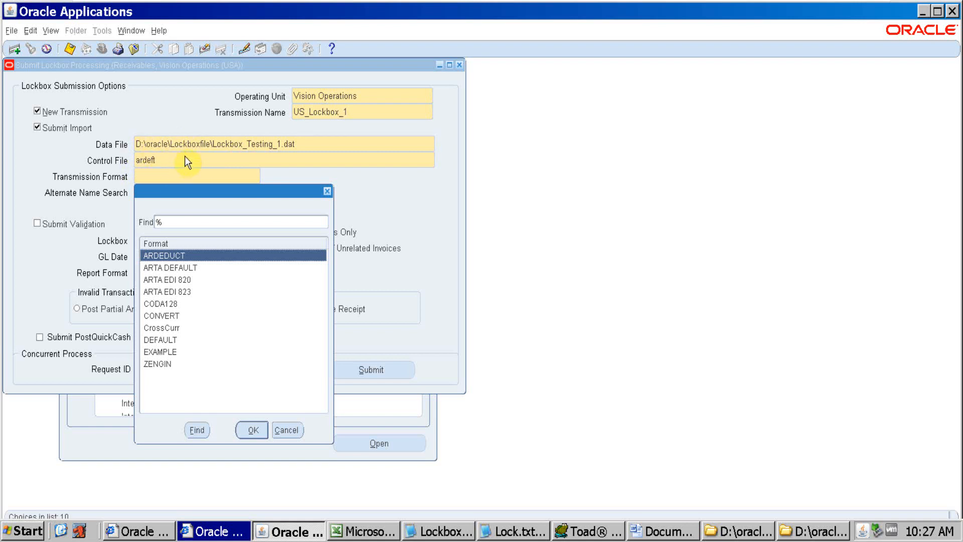
left_click(172, 343)
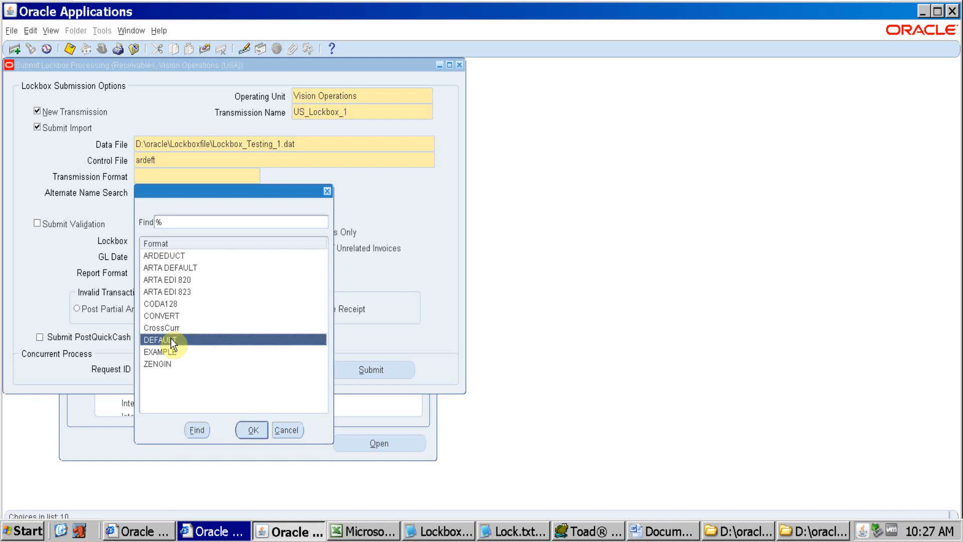
left_click(243, 429)
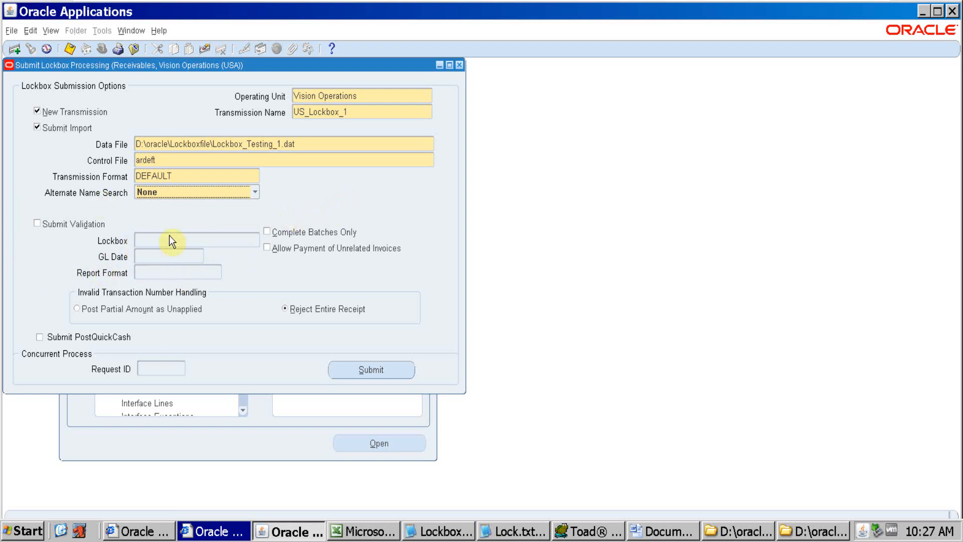
left_click(254, 196)
left_click(255, 196)
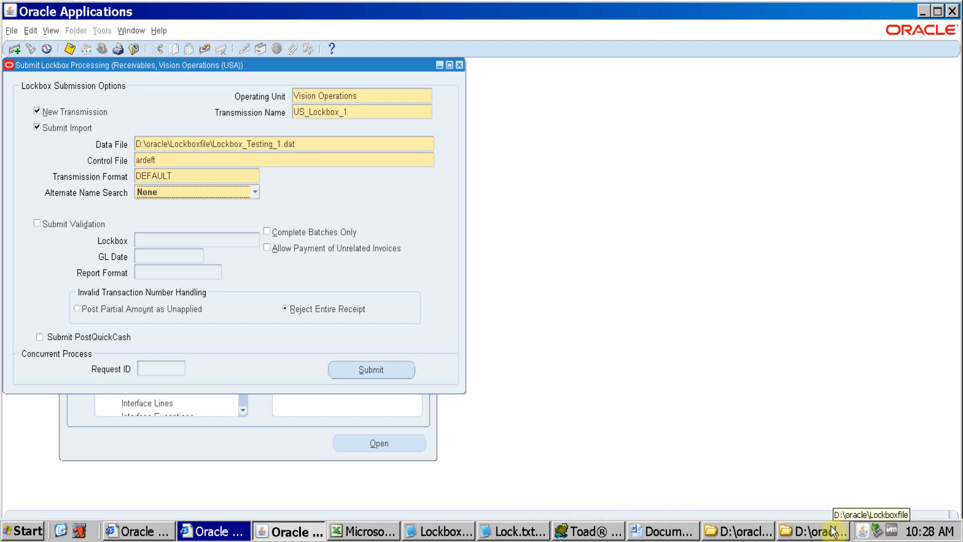
Switch to Toad, query AR_PAYMENTS_INTERFACE_ALL where SOURCE_TYPE_FLAG='L' to check for existing lockbox records, and return to Oracle Applications
left_click(589, 530)
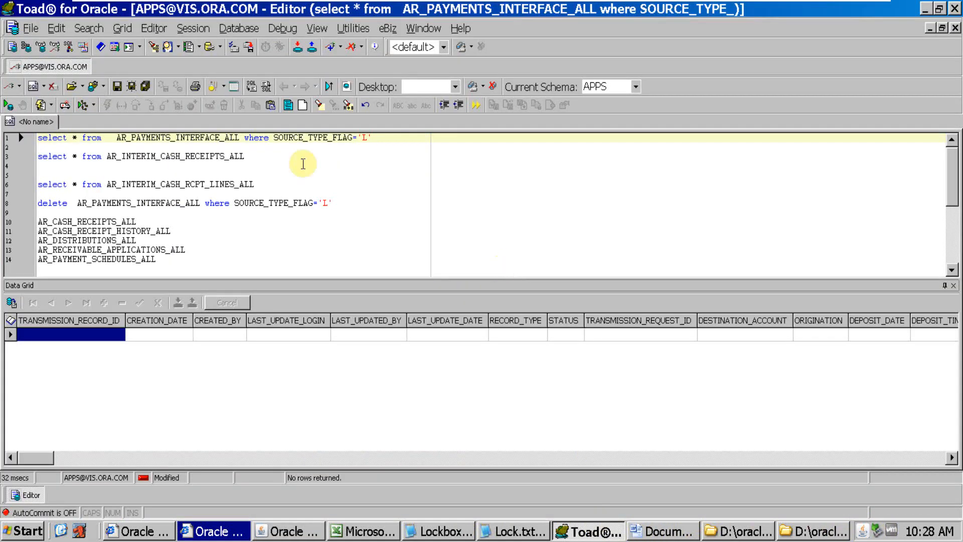
left_click(190, 138)
left_click(224, 139)
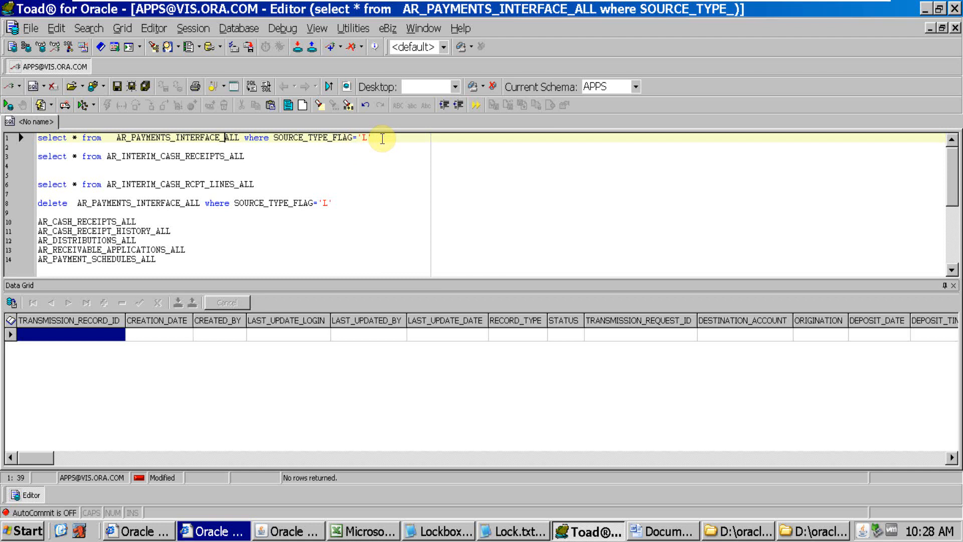
left_click_drag(382, 139, 38, 111)
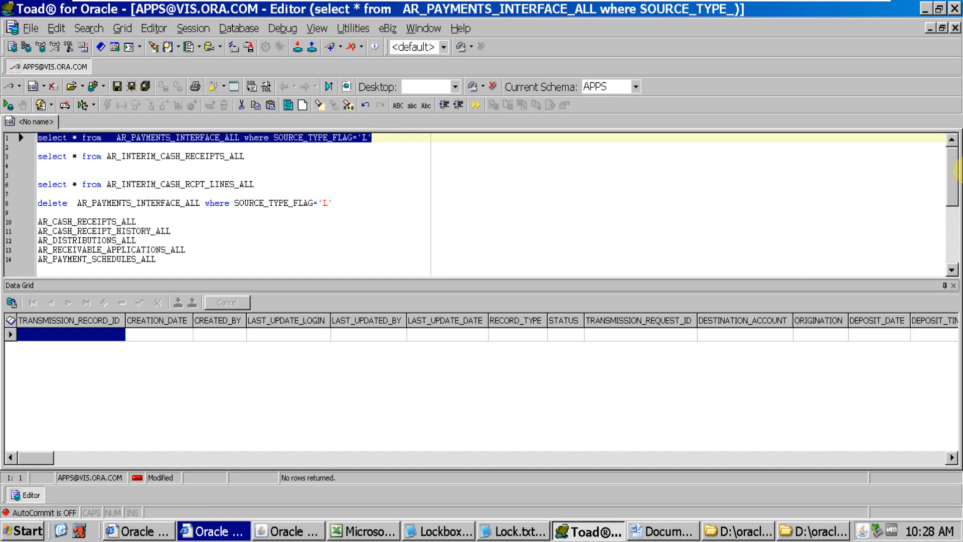
key("F9")
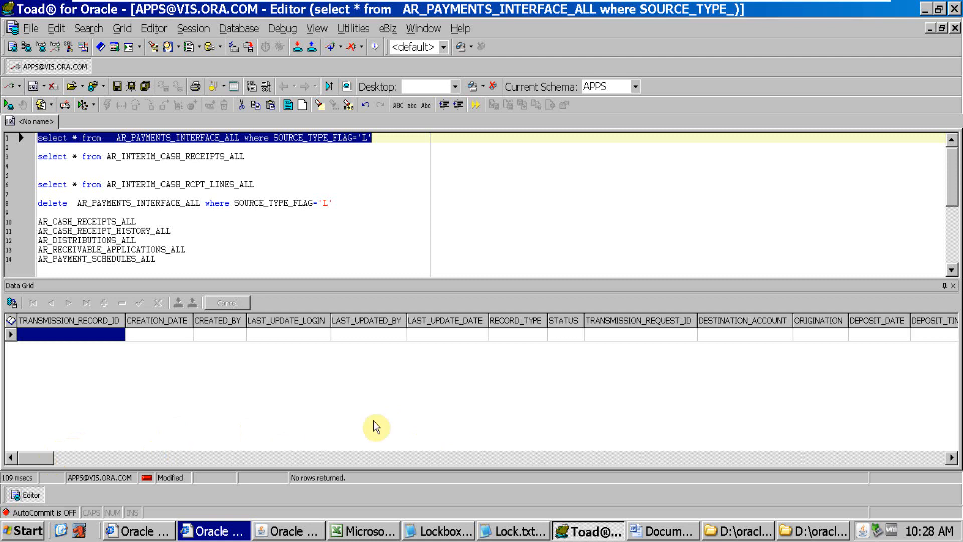
key("alt+Tab")
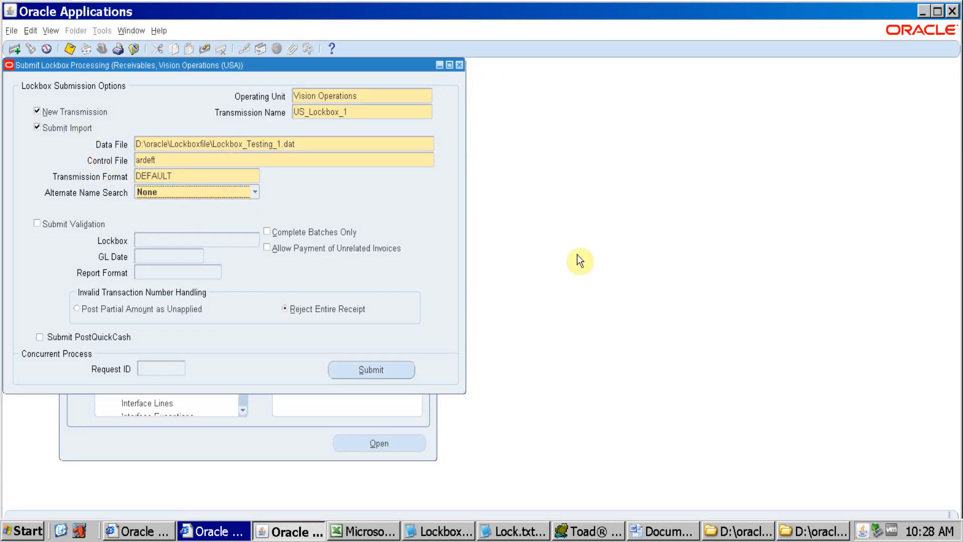
key("alt+Tab")
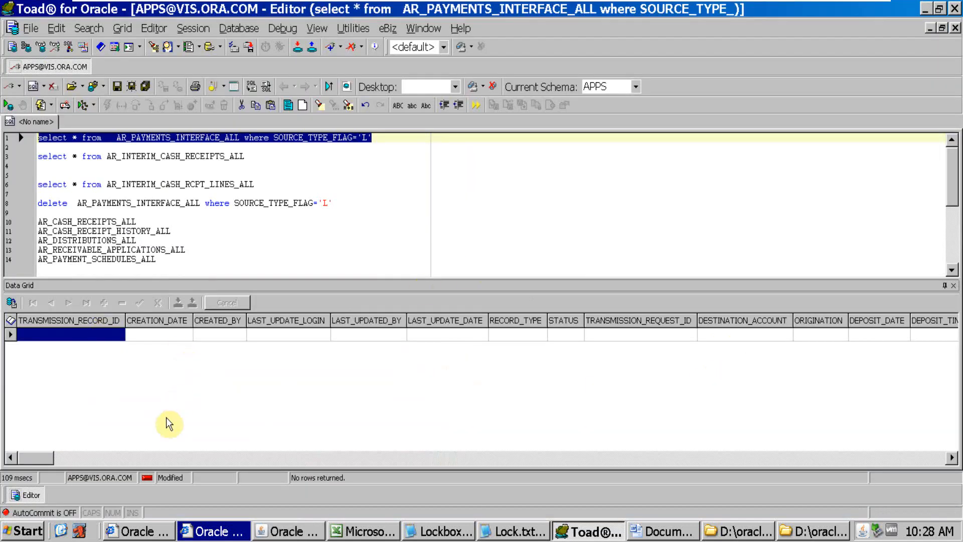
key("alt+Tab")
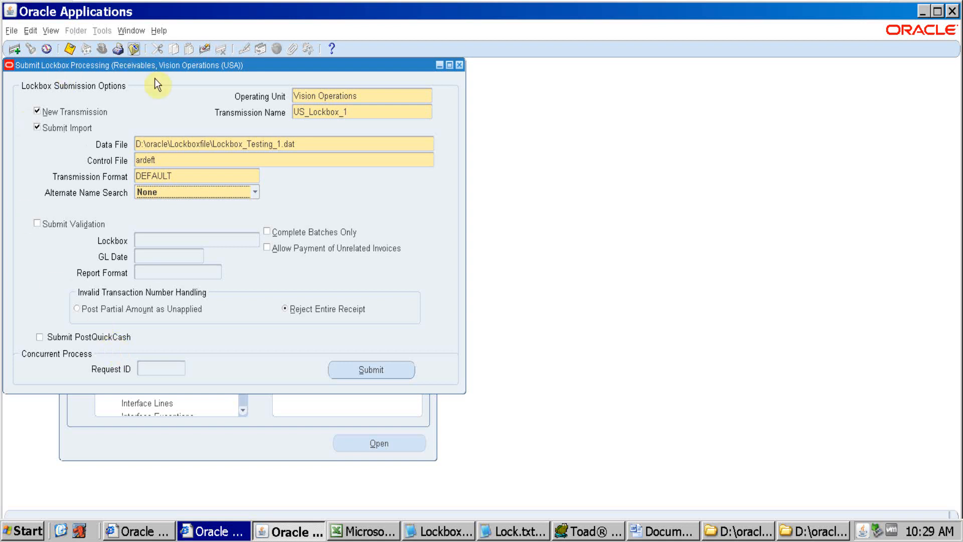
Copy the transmission name US_Lockbox_1 into column C of the Excel workbook, below the ardeft file name, and return to Oracle Applications
left_click_drag(295, 113, 390, 113)
key("ctrl+c")
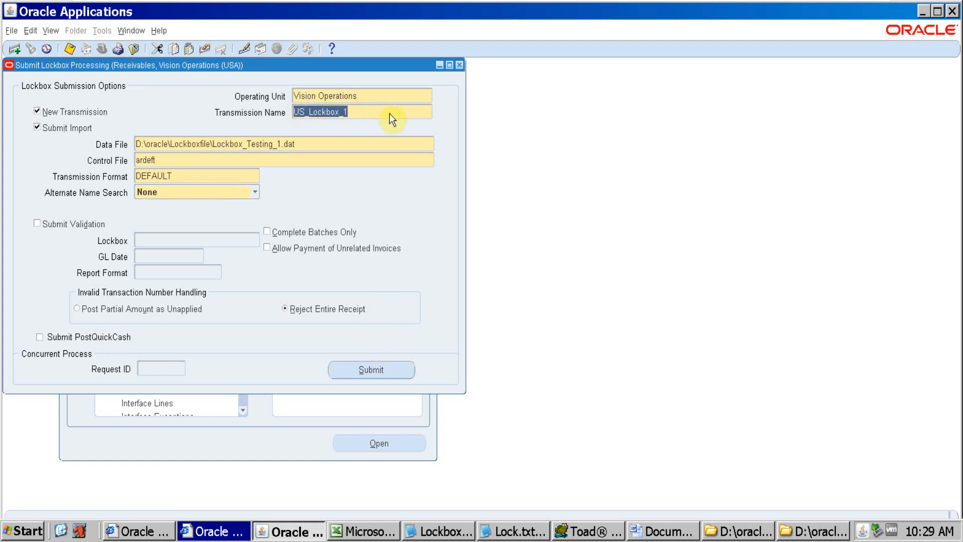
left_click(381, 530)
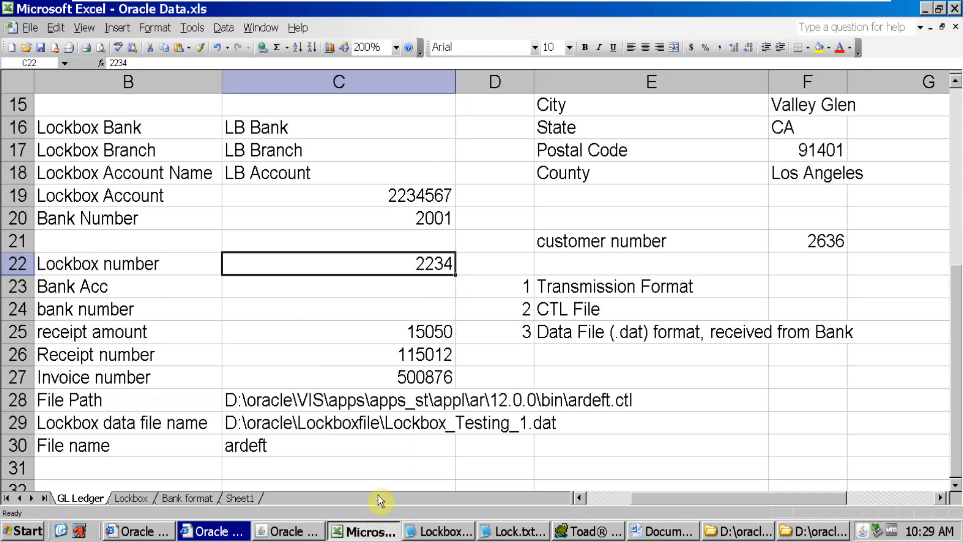
left_click(334, 477)
key("ctrl+v")
key("alt+Tab")
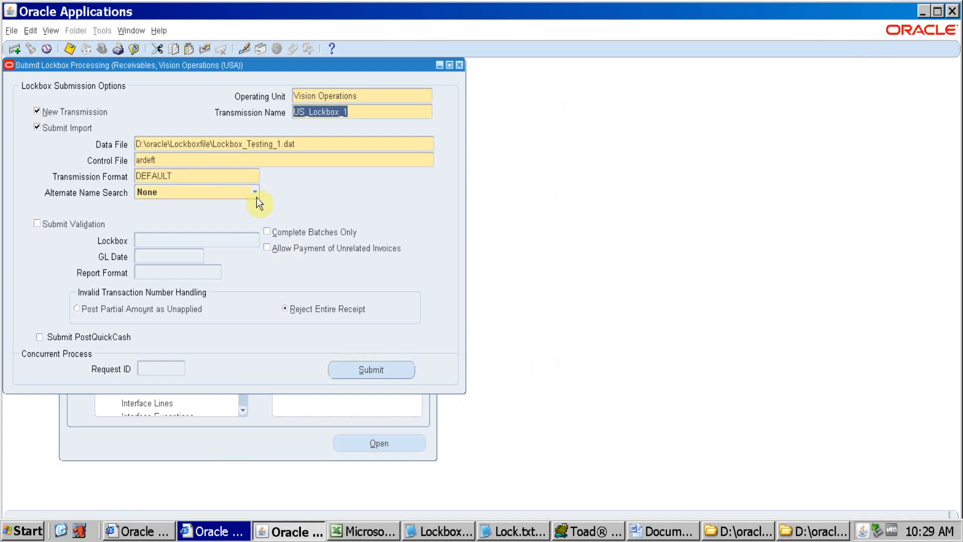
Submit the lockbox processing request, list all own requests and refresh their status
left_click(371, 370)
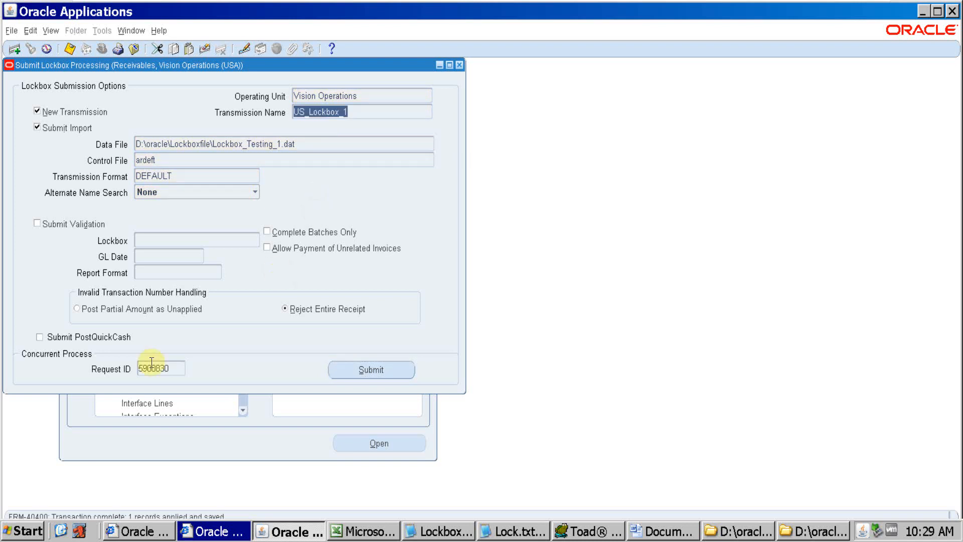
key("alt+v")
key("r")
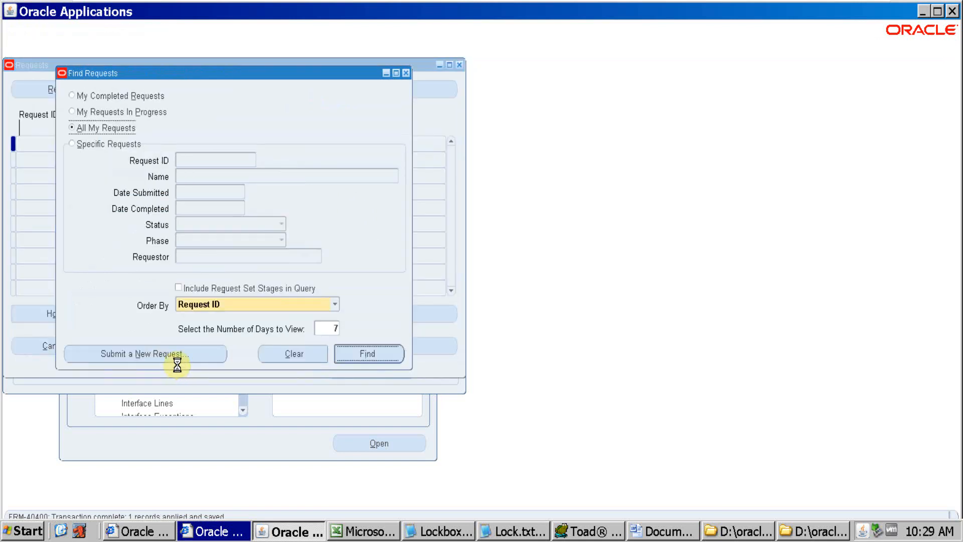
key("Return")
left_click(95, 89)
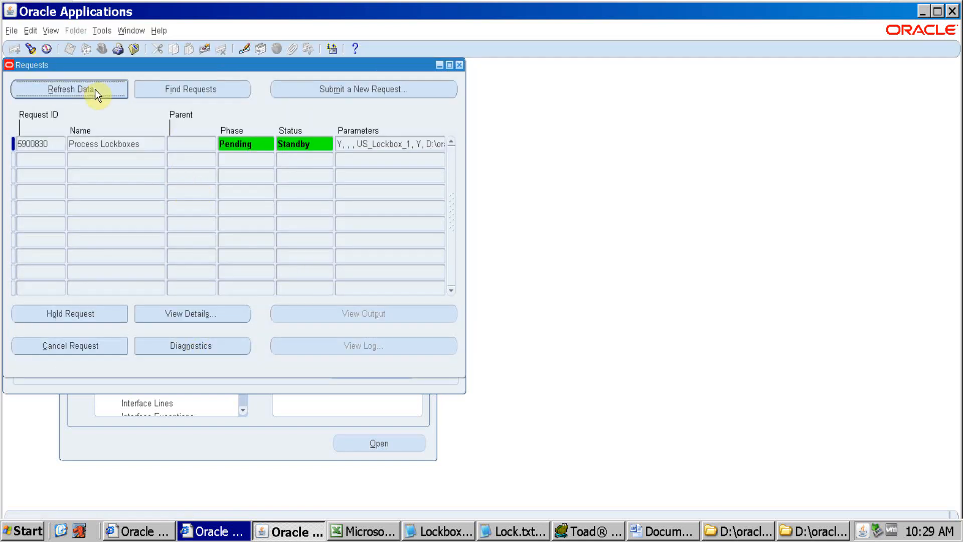
Switch to Toad and rerun the AR_PAYMENTS_INTERFACE_ALL query while the lockbox request is processing
left_click(604, 533)
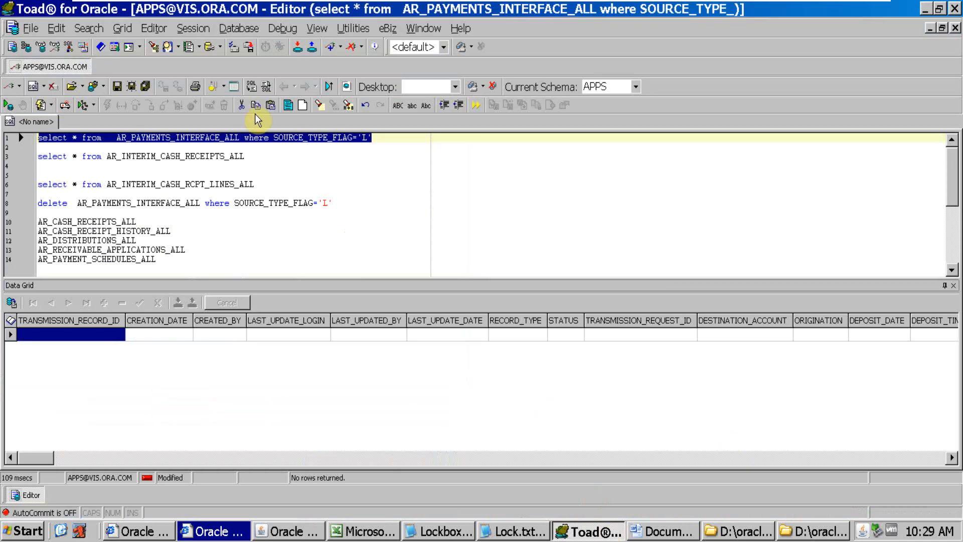
left_click(311, 137)
key("F9")
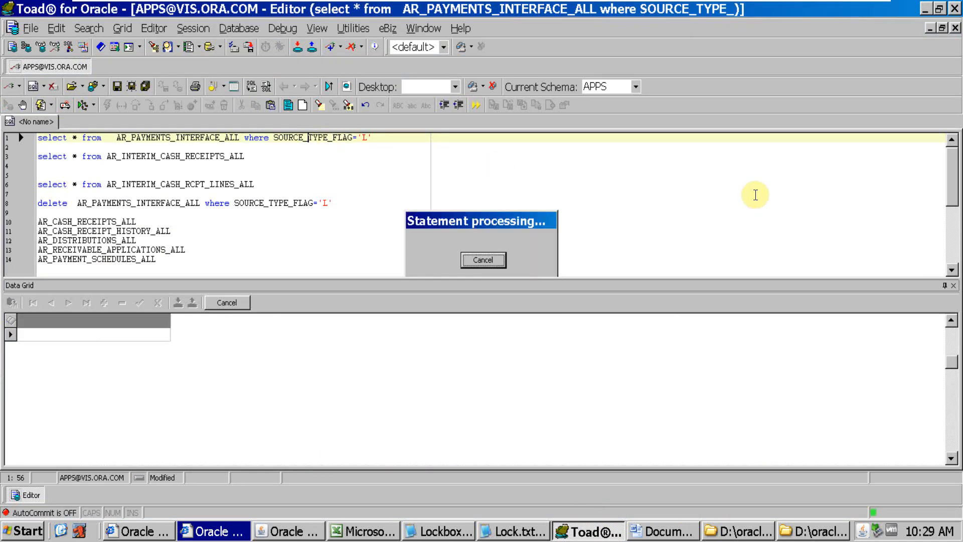
key("F9")
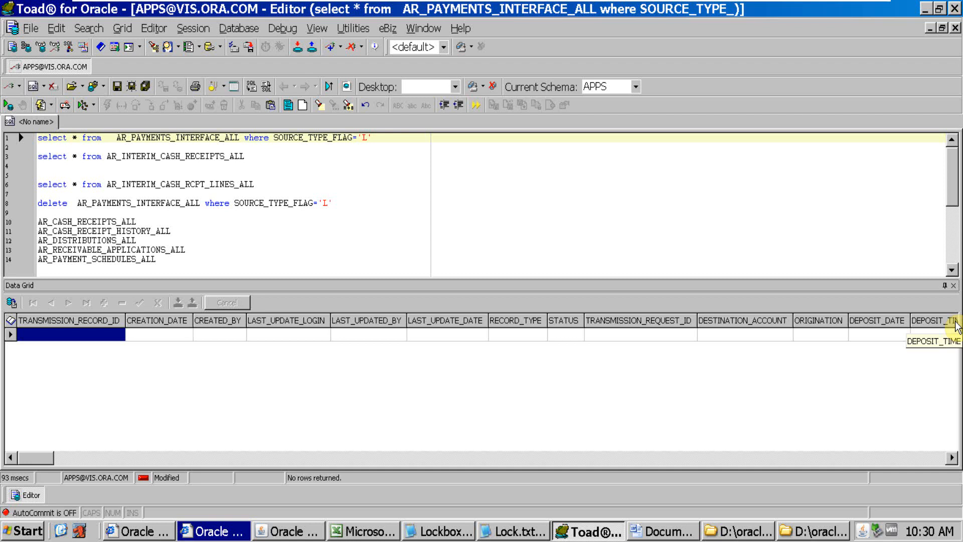
Return to Oracle Applications and keep refreshing the Process Lockboxes request until it completes
key("alt+Tab")
left_click(110, 95)
left_click(110, 92)
left_click(109, 92)
left_click(110, 92)
left_click(110, 92)
left_click(110, 93)
left_click(109, 92)
left_click(109, 92)
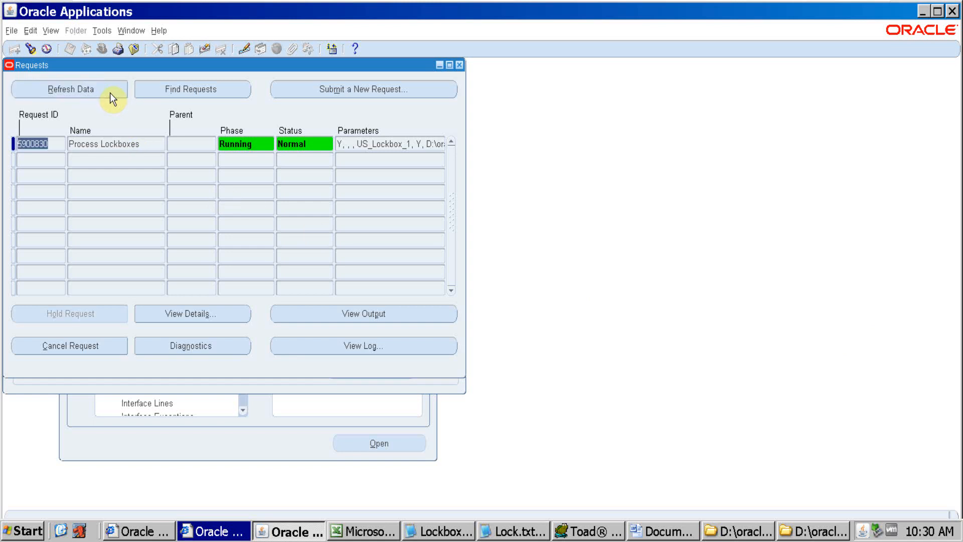
left_click(110, 92)
left_click(110, 92)
left_click(110, 93)
left_click(110, 92)
left_click(110, 92)
left_click(110, 92)
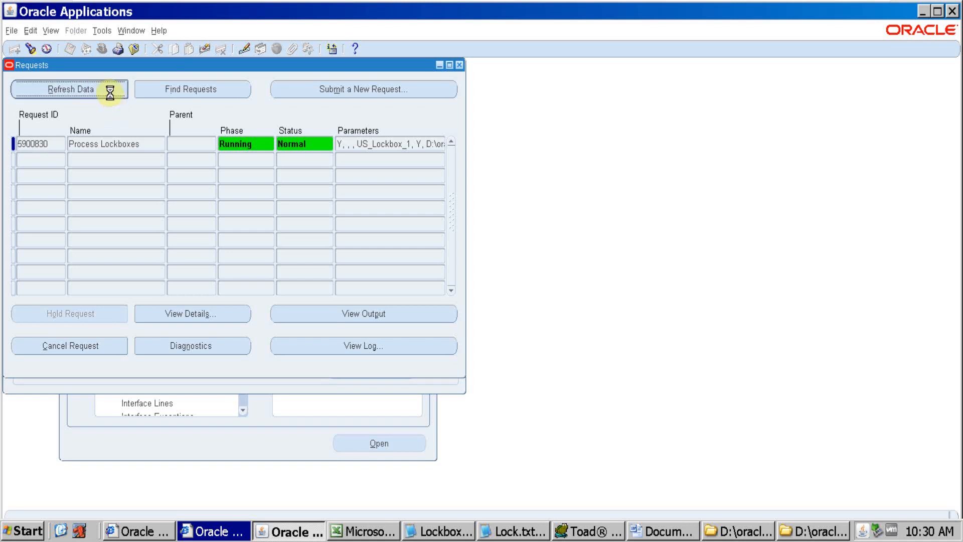
left_click(110, 92)
left_click(110, 92)
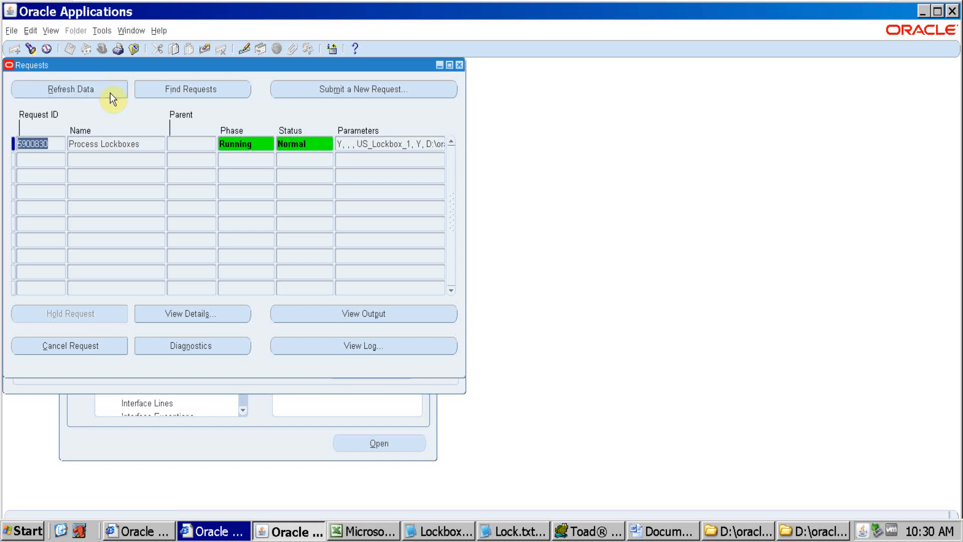
left_click(110, 92)
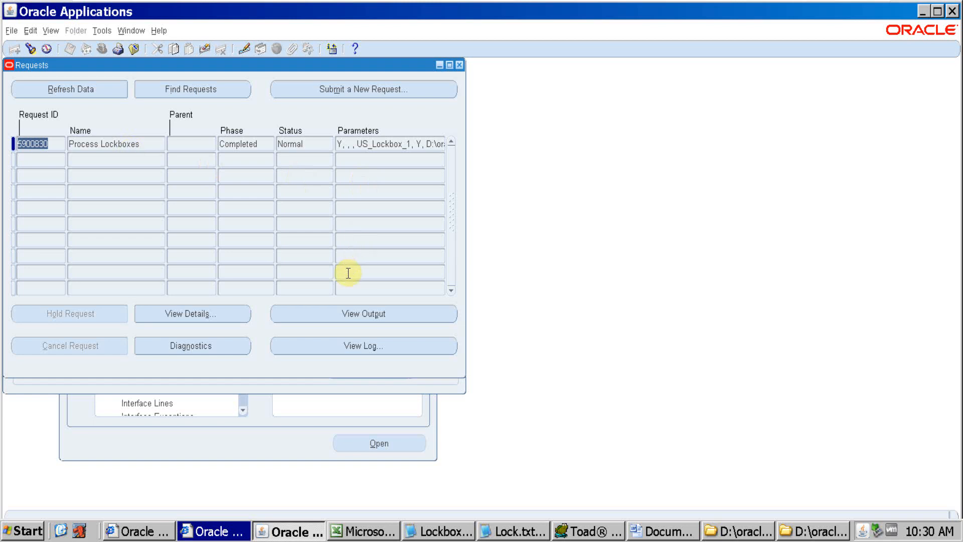
Open the output of the Process Lockboxes request full-screen and examine the Lockbox Execution Report and its program parameters
left_click(369, 317)
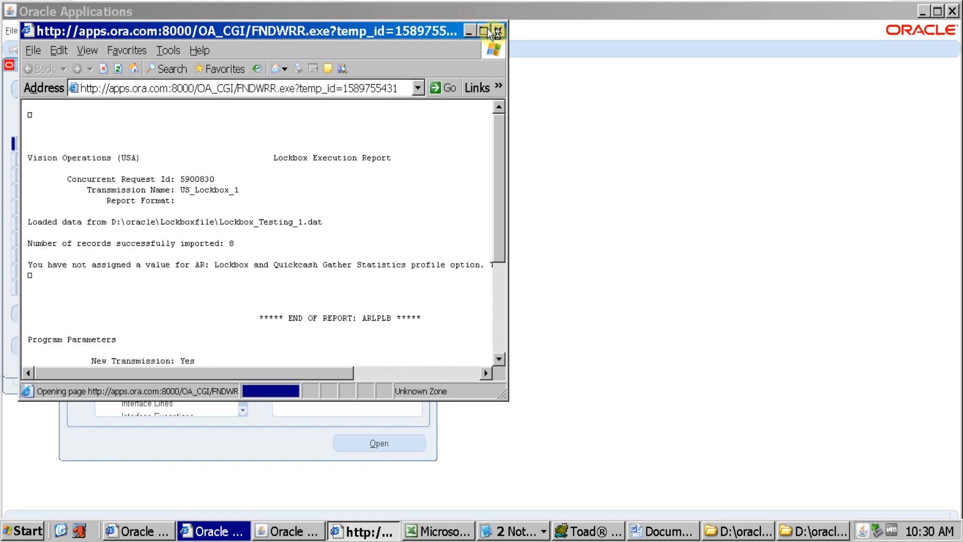
left_click(488, 32)
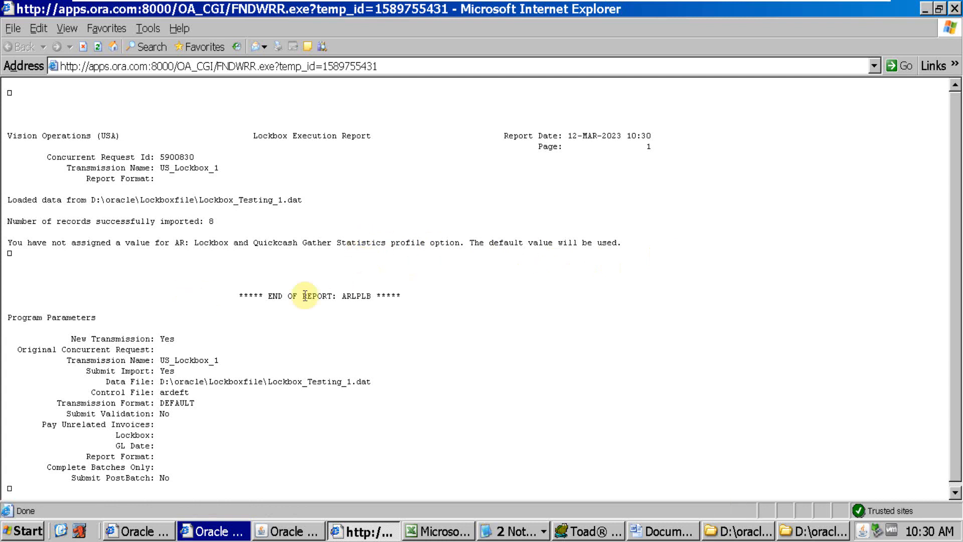
left_click_drag(957, 200, 958, 346)
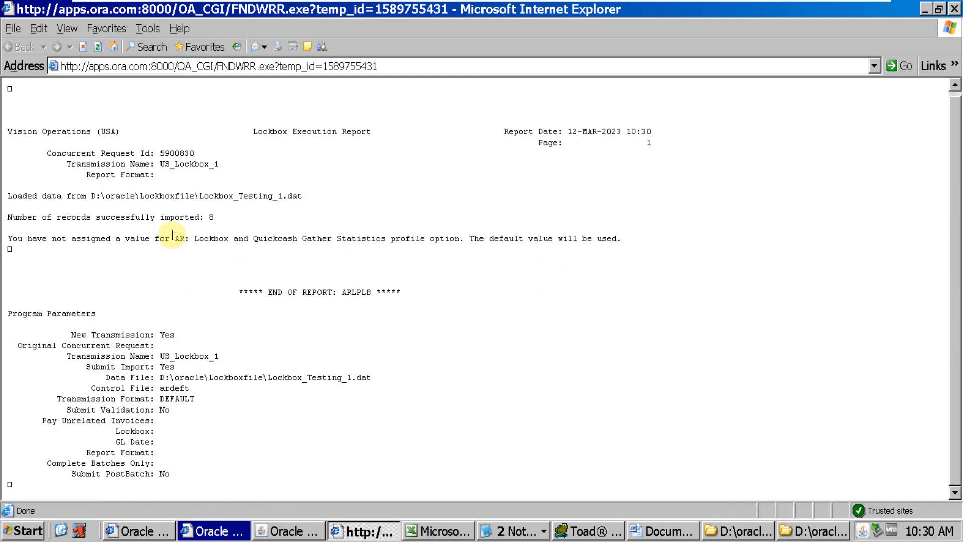
Rerun the AR_PAYMENTS_INTERFACE_ALL query in Toad and go through the RECORD_TYPE value of each imported row
left_click(600, 528)
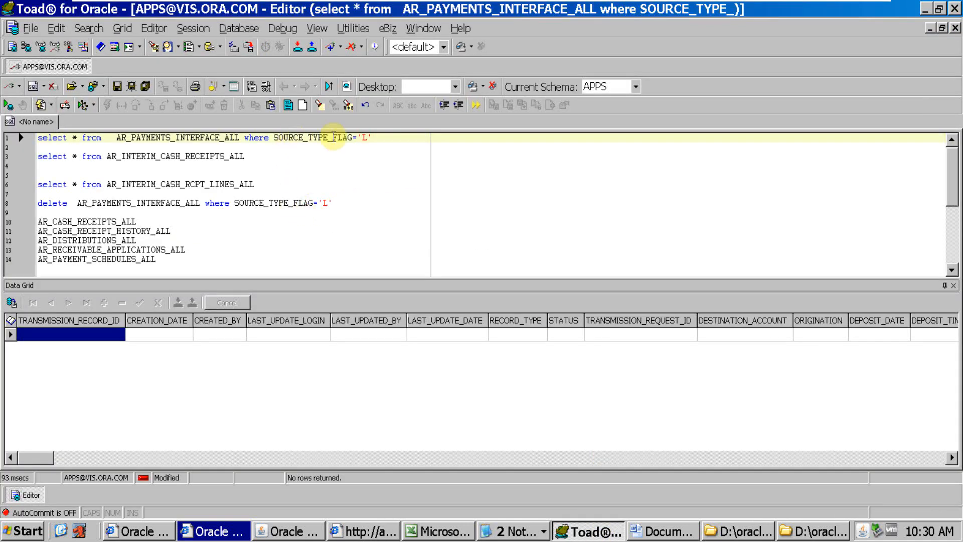
key("F9")
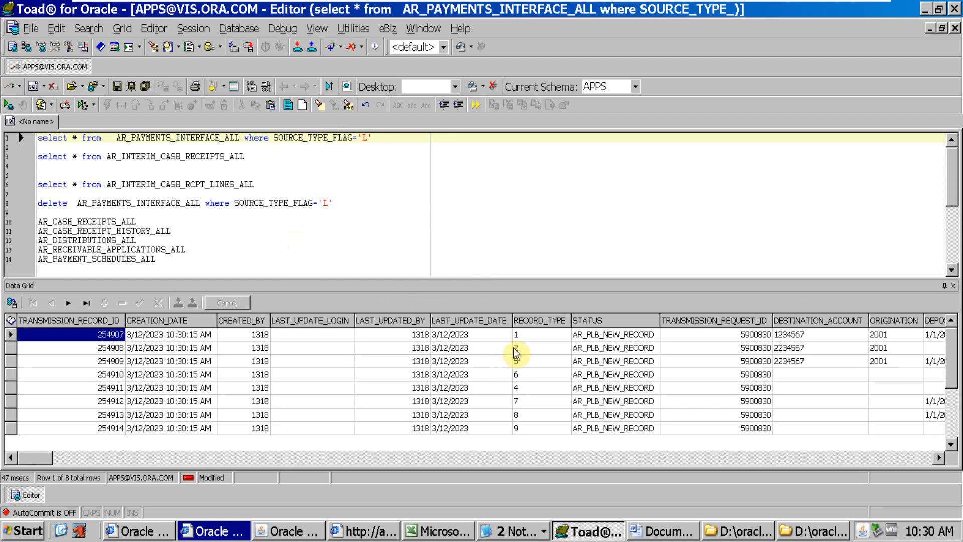
left_click(528, 336)
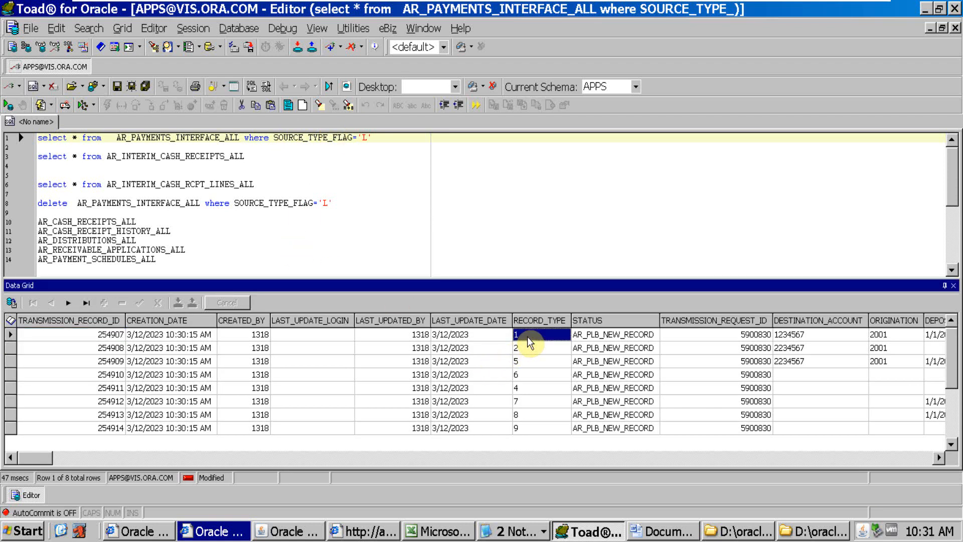
key("Down")
key("Down")
key("Down")
key("Down")
key("Down")
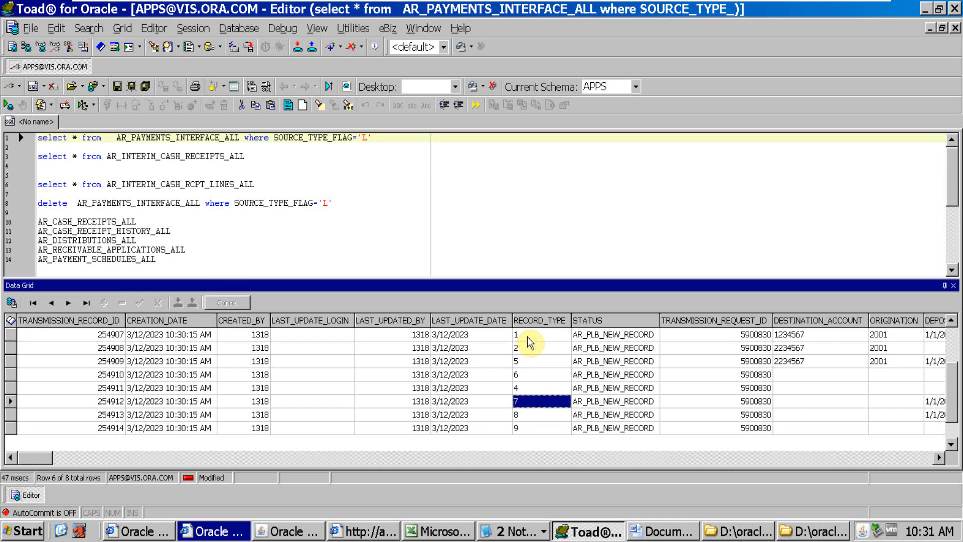
key("Down")
key("Down")
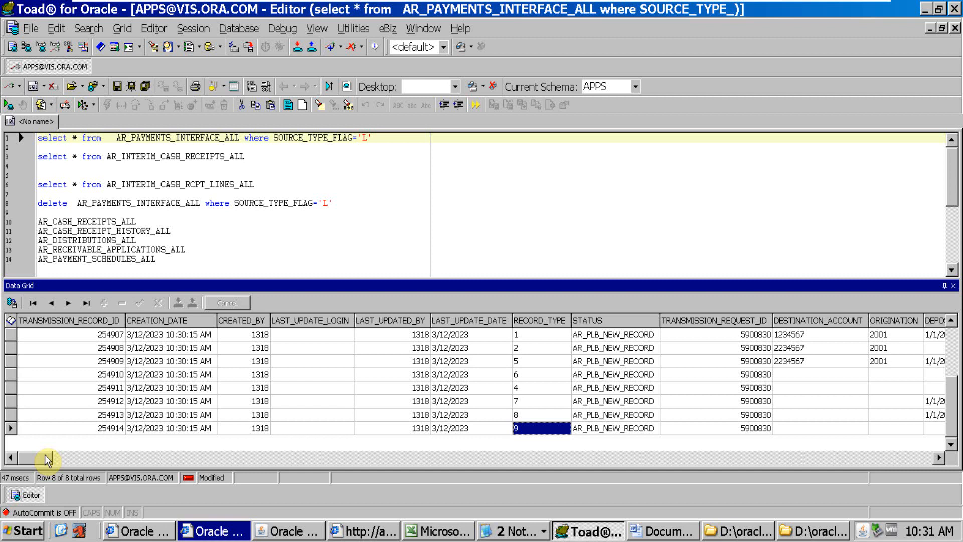
Check the DESTINATION_ACCOUNT value of the record type 1 row in the query results
left_click_drag(44, 455, 61, 455)
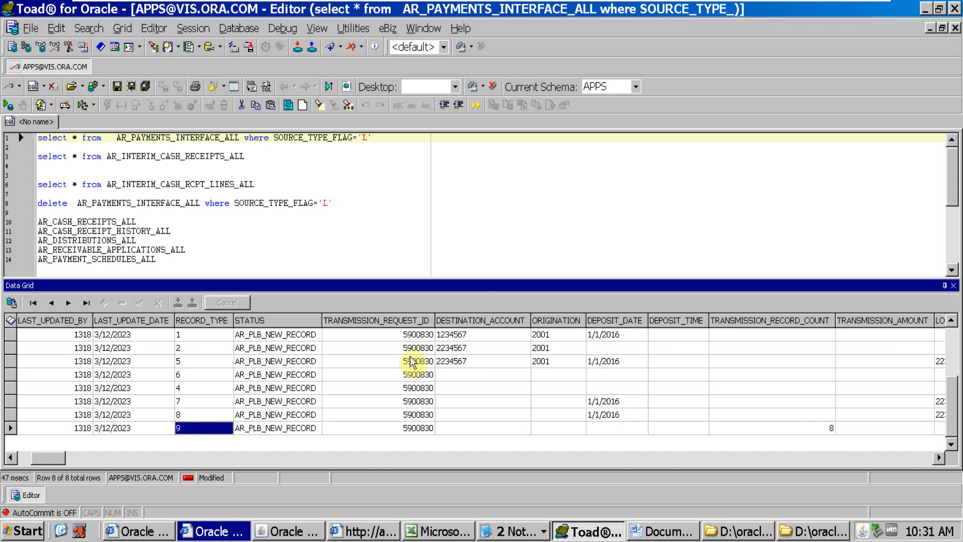
left_click(443, 338)
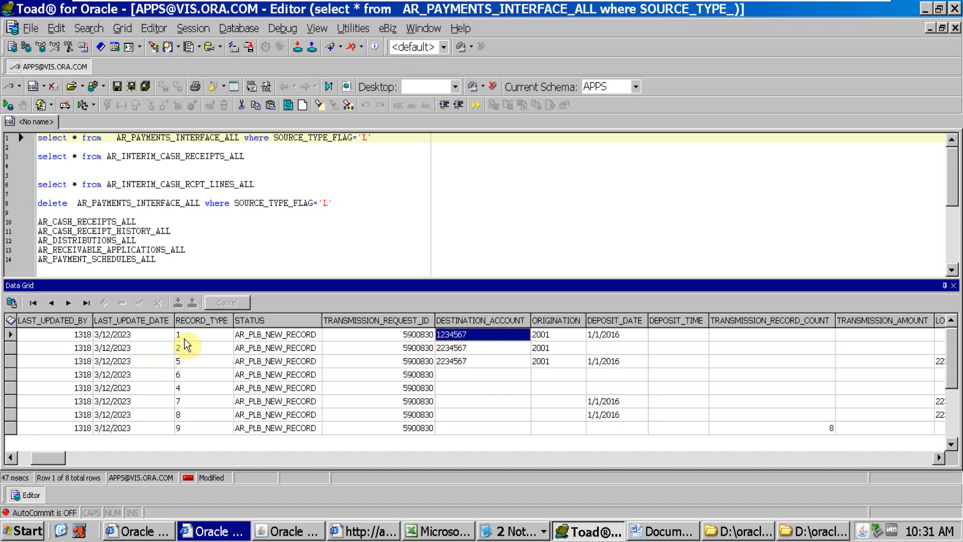
left_click(454, 335)
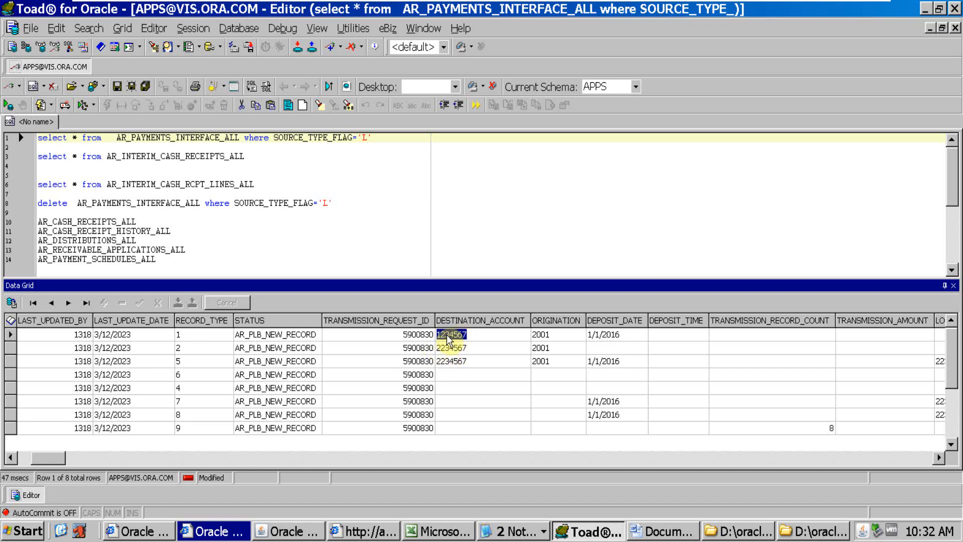
Examine the deposit, lockbox, batch and remittance columns of the imported rows in the AR_PAYMENTS_INTERFACE_ALL query results
key("Home")
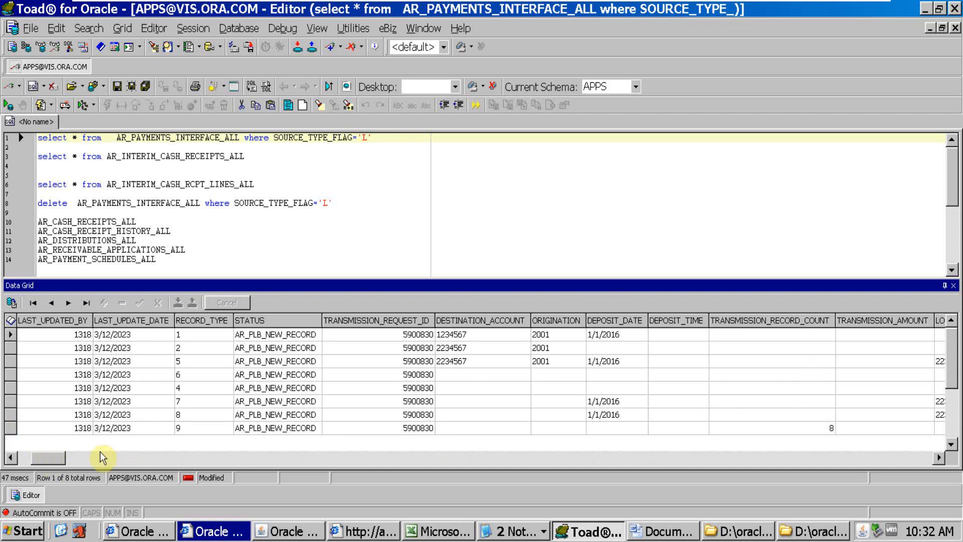
left_click(938, 457)
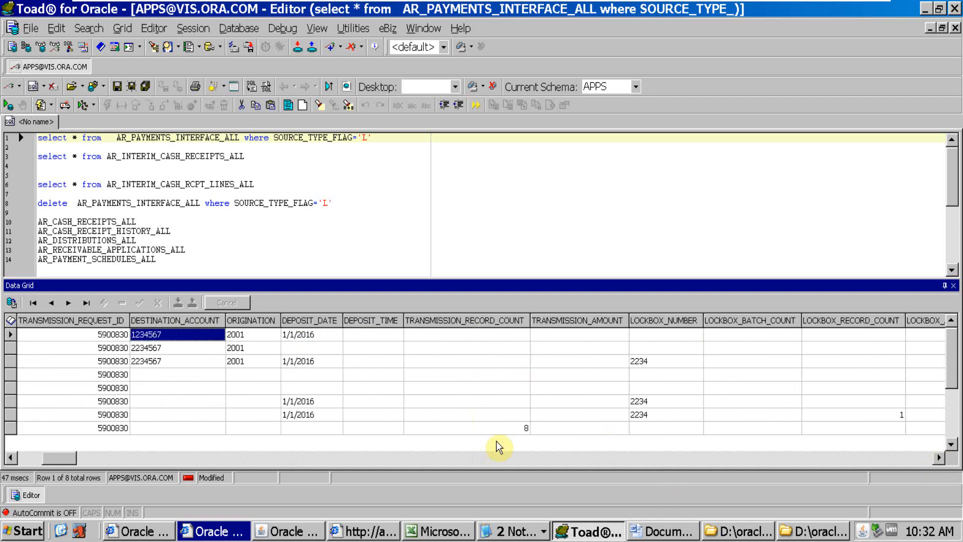
left_click(938, 457)
left_click(937, 458)
left_click(938, 457)
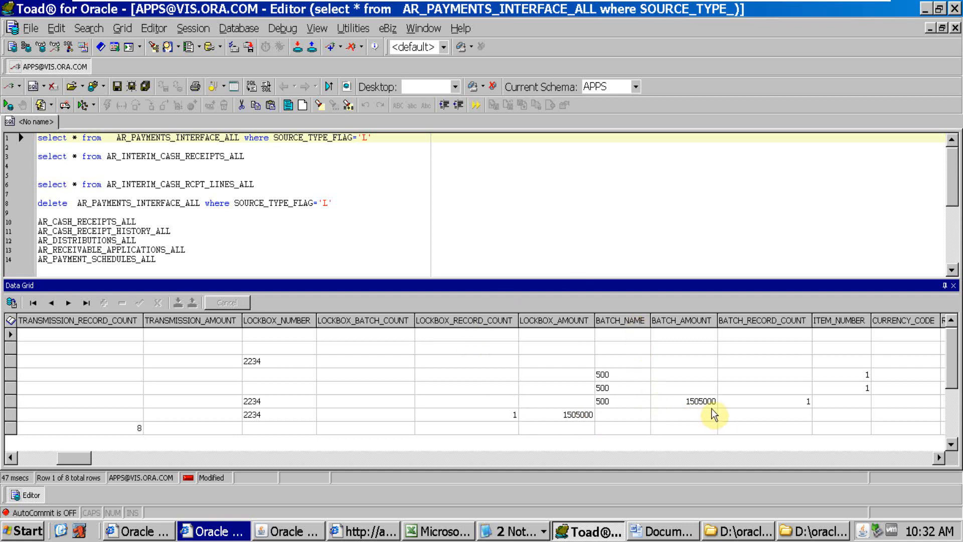
left_click(939, 457)
left_click(938, 457)
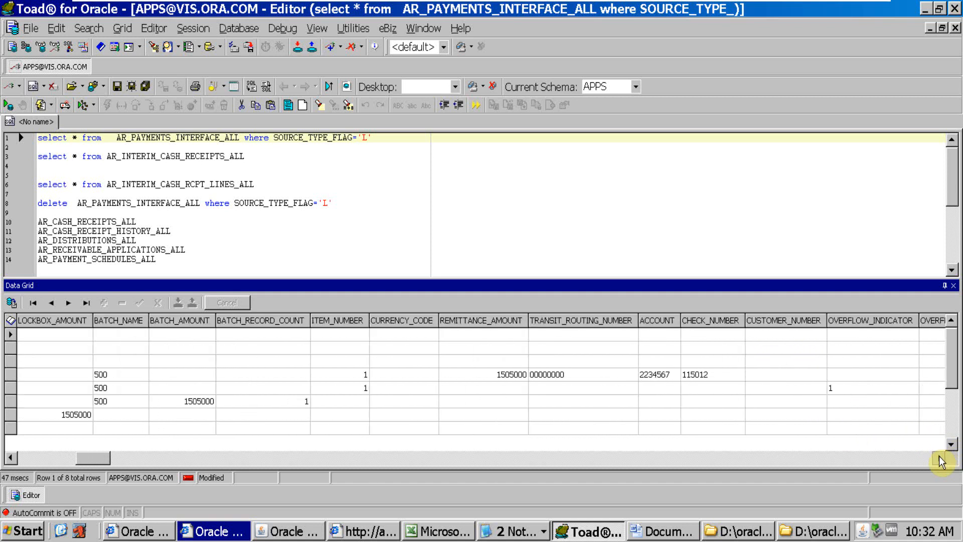
left_click(939, 458)
left_click(939, 458)
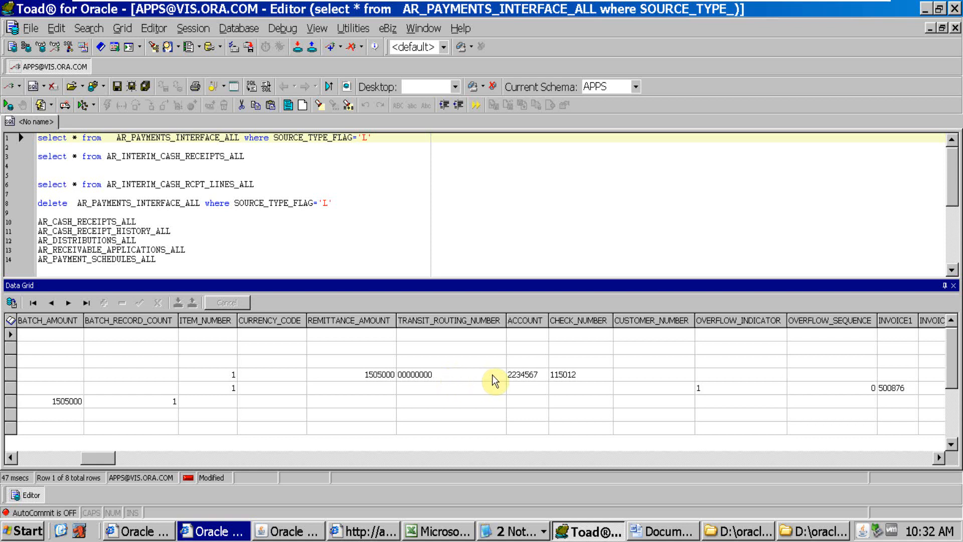
Check the ACCOUNT, CHECK_NUMBER and INVOICE1 values of the payment and overflow rows, and inspect the remaining columns through SOURCE_TYPE_FLAG
left_click(527, 374)
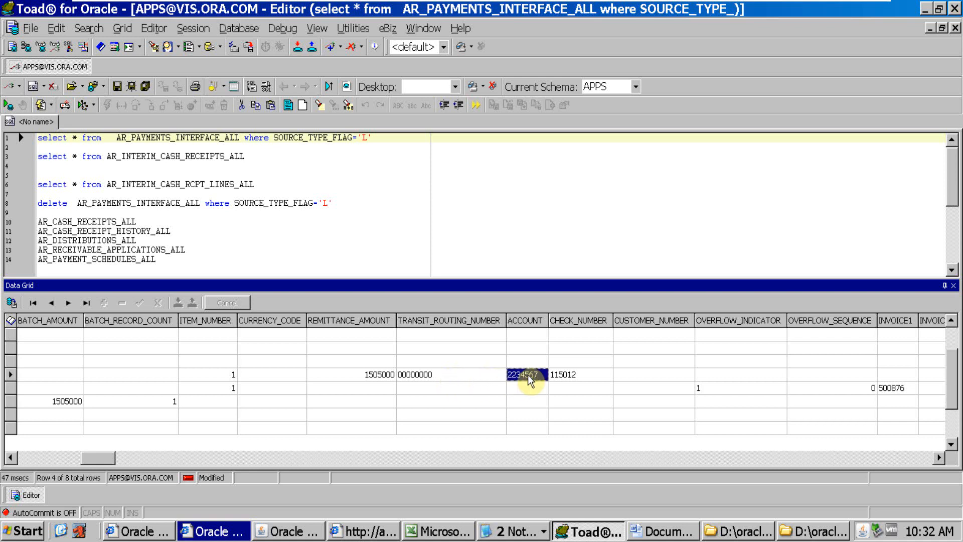
left_click(597, 375)
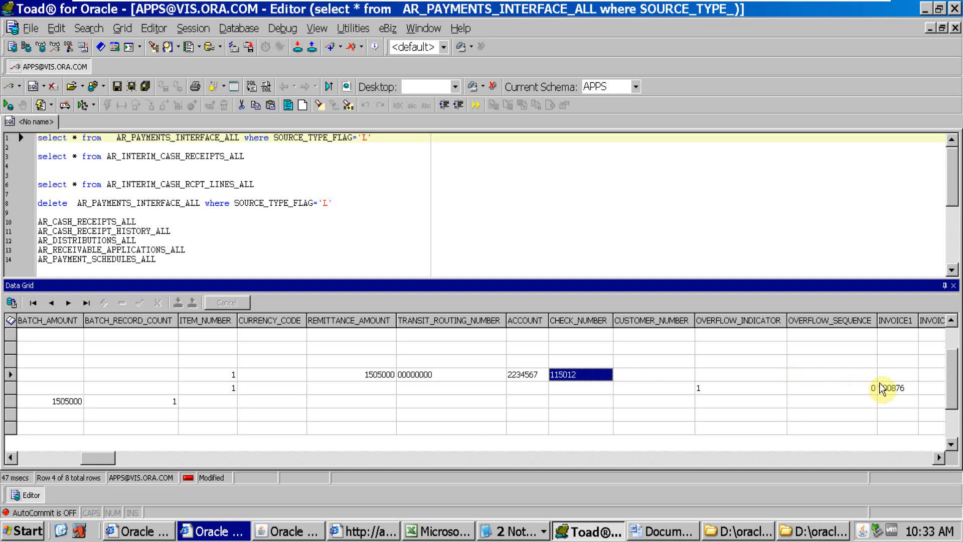
left_click(896, 389)
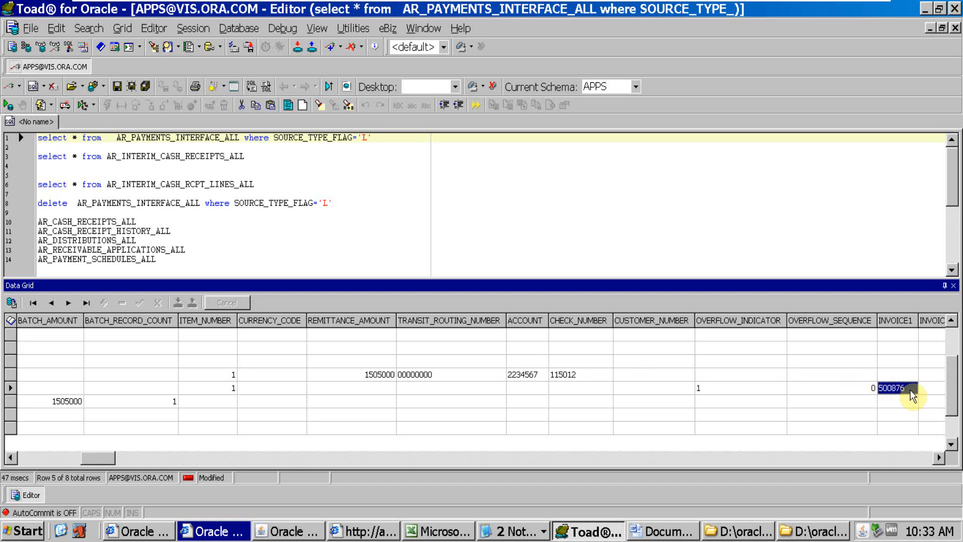
left_click(910, 389)
left_click_drag(935, 457, 936, 456)
left_click_drag(313, 458, 954, 458)
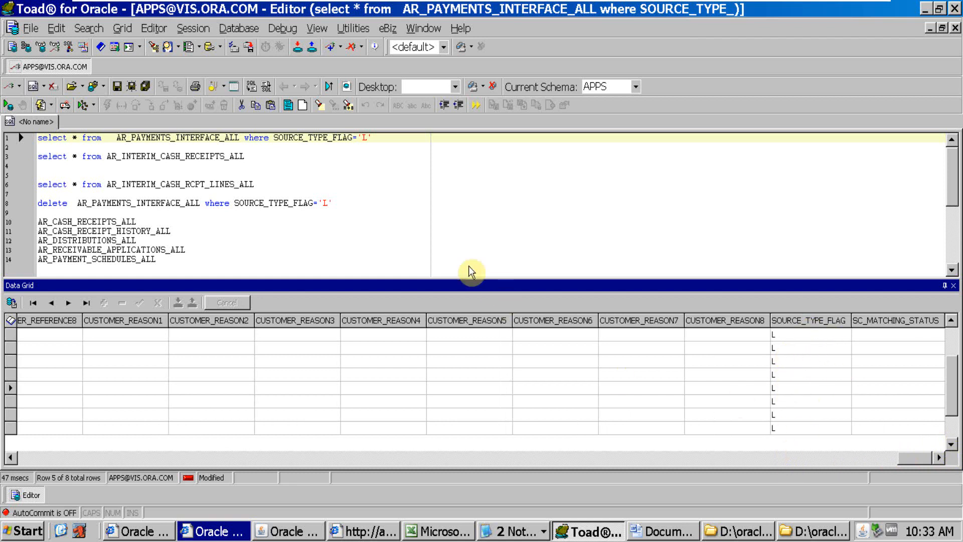
left_click(380, 176)
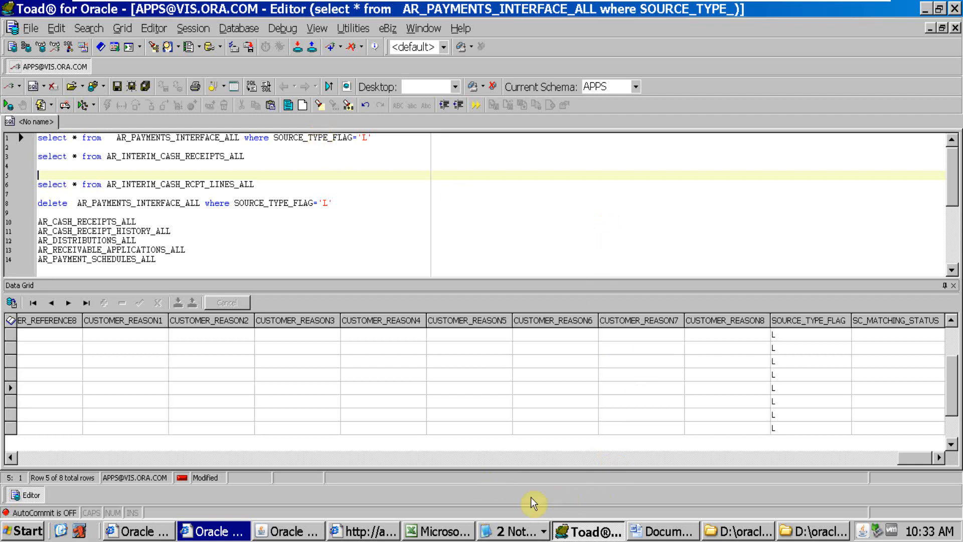
Switch to Oracle Applications, close the requests list and the submitted lockbox form, and open a fresh Submit Lockbox Processing form
left_click(288, 531)
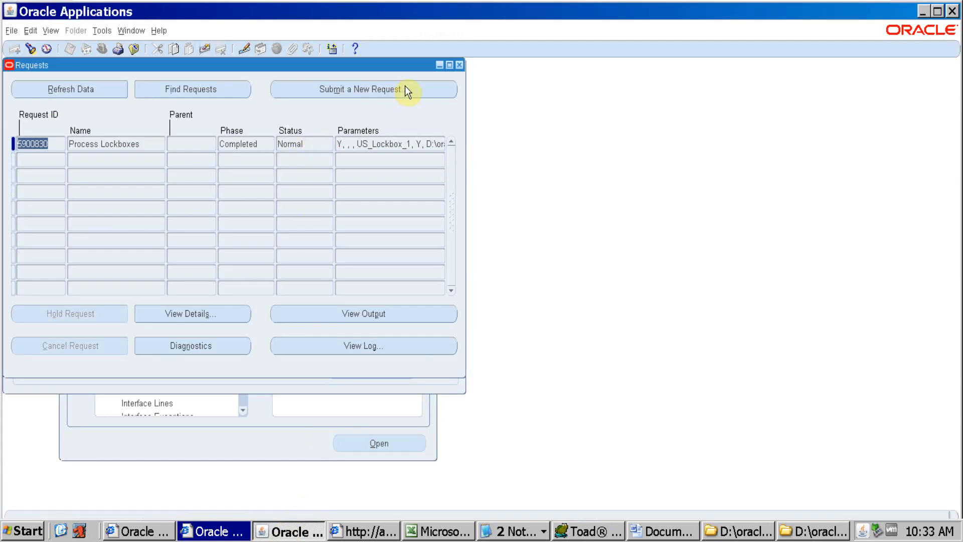
left_click(460, 66)
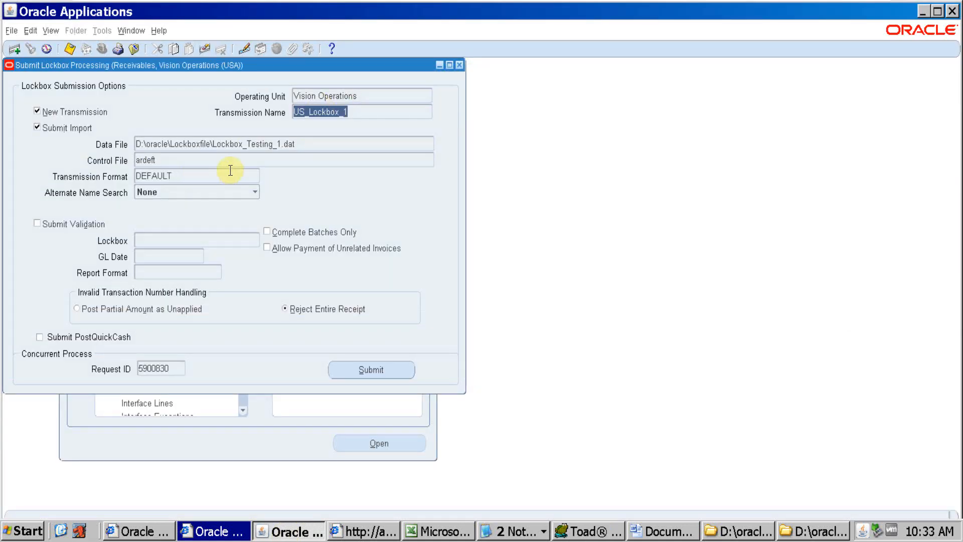
key("F4")
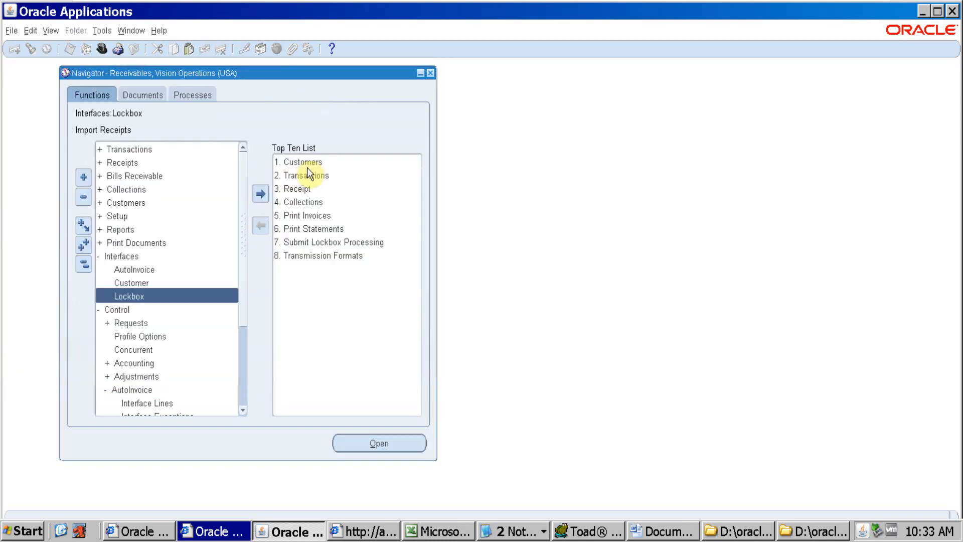
double_click(143, 296)
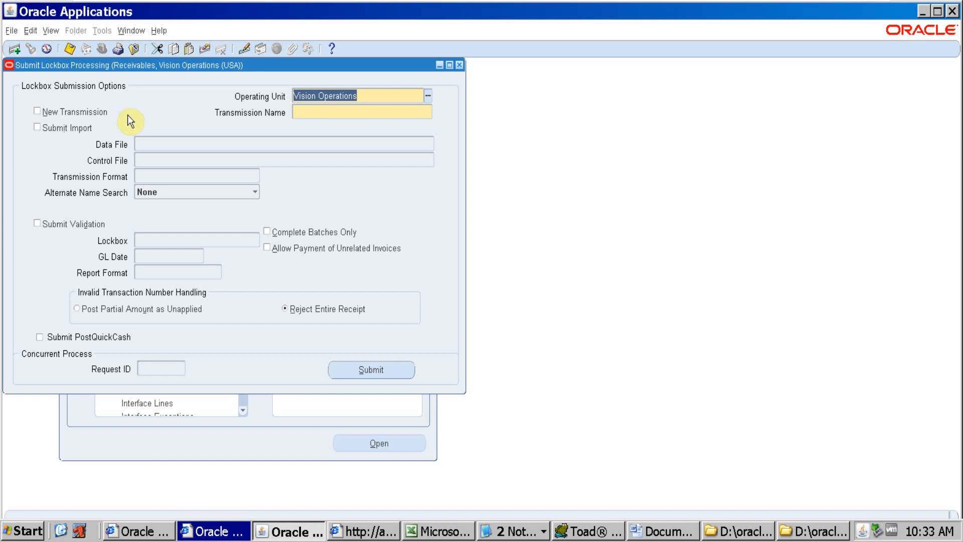
Select the existing transmission US_Lockbox_1 as the Transmission Name for the Vision Operations operating unit
left_click(345, 112)
left_click(427, 112)
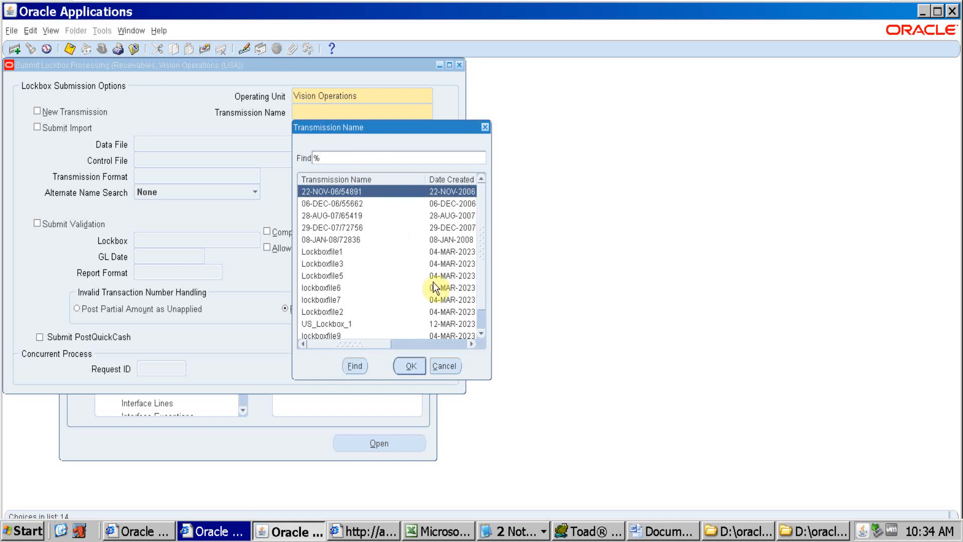
type("US_Lockbox_1")
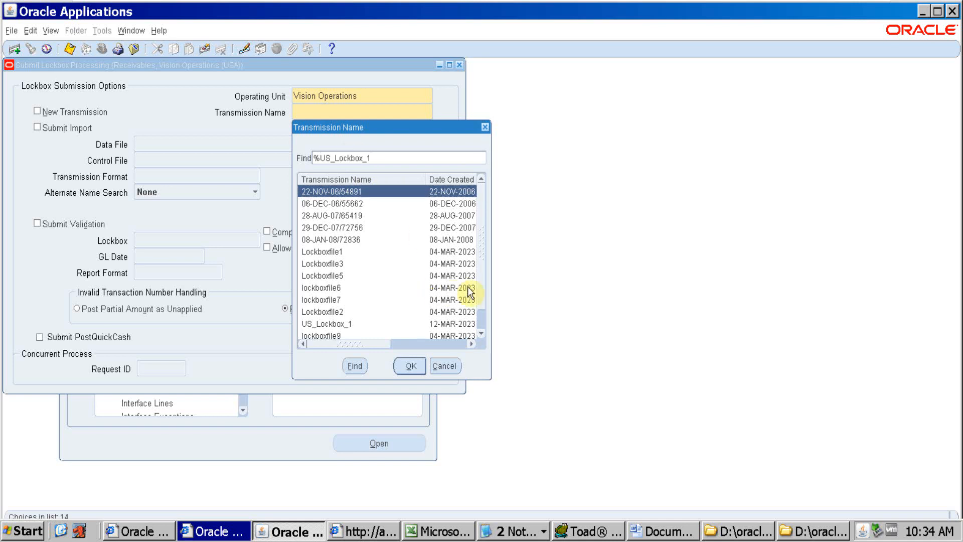
key("Return")
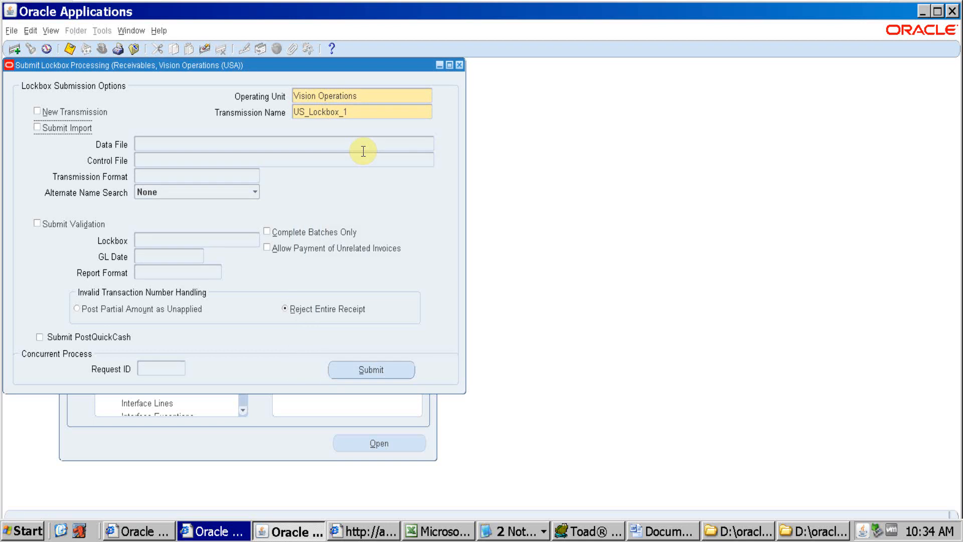
Enable Submit Validation with GL Date 01-JAN-2016 and Report Format All
left_click(46, 223)
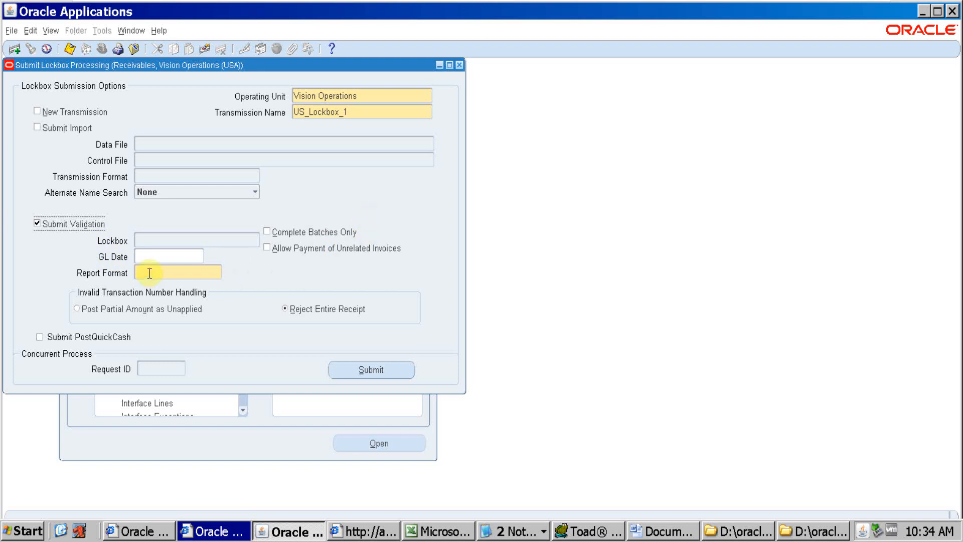
left_click(153, 255)
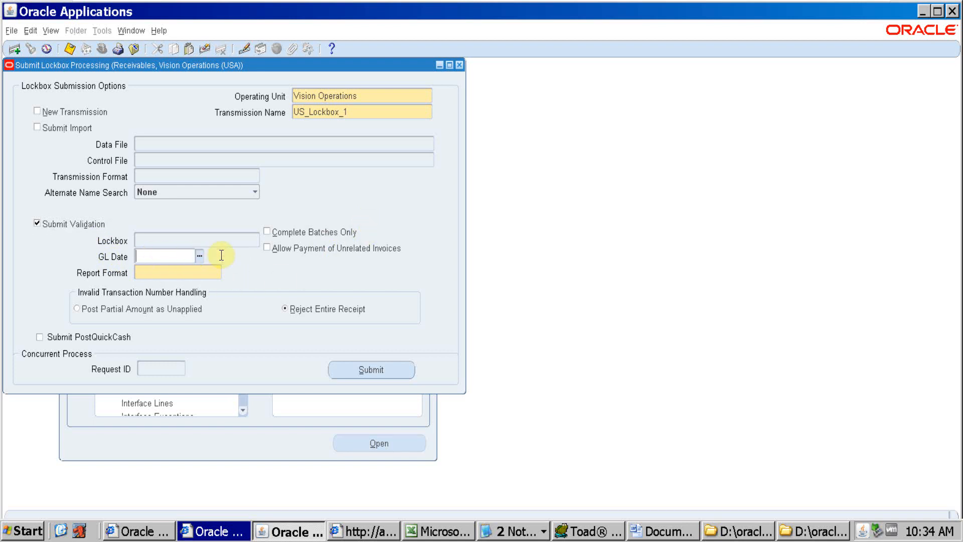
key("ctrl+l")
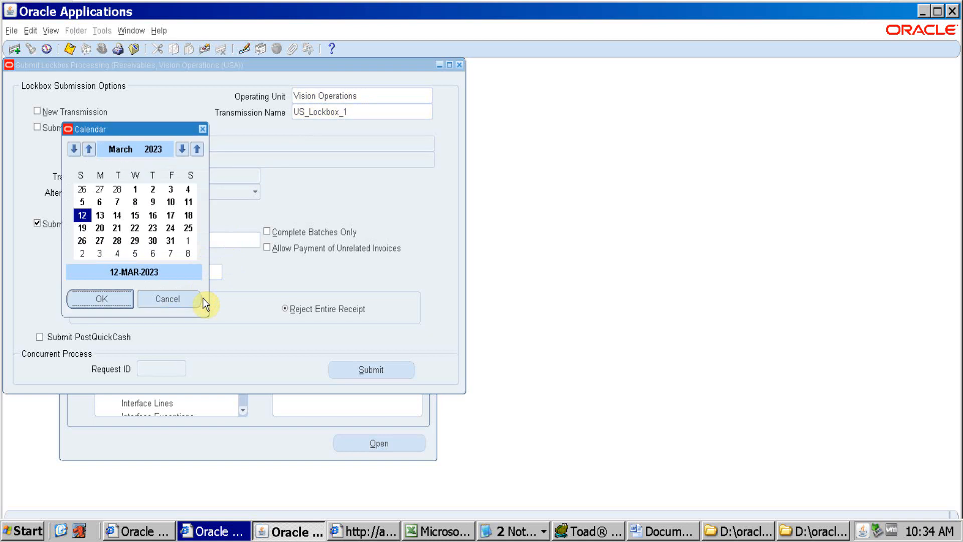
left_click(202, 129)
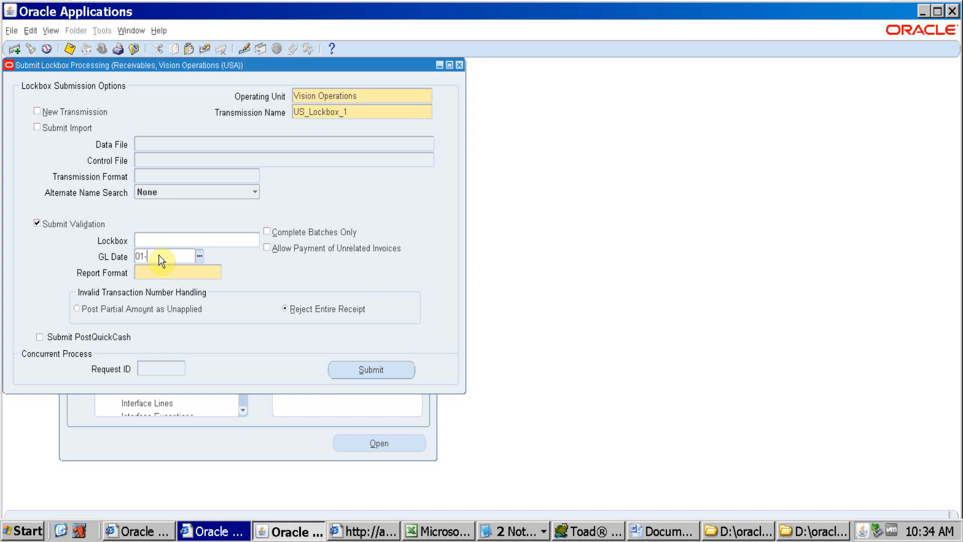
type("01-JAN-2016")
key("Tab")
left_click(216, 273)
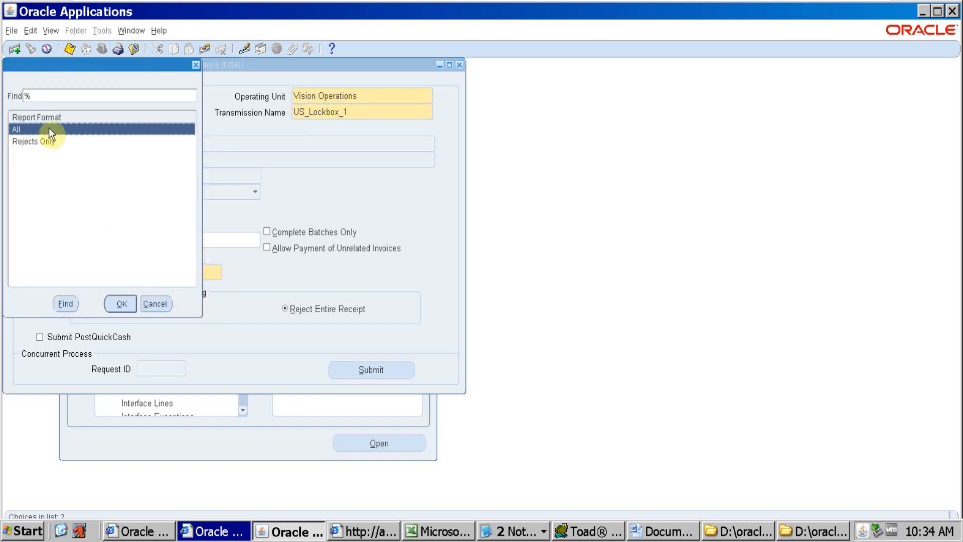
left_click(112, 307)
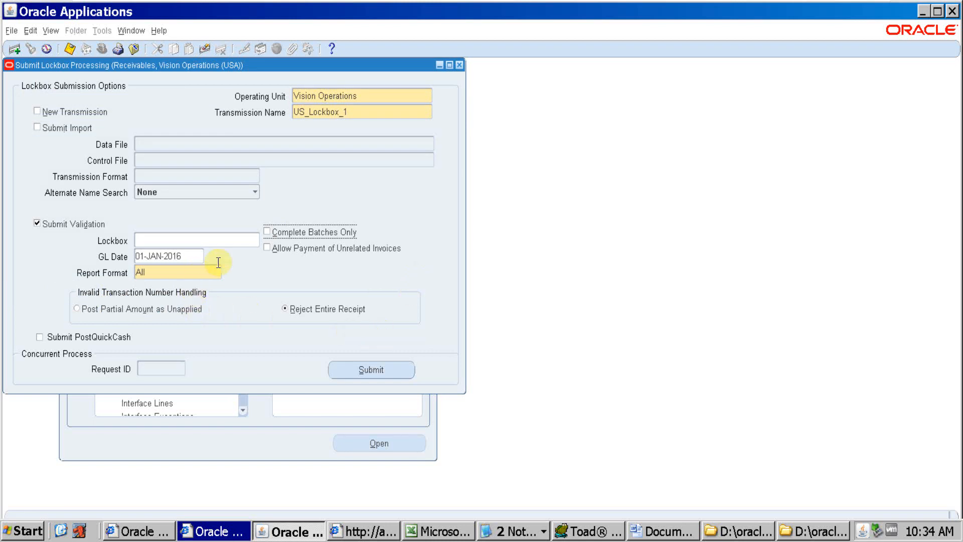
Allow payment of unrelated invoices, choose Post Partial Amount as Unapplied for invalid transaction numbers, and submit the lockbox validation
left_click(271, 251)
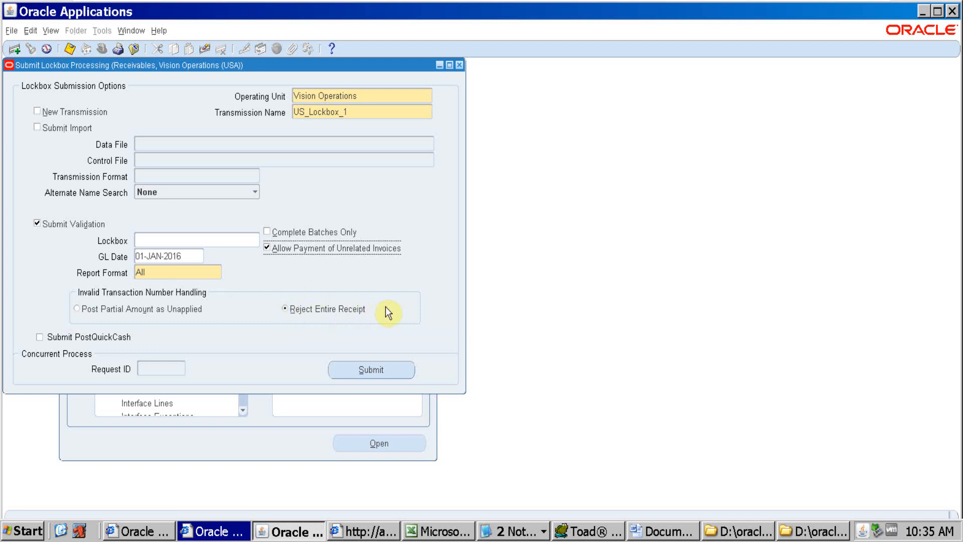
left_click(78, 308)
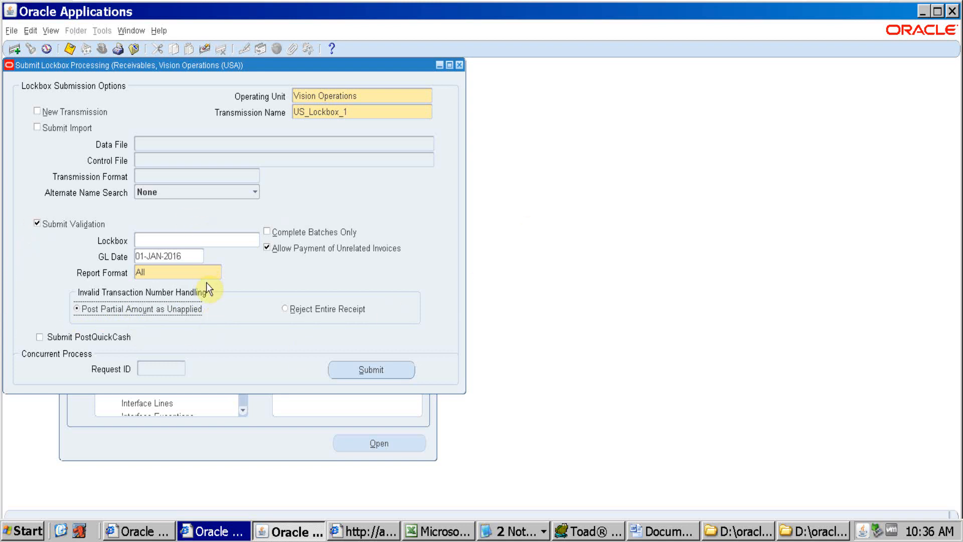
left_click(401, 365)
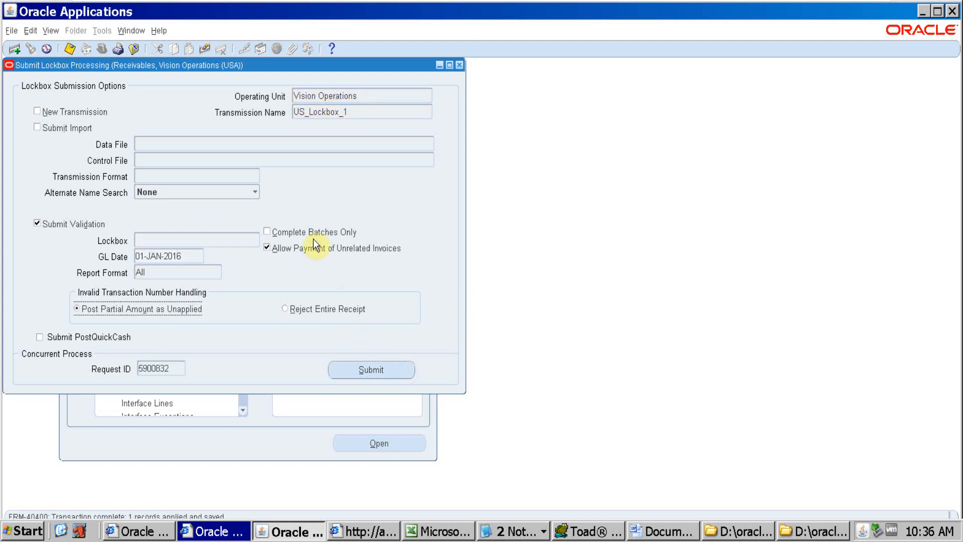
Open the concurrent requests list and refresh the status of the new Process Lockboxes request
key("alt+v")
key("r")
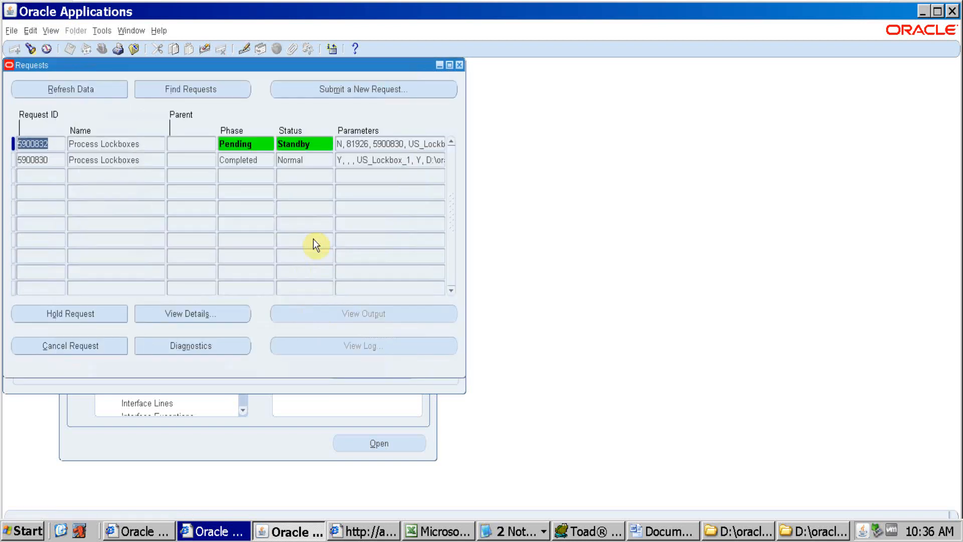
left_click(75, 89)
left_click(47, 89)
Switch to Toad and rerun the AR_PAYMENTS_INTERFACE_ALL query to check the STATUS values of the lockbox records
left_click(591, 537)
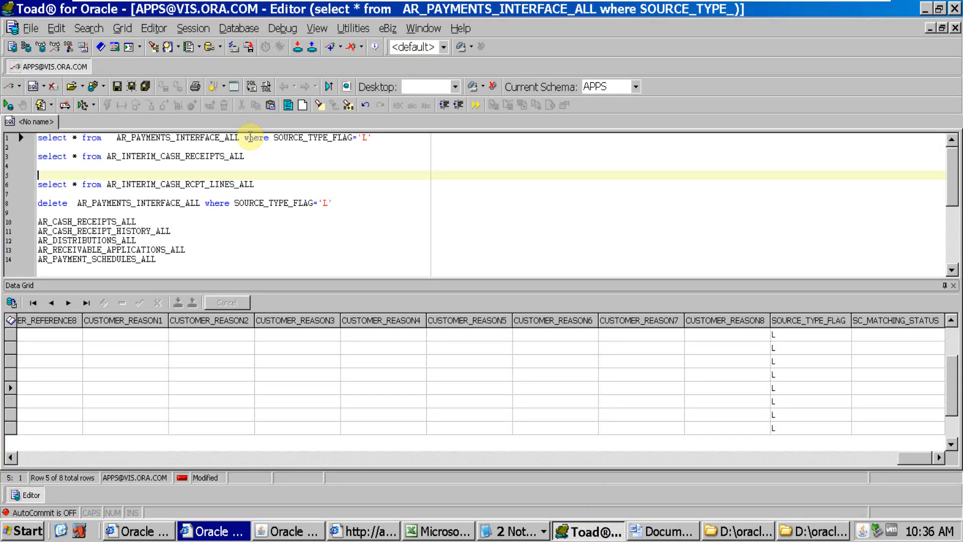
left_click(249, 137)
key("F9")
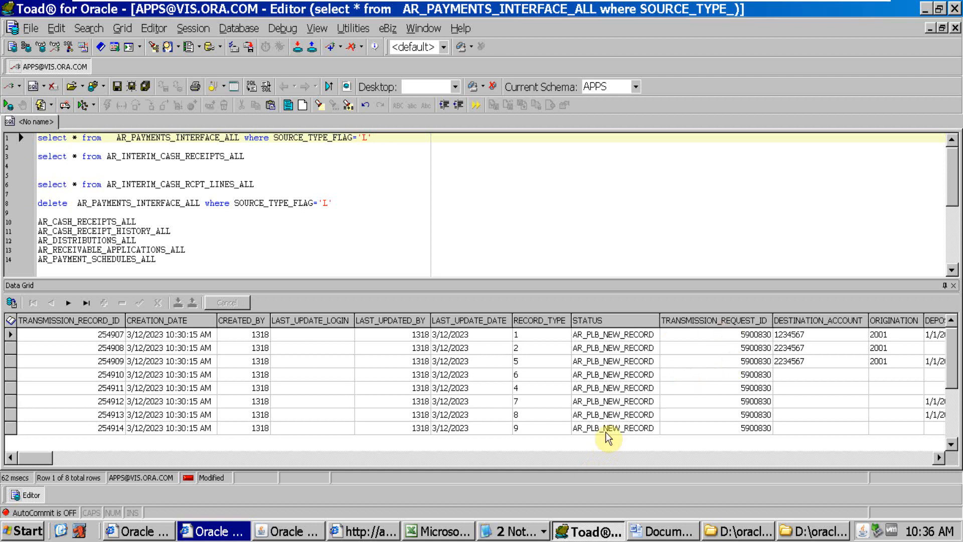
Return to Oracle Applications and keep refreshing the concurrent requests list until the newest Process Lockboxes request has completed
key("alt+Tab")
left_click(86, 88)
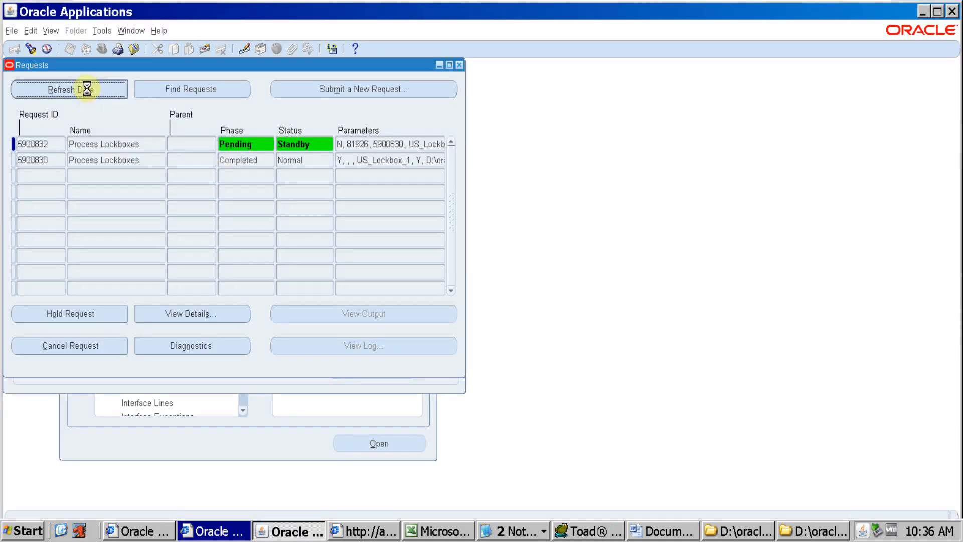
left_click(87, 88)
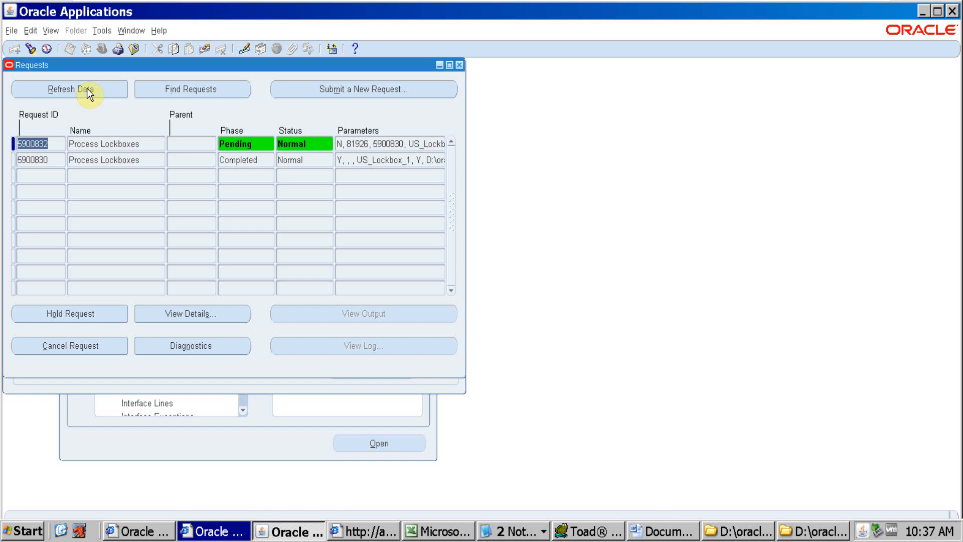
left_click(86, 88)
left_click(86, 88)
key("alt+Tab")
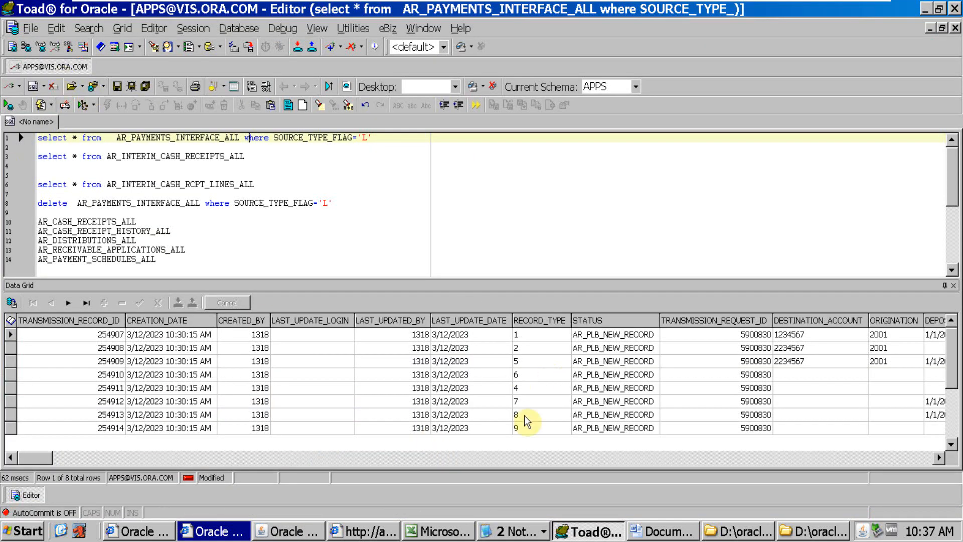
key("alt+Tab")
left_click(75, 98)
left_click(84, 86)
left_click(84, 86)
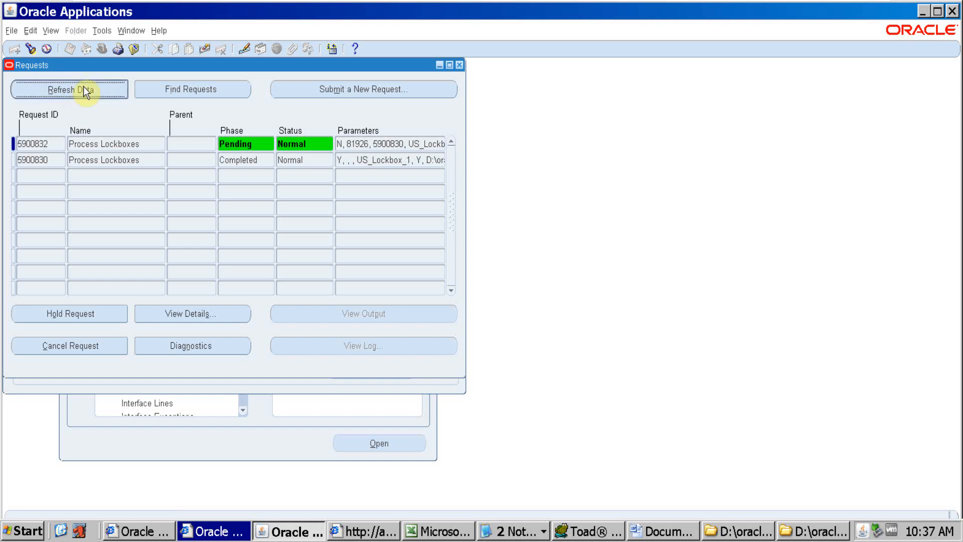
left_click(83, 86)
left_click(83, 86)
left_click(83, 86)
left_click(83, 87)
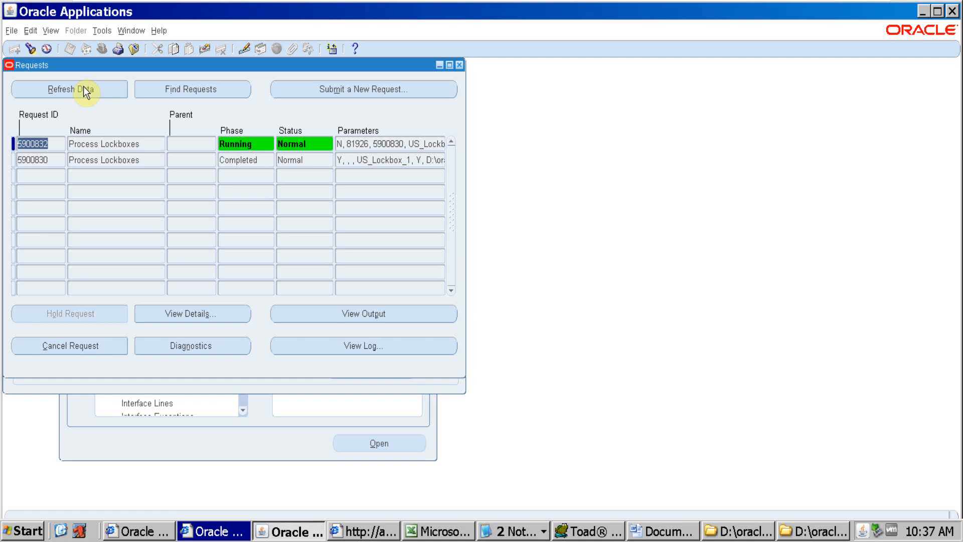
left_click(83, 89)
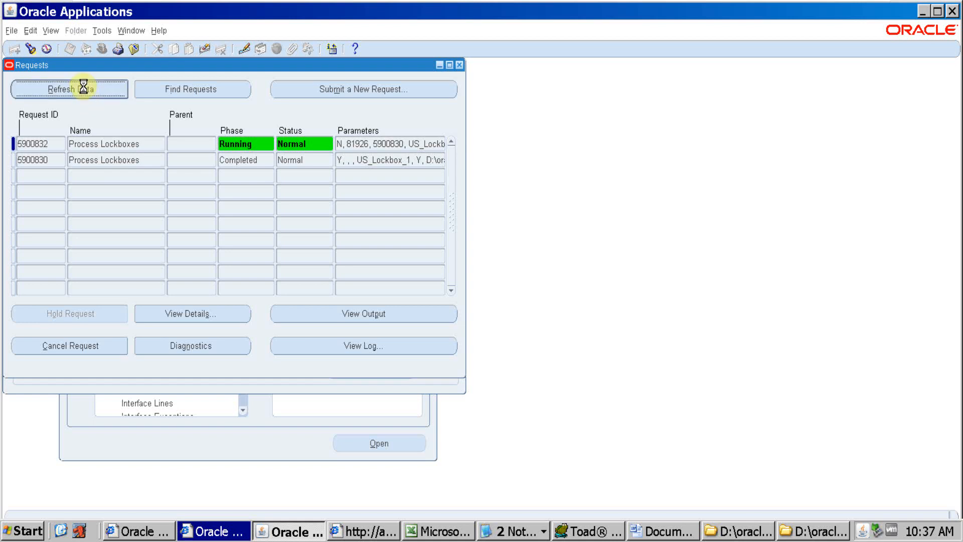
key("alt+Tab")
key("alt+Tab")
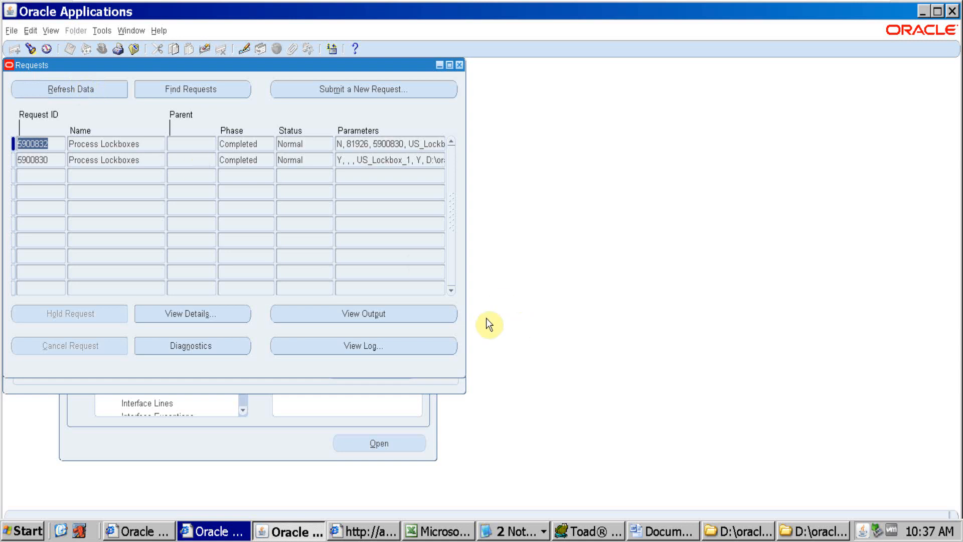
Open the output of the newest Process Lockboxes request and view the Lockbox Execution Report's status summary in a maximized window
left_click(435, 316)
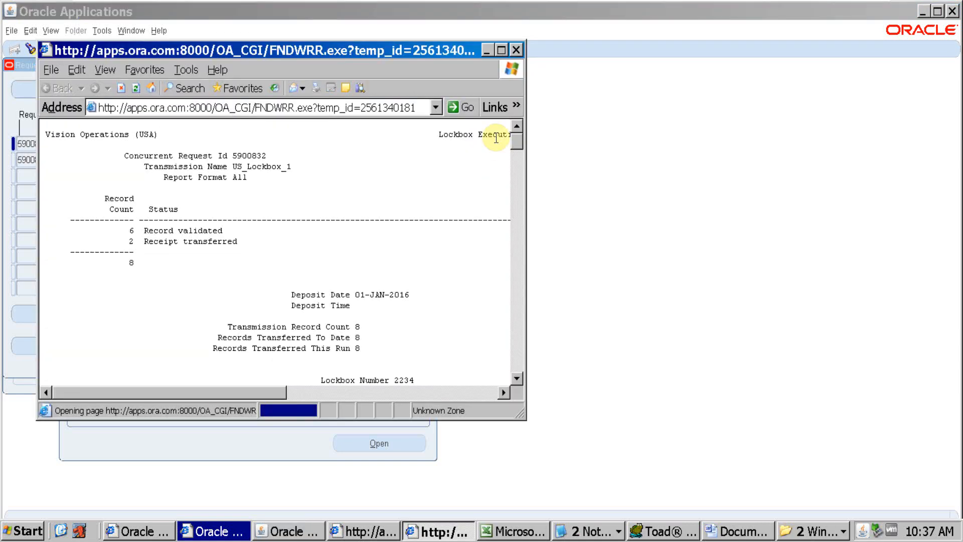
left_click(501, 50)
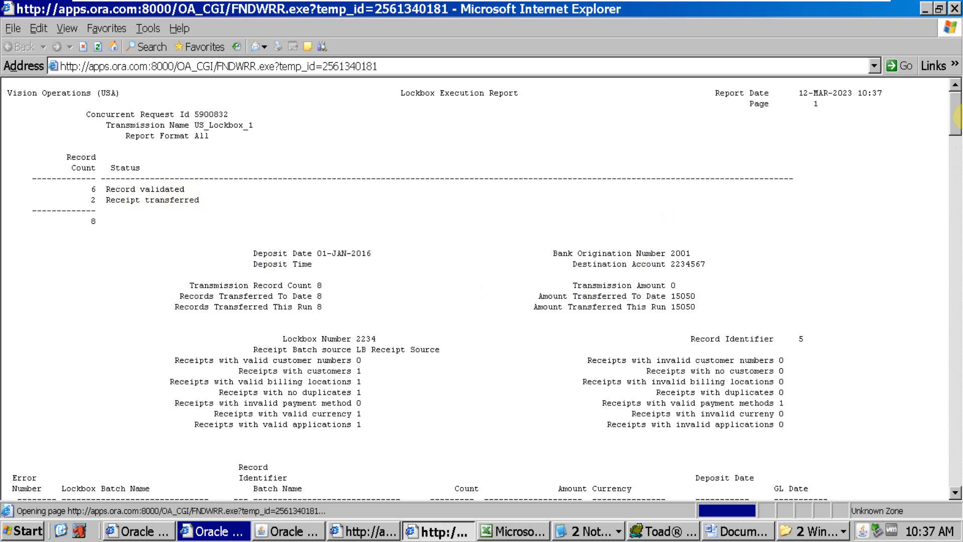
left_click_drag(958, 114, 957, 160)
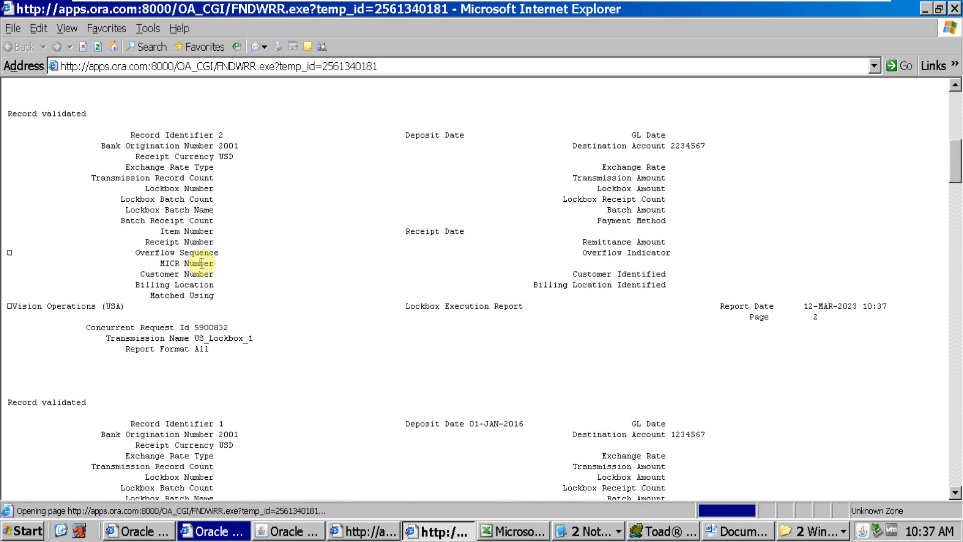
Check the Apply To, Customer Number and Matching Number values for the transferred receipt with Record Identifier 4 in the report
left_click_drag(958, 170, 958, 279)
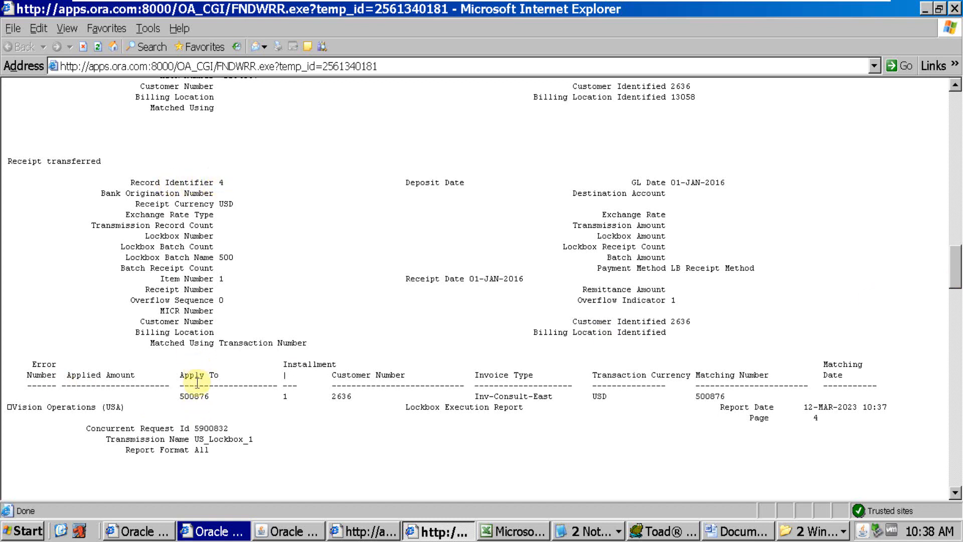
double_click(197, 400)
left_click(346, 396)
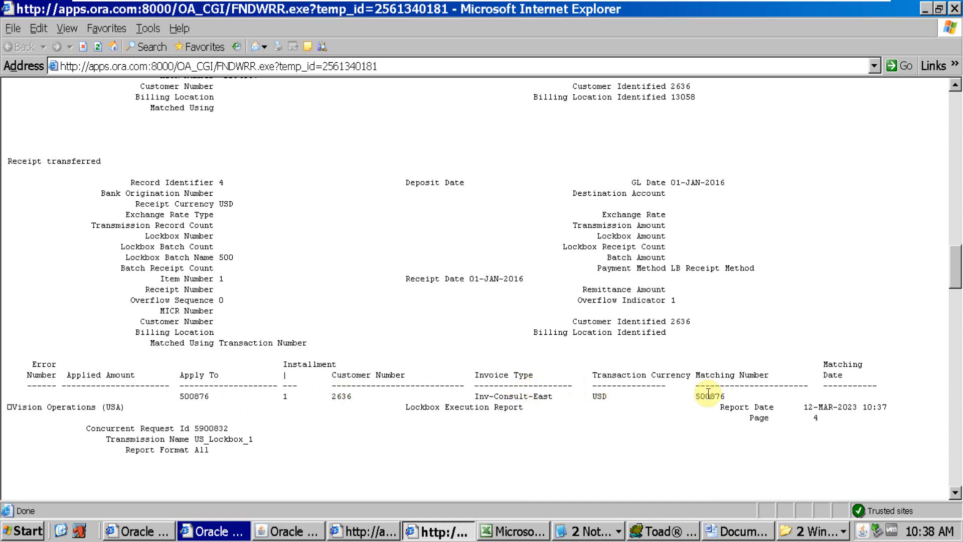
left_click_drag(725, 396, 696, 394)
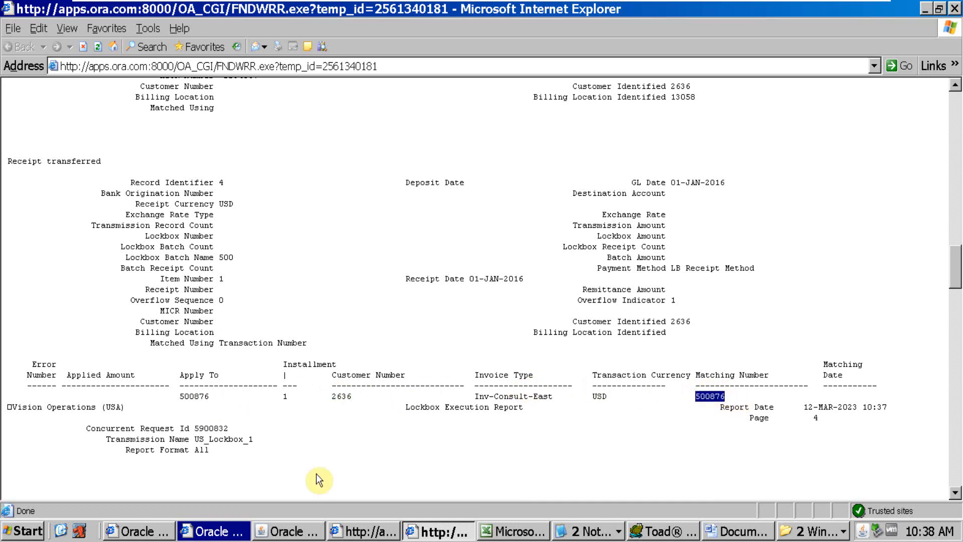
Review the remaining report records, checking the Receipt Number, Lockbox Batch Name and Remittance Amount under Record Identifier 6
left_click_drag(954, 257, 958, 303)
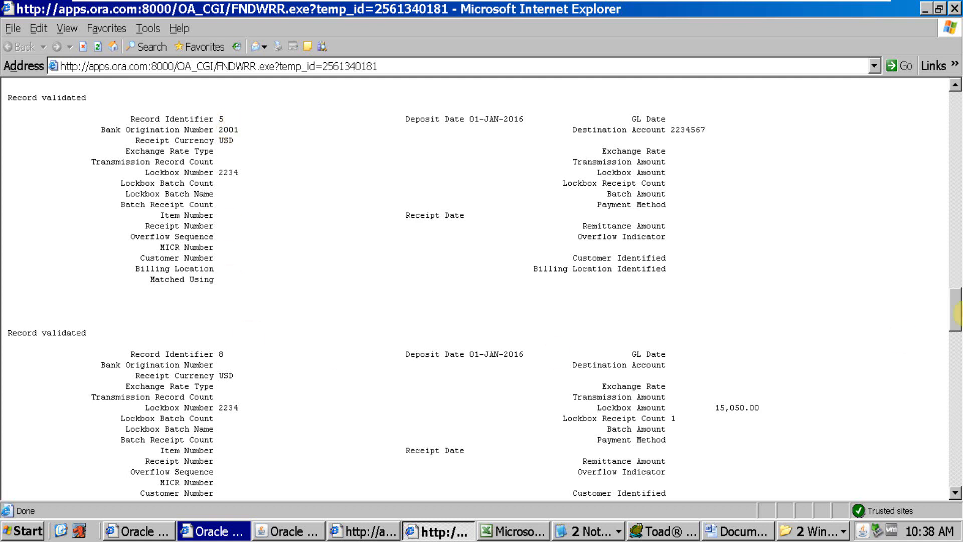
left_click_drag(959, 308, 947, 252)
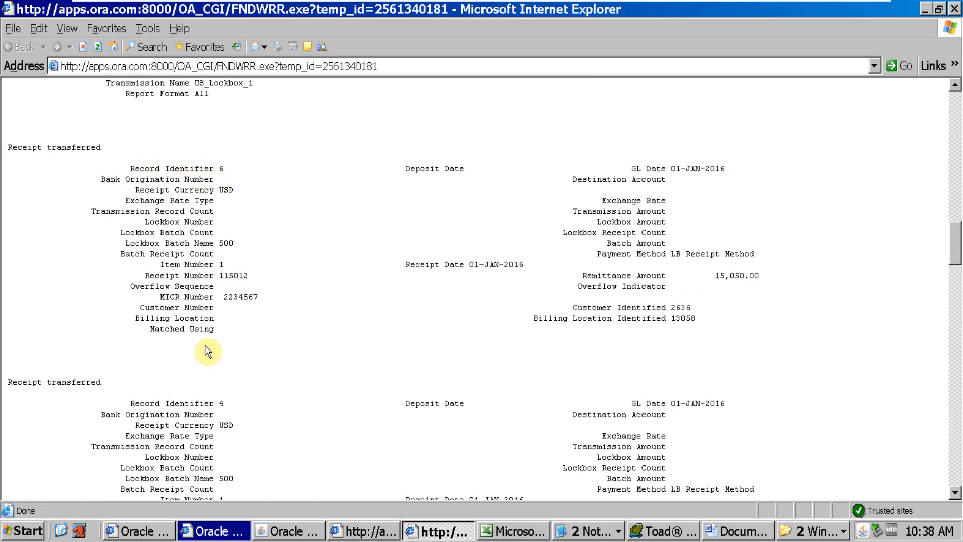
left_click_drag(247, 275, 221, 276)
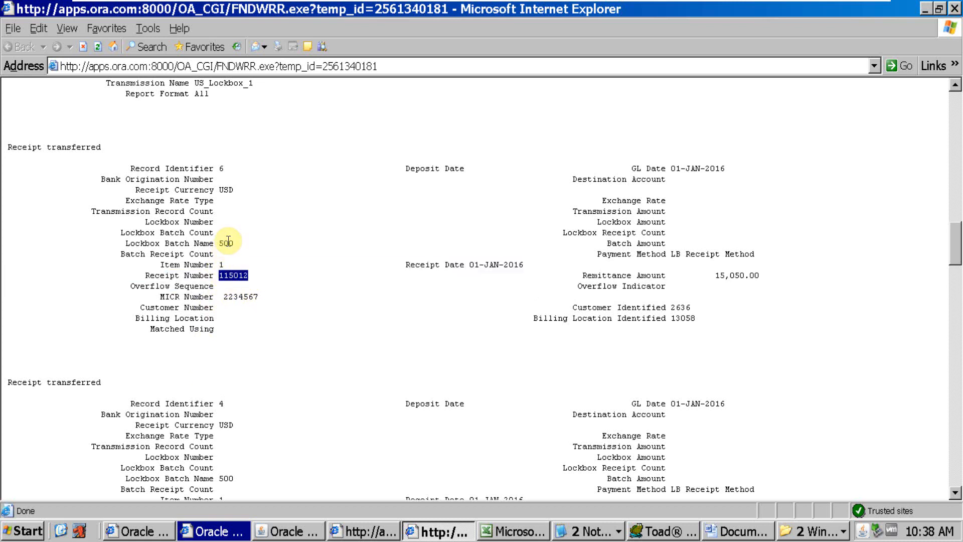
left_click(228, 241)
triple_click(762, 276)
left_click(752, 276)
left_click_drag(716, 274, 756, 274)
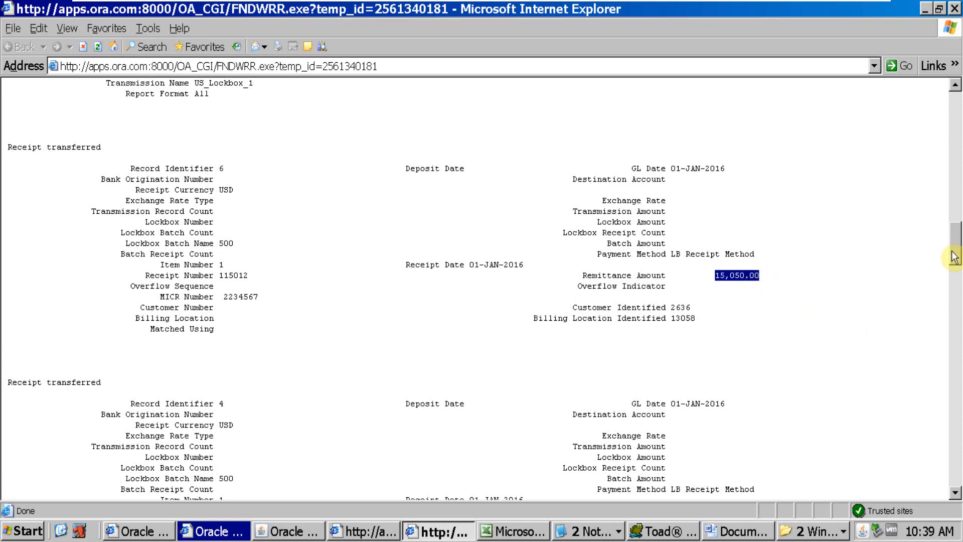
left_click_drag(954, 256, 954, 403)
Switch to Toad and rerun the AR_PAYMENTS_INTERFACE_ALL query with SOURCE_TYPE_FLAG='L' to check for remaining lockbox records
left_click(633, 531)
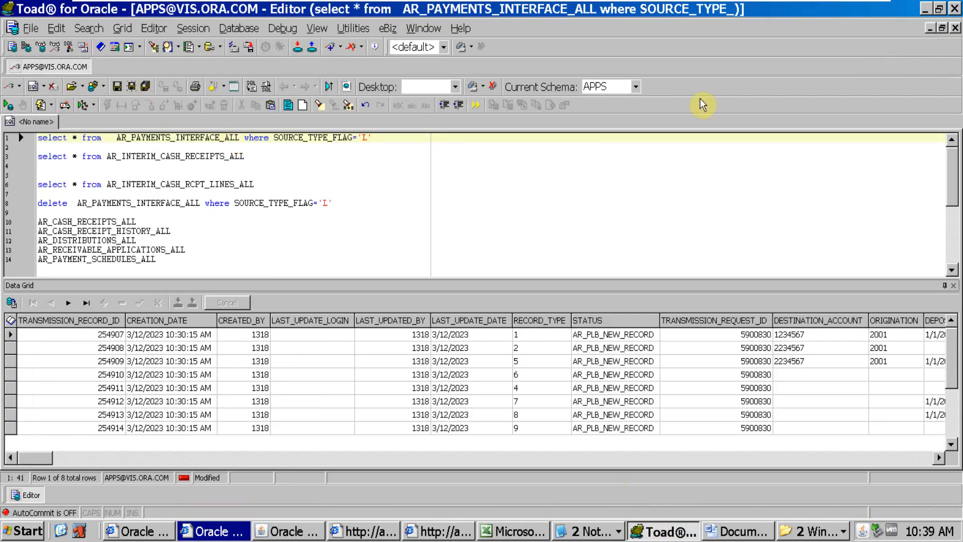
key("F9")
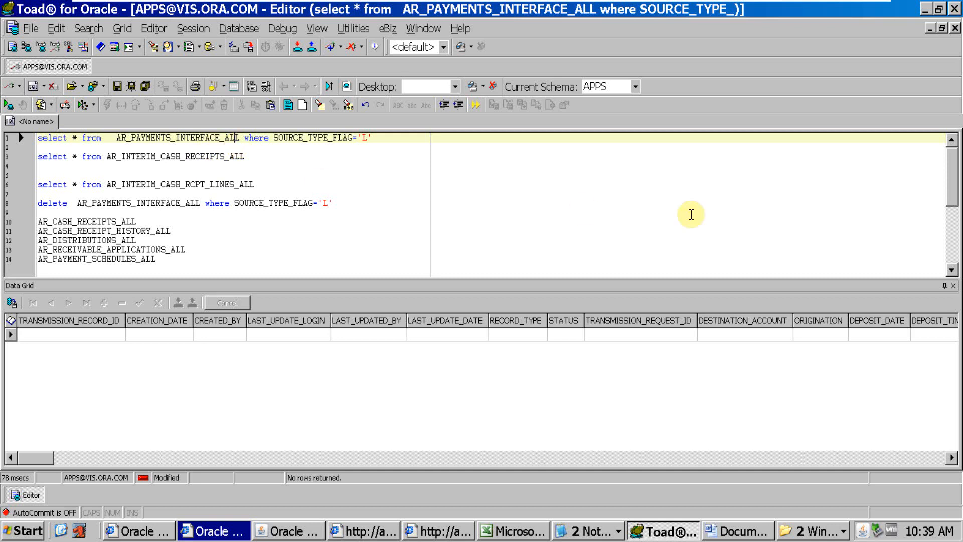
left_click(358, 137)
key("F9")
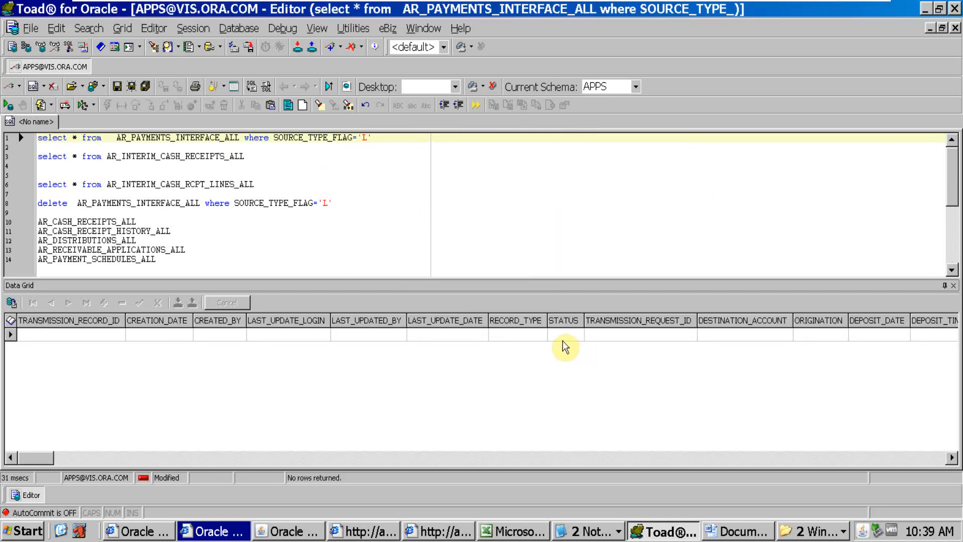
left_click(567, 334)
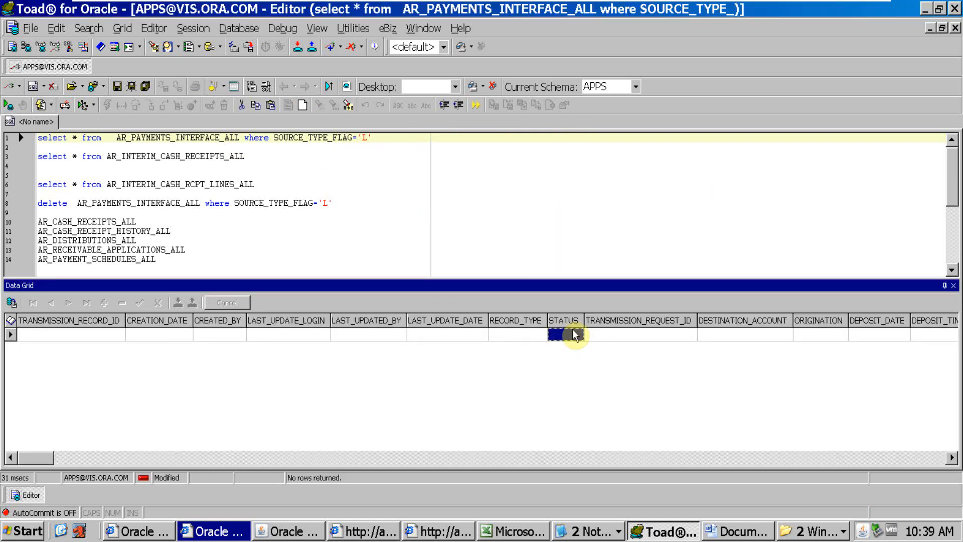
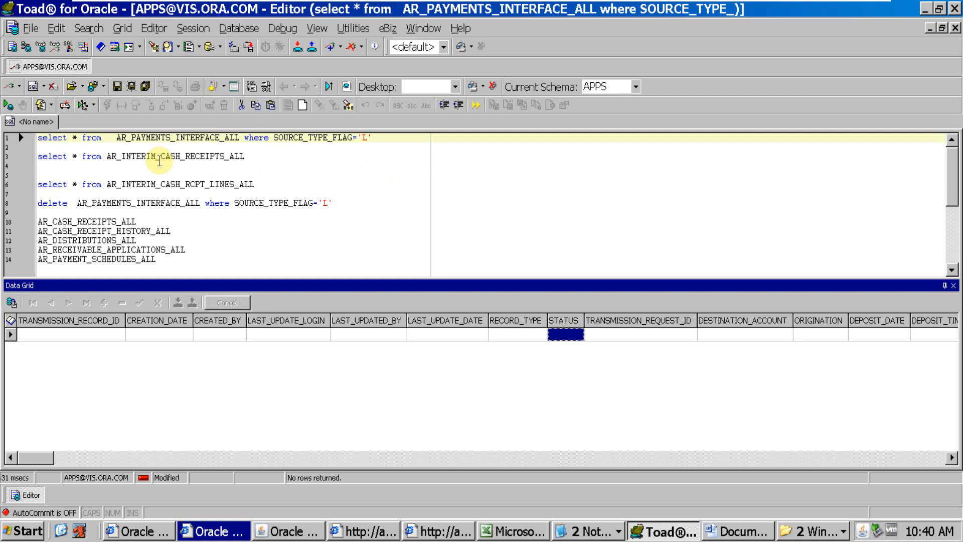
Query AR_INTERIM_CASH_RECEIPTS_ALL and review the interim receipt record across all its columns
left_click(205, 157)
key("F9")
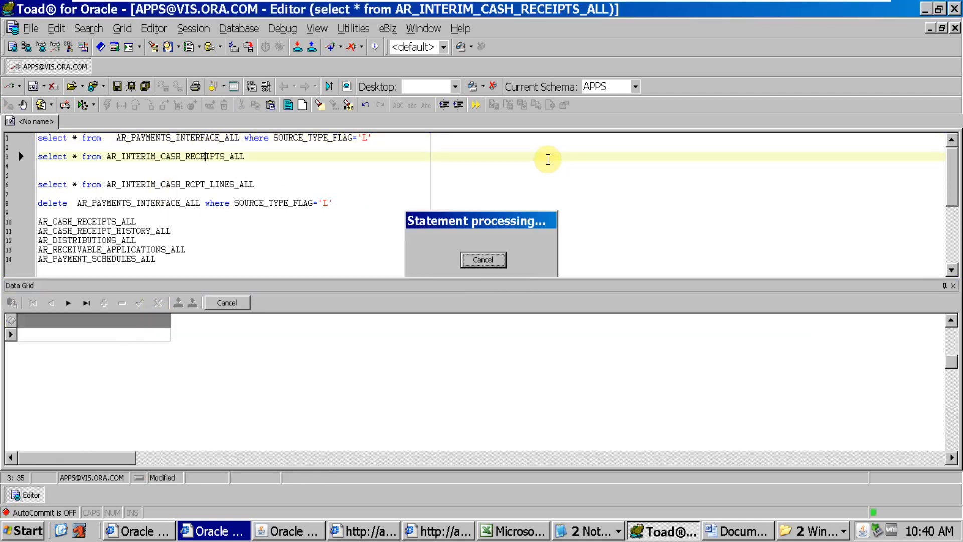
left_click_drag(128, 457, 39, 464)
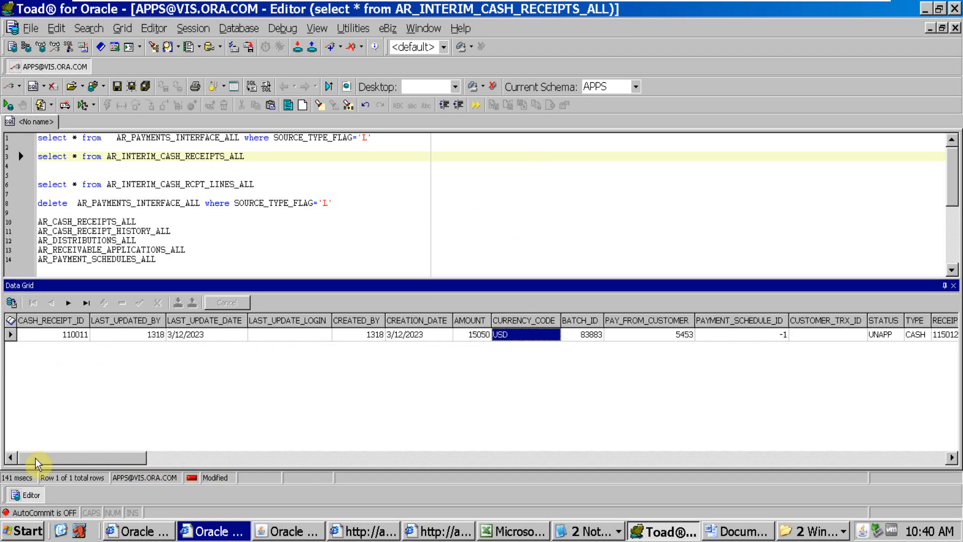
left_click_drag(97, 464, 952, 458)
Run the select query on AR_INTERIM_CASH_RCPT_LINES_ALL to list the interim receipt lines
left_click(234, 179)
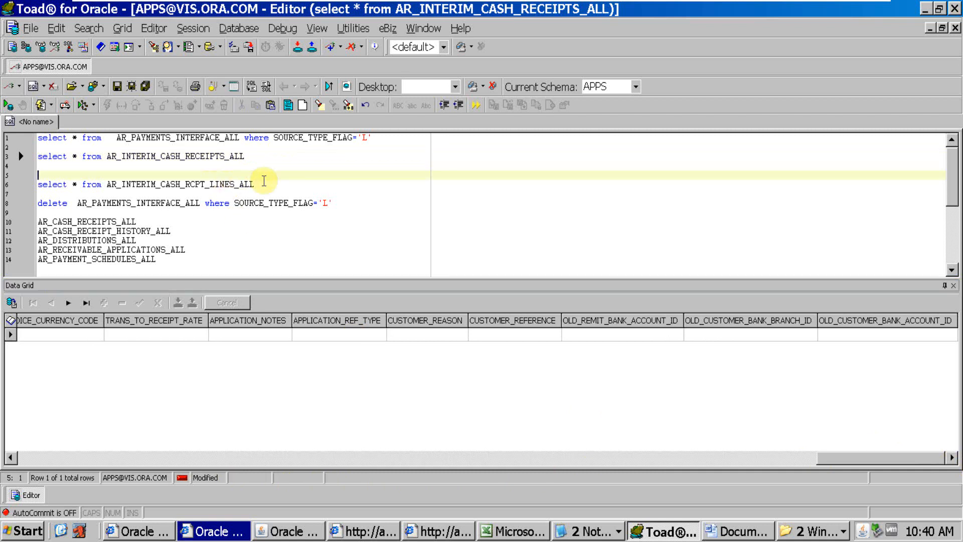
left_click(239, 185)
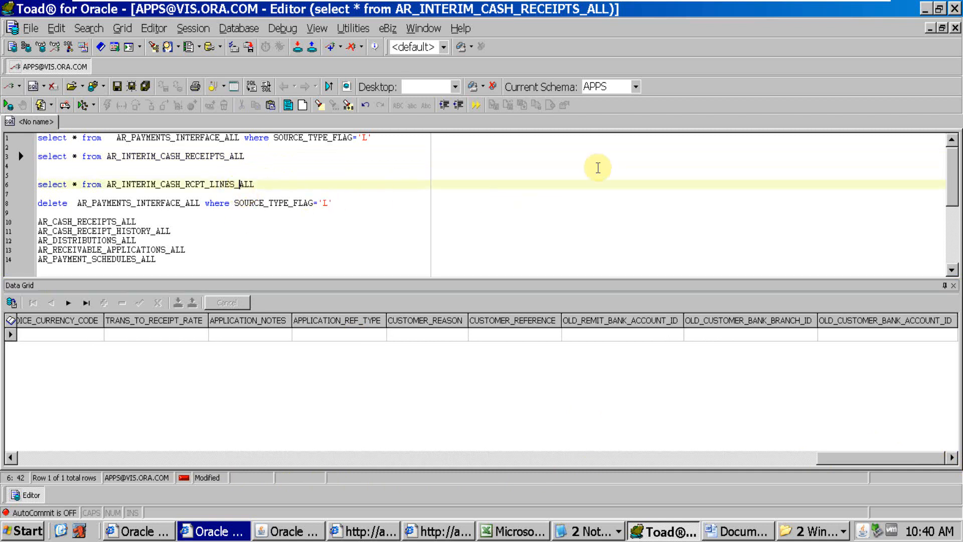
key("F9")
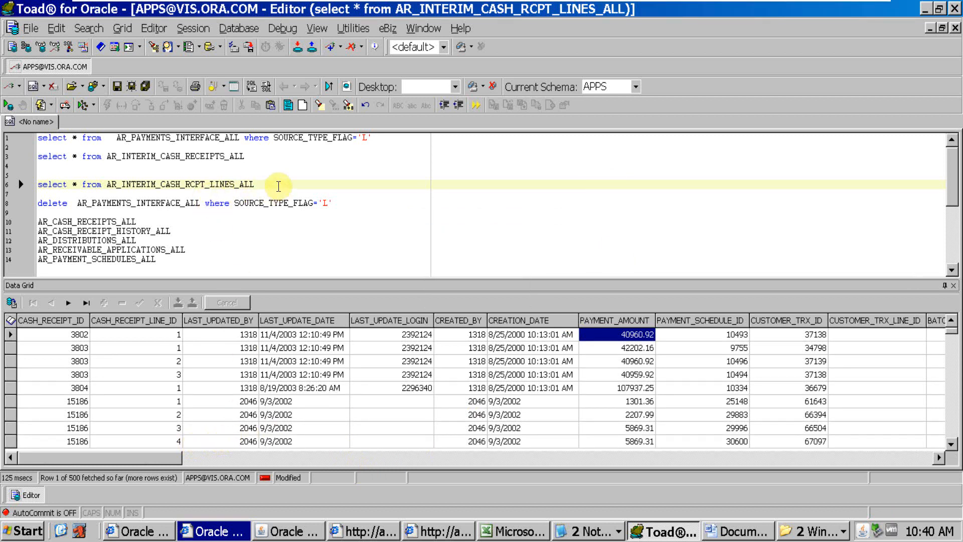
Rerun the AR_INTERIM_CASH_RECEIPTS_ALL query and copy the CASH_RECEIPT_ID column name from its results
left_click(195, 148)
left_click(195, 156)
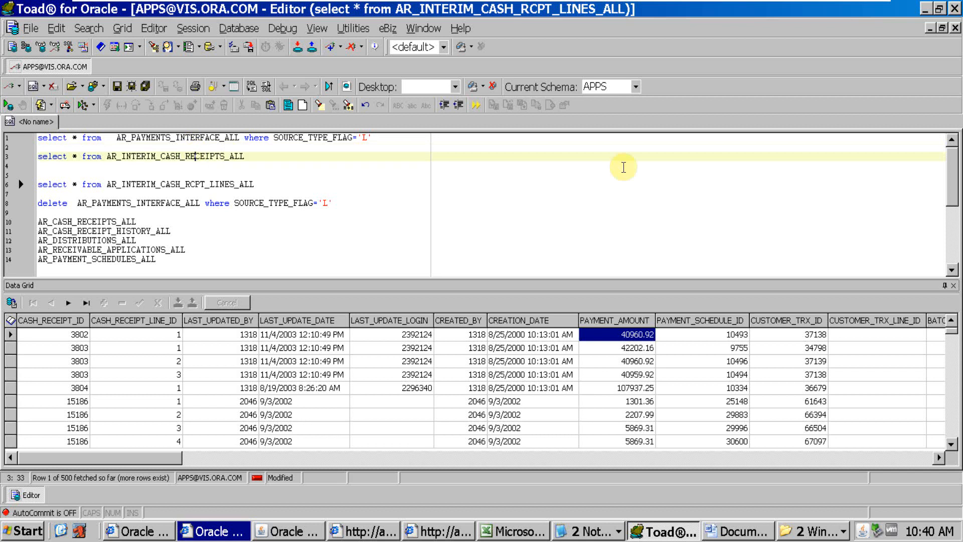
key("F9")
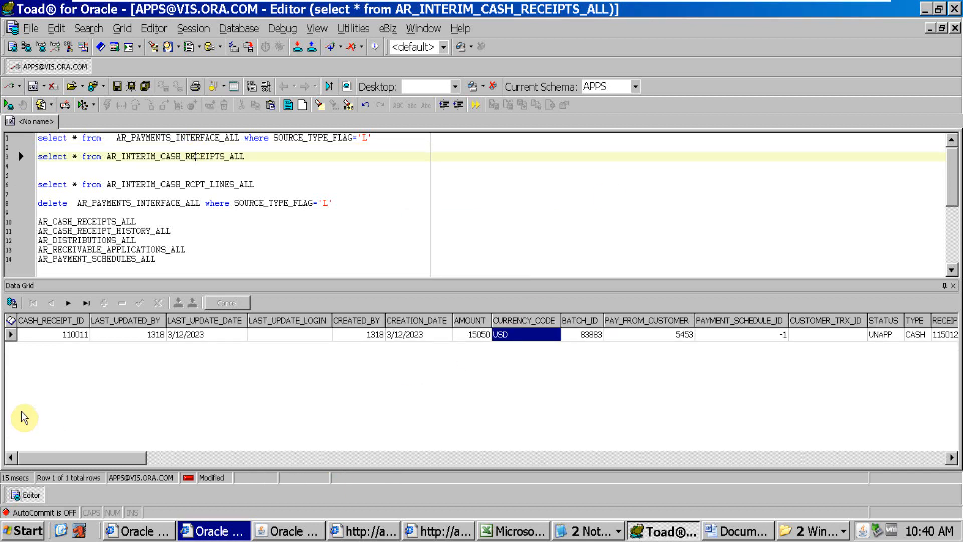
left_click(72, 320)
double_click(448, 247)
key("ctrl+c")
left_click(547, 309)
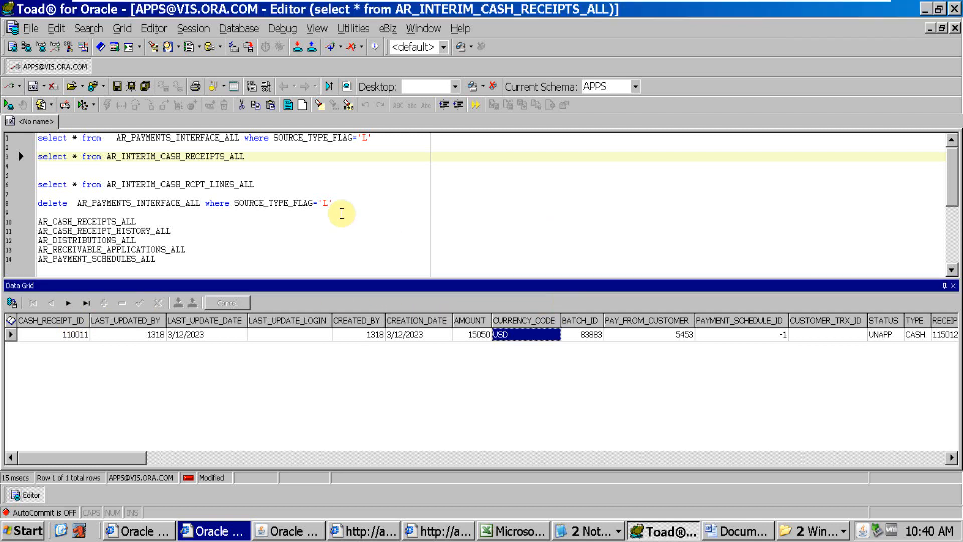
Add the condition where CASH_RECEIPT_ID=110011 to the AR_INTERIM_CASH_RCPT_LINES_ALL query and run it
left_click(266, 184)
type("where")
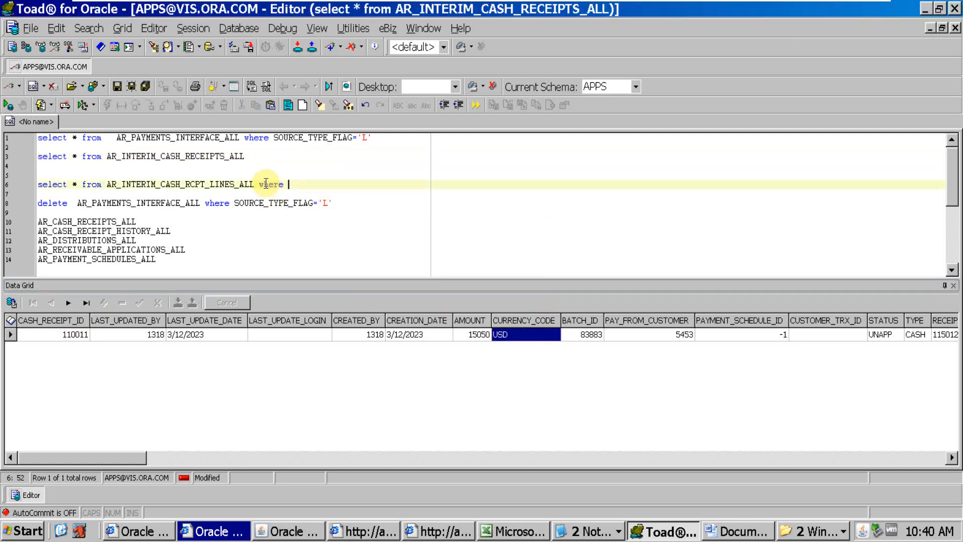
key("ctrl+v")
type("=")
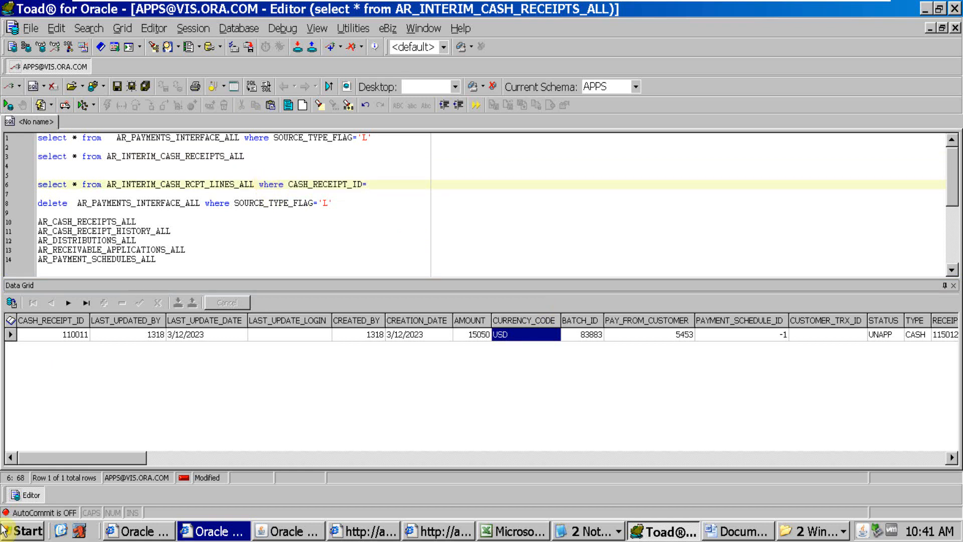
left_click(61, 327)
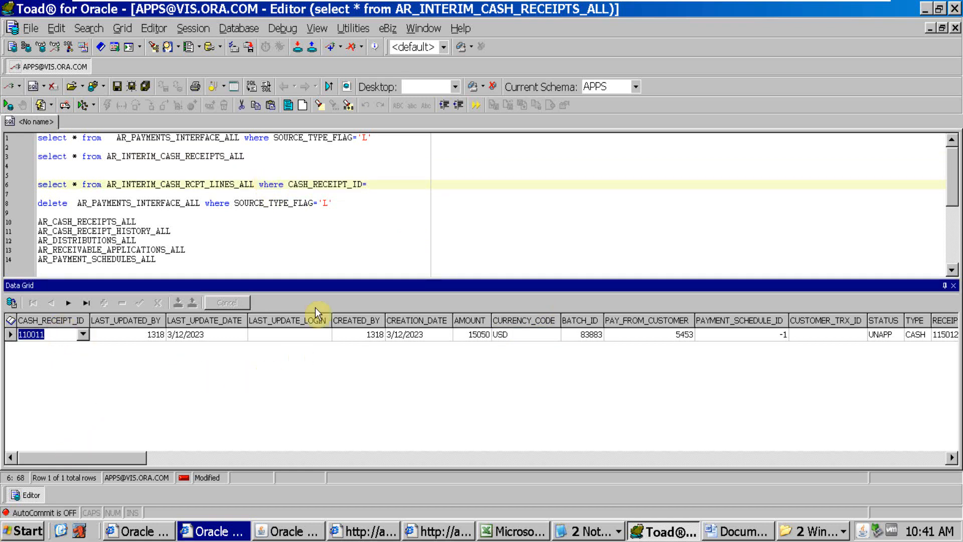
left_click(381, 186)
type("110011")
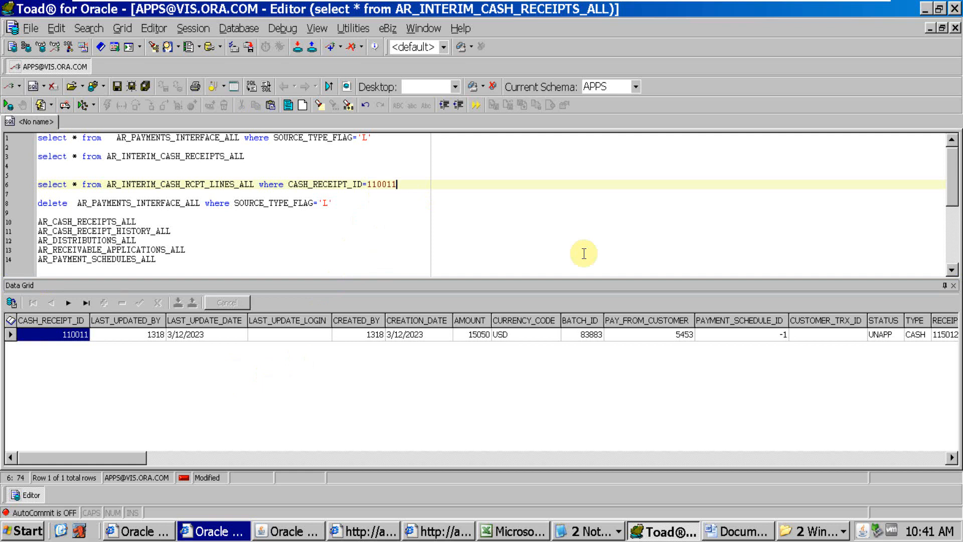
key("F9")
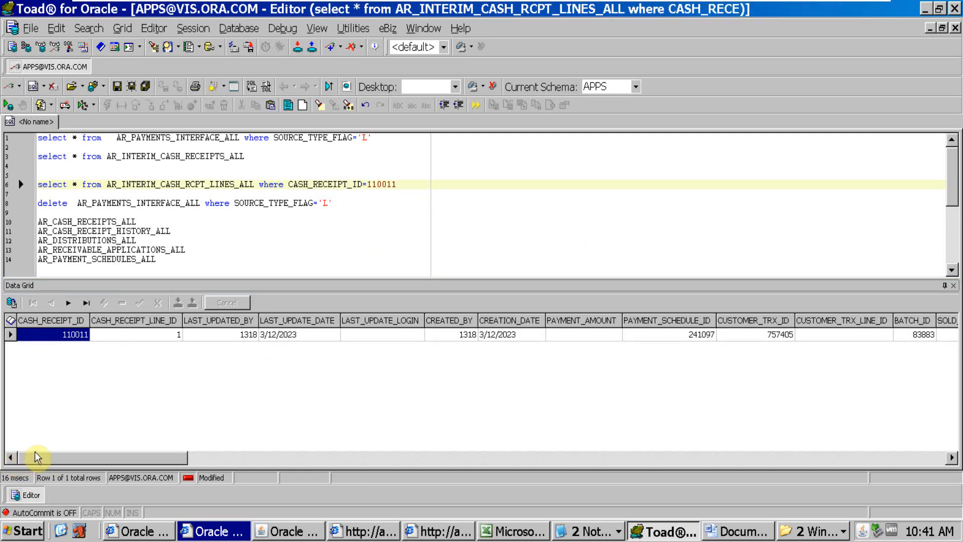
left_click_drag(150, 458, 4, 489)
Open the Receipts form in Oracle Applications and return to Toad
left_click(298, 531)
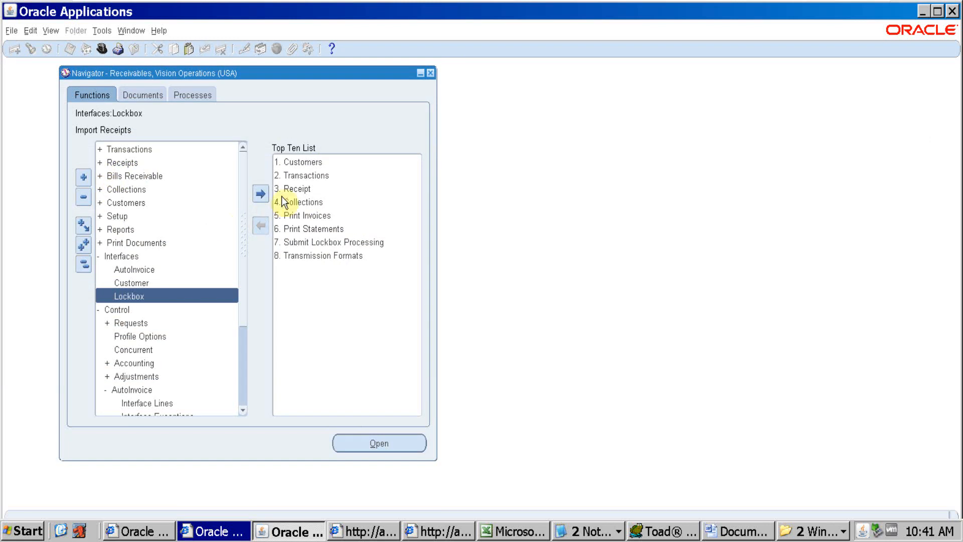
double_click(315, 191)
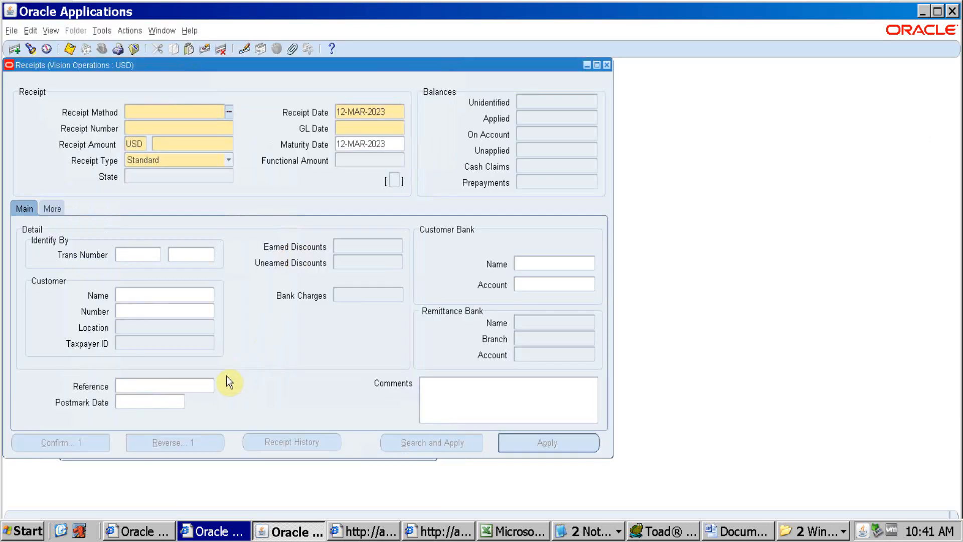
left_click(293, 533)
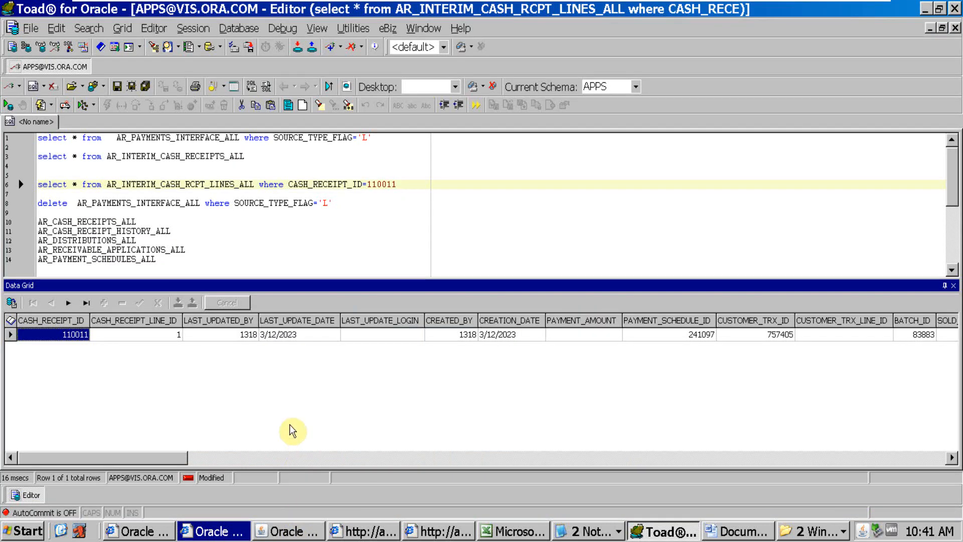
Rerun the filtered AR_INTERIM_CASH_RCPT_LINES_ALL query and review the line's payment schedule, transaction, batch, customer and due date columns
left_click(185, 186)
key("ctrl+Return")
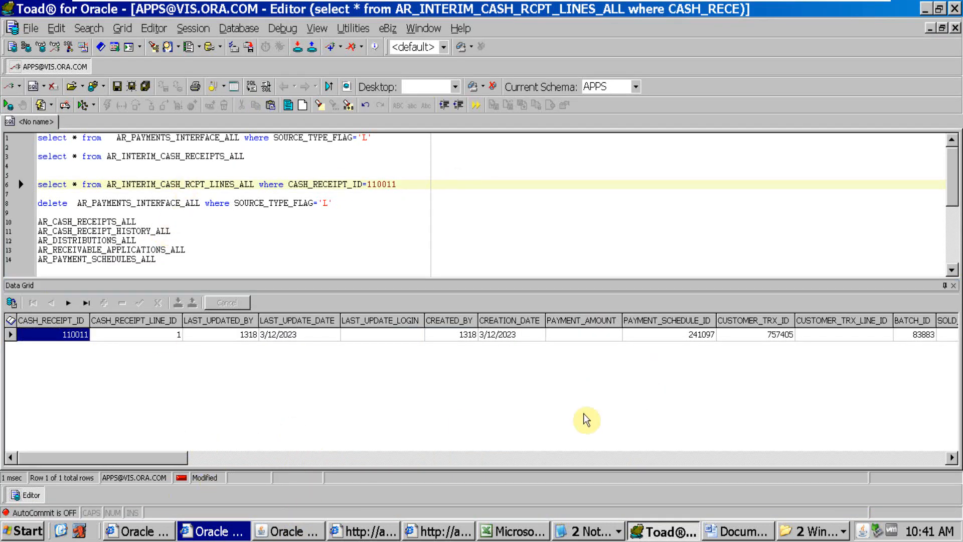
left_click_drag(144, 455, 274, 495)
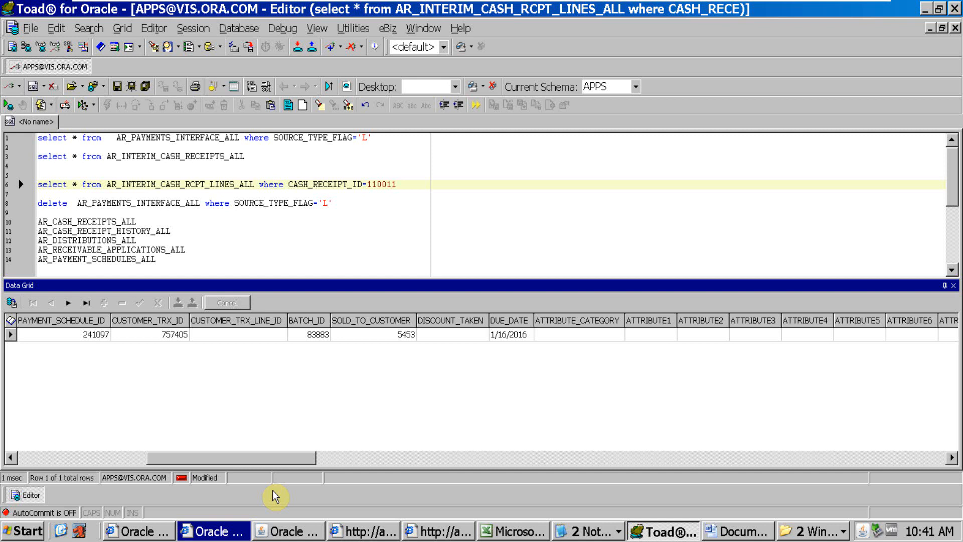
left_click_drag(272, 489, 142, 492)
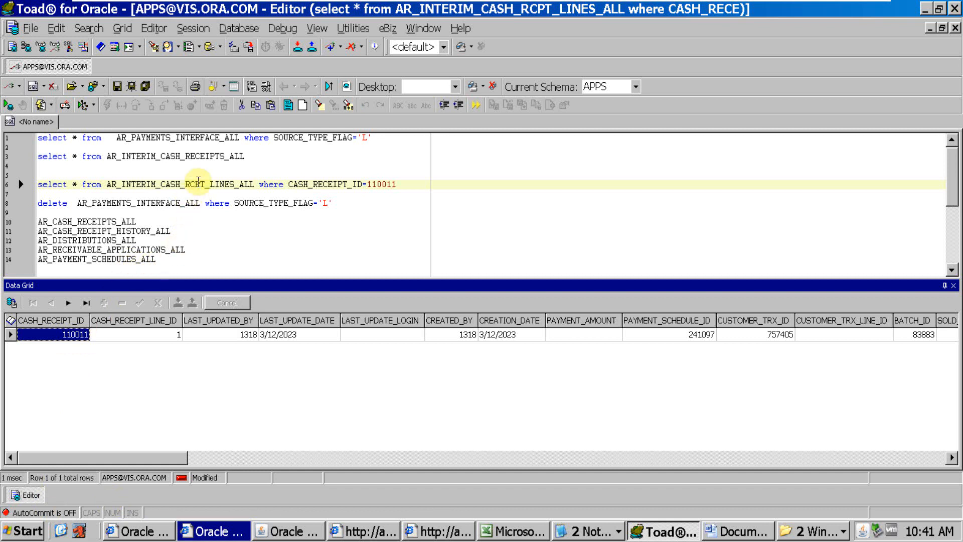
Rerun the AR_INTERIM_CASH_RECEIPTS_ALL query and copy the RECEIPT_NUMBER value 115012 from the result row
left_click(200, 181)
left_click(203, 157)
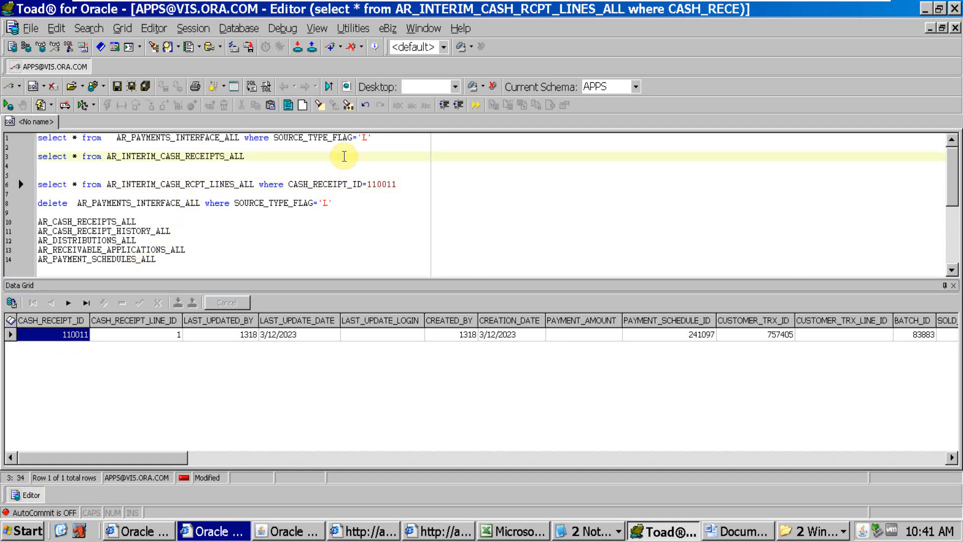
key("F9")
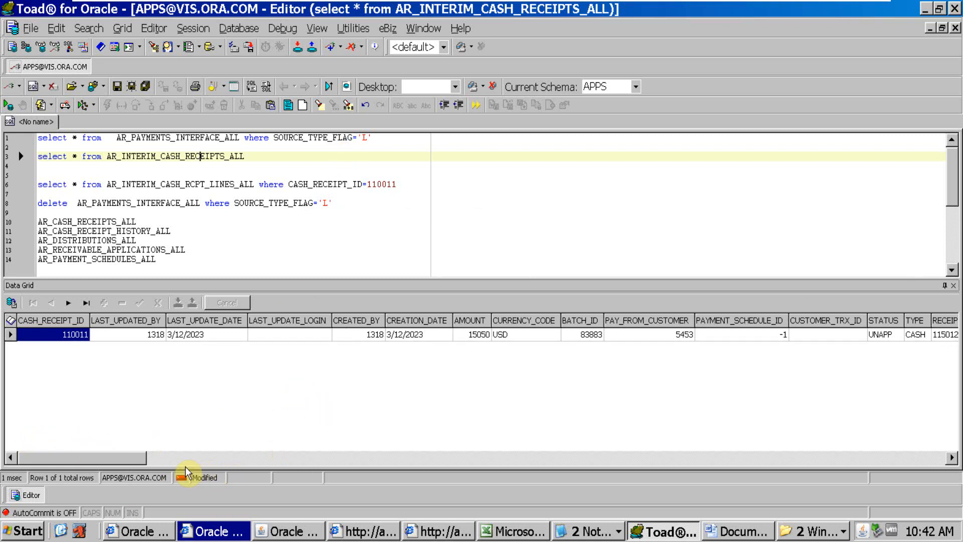
left_click(139, 459)
left_click_drag(140, 459, 198, 459)
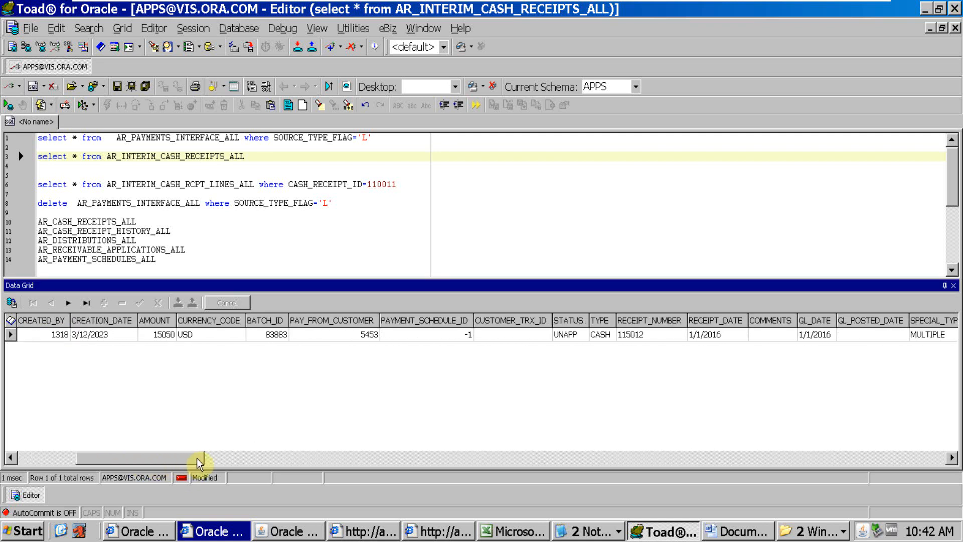
left_click(635, 336)
key("ctrl+c")
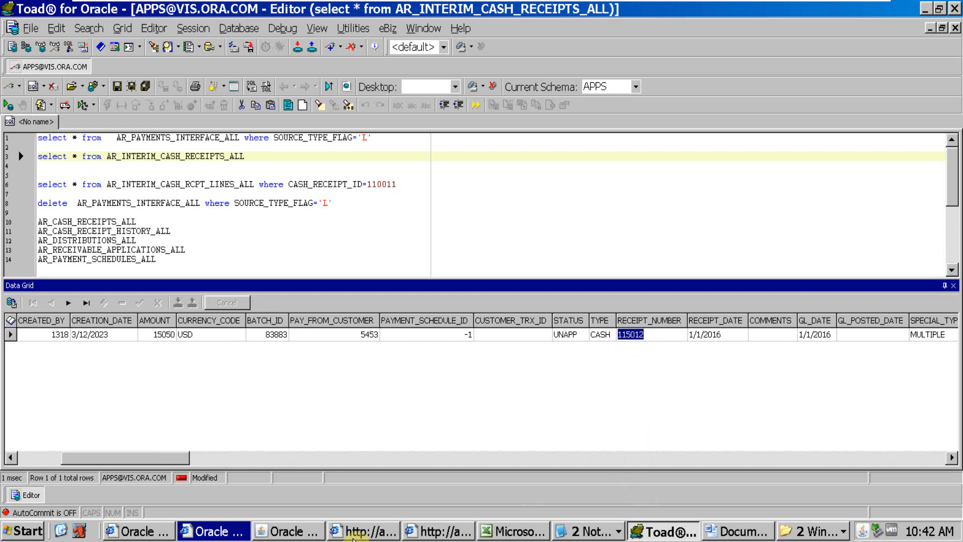
left_click(594, 532)
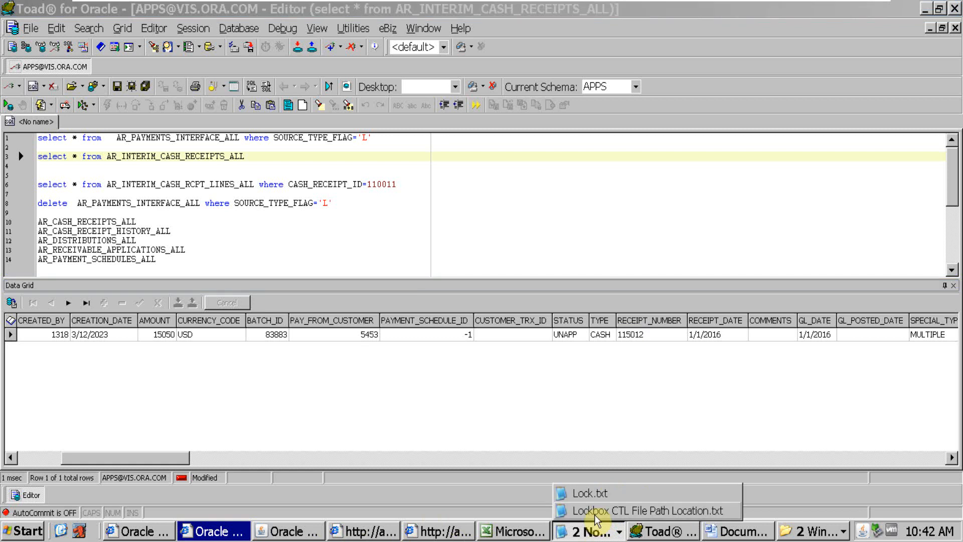
left_click(589, 493)
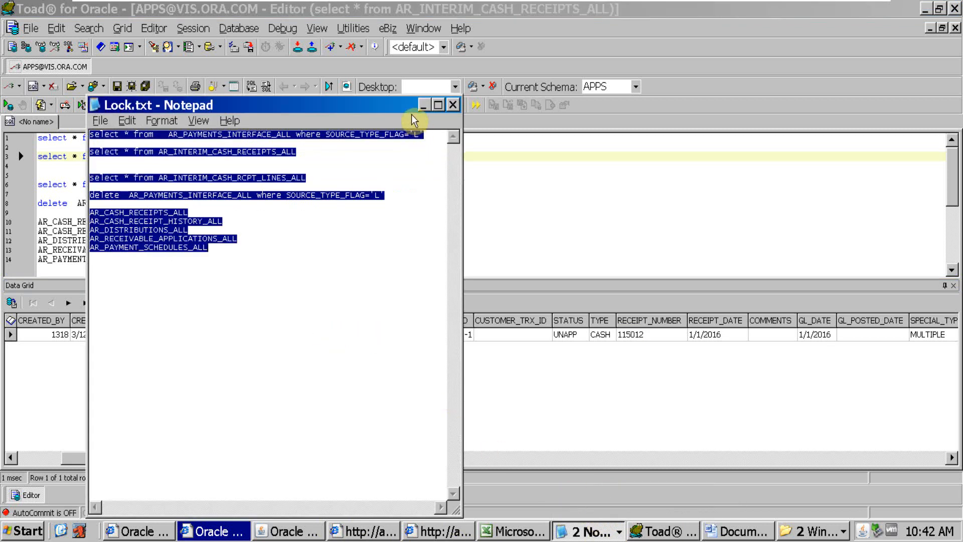
left_click(423, 105)
left_click(597, 530)
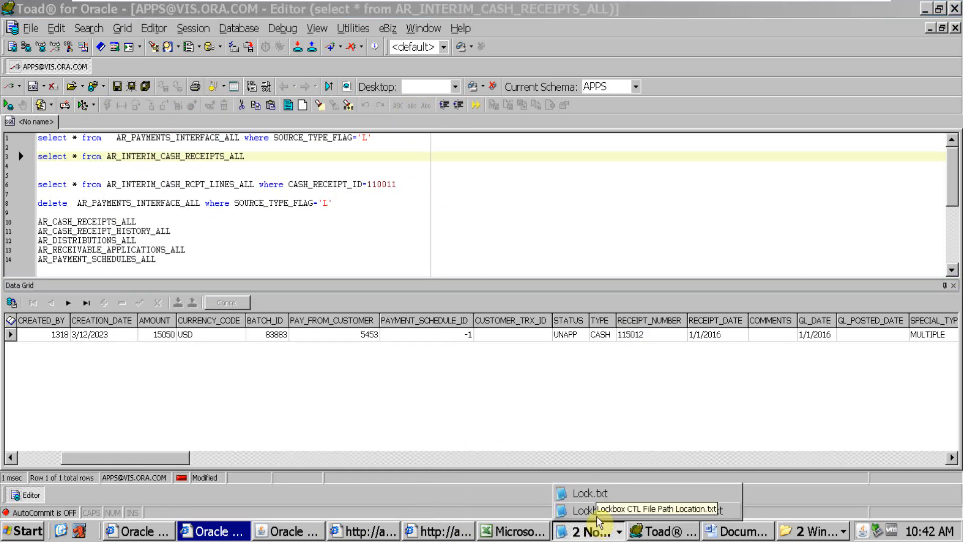
Open Lockbox_Testing_1.dat from the desktop in a maximized window and highlight receipt number 115012 in the record starting with 6
key("super+d")
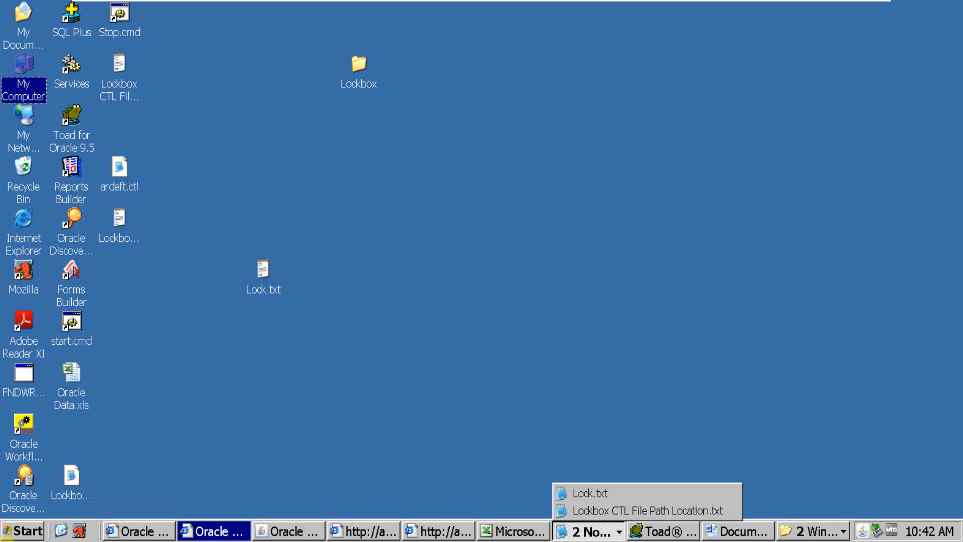
left_click(94, 482)
double_click(72, 480)
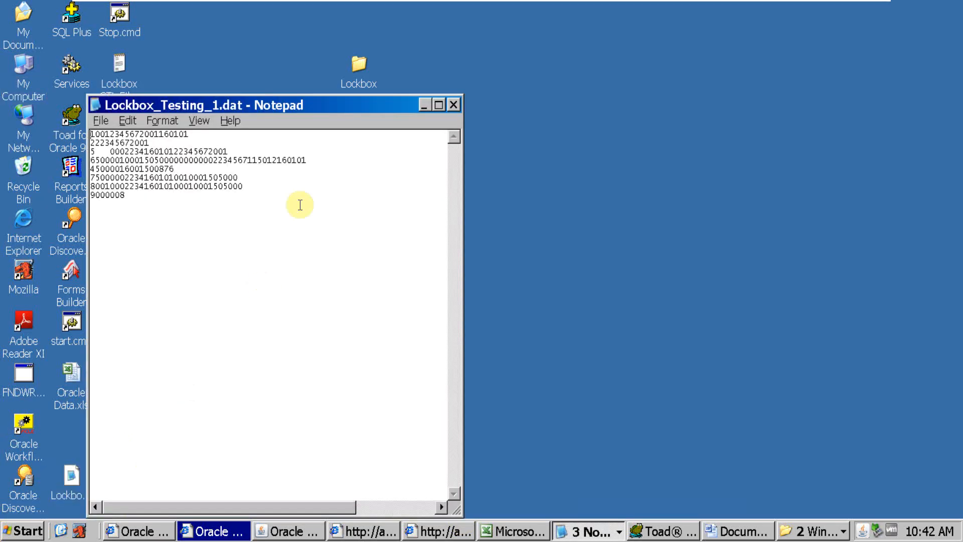
left_click(436, 105)
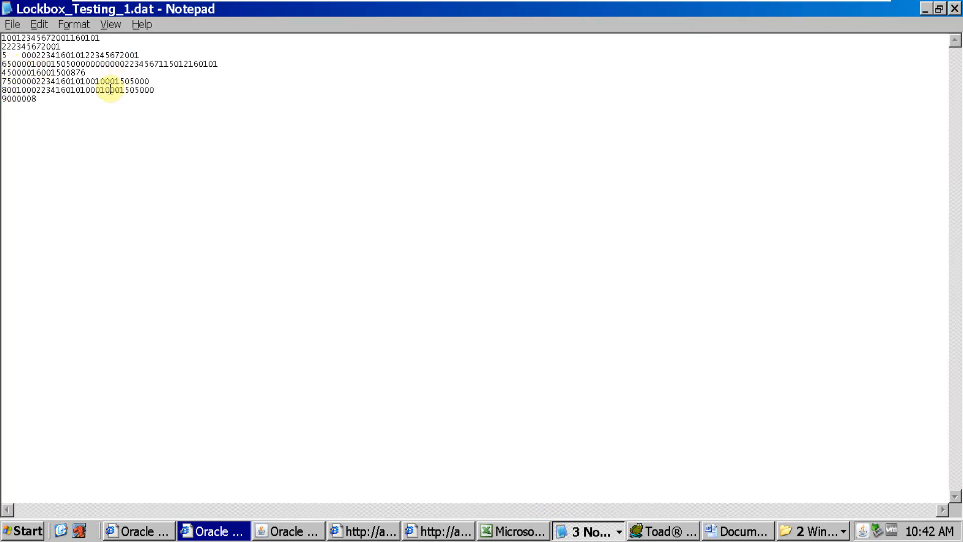
left_click_drag(51, 64, 68, 62)
left_click_drag(67, 62, 189, 68)
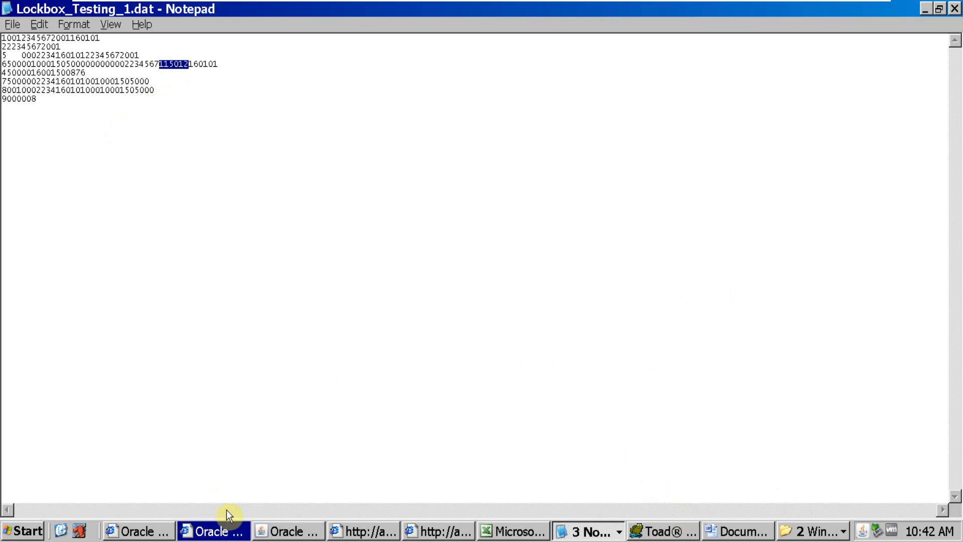
Switch to Oracle Applications, find receipt number 115012, and check its receipt date and applied balance
left_click(312, 530)
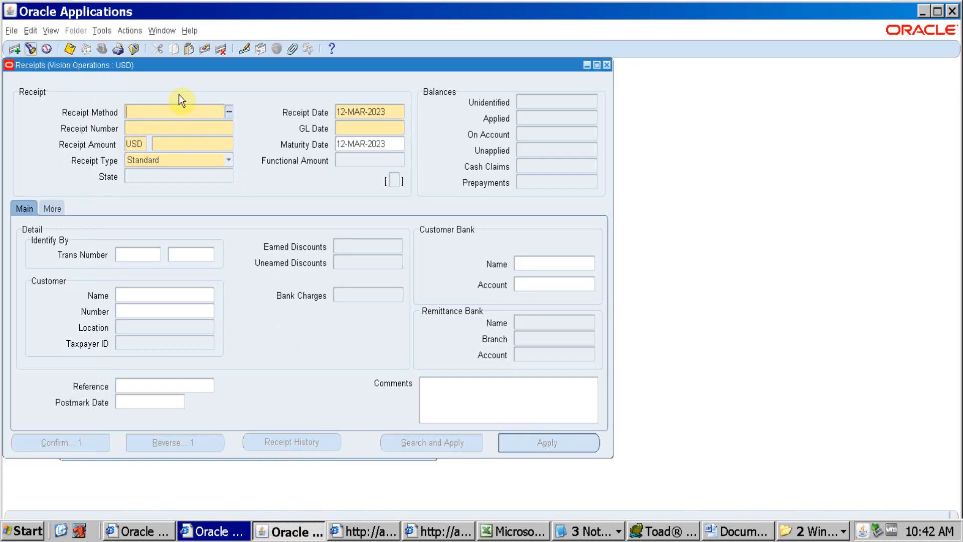
left_click(215, 127)
key("ctrl+v")
key("Tab")
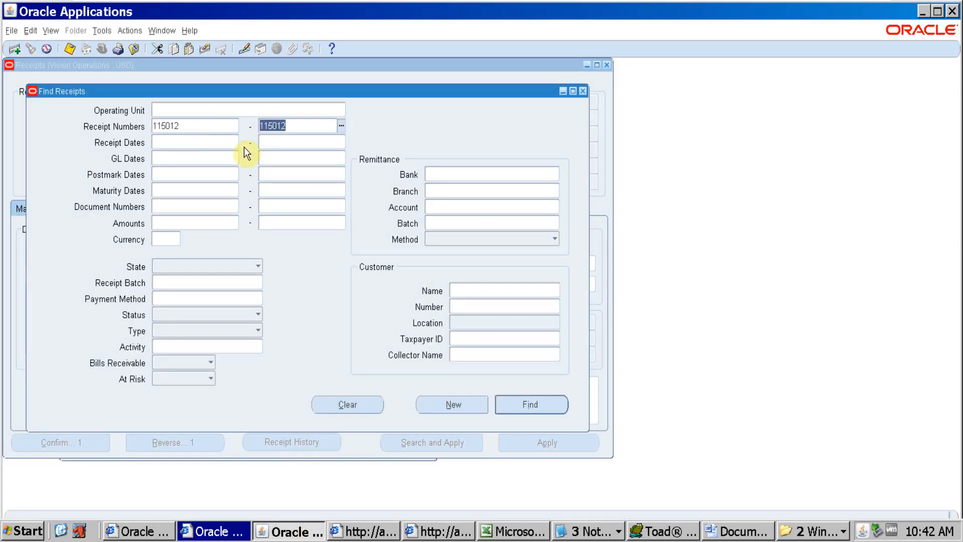
left_click(549, 406)
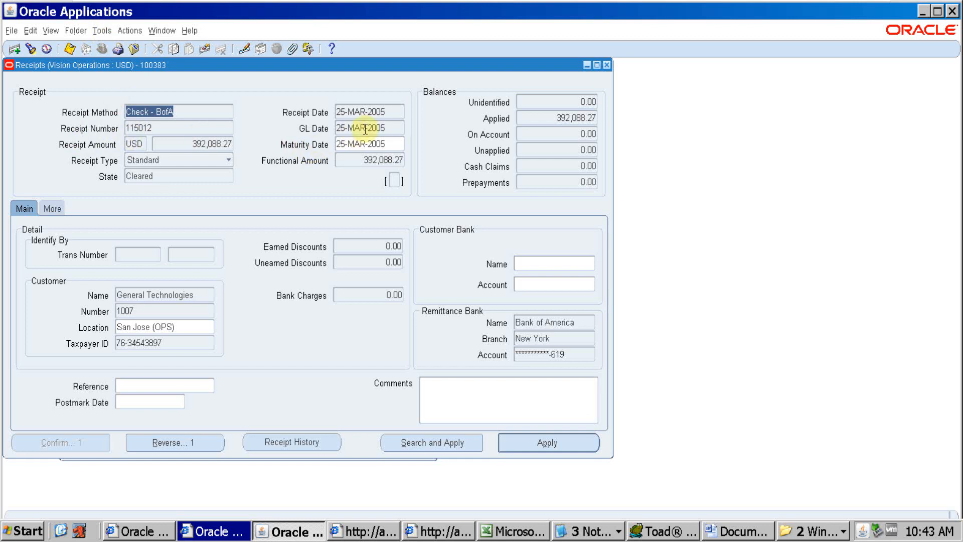
left_click_drag(404, 111, 312, 115)
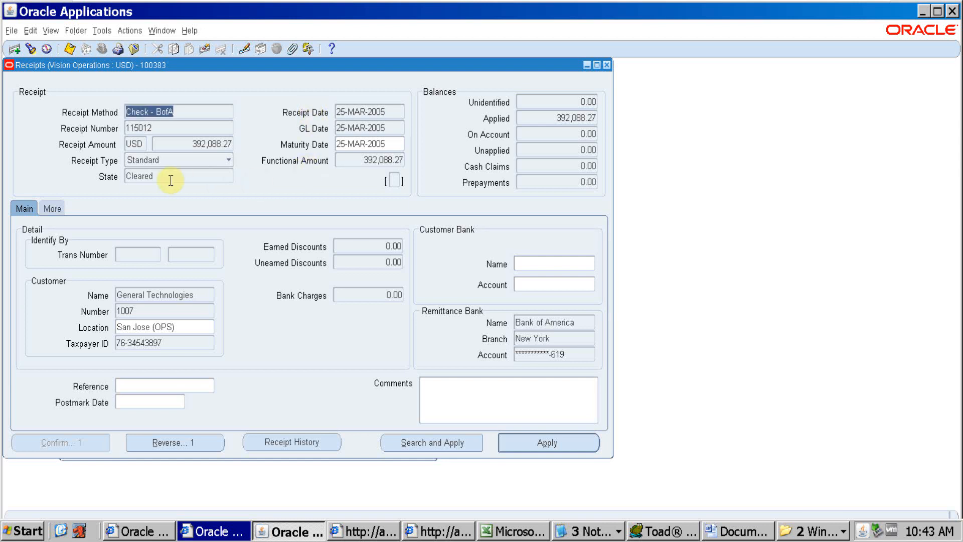
left_click(560, 120)
Close the Receipts form and open Submit Lockbox Processing from the Navigator
key("F4")
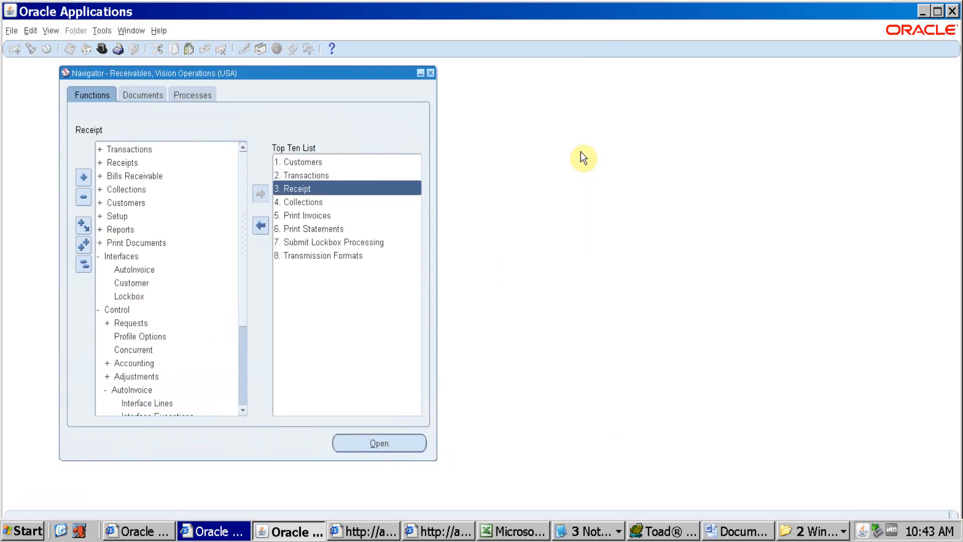
double_click(332, 242)
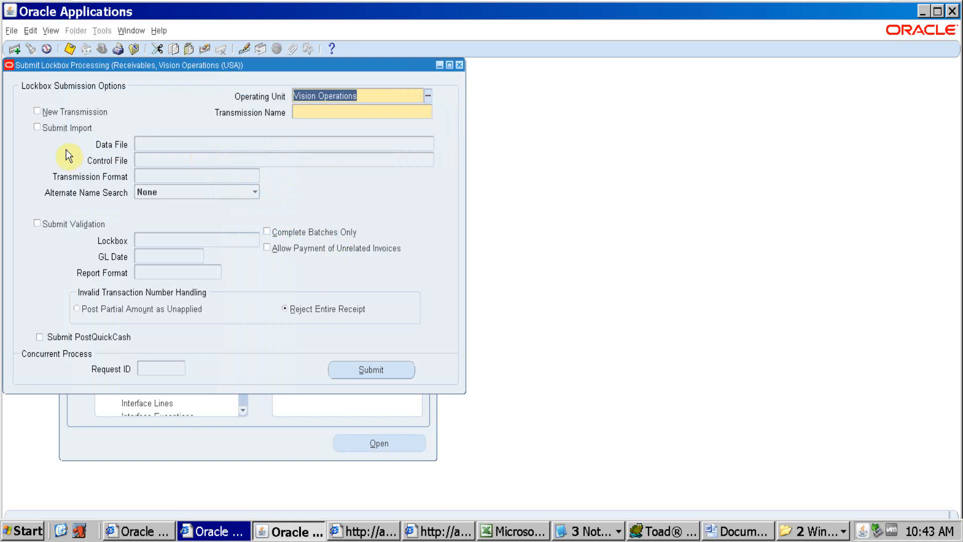
Submit lockbox processing for transmission US_Lockbox_1 with the Submit PostQuickCash option enabled
left_click(419, 113)
left_click(517, 532)
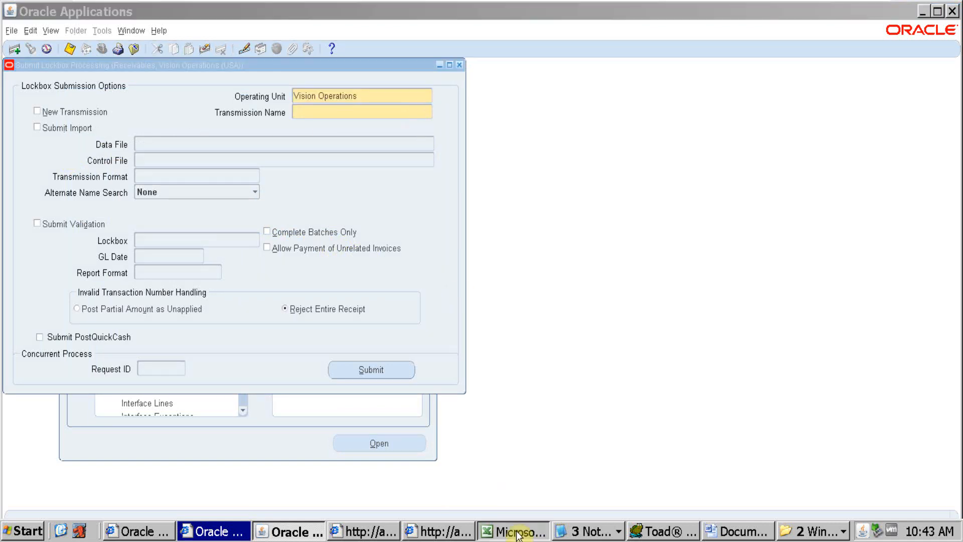
key("alt+Tab")
key("ctrl+v")
key("Tab")
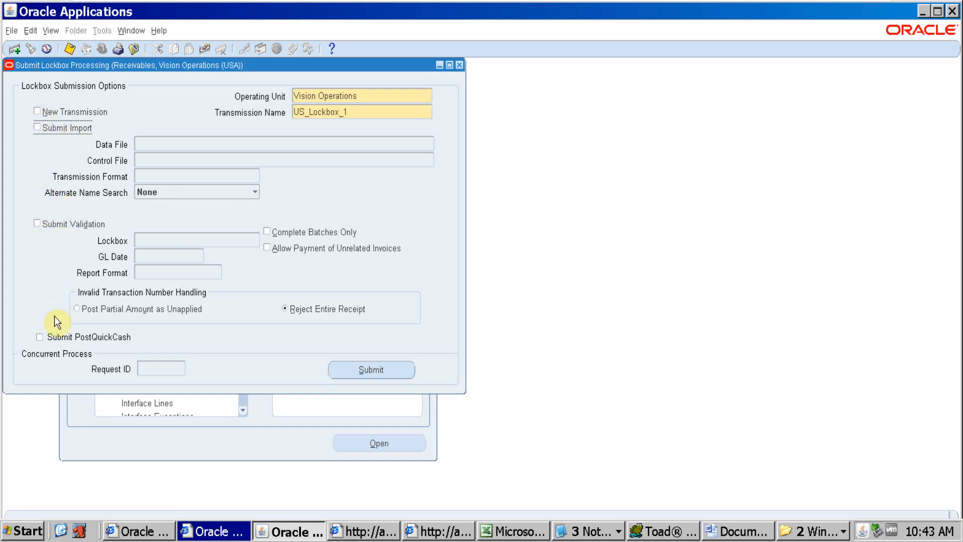
left_click(43, 338)
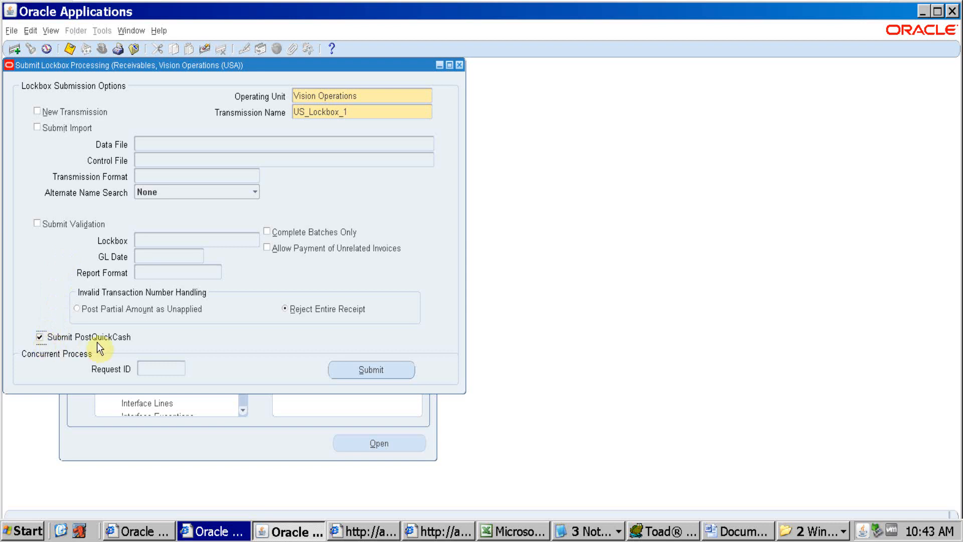
left_click(395, 366)
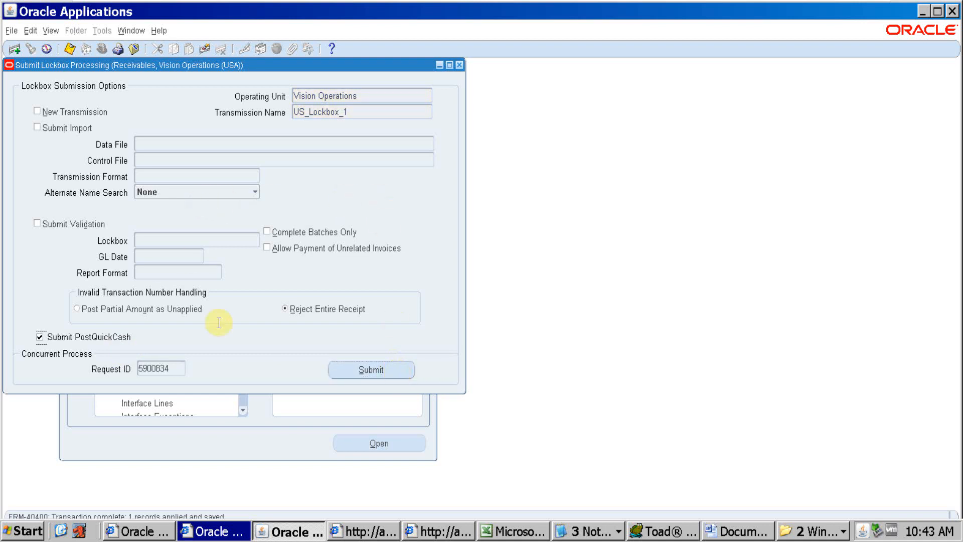
Open the concurrent requests list and keep refreshing it to monitor the newest Process Lockboxes request
key("alt+v")
key("q")
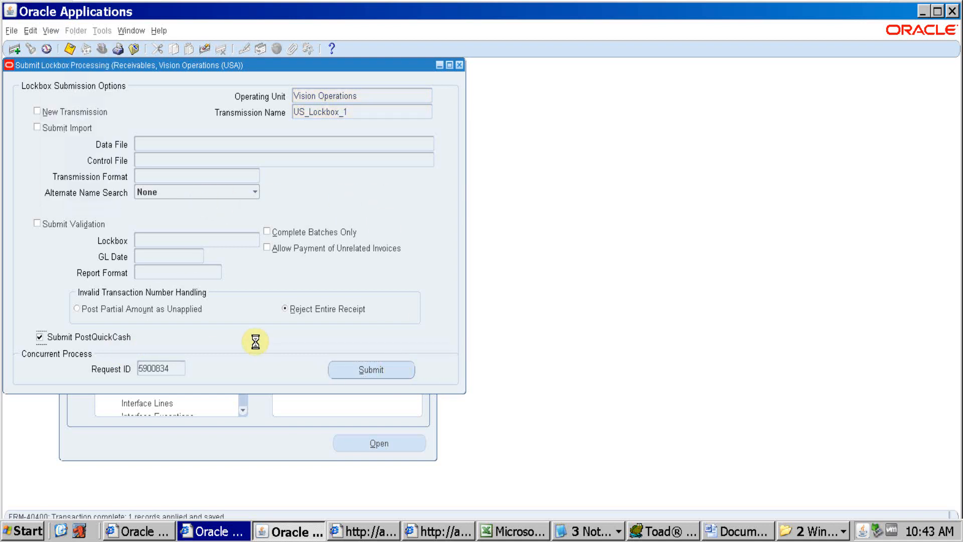
left_click(76, 92)
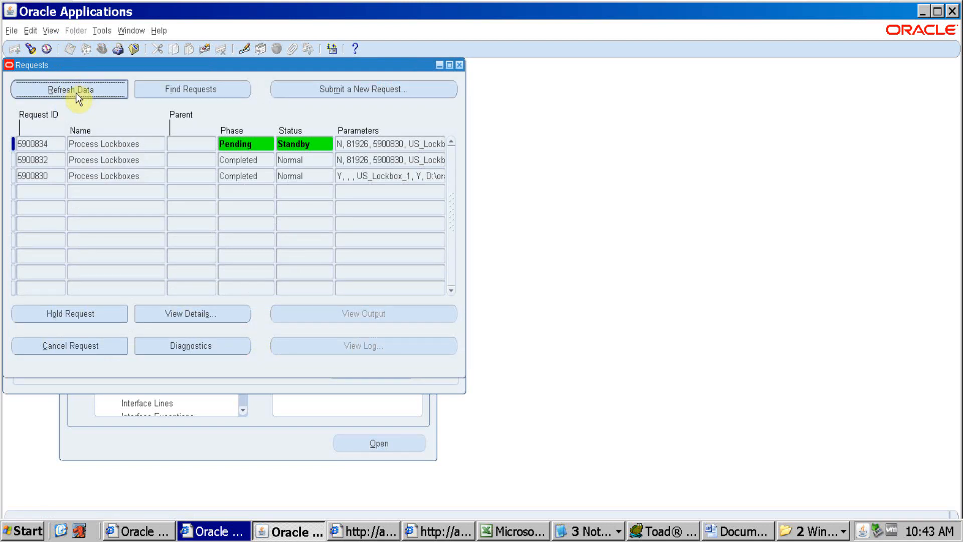
left_click(76, 92)
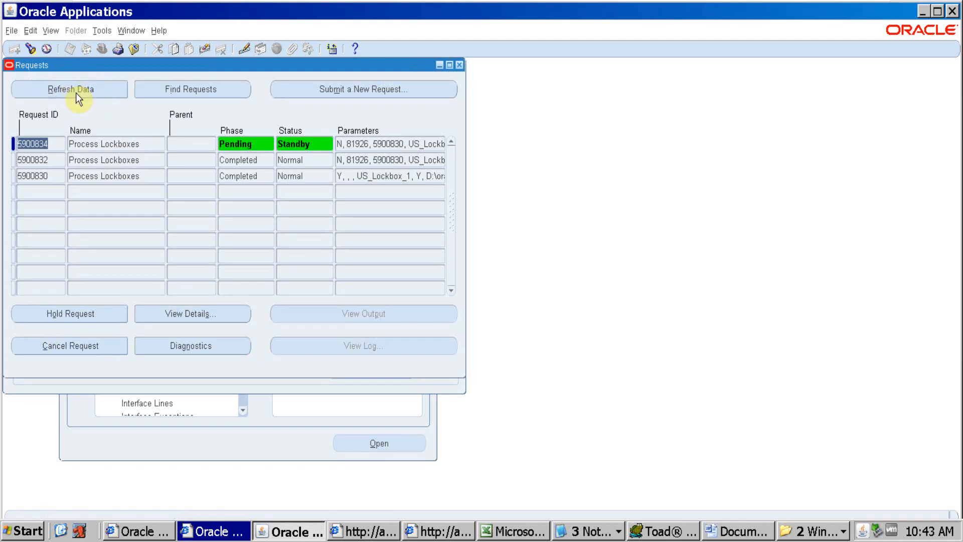
left_click(76, 92)
left_click(76, 92)
left_click(76, 93)
left_click(76, 92)
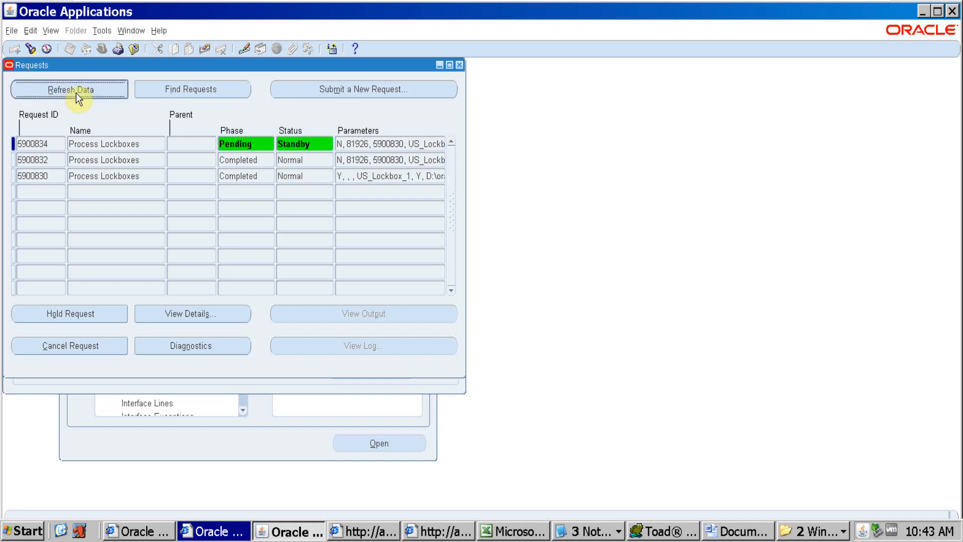
left_click(76, 92)
left_click(76, 92)
left_click(76, 92)
left_click(76, 92)
left_click(76, 93)
left_click(76, 93)
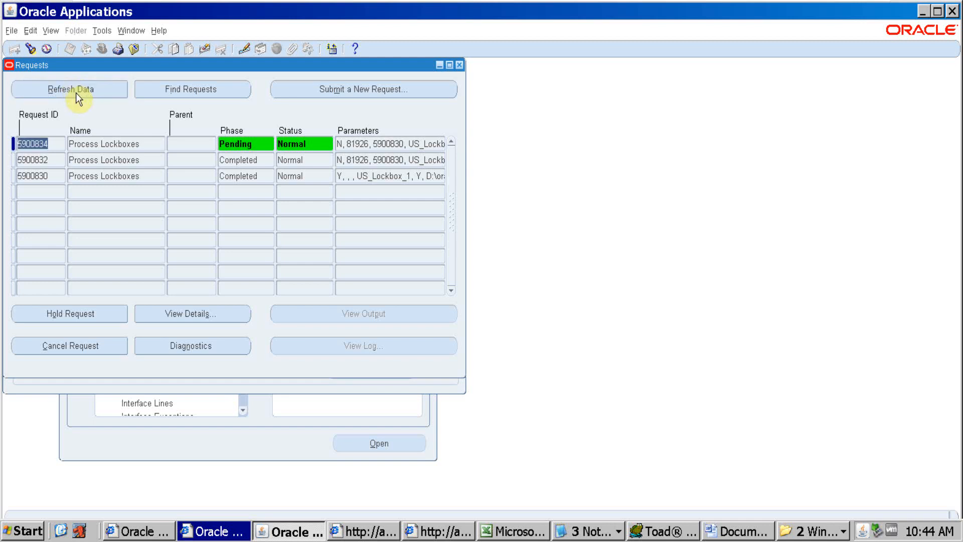
left_click(77, 92)
left_click(76, 92)
left_click(76, 93)
Switch to Toad, review the payment interface and interim receipt queries, and highlight the table name AR_CASH_RECEIPTS_ALL
left_click(665, 532)
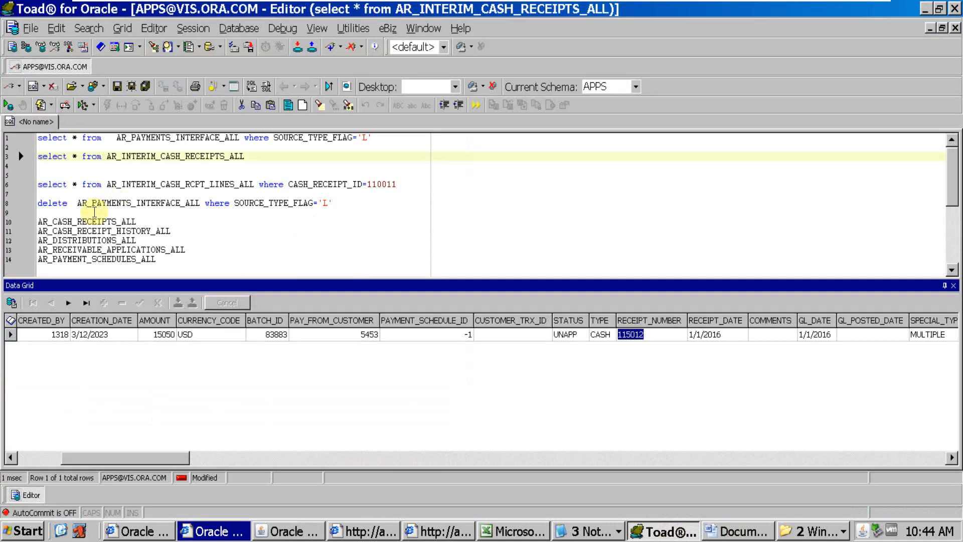
left_click(121, 137)
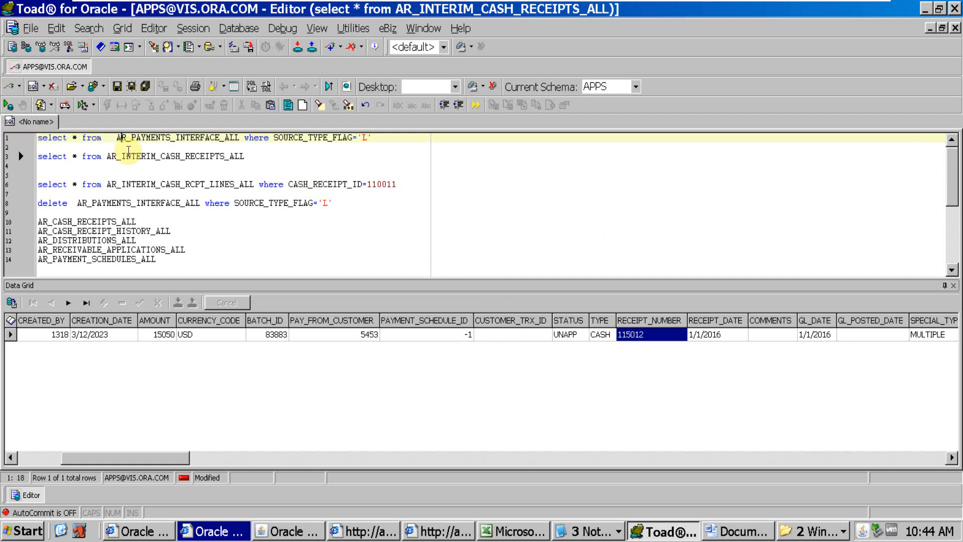
left_click(135, 156)
left_click(155, 184)
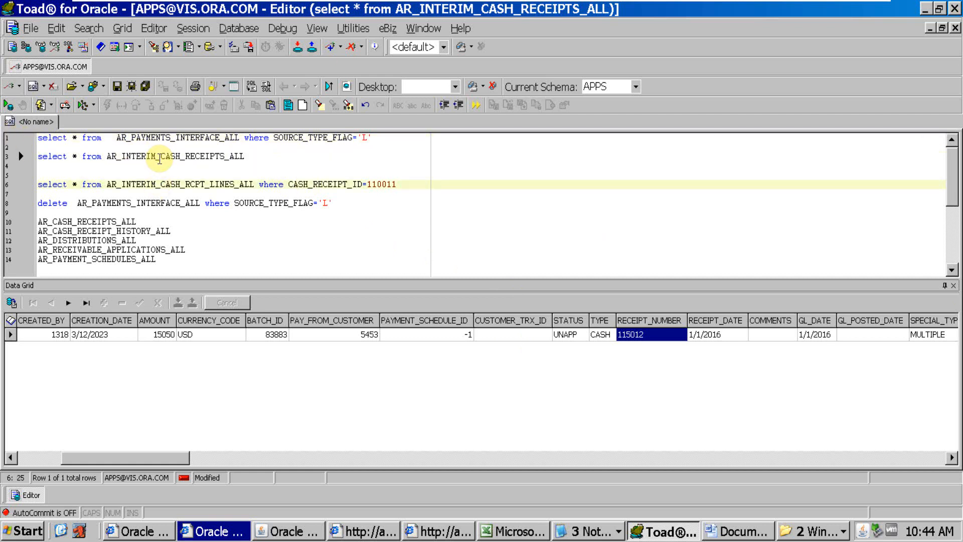
left_click(160, 157)
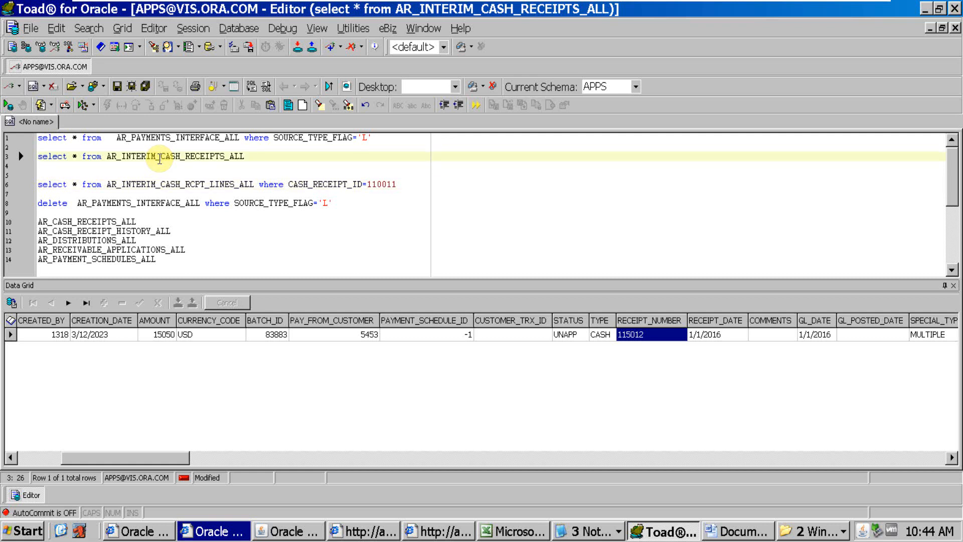
left_click_drag(136, 221, 36, 221)
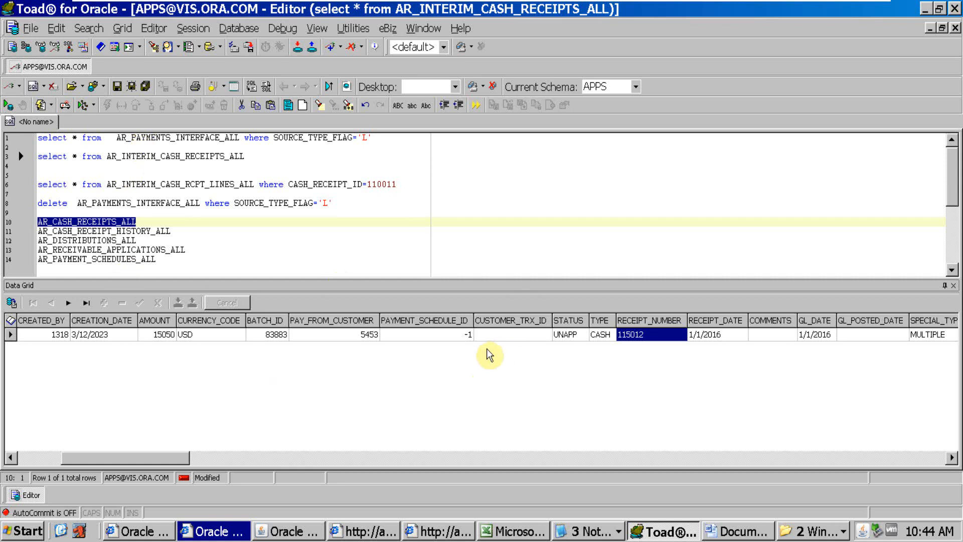
Switch to Oracle Applications, refresh the requests, open the newest request's output maximized, and highlight invoice 500876 in the Post QuickCash Execution Report
key("alt+Tab")
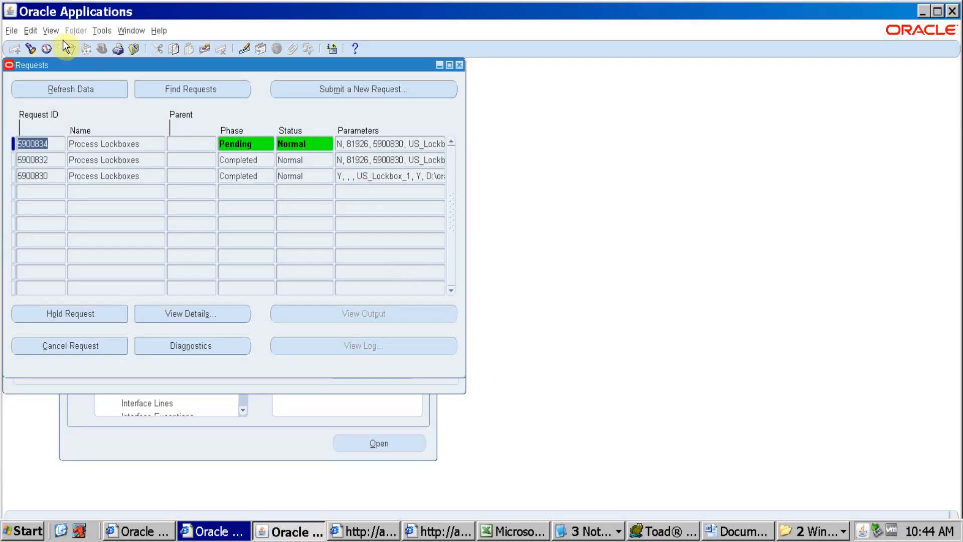
left_click(67, 87)
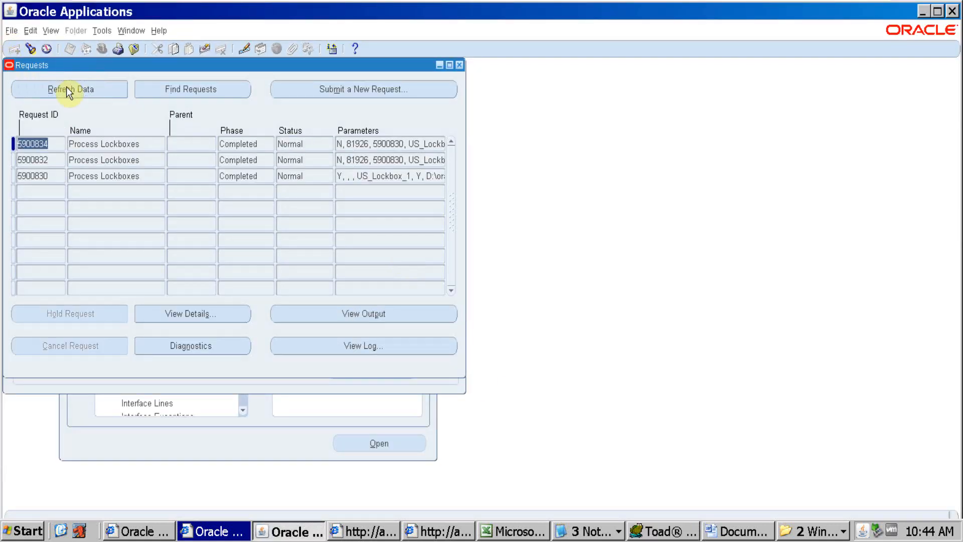
left_click(367, 311)
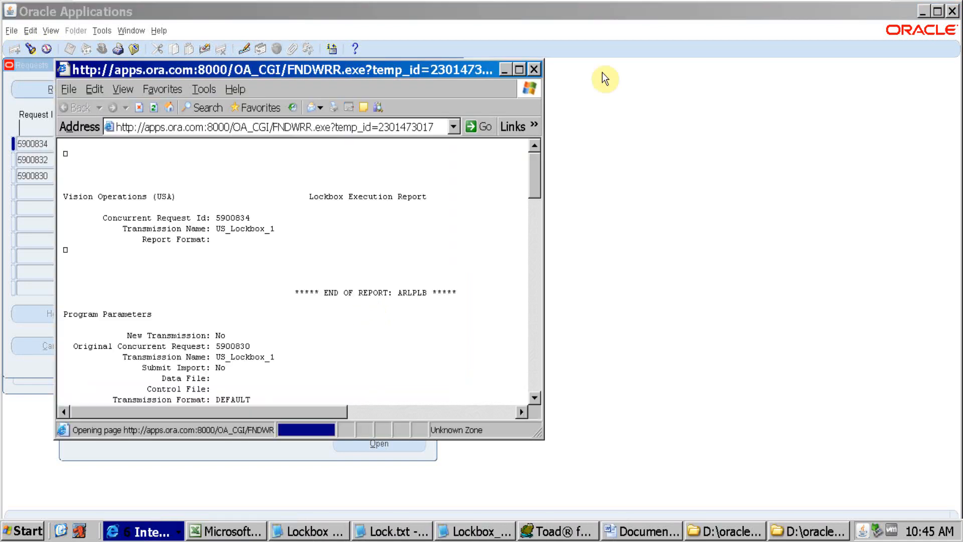
left_click(521, 70)
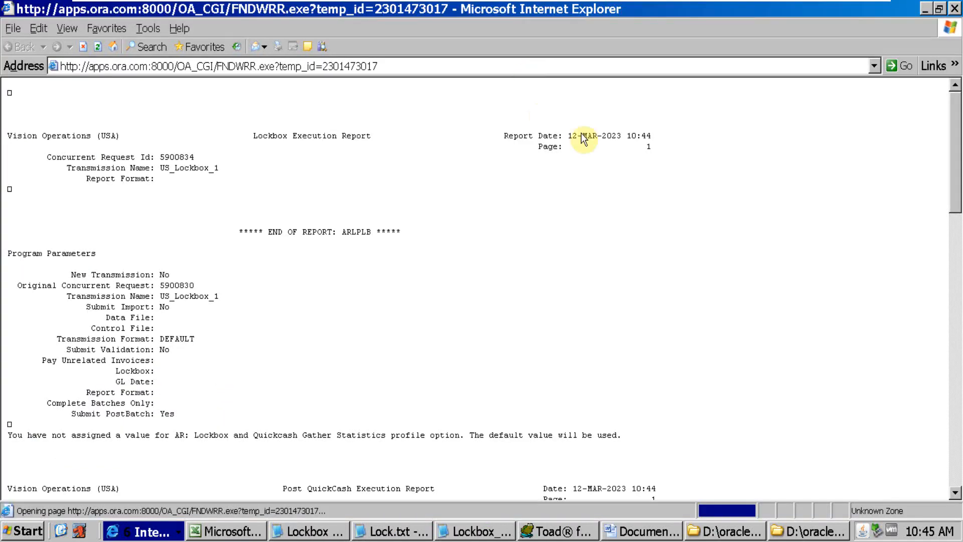
left_click_drag(958, 123, 953, 210)
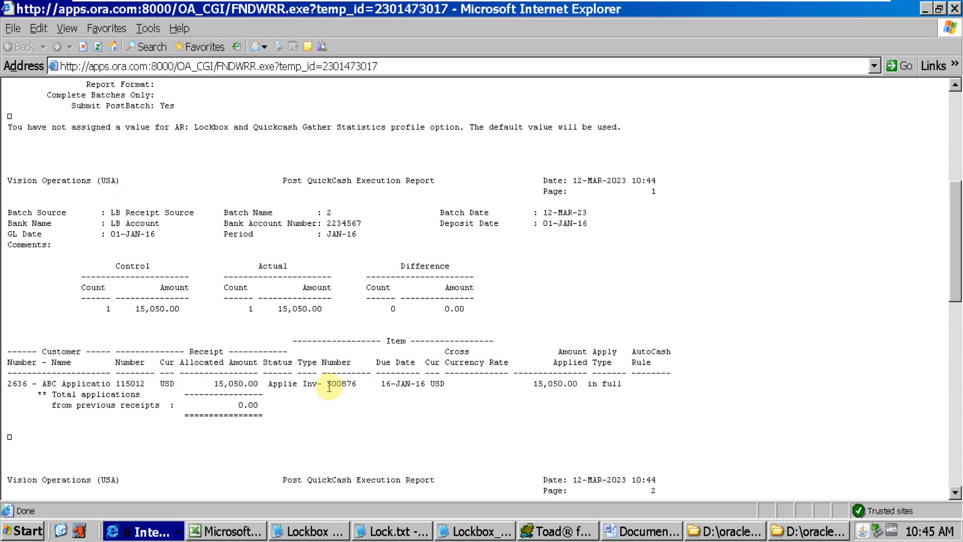
double_click(350, 384)
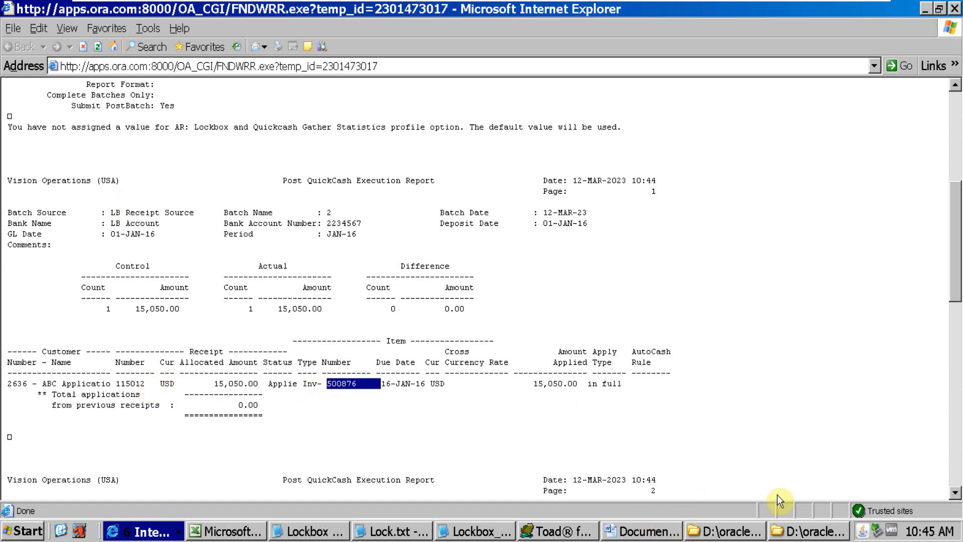
Return to Oracle Applications, close the Requests and lockbox forms, and open the Receipts form from the Navigator
left_click(149, 530)
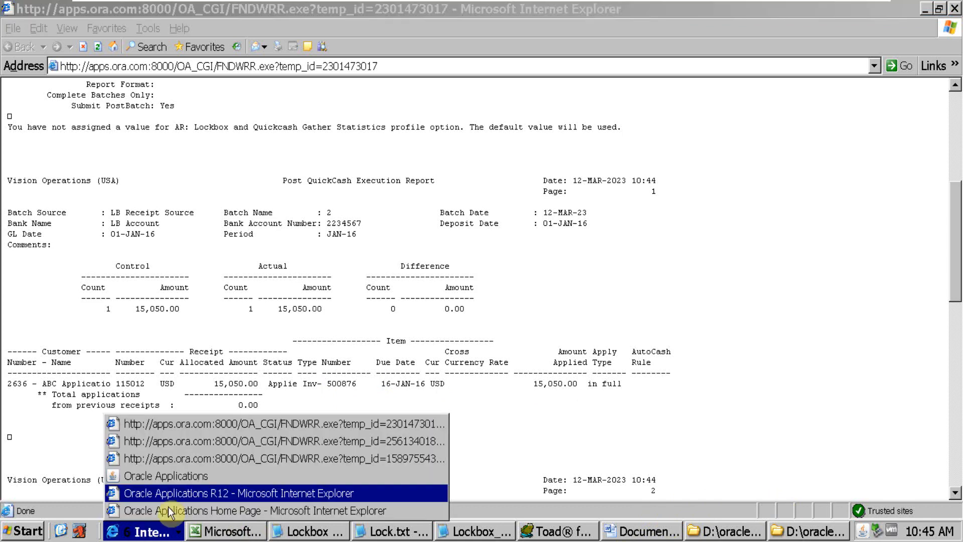
left_click(191, 475)
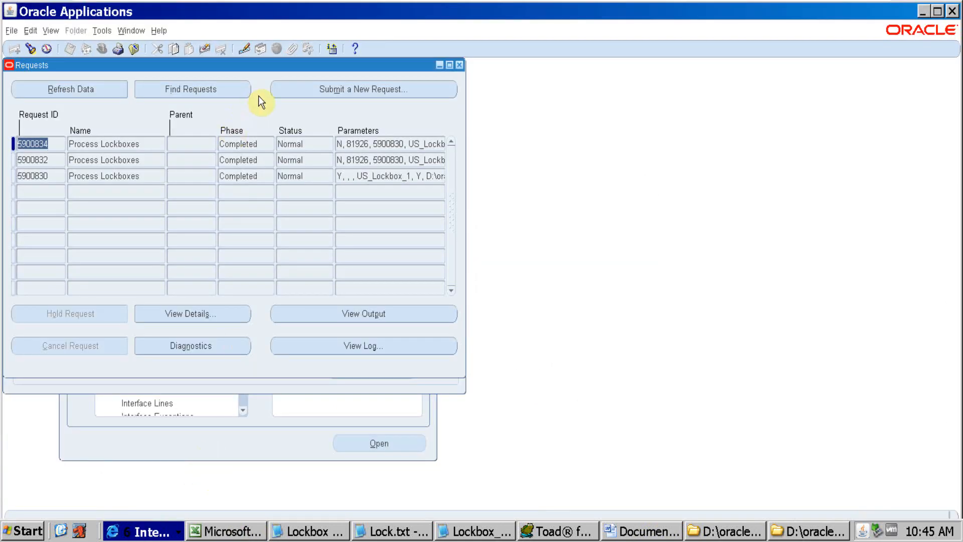
key("F4")
key("F4")
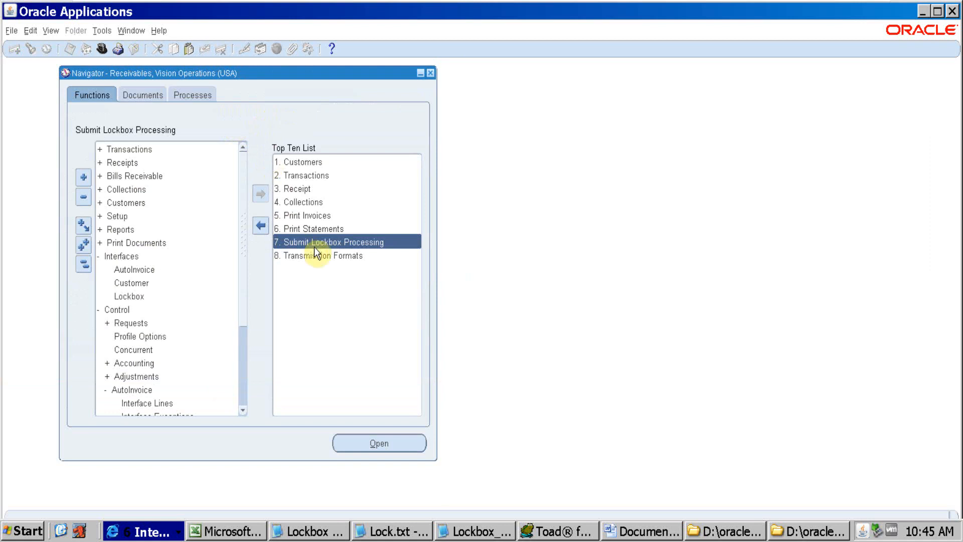
double_click(303, 189)
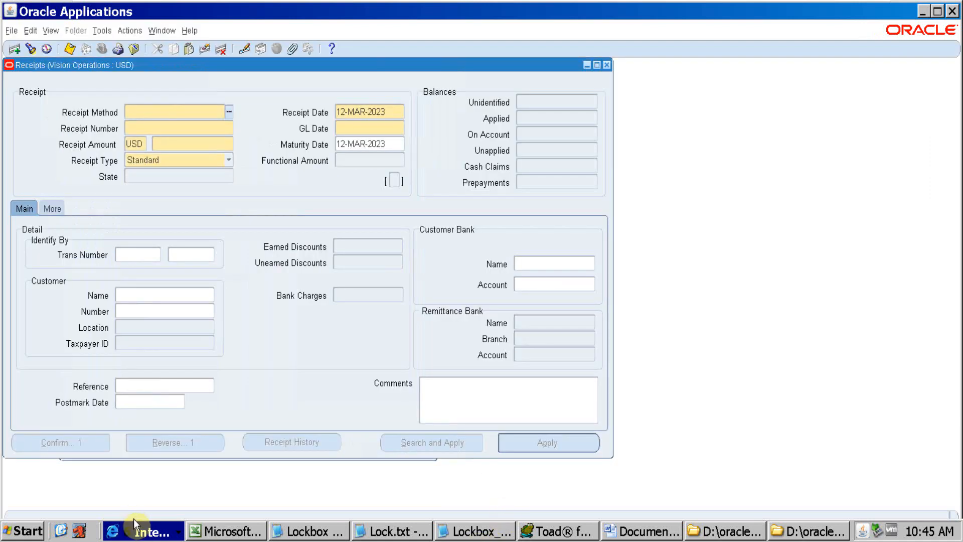
Switch to the Post QuickCash Execution Report and select receipt number 115012 in the customer's receipt line
key("alt+Tab")
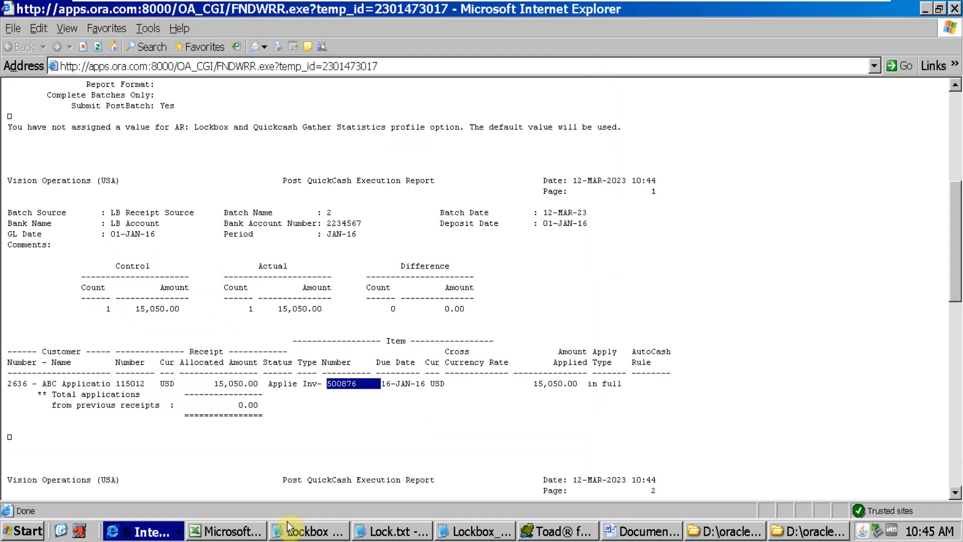
left_click(260, 418)
double_click(131, 383)
left_click(154, 397)
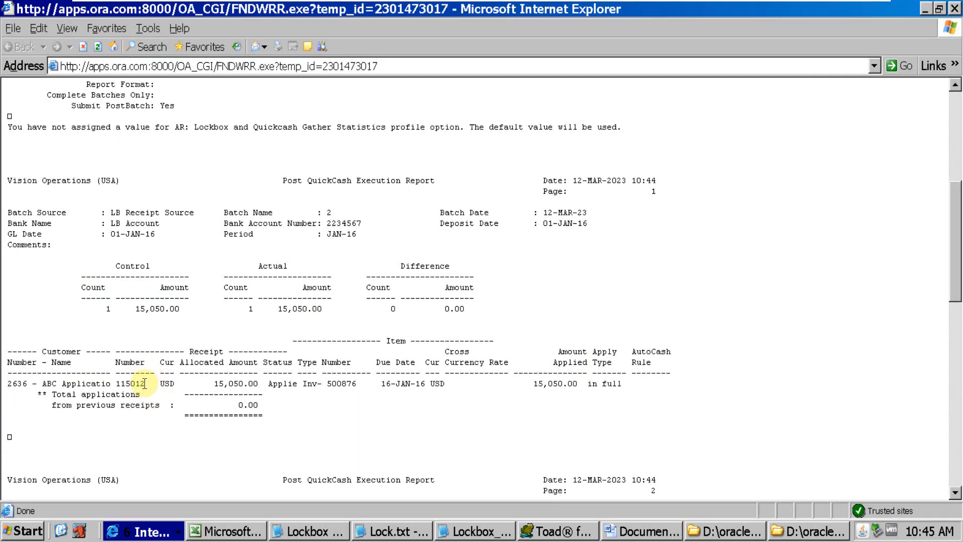
left_click_drag(145, 384, 117, 386)
Back in the Receipts form, find receipt number 115012 and open the result dated 01-JAN-2016
key("alt+Tab")
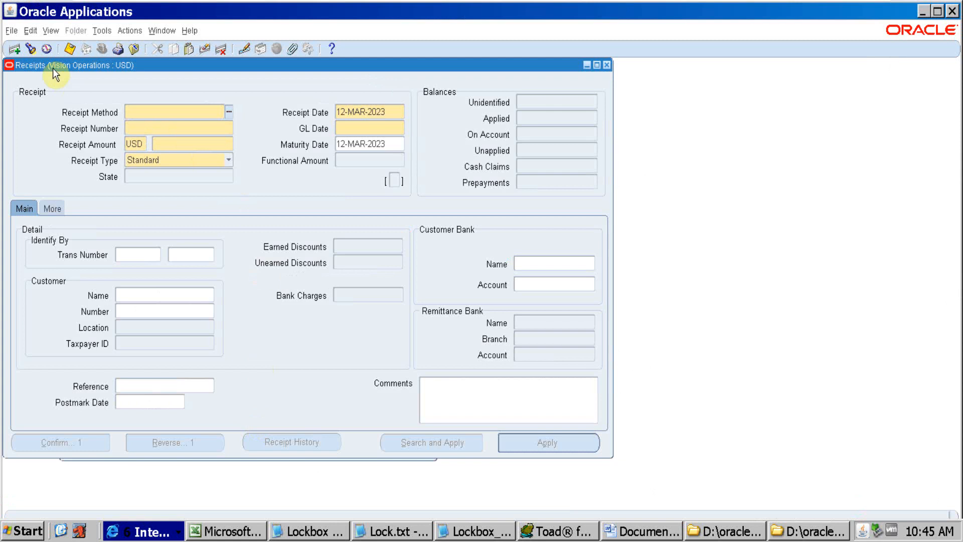
left_click(28, 52)
left_click(190, 125)
type("115012")
key("Tab")
key("Return")
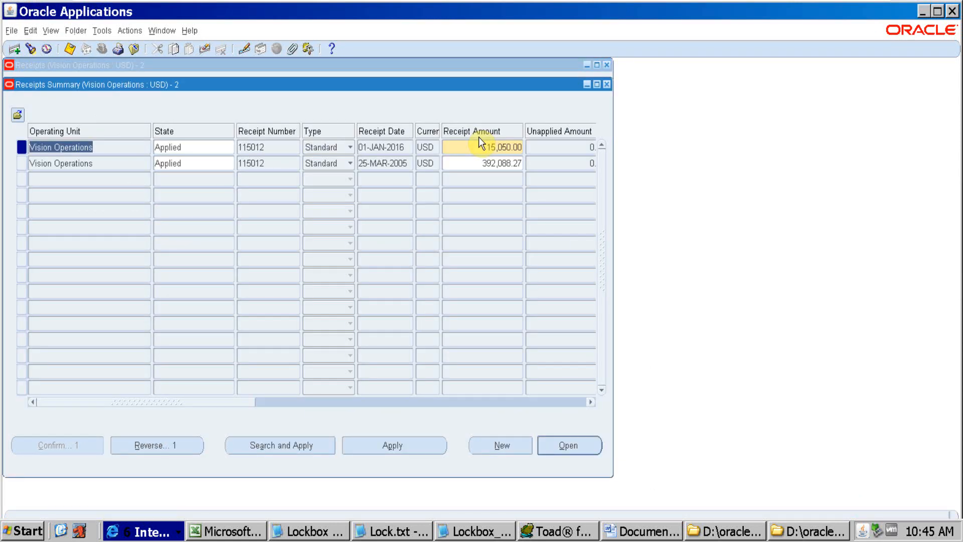
left_click(391, 149)
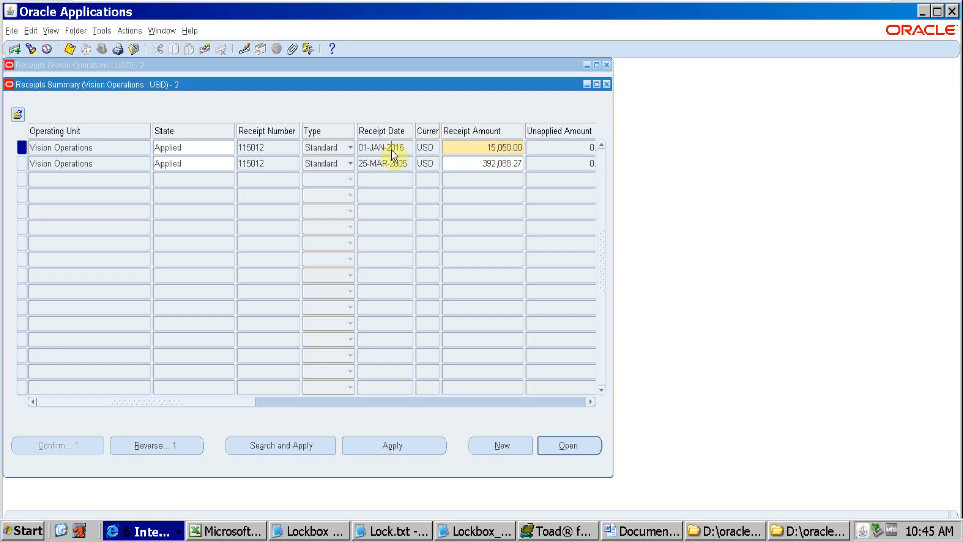
left_click(563, 443)
Check the opened receipt's method, amount, customer name, remittance bank and applied balance
left_click(178, 113)
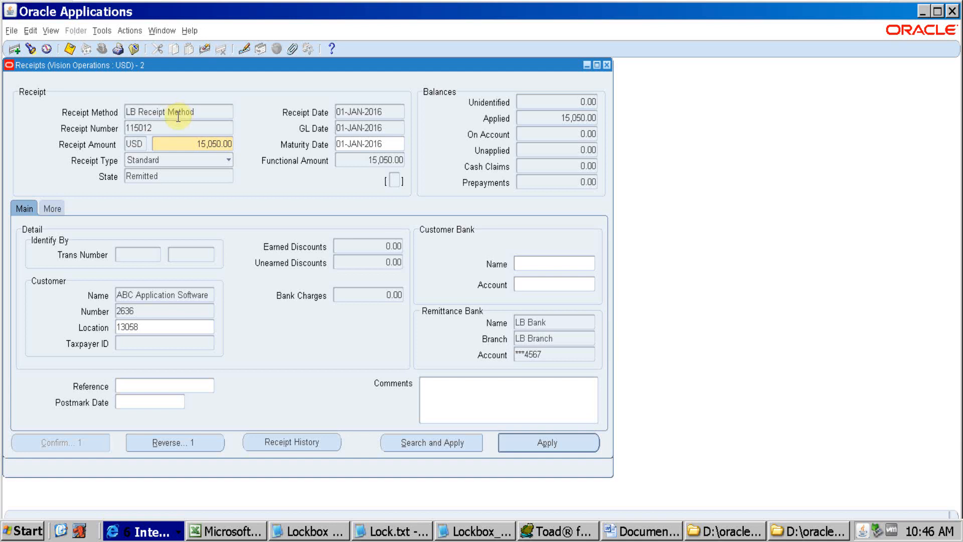
triple_click(178, 114)
left_click_drag(198, 145, 294, 145)
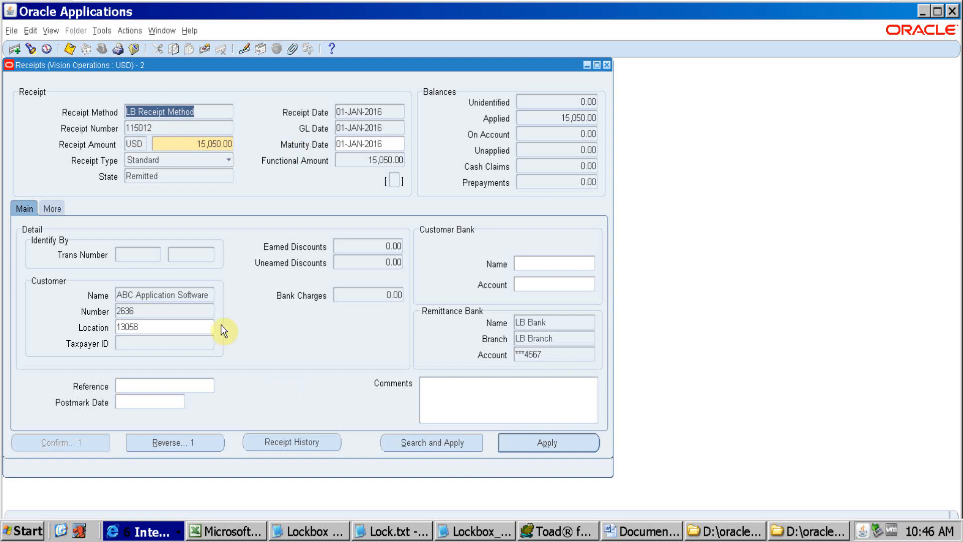
left_click(183, 298)
left_click(567, 325)
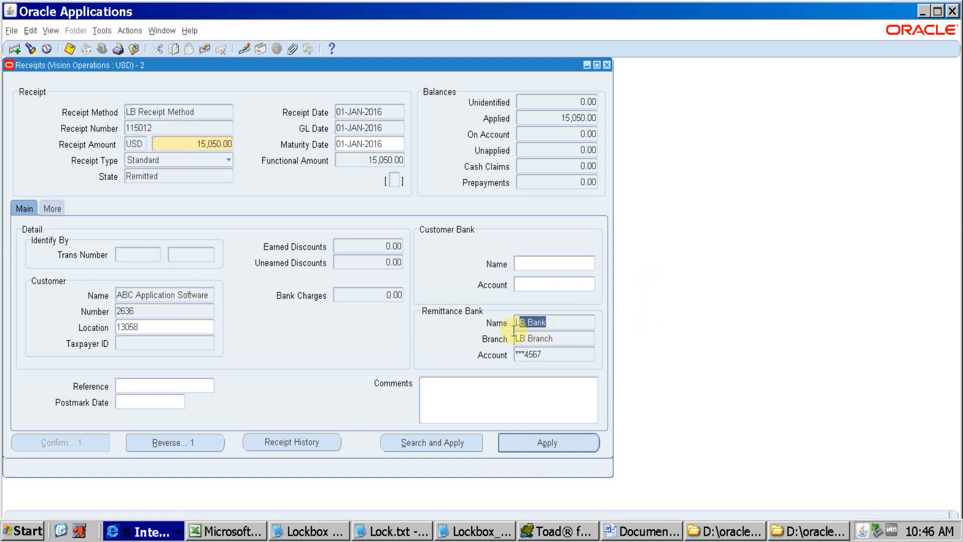
left_click_drag(546, 118, 626, 117)
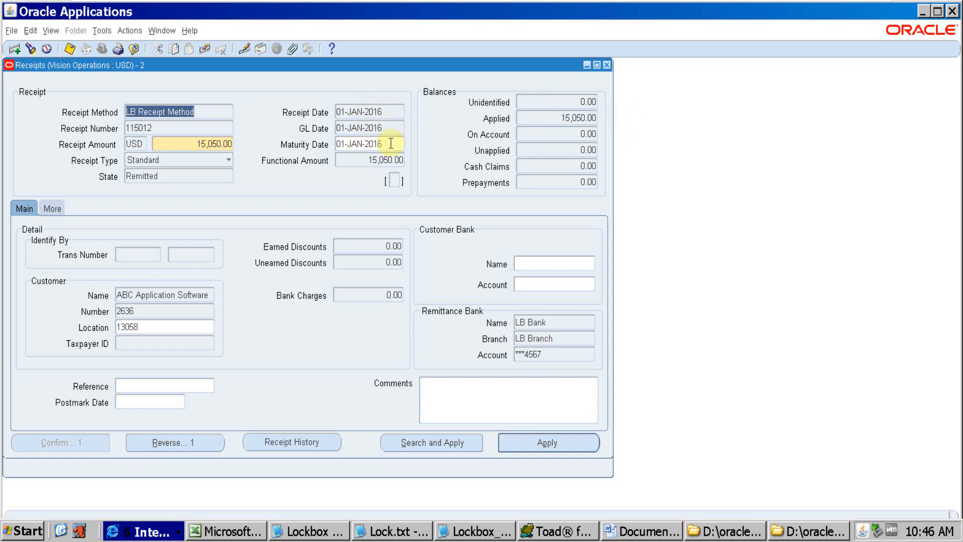
Open the receipt's applications, select invoice number 500876 in the Apply To column, and switch back to the Post QuickCash report
left_click(551, 443)
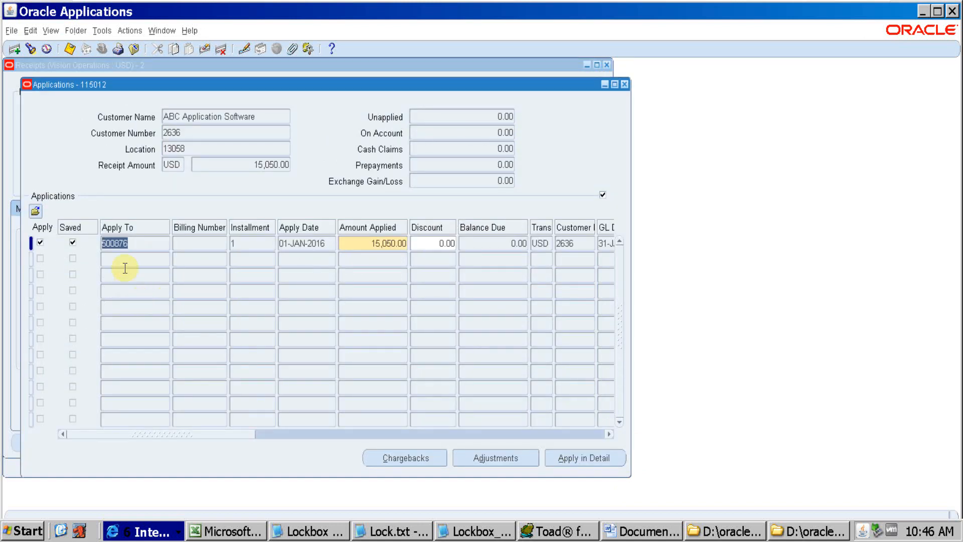
left_click(136, 242)
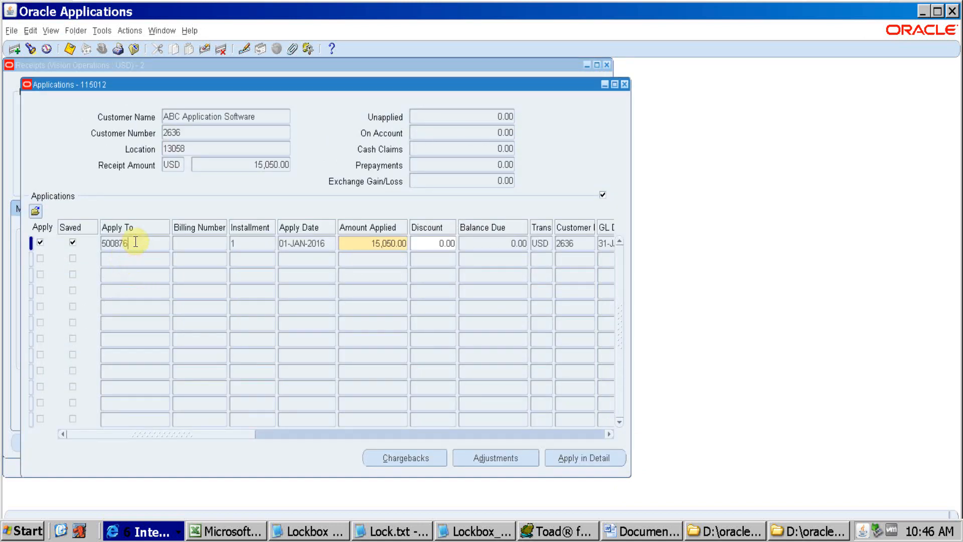
double_click(135, 241)
key("alt+Tab")
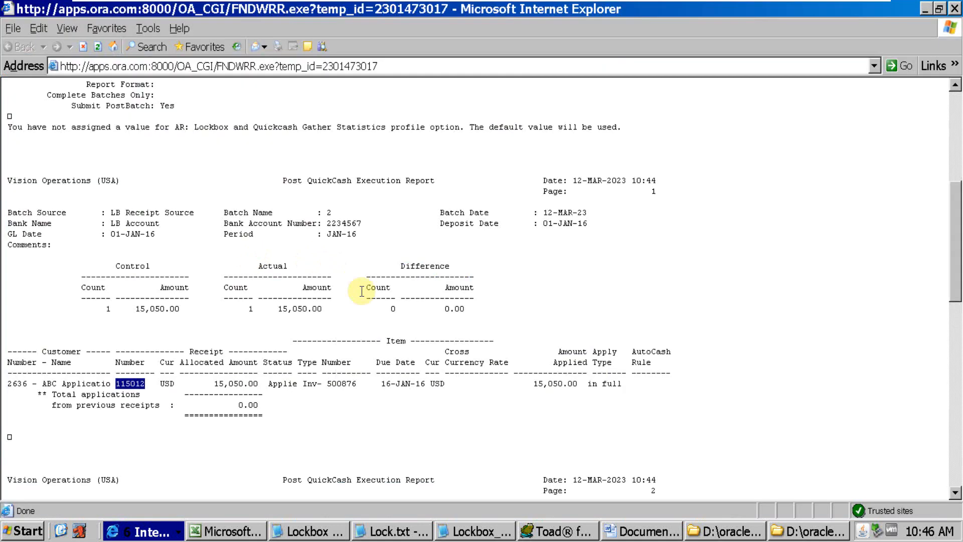
Select invoice number 500876 in the report's item line, return to the receipt's Applications window and close it
left_click_drag(365, 383, 326, 385)
key("alt+Tab")
left_click(145, 246)
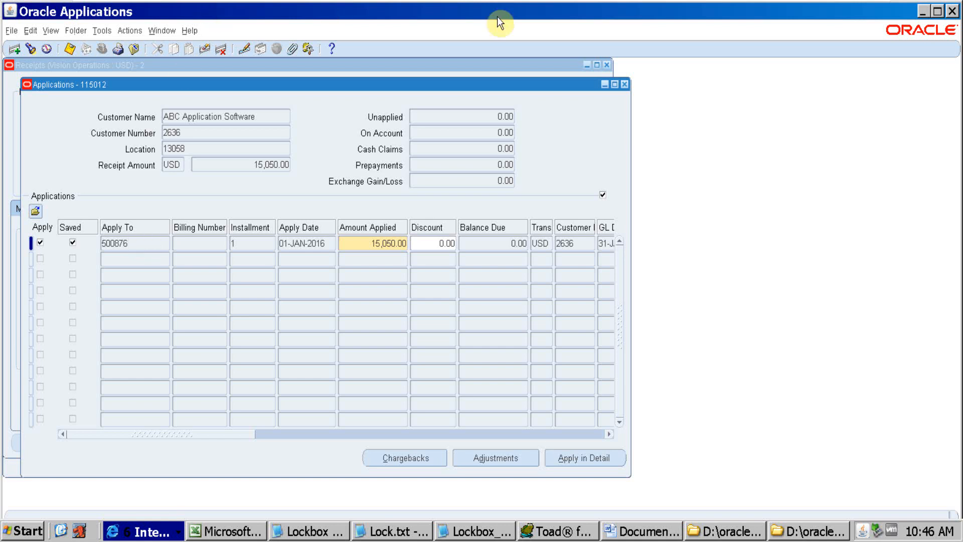
left_click(624, 84)
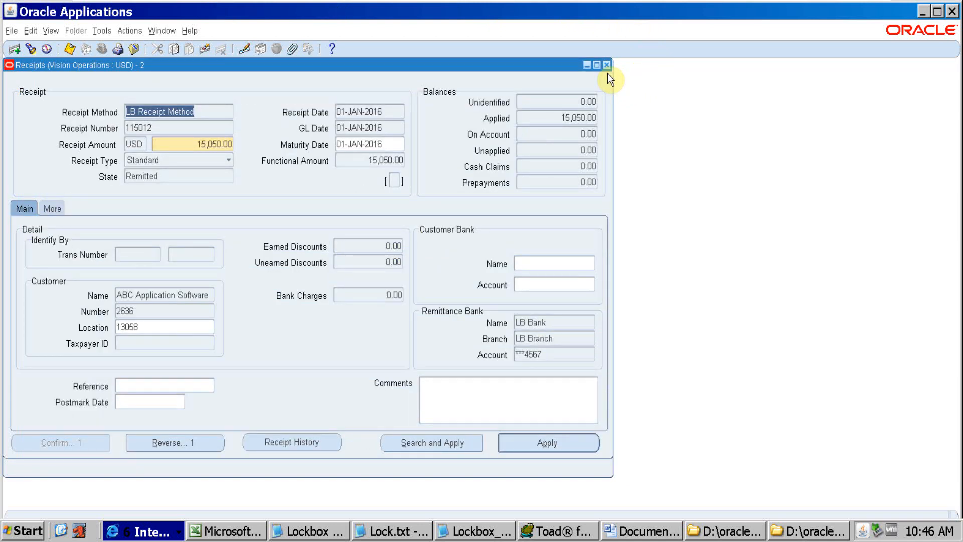
Switch to the Word document and place the cursor in topic 5, the solution to integrate a Lockbox file with any bank
left_click(652, 530)
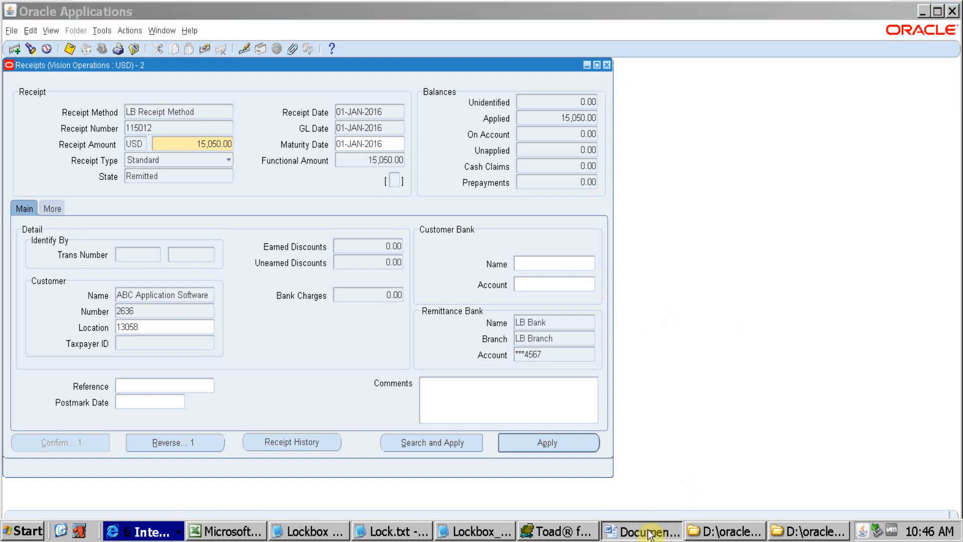
left_click_drag(825, 360, 824, 176)
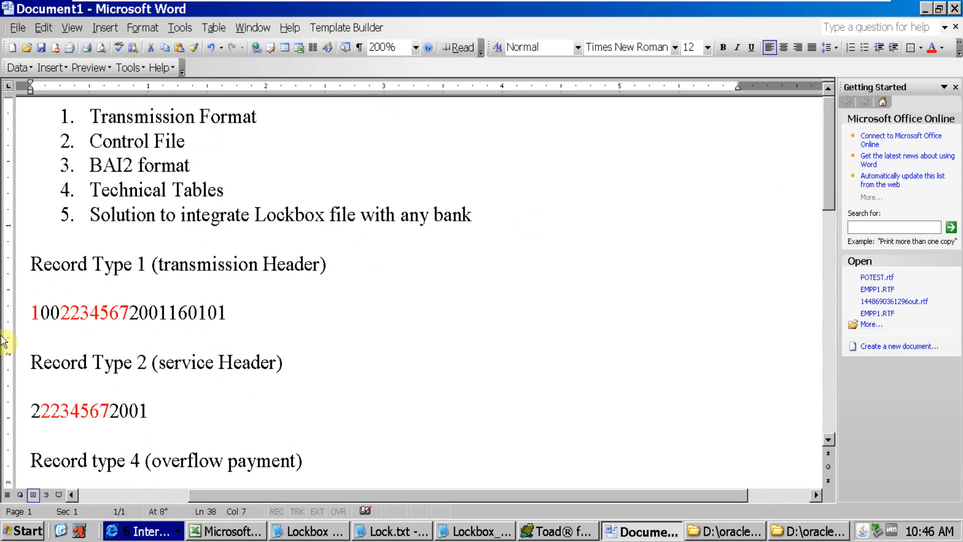
left_click(111, 214)
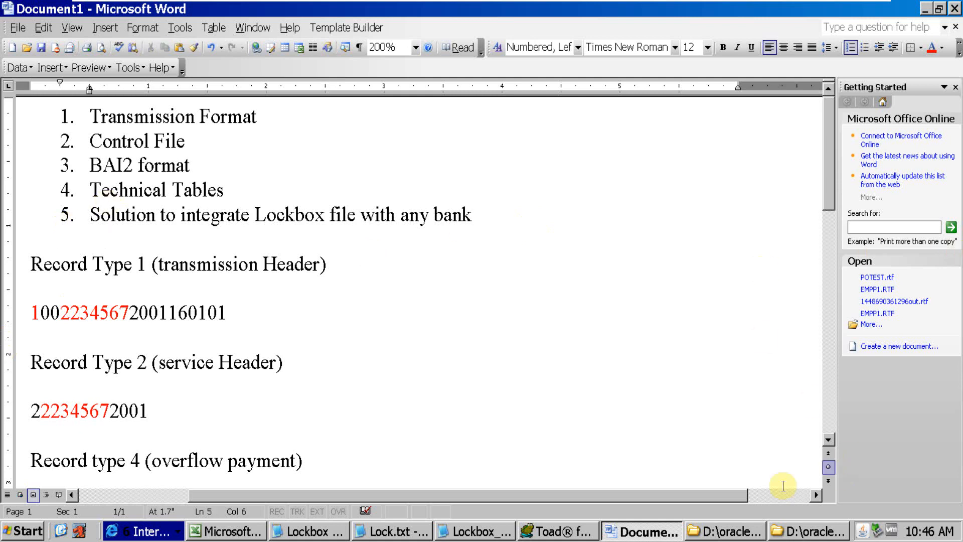
In Toad, add a new query line below the interim receipt lines query: select * from AR_CASH_RECEIPTS_ALL where
left_click(561, 531)
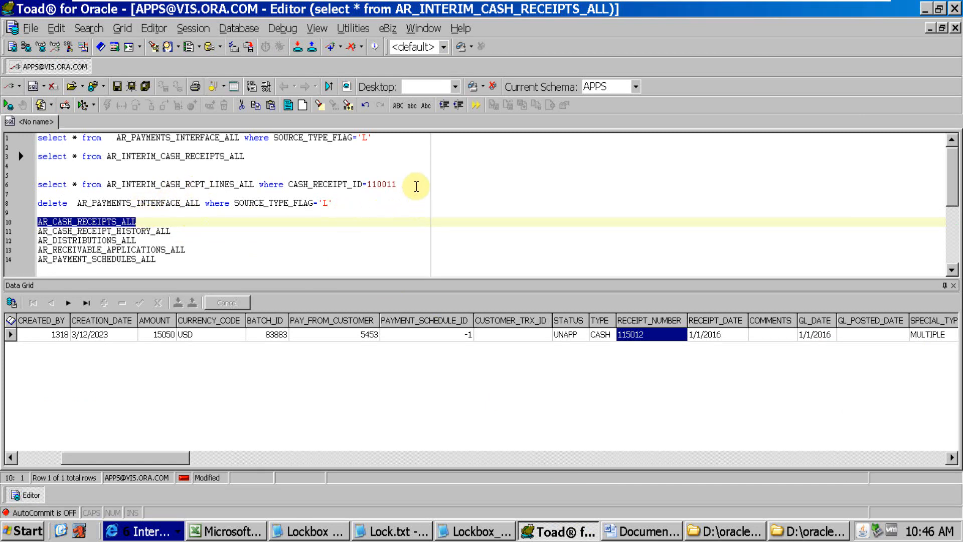
left_click(417, 179)
left_click(416, 182)
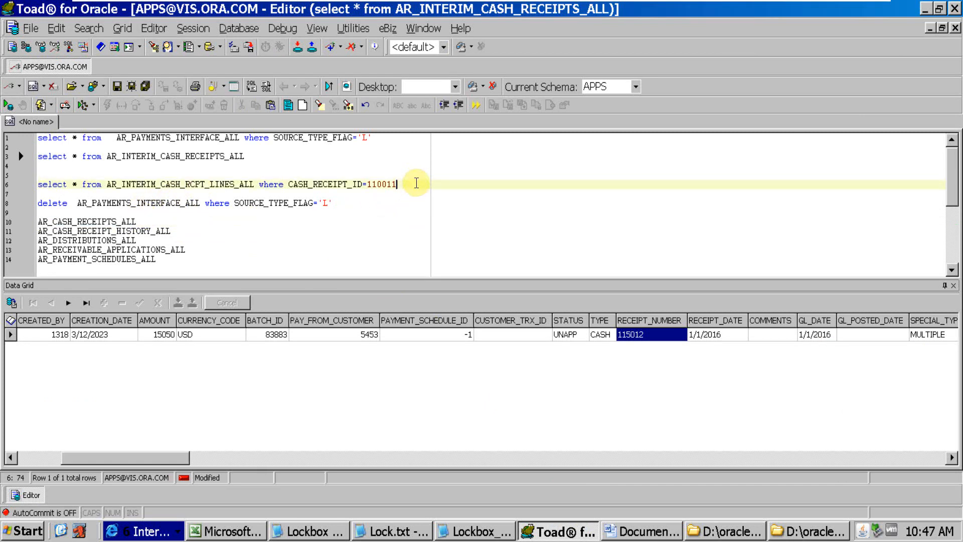
key("Return")
key("Return")
type("select * from")
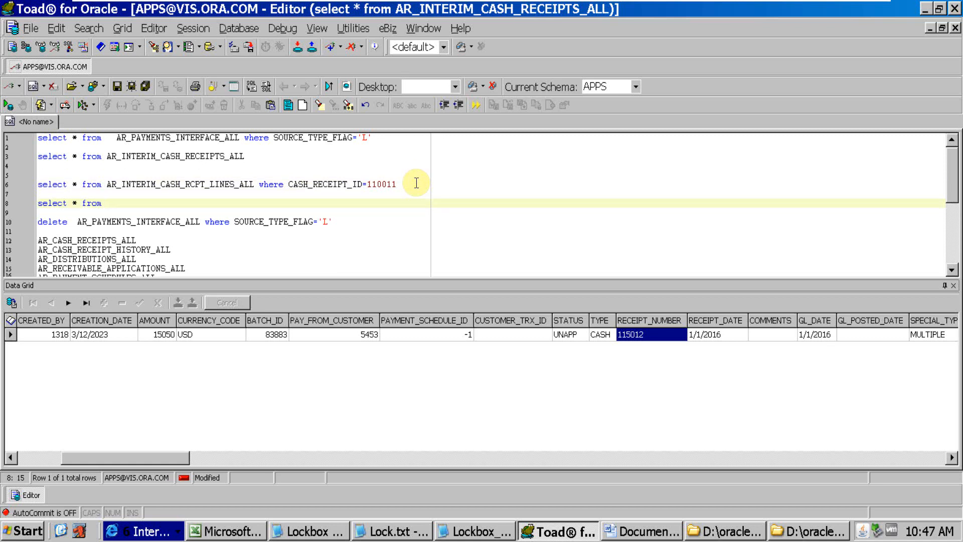
key("ctrl+v")
type("where")
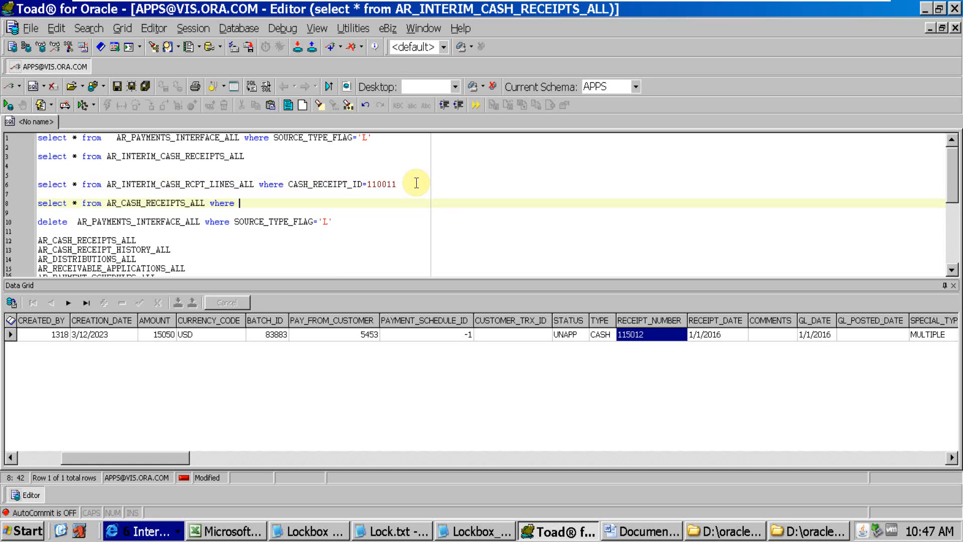
Complete the query by copying the condition CASH_RECEIPT_ID=110011 from the query above, and run it
left_click_drag(416, 182, 290, 181)
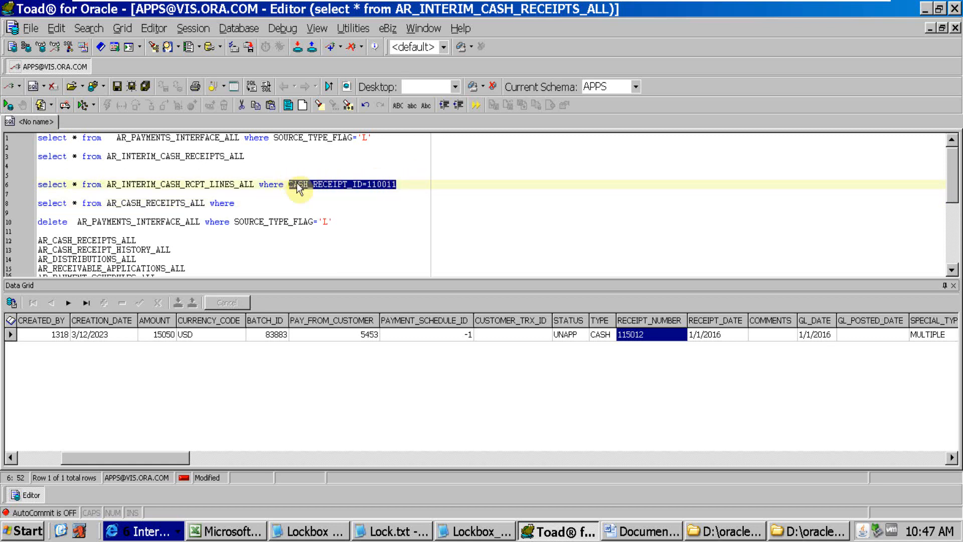
left_click(273, 203)
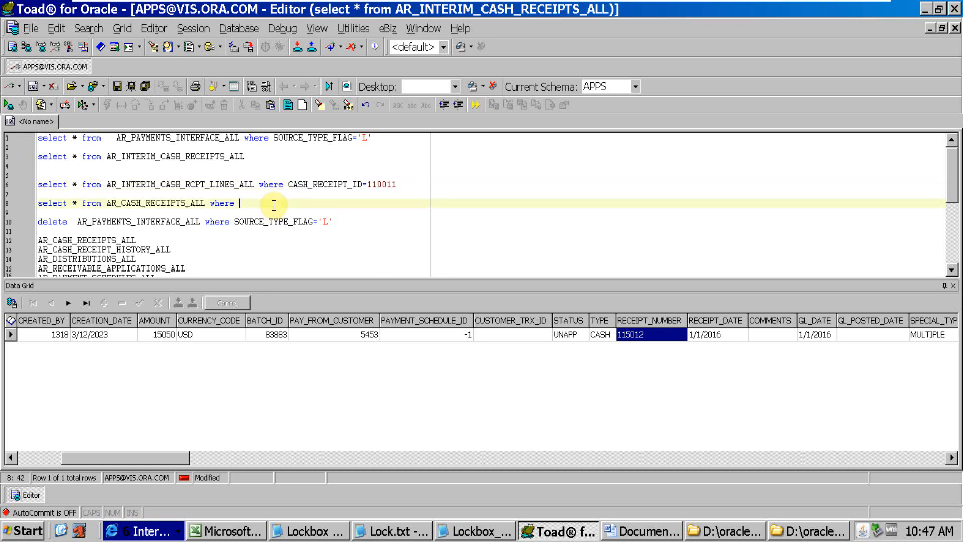
key("ctrl+v")
key("F9")
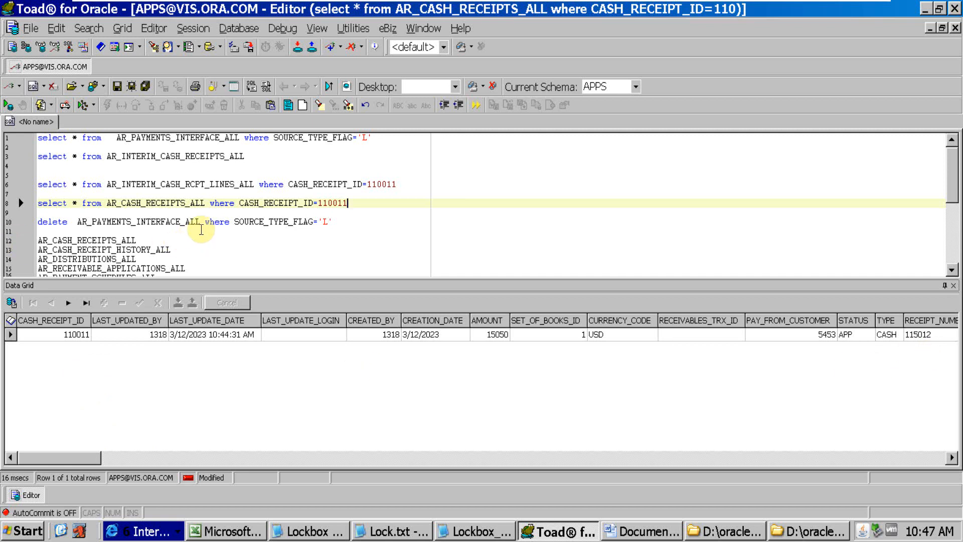
Rerun the queries on AR_INTERIM_CASH_RCPT_LINES_ALL and AR_INTERIM_CASH_RECEIPTS_ALL to check for remaining interim rows
left_click(269, 184)
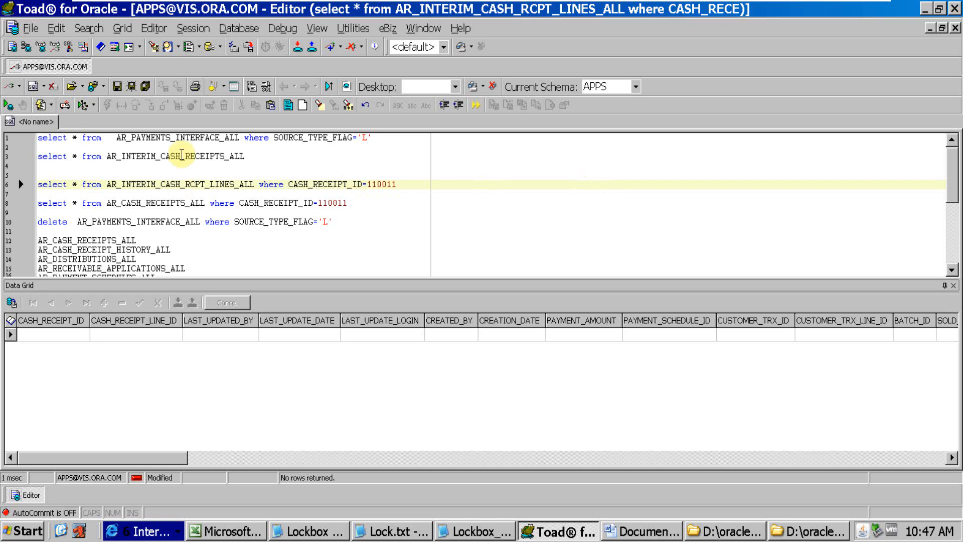
left_click(181, 156)
key("F9")
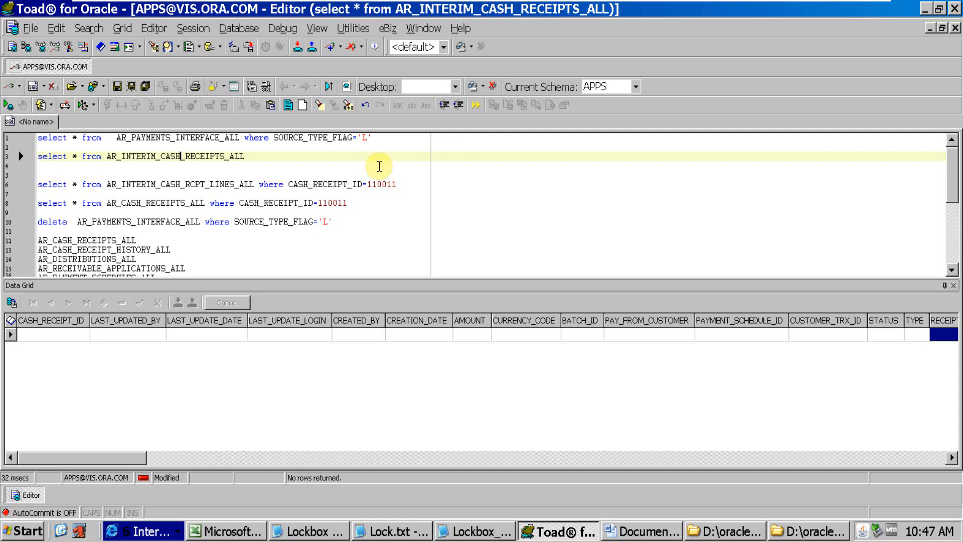
Switch back to Oracle Applications and close the Receipts form
key("alt+Tab")
key("alt+Tab")
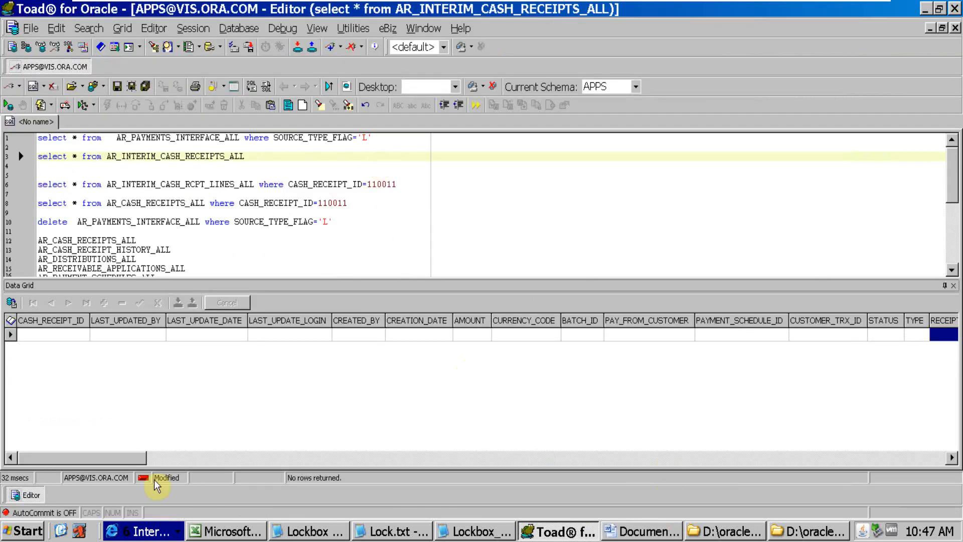
left_click(146, 530)
left_click(134, 475)
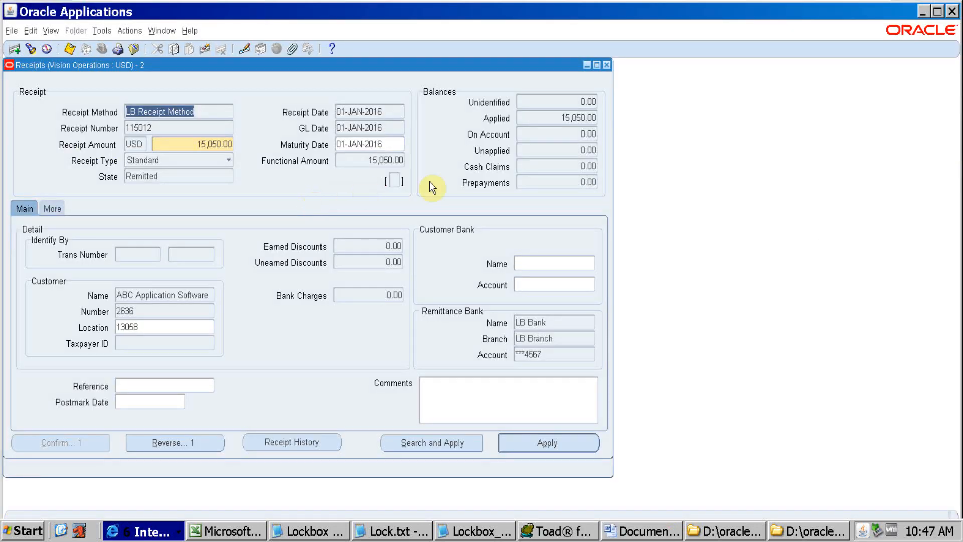
key("F4")
Open the Submit Lockbox Processing form for a look and close it again
left_click(306, 245)
double_click(307, 243)
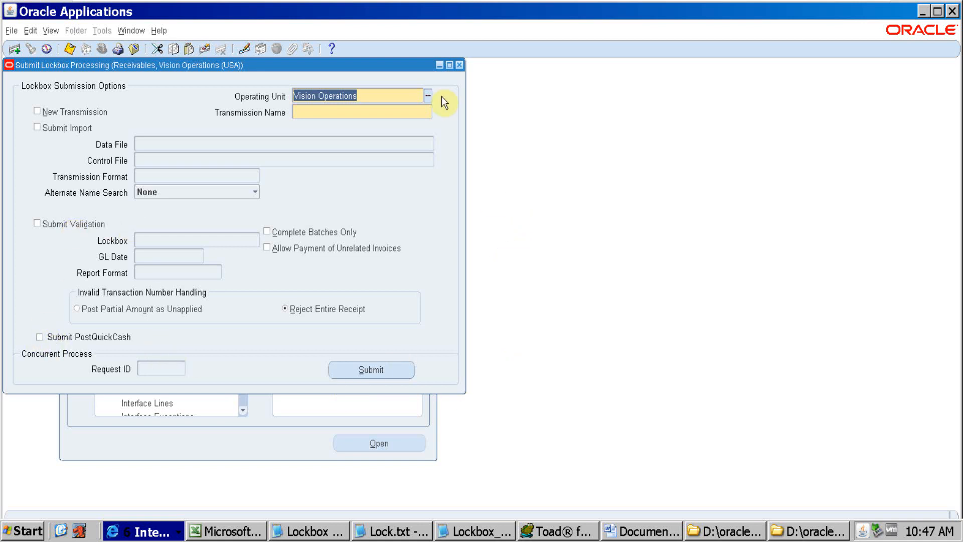
key("F4")
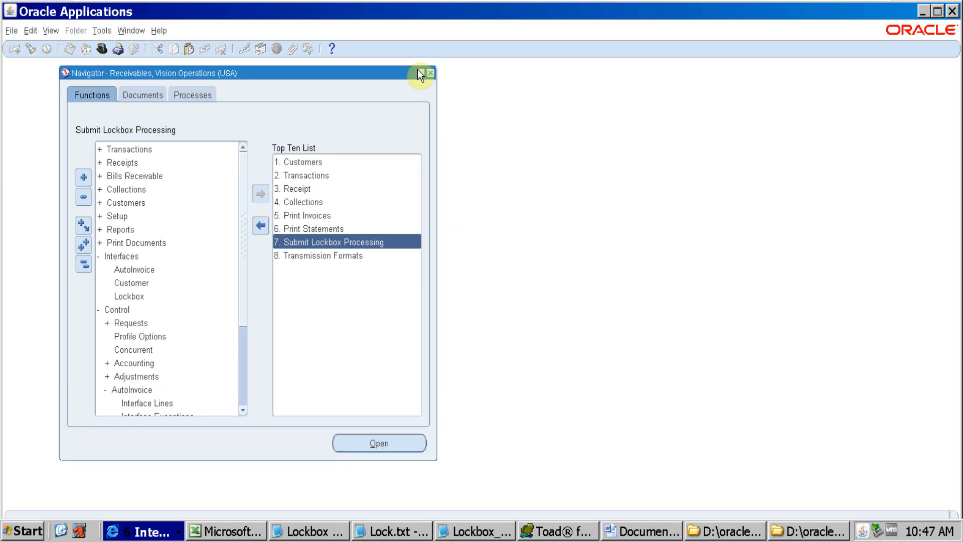
Switch to the Oracle Data.xls workbook in Excel and insert a new worksheet before the Bank format sheet
key("alt+Tab")
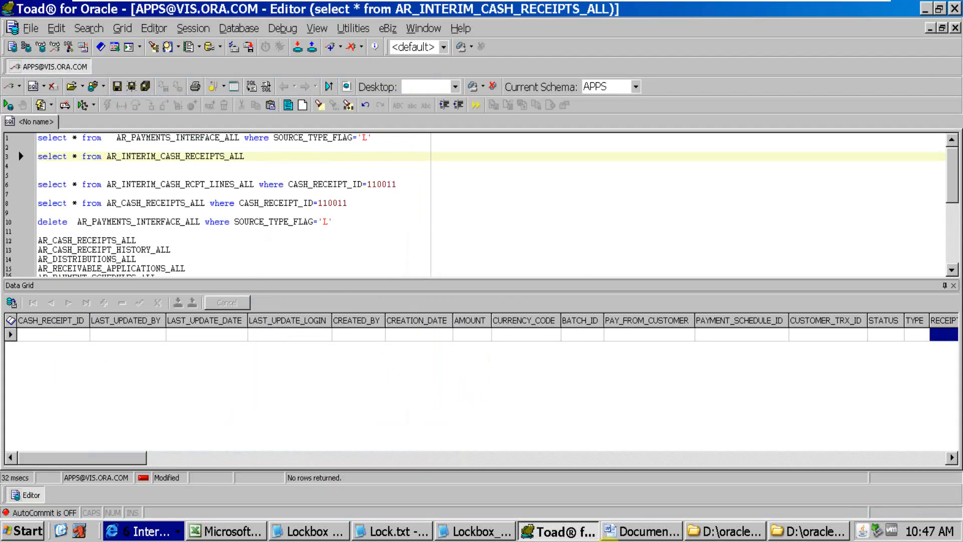
left_click(642, 531)
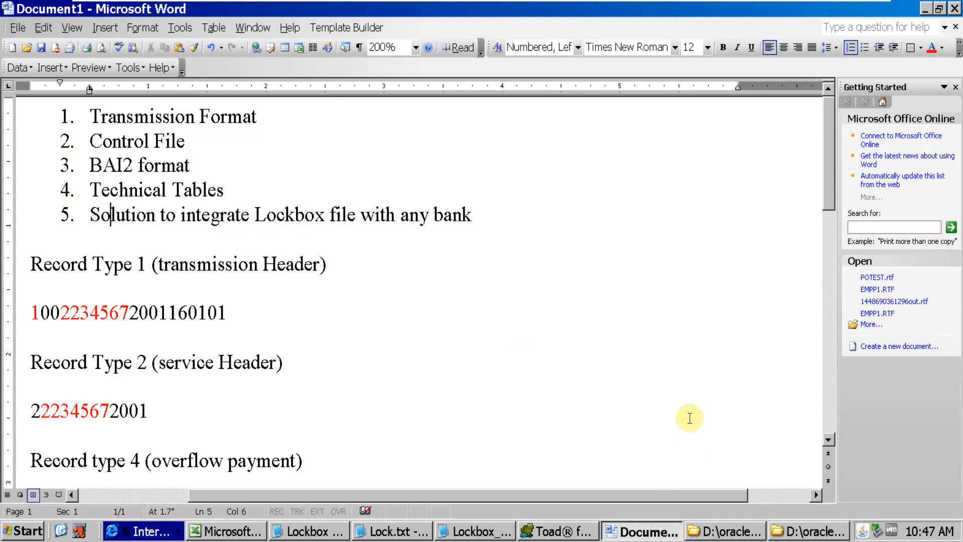
left_click(235, 530)
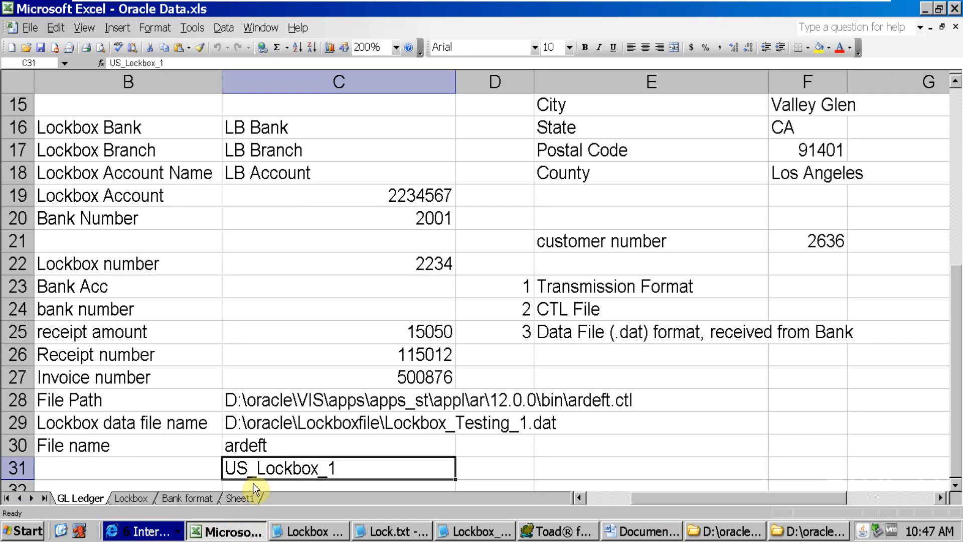
left_click(249, 498)
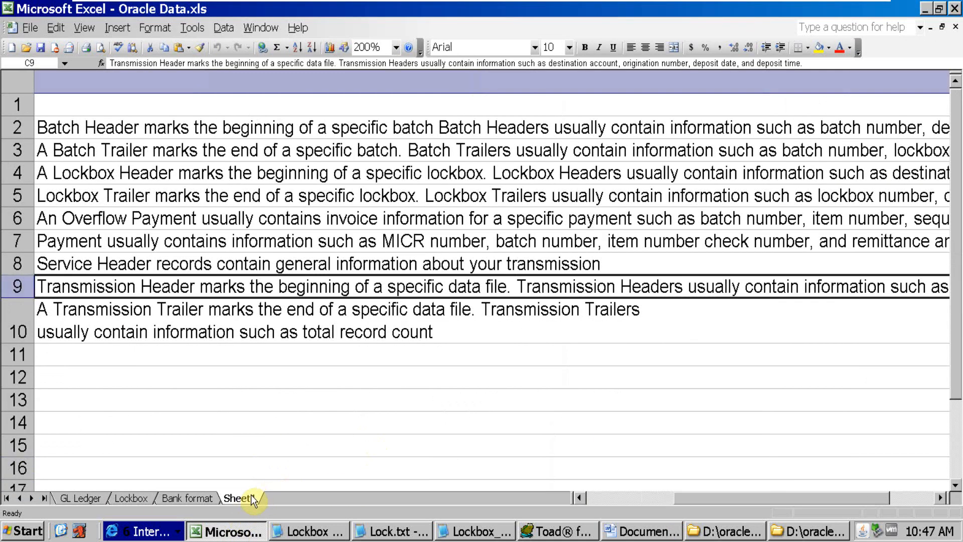
right_click(209, 494)
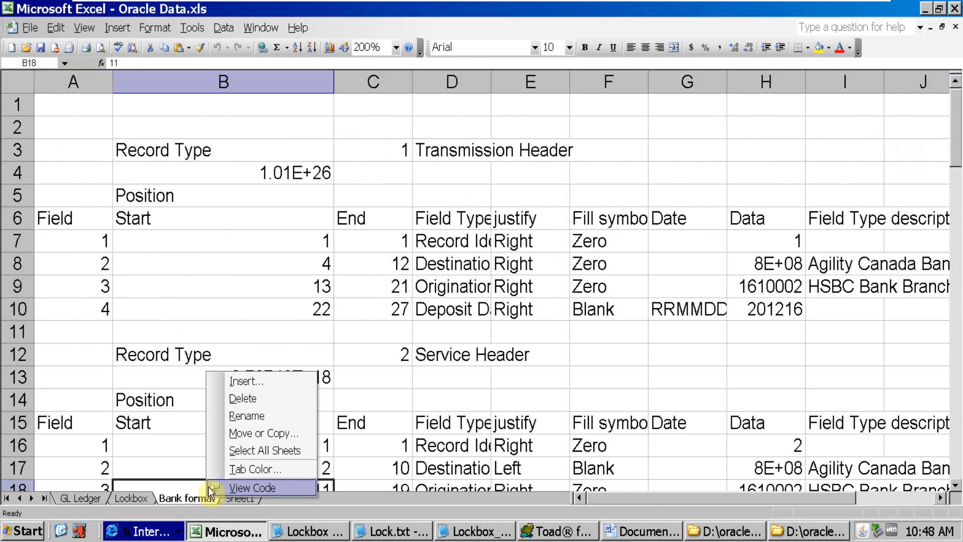
left_click(238, 383)
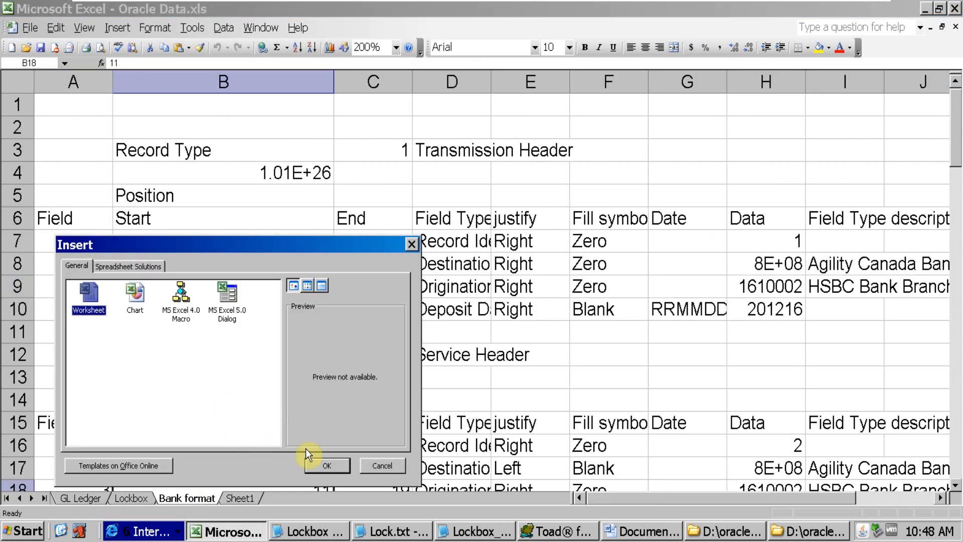
left_click(328, 465)
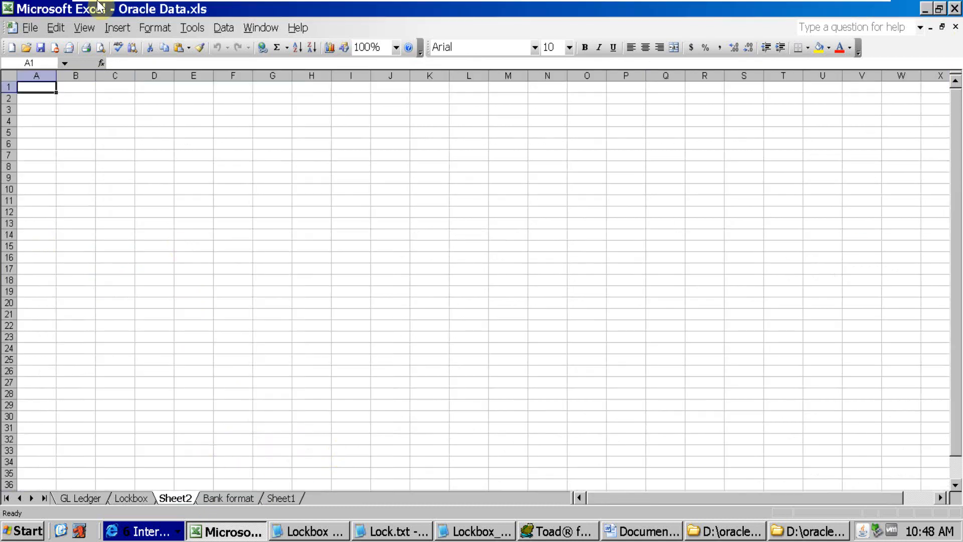
Enter ABC in cell C2 and BOA in cell E2 of the new sheet
left_click(111, 100)
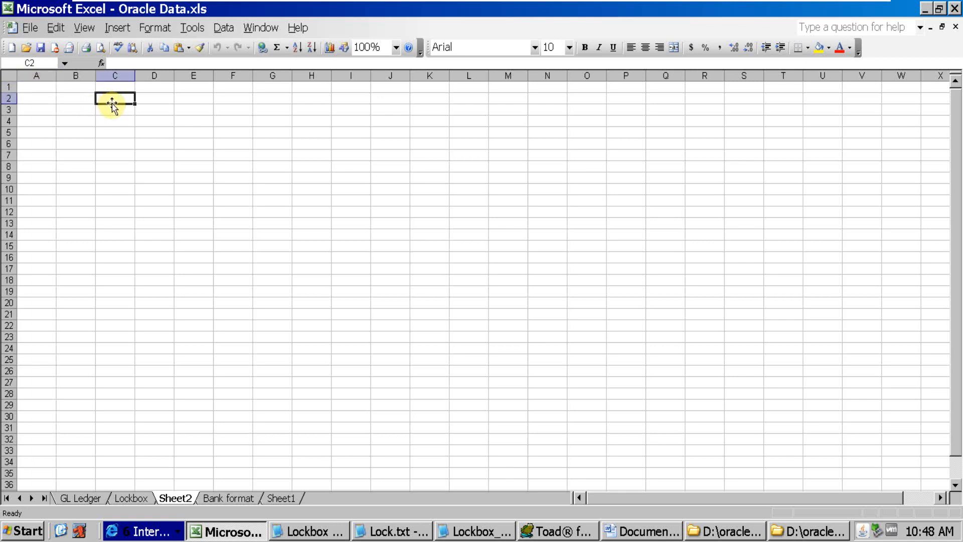
type("ABC")
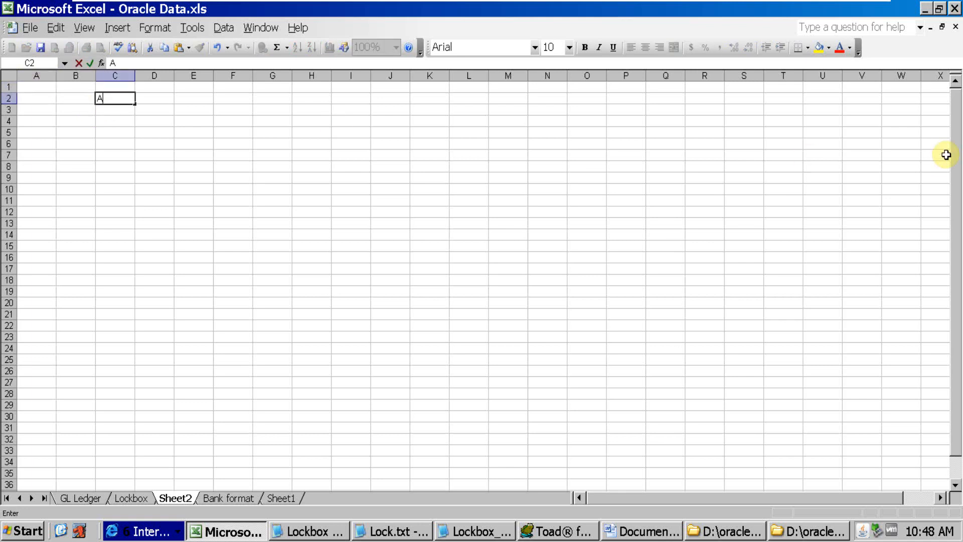
key("Tab")
key("Tab")
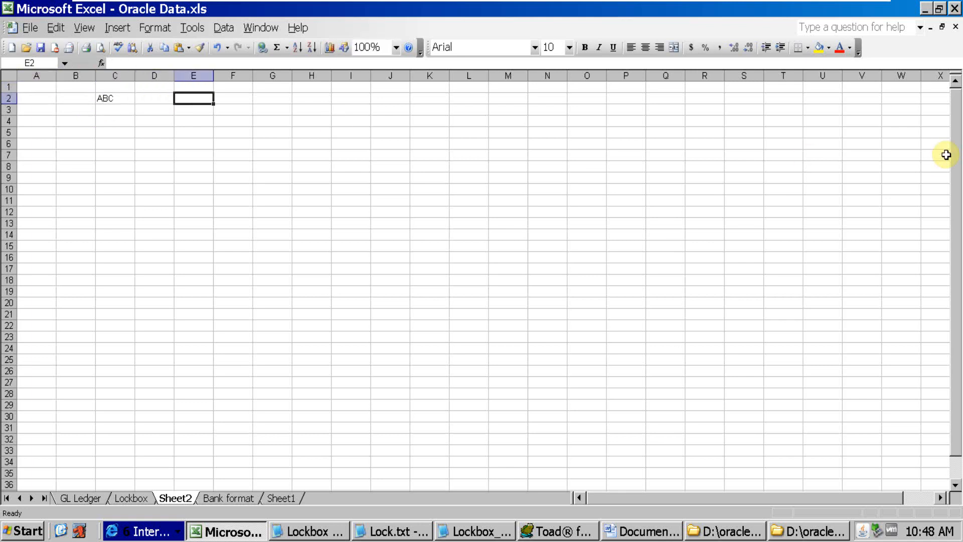
type("BOA")
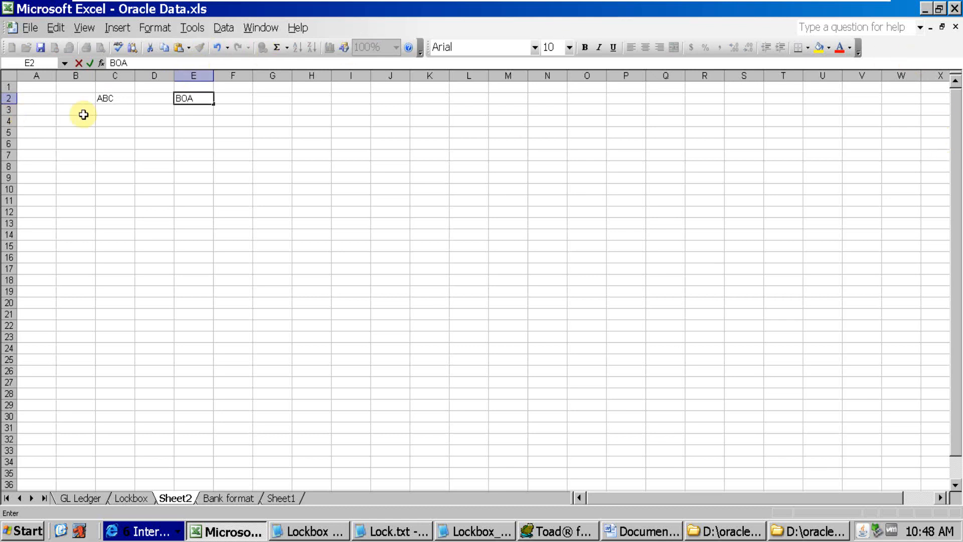
Add the headings Company in cell C1 and Bank in cell E1
left_click(111, 88)
type("Company")
key("Tab")
key("Tab")
type("Bank")
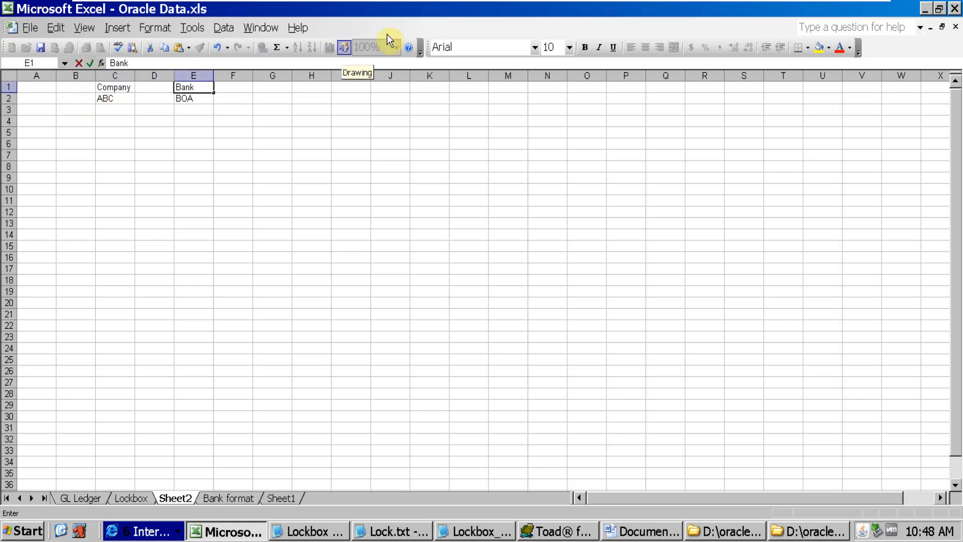
left_click(450, 122)
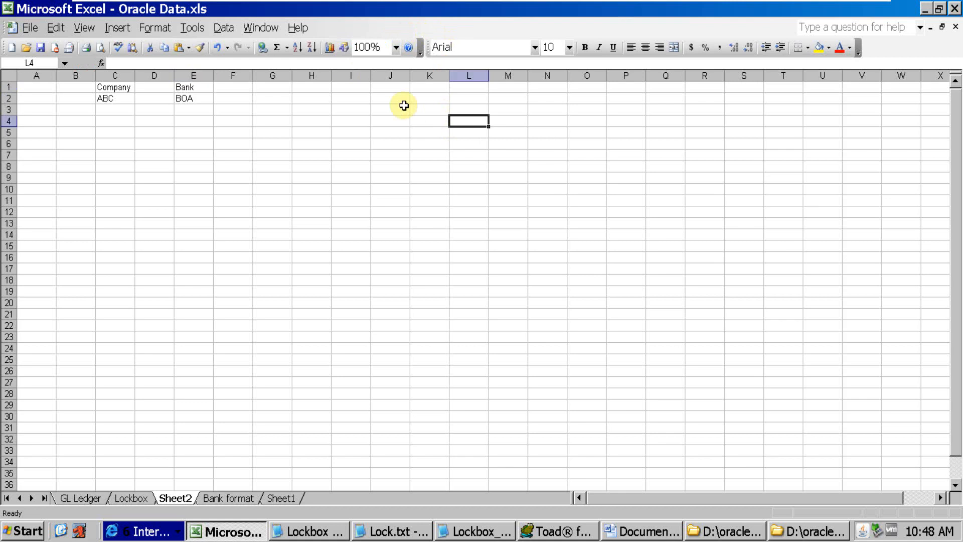
Fill the Company and Bank heading cells C1 and E1 with yellow
left_click(396, 48)
left_click(388, 61)
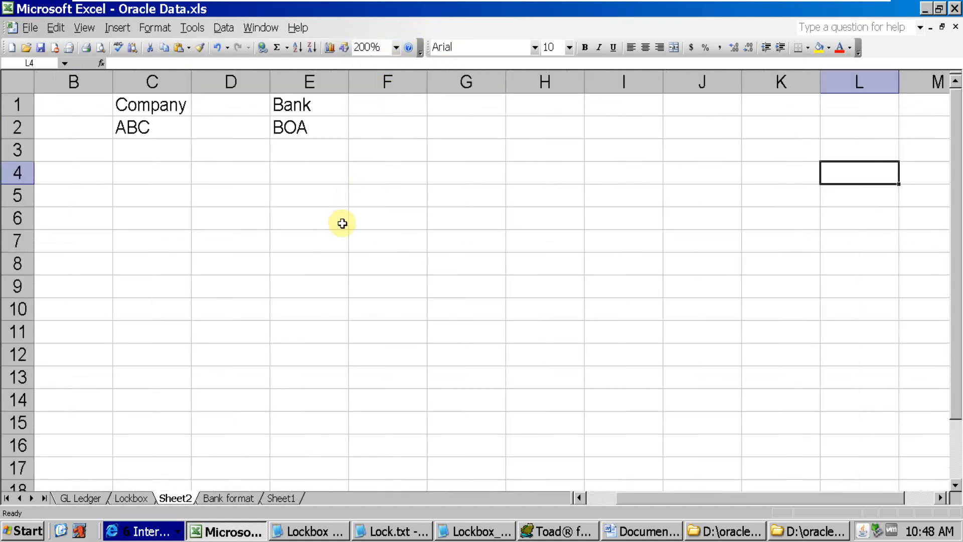
left_click(342, 222)
left_click(176, 104)
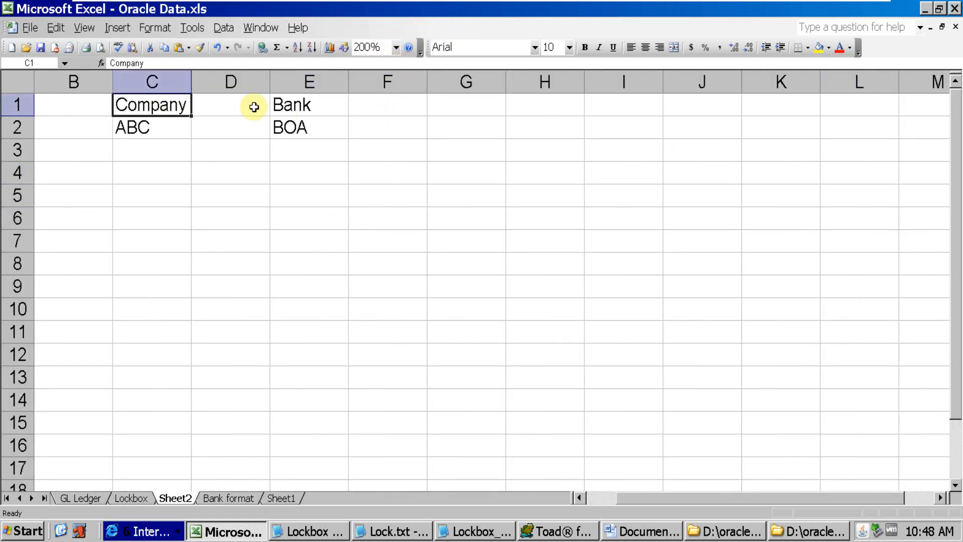
left_click(321, 100, "ctrl")
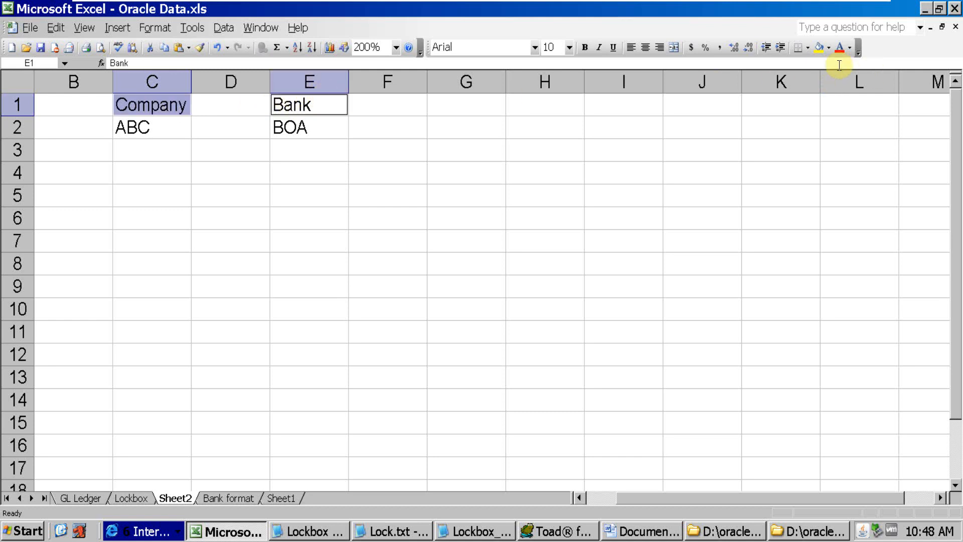
left_click(819, 47)
left_click(466, 217)
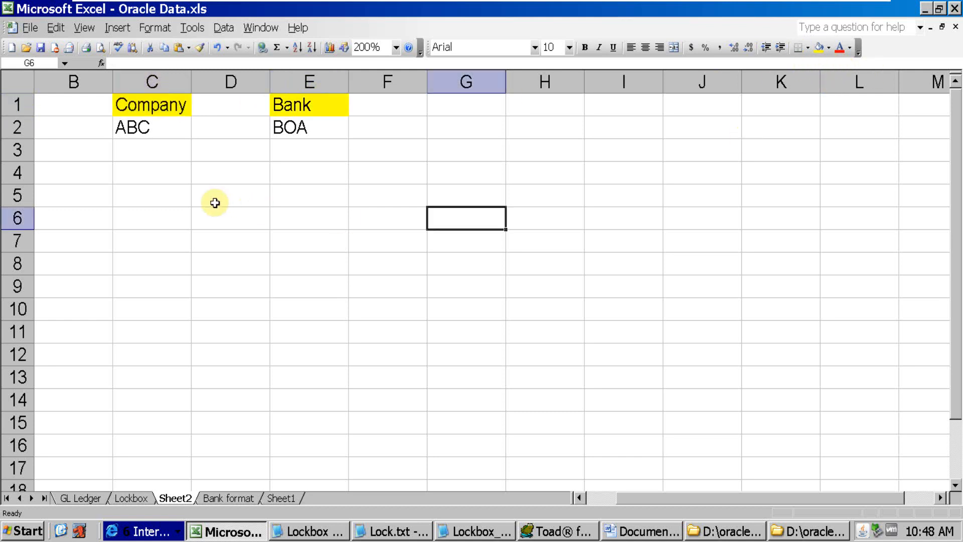
left_click(168, 132)
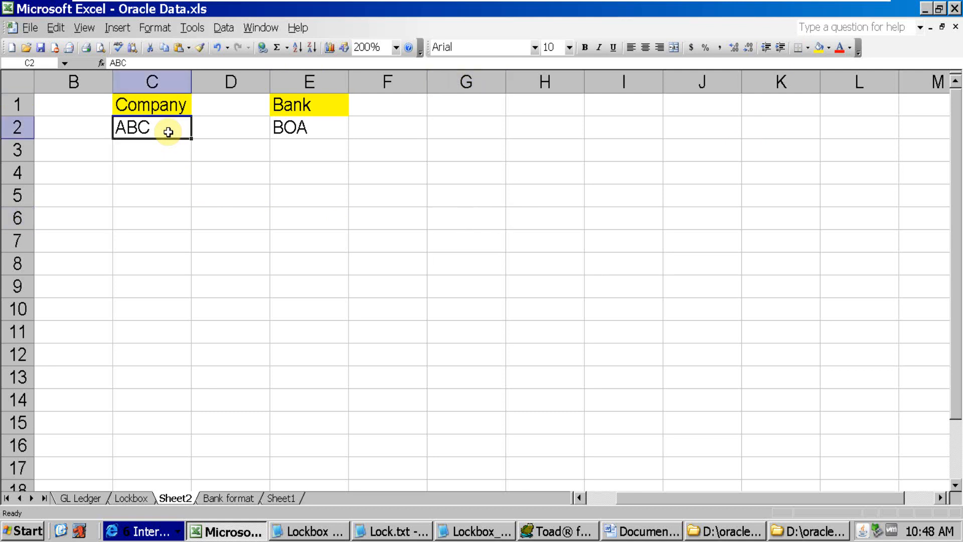
left_click(310, 131)
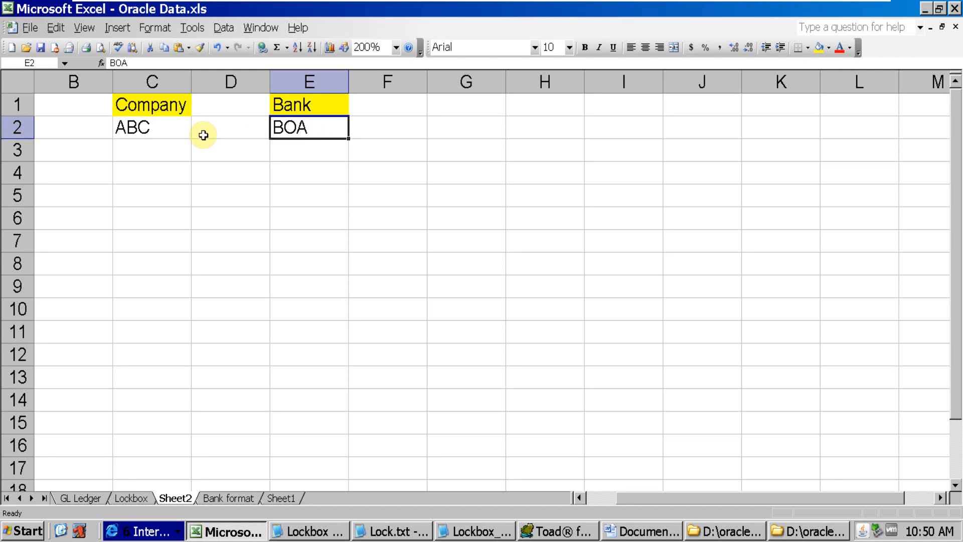
Enter the text "Bank will push the file on our server" in cell D4
left_click(233, 172)
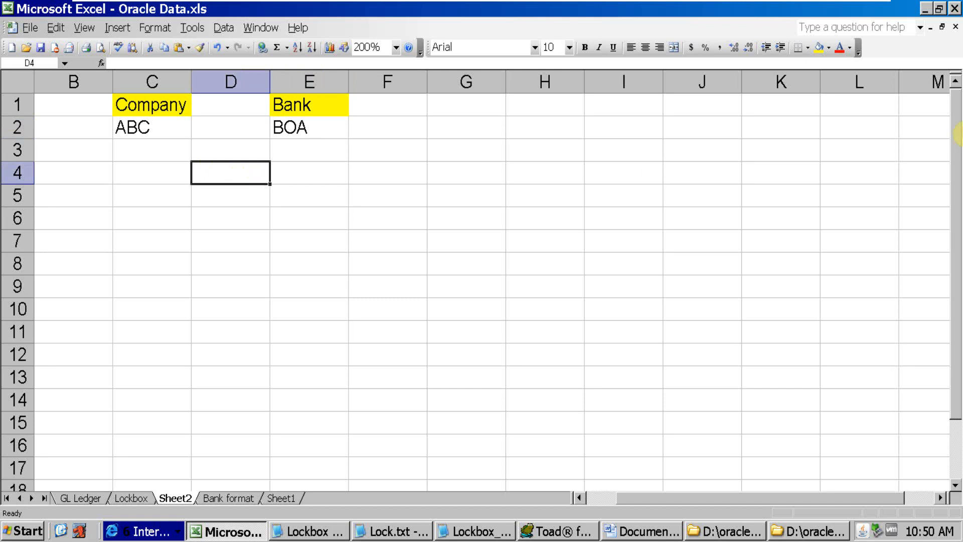
type("Ban")
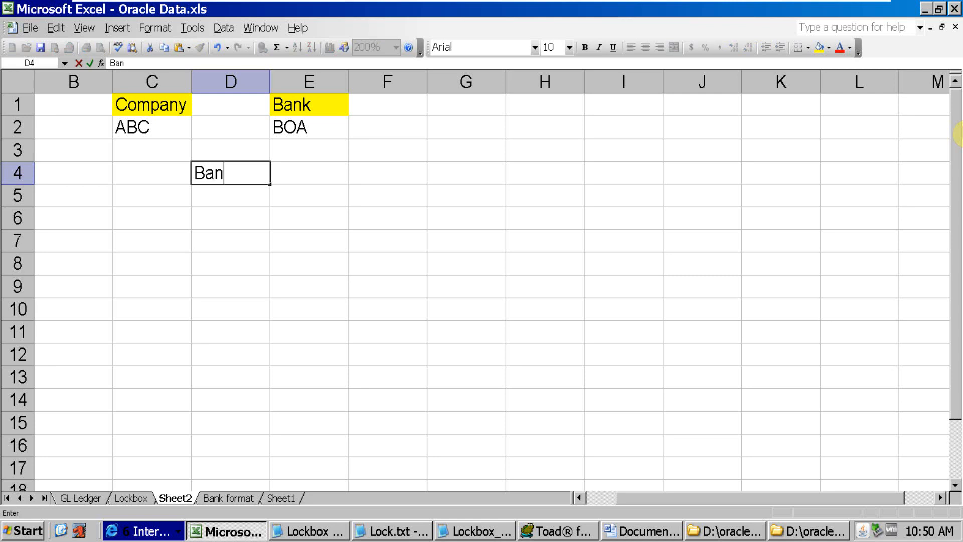
type("k will pus")
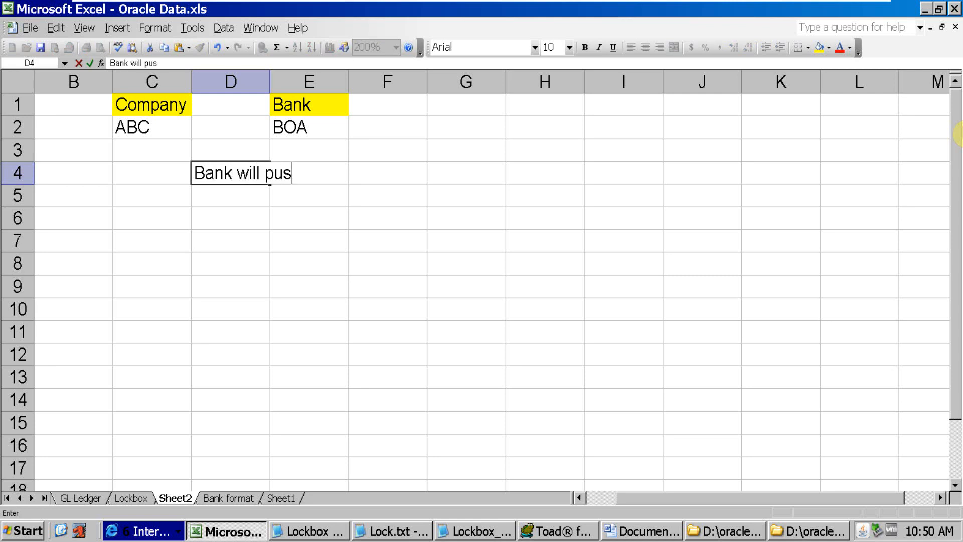
type("h the file on our server")
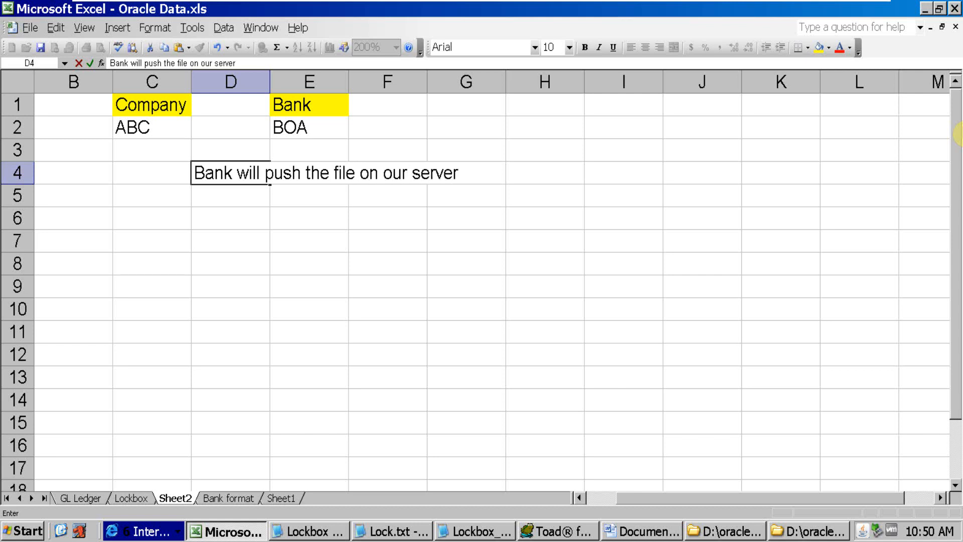
left_click(462, 334)
Add the labels Option 1 in cell C4 and Option 2 in cell C5
left_click(150, 171)
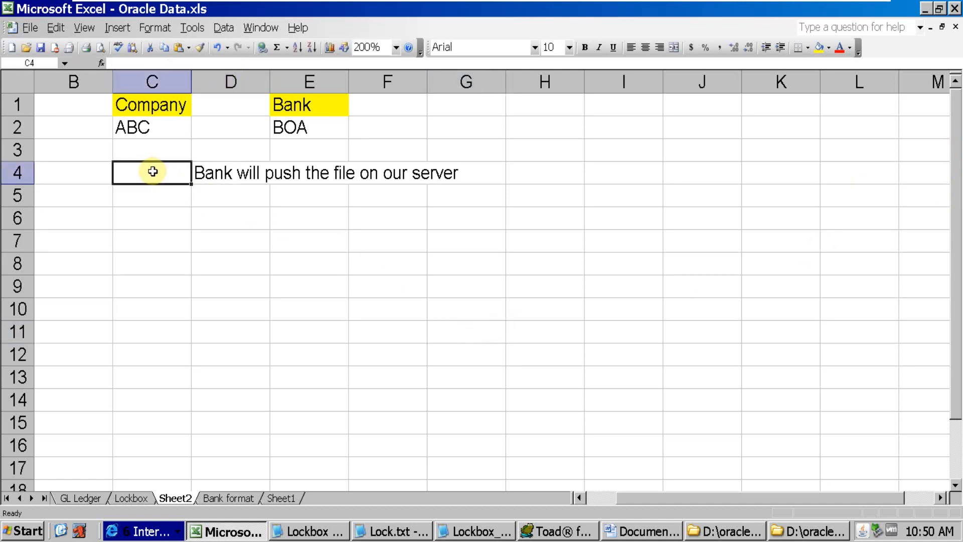
type("Option 1")
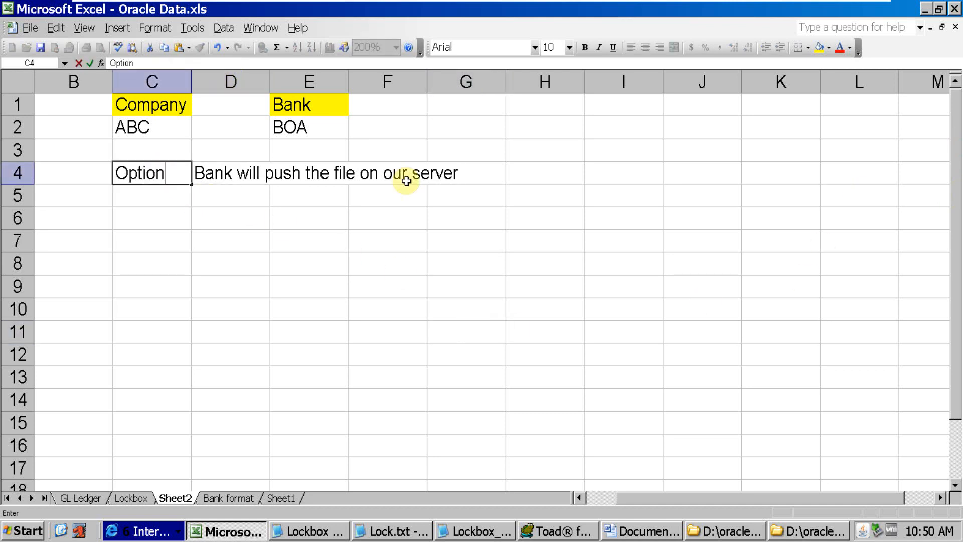
key("Tab")
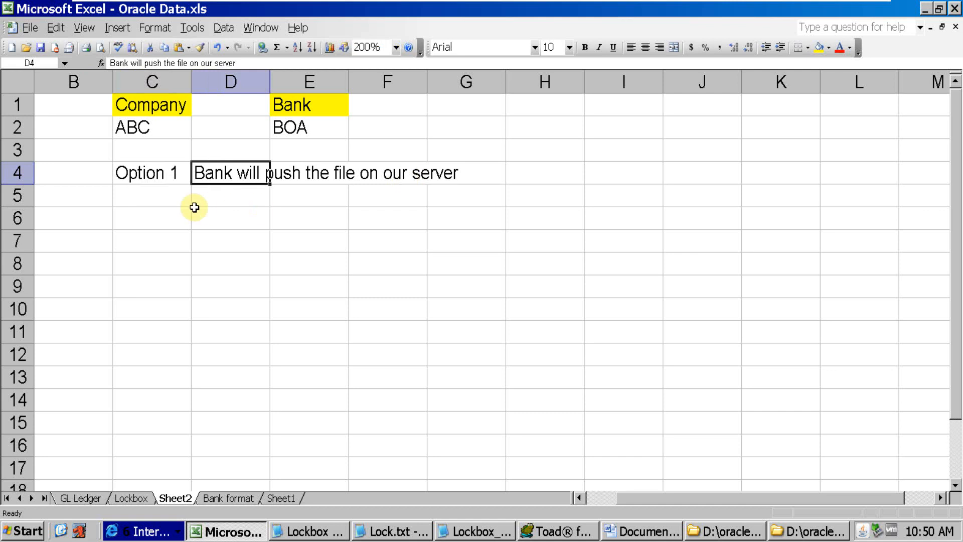
left_click(173, 201)
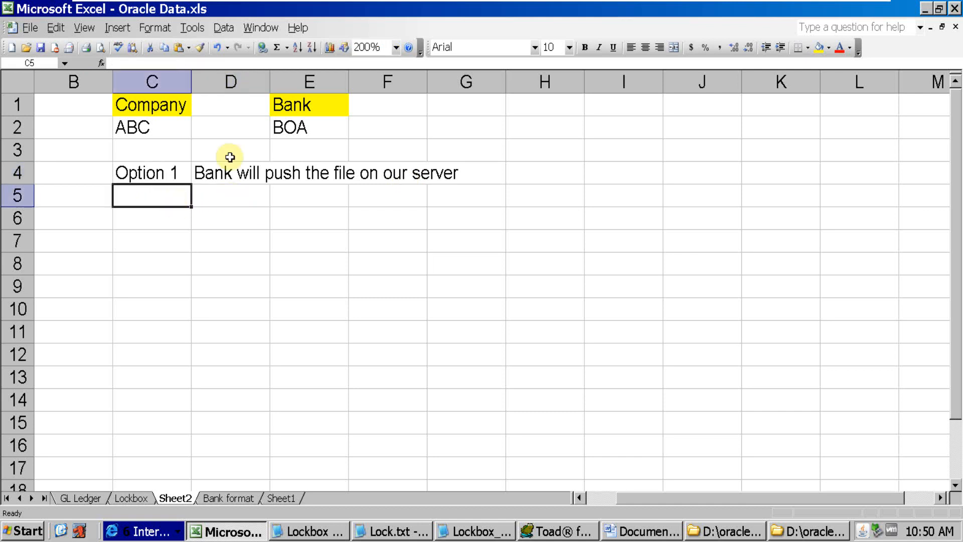
type("Option")
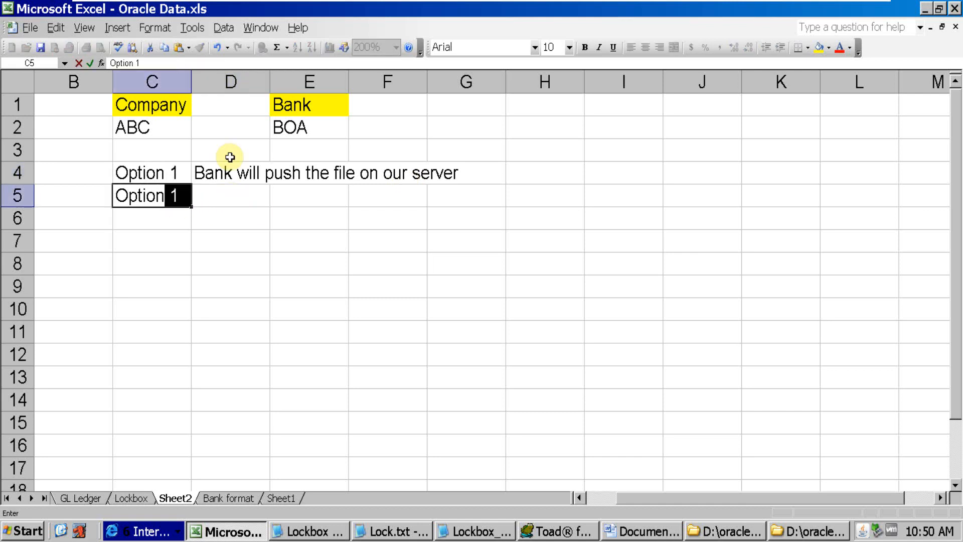
type(" 2")
key("Tab")
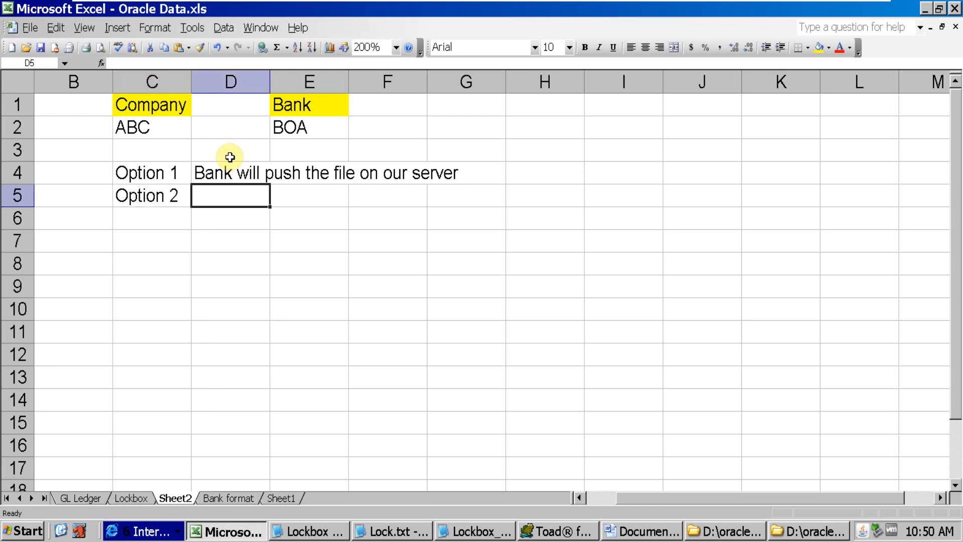
Enter the text "Company will pick the file from bank server" in cell D5
type("Con")
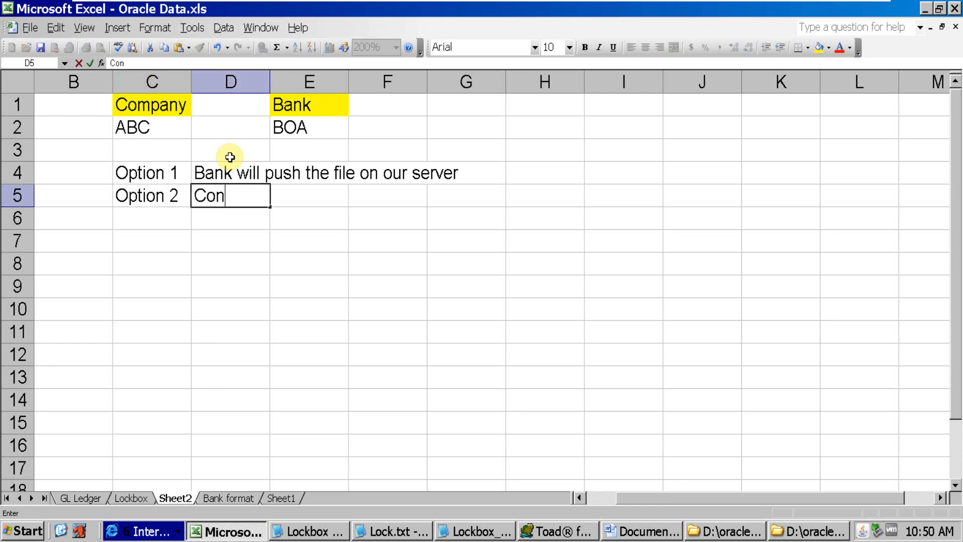
key("BackSpace")
type("mpany will ")
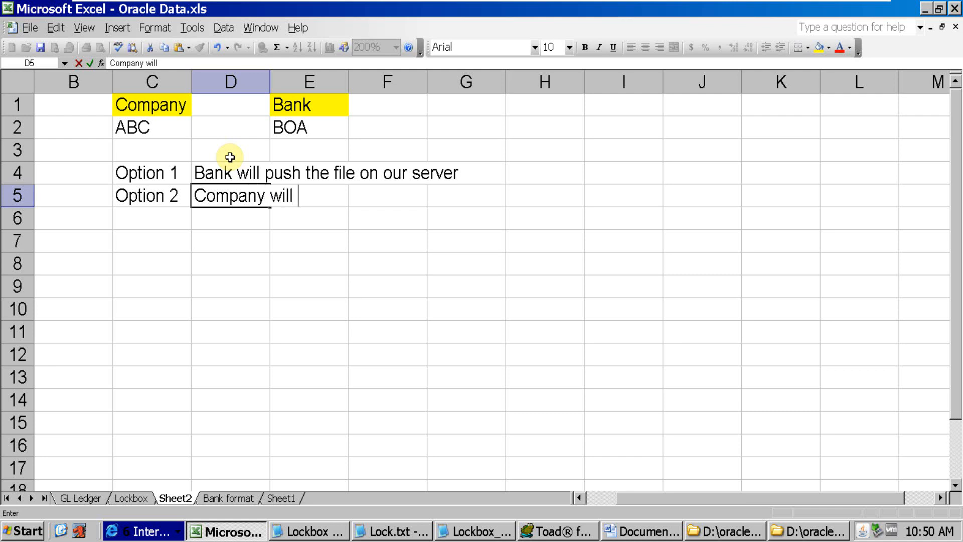
type("pick the ")
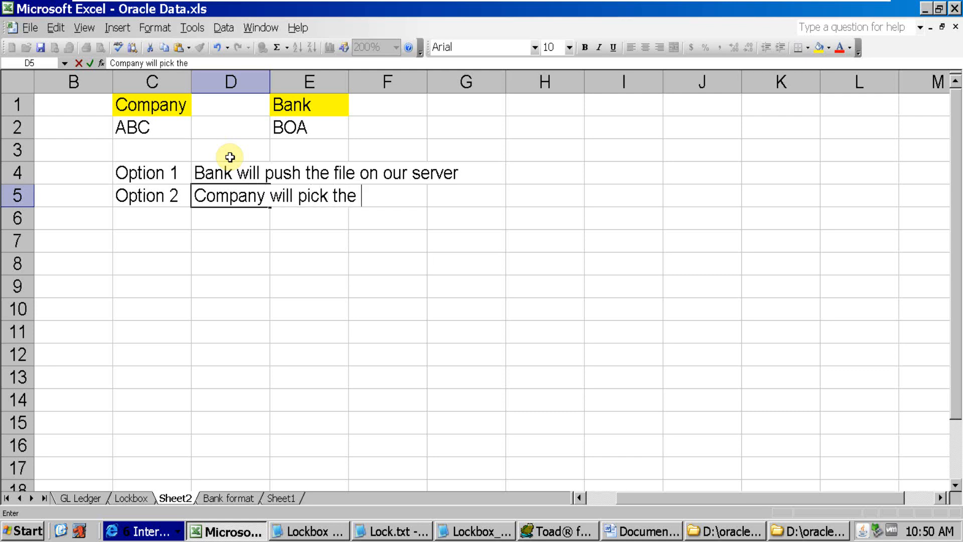
type("file from")
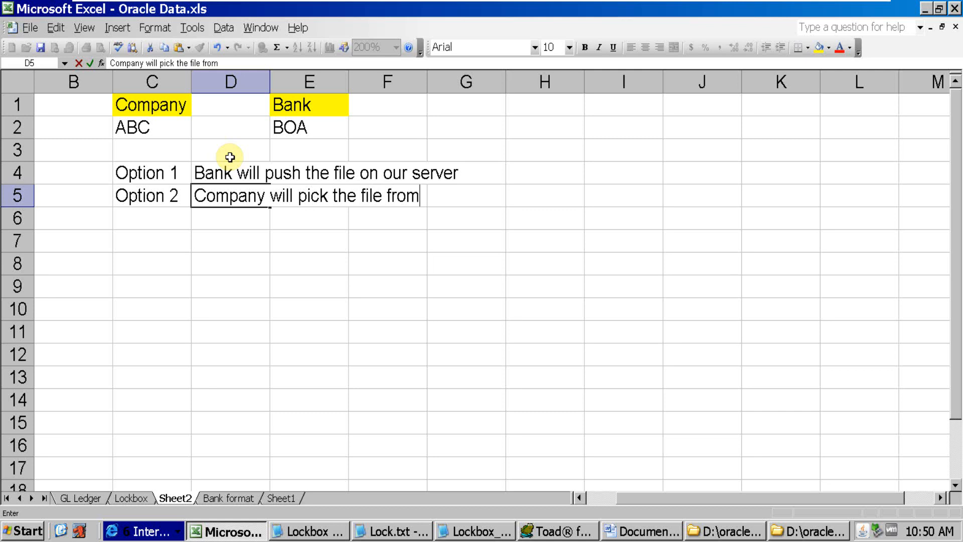
type(" bank server")
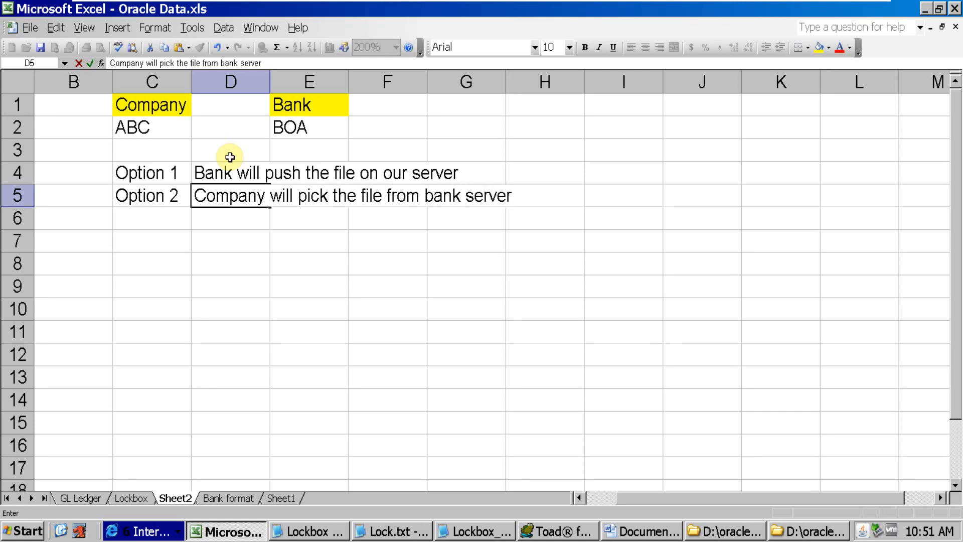
left_click(203, 289)
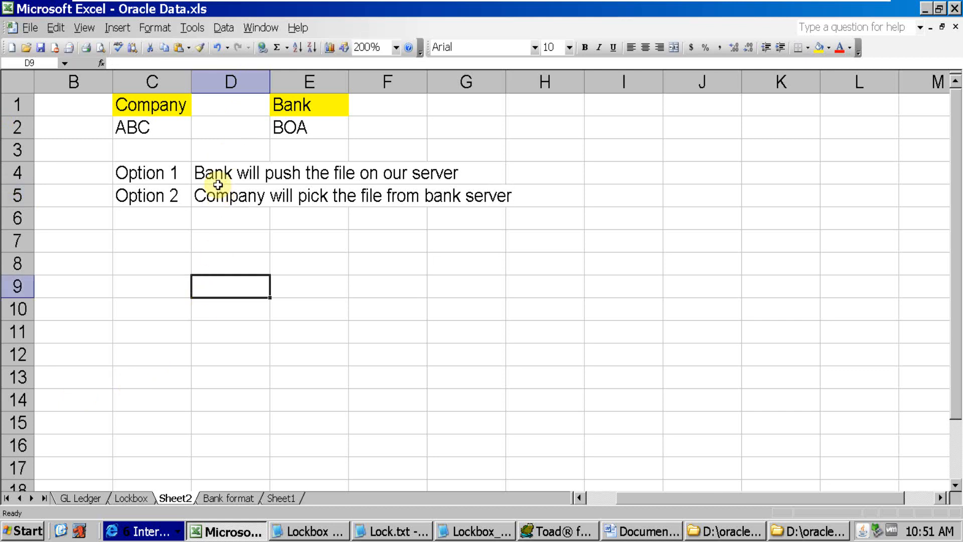
Enter SFTP in cell H4 and FTP in cell I4 on the Option 1 row
left_click(232, 169)
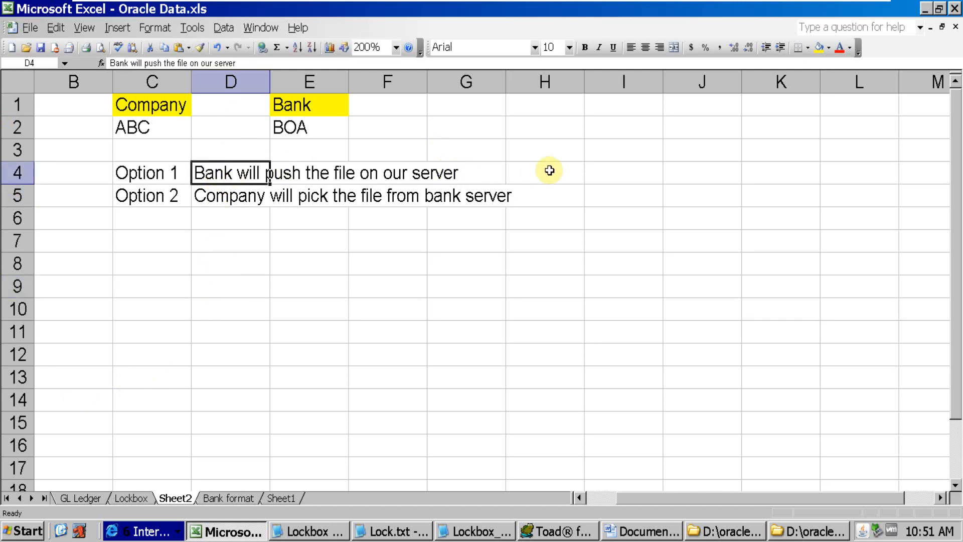
left_click(549, 170)
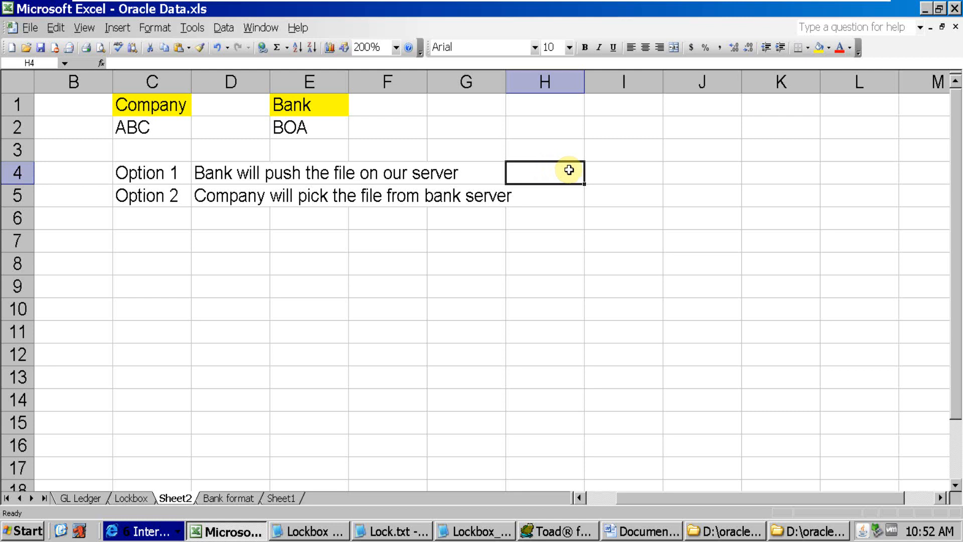
type("SFTP")
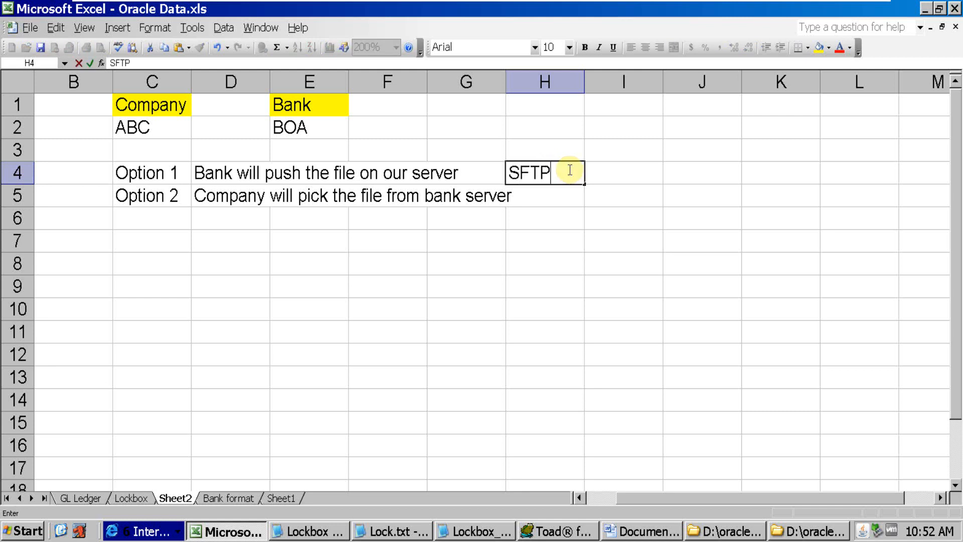
key("Tab")
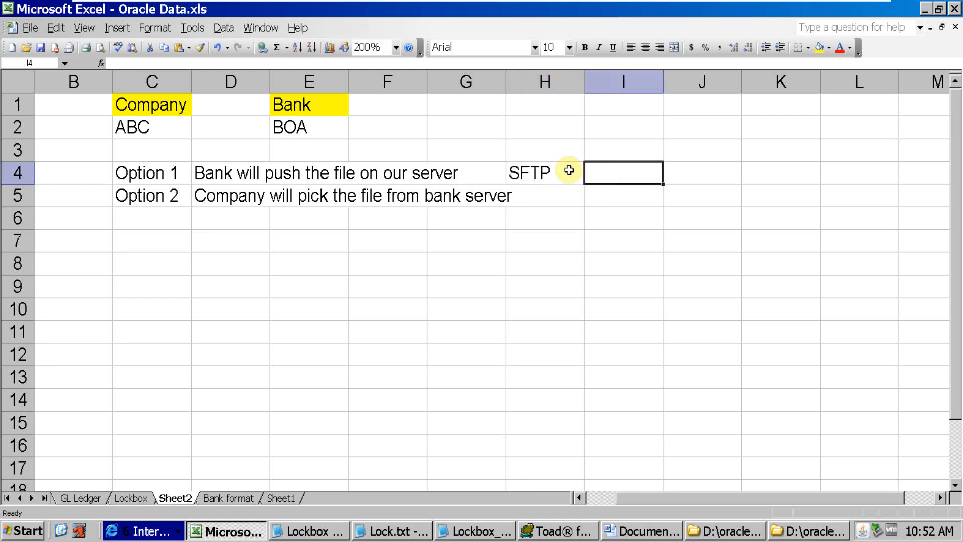
type("Oracle")
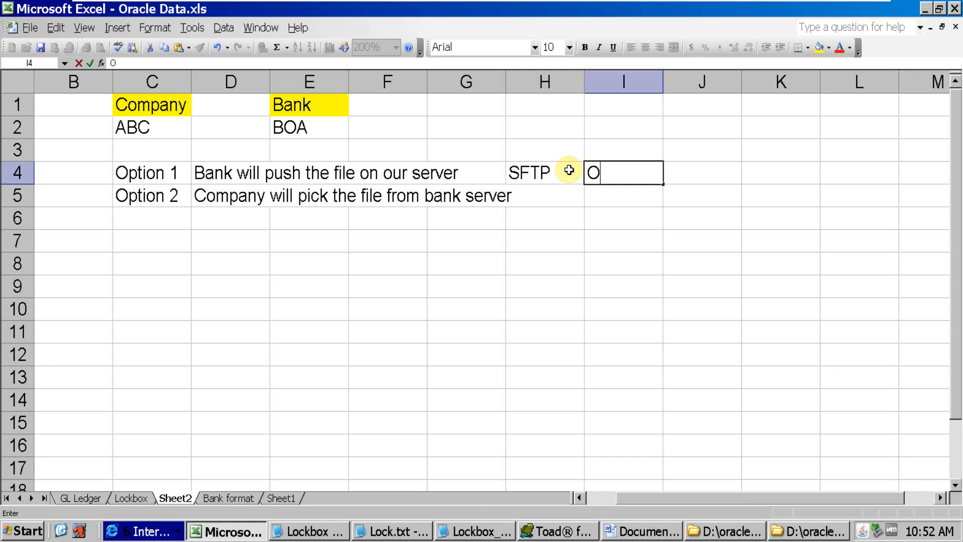
key("BackSpace")
key("BackSpace")
key("BackSpace")
key("BackSpace")
key("BackSpace")
key("BackSpace")
key("BackSpace")
type("FTP")
key("Tab")
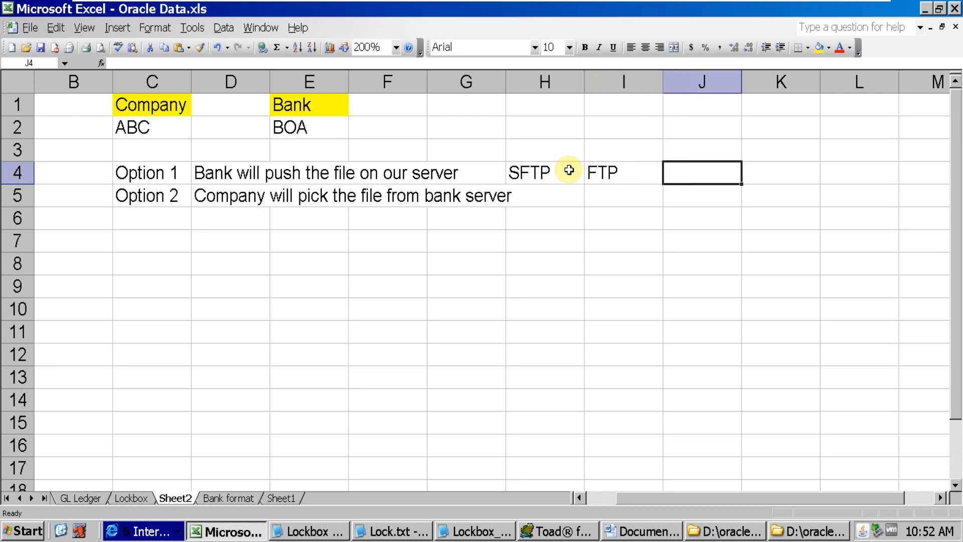
Enter "Oracle Lockbox folder" in cell J4 as the file's destination for Option 1
type("Oracle")
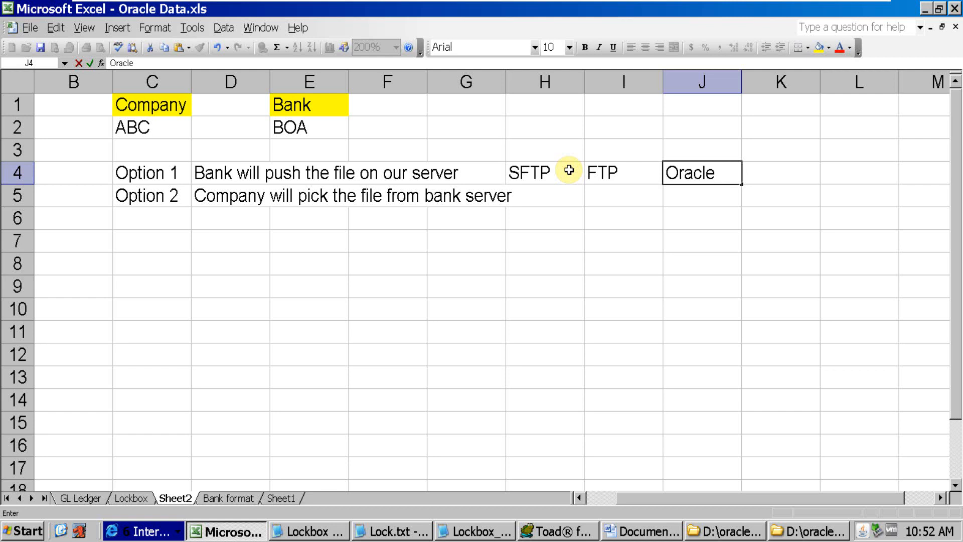
type(" Lockbox folder")
left_click(572, 241)
left_click(626, 173)
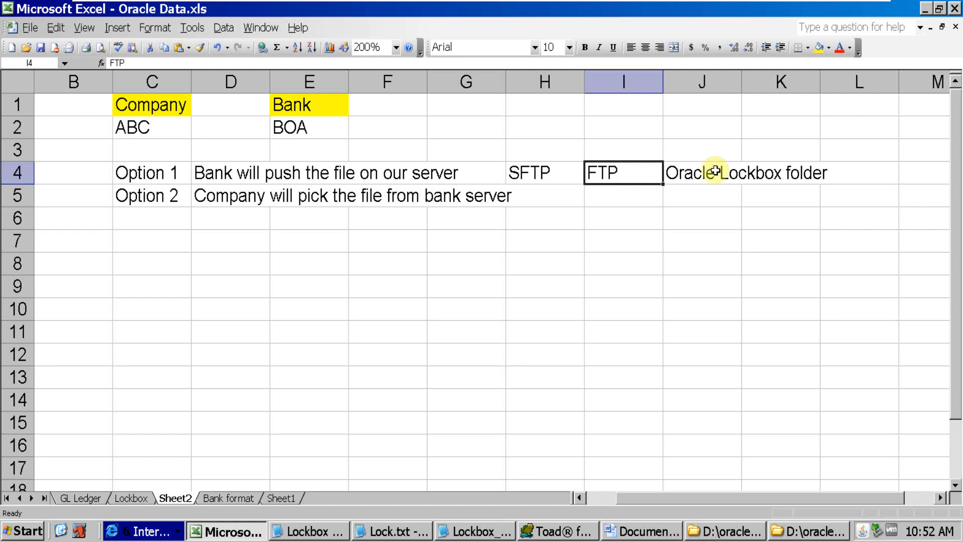
left_click(532, 169)
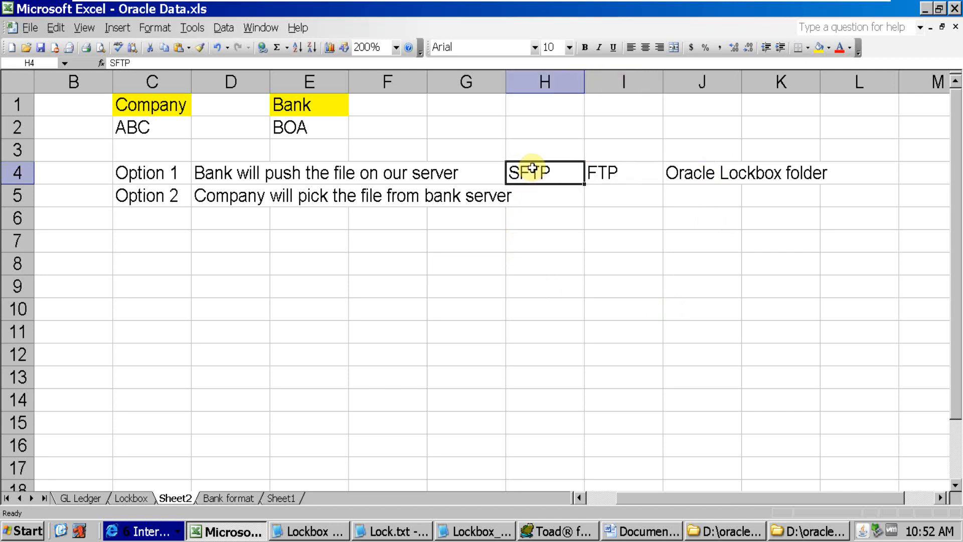
left_click(623, 167)
left_click(552, 172)
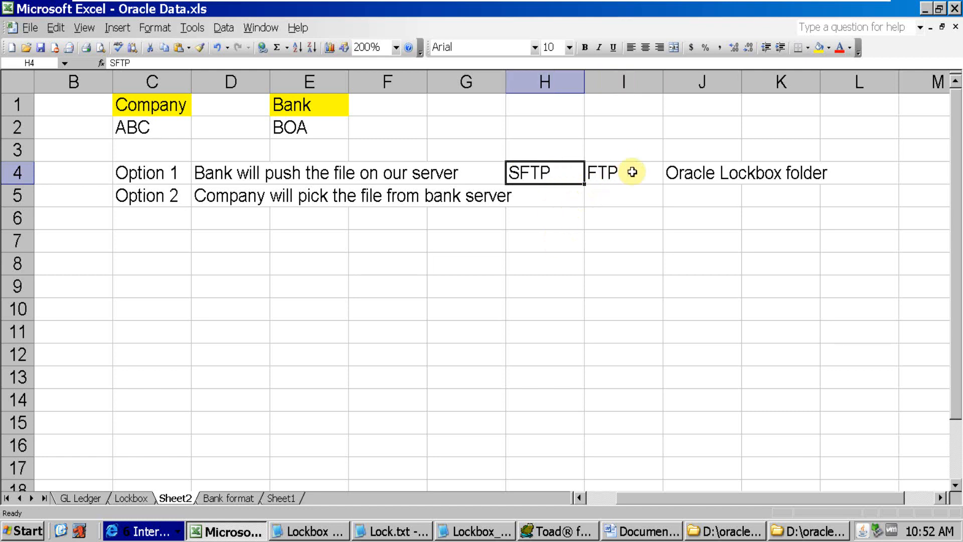
left_click(632, 173)
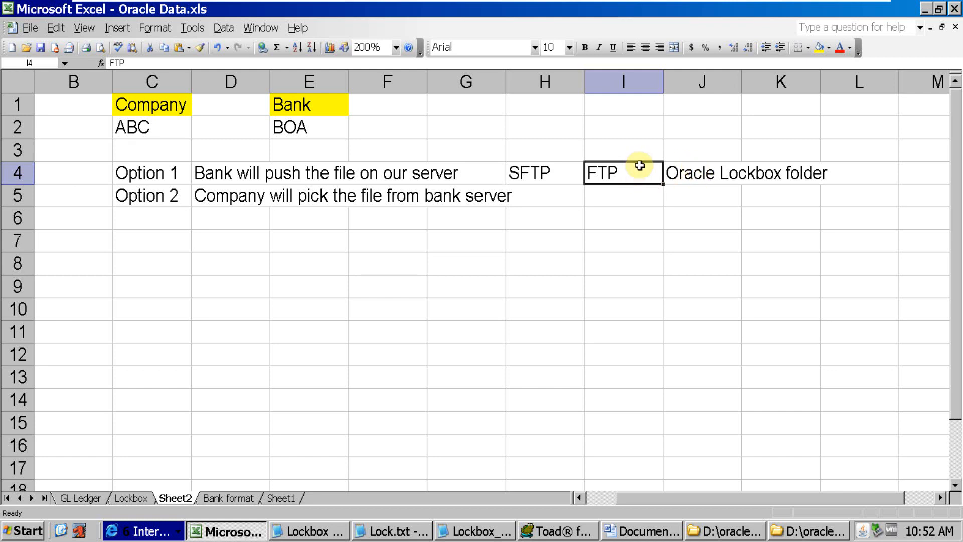
left_click(708, 164)
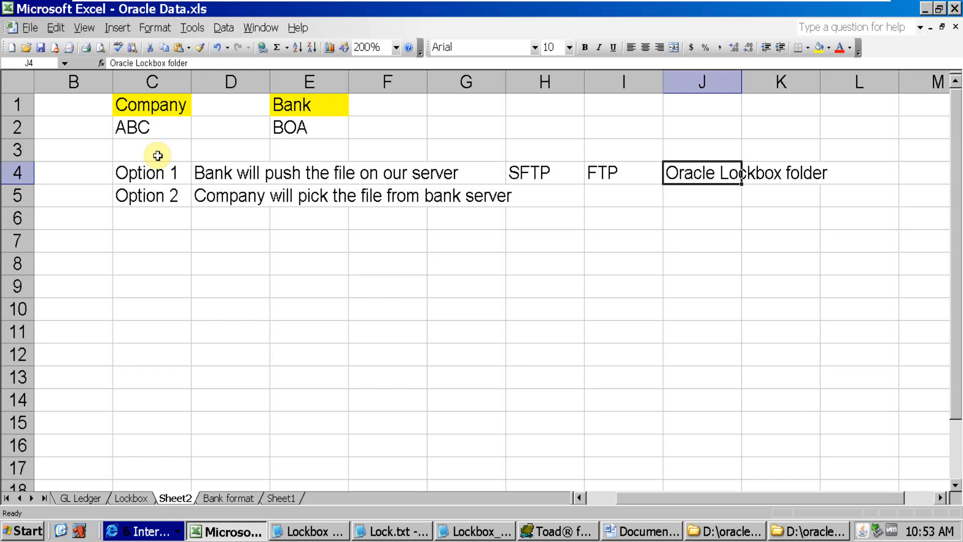
Enter the file naming pattern lockboxnumber_date_time in cell D3
left_click(234, 150)
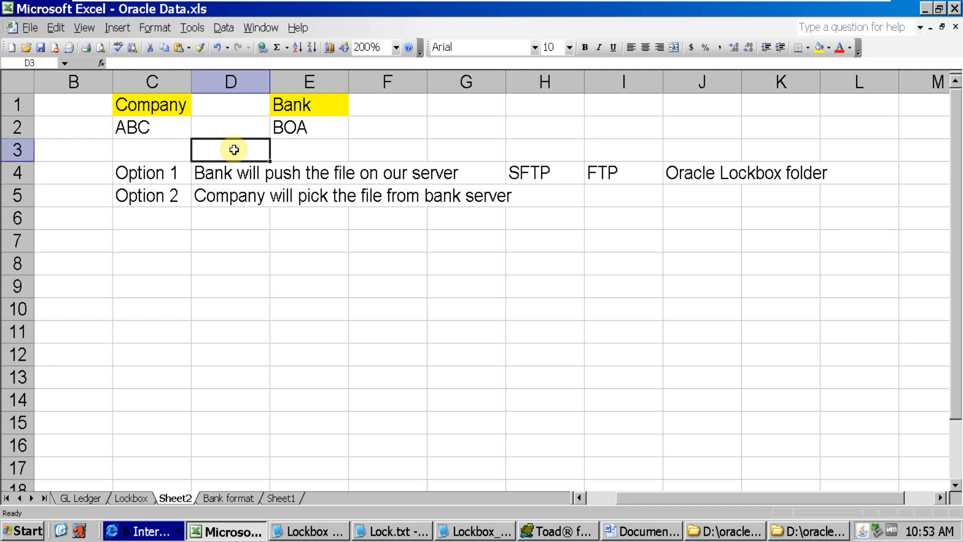
type("lockbox")
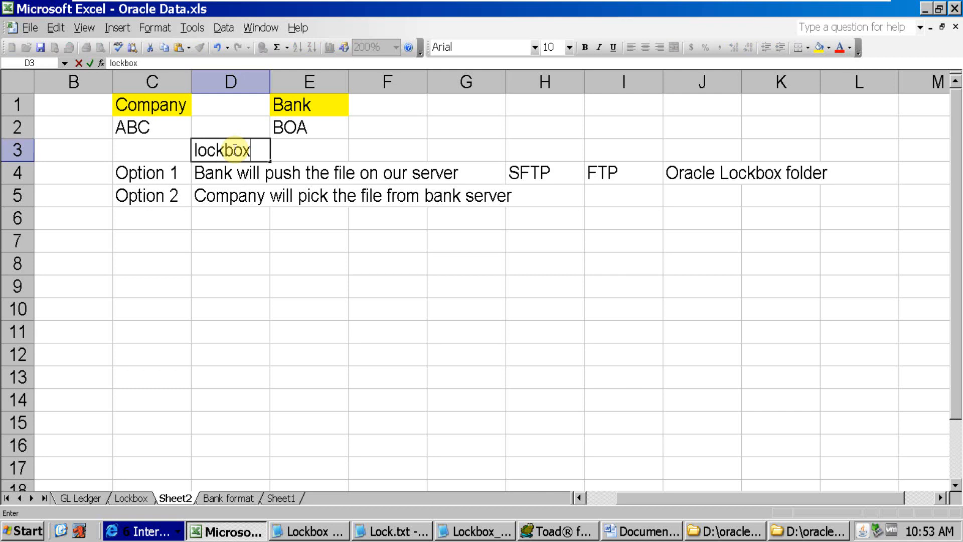
type("number_")
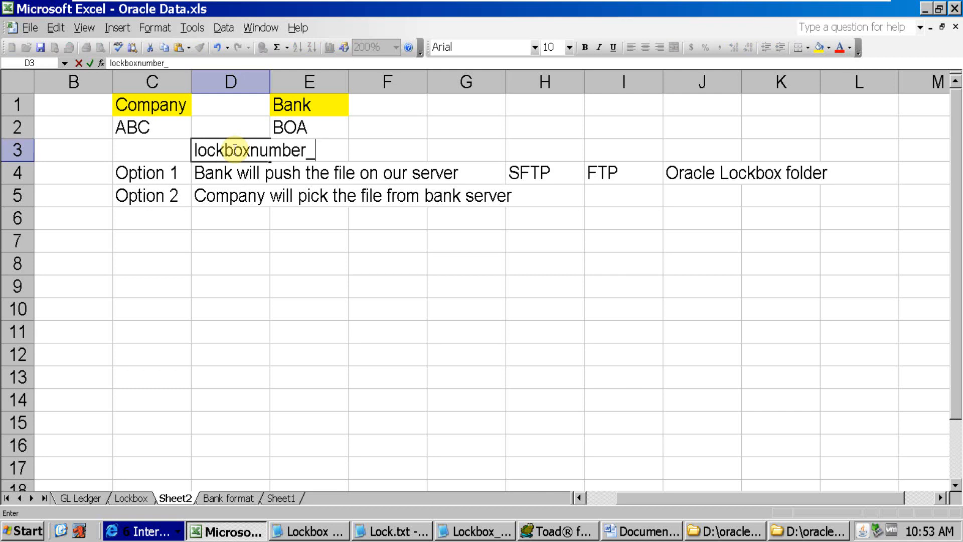
type("date_time")
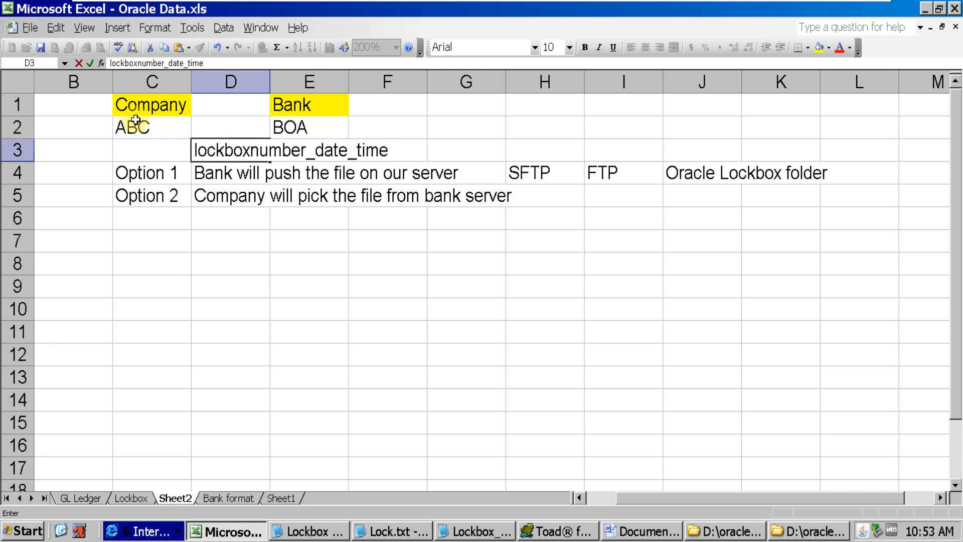
Prefix the file naming pattern in cell D3 with BOA_ and commit the entry
key("Home")
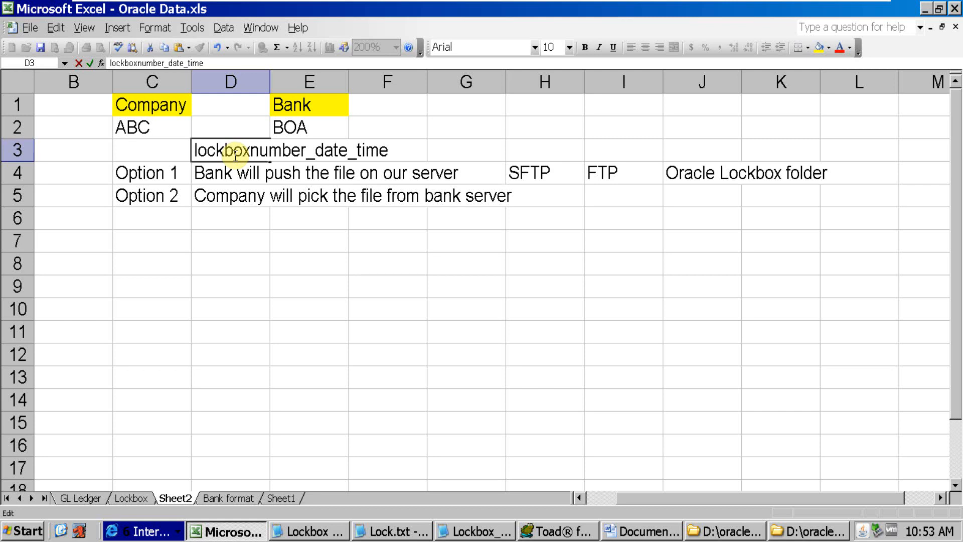
type("BOA")
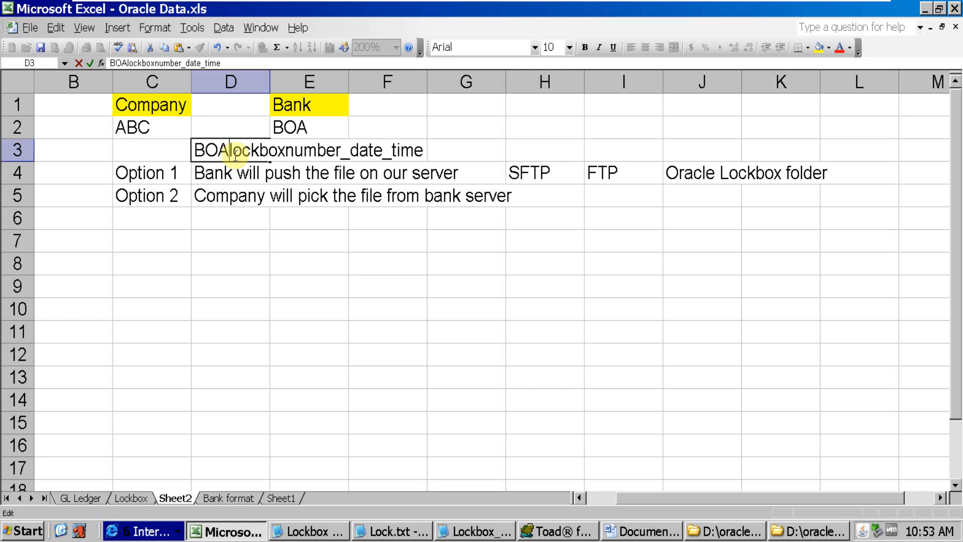
type("_")
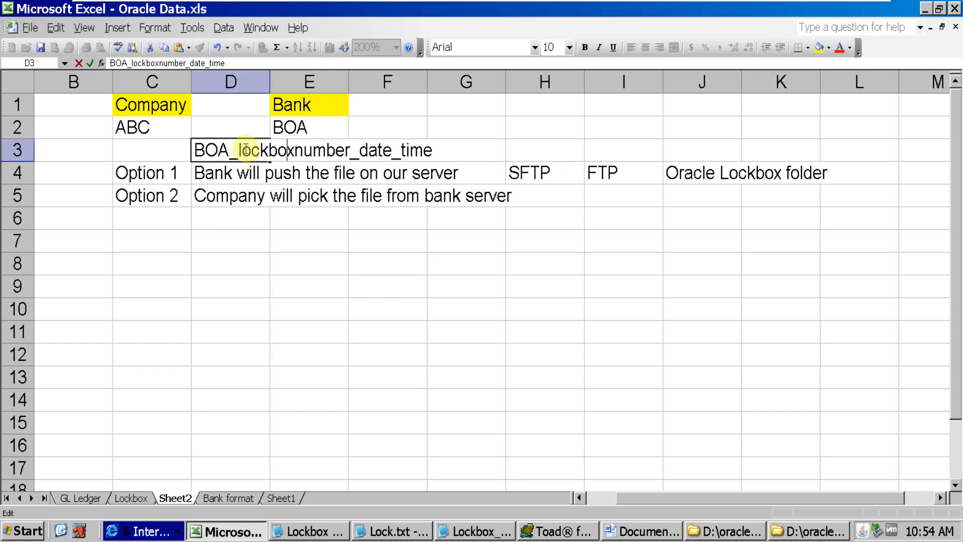
left_click_drag(195, 149, 305, 150)
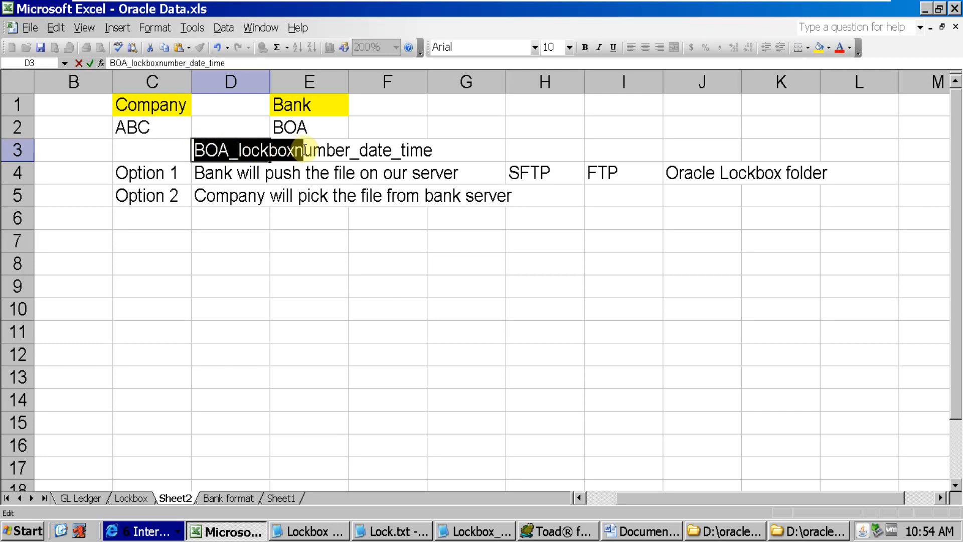
left_click(516, 169)
Review the Option 1 and Option 2 rows, checking the transfer methods, the destination folder and who moves the file
left_click(643, 177)
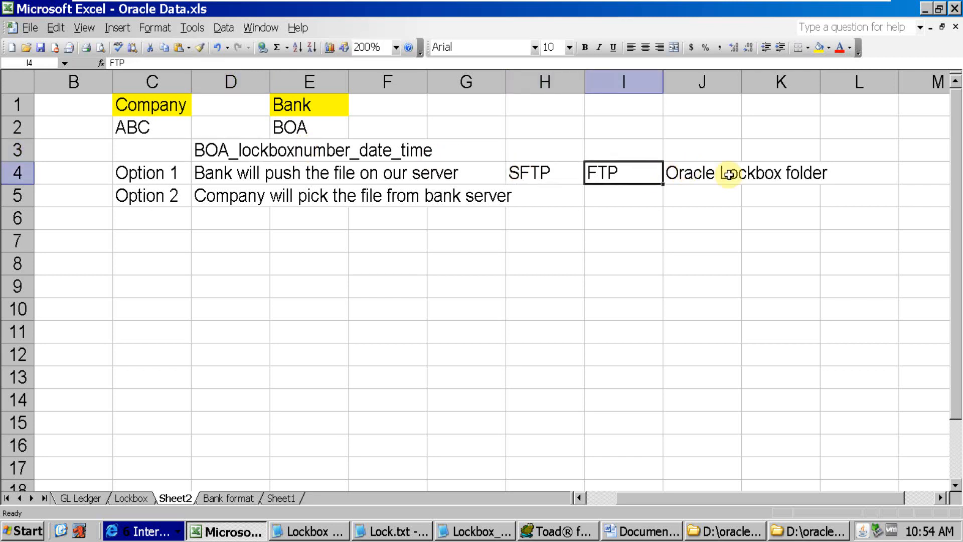
left_click(727, 174)
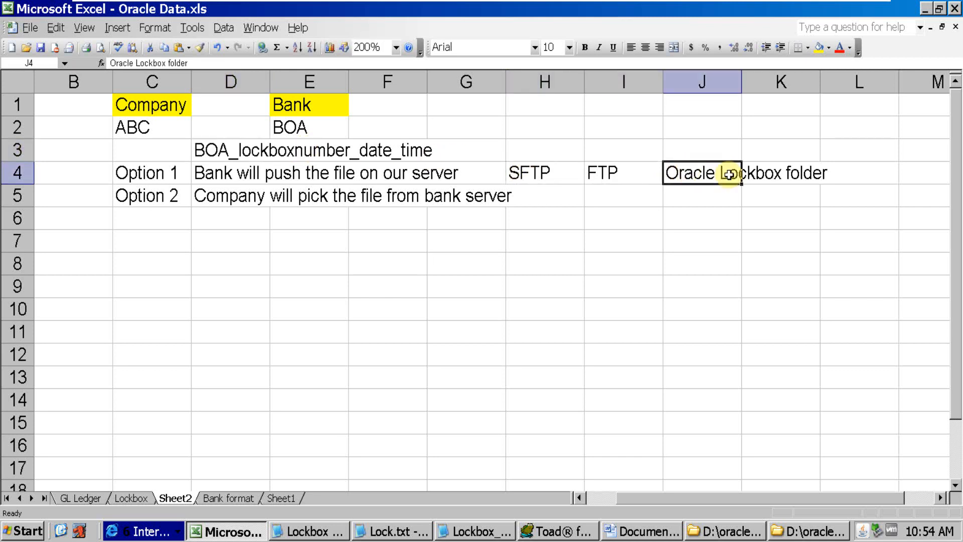
left_click(573, 175)
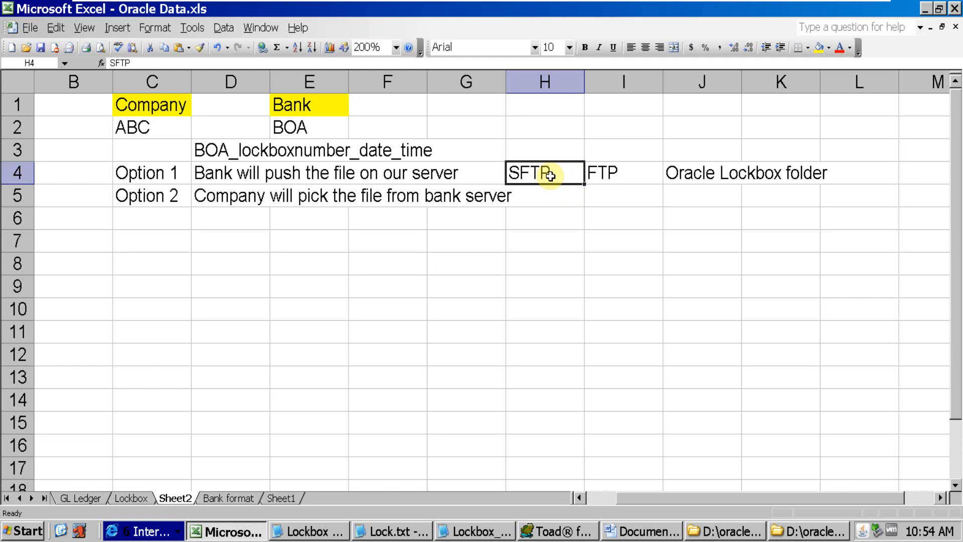
left_click(718, 172)
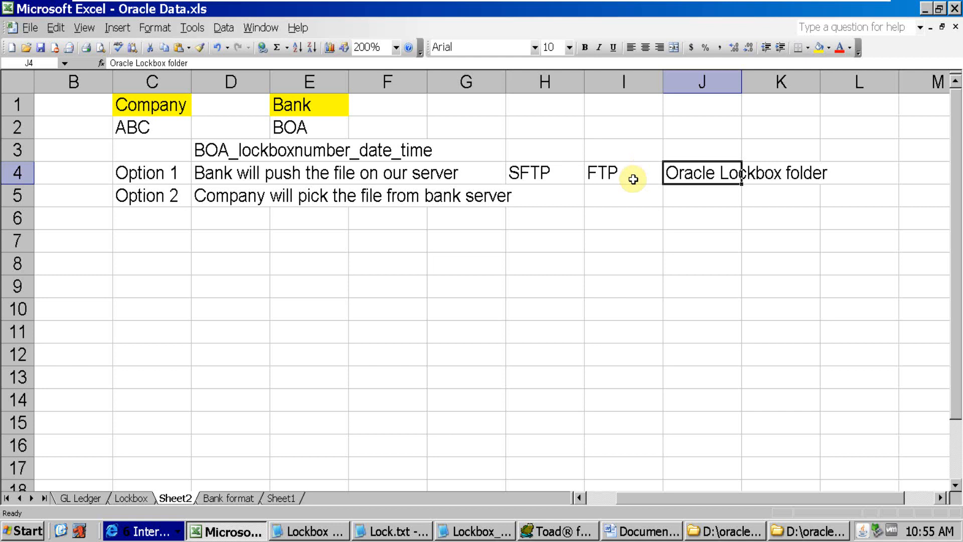
left_click(548, 181)
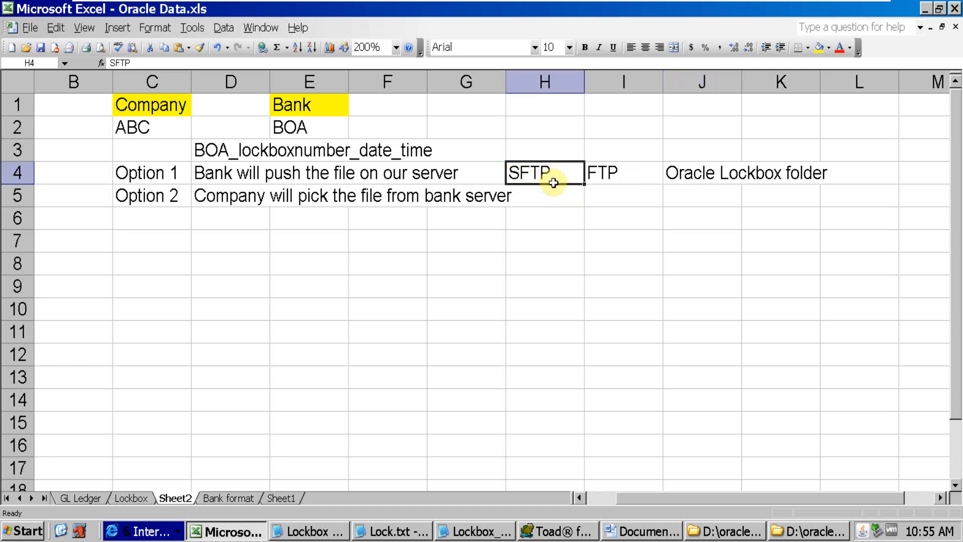
left_click(181, 173)
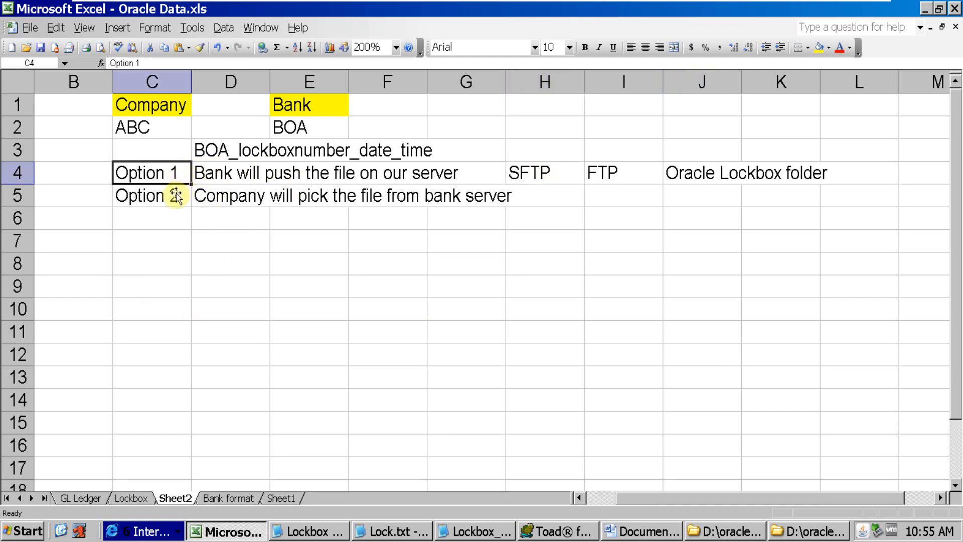
left_click(173, 196)
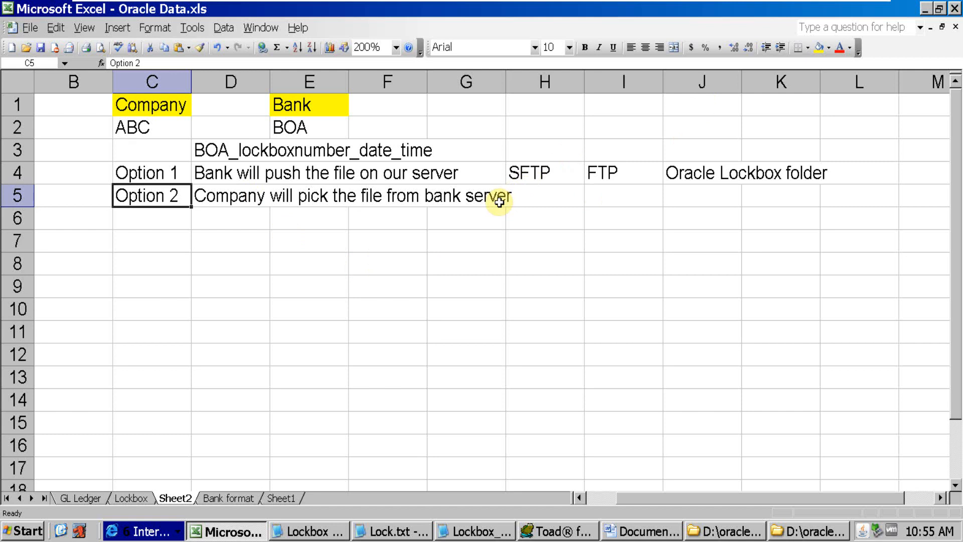
left_click(702, 172)
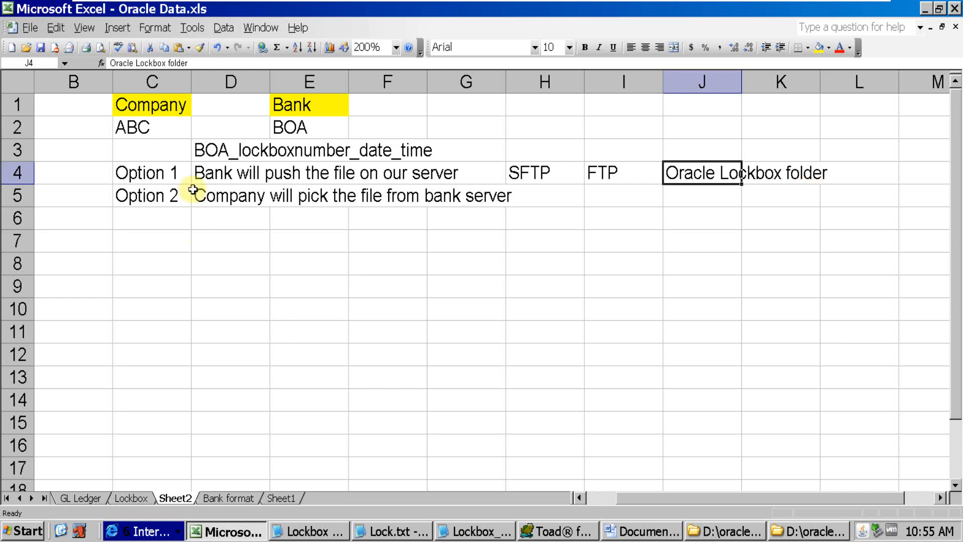
left_click_drag(176, 182, 198, 189)
left_click(250, 178)
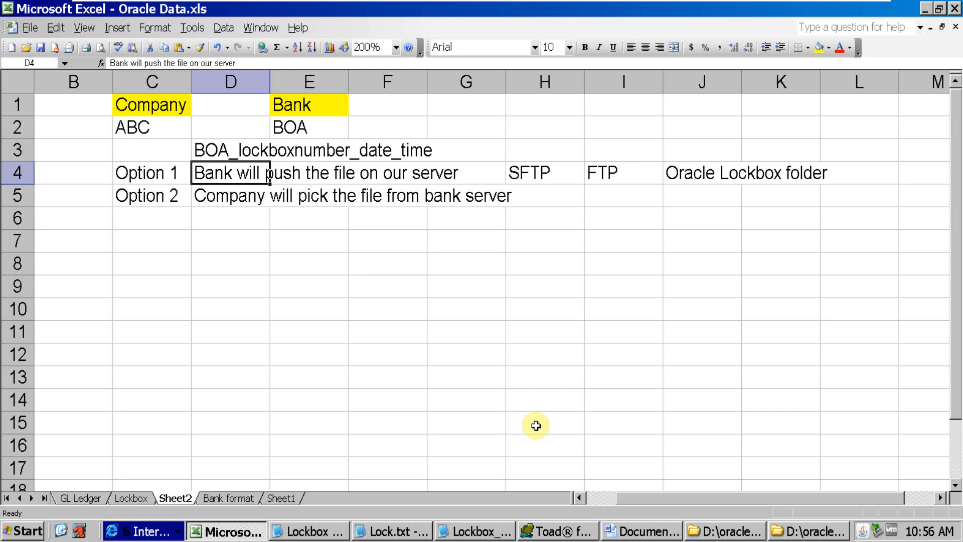
Switch to the Word document that lists the lockbox topics
left_click(643, 531)
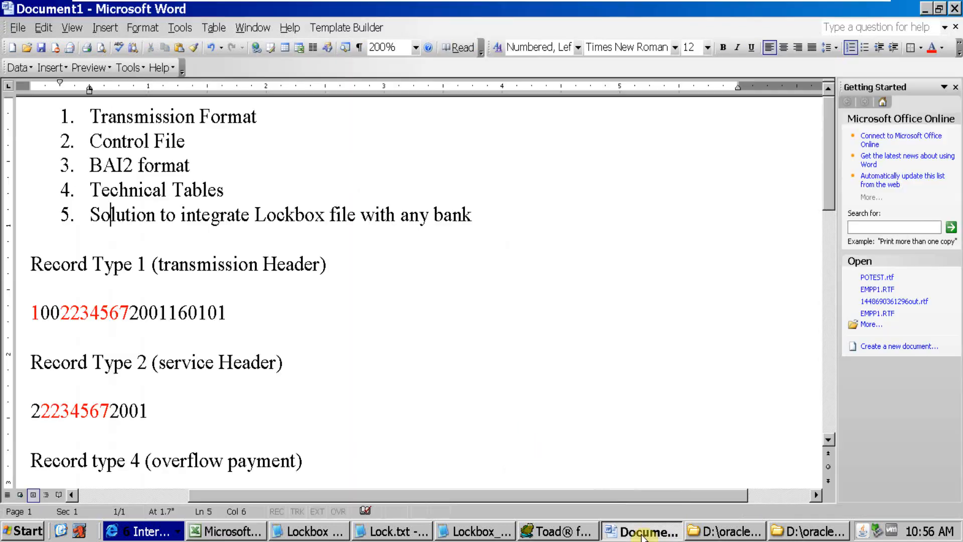